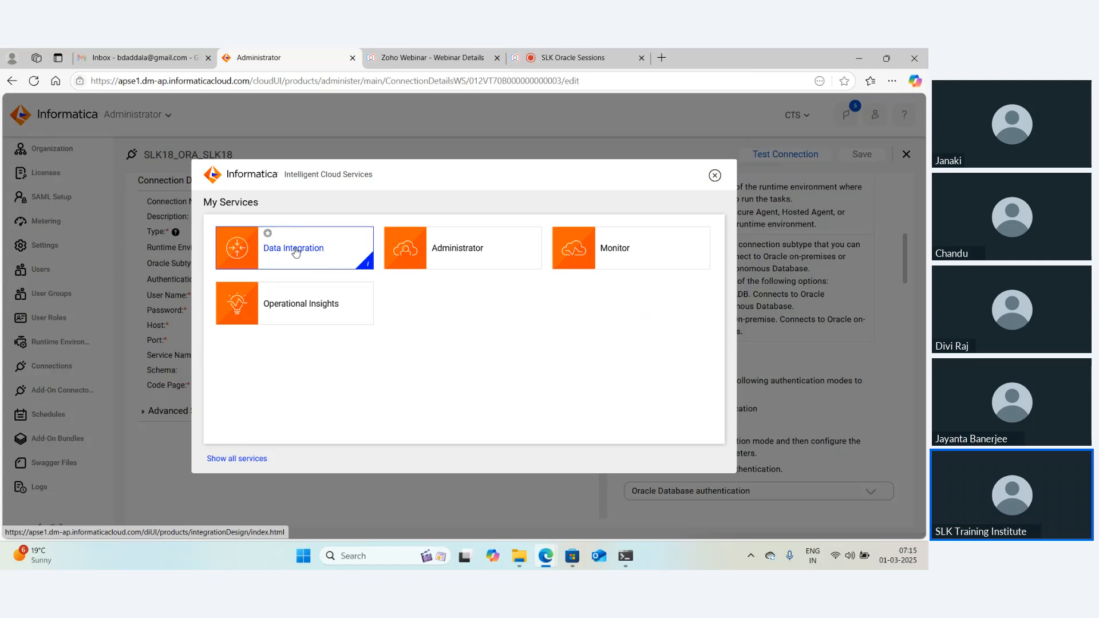
Open the Data Integration service in a separate browser tab, switch to it, and postpone the cloud data warehouse suggestion
right_click(295, 252)
left_click(312, 255)
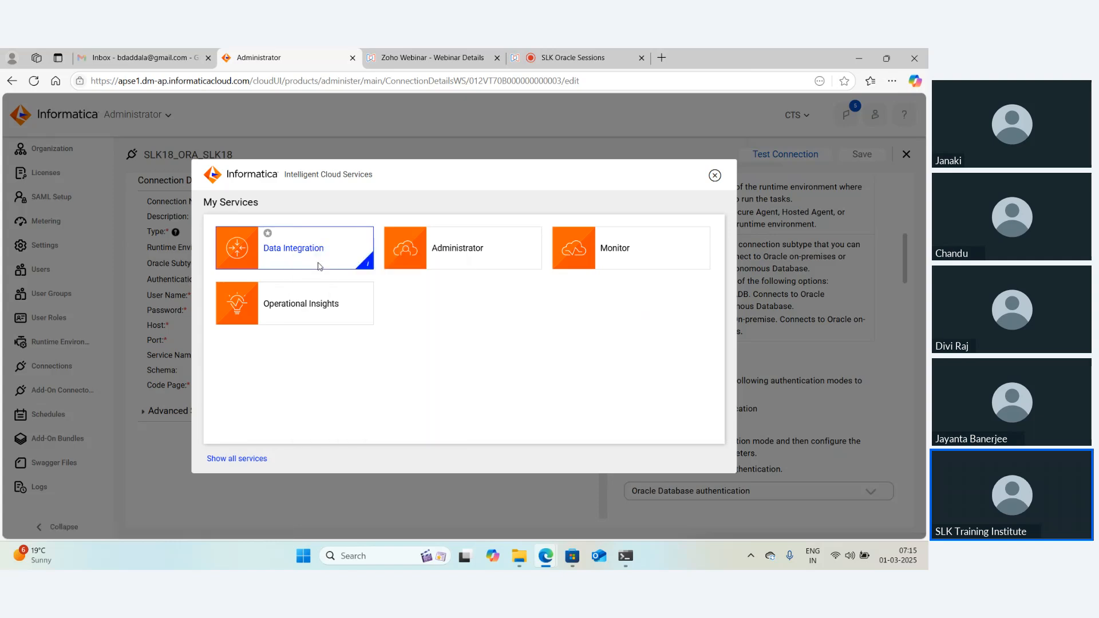
left_click(715, 175)
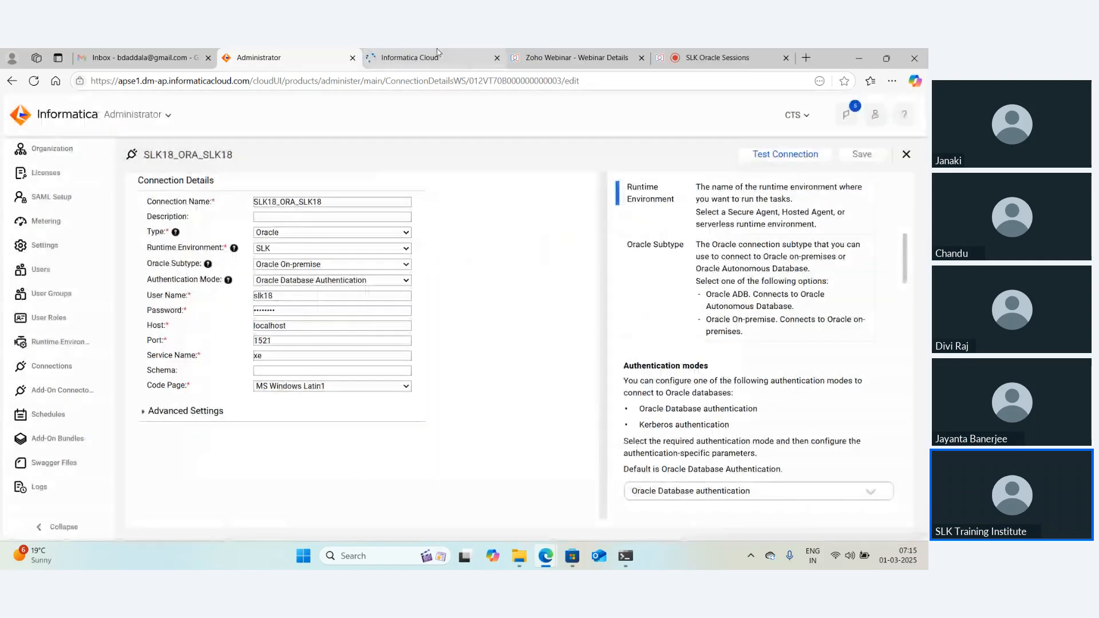
left_click(437, 56)
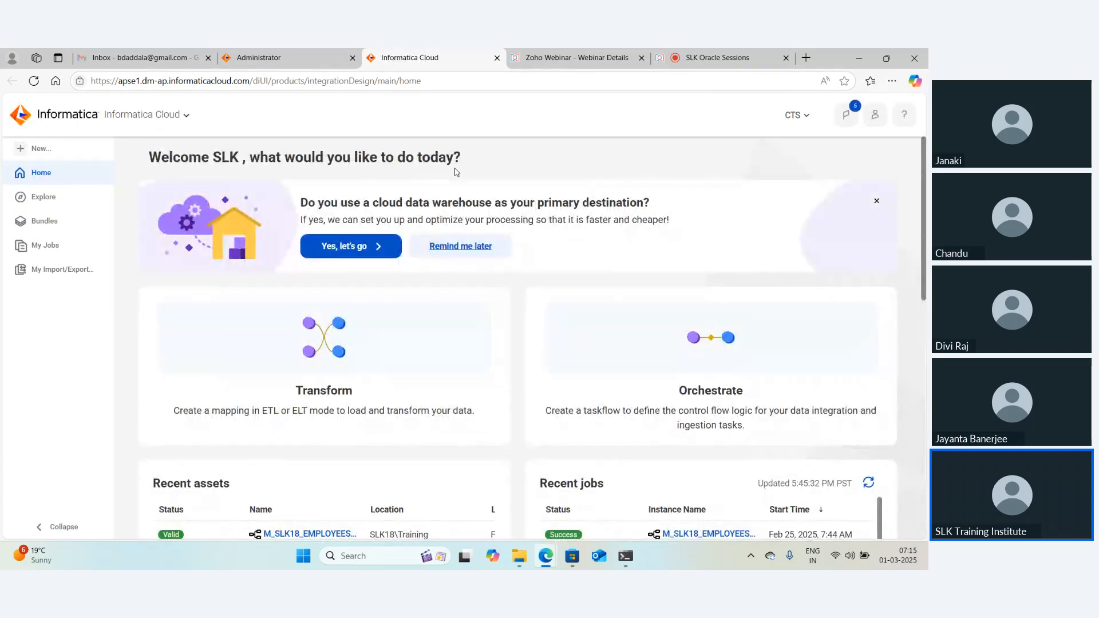
left_click(471, 252)
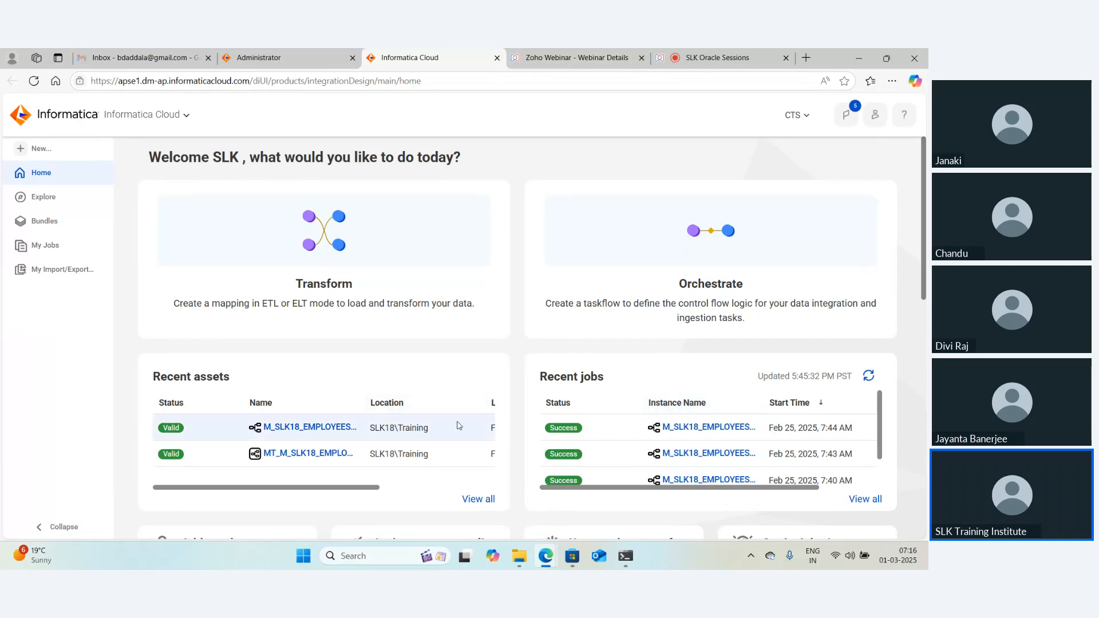
Open the Training folder inside the SLK18 project from the list of all projects
left_click(55, 200)
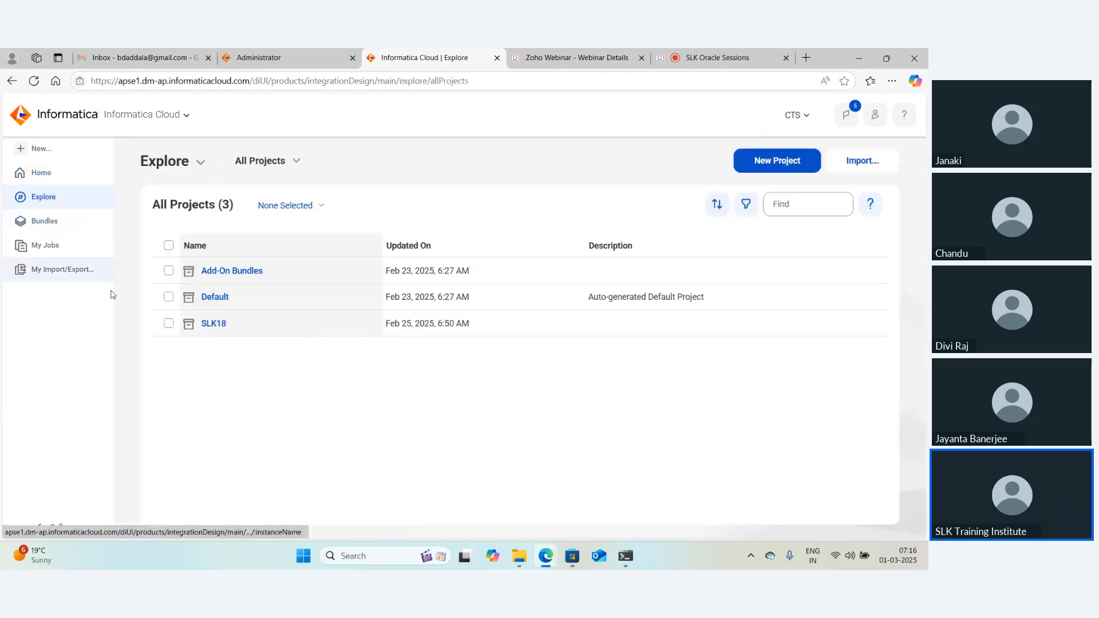
left_click(215, 324)
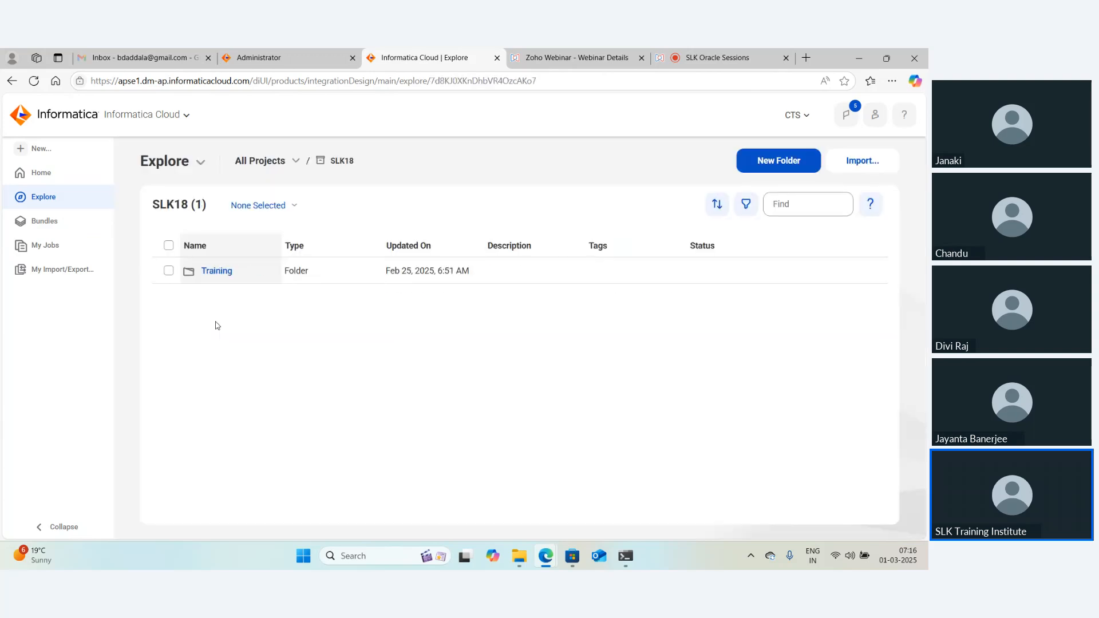
left_click(217, 271)
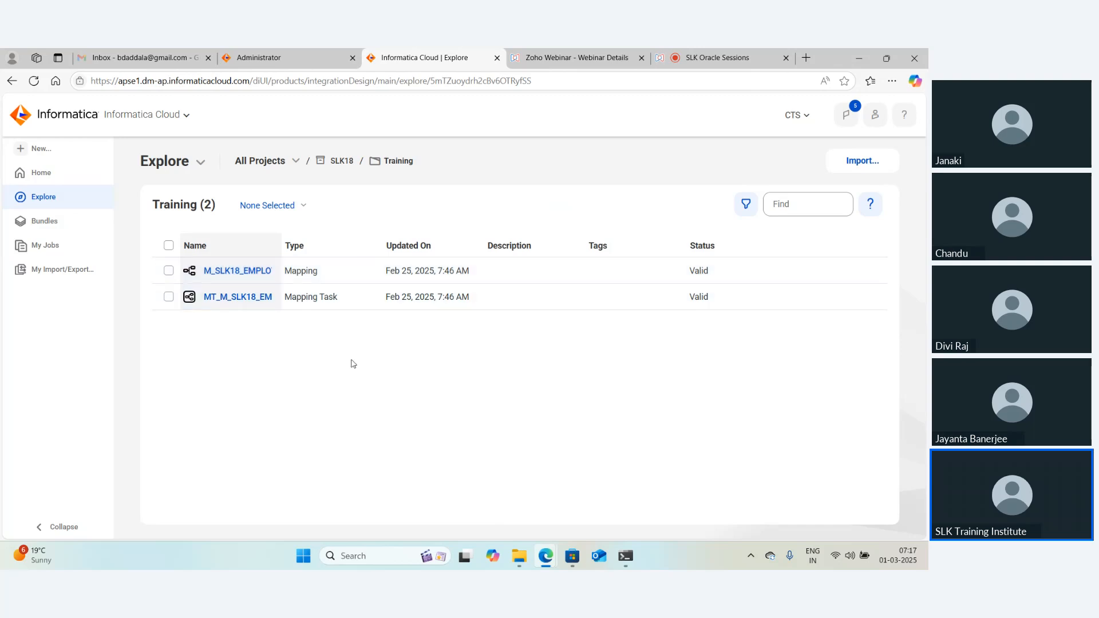
Launch SQL Developer from the Desktop's sqldeveloper folder without importing earlier preferences, and start a new database connection
mouse_move(525, 561)
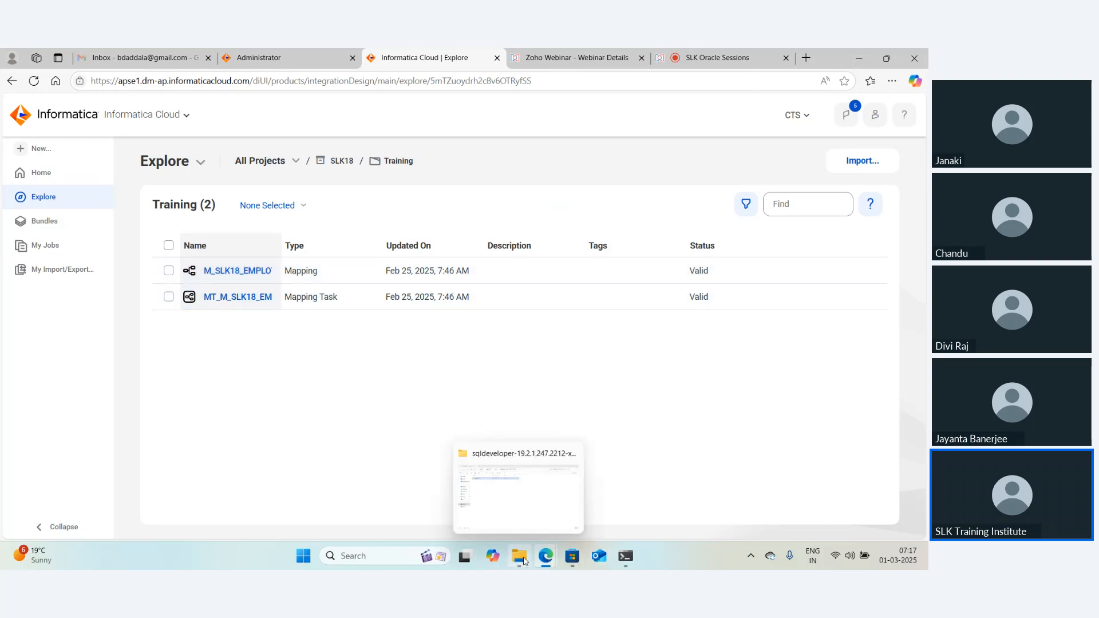
left_click(513, 489)
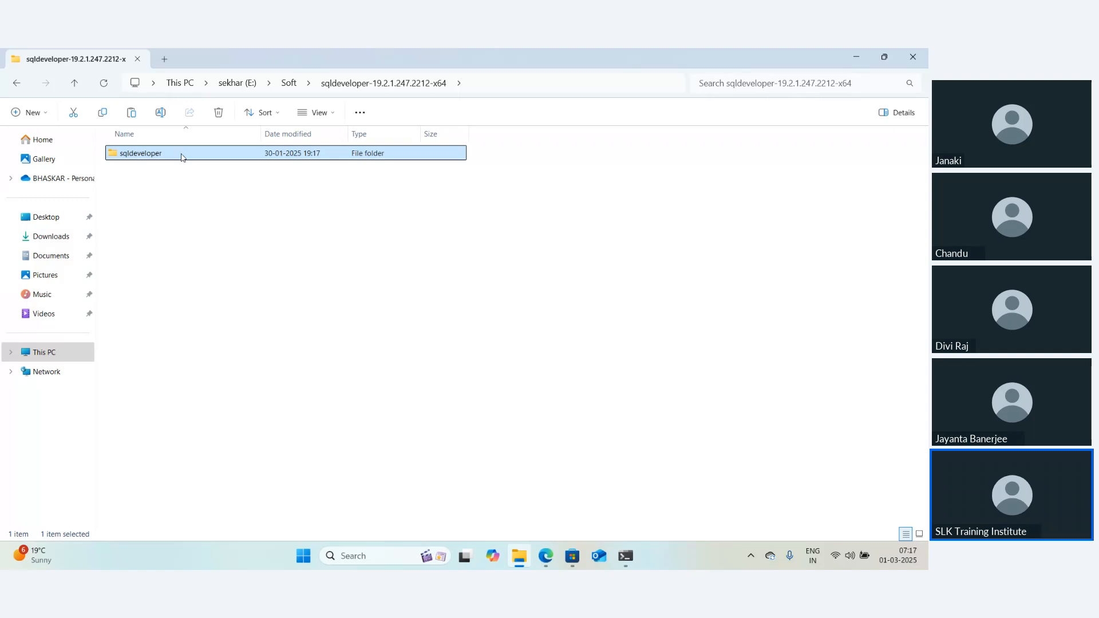
left_click(62, 218)
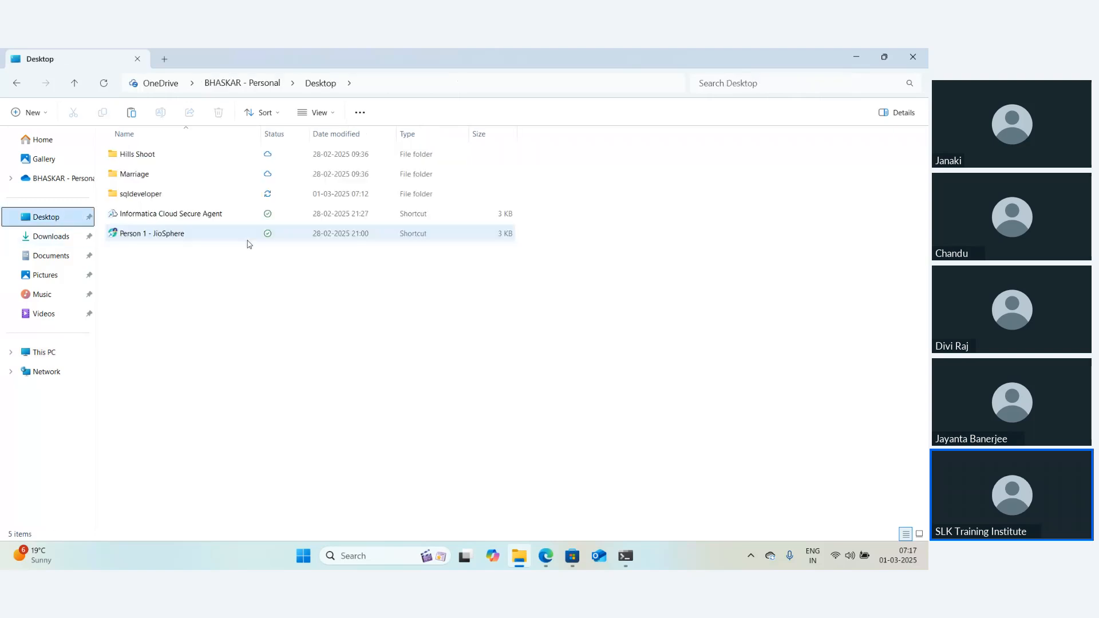
double_click(174, 200)
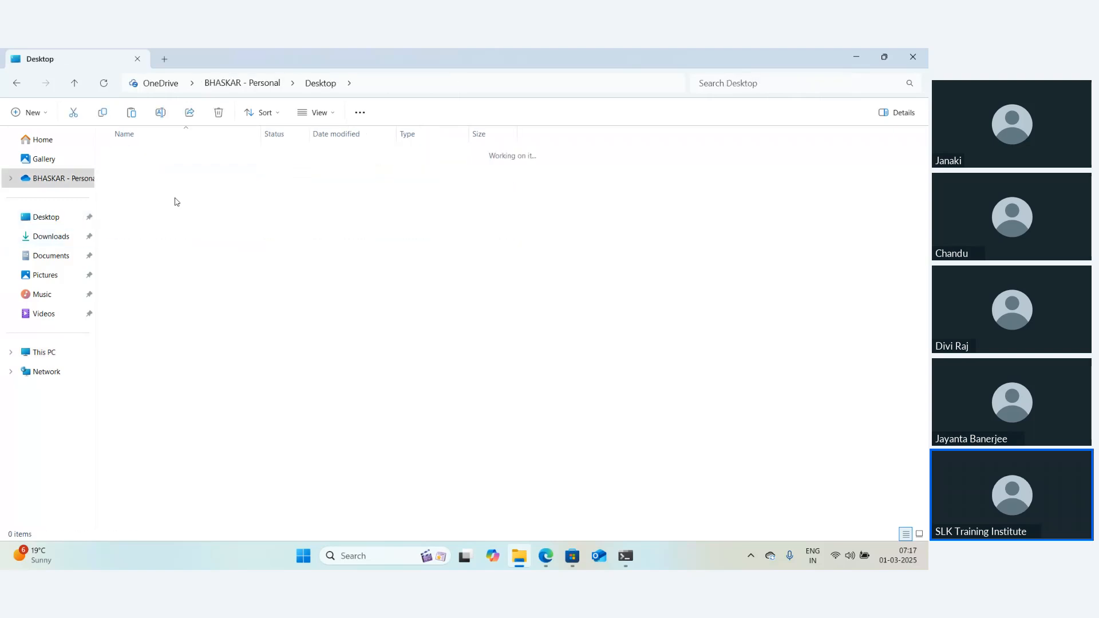
scroll(257, 372, "down", 2)
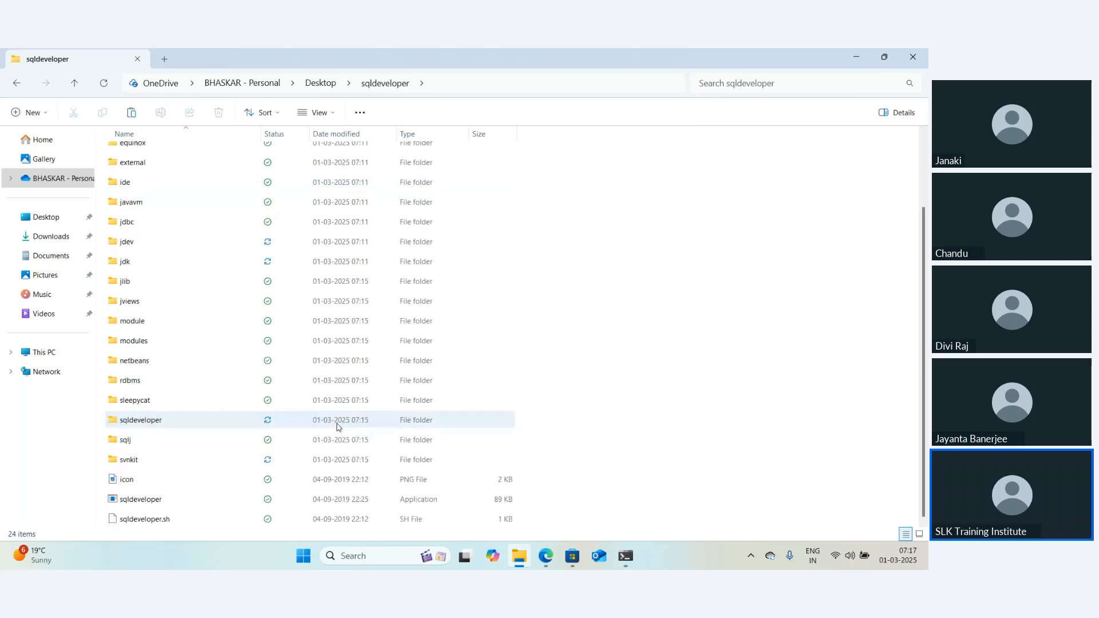
double_click(161, 501)
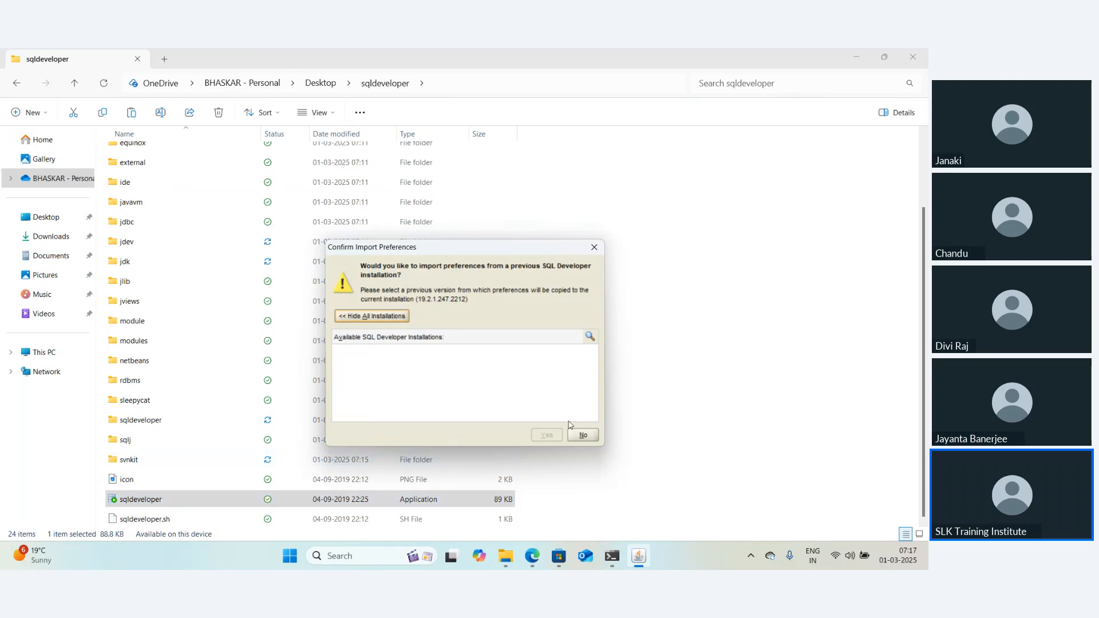
left_click(583, 436)
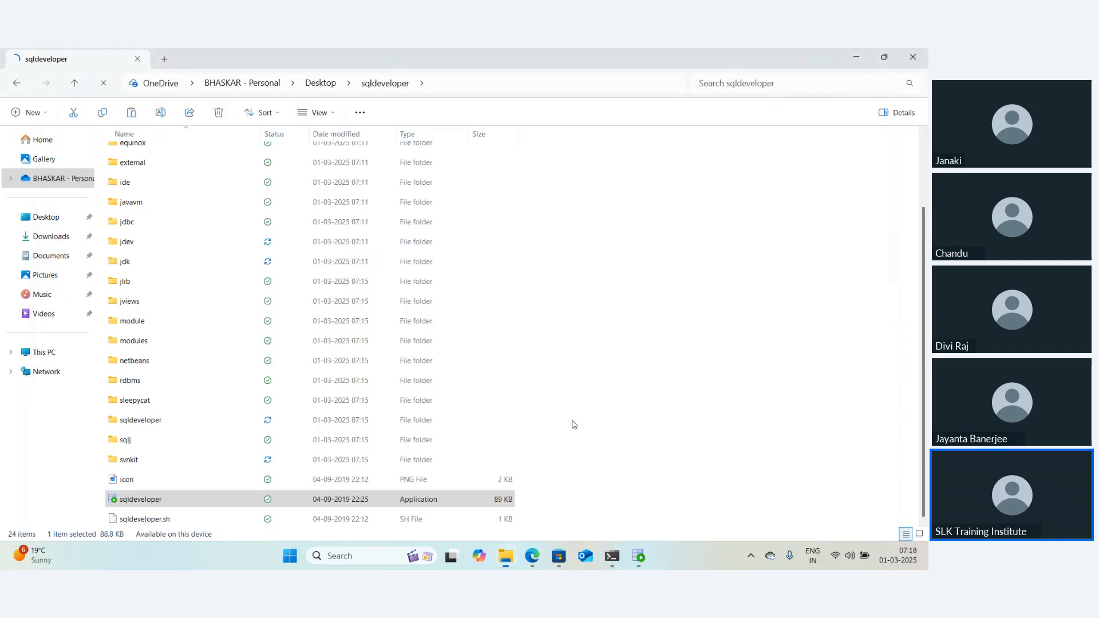
left_click(833, 96)
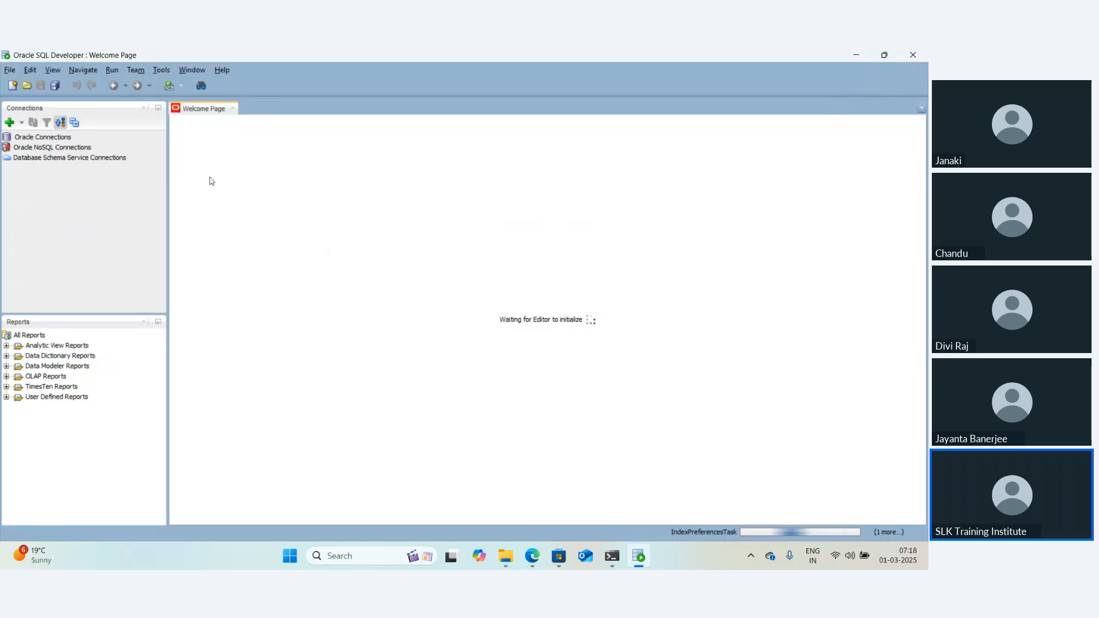
left_click(15, 124)
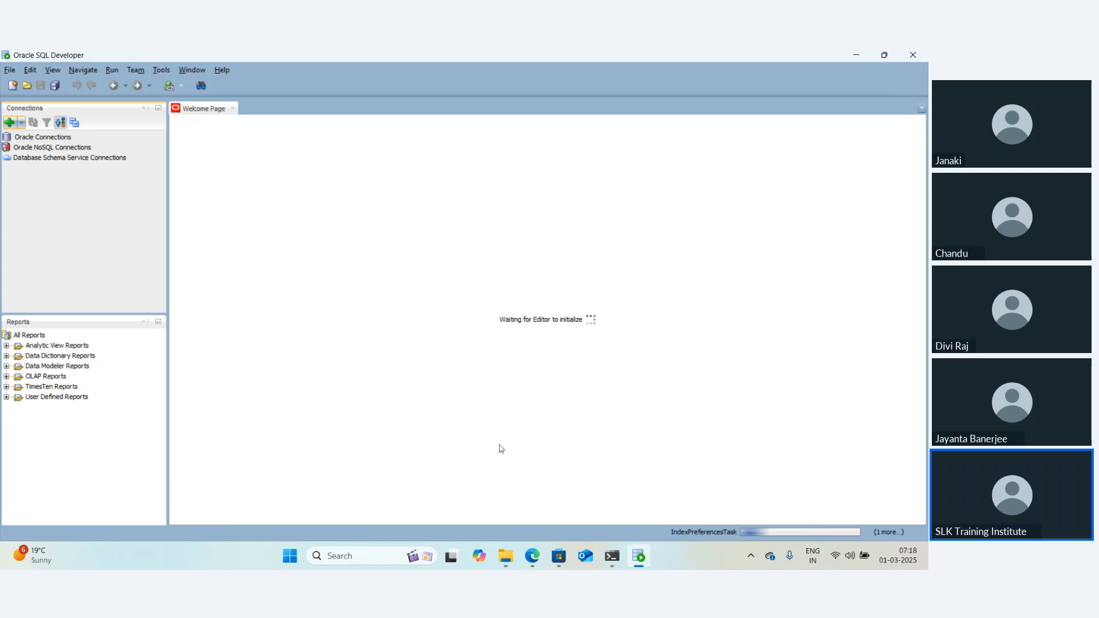
Switch to the Gmail inbox in the browser, open the "##Personal IICS Course material" email and download its IICS.pptx attachment
mouse_move(533, 555)
left_click(463, 475)
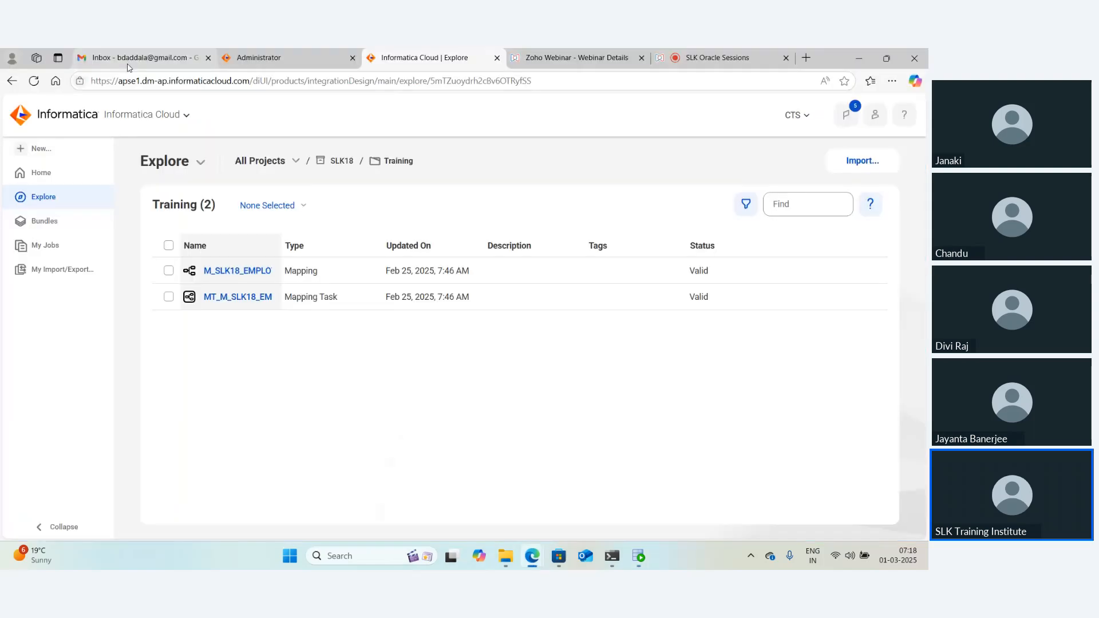
left_click(126, 59)
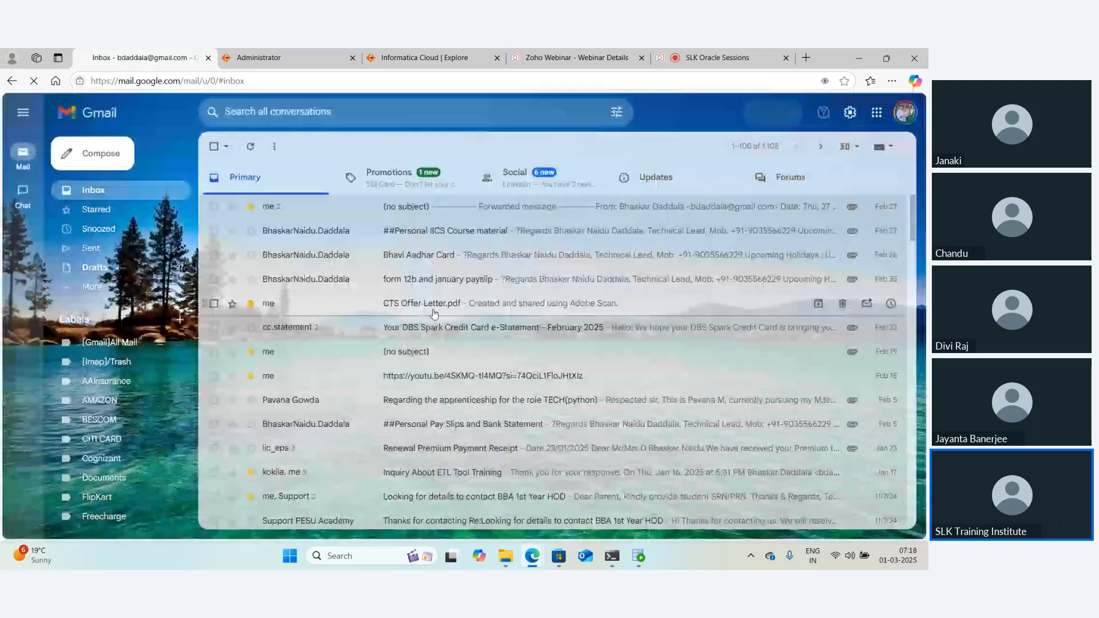
left_click(451, 232)
mouse_move(266, 507)
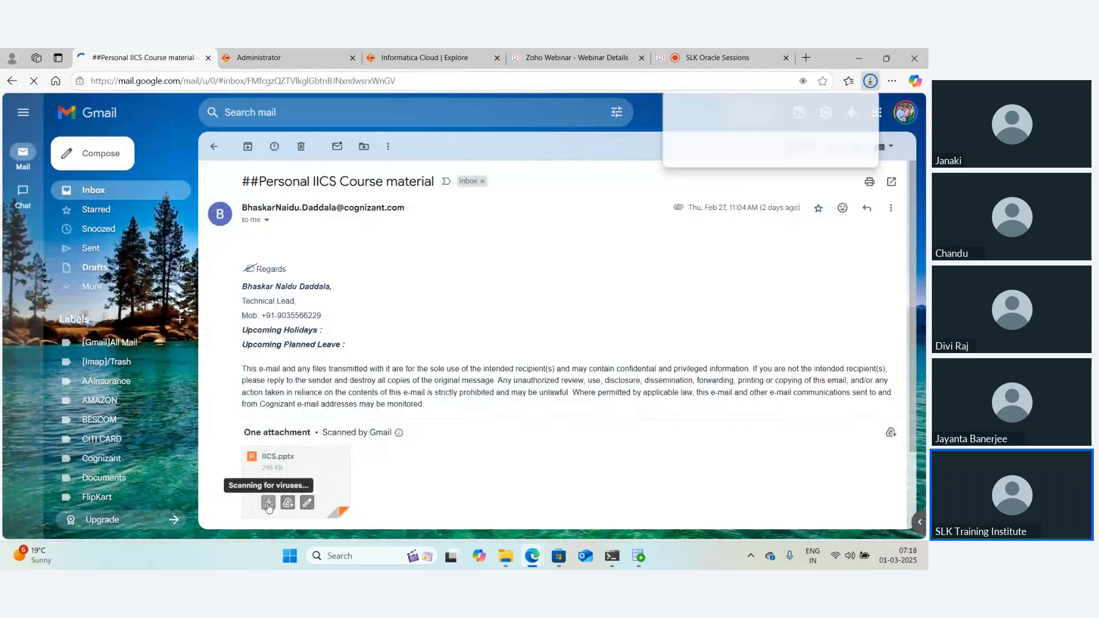
Check the SLK Oracle Sessions webinar page and return to the Informatica Cloud Explore page
left_click(693, 59)
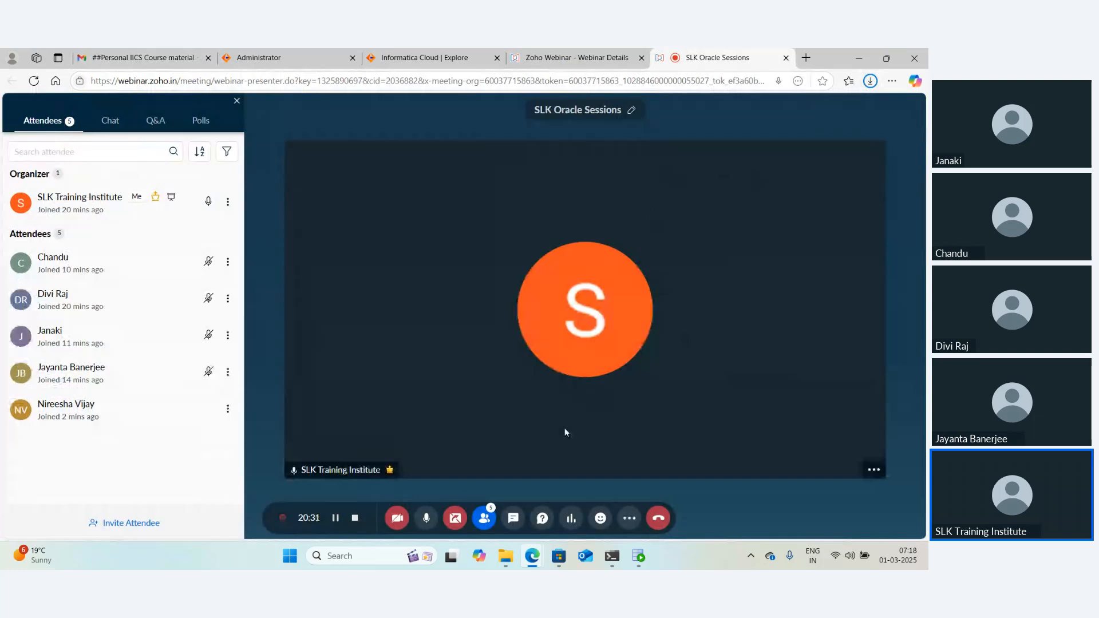
key("alt+Tab")
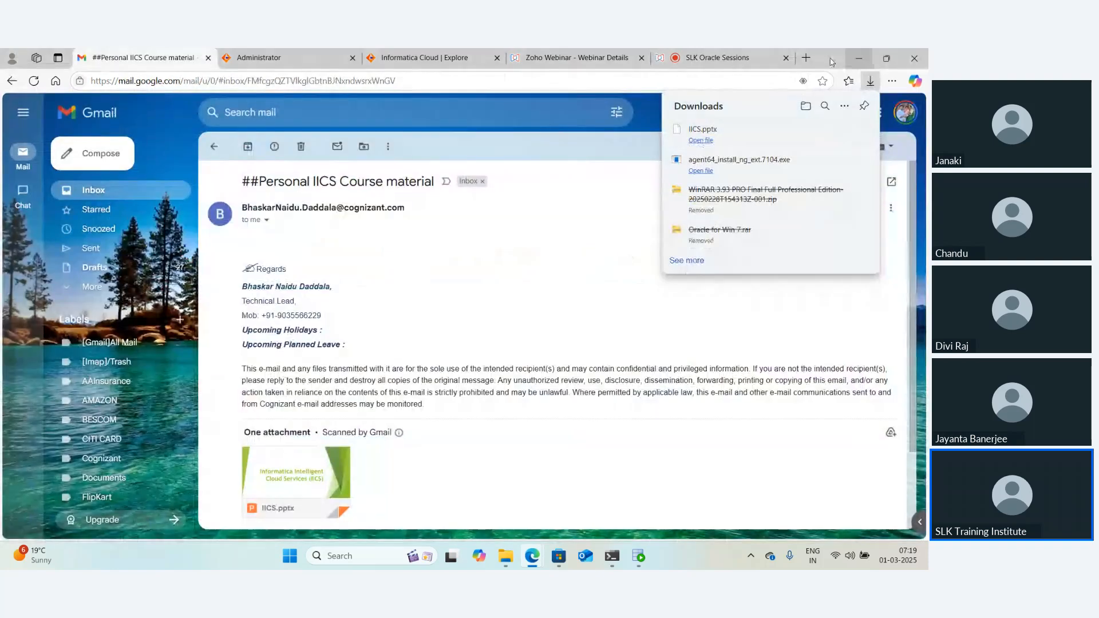
left_click(728, 58)
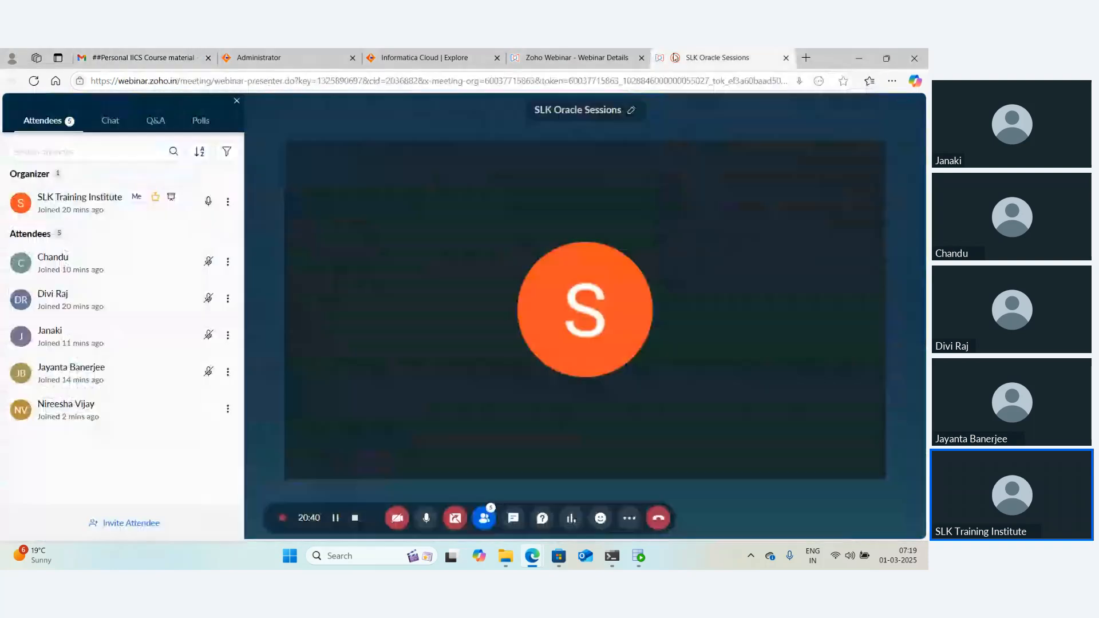
left_click(410, 58)
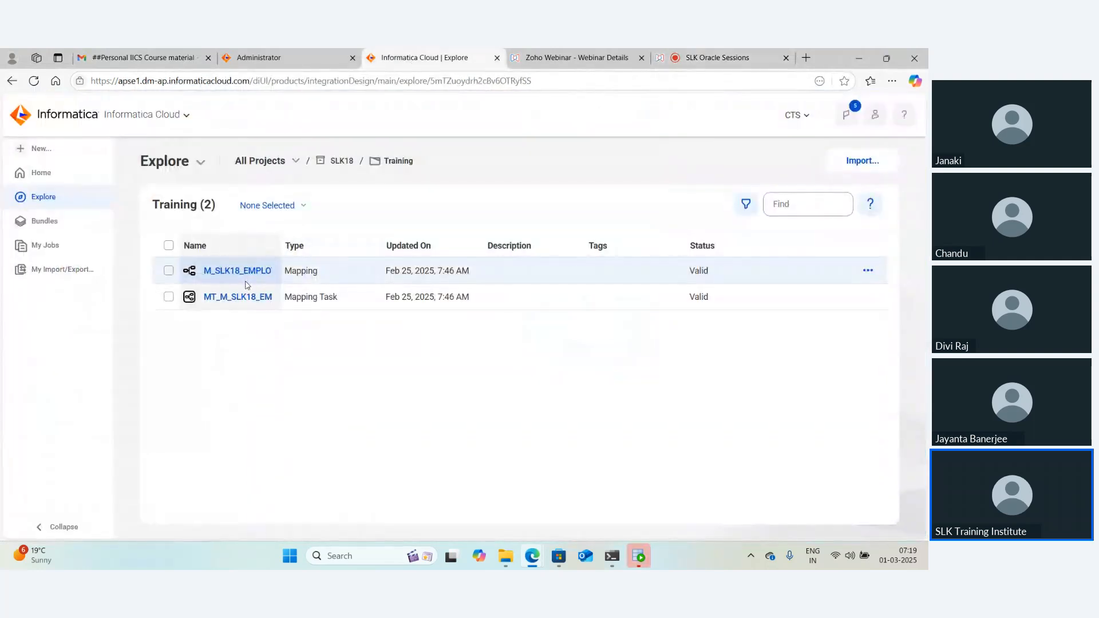
In SQL Developer, name the new connection SYSTEM_Schema, set its username to system, and enter the password with Save Password enabled
left_click(639, 561)
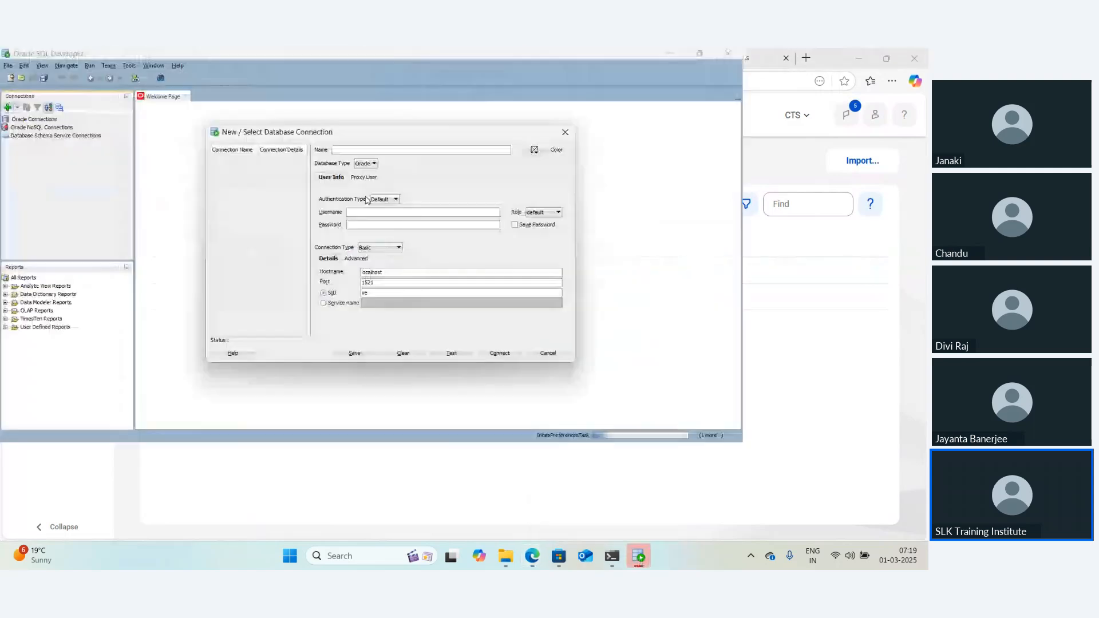
left_click(354, 150)
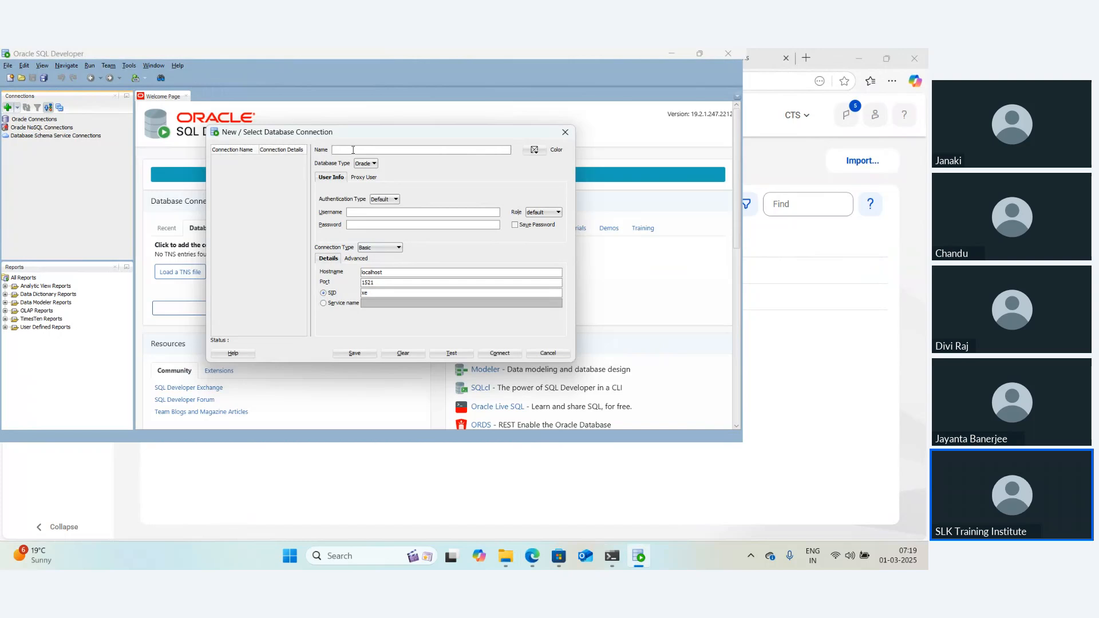
type("YSTEM Schema")
left_click(369, 213)
type("system")
key("Tab")
type("•••••")
key("Tab")
key("Tab")
Test and save the SYSTEM_Schema connection, and connect to the database
left_click(450, 353)
left_click(355, 353)
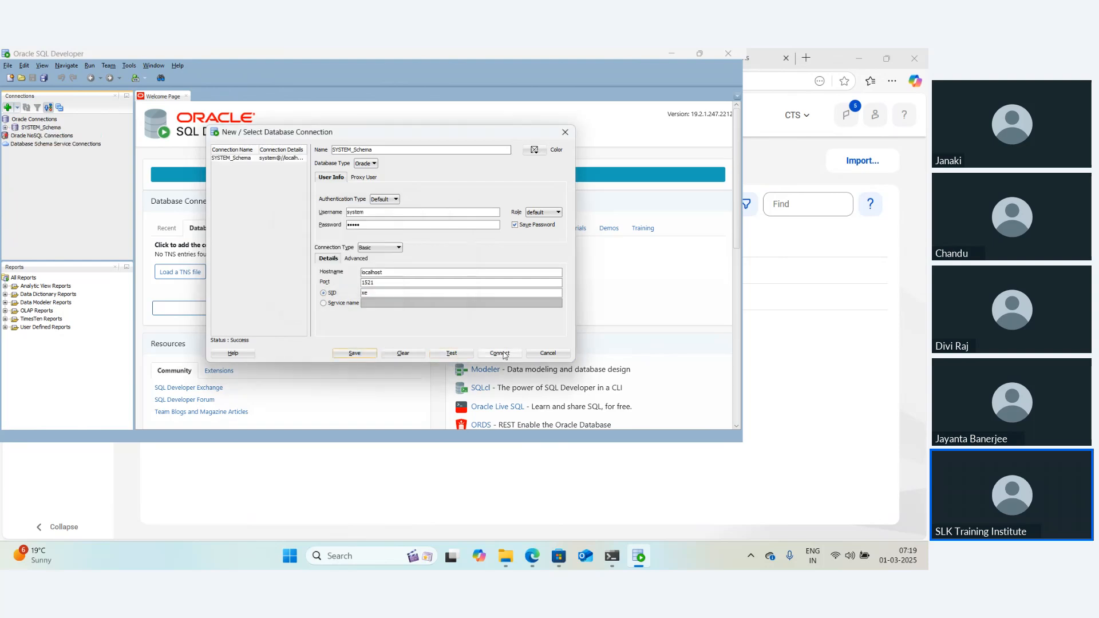
left_click(500, 354)
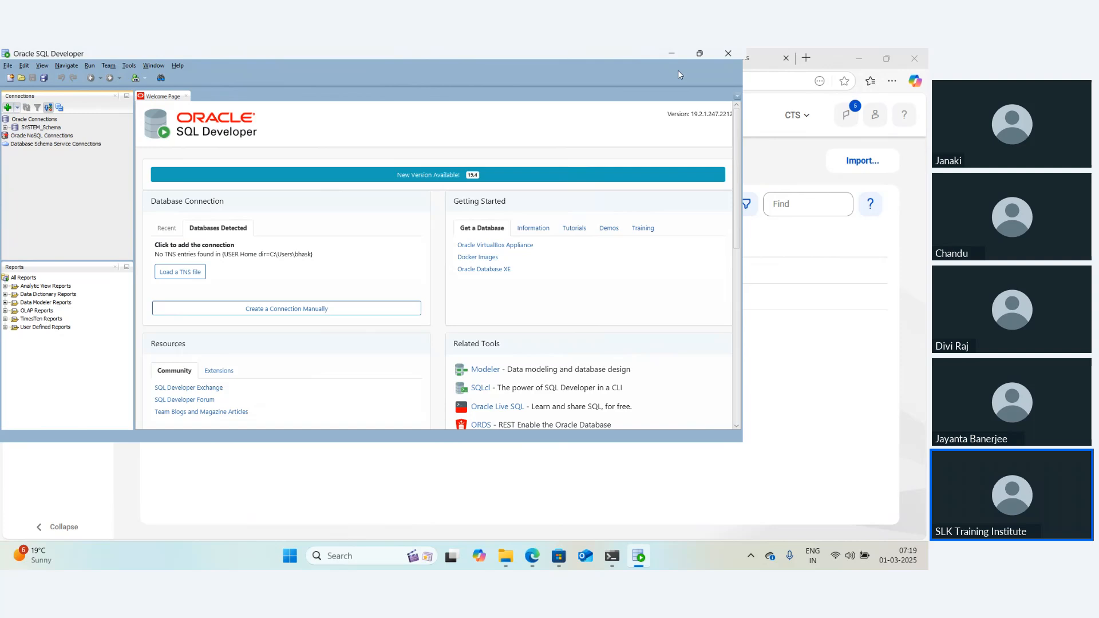
Maximize the SQL Developer window and close the Welcome Page, leaving the SYSTEM_Schema worksheet open
left_click(702, 58)
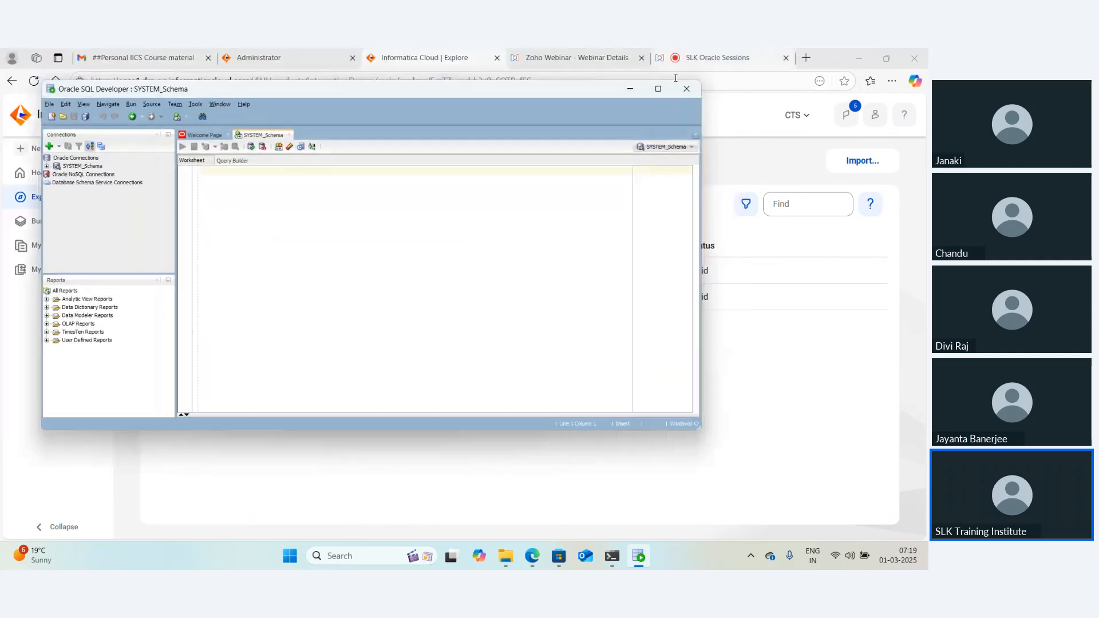
left_click(658, 90)
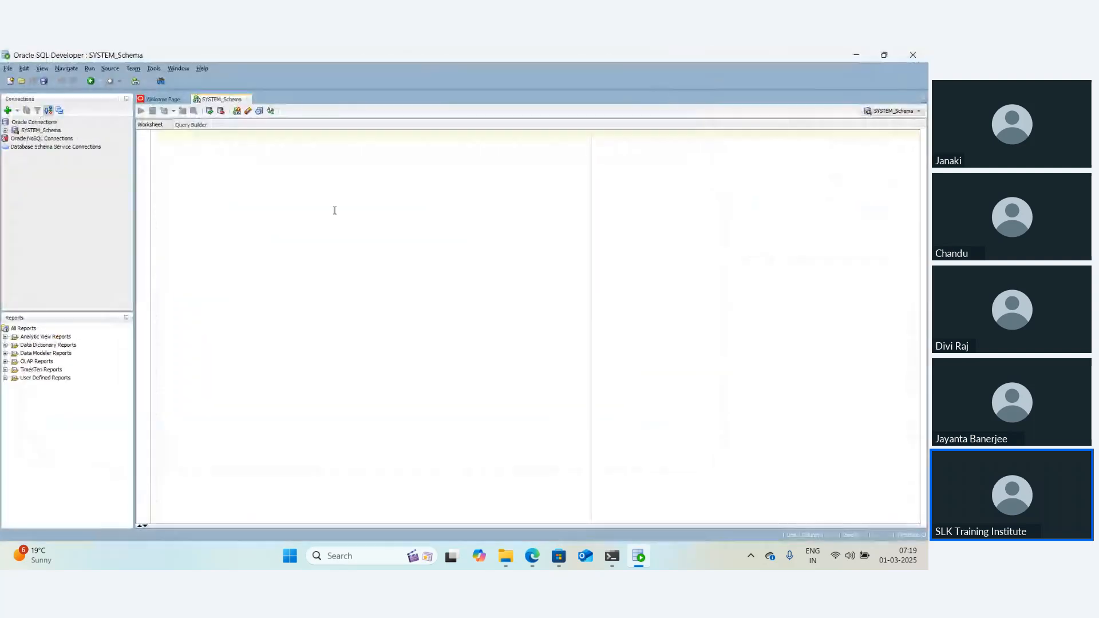
left_click(186, 99)
Set the code editor font size to 24 in the SQL Developer preferences and apply the change
left_click(154, 69)
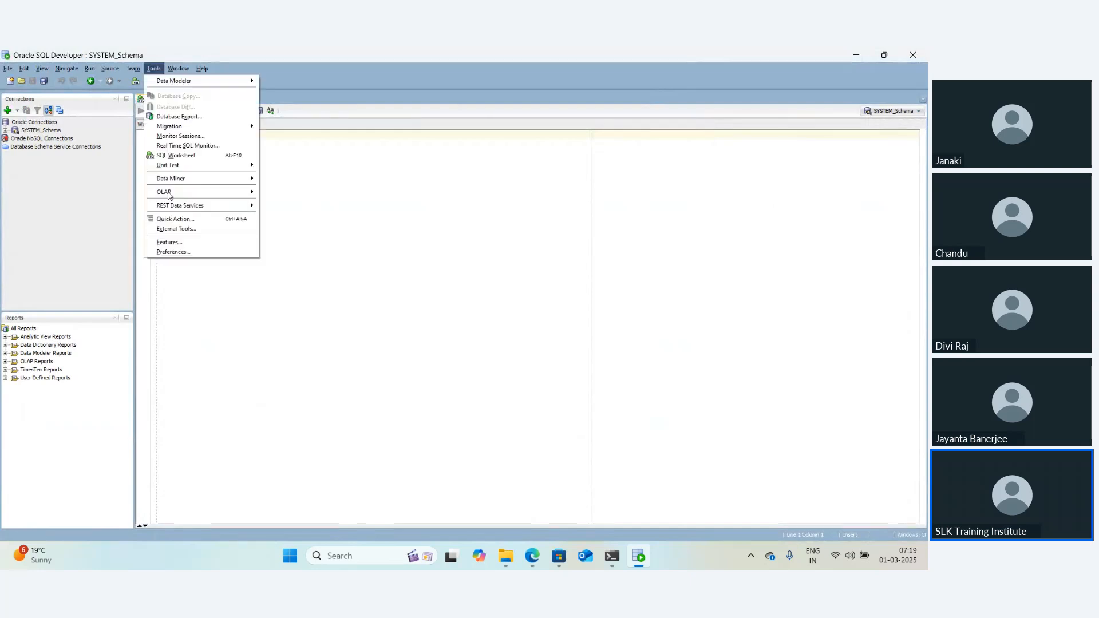
left_click(178, 252)
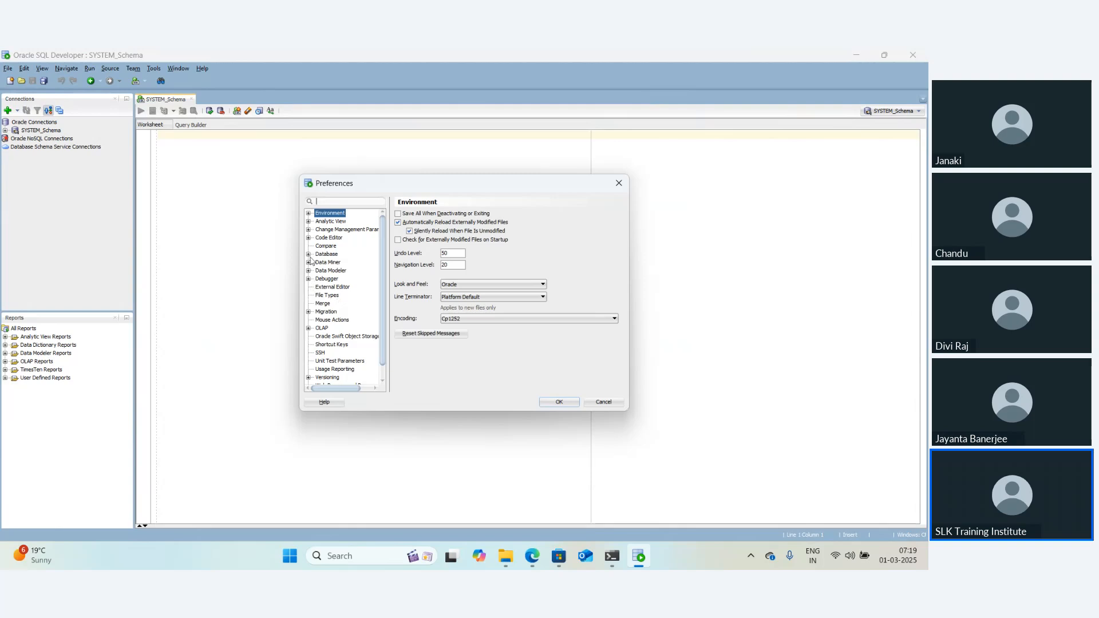
left_click(308, 254)
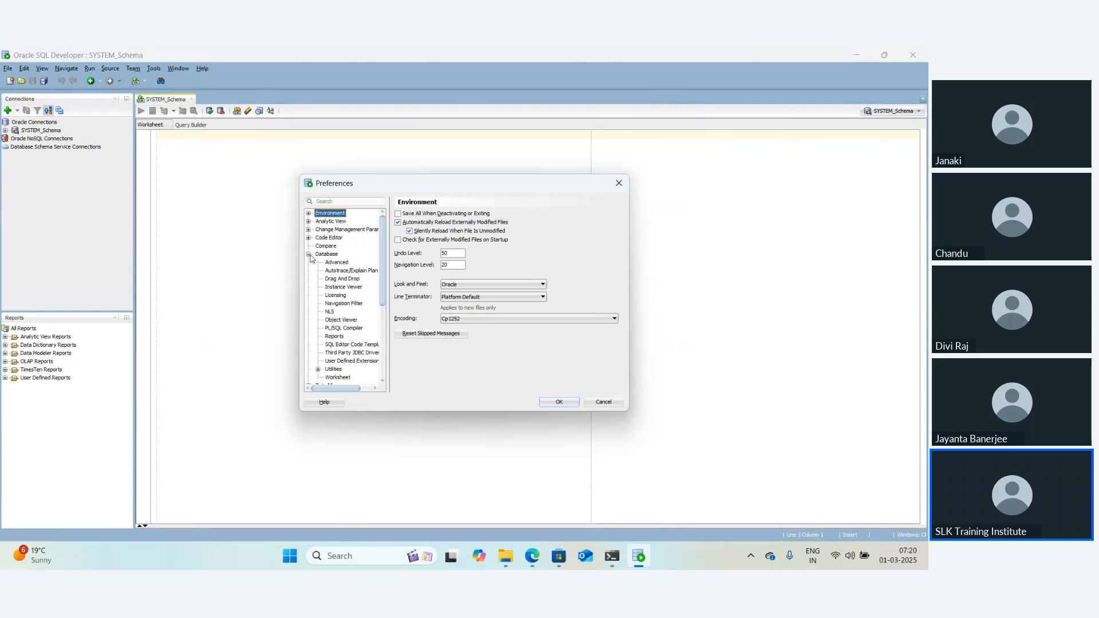
left_click(308, 254)
left_click(308, 237)
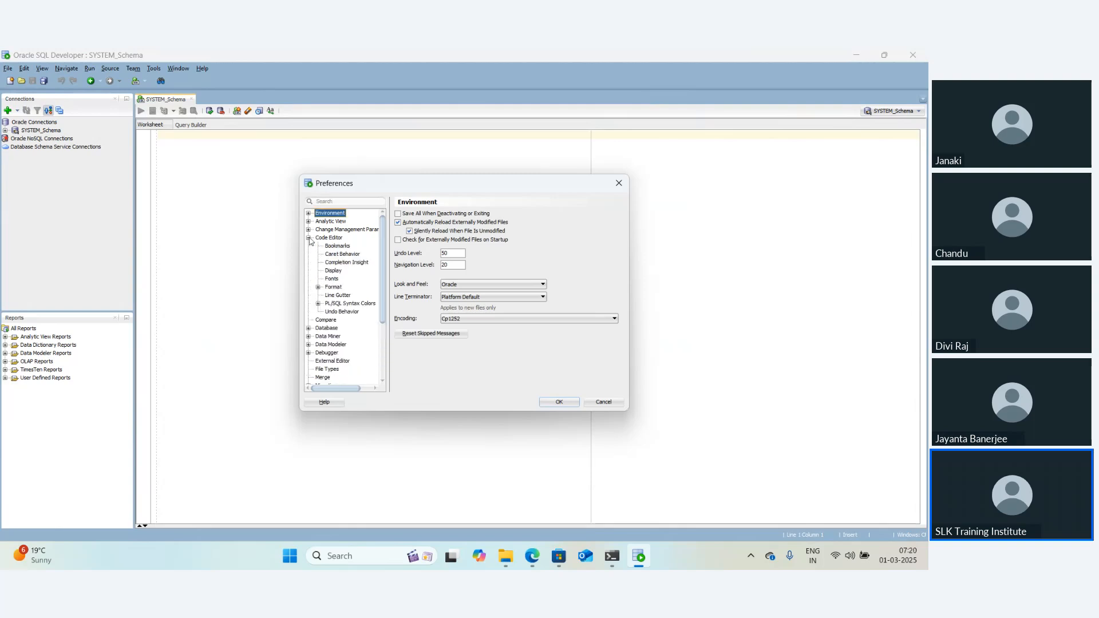
left_click(332, 279)
left_click(439, 242)
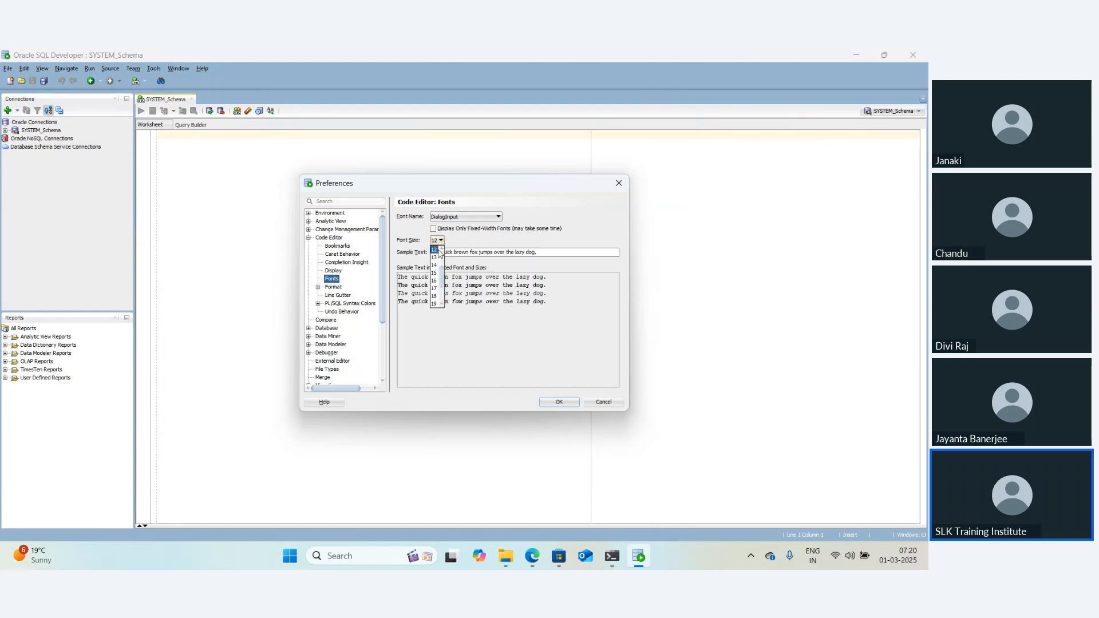
scroll(437, 303, "down", 2)
left_click(436, 303)
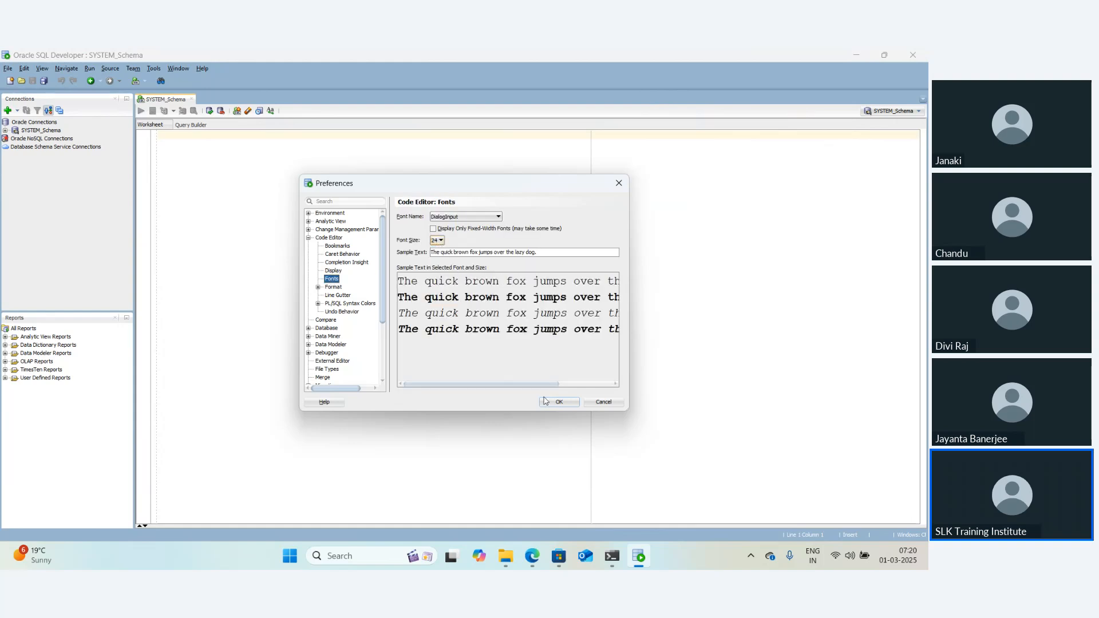
left_click(558, 402)
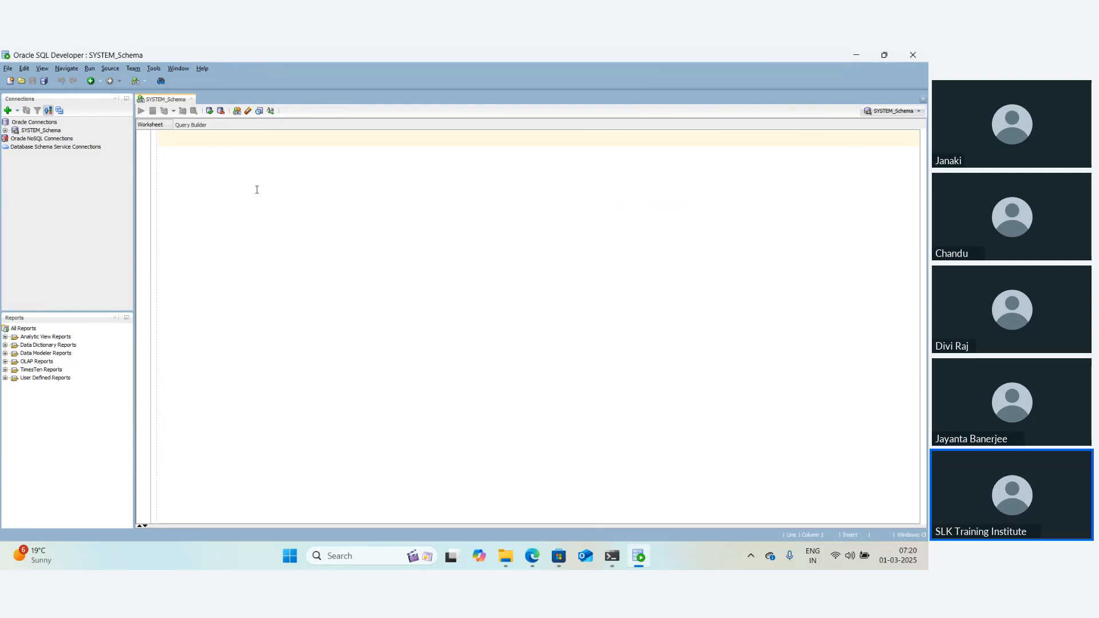
Write the query "select * from hr.employess" in the SYSTEM_Schema worksheet
type("select * from")
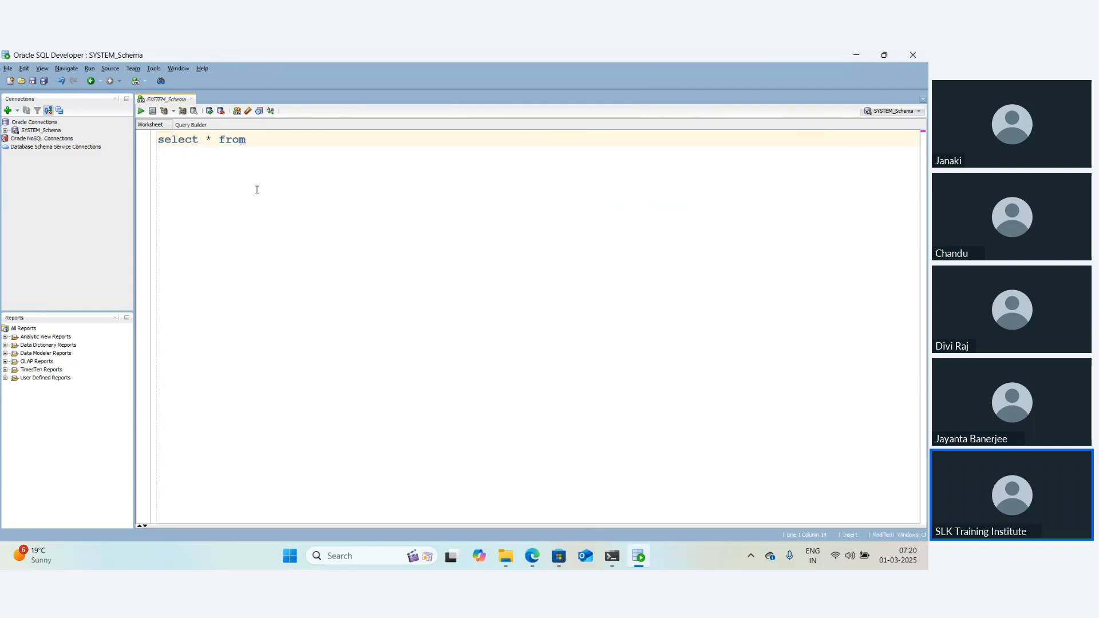
type(" hr")
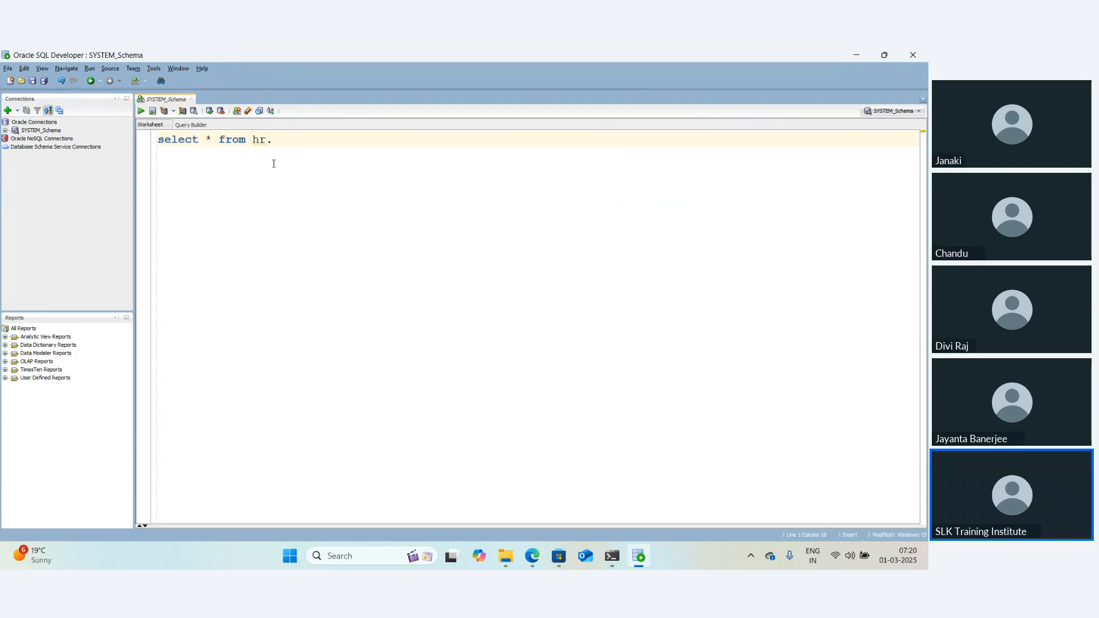
type(".employess")
Prefix the query with "create table employees as", end it with a semicolon, and run it as a script
key("Home")
type("create ta")
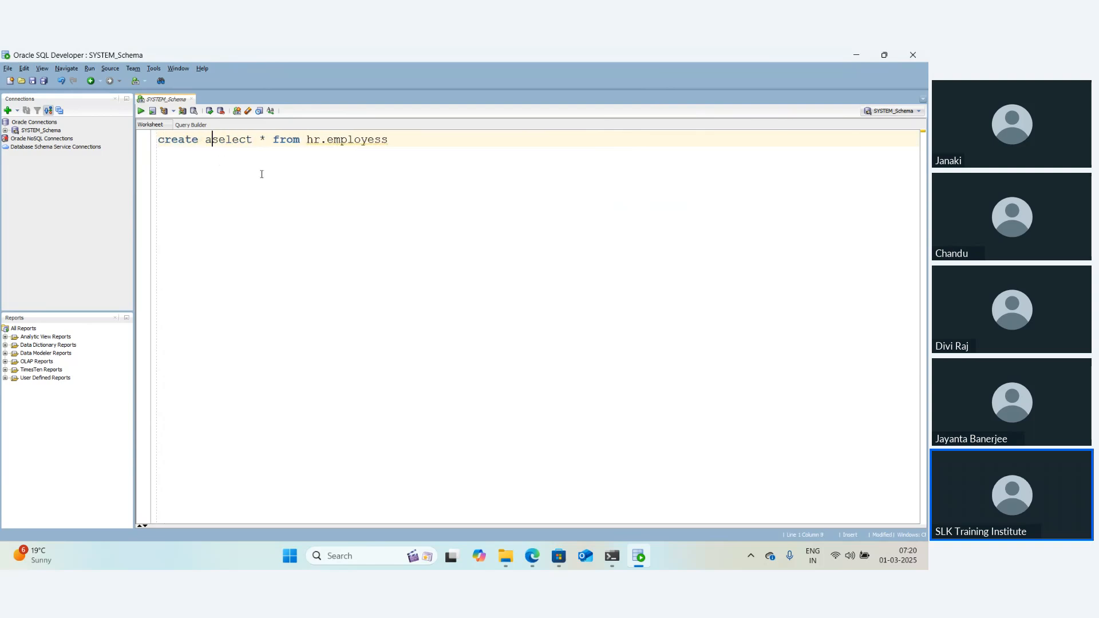
type("ble")
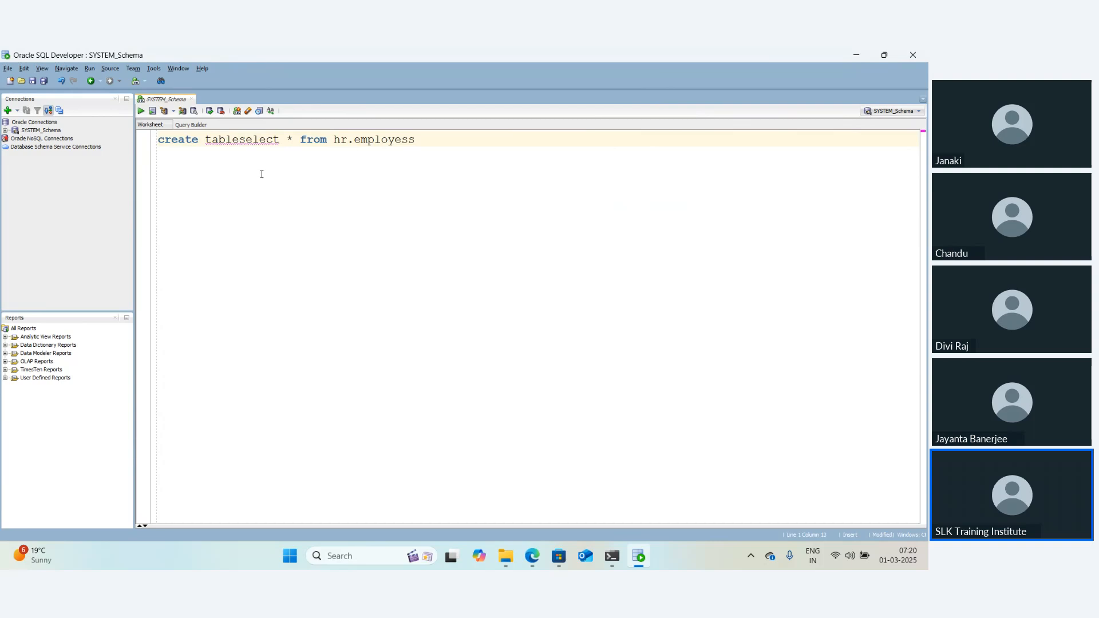
type(" empl")
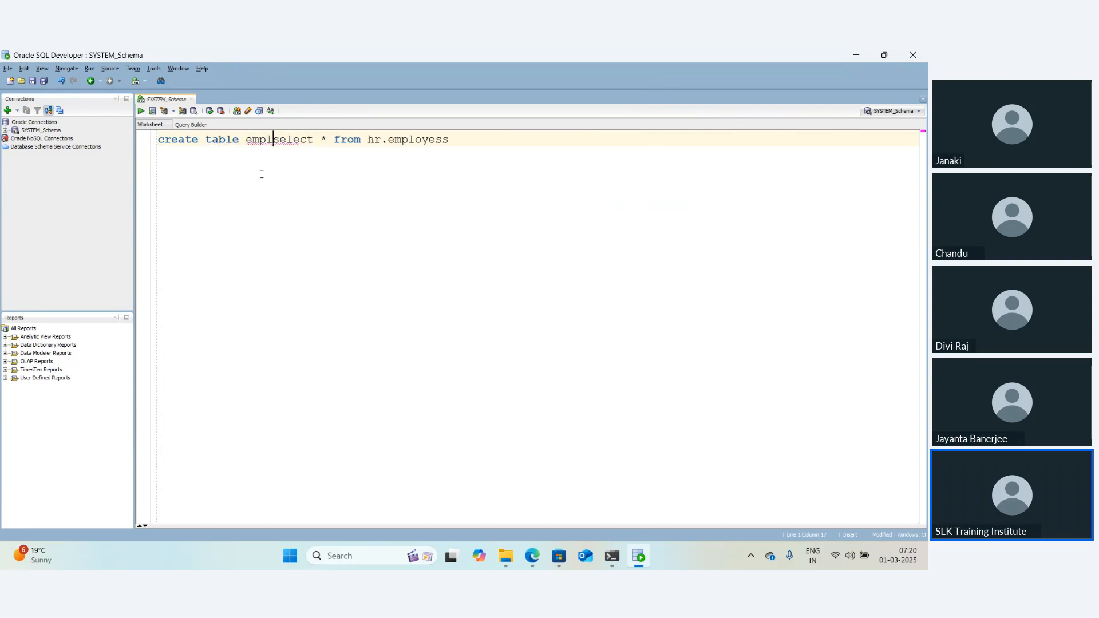
type("oyees as")
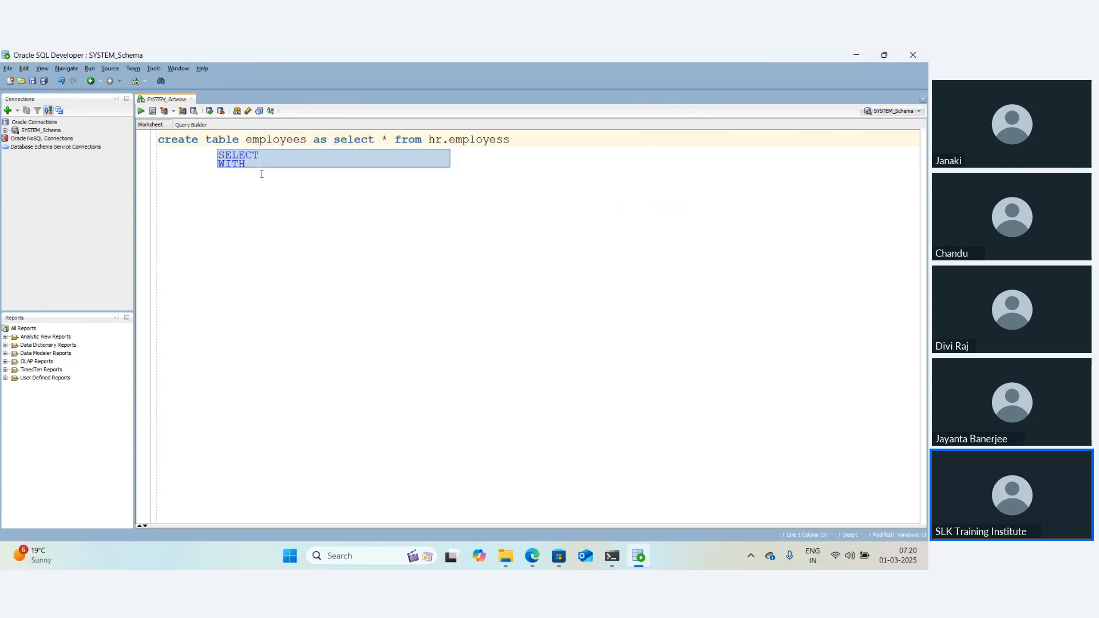
left_click(534, 144)
type(";")
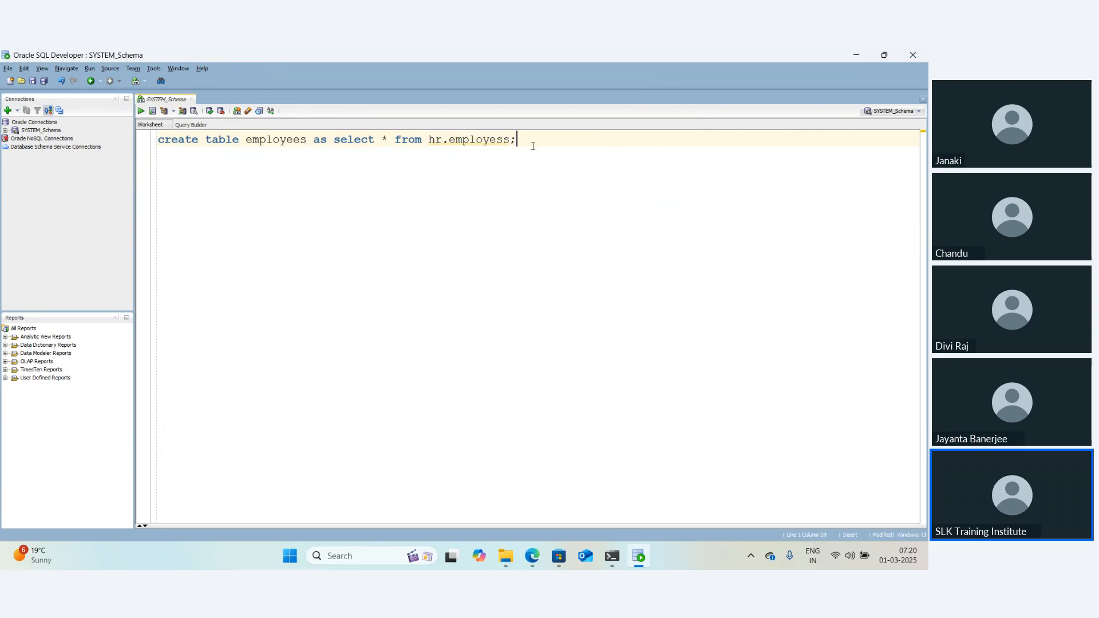
key("ctrl+a")
key("F5")
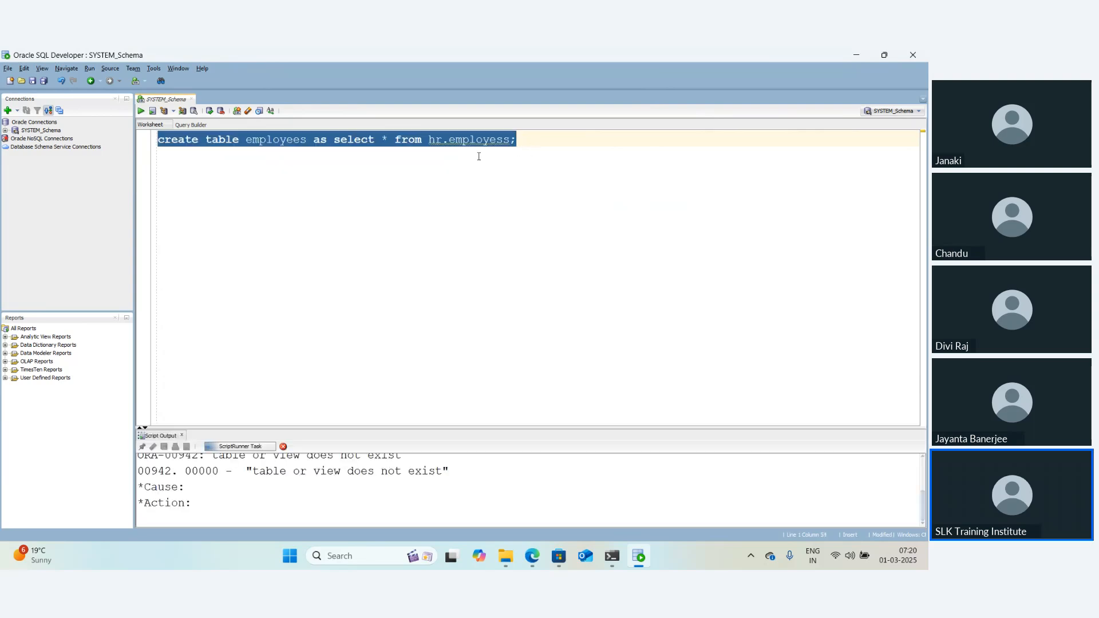
Correct the source table name to hr.employees in the create table statement and rerun it as a script
key("Left")
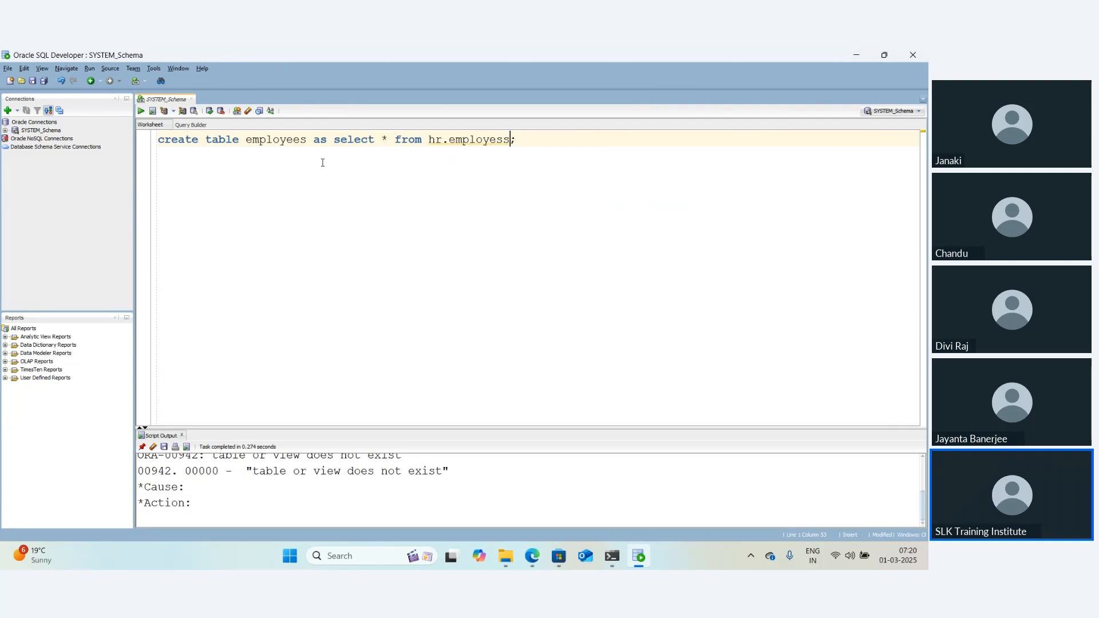
left_click_drag(334, 140, 484, 141)
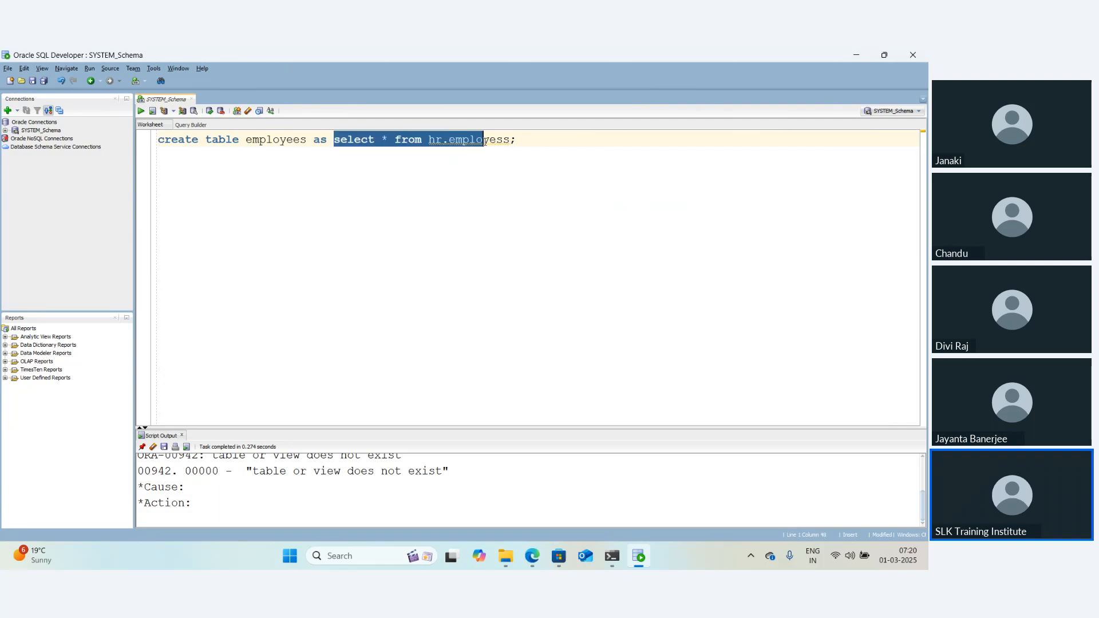
left_click(496, 140)
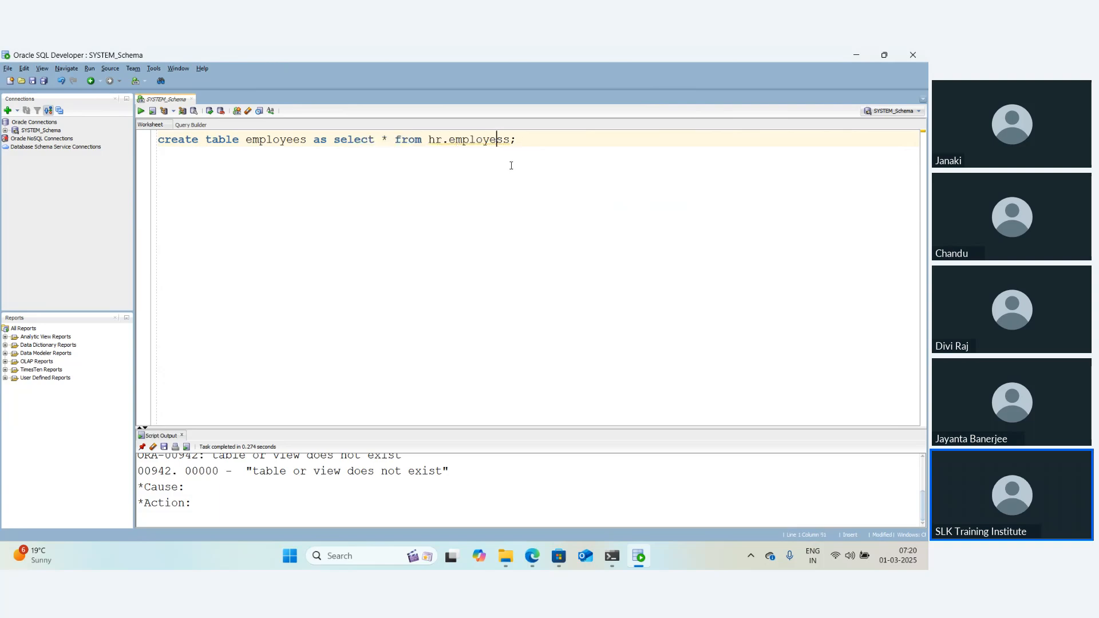
type("e")
key("Right")
key("Delete")
key("ctrl+a")
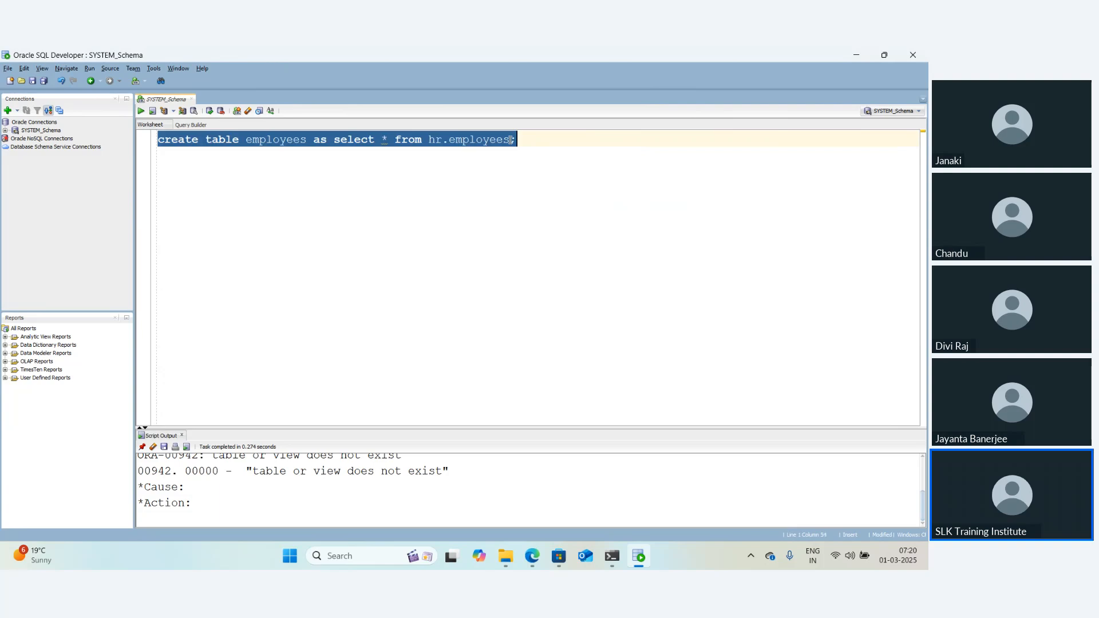
key("F5")
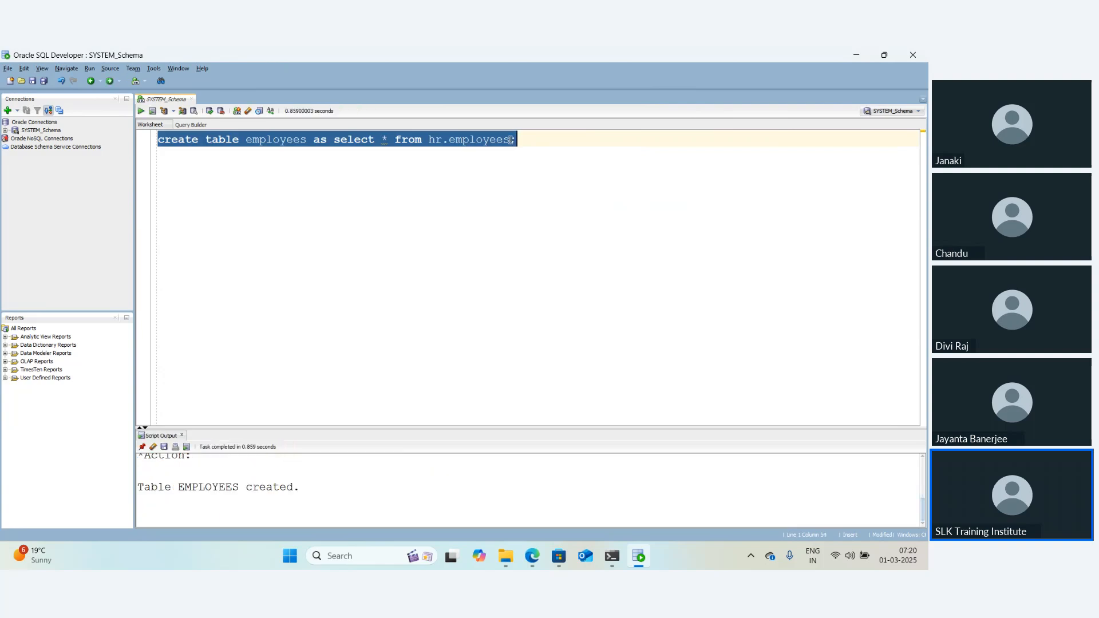
Add and run "select * from employees;" below the create table statement, and enlarge the results area
left_click(265, 141)
double_click(265, 140)
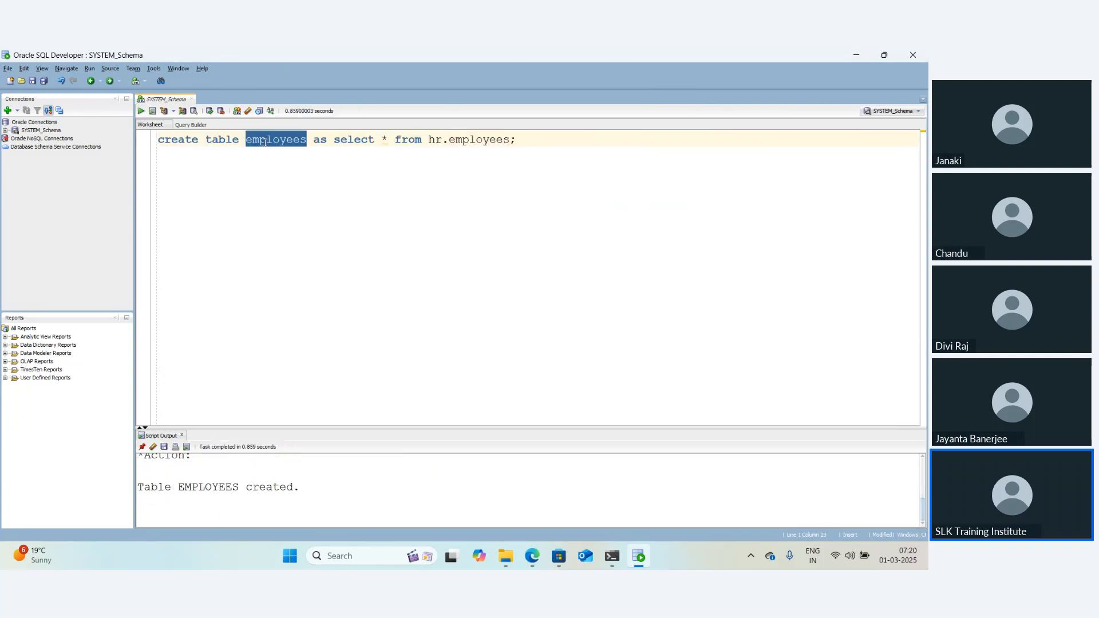
left_click(446, 153)
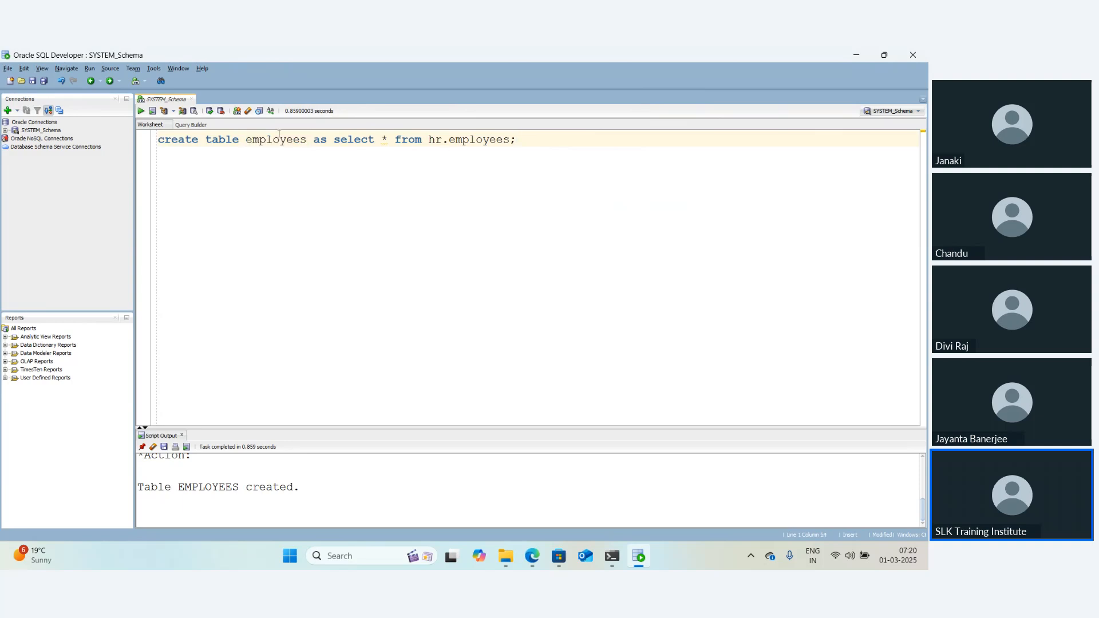
key("Return")
key("Return")
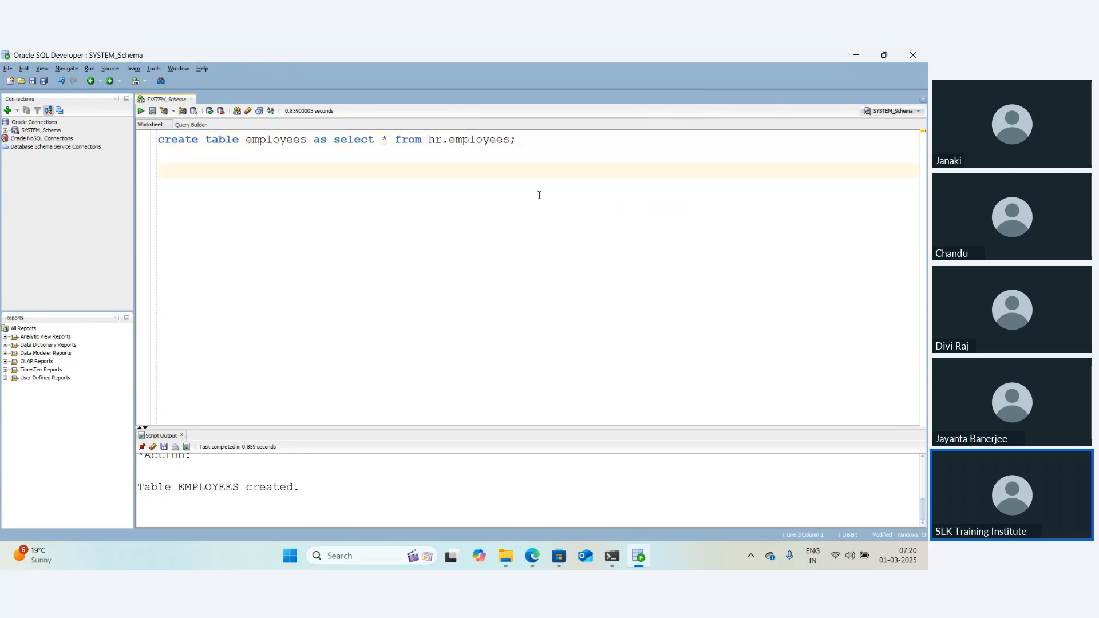
type("select * from employees")
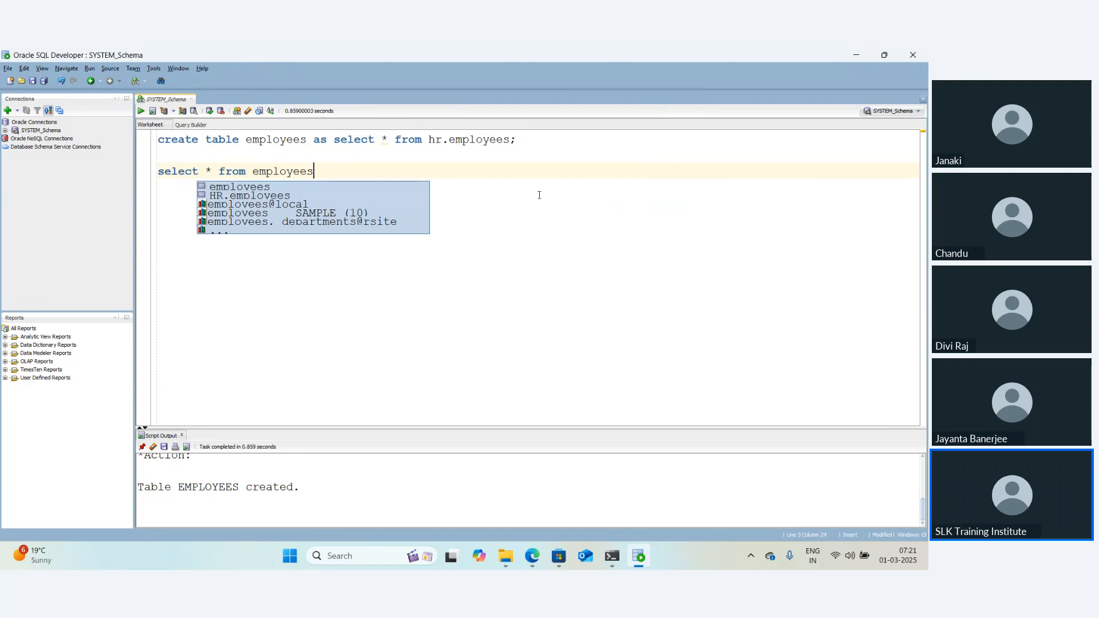
type(";")
key("ctrl+Return")
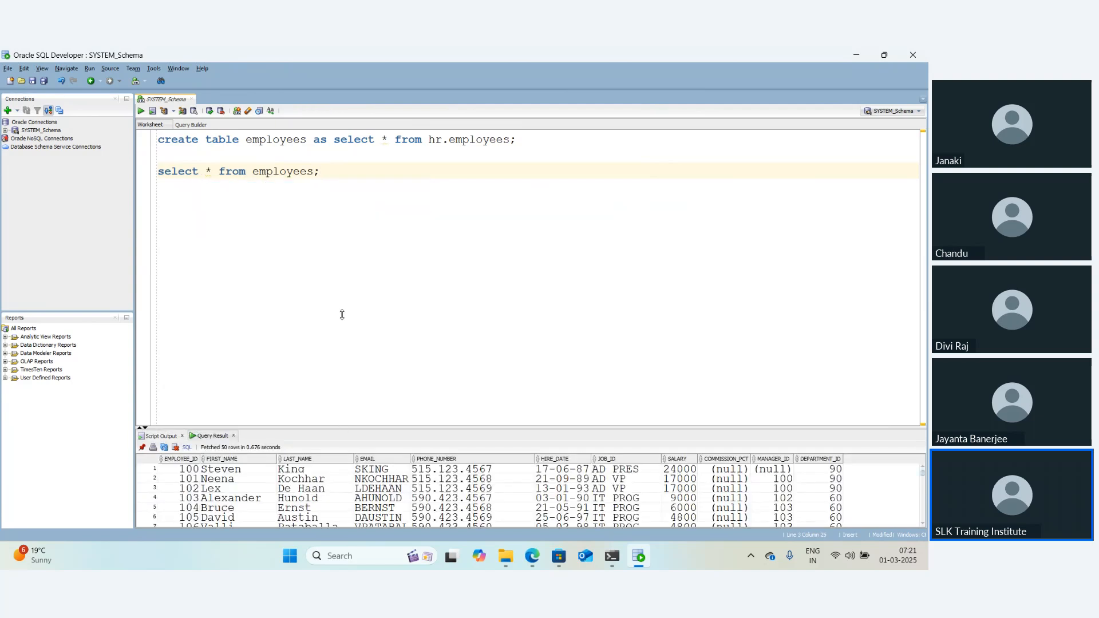
left_click_drag(342, 426, 343, 281)
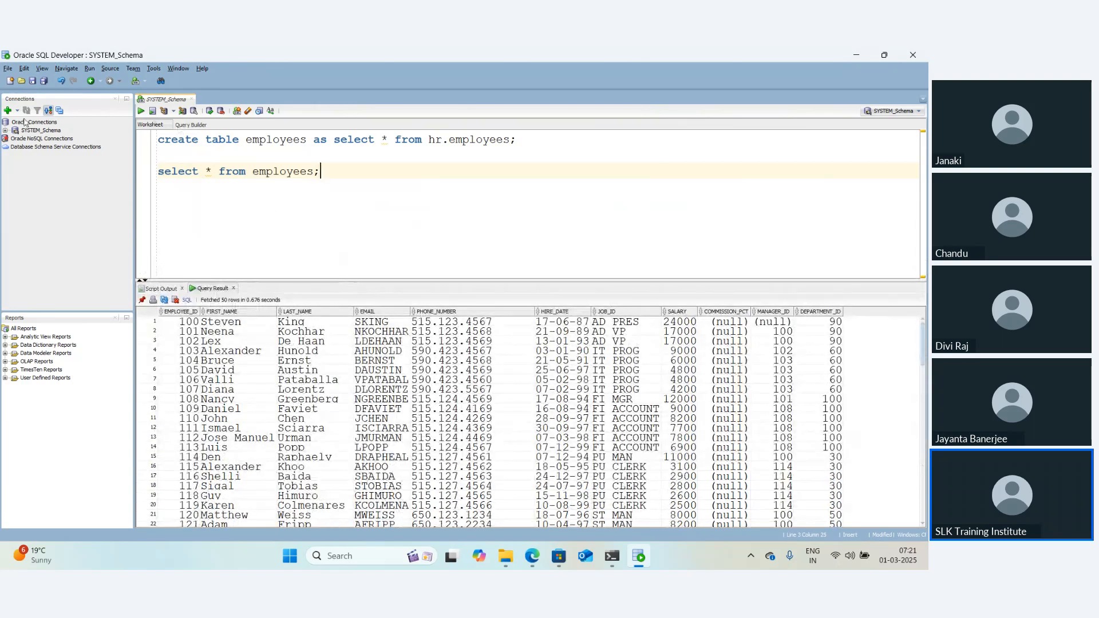
left_click(348, 195)
key("Return")
type("s")
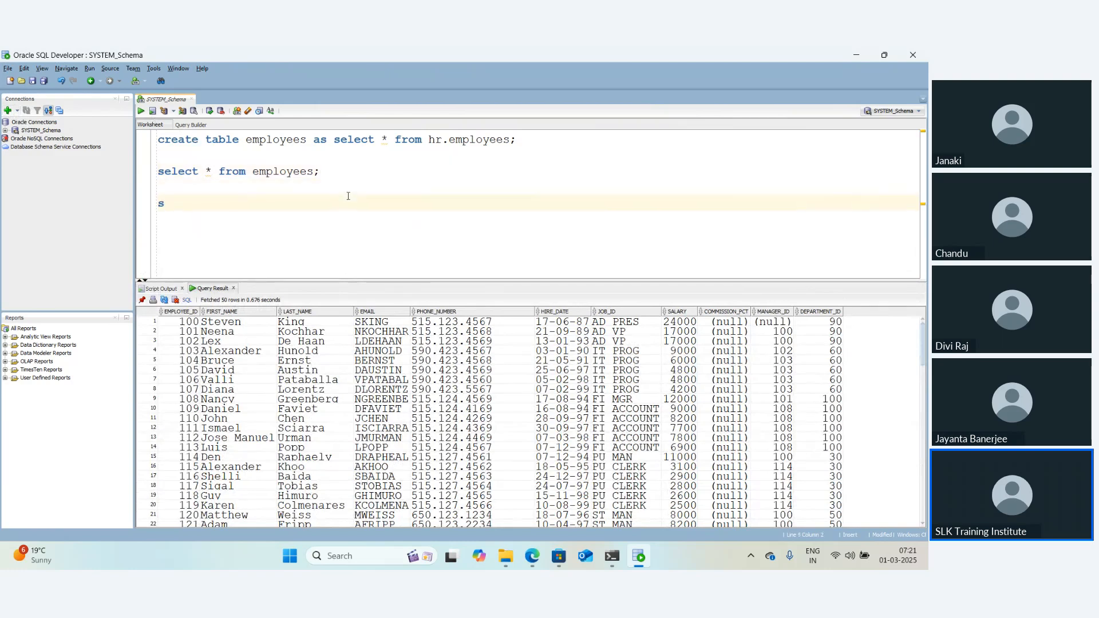
key("BackSpace")
Change the new table name in the create statement to employees_tgt and add the condition "where 1=2"
left_click(308, 140)
type("_")
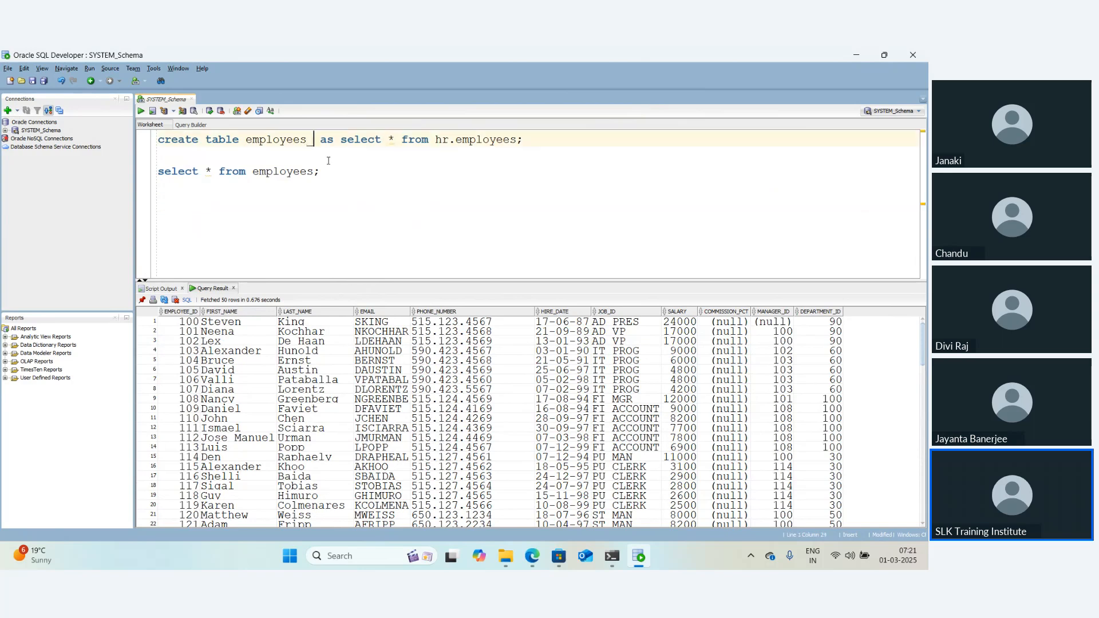
type("tgt")
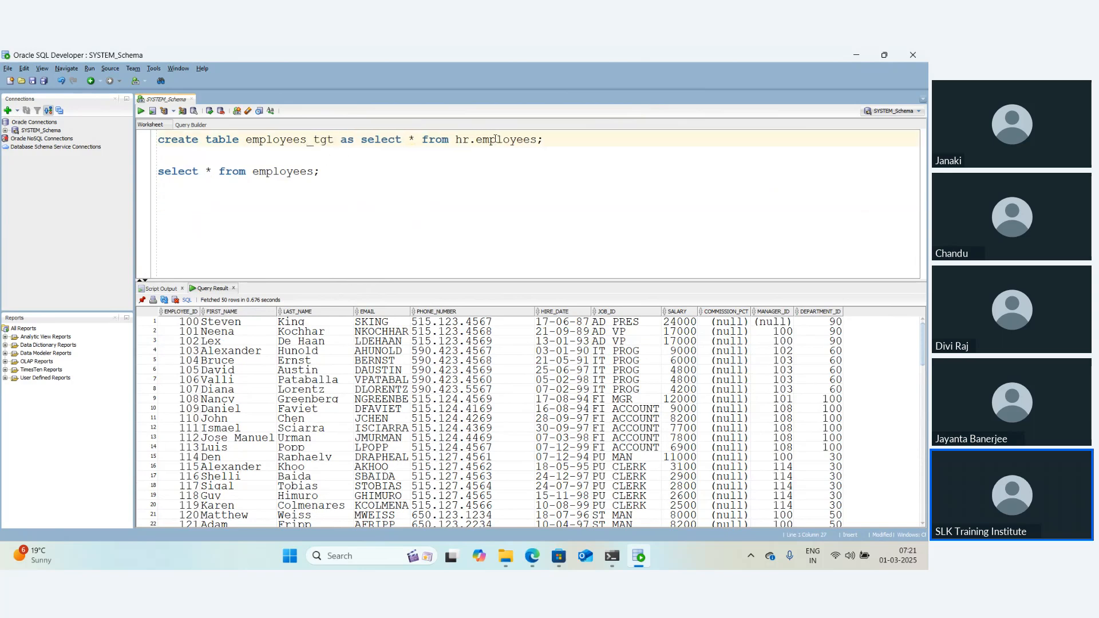
left_click(538, 140)
type("where 1")
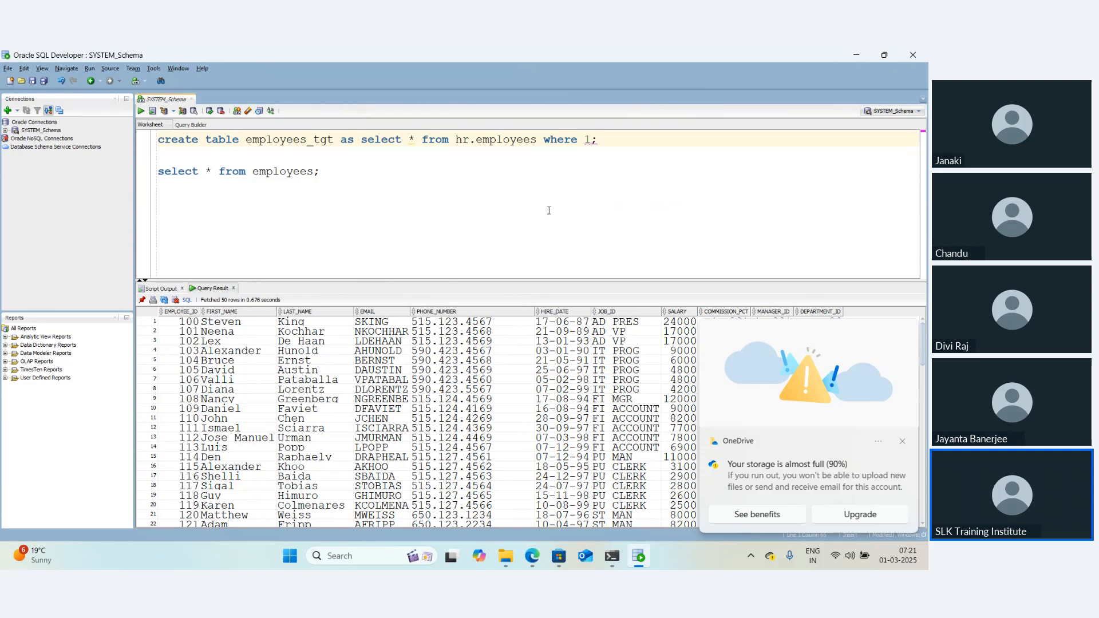
type("=2")
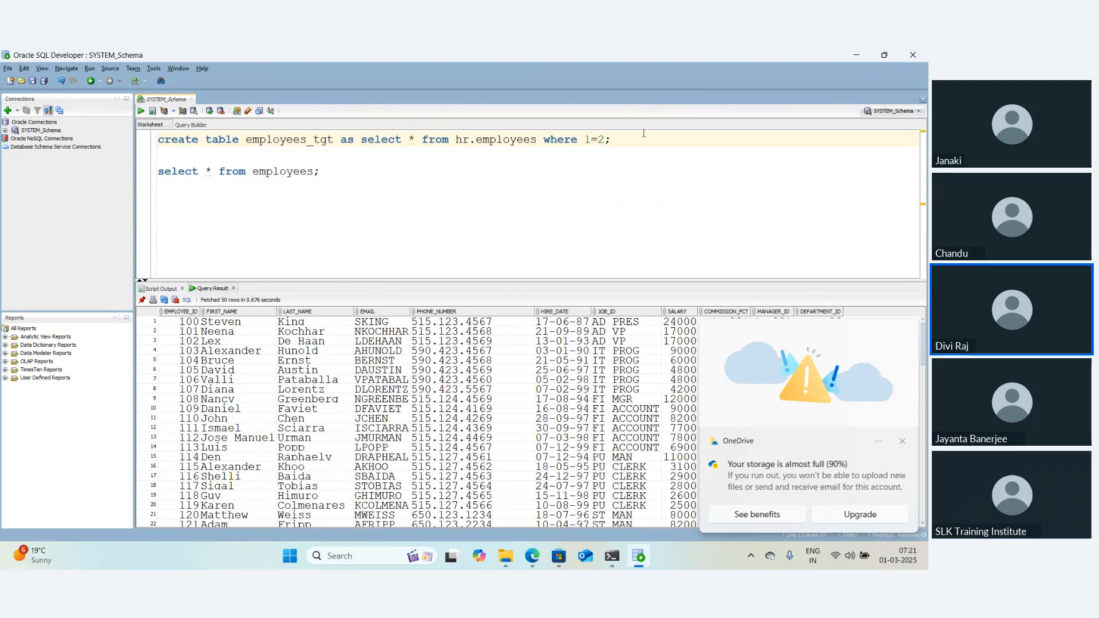
Run only the create table employees_tgt statement, dismissing the OneDrive storage notification
left_click_drag(625, 139, 126, 144)
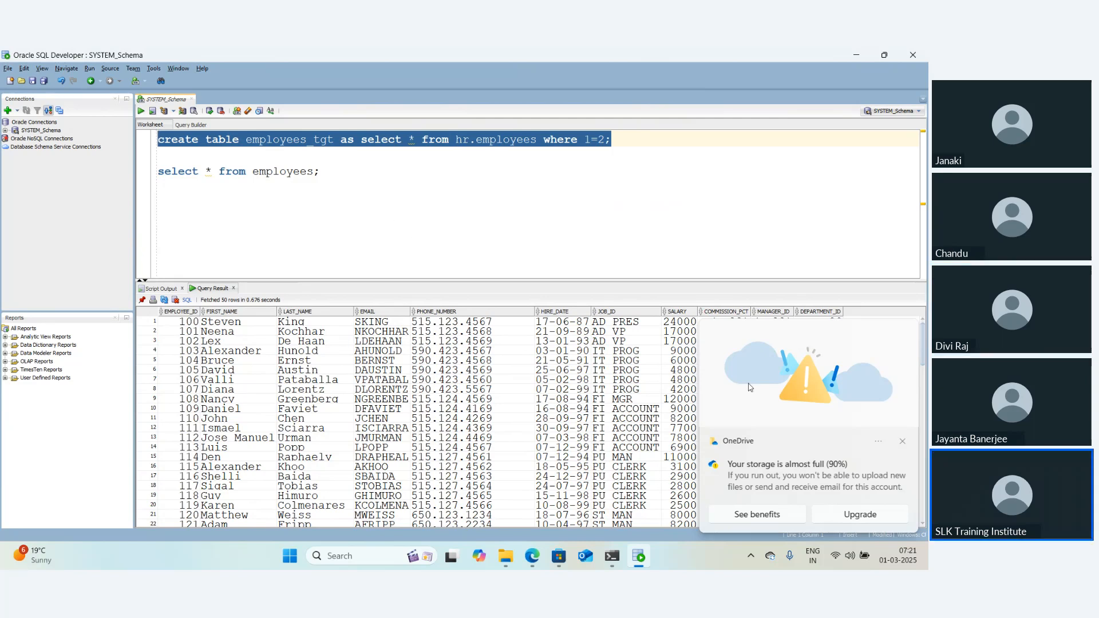
left_click(903, 441)
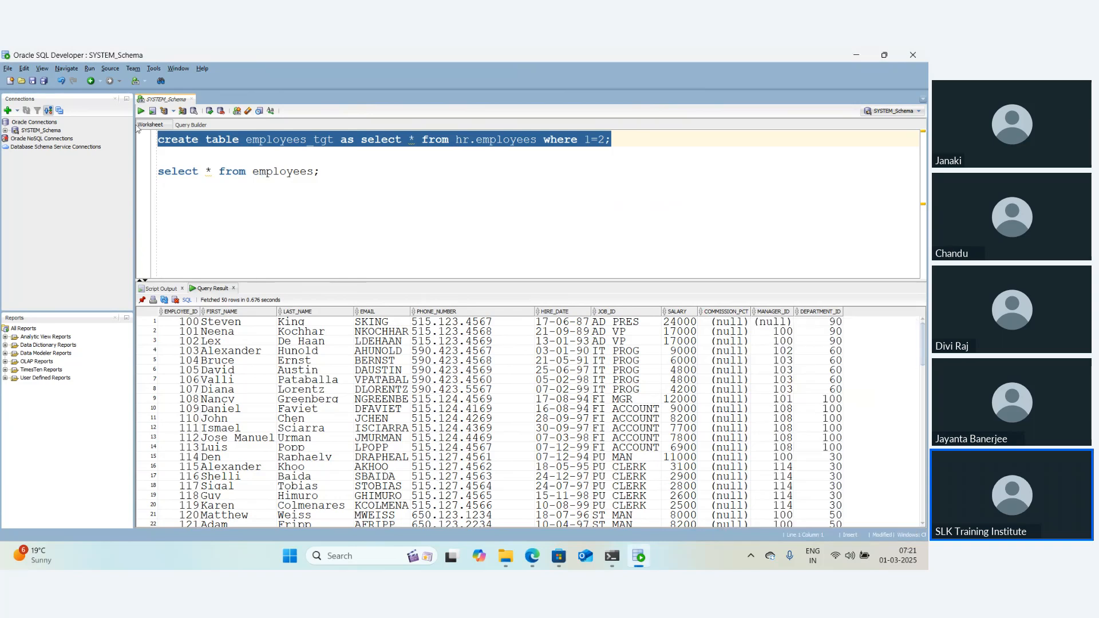
left_click(140, 110)
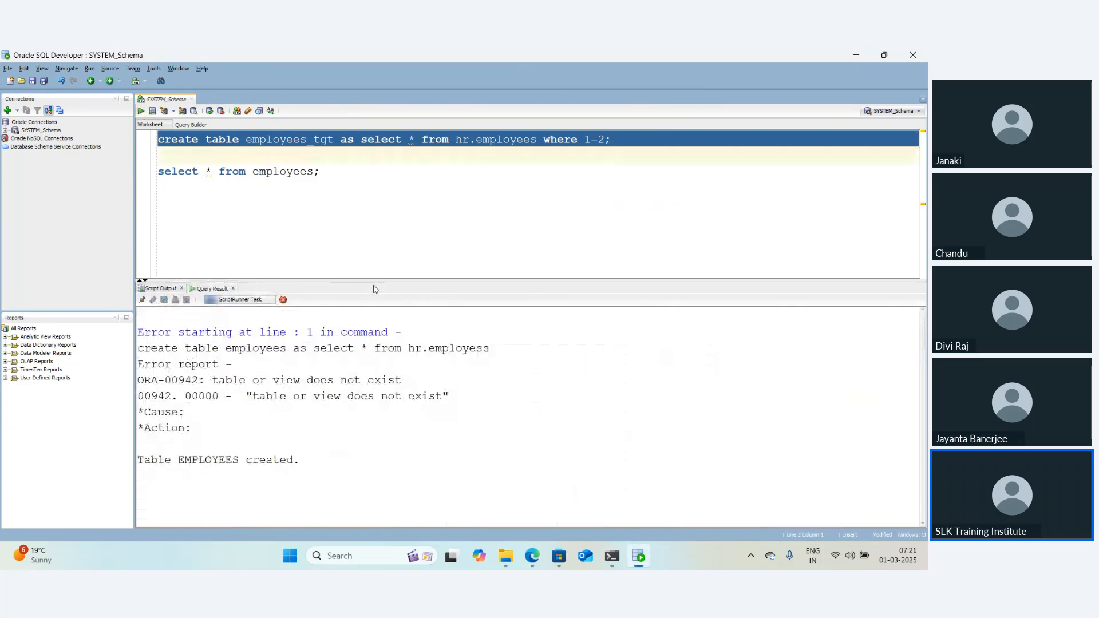
left_click(313, 143)
double_click(303, 141)
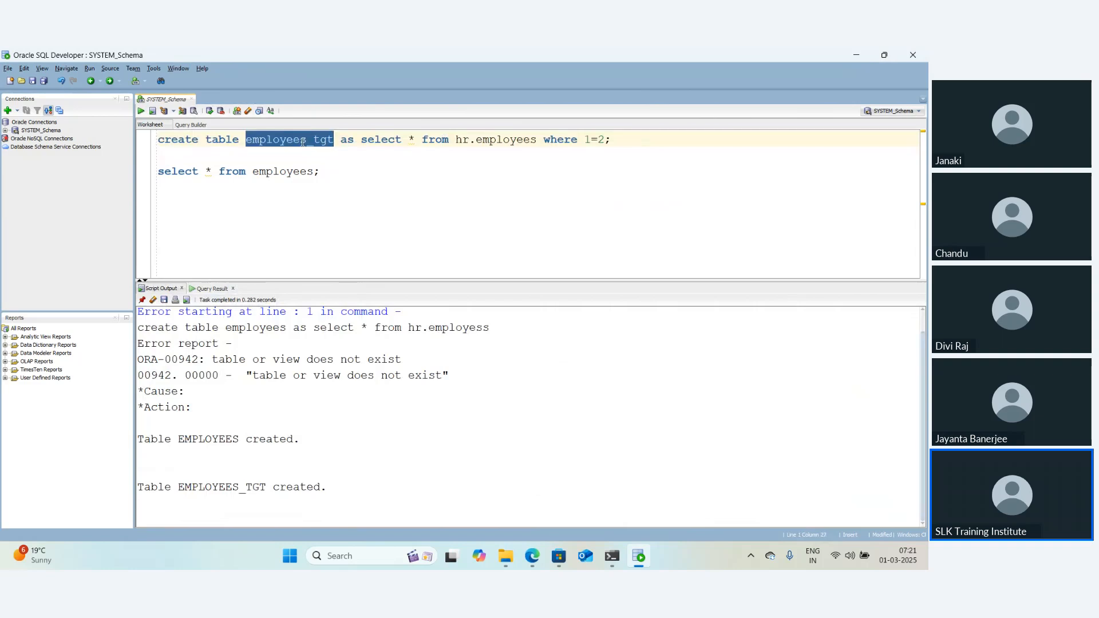
Add the query "select * from employees_tgt;" below the employees query and run only that statement
left_click(322, 173)
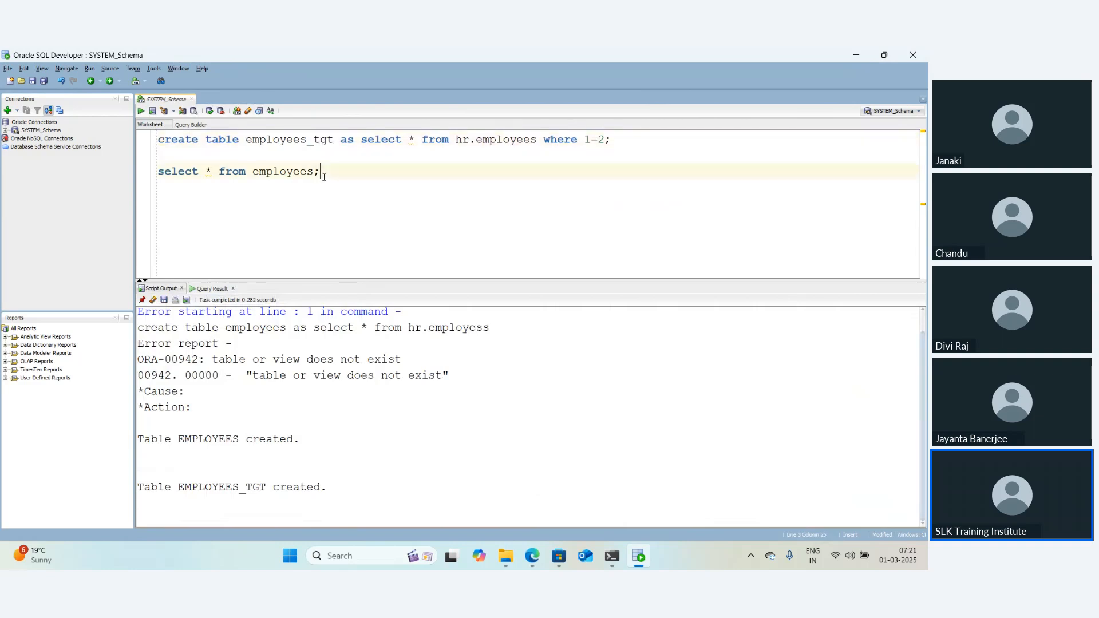
key("Return")
type("se")
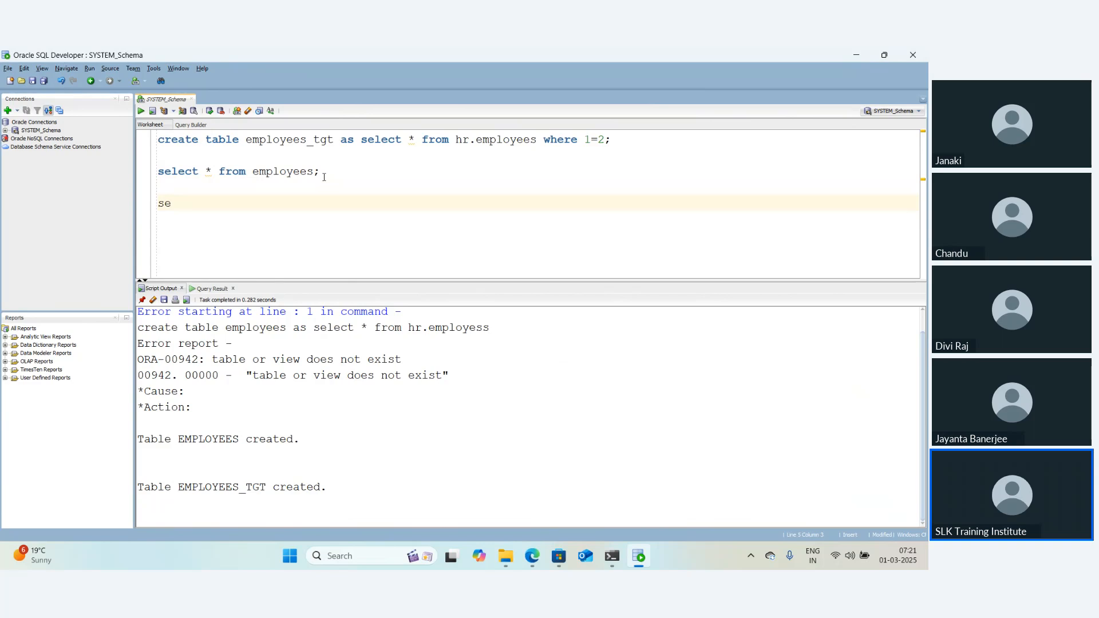
type("lect ")
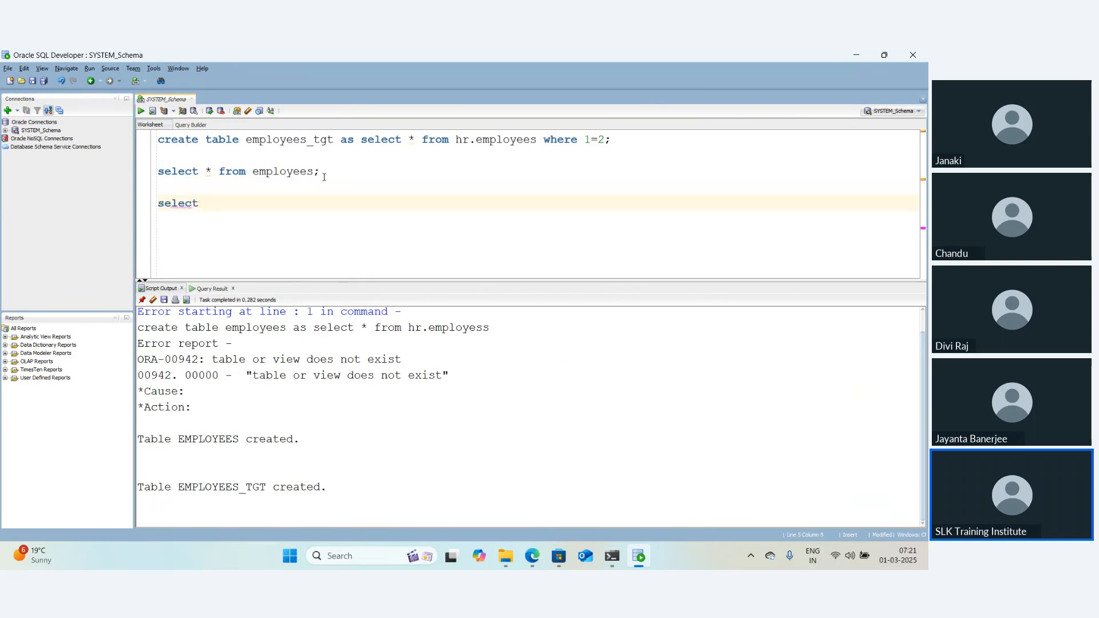
type("* from employees_tgt;")
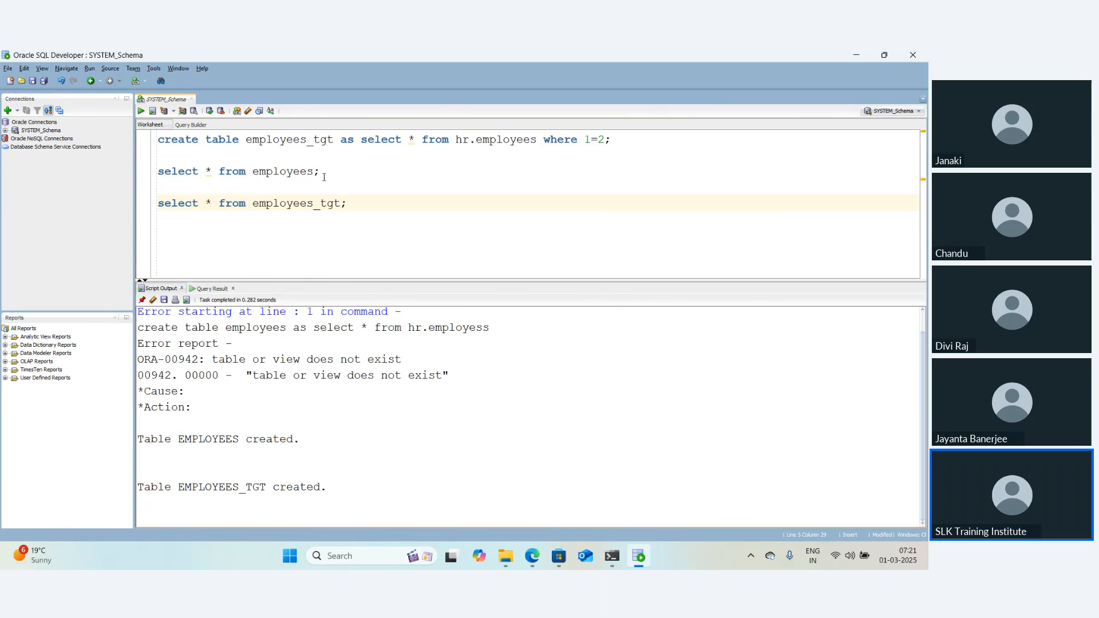
key("Home")
key("shift+Down")
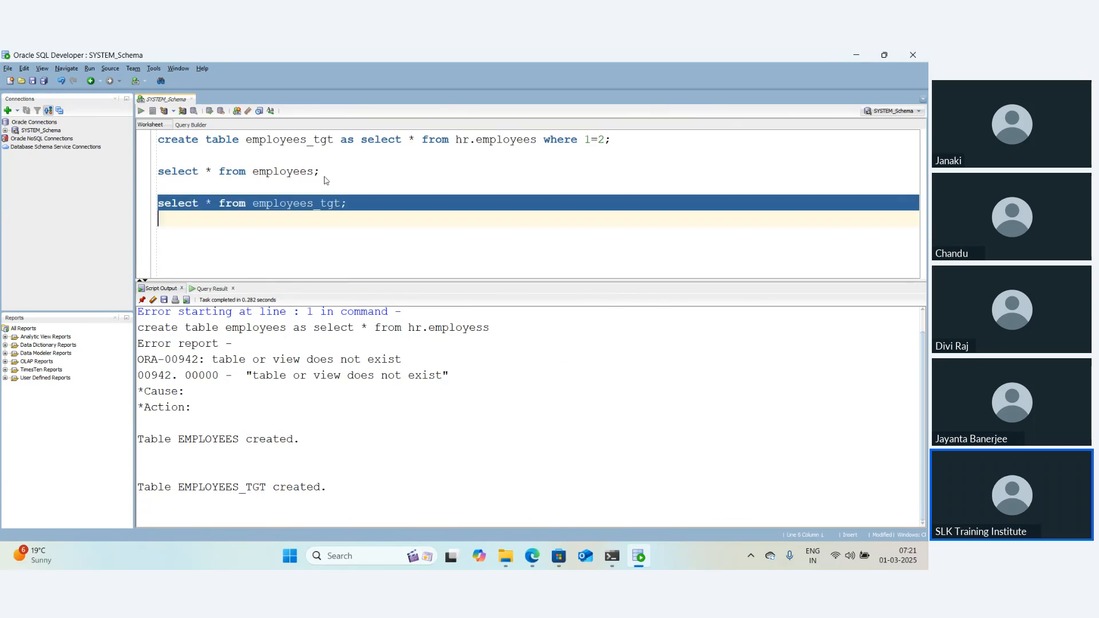
key("ctrl+Return")
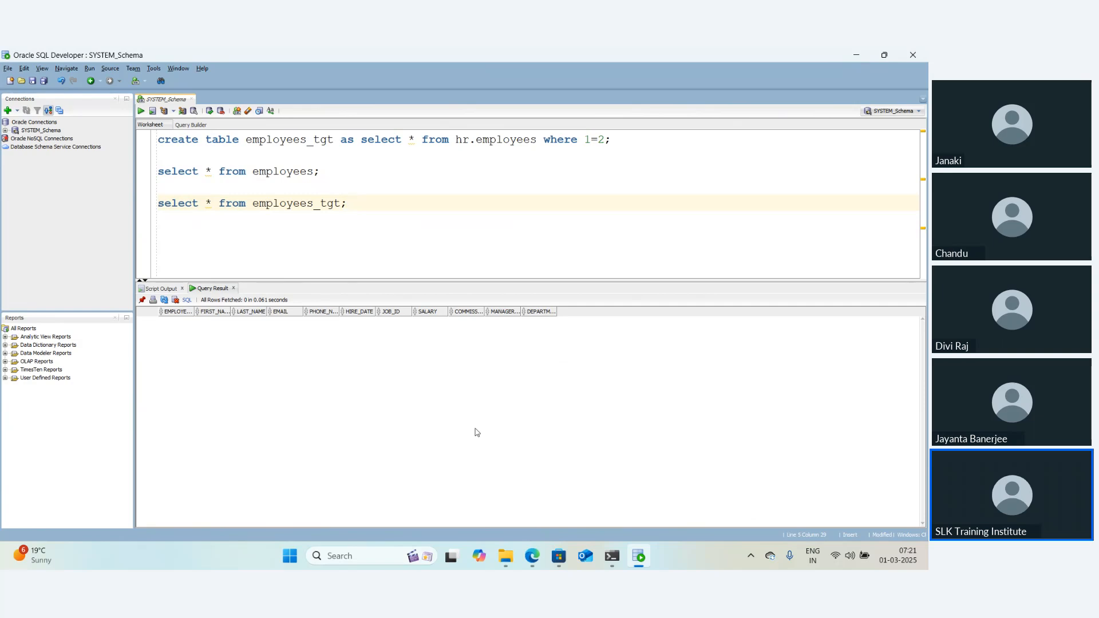
Switch to Informatica Cloud in the browser, dismiss the WhatsApp notification, and create a new Mapping asset in the Training folder
mouse_move(532, 555)
left_click(463, 483)
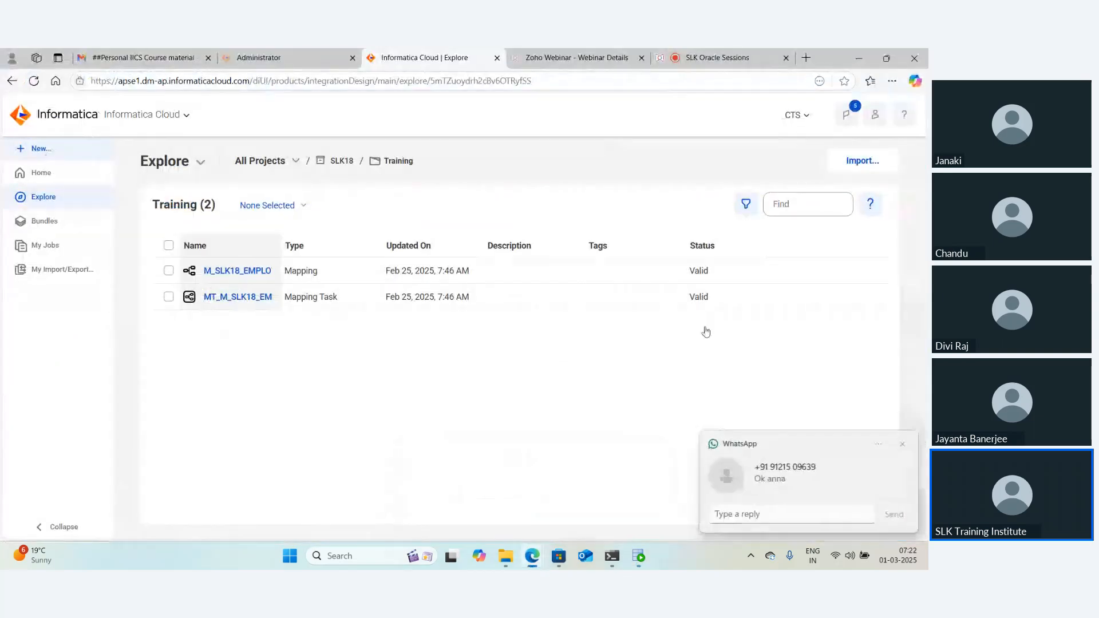
left_click(903, 444)
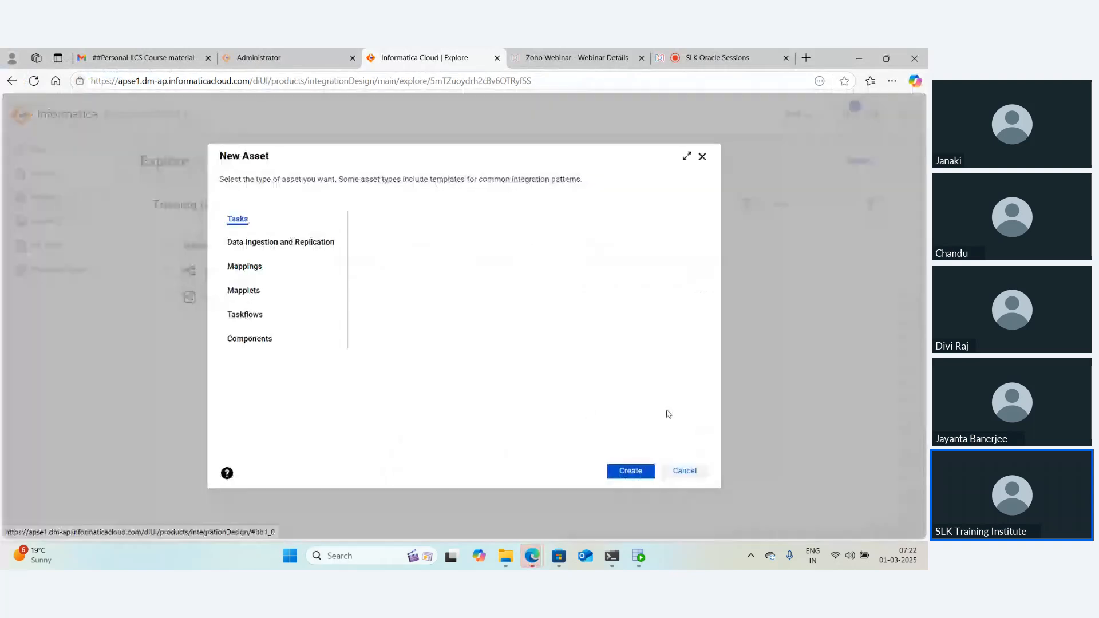
left_click(241, 267)
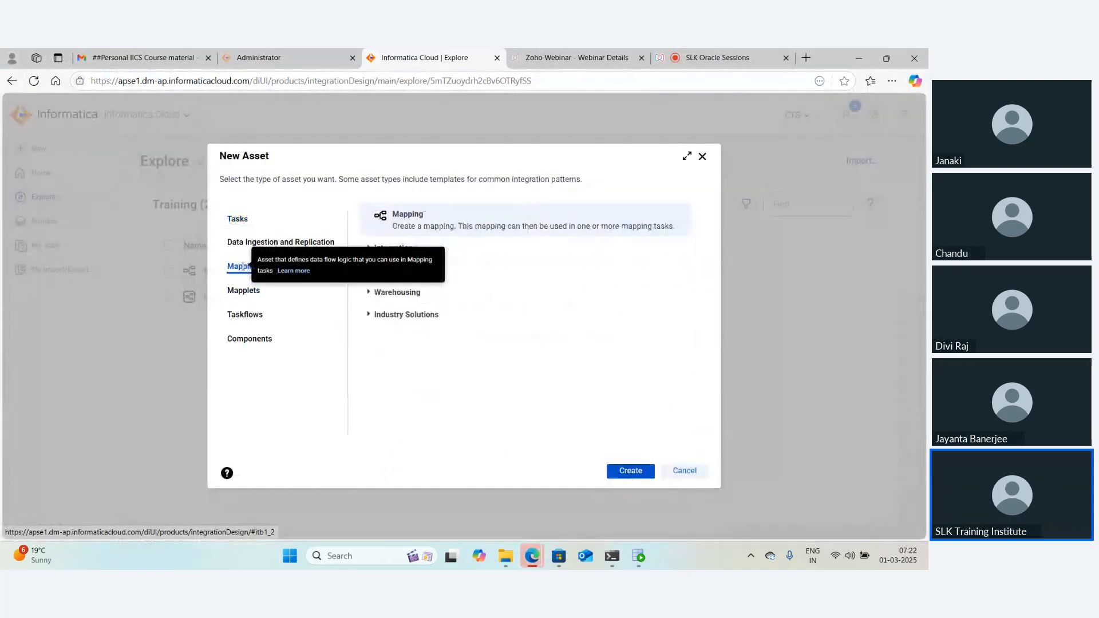
left_click(629, 470)
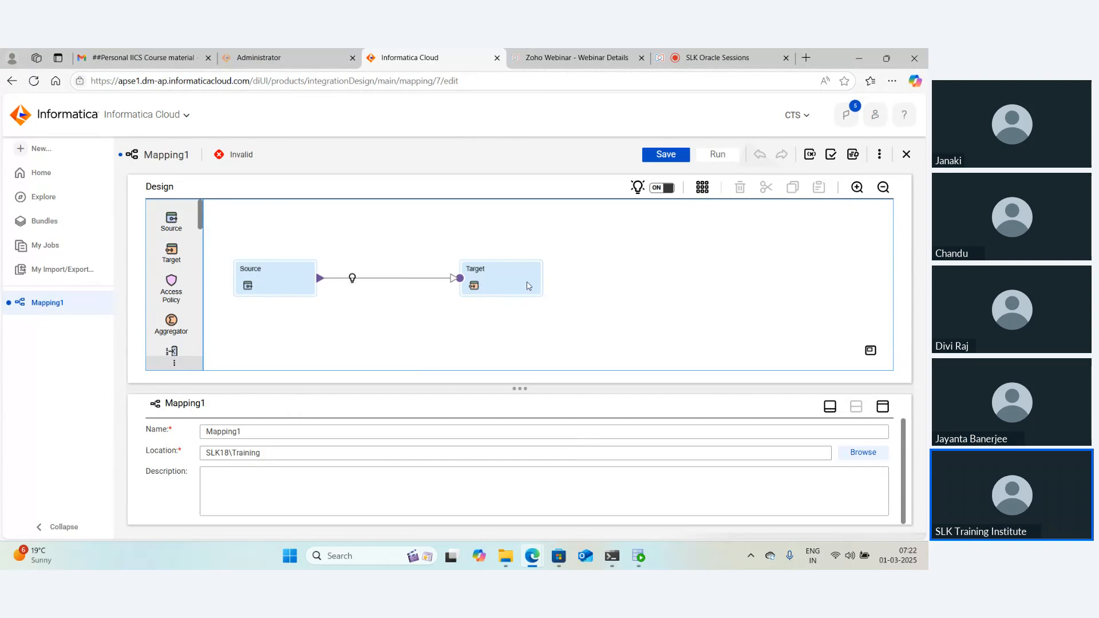
Space the Target and Source transformations further out on the mapping canvas and enlarge the properties area
left_click_drag(489, 282, 650, 282)
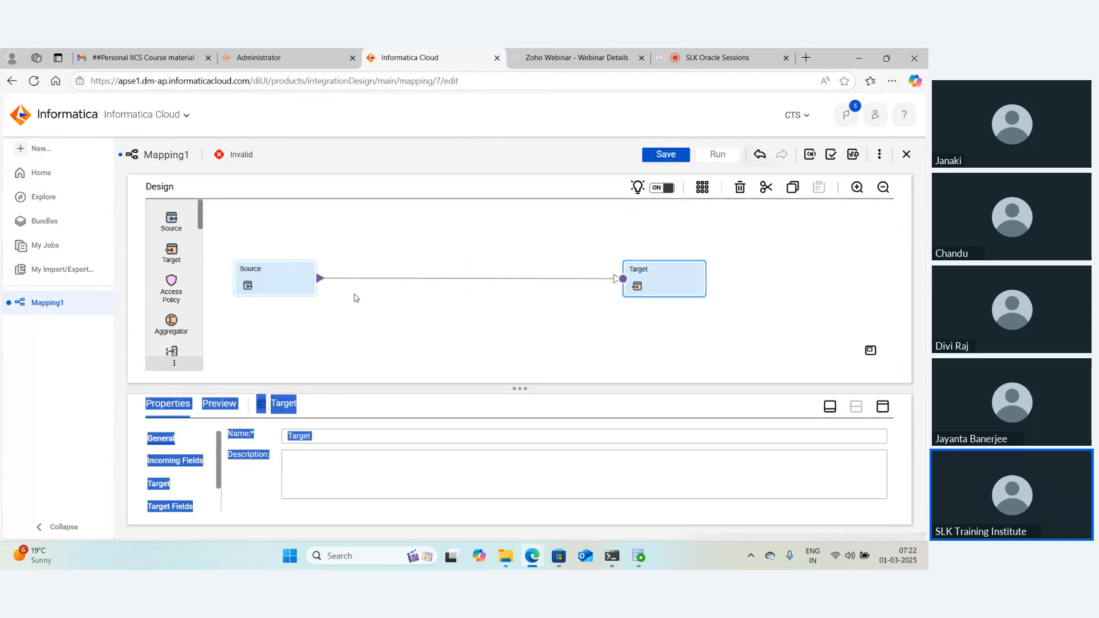
left_click_drag(353, 298, 273, 331)
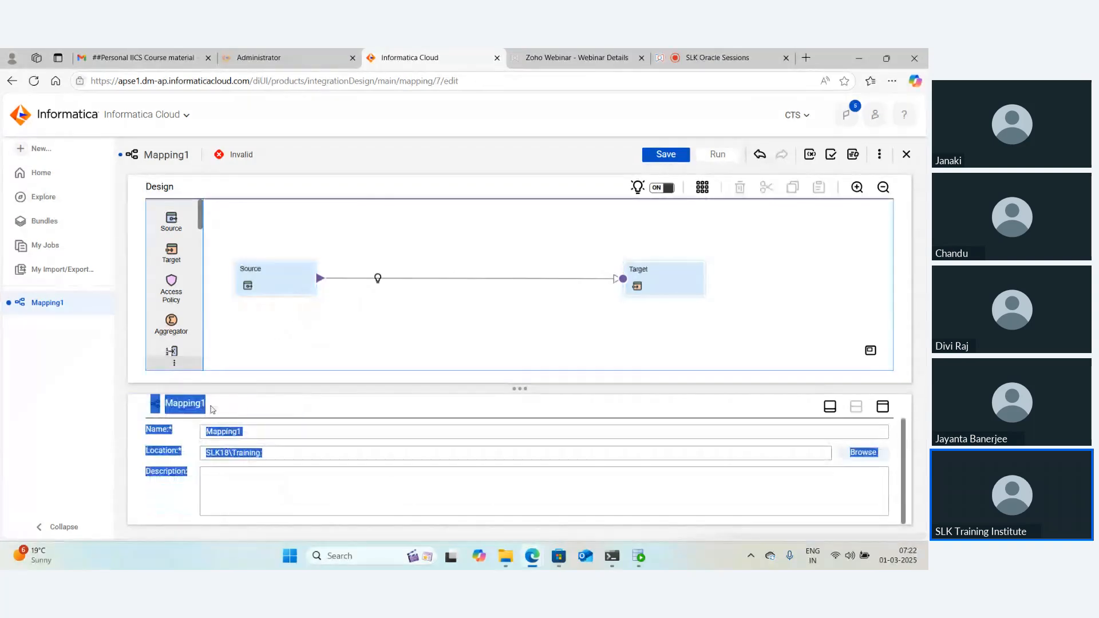
left_click(213, 410)
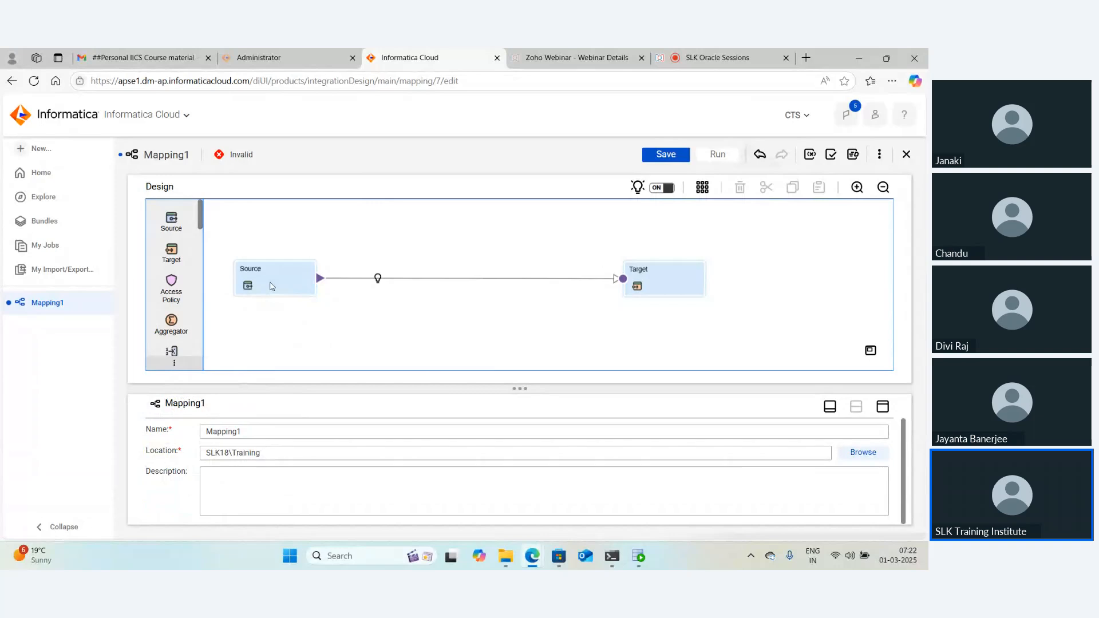
left_click_drag(272, 286, 328, 273)
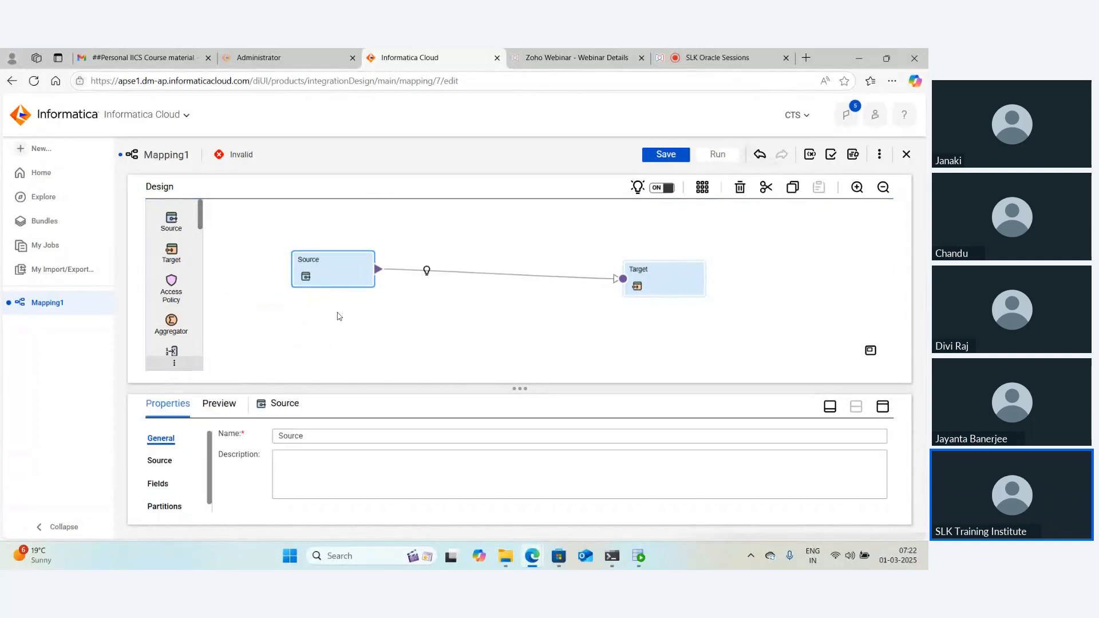
left_click_drag(361, 388, 366, 337)
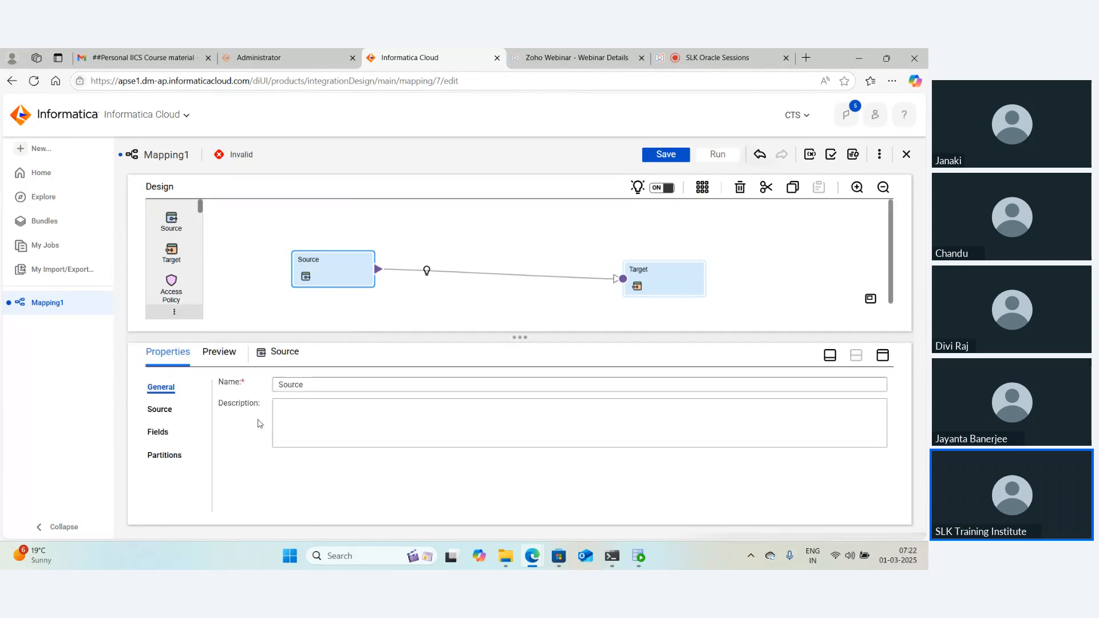
Set the Source transformation to the SLK18_ORA_SYSTEM (Oracle) connection with the EMPLOYEES table as its single object
left_click(160, 408)
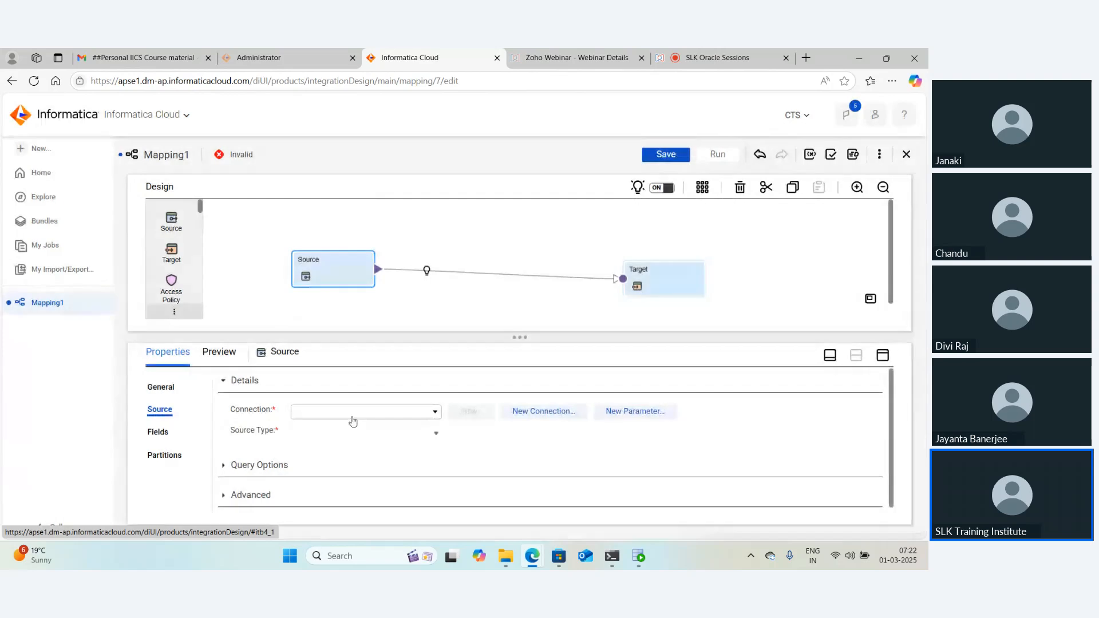
left_click(354, 413)
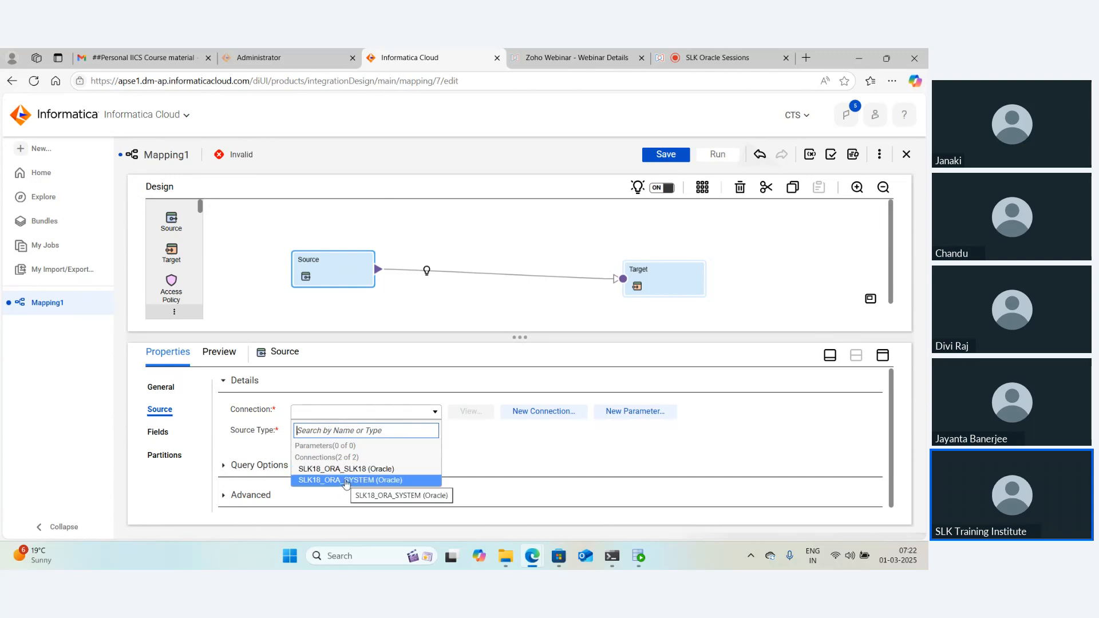
left_click(346, 480)
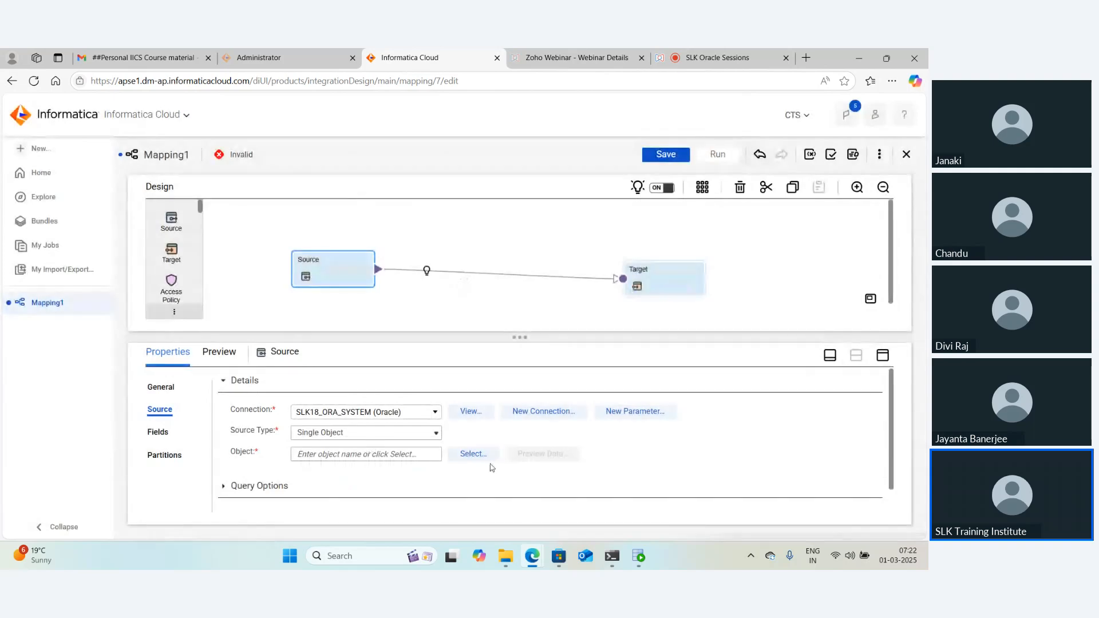
left_click(468, 454)
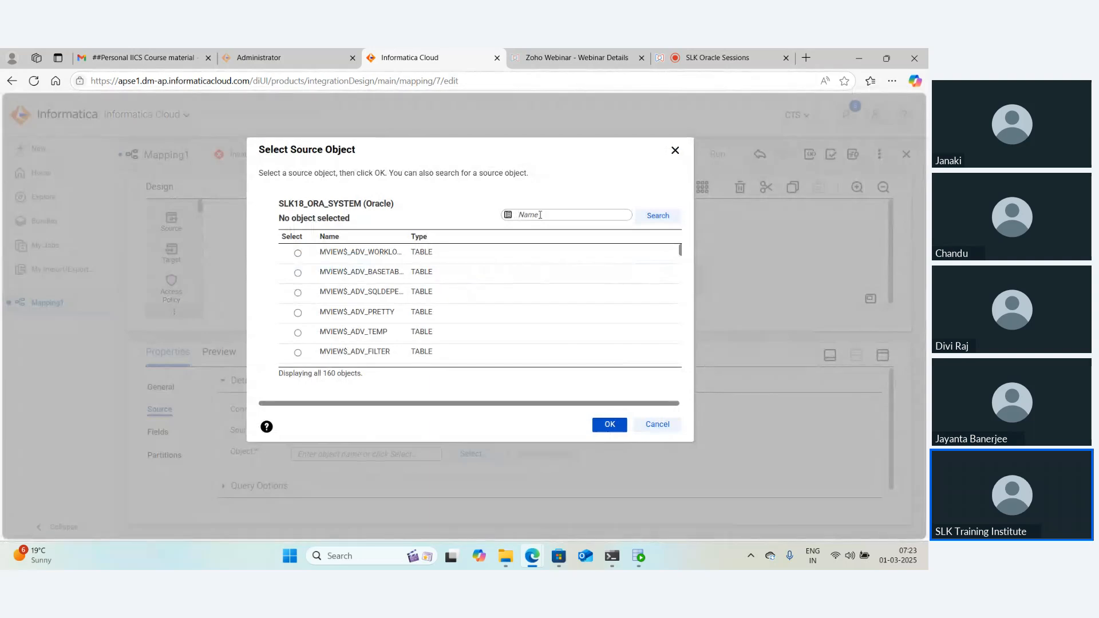
type("employees")
key("Return")
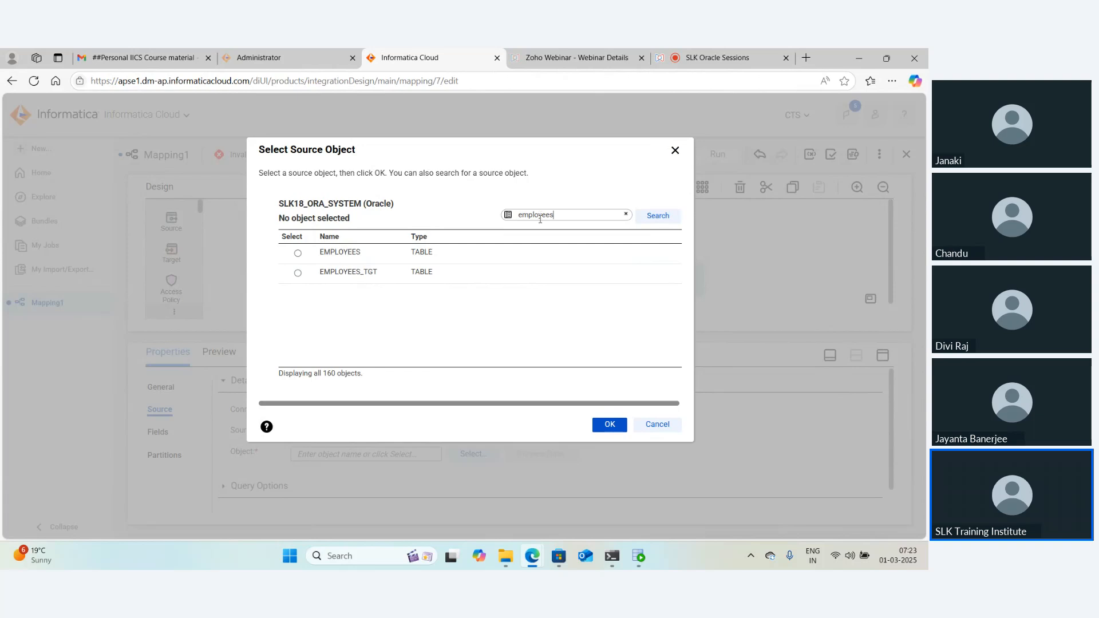
left_click(346, 254)
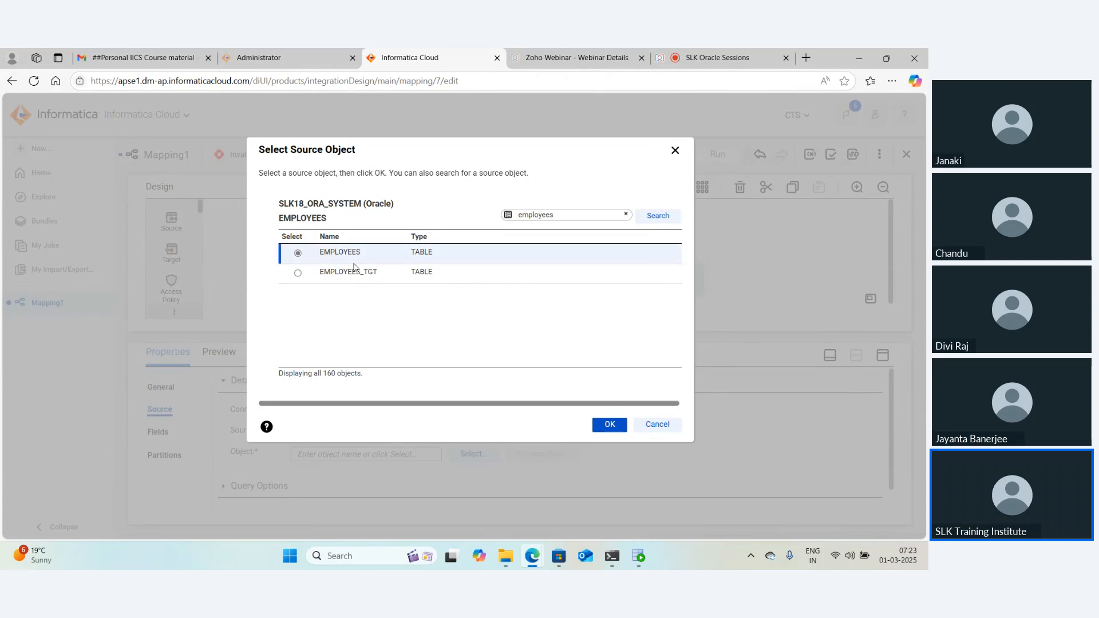
left_click(606, 426)
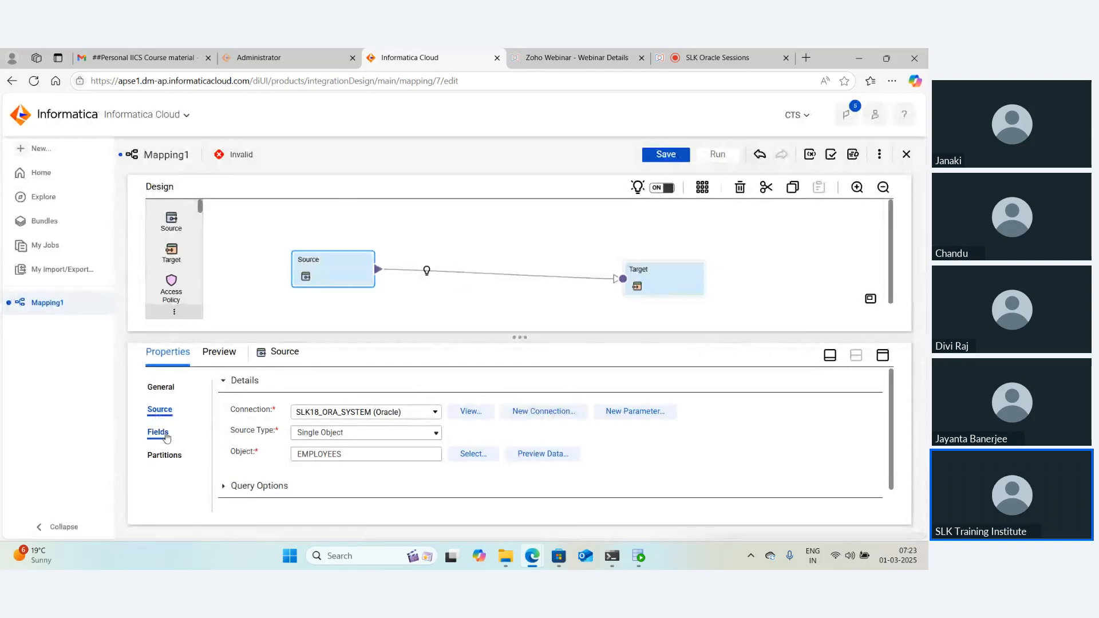
Expand and review the Source transformation's advanced settings and query options
scroll(399, 432, "down", 1)
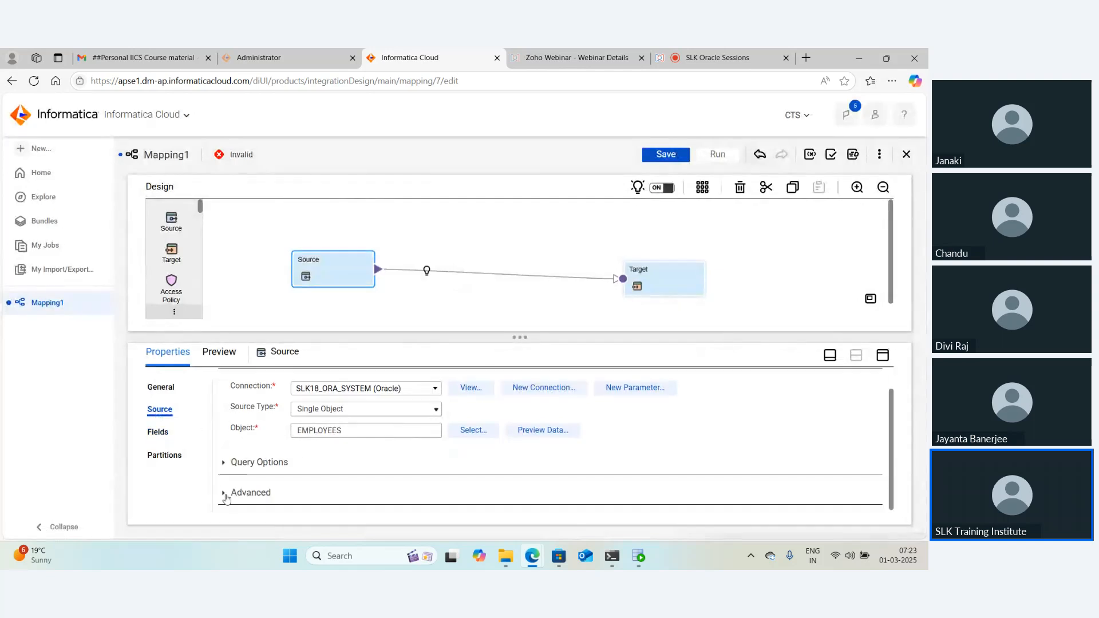
left_click(223, 493)
scroll(330, 463, "down", 3)
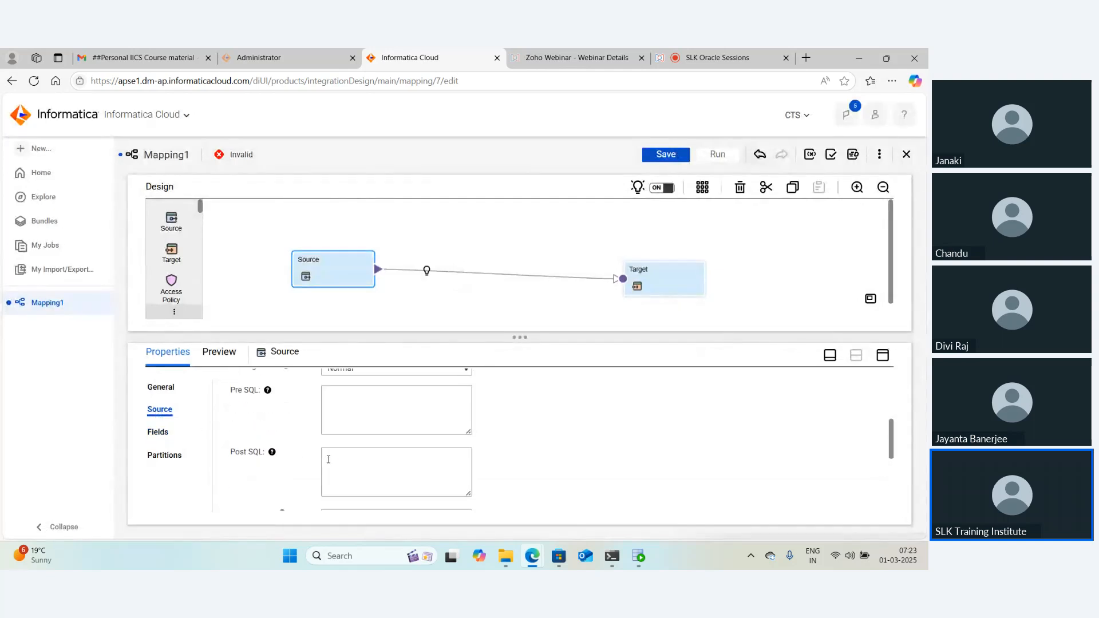
scroll(332, 462, "up", 5)
left_click(333, 462)
scroll(395, 463, "down", 3)
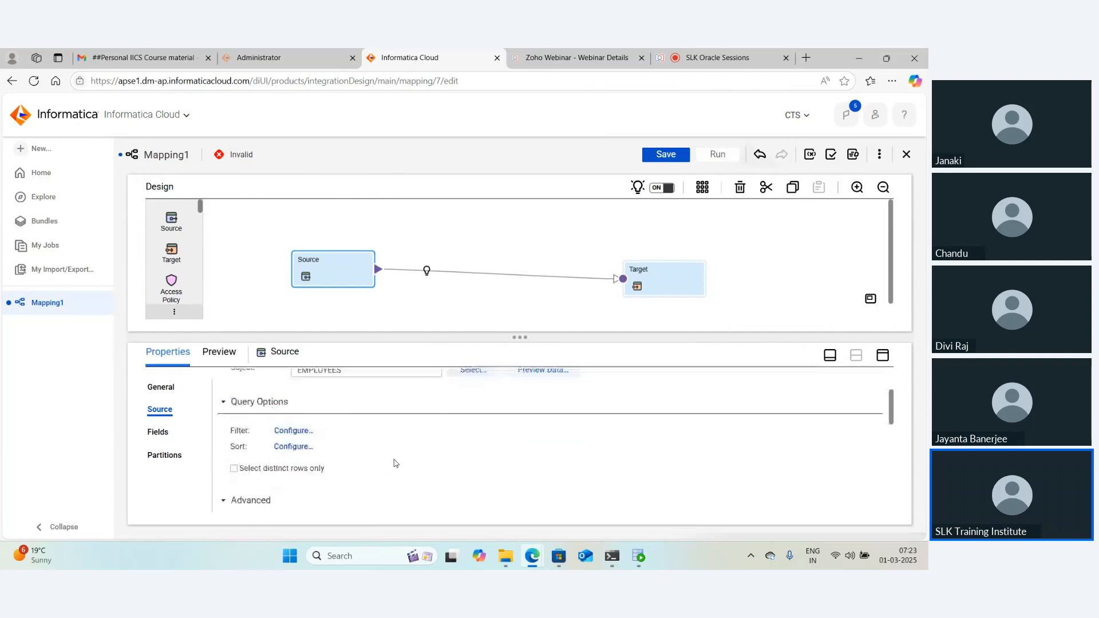
scroll(395, 463, "down", 3)
scroll(393, 461, "up", 3)
Add a Not Parameterized source filter condition on EMPLOYEES where DEPARTMENT_ID equals 90
left_click(289, 430)
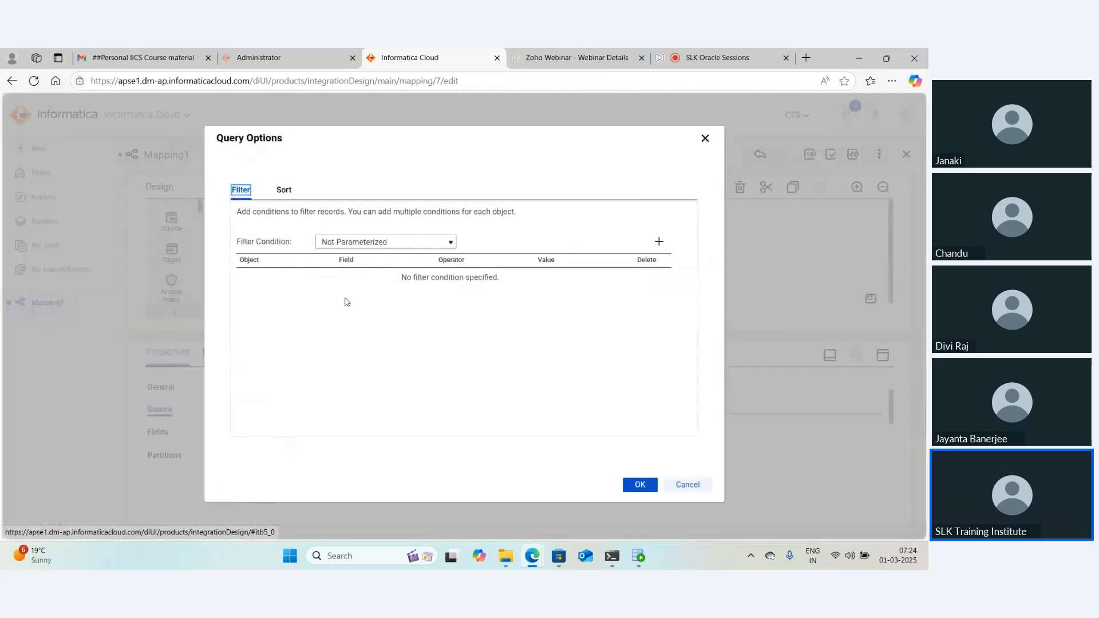
left_click(357, 244)
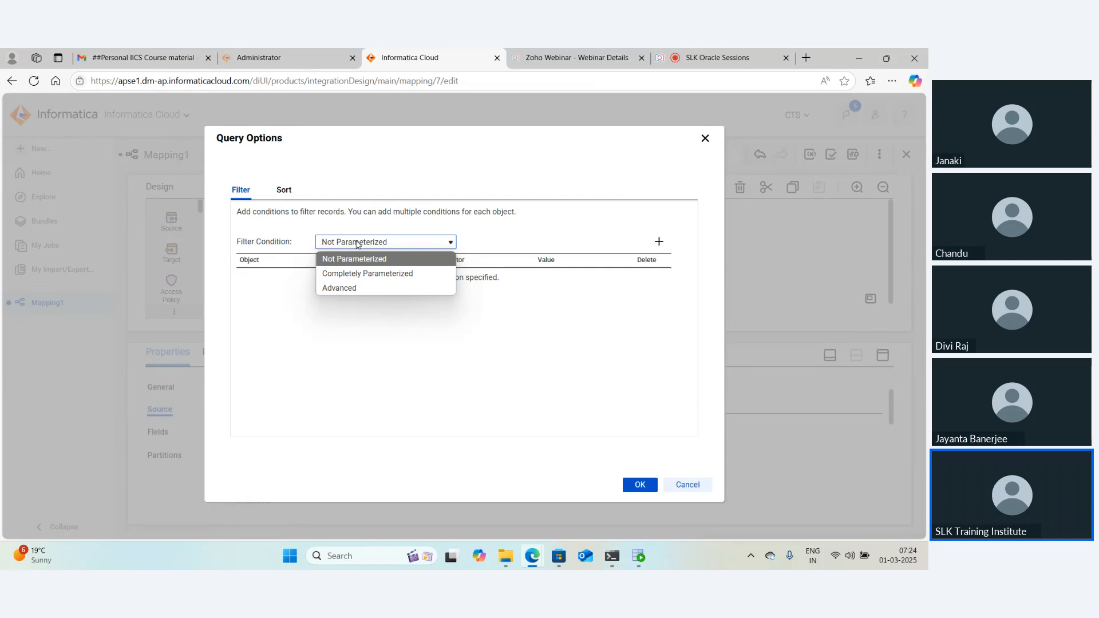
left_click(367, 260)
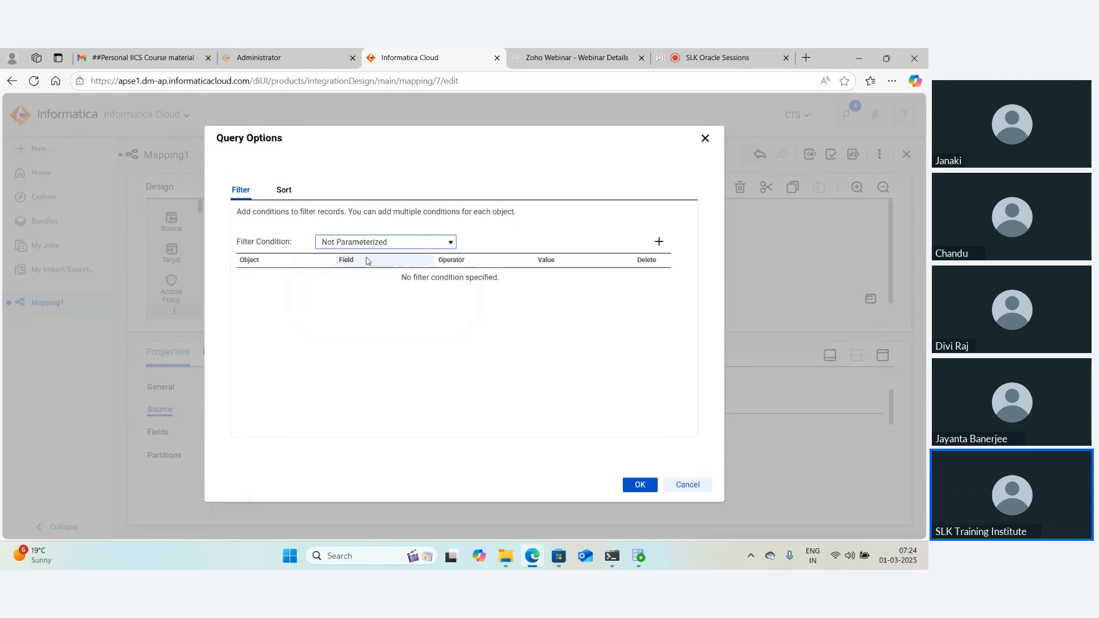
left_click(659, 242)
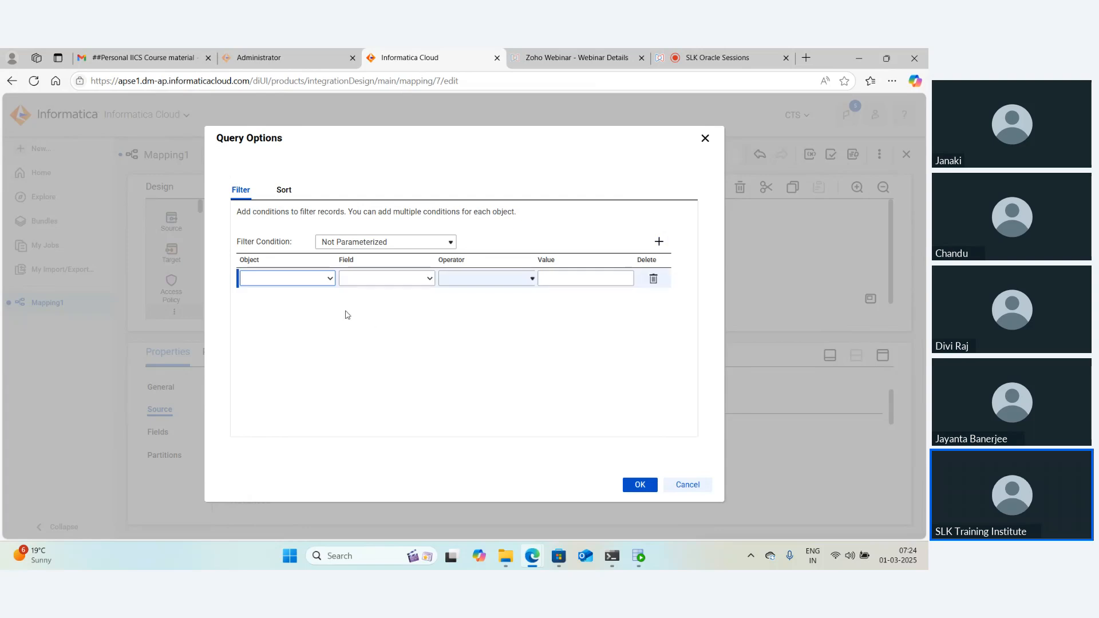
left_click(304, 279)
left_click(286, 311)
left_click(387, 279)
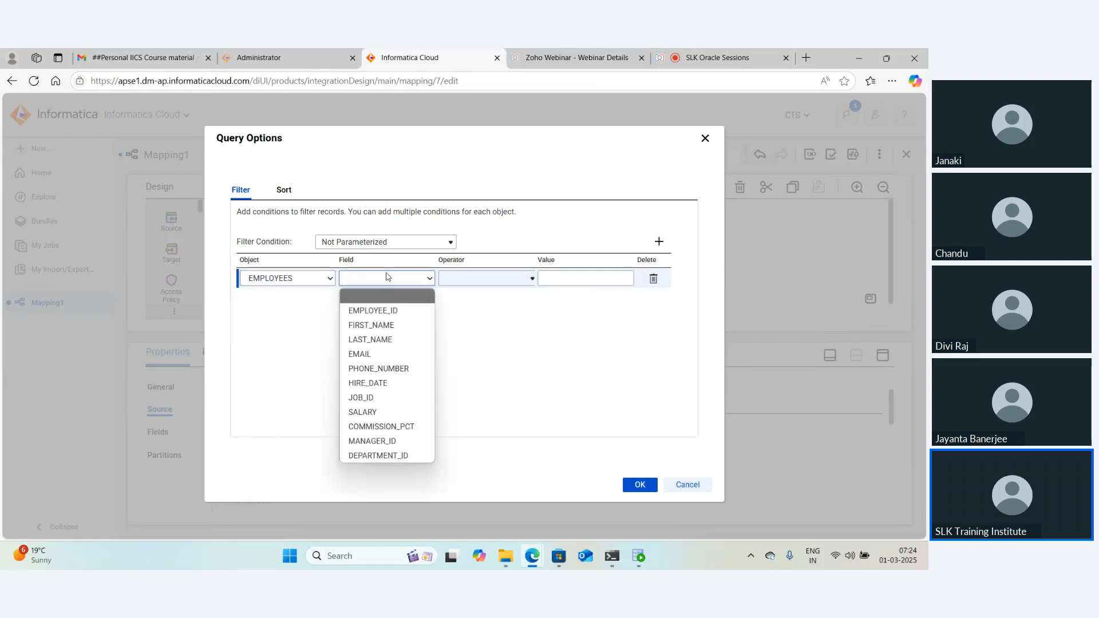
left_click(372, 456)
left_click(485, 281)
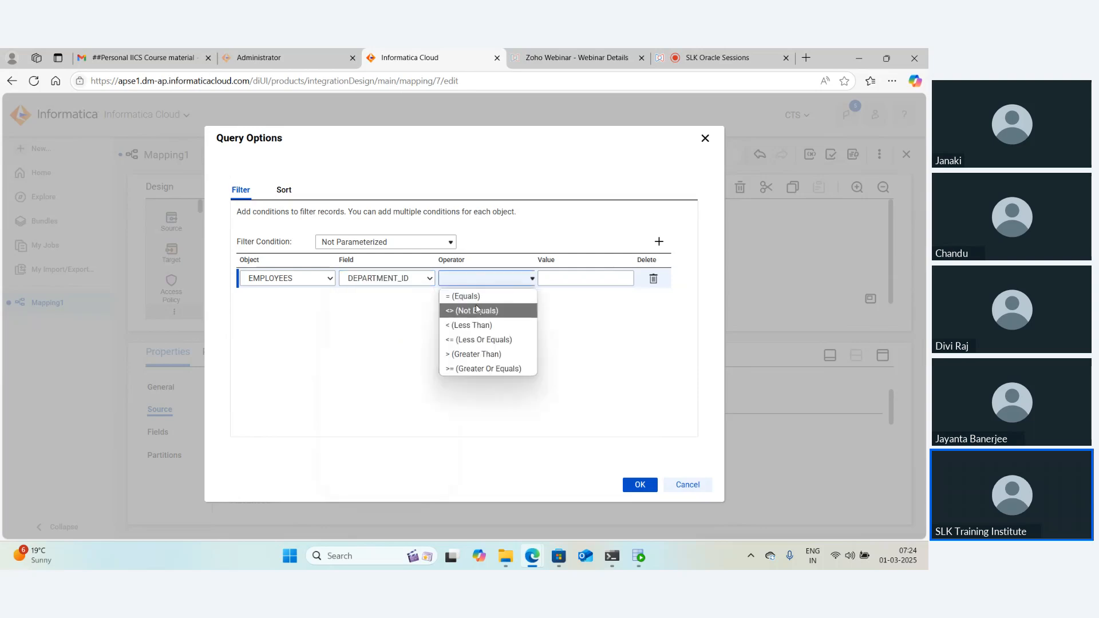
left_click(479, 296)
left_click(596, 280)
type("90")
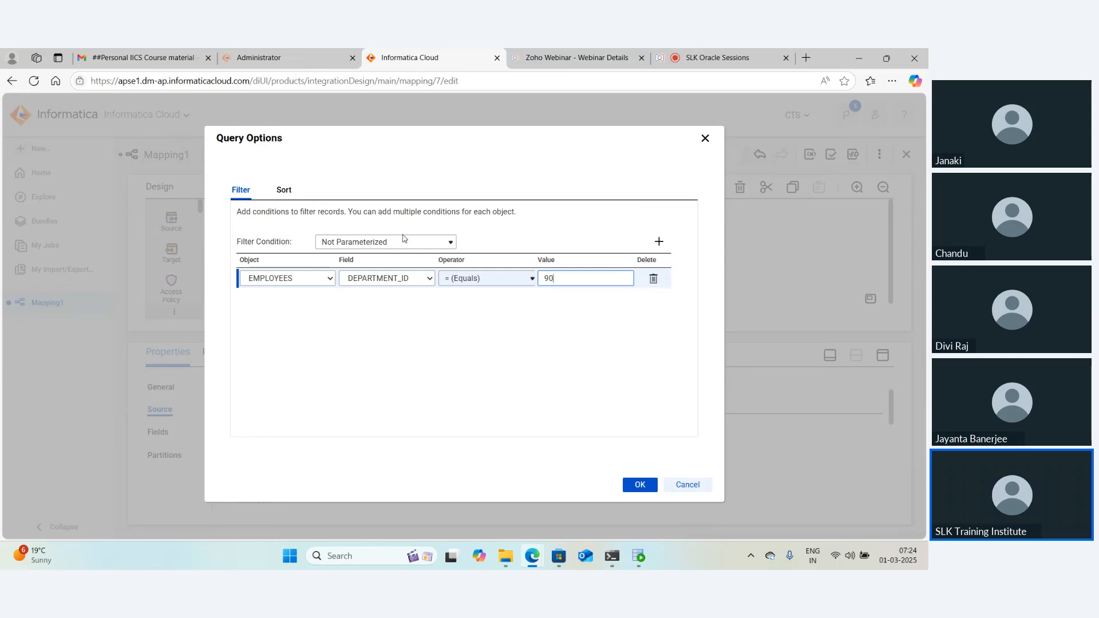
Convert the EMPLOYEES source filter from Not Parameterized to an Advanced filter condition
left_click(463, 281)
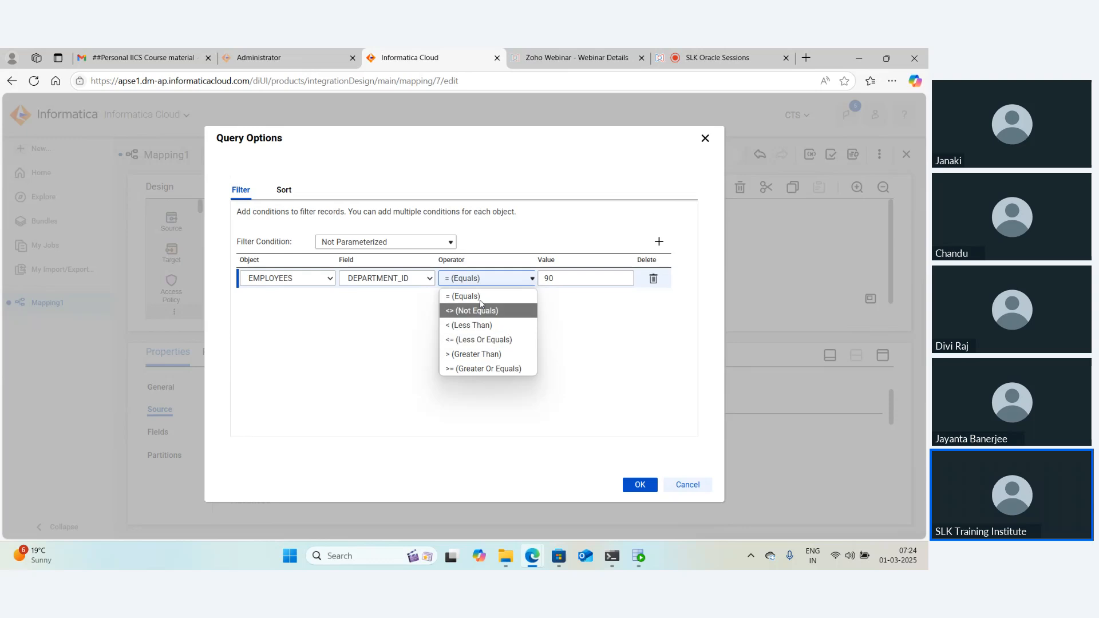
left_click(483, 282)
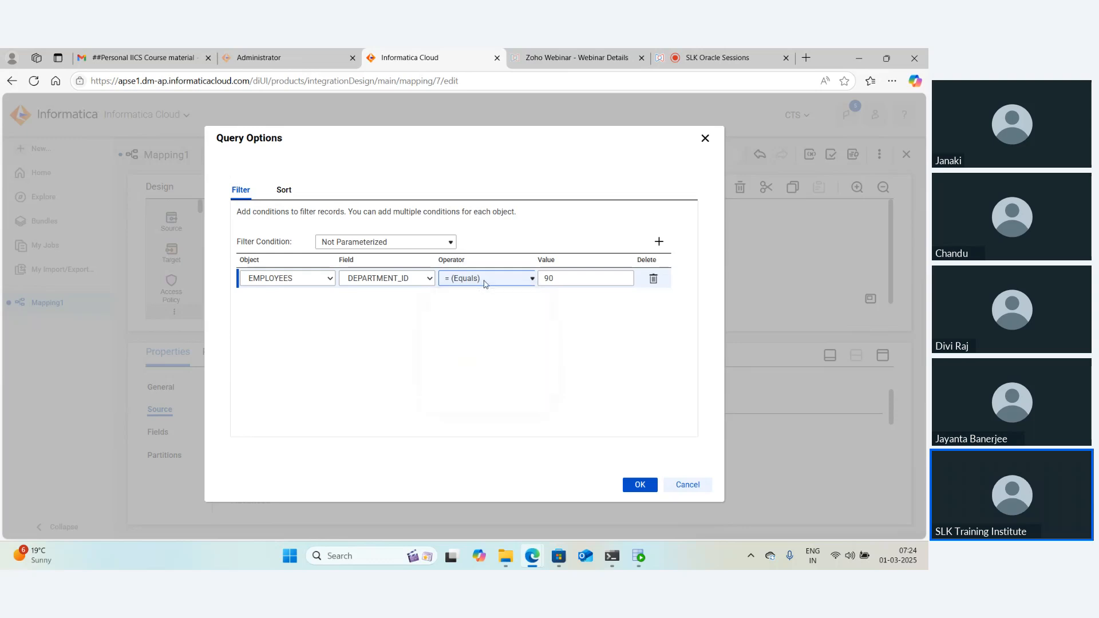
left_click(385, 242)
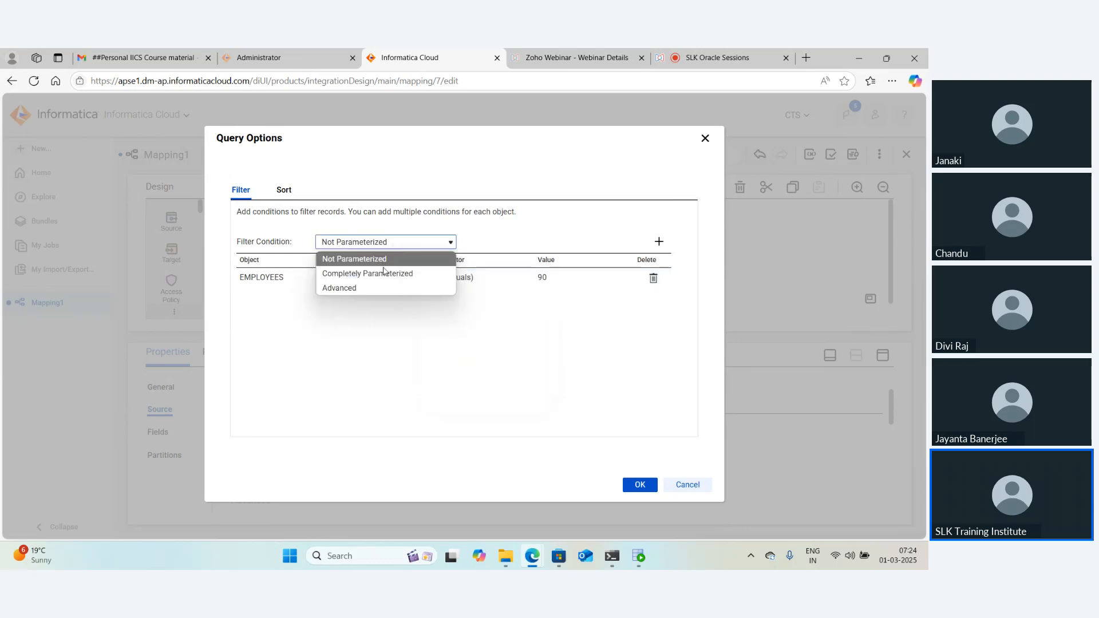
left_click(370, 289)
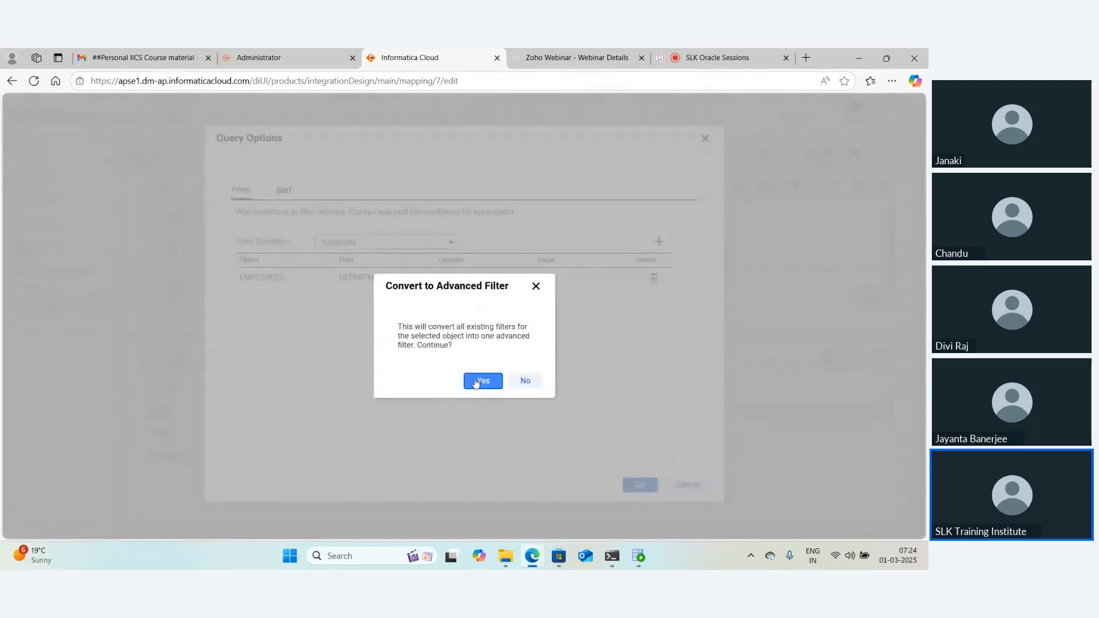
left_click(483, 380)
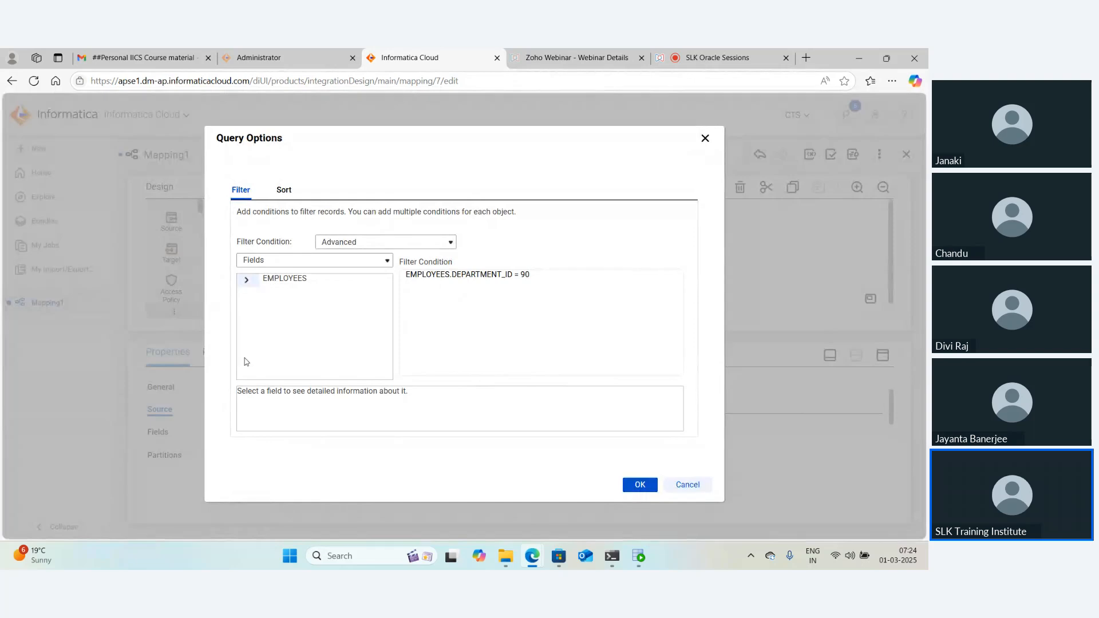
Rebuild the advanced source filter from the DEPARTMENT_ID field as EMPLOYEES.DEPARTMENT_ID = 90 and apply the query options
left_click_drag(535, 274, 202, 264)
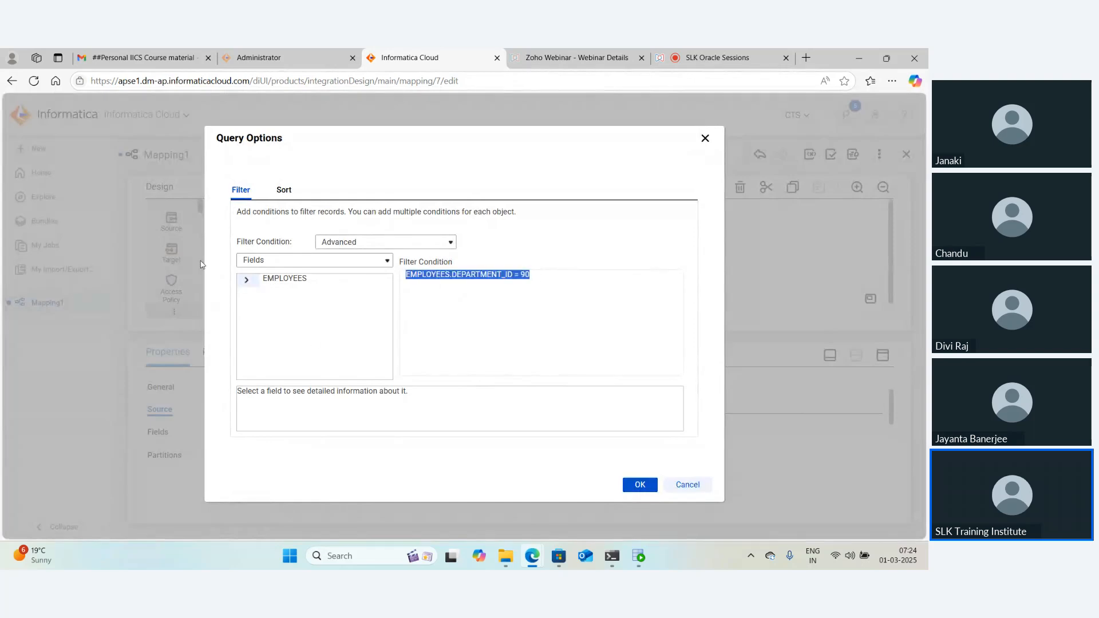
key("BackSpace")
left_click(246, 279)
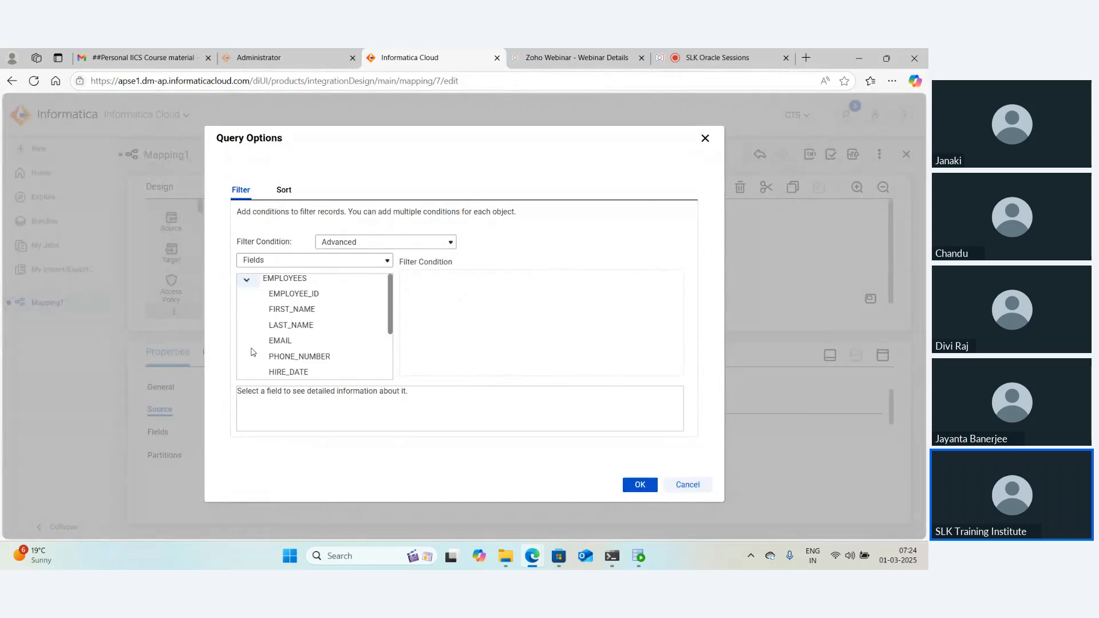
mouse_move(286, 342)
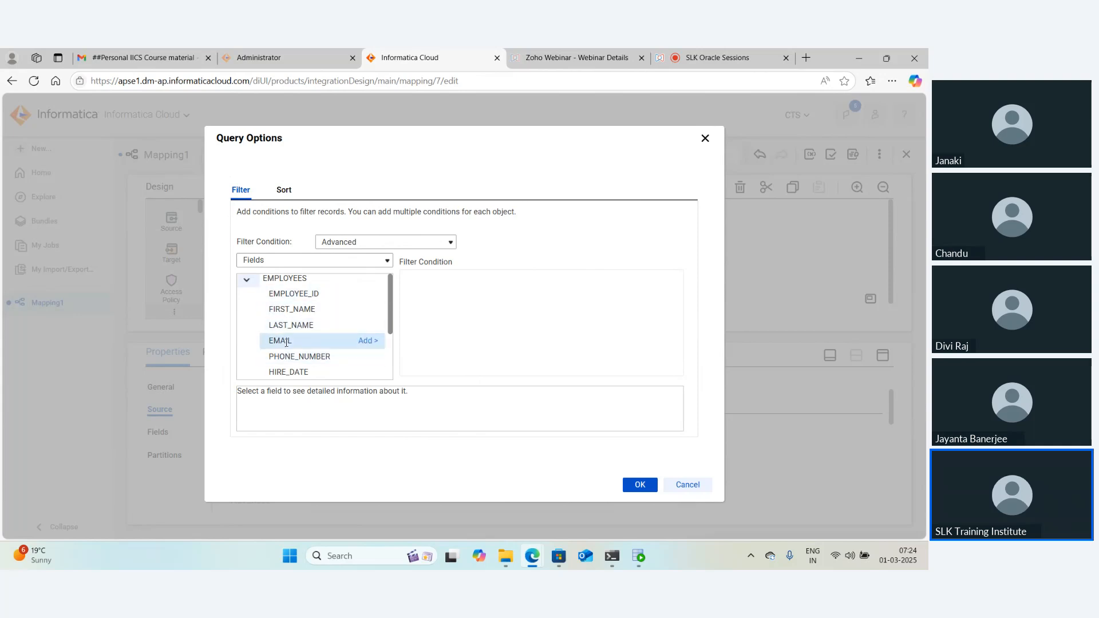
scroll(289, 338, "down", 3)
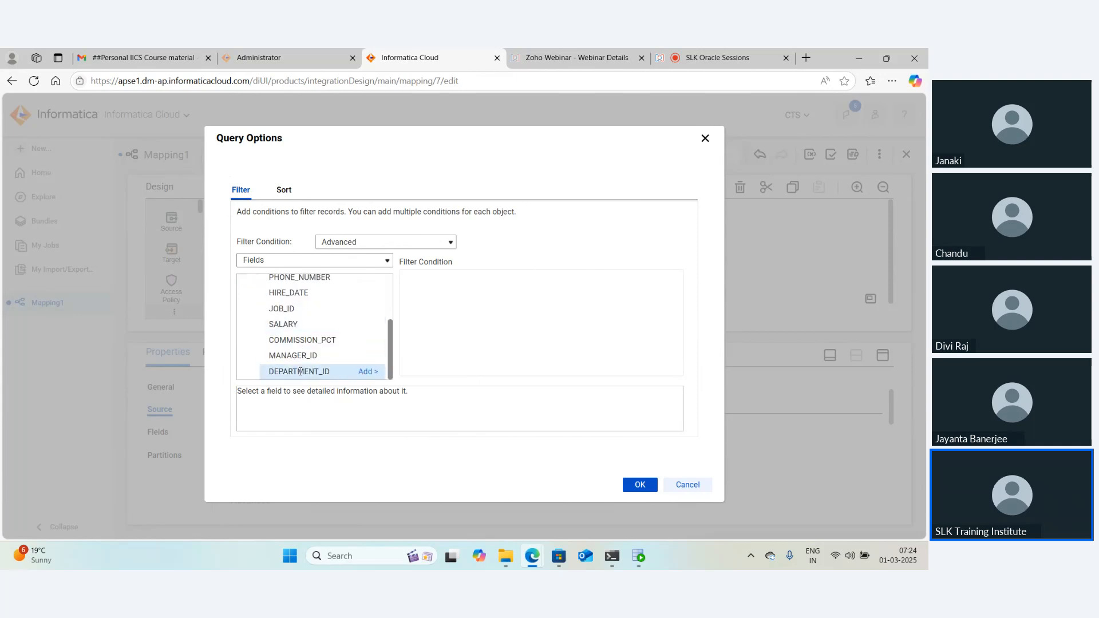
left_click(368, 371)
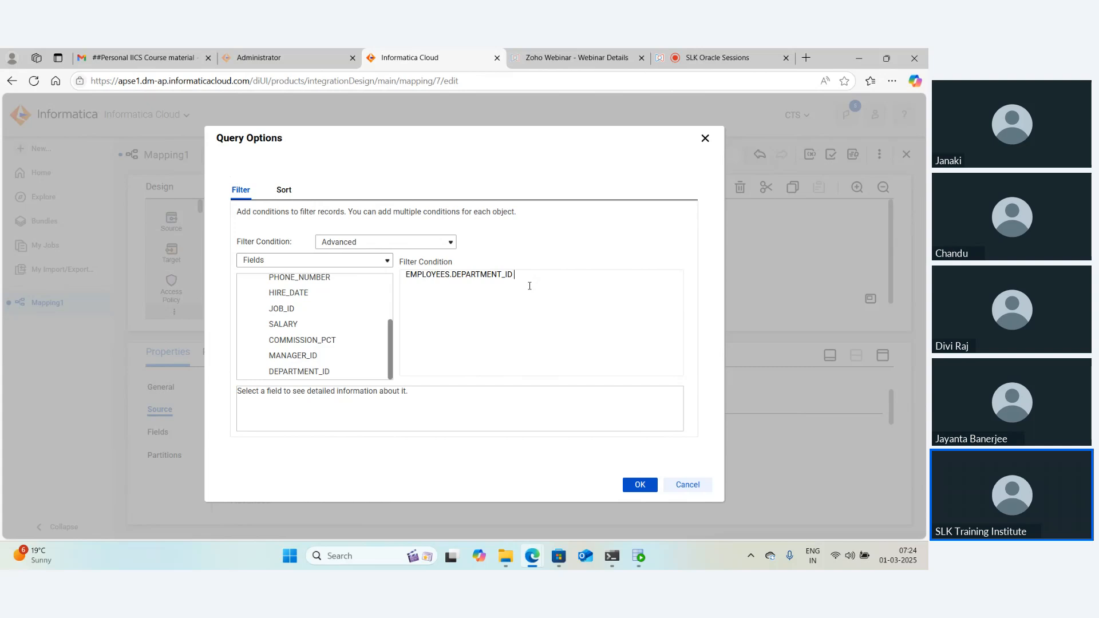
type("= 90 and")
left_click(364, 246)
left_click(364, 246)
double_click(542, 275)
key("BackSpace")
left_click(638, 485)
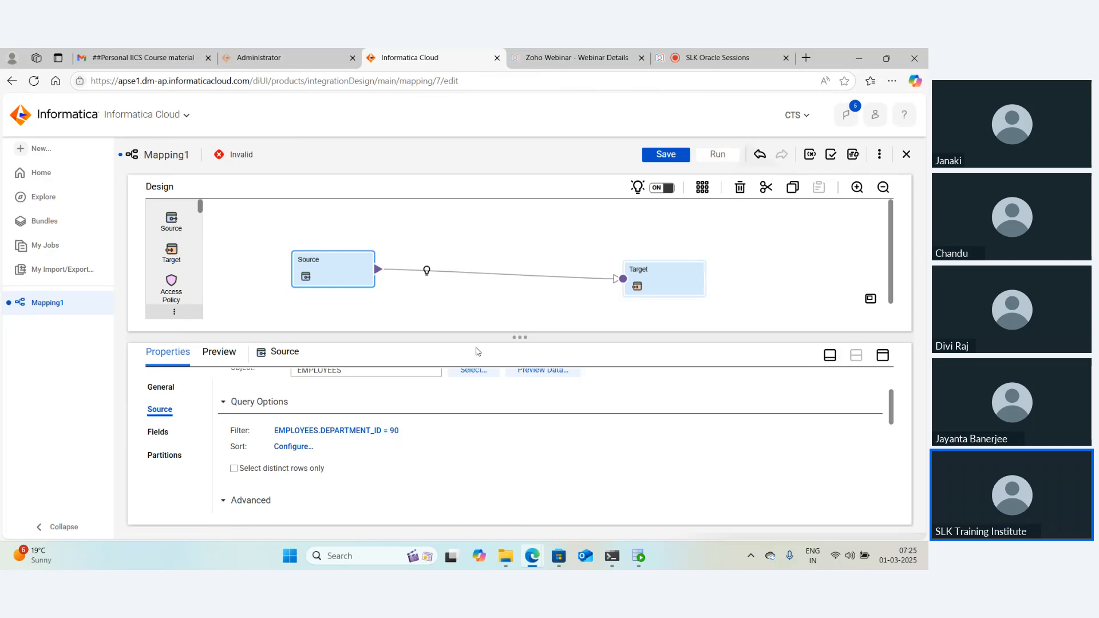
Set the Target transformation's connection to SLK18_ORA_SYSTEM (Oracle)
left_click(664, 286)
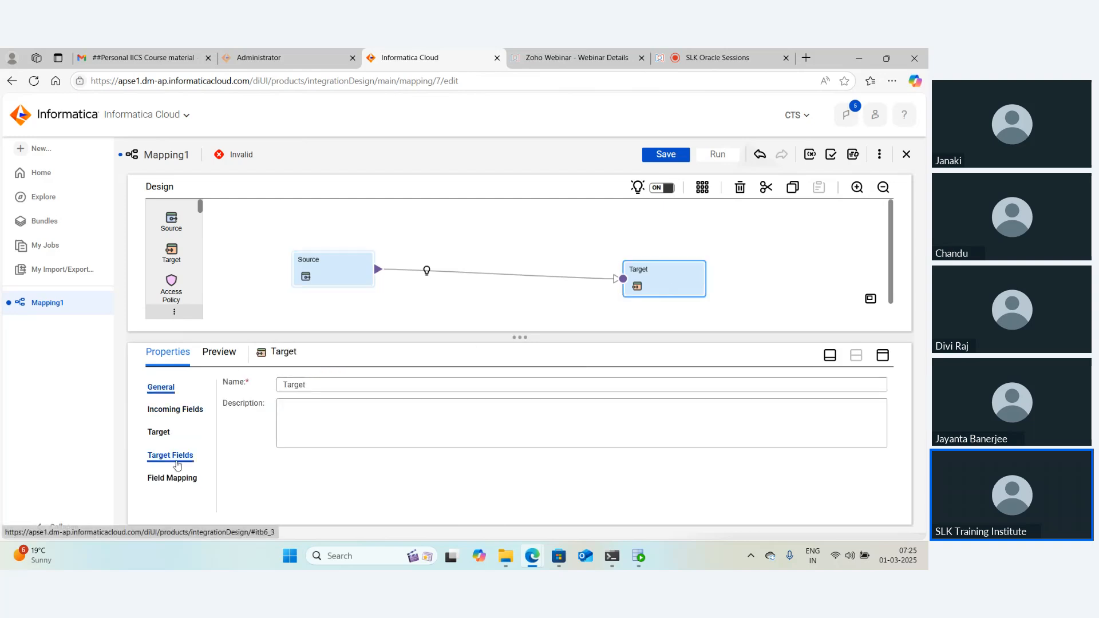
left_click(161, 431)
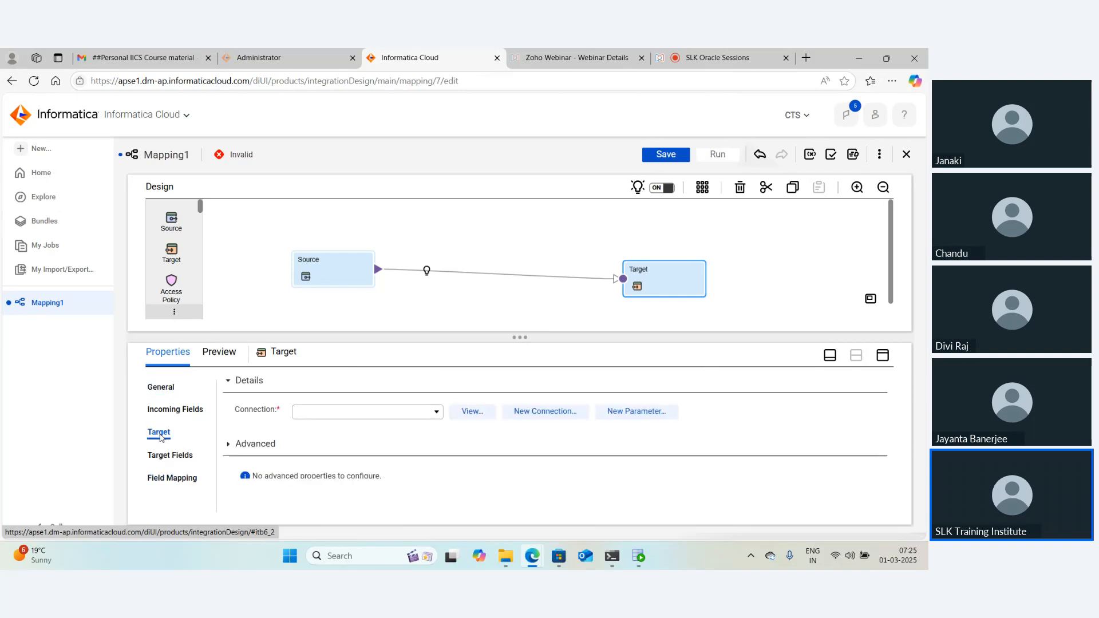
left_click(358, 414)
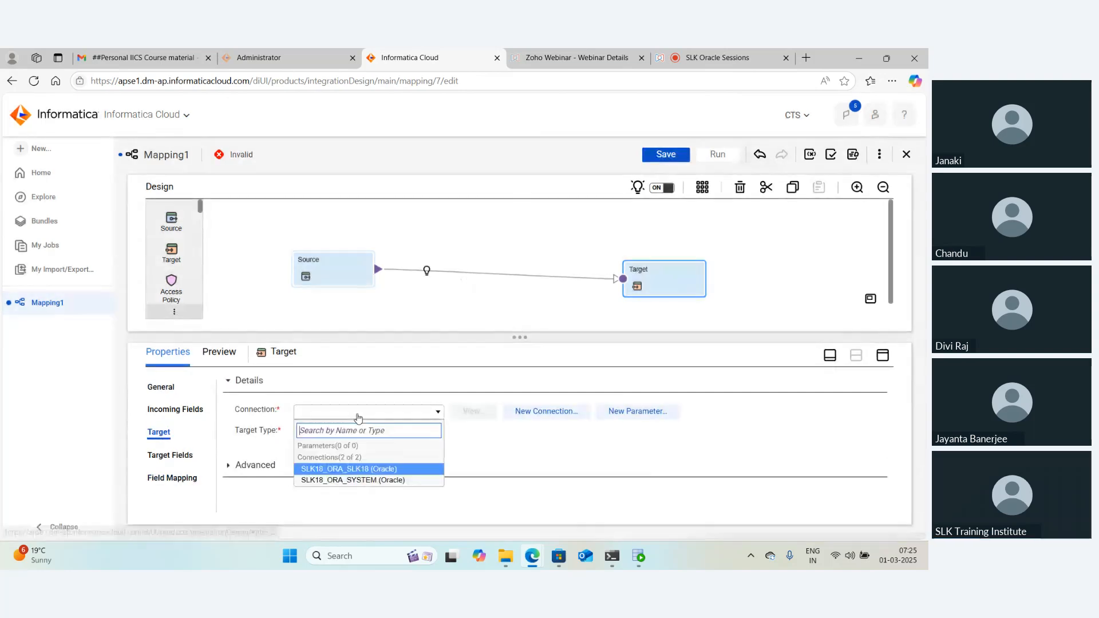
left_click(360, 480)
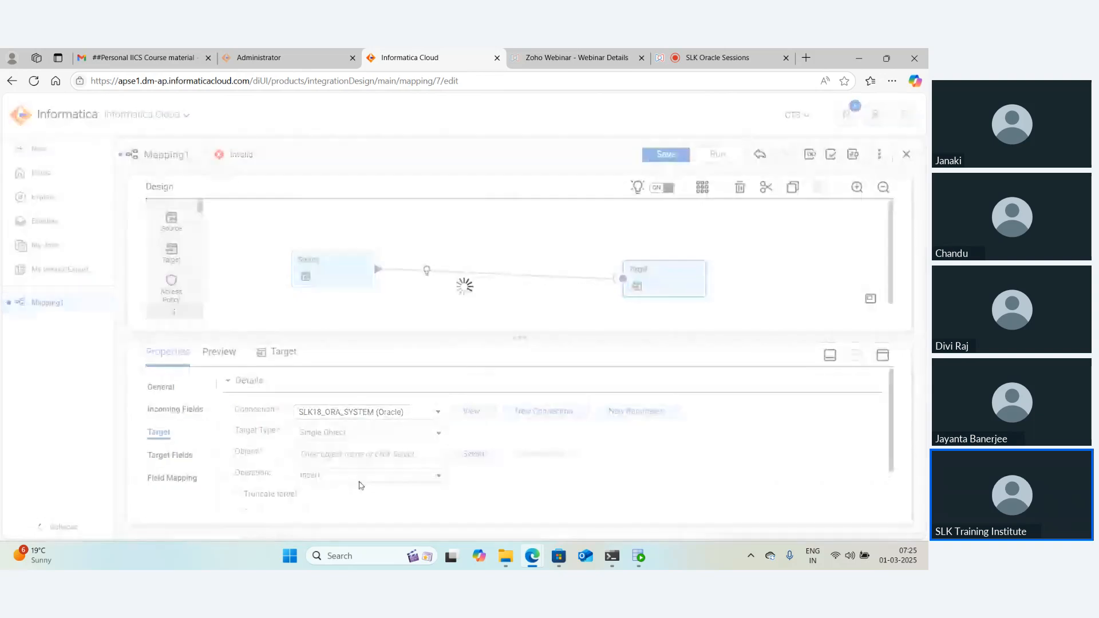
Choose the existing EMPLOYEES_TGT table as the target object and enable Truncate target
left_click(467, 453)
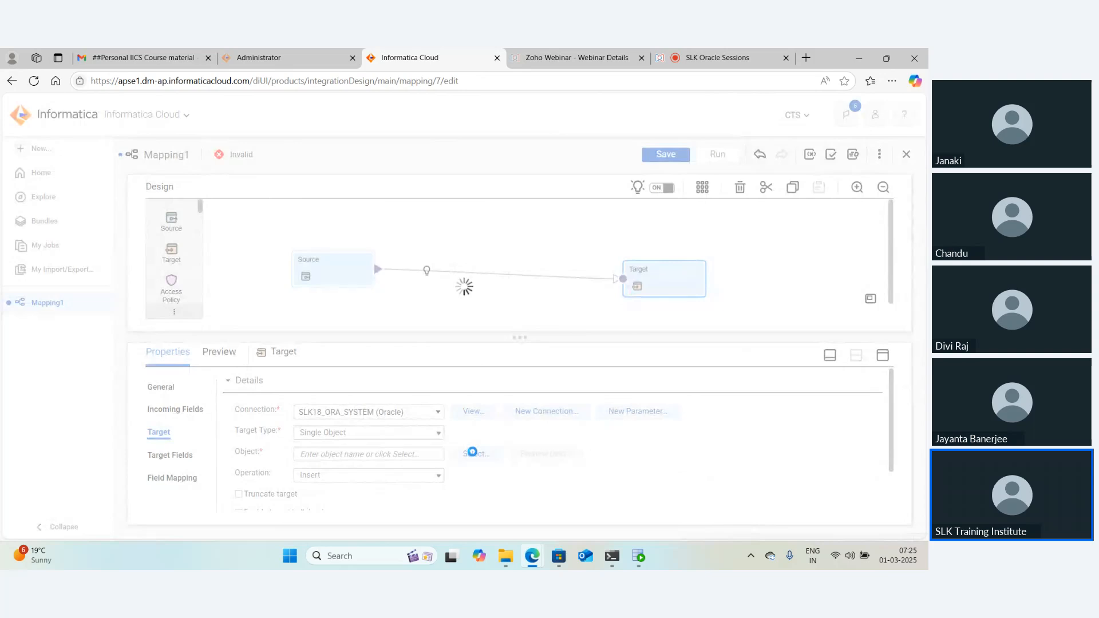
type("em")
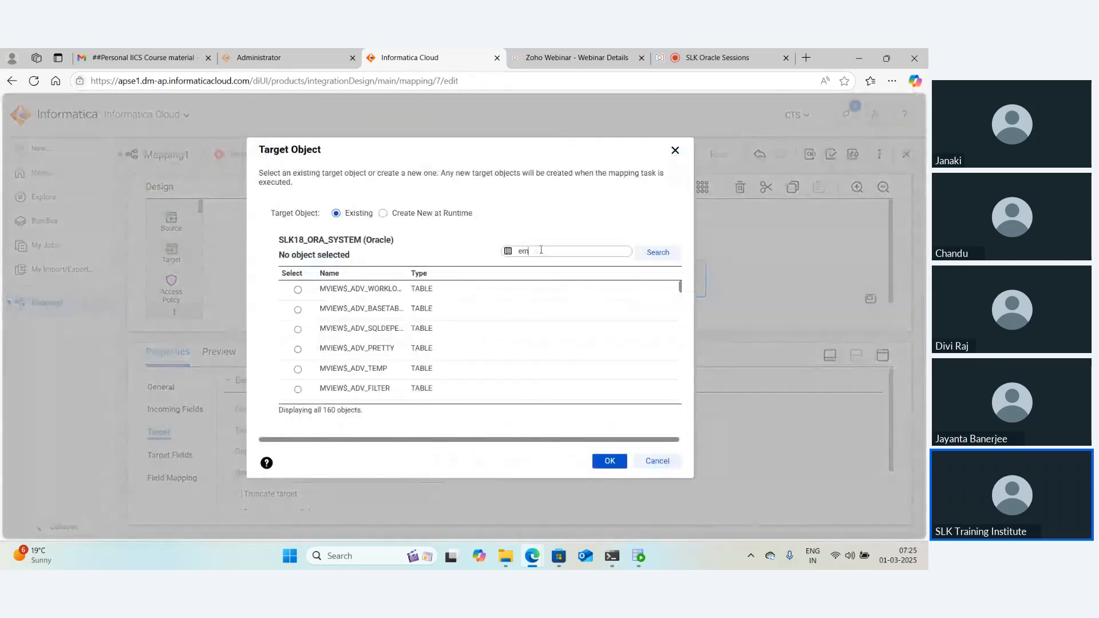
type("ployees_tgt")
key("Return")
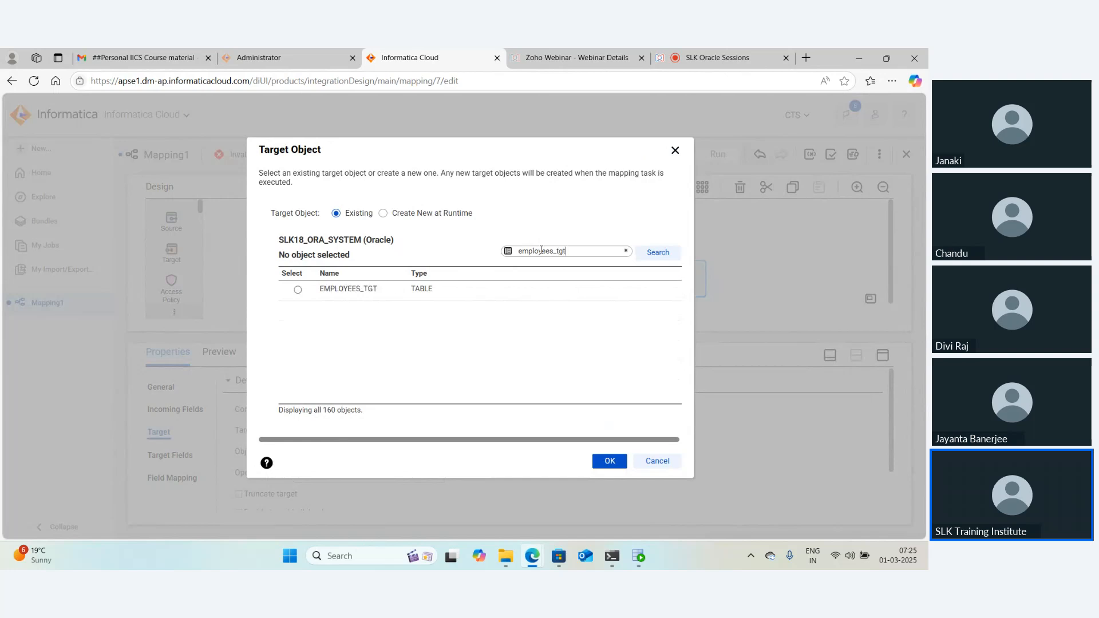
left_click(416, 291)
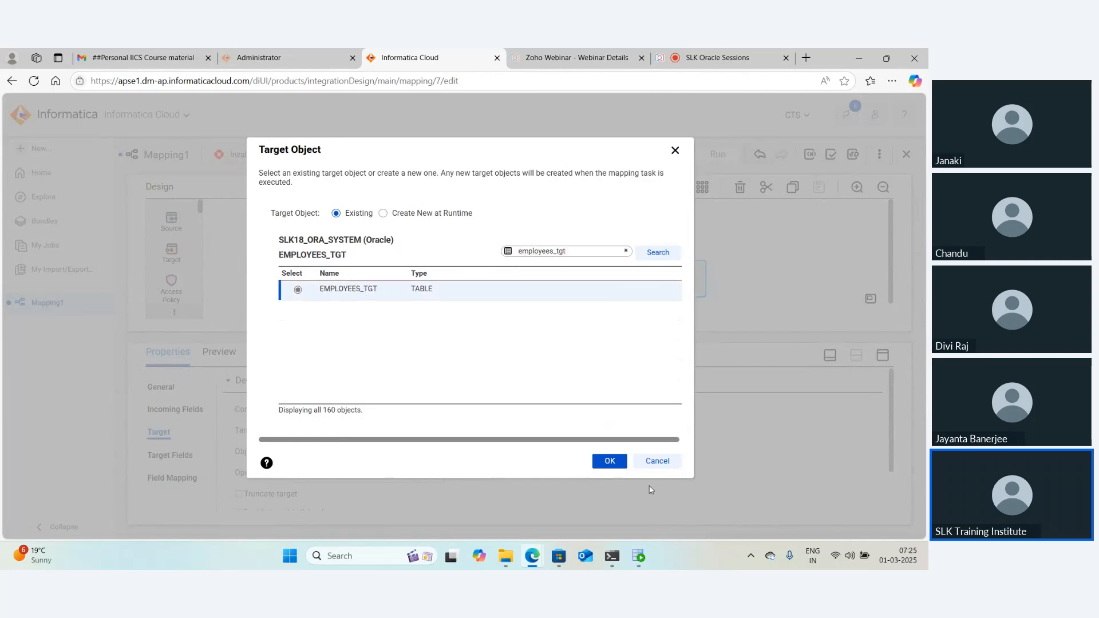
left_click(607, 468)
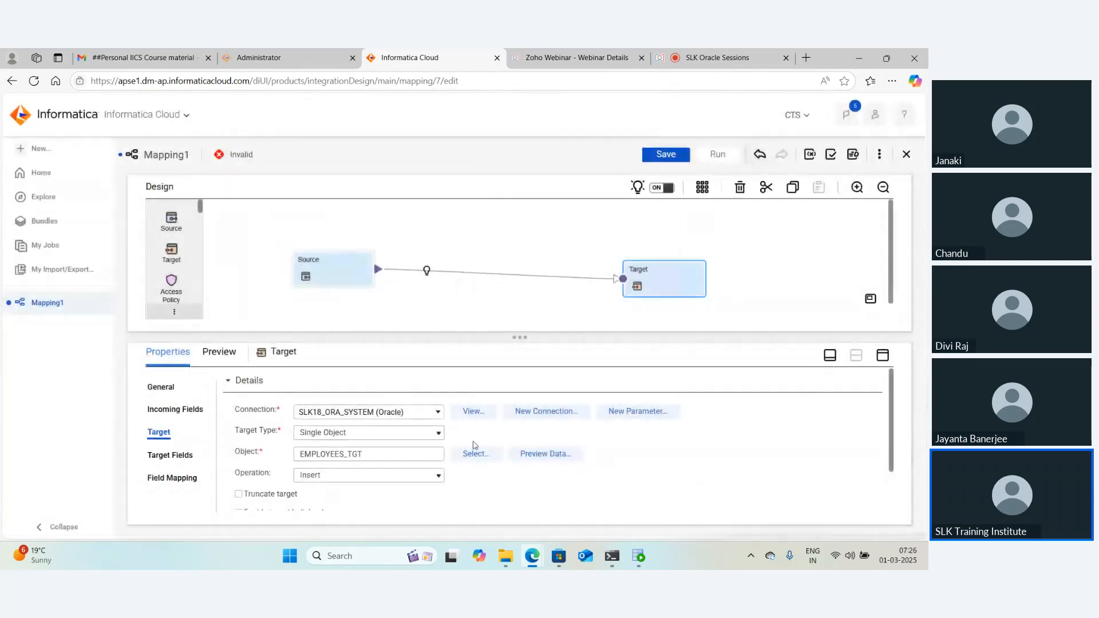
scroll(474, 445, "down", 1)
left_click(238, 442)
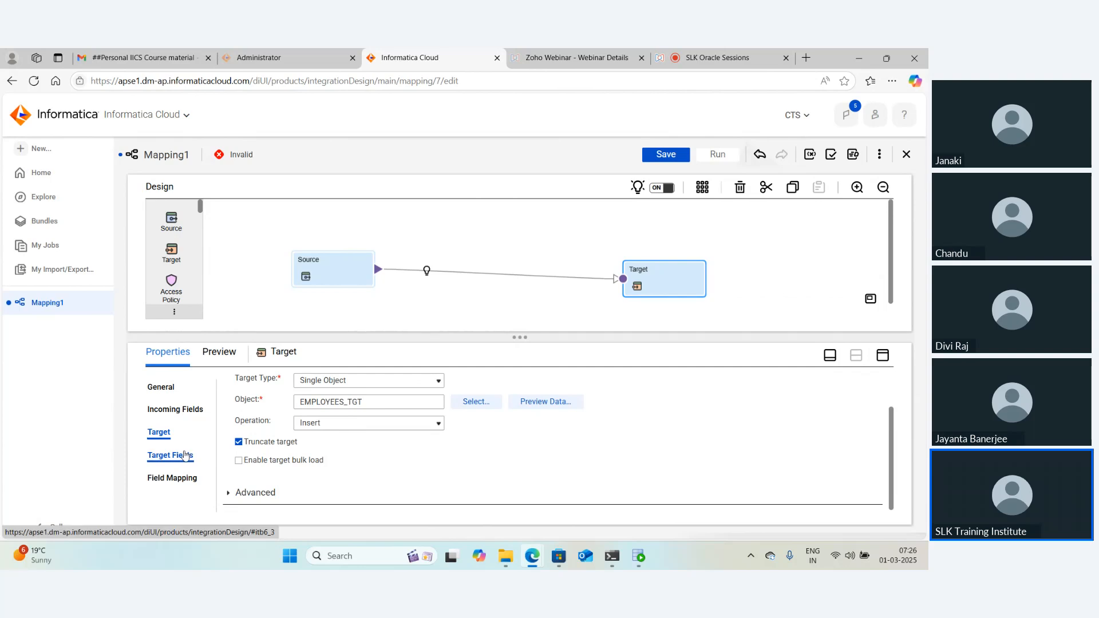
Show the Target transformation's field mapping with the properties area maximized
left_click(183, 481)
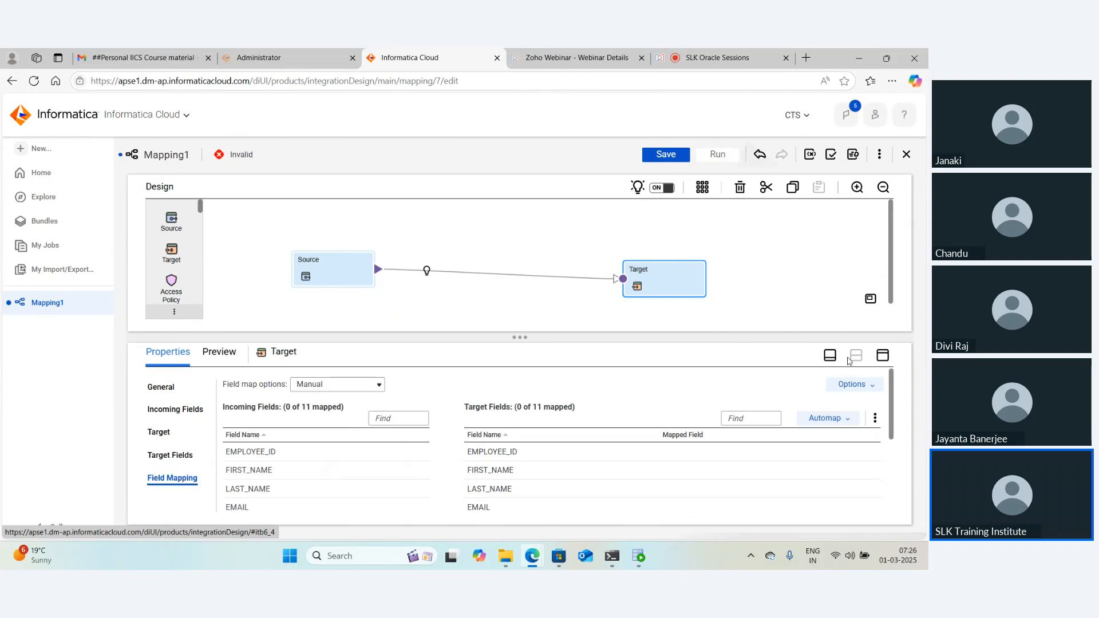
left_click(883, 356)
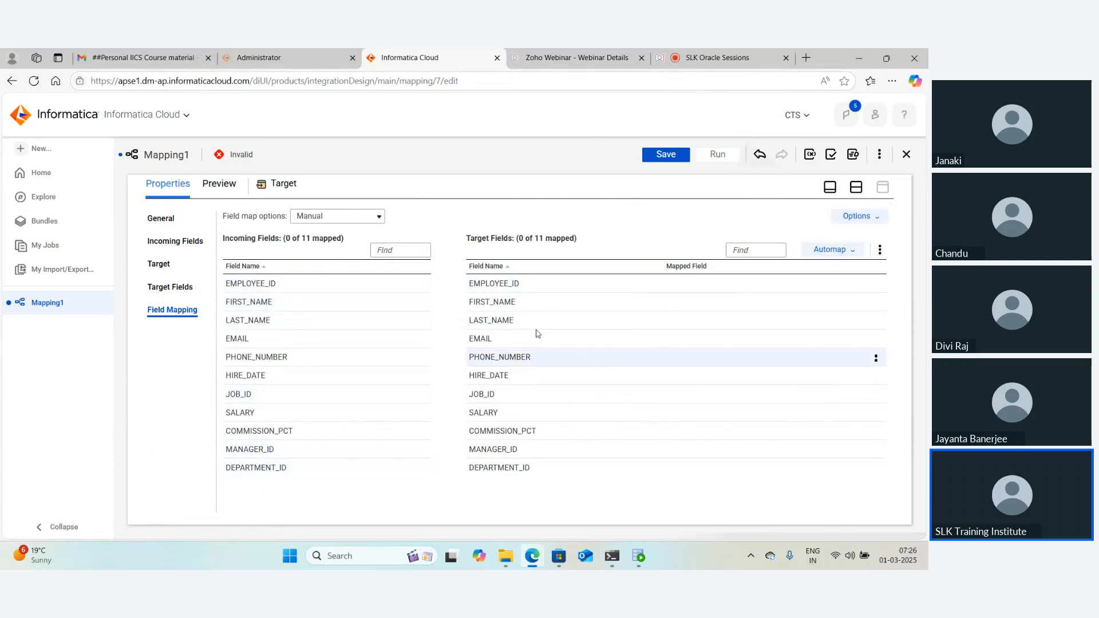
Try the Automatic field map option for the target fields and return it to Manual
left_click(346, 221)
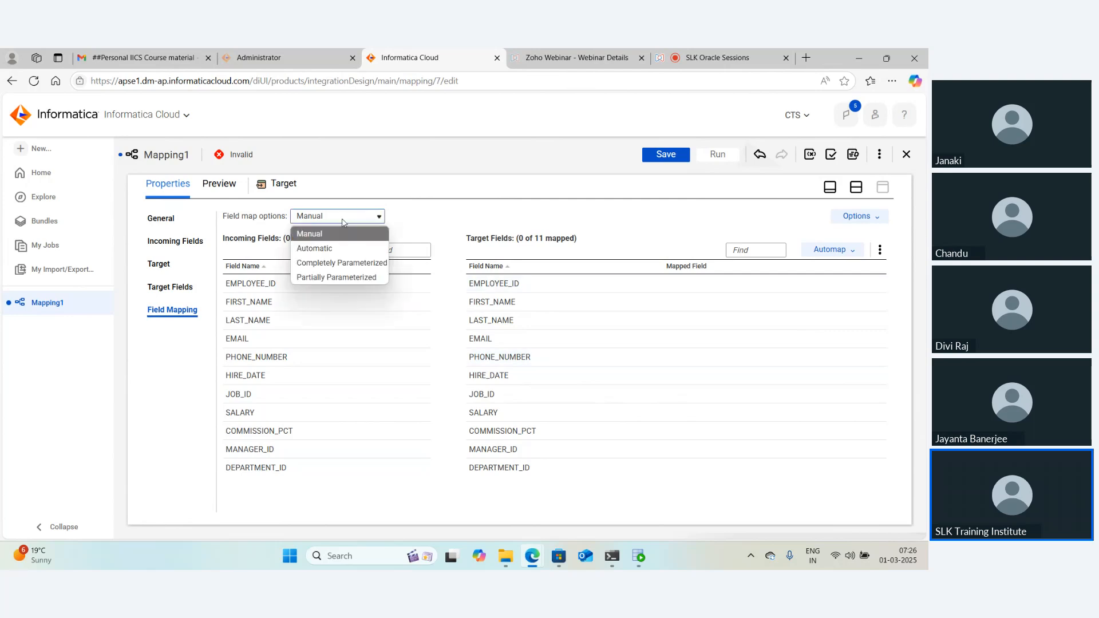
left_click(329, 246)
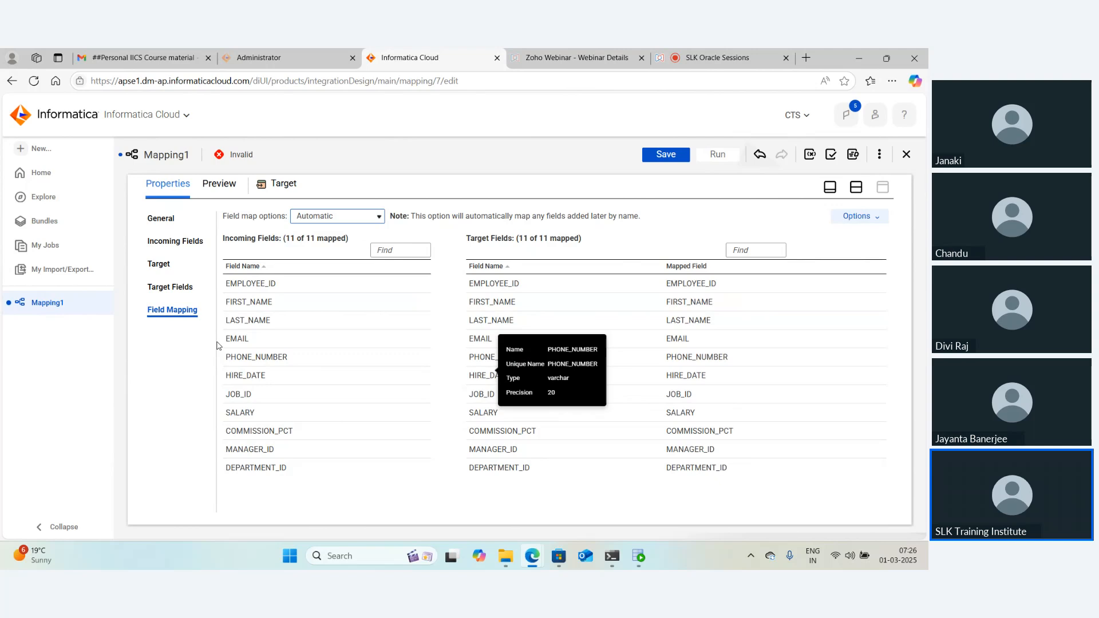
left_click(343, 216)
left_click(323, 234)
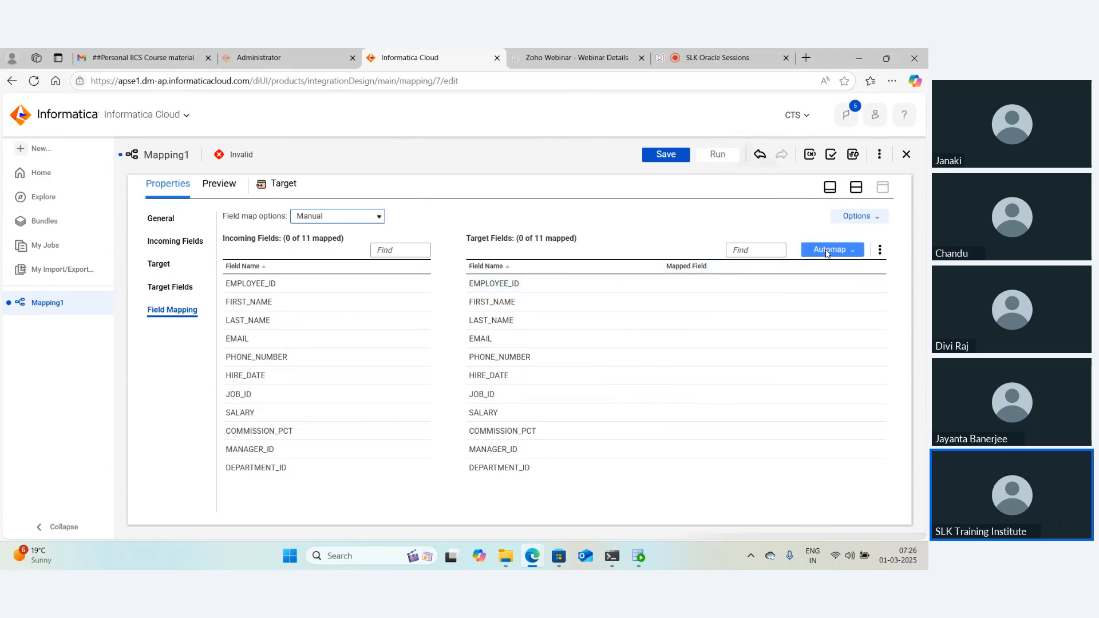
Automap the incoming fields to the target fields with Smart Map, review the mapped pairs, and run Smart Map again
left_click(826, 252)
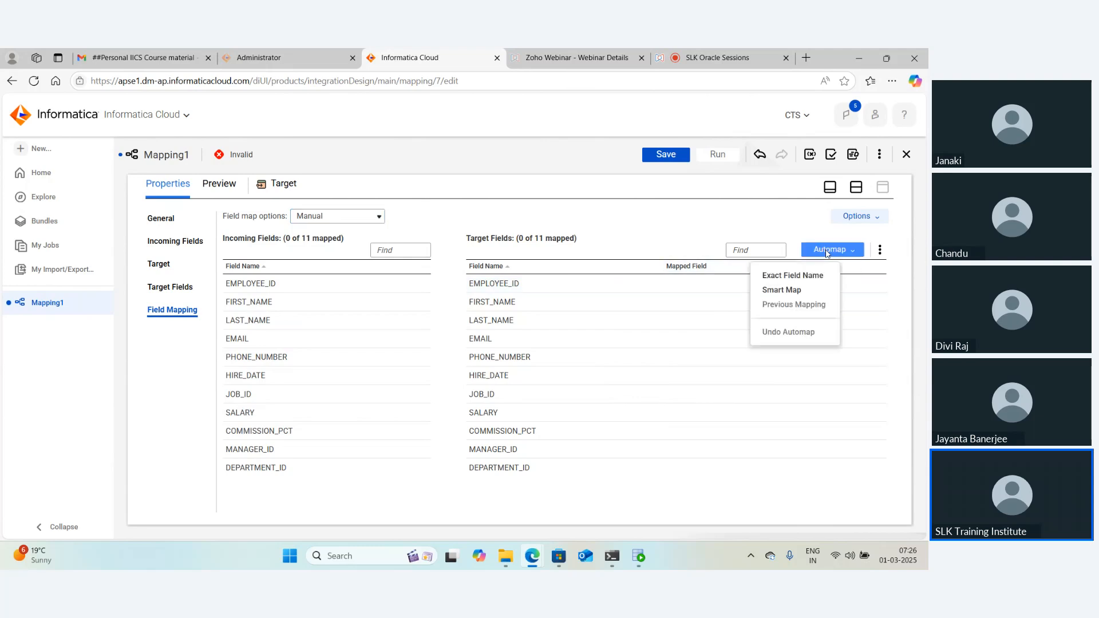
left_click(792, 292)
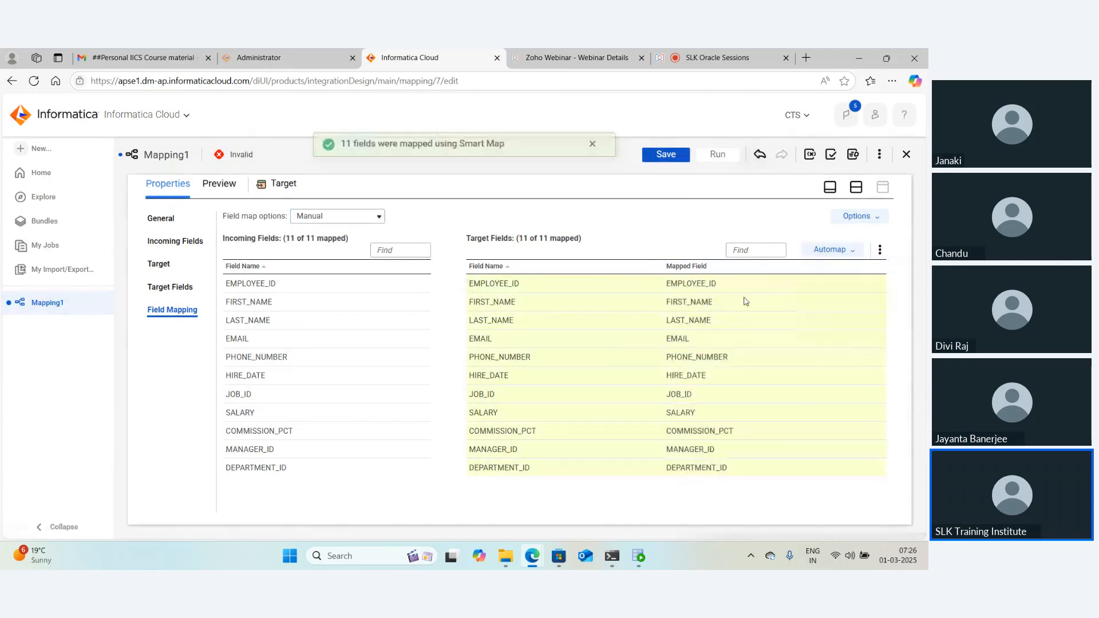
mouse_move(729, 350)
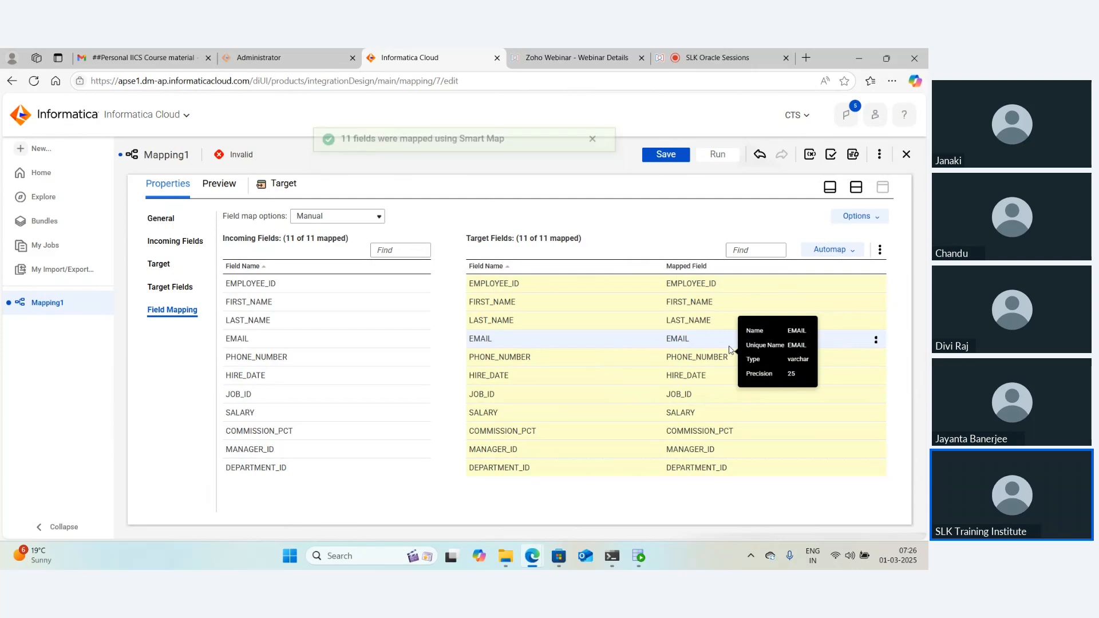
mouse_move(280, 313)
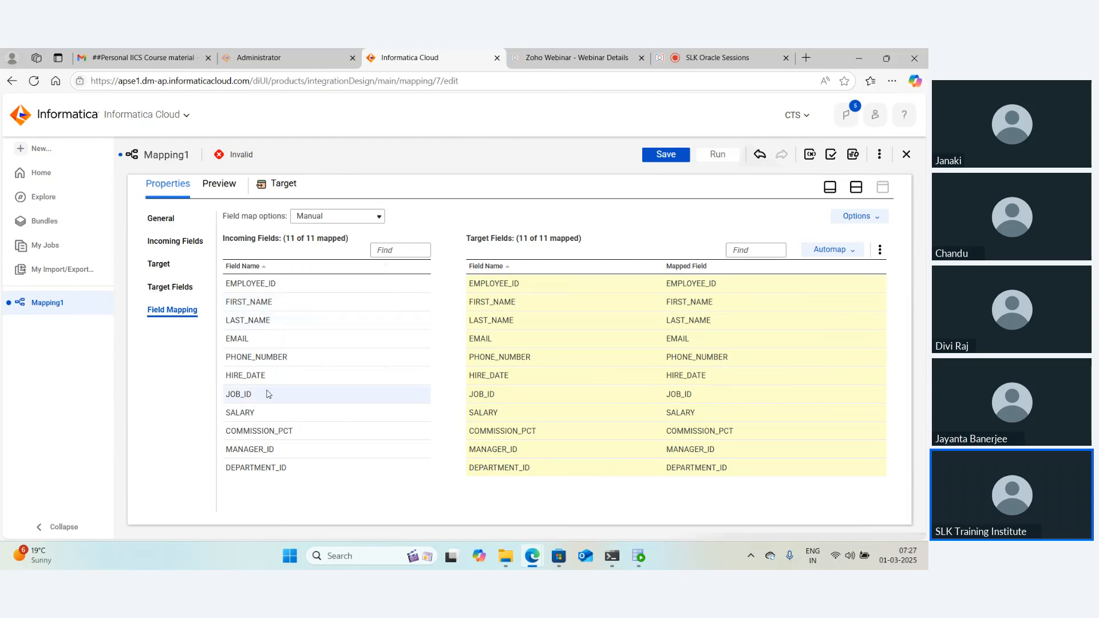
mouse_move(267, 382)
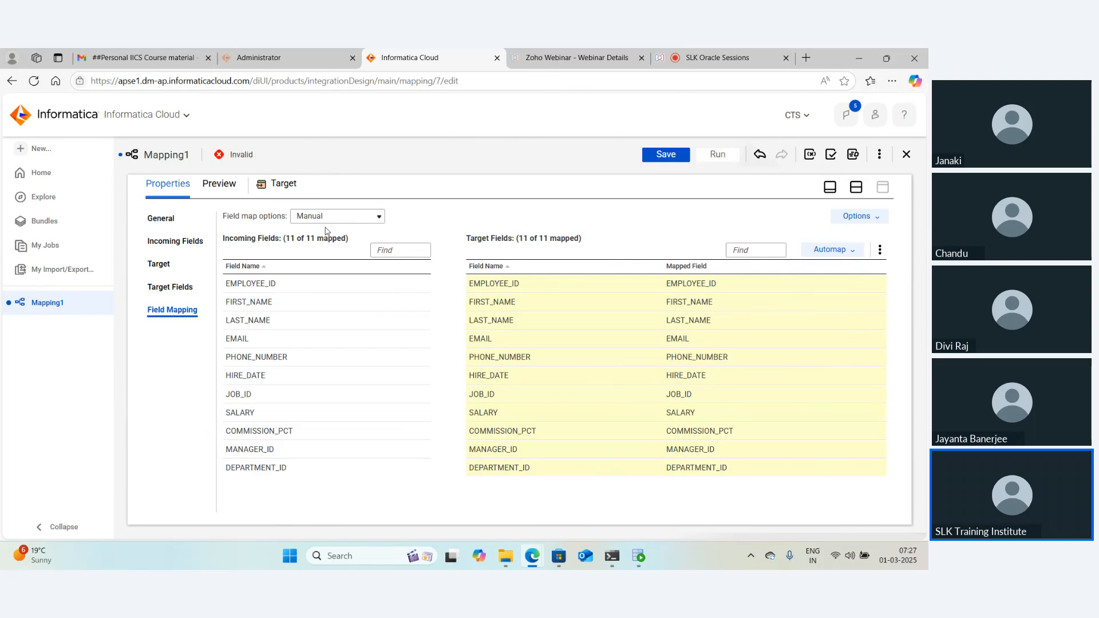
mouse_move(366, 373)
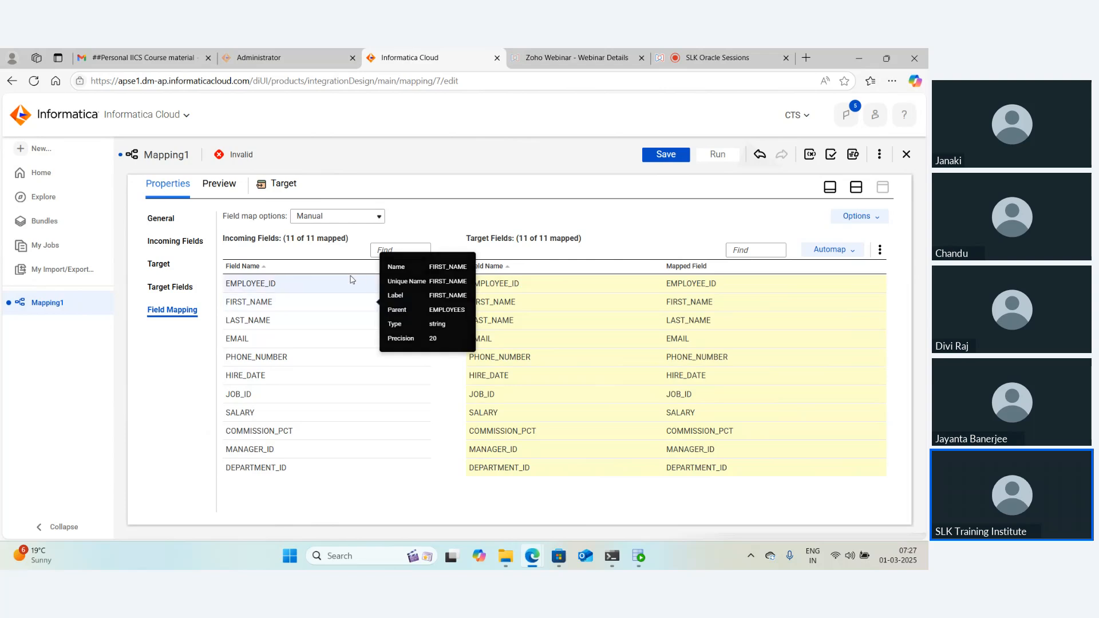
mouse_move(733, 303)
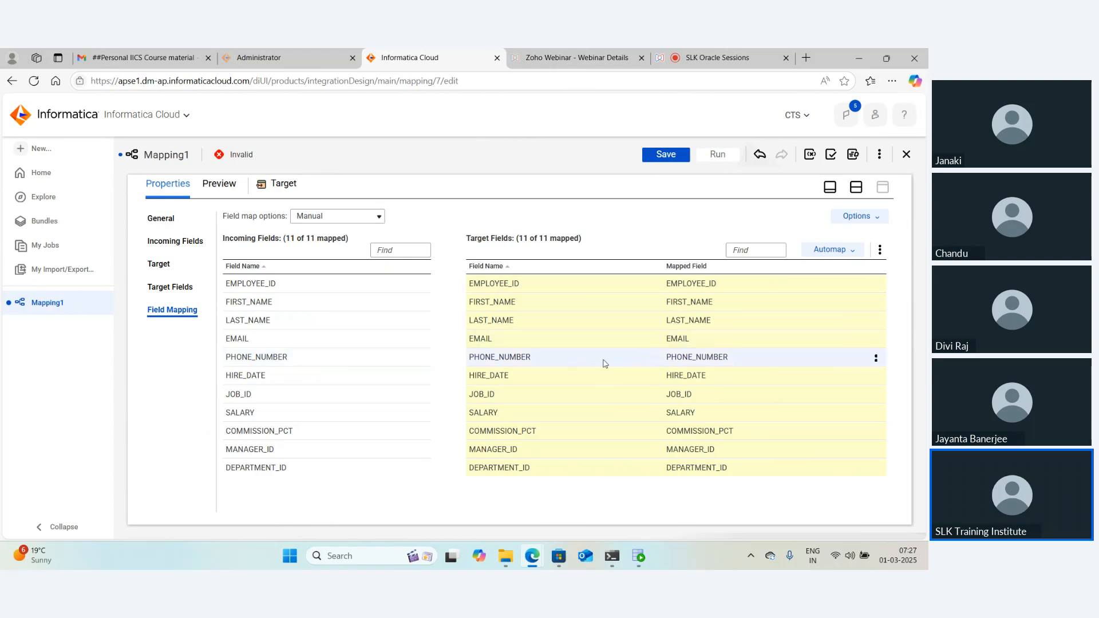
mouse_move(604, 363)
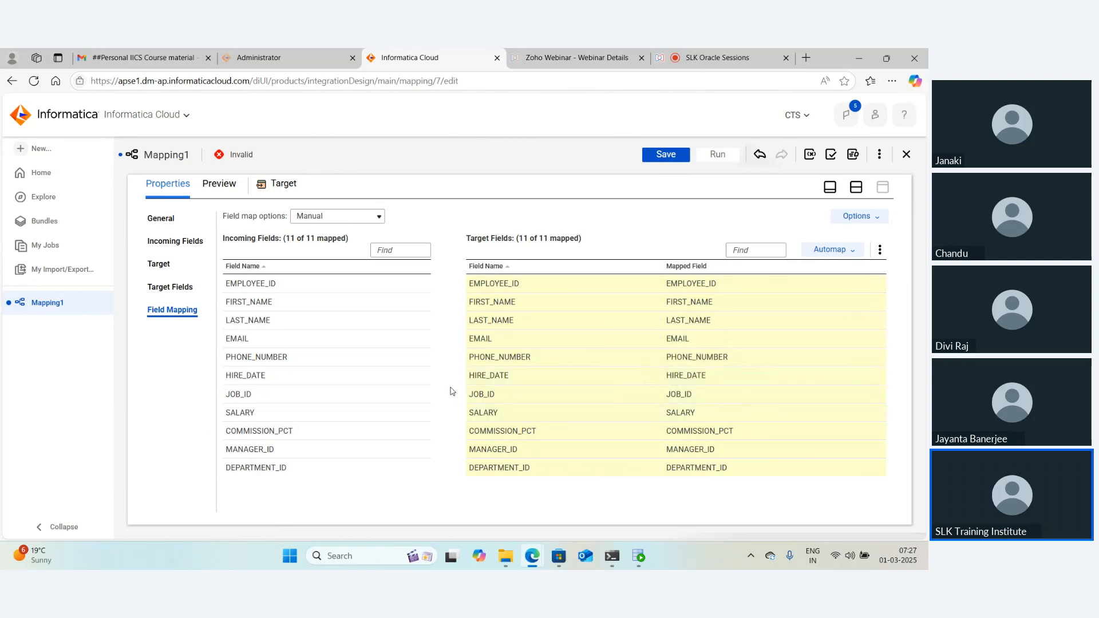
left_click(831, 250)
left_click(778, 291)
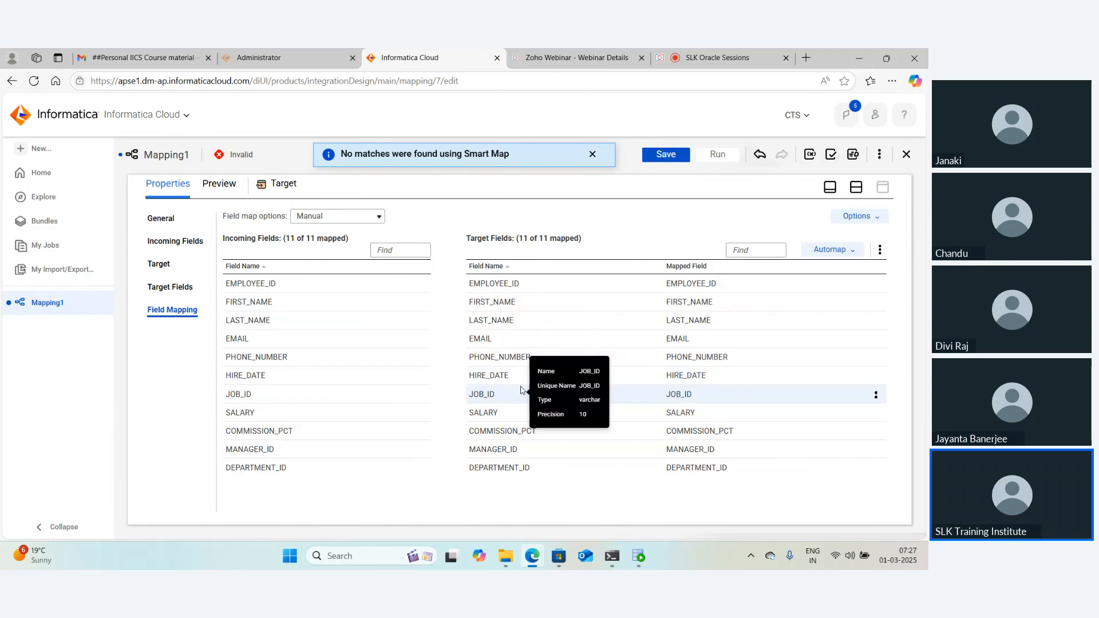
Review the mapped target fields, save the mapping, and restore the split view with the mapping's general properties
mouse_move(261, 361)
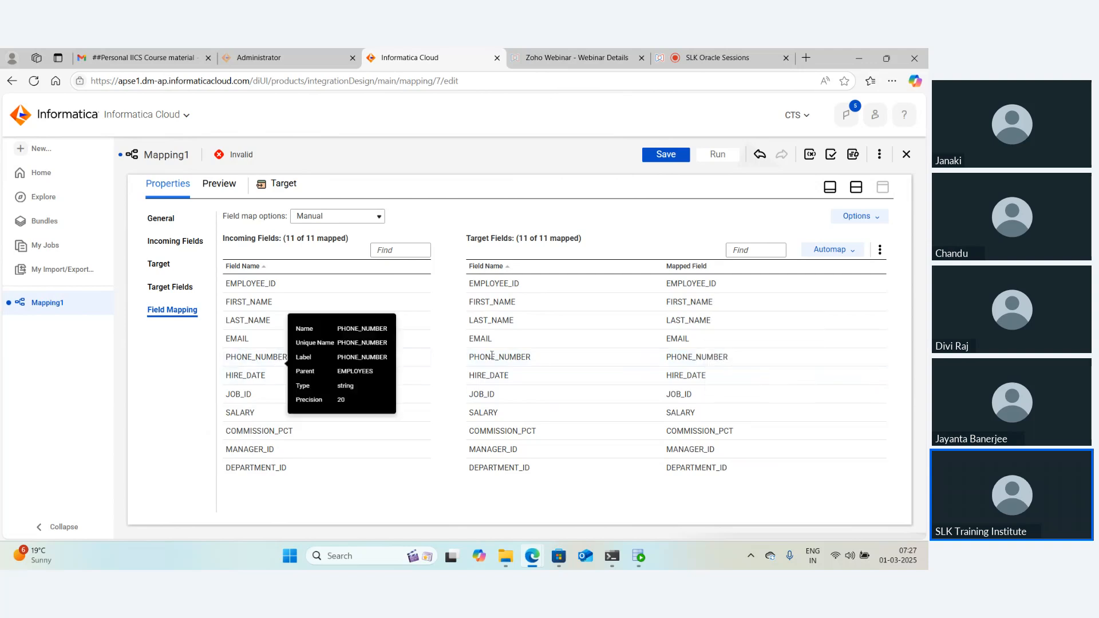
mouse_move(776, 357)
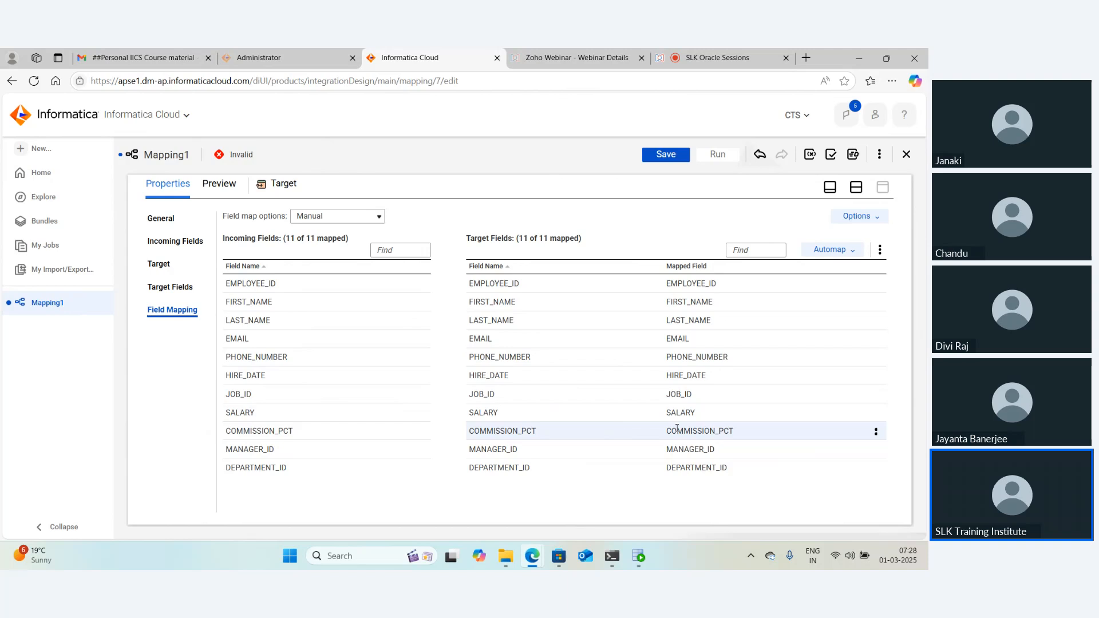
mouse_move(677, 428)
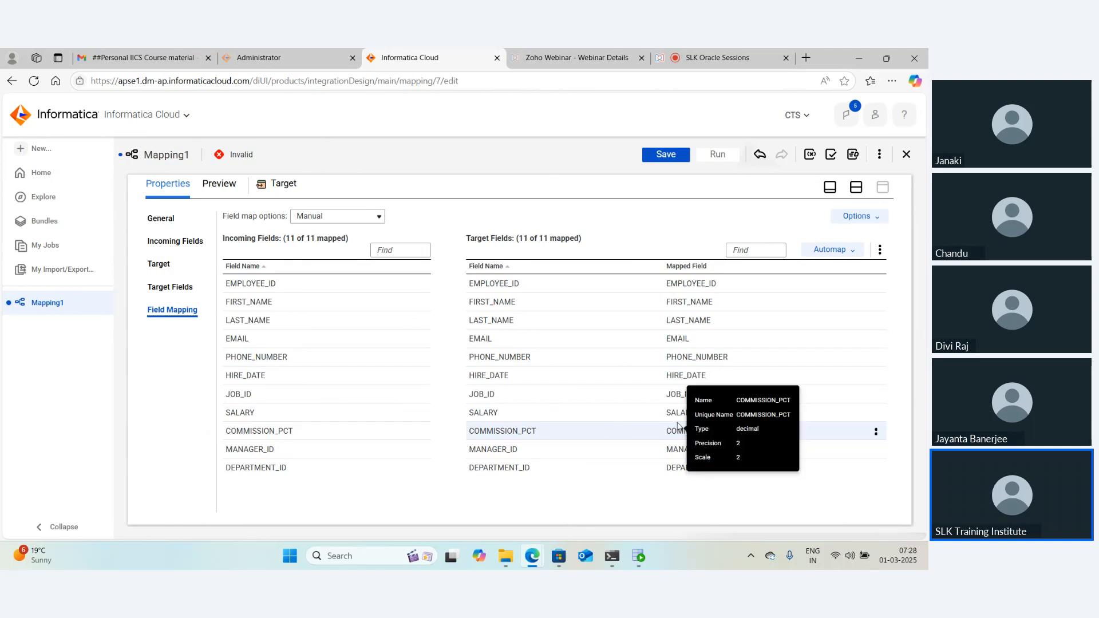
left_click(673, 156)
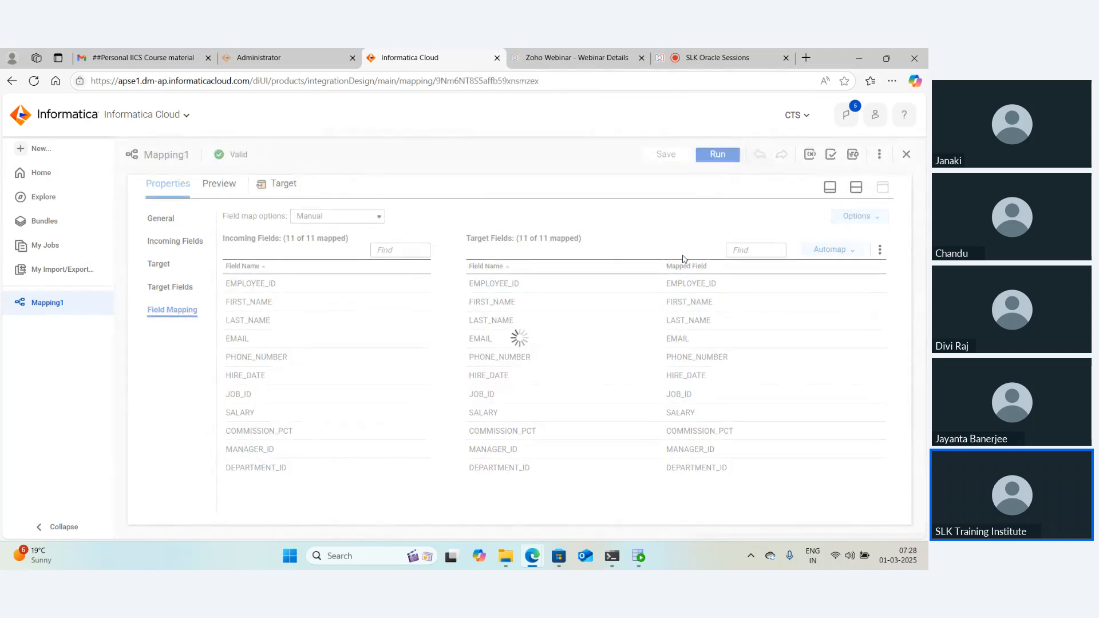
left_click(856, 186)
left_click(467, 239)
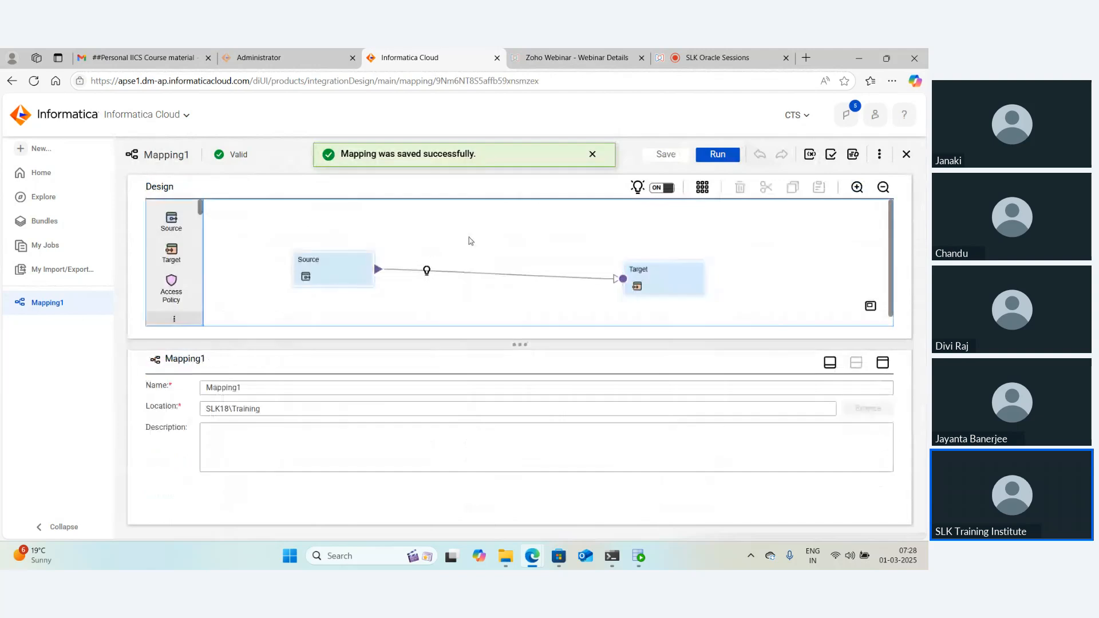
Rename the mapping as M_SLK18_SourceOptions, copy the new name, and save the mapping
double_click(227, 388)
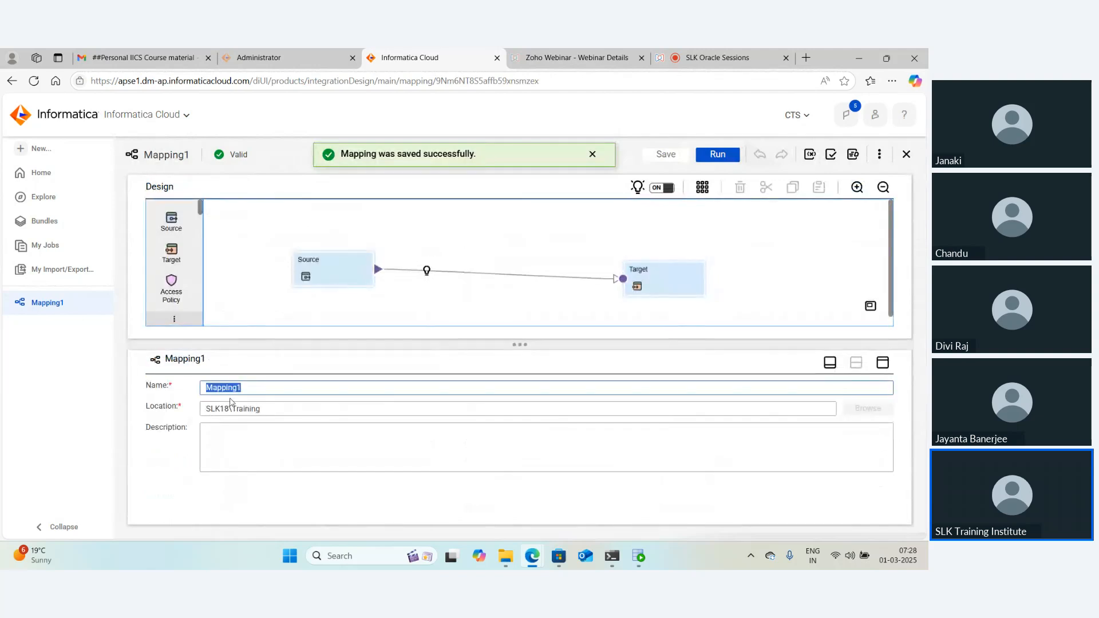
type("M_")
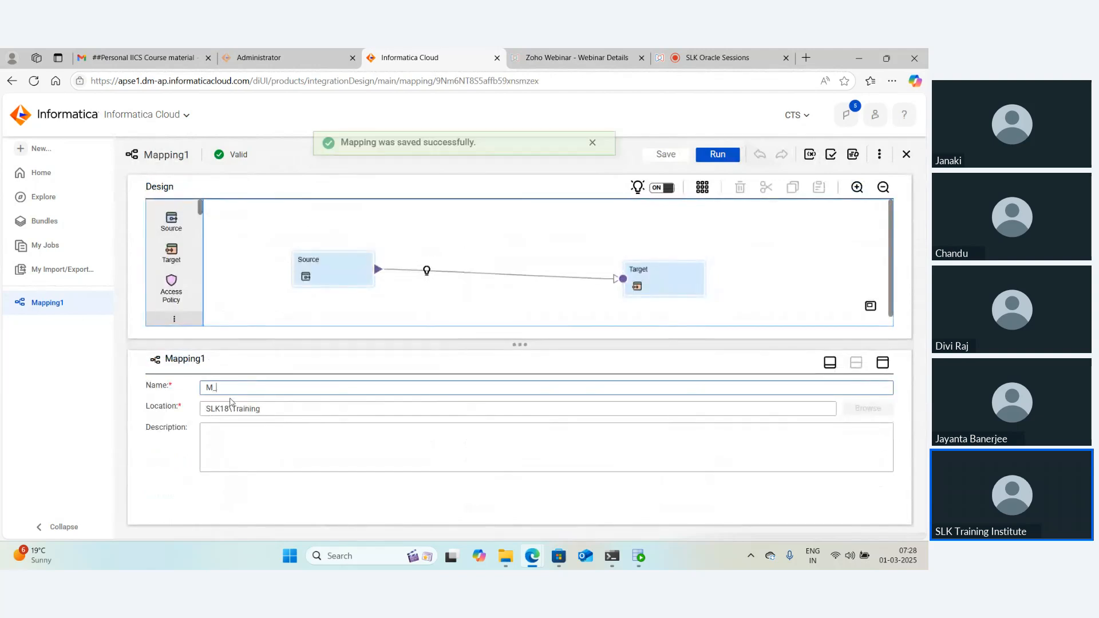
type("SLK")
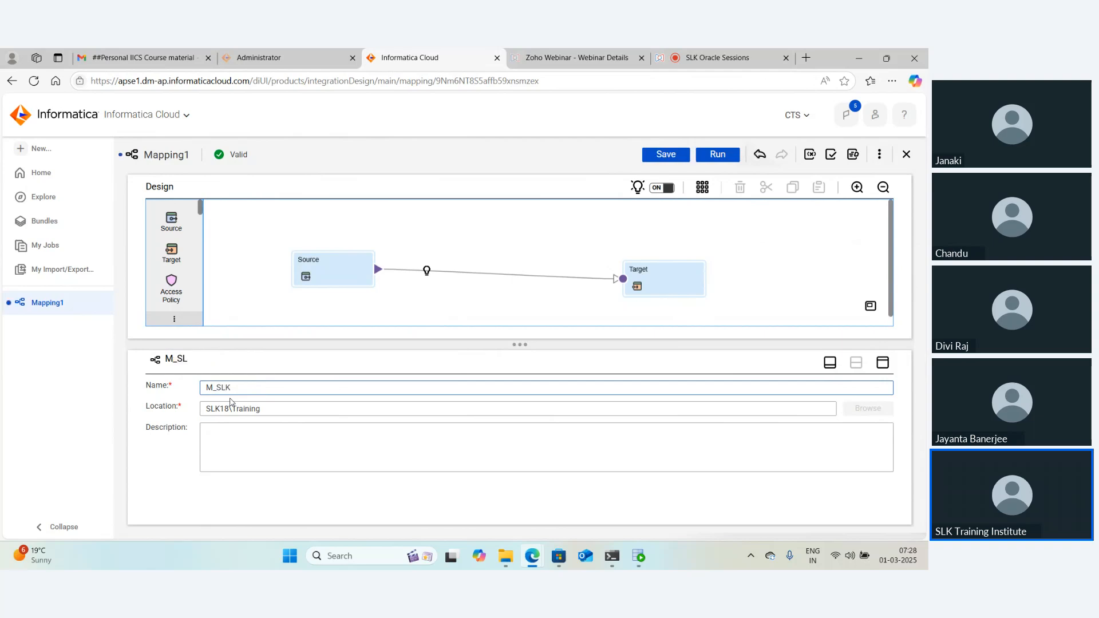
type("18_")
type("SourceOpt")
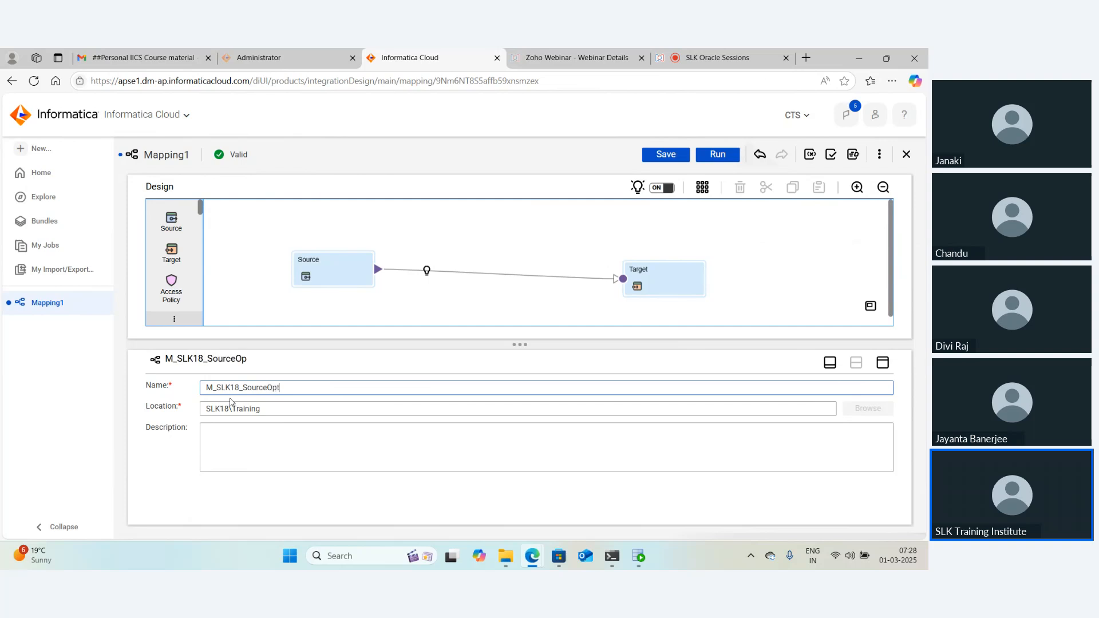
type("ions")
key("ctrl+a")
key("ctrl+c")
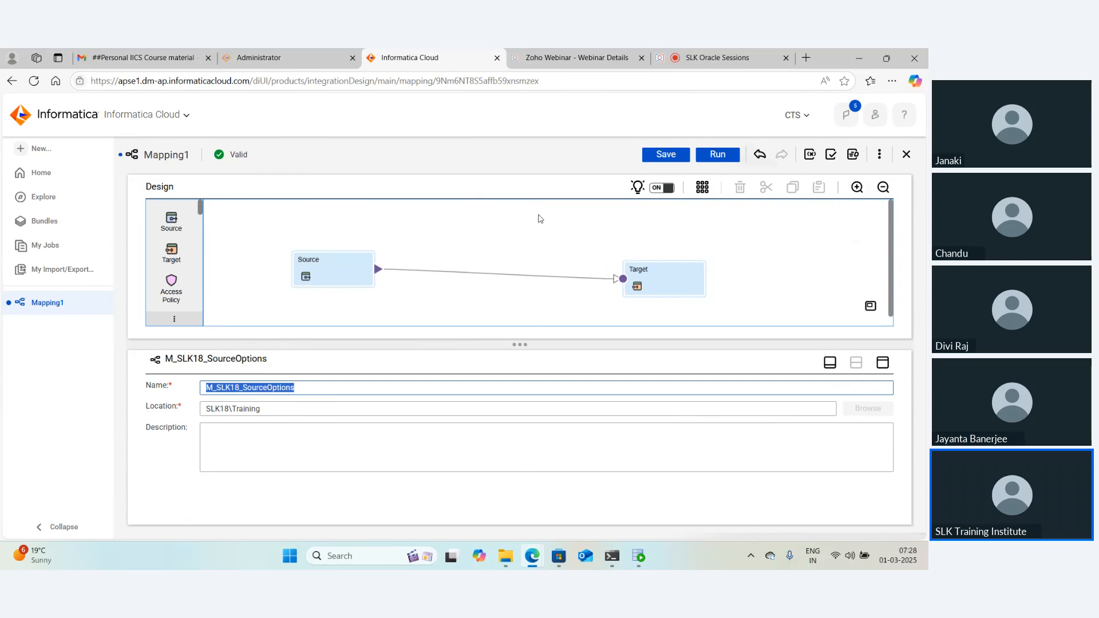
left_click(668, 156)
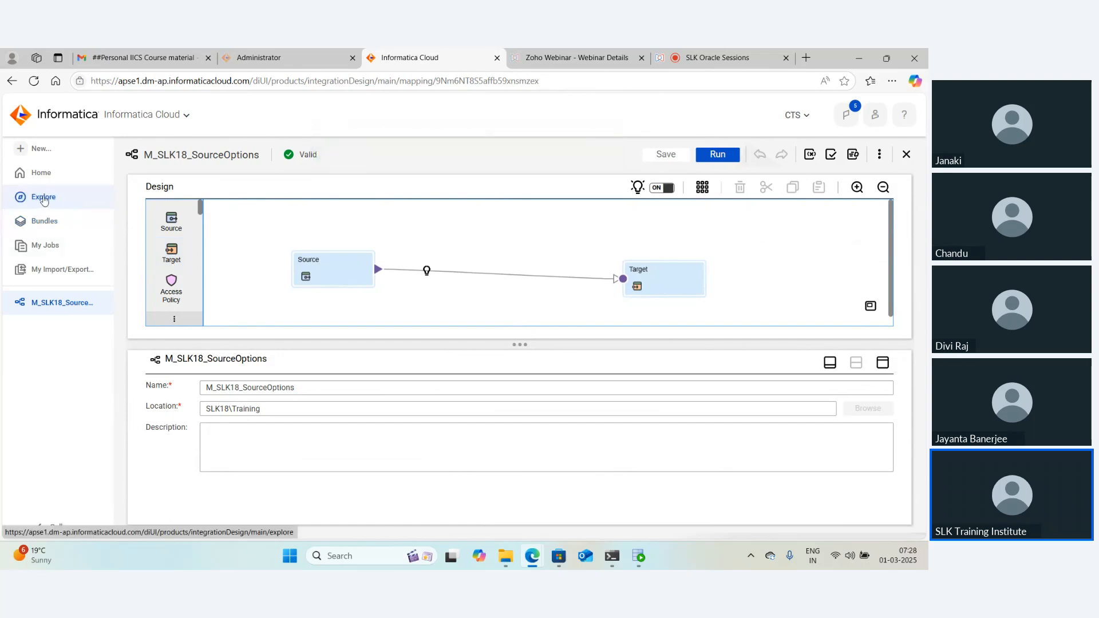
Widen the Name column in the Training folder listing and create a new Mapping Task there
left_click(44, 197)
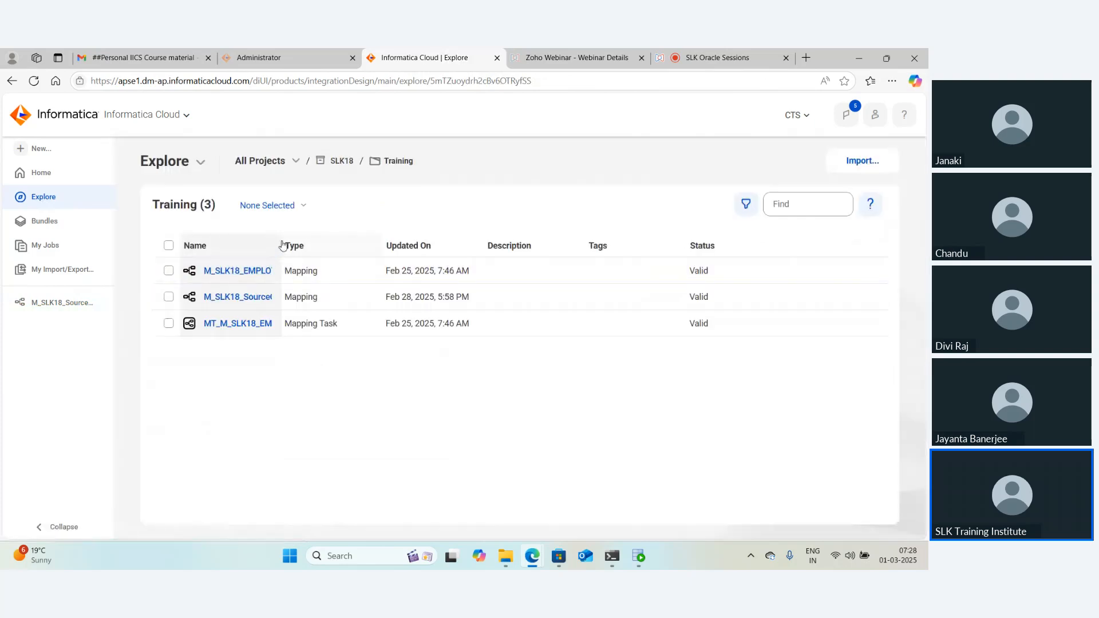
left_click_drag(282, 246, 362, 251)
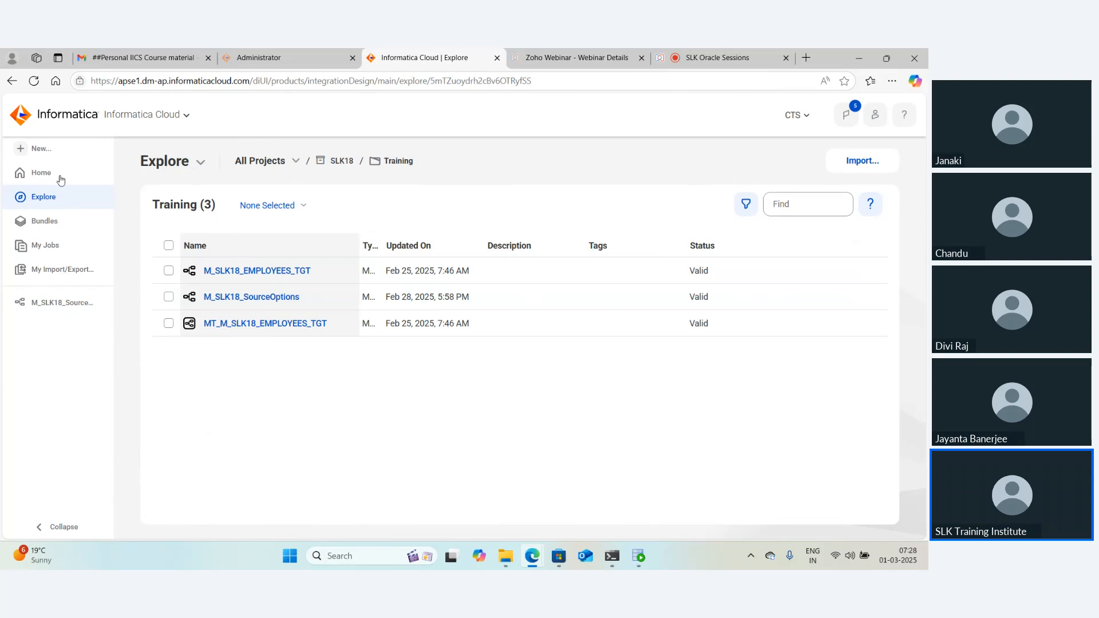
left_click(46, 149)
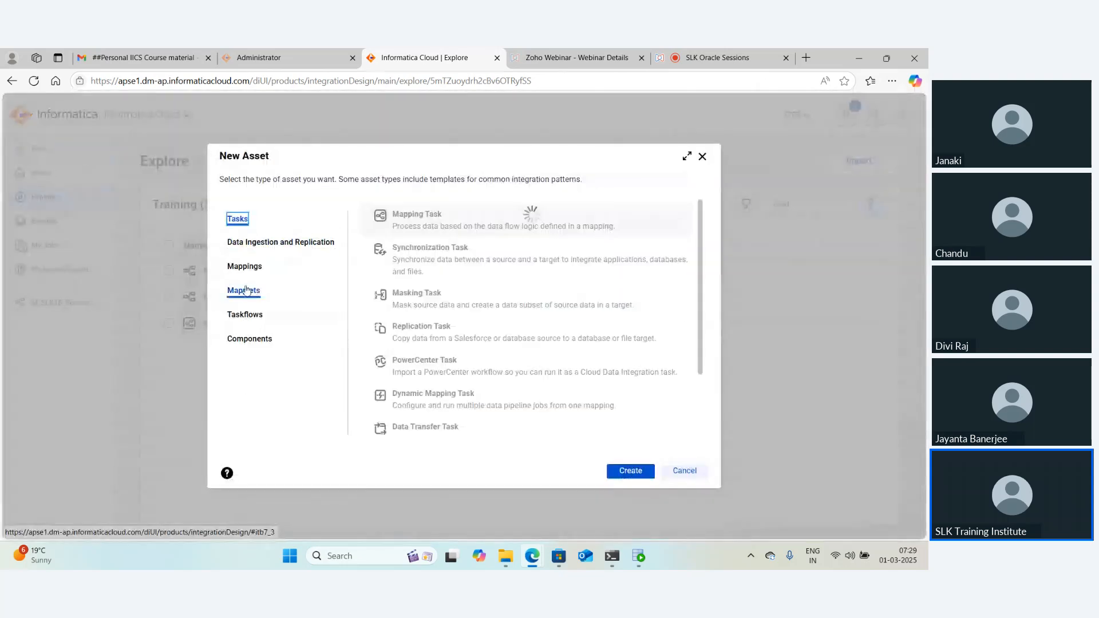
left_click(624, 471)
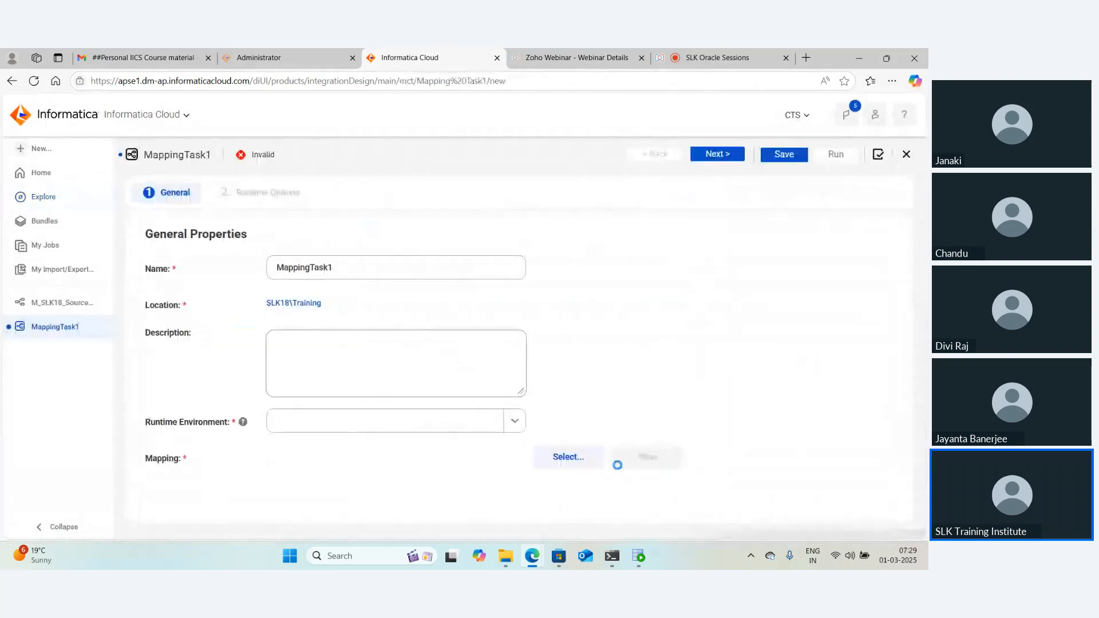
Name the mapping task MT_M_SLK18_SourceOptions and set its runtime environment to SLK
left_click_drag(355, 264, 284, 271)
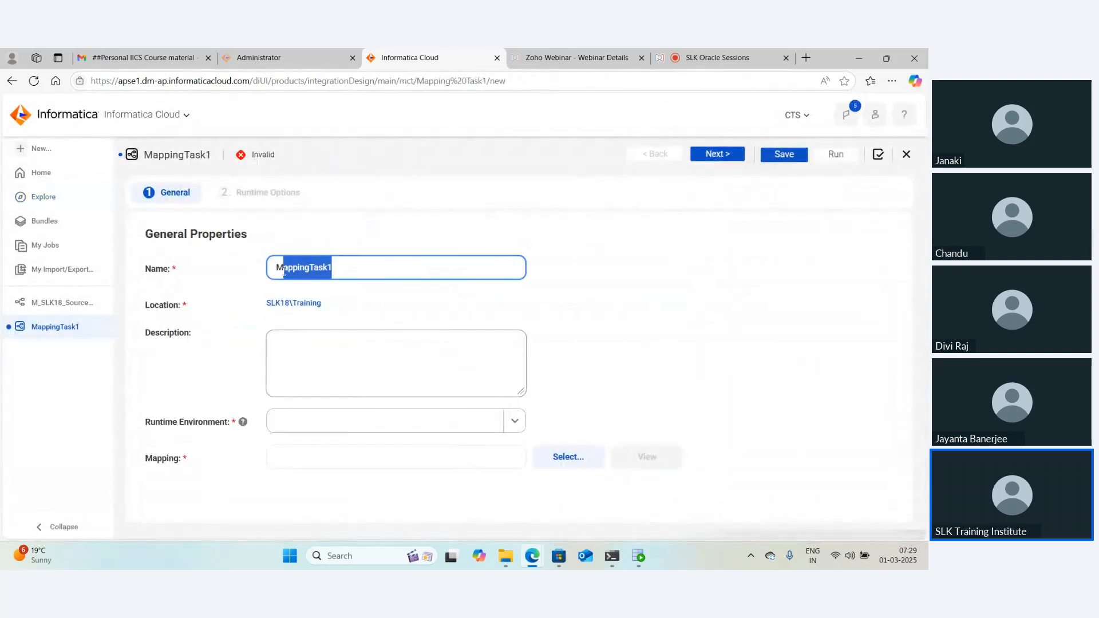
type("T")
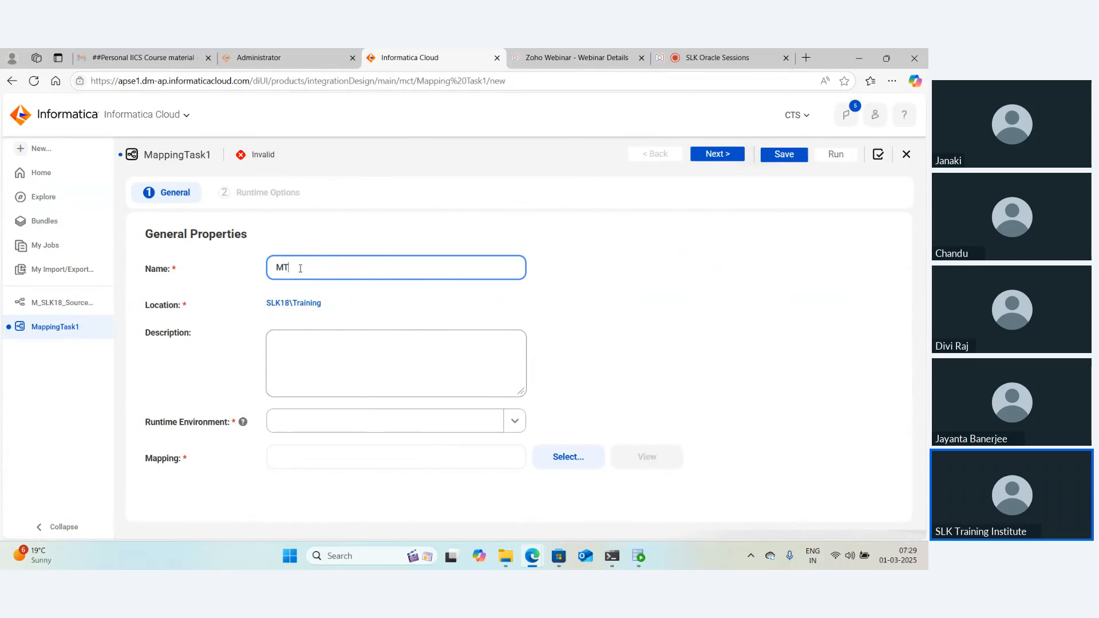
type("_")
key("ctrl+v")
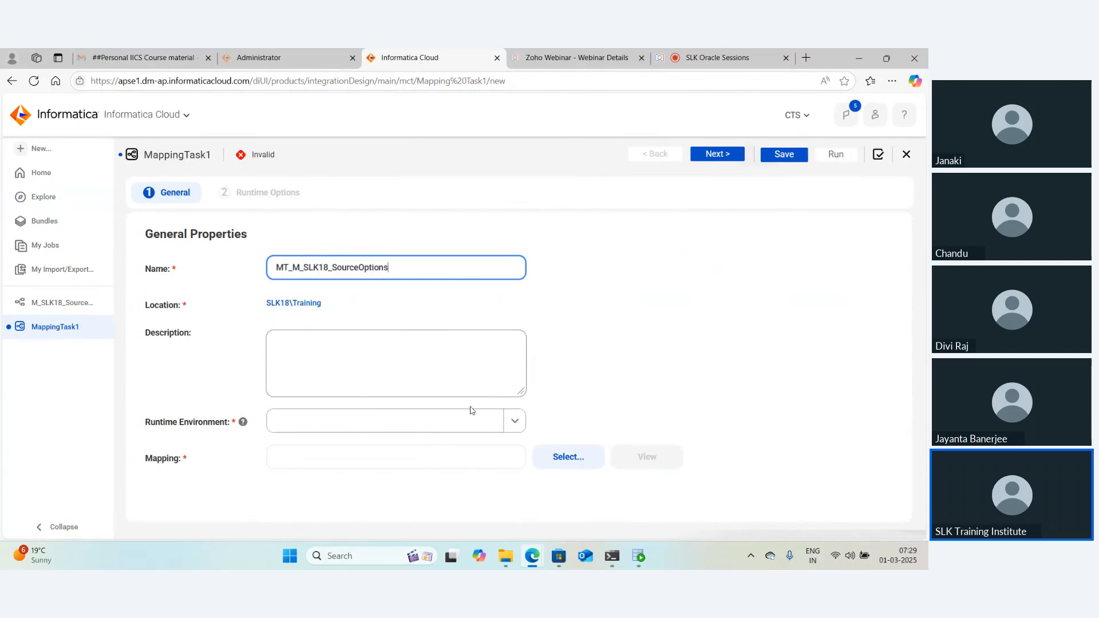
left_click(517, 425)
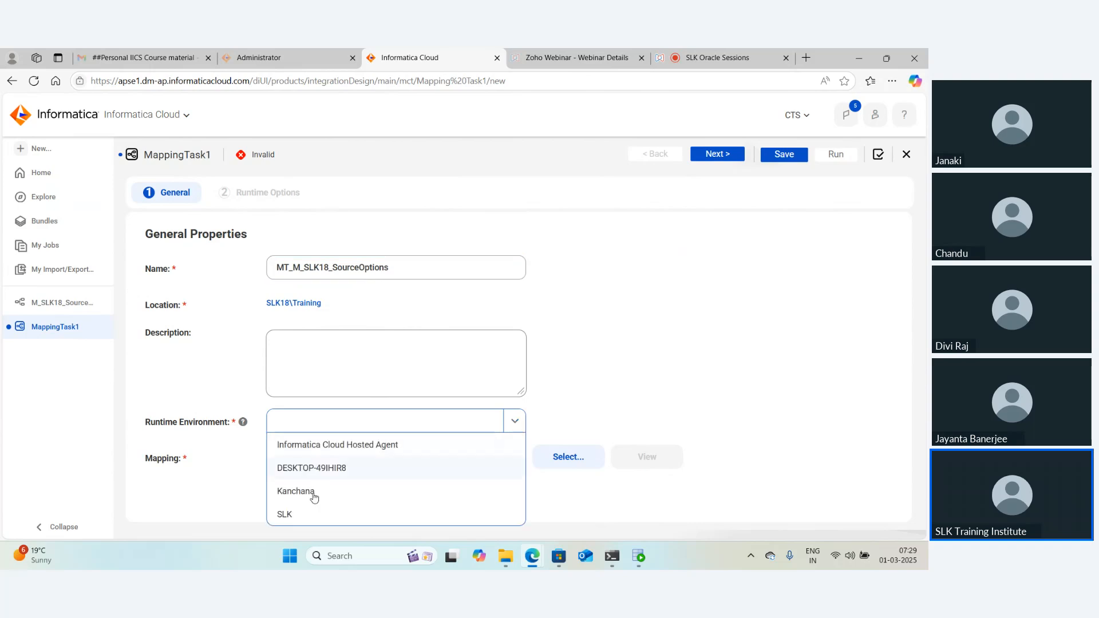
left_click(295, 516)
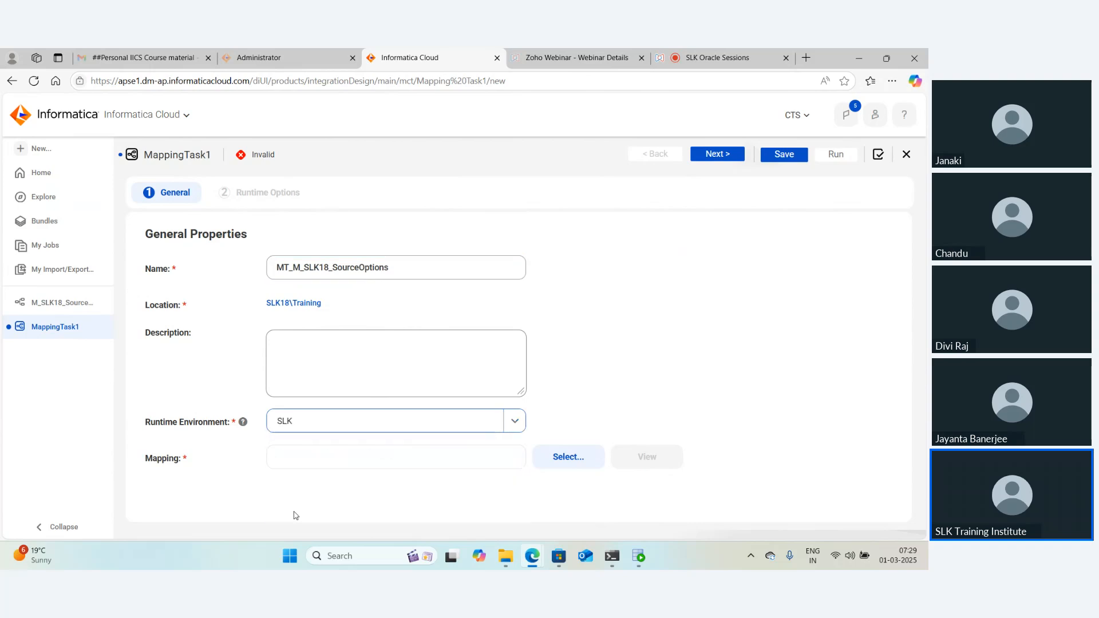
Find and assign the M_SLK18_SourceOptions mapping to the task, and save the task with its default runtime options
left_click(547, 458)
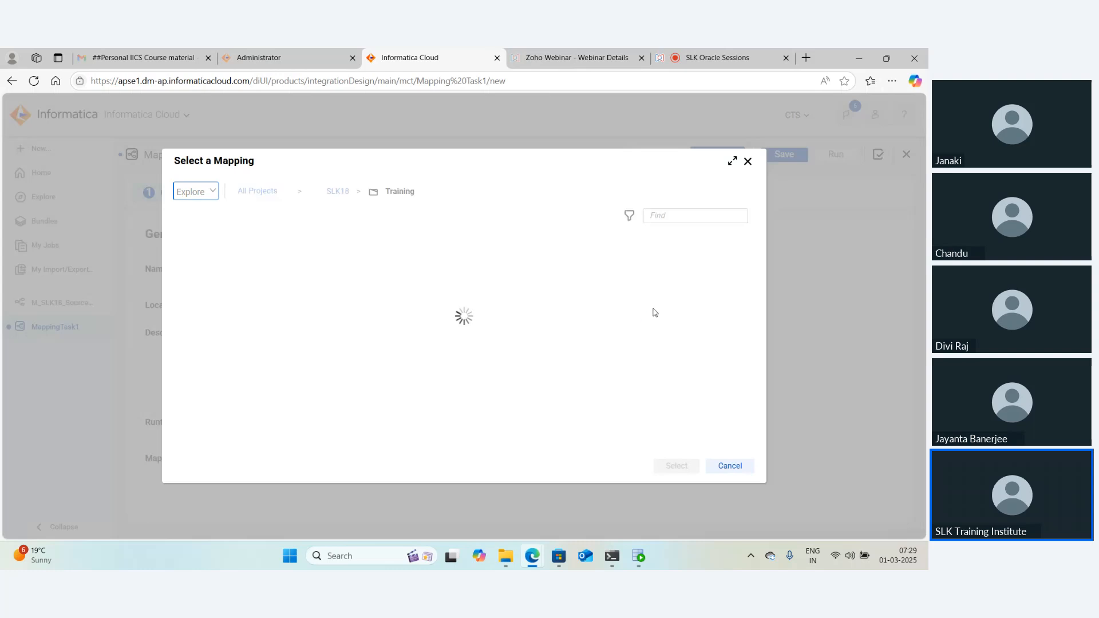
key("ctrl+v")
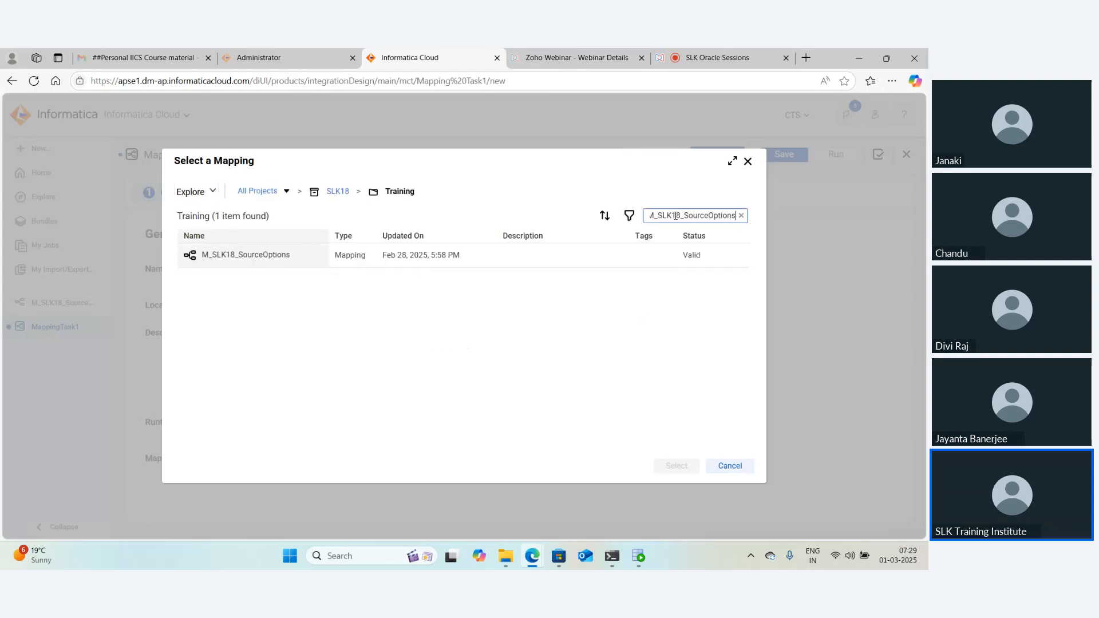
left_click(375, 264)
left_click(663, 464)
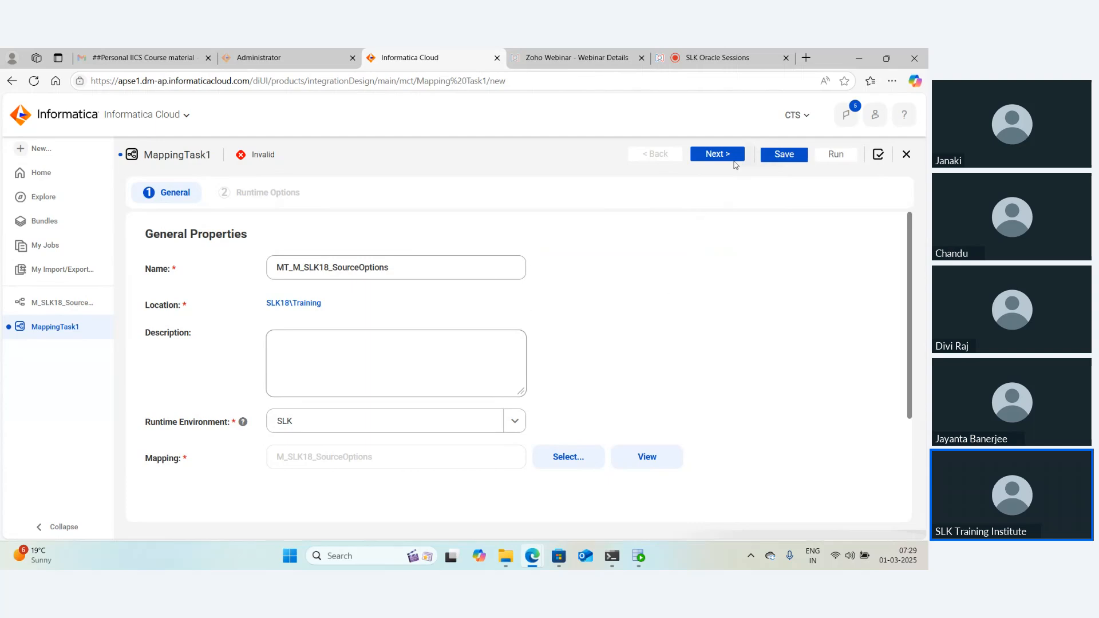
left_click(777, 160)
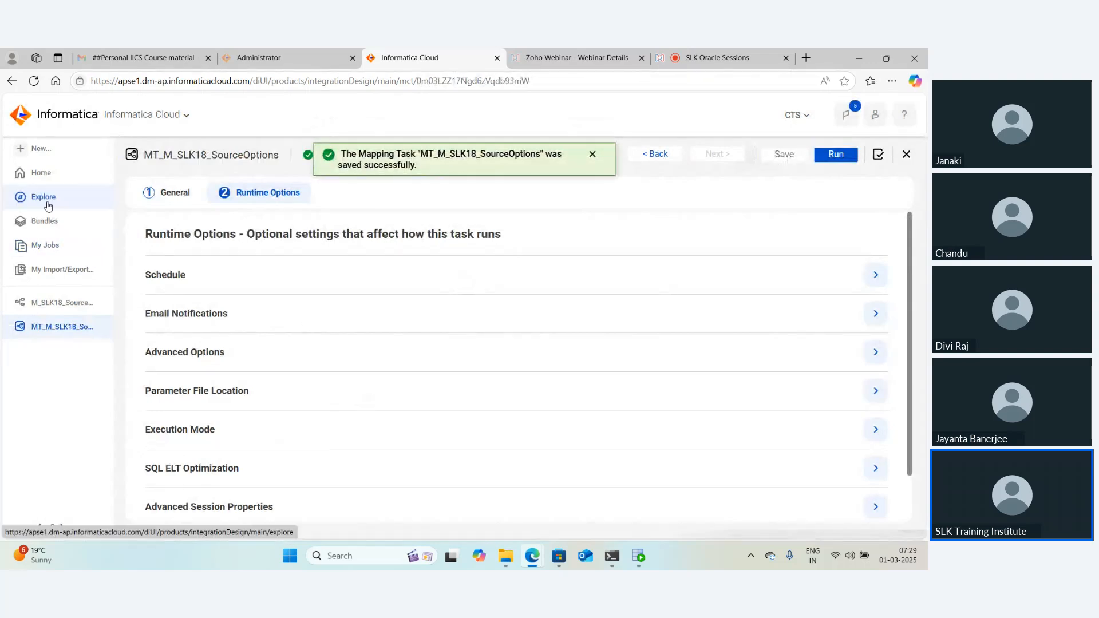
Check the Training folder for the saved mapping task, return to the task, and run it
left_click(47, 202)
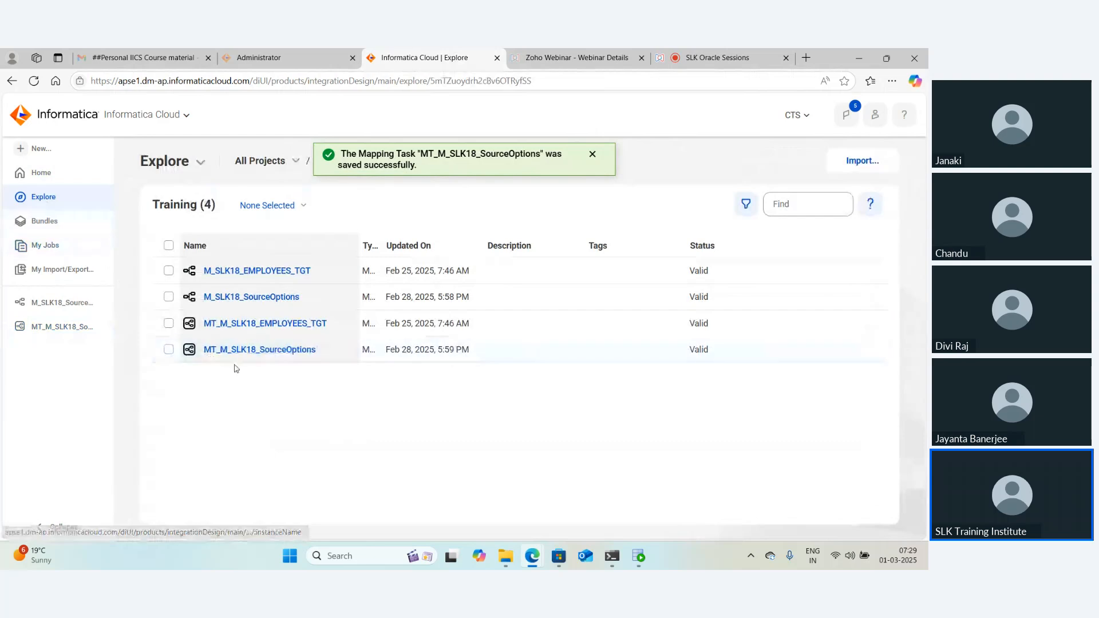
left_click(61, 326)
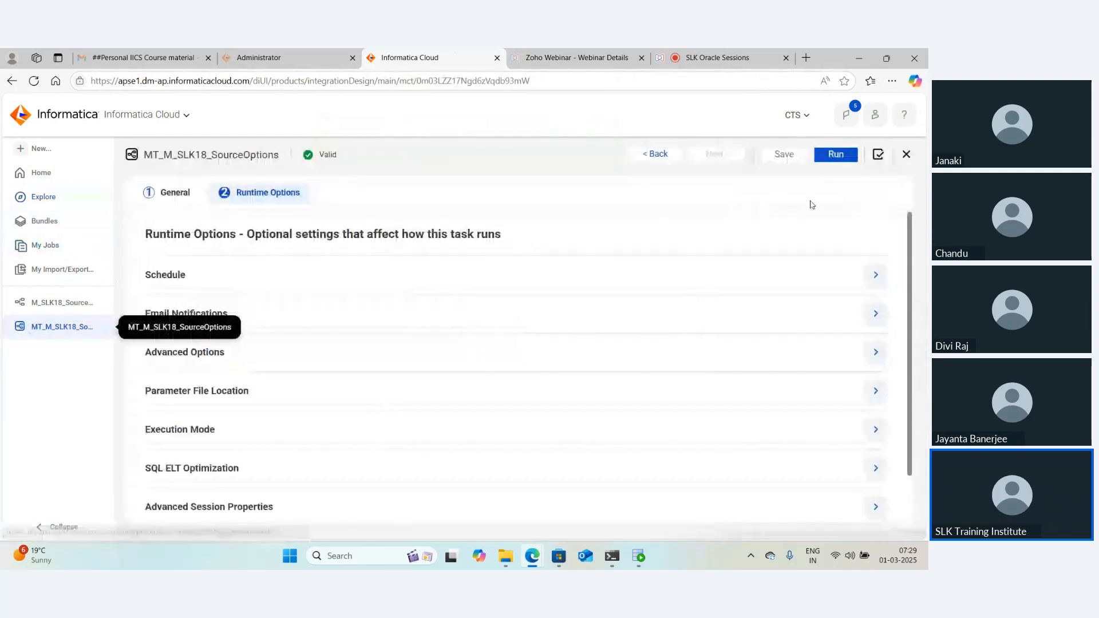
left_click(833, 157)
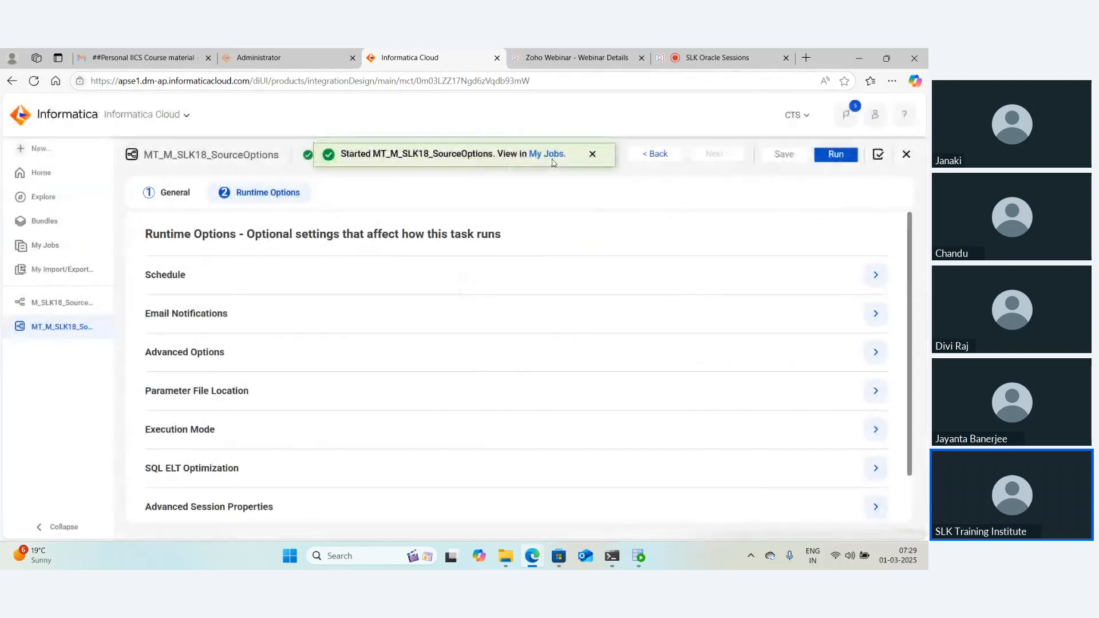
Show the started MT_M_SLK18_SourceOptions job in the jobs list and refresh its status repeatedly
left_click(538, 154)
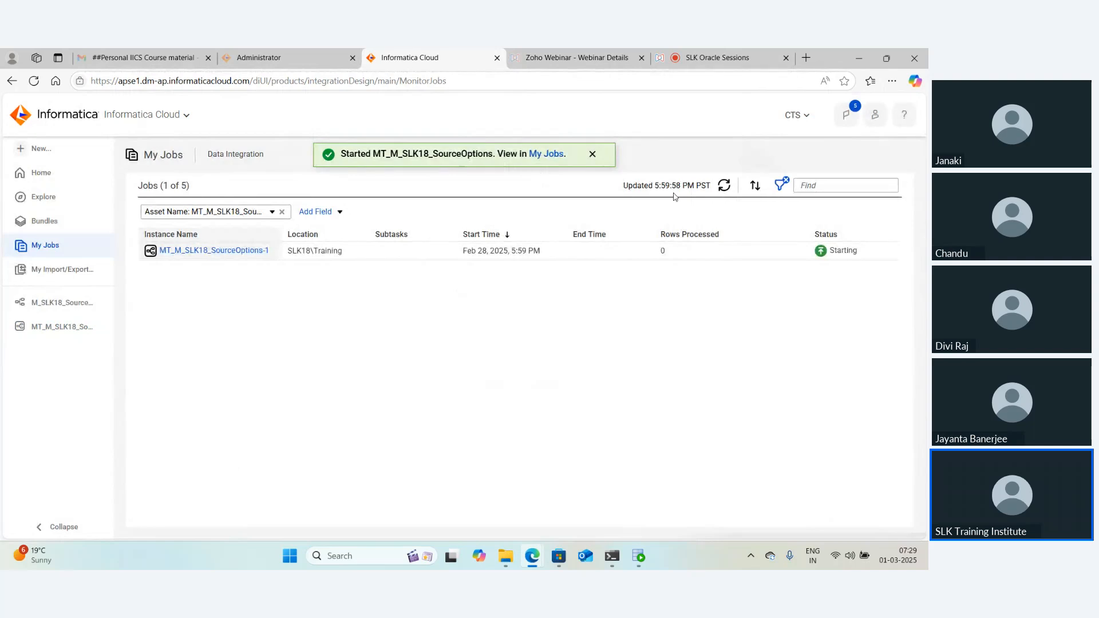
left_click(725, 186)
left_click(724, 186)
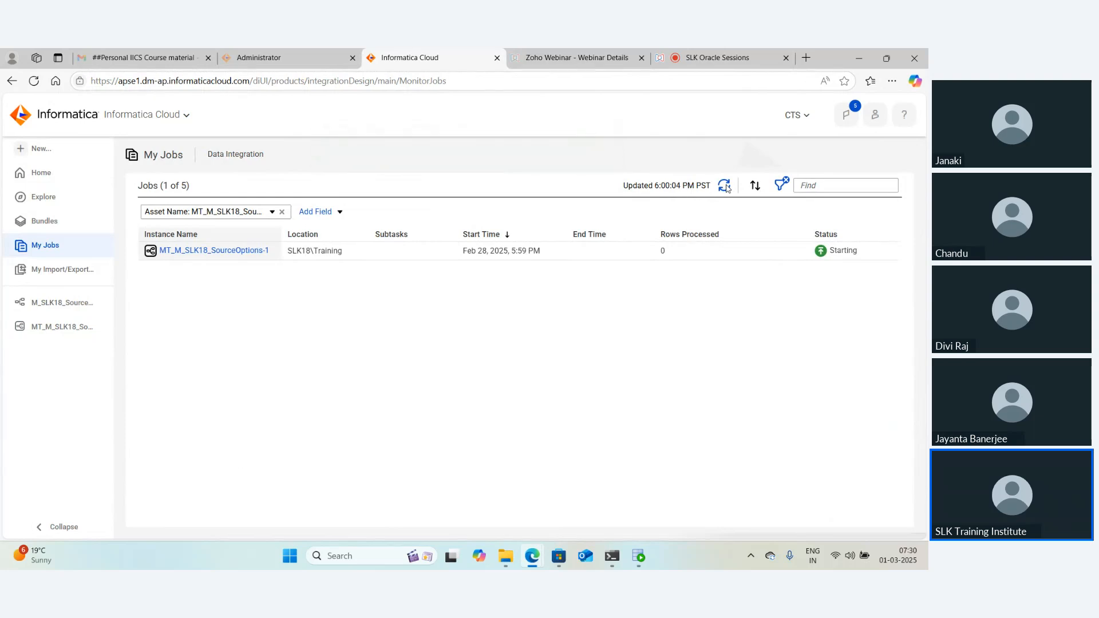
left_click(725, 186)
left_click(724, 187)
left_click(725, 187)
Open the job's details, refresh them until the run ends, and check the source and target success rows
left_click(241, 255)
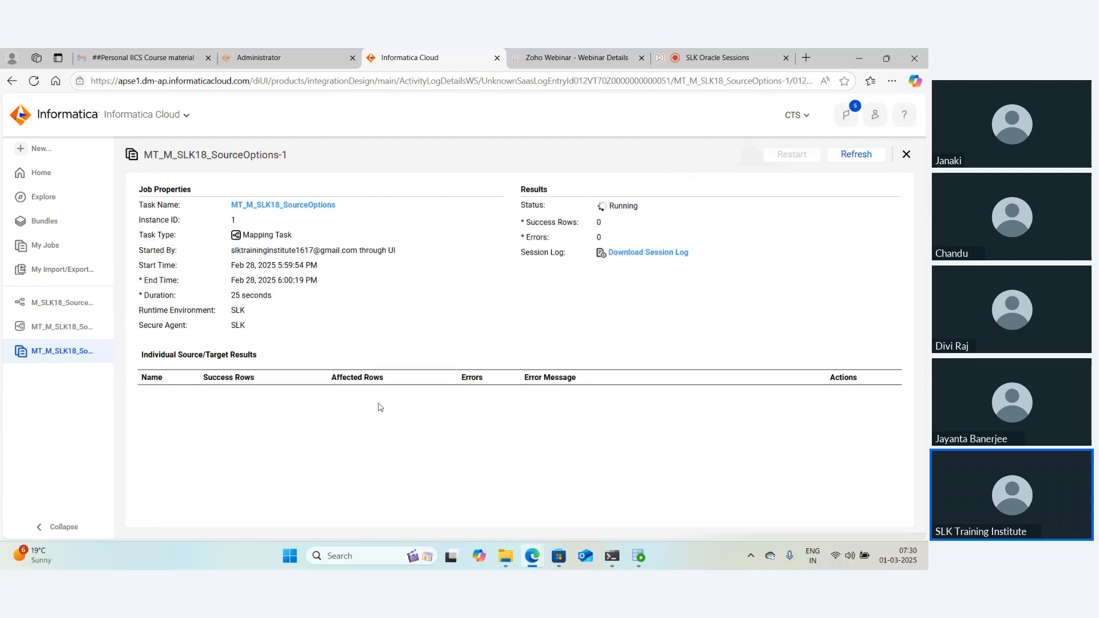
left_click(859, 159)
left_click(859, 158)
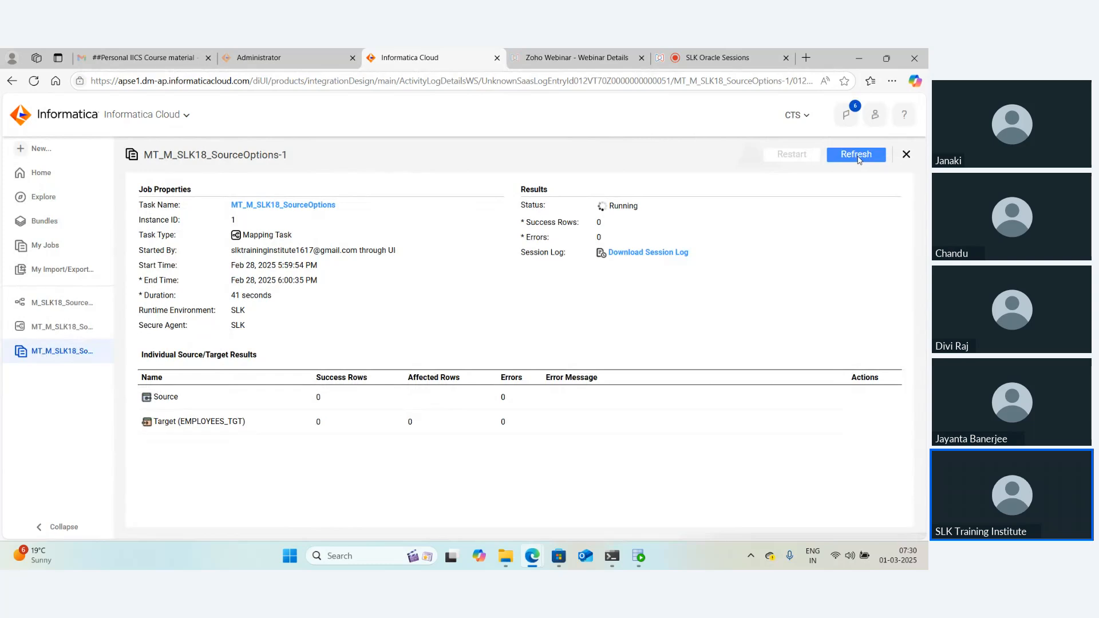
left_click(856, 155)
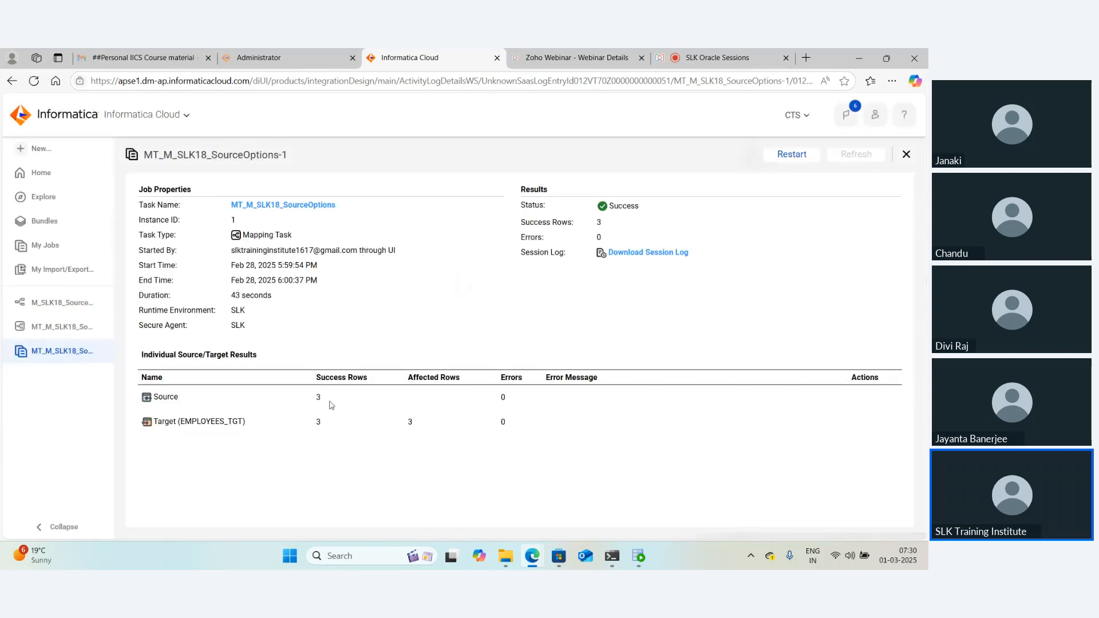
double_click(318, 422)
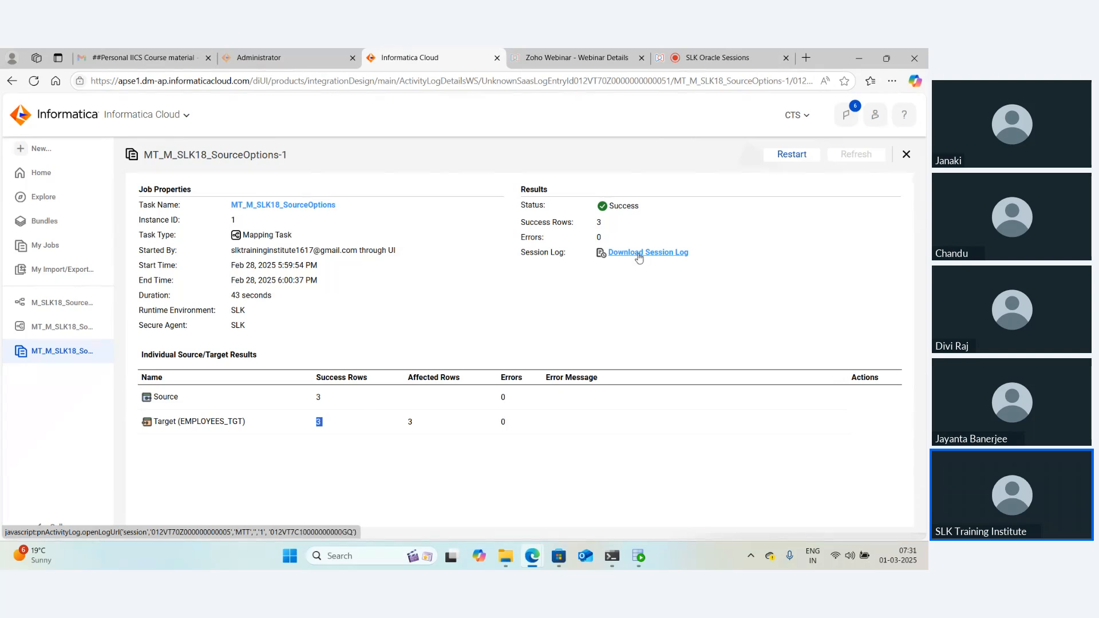
Download the job's session log and open MT_M_SLK18_SourceOptions_1.log
left_click(639, 258)
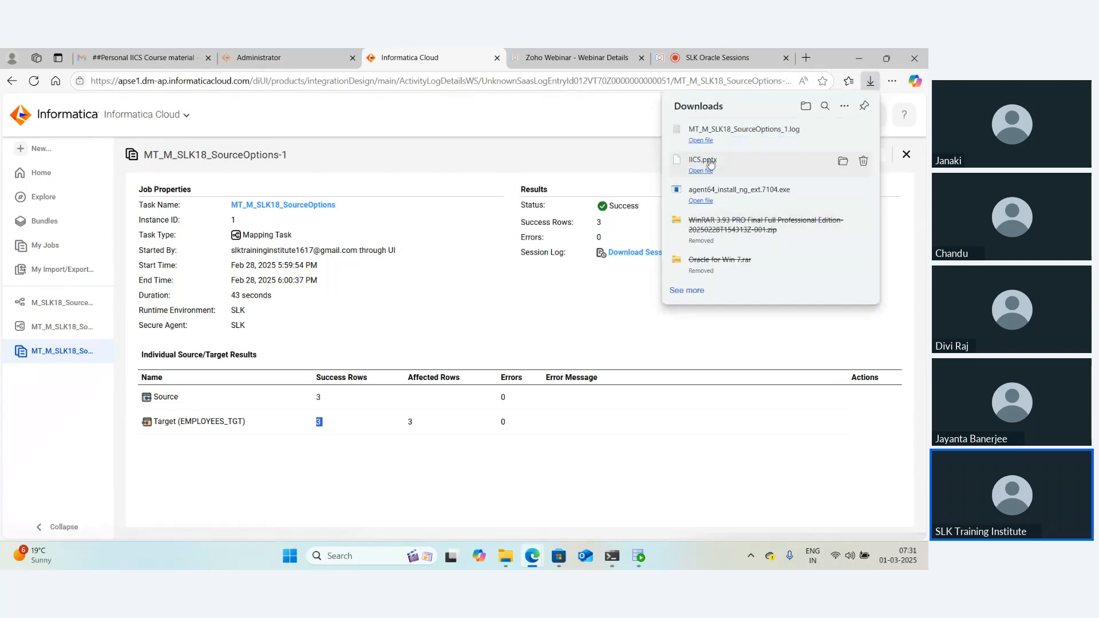
left_click(705, 141)
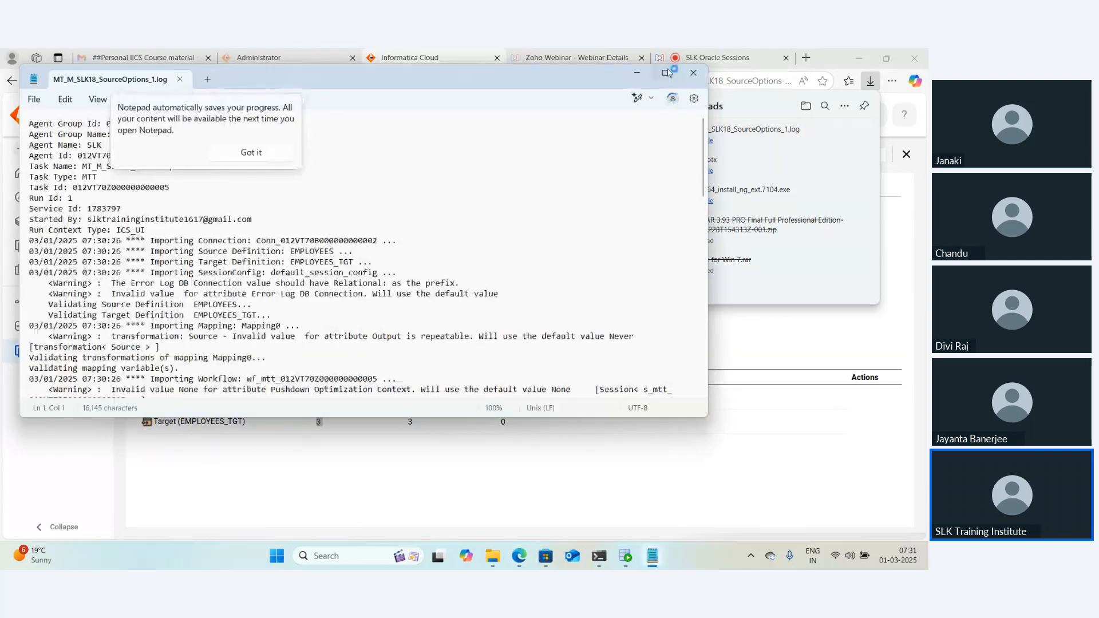
Maximize the session log and examine it from the task name through the truncate and connection entries to the target writer section
left_click(666, 73)
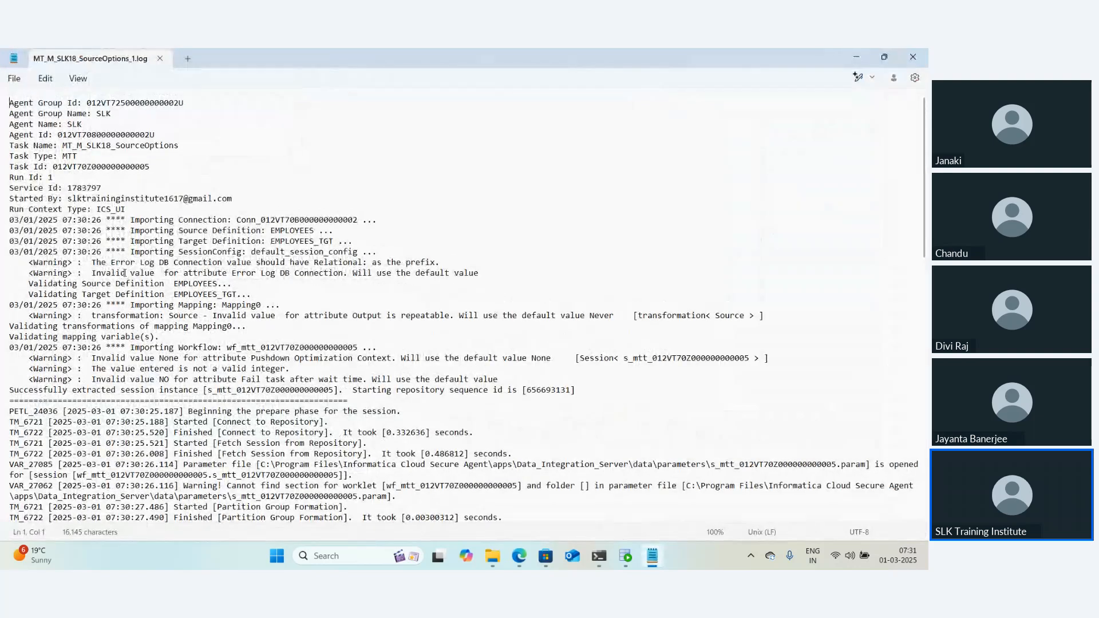
left_click_drag(62, 145, 180, 142)
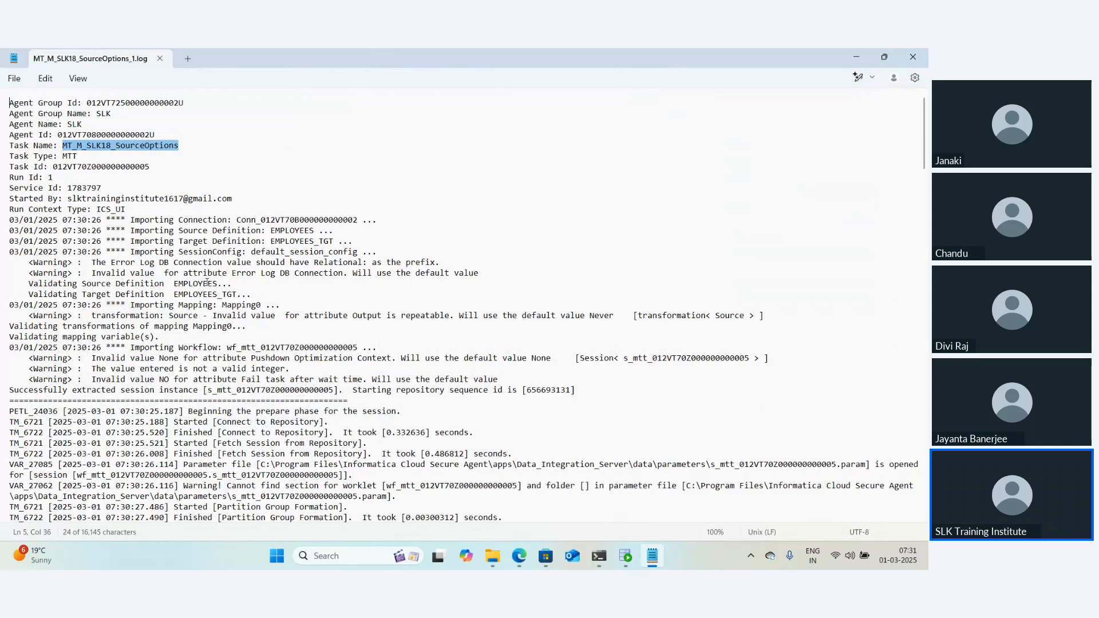
scroll(207, 281, "down", 2)
scroll(207, 281, "down", 3)
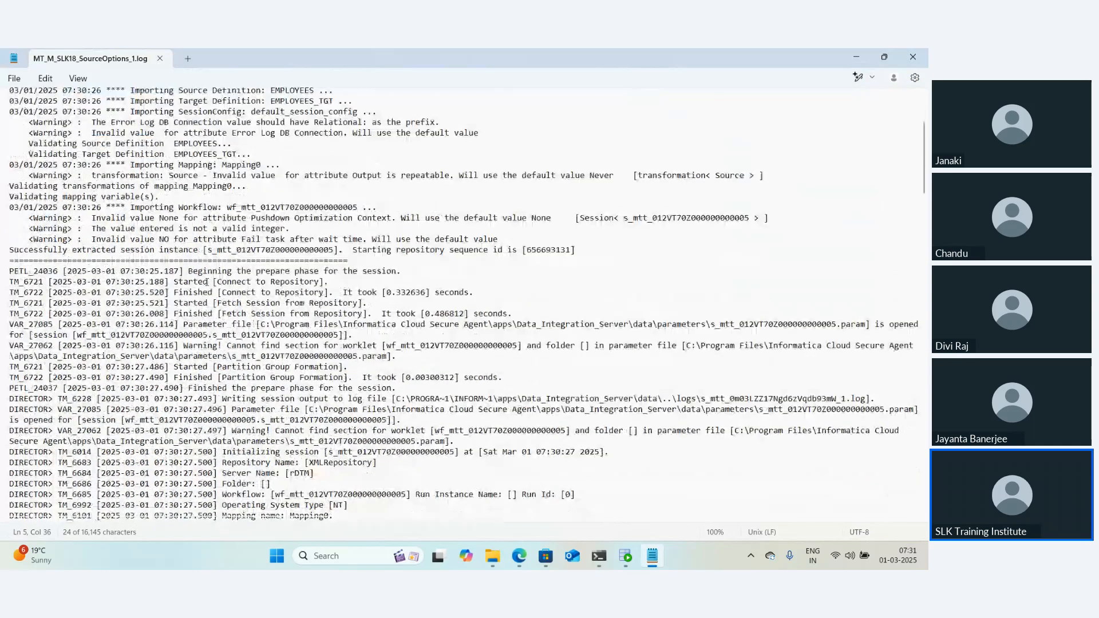
scroll(206, 282, "down", 7)
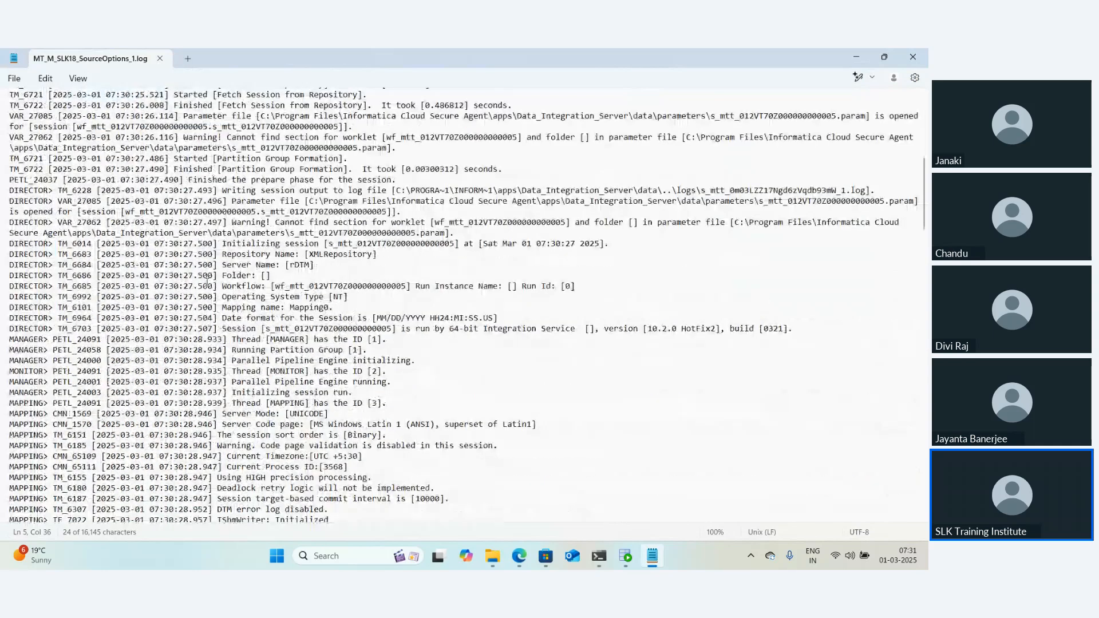
scroll(207, 281, "down", 8)
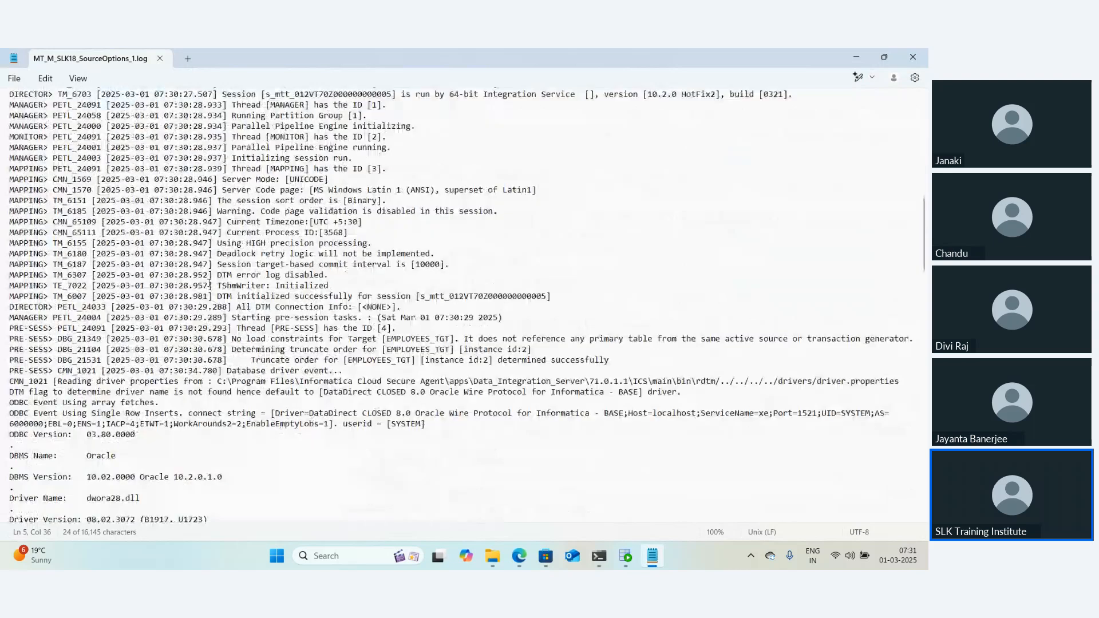
scroll(210, 284, "down", 6)
scroll(209, 284, "down", 7)
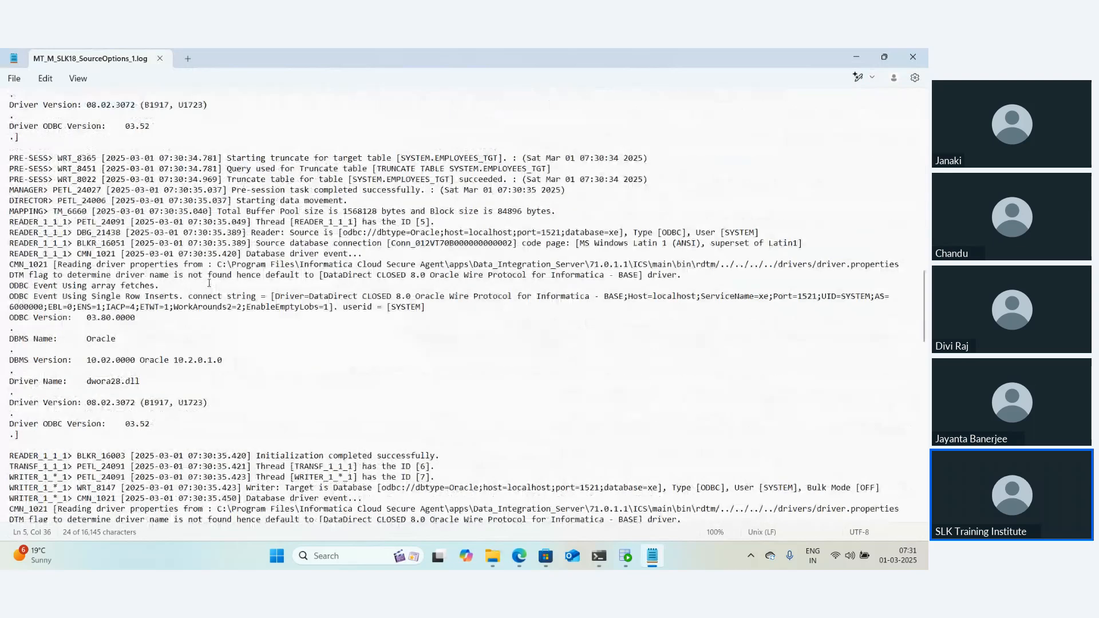
scroll(210, 283, "down", 4)
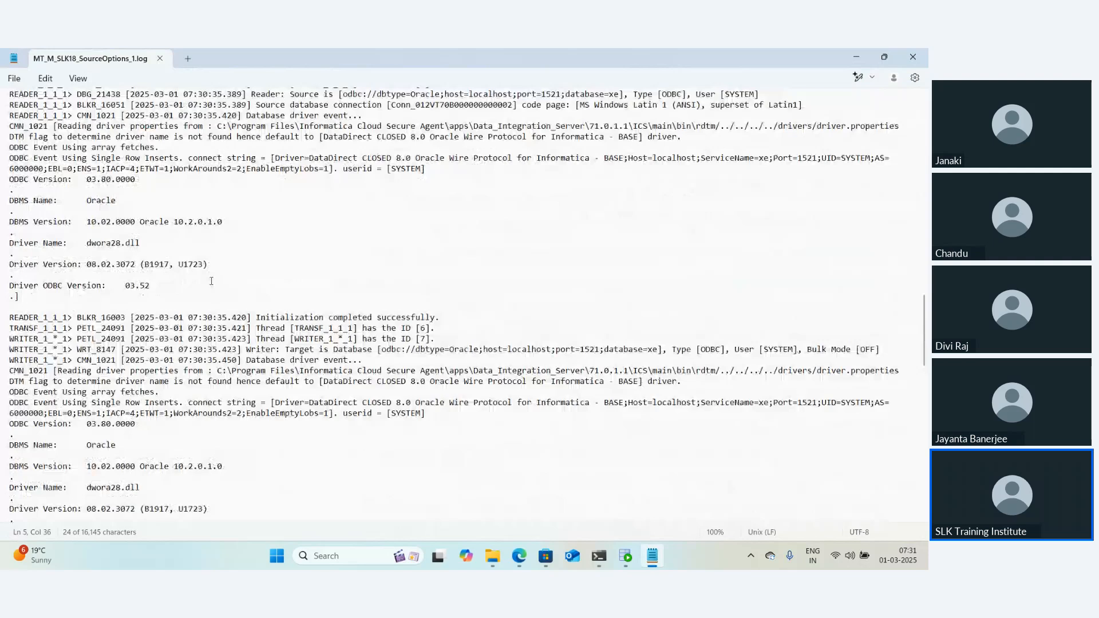
scroll(211, 281, "down", 7)
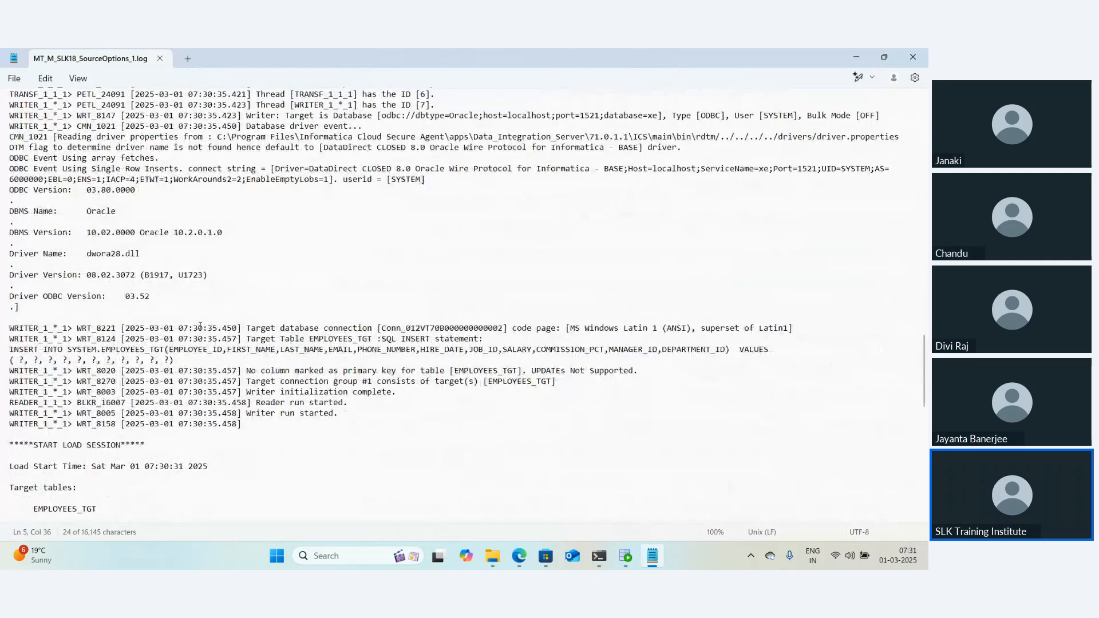
Highlight and read the SQL INSERT statement for the EMPLOYEES_TGT target table in the log
left_click_drag(182, 361, 6, 345)
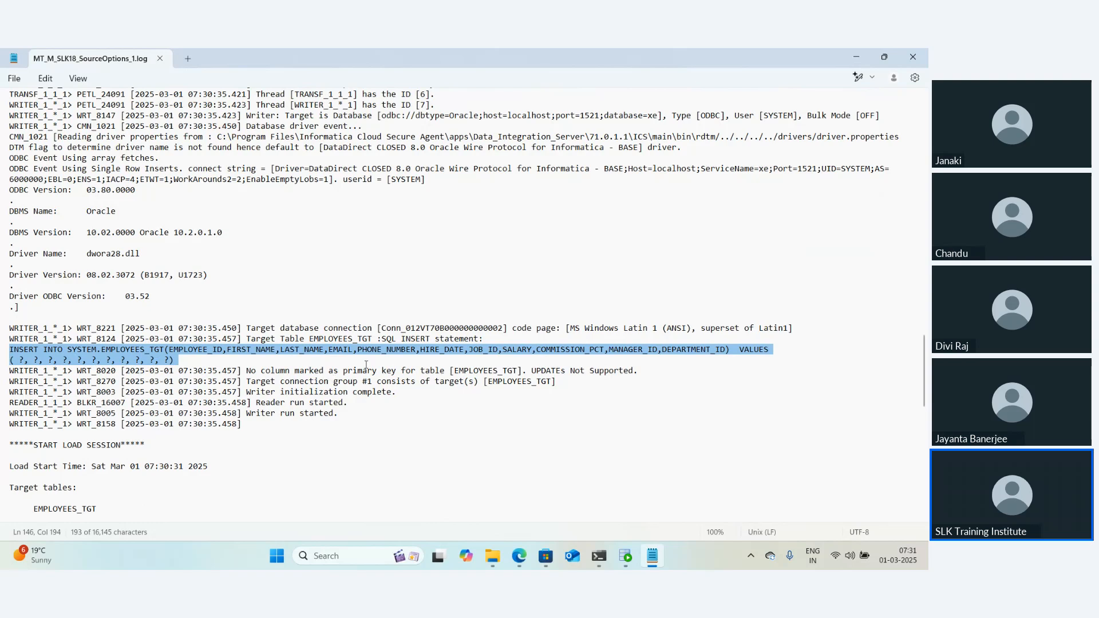
scroll(353, 378, "down", 2)
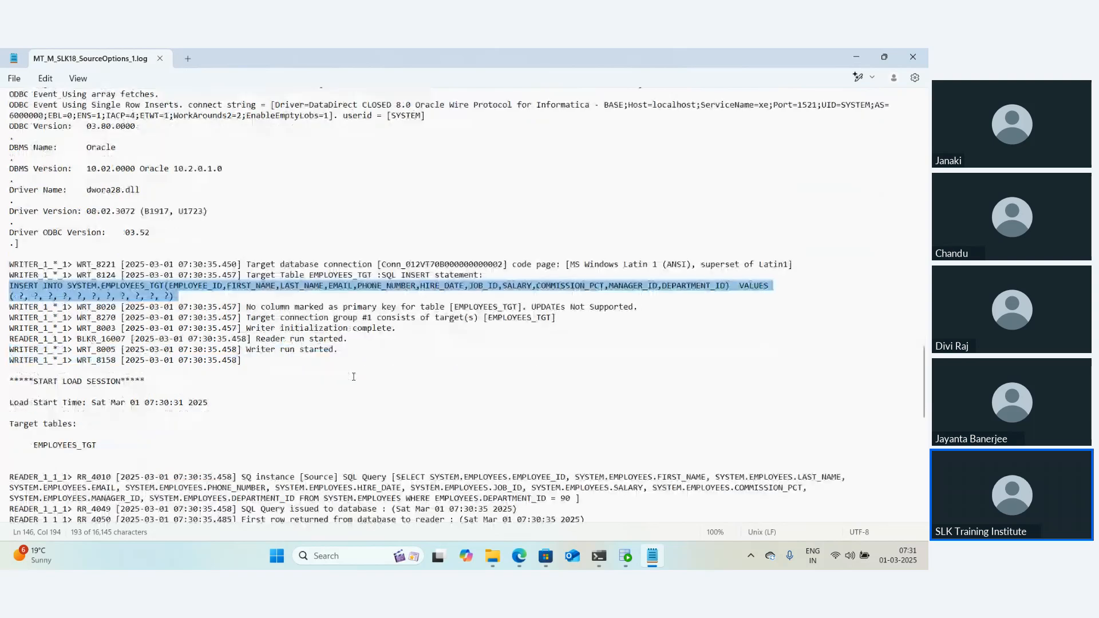
scroll(354, 376, "down", 1)
left_click_drag(144, 257, 1, 256)
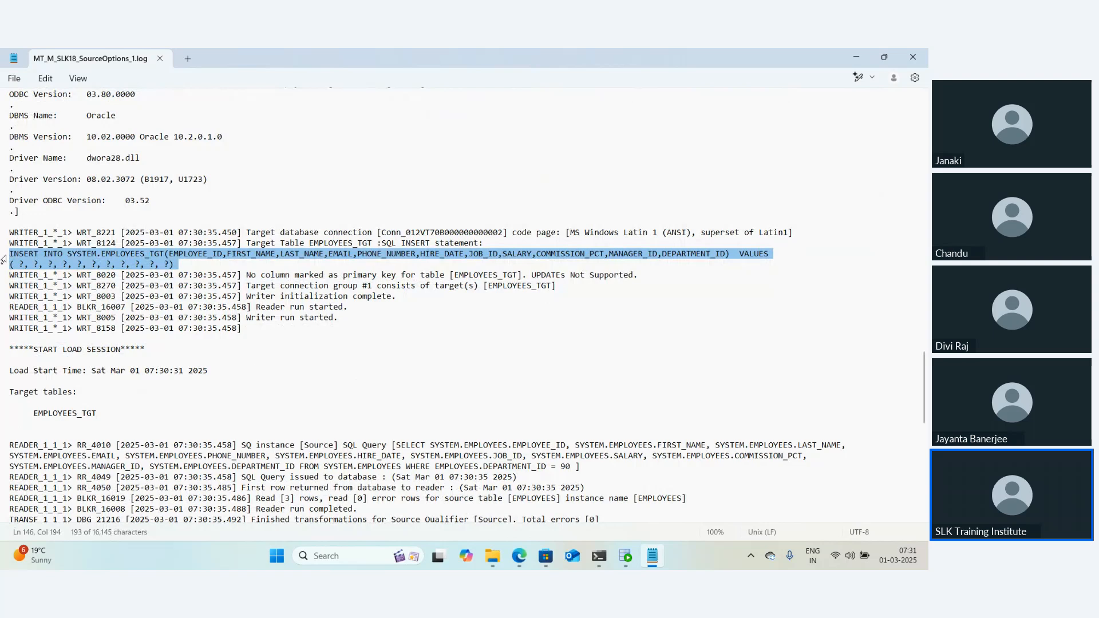
left_click(170, 265)
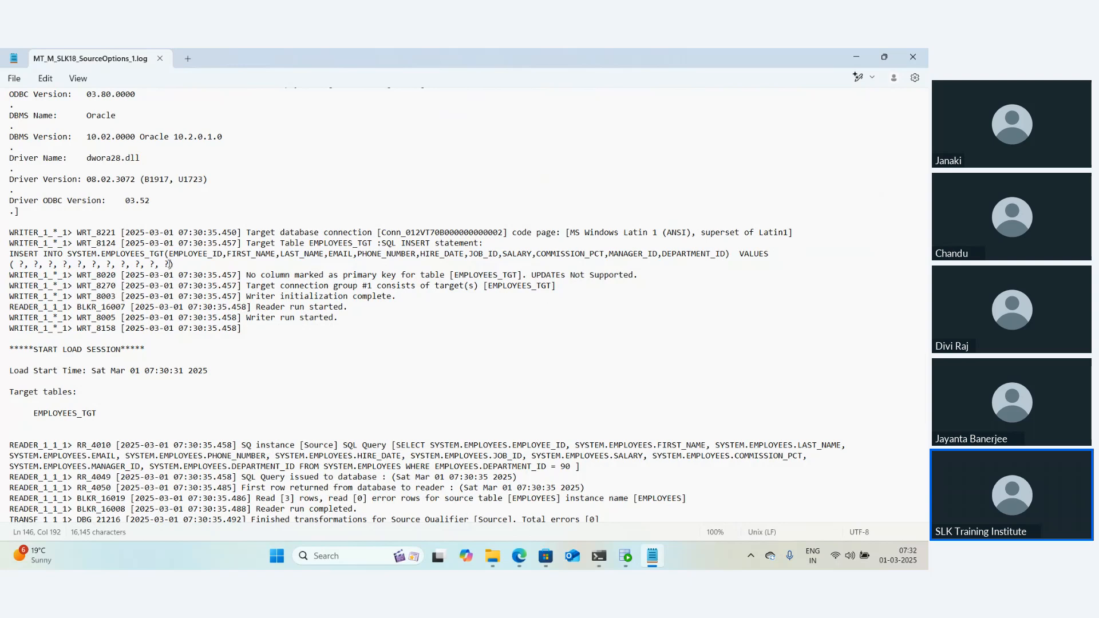
Copy the source SELECT query from the log and paste it into the SYSTEM_Schema worksheet in Oracle SQL Developer
left_click_drag(573, 465, 398, 446)
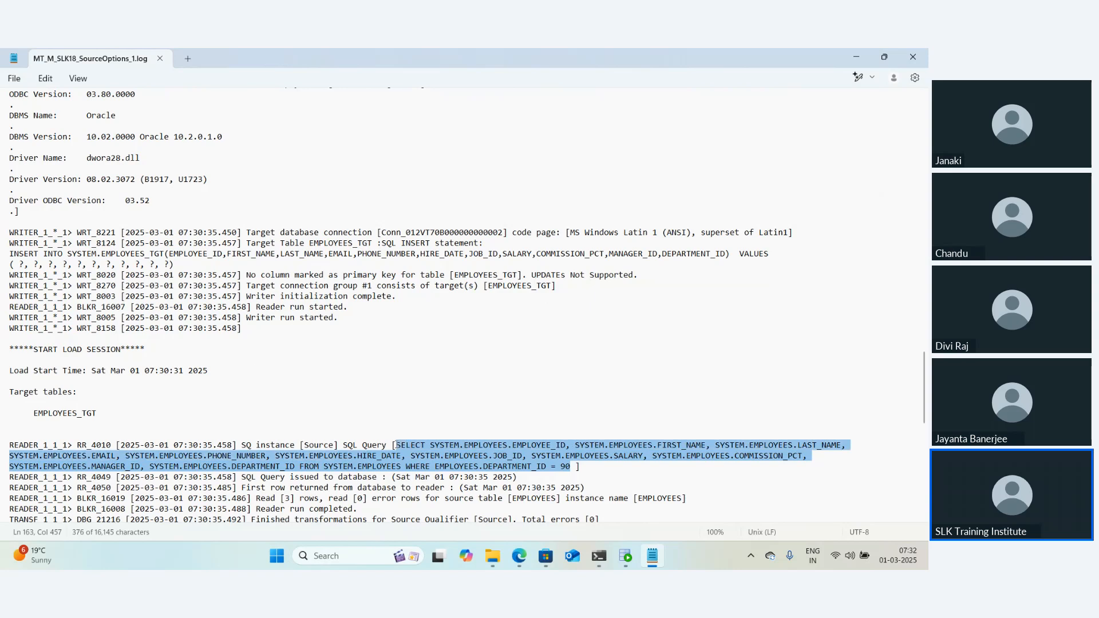
left_click(625, 556)
key("ctrl+v")
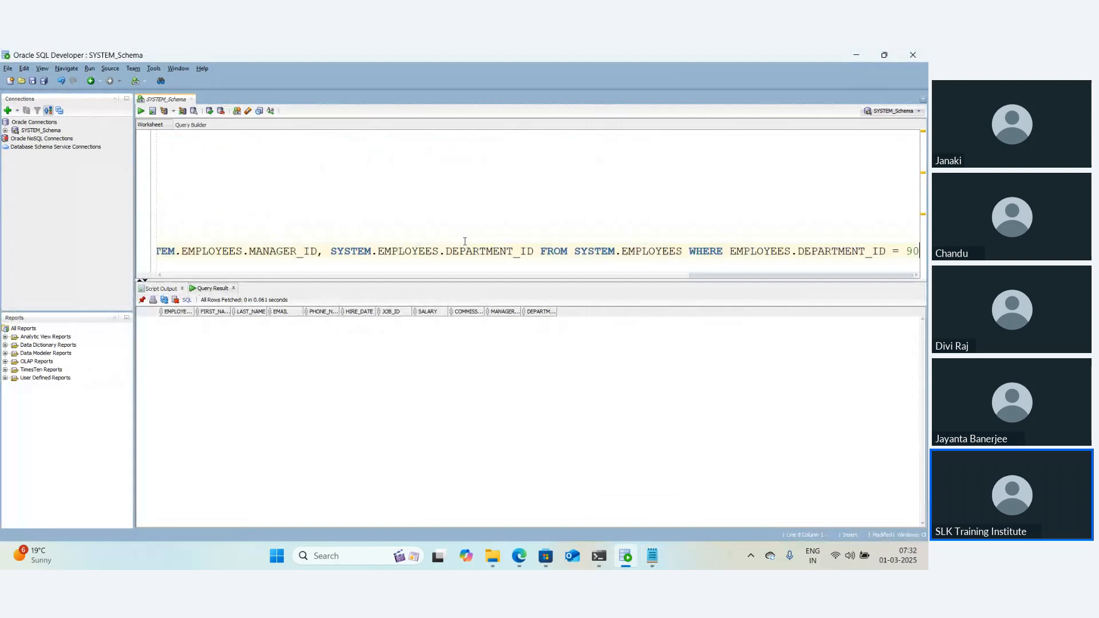
Break the pasted SELECT query into four lines and highlight its SYSTEM.EMPLOYEES table and department filter condition
left_click(327, 252)
key("Return")
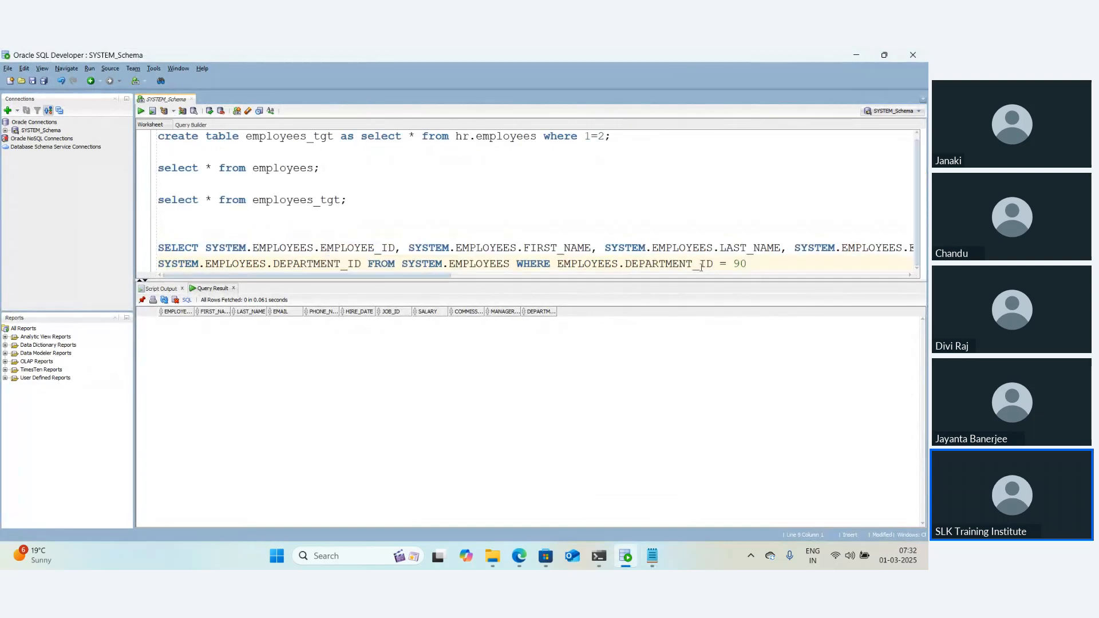
left_click(794, 247)
key("Return")
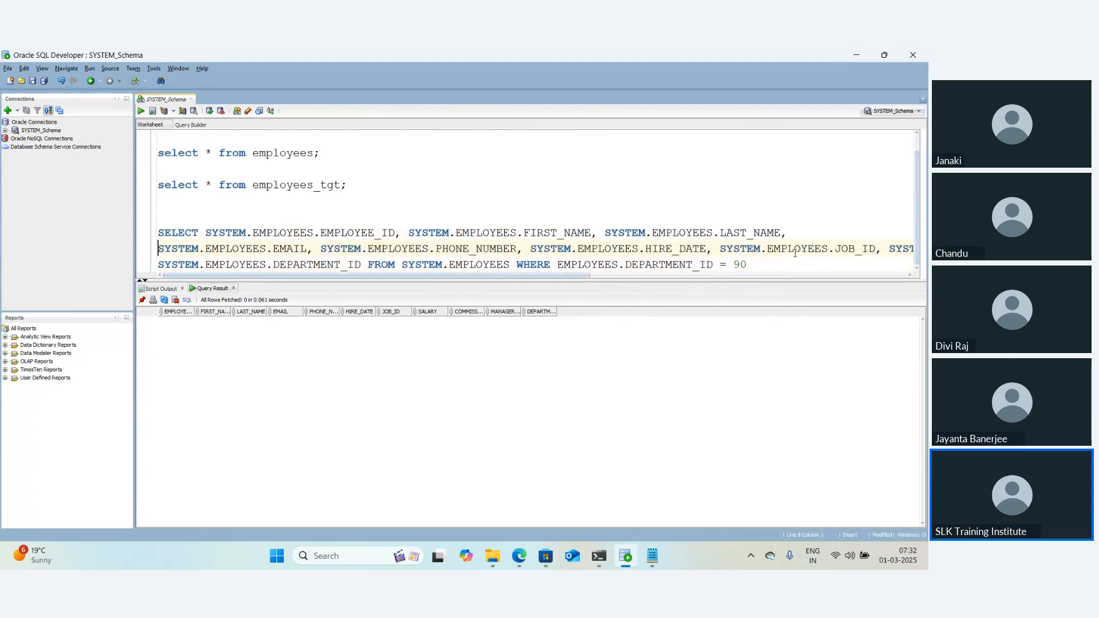
left_click(881, 249)
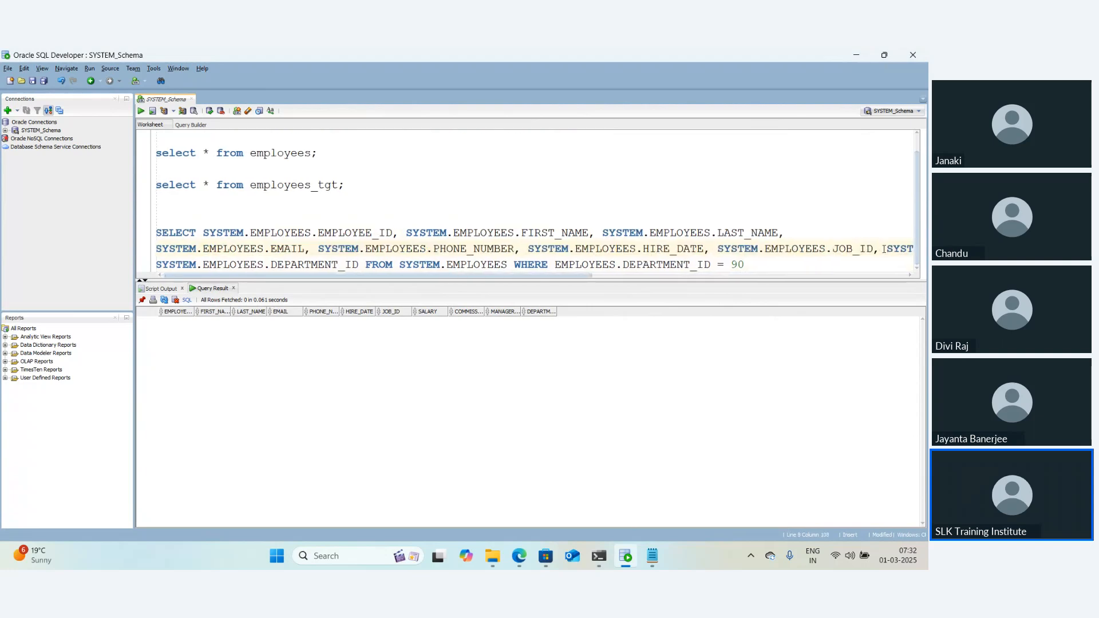
key("Return")
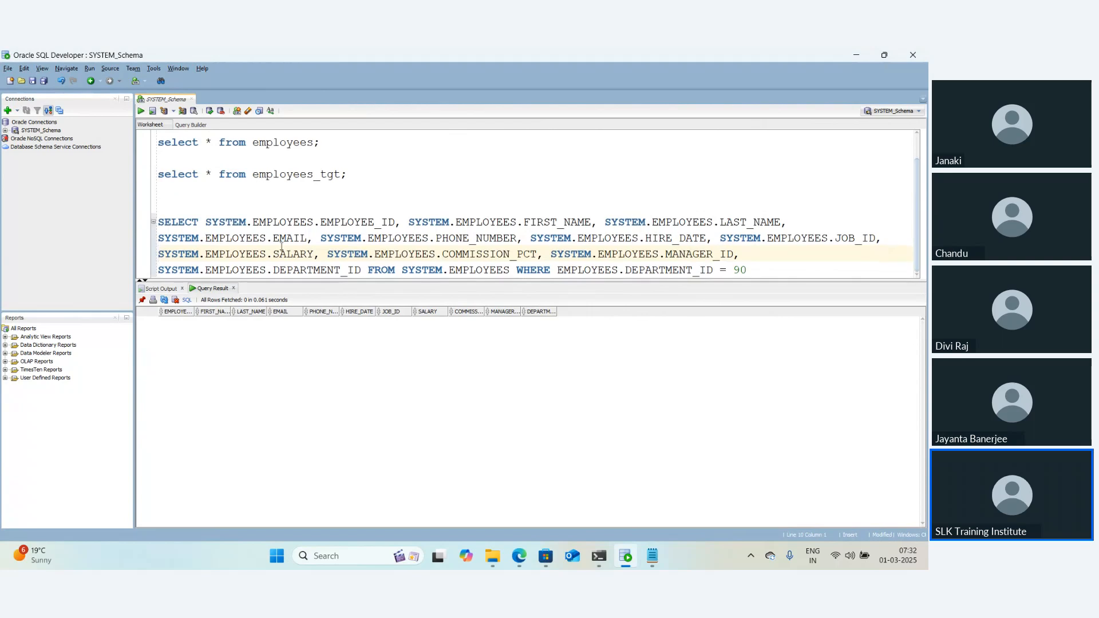
left_click_drag(400, 270, 509, 270)
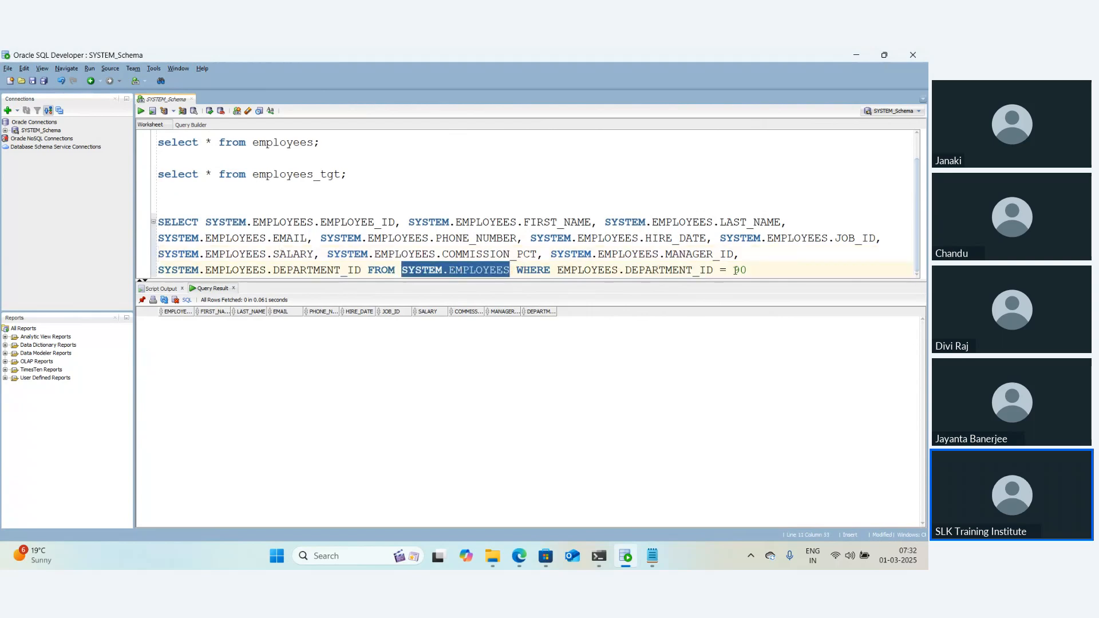
left_click_drag(746, 270, 558, 269)
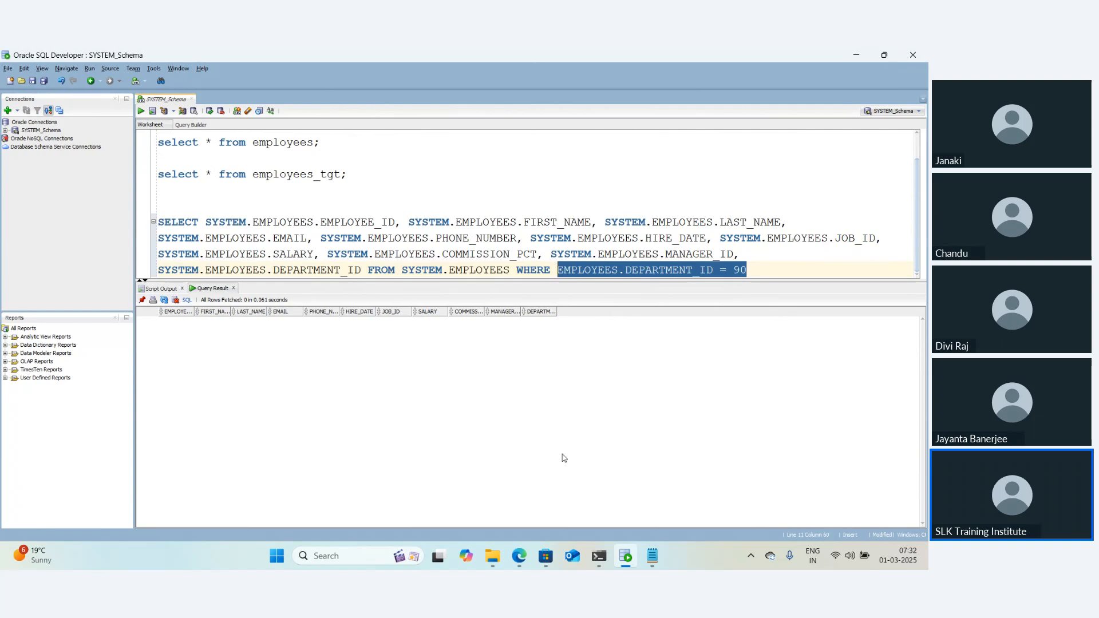
Switch to Informatica Cloud, open the M_SLK18_SourceOptions mapping's Source properties full size, and expand the query options
left_click(519, 556)
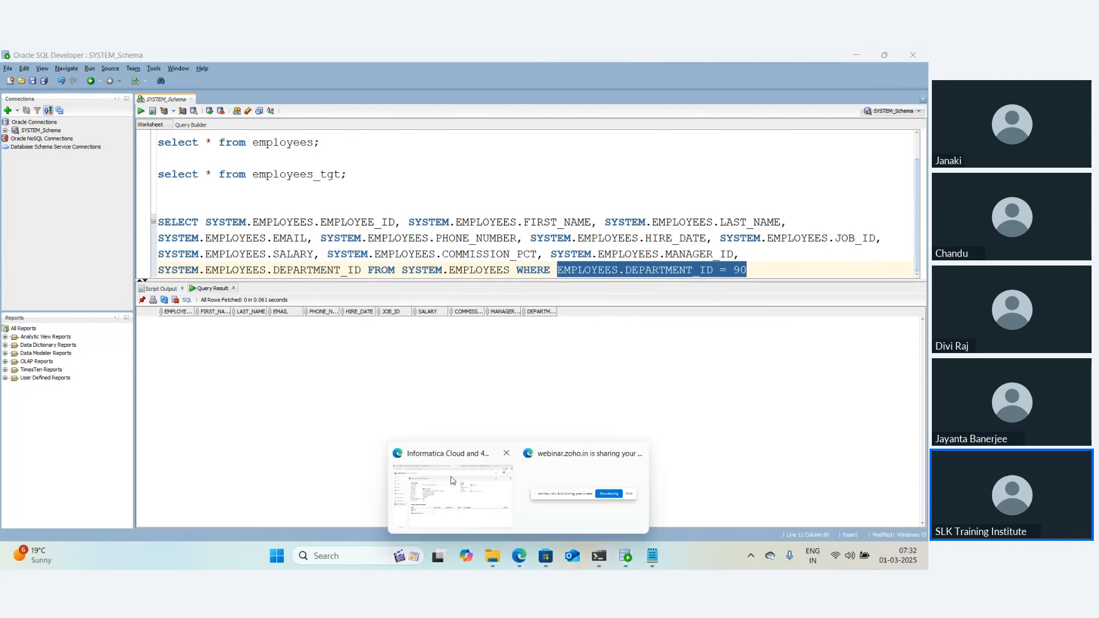
left_click(506, 525)
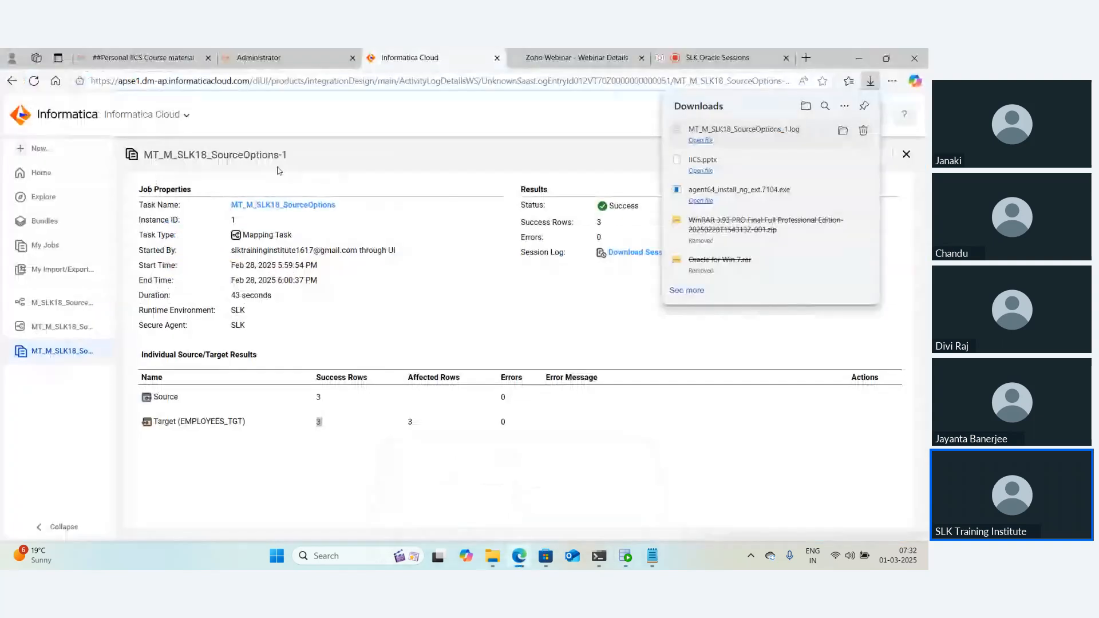
left_click(70, 308)
left_click(322, 275)
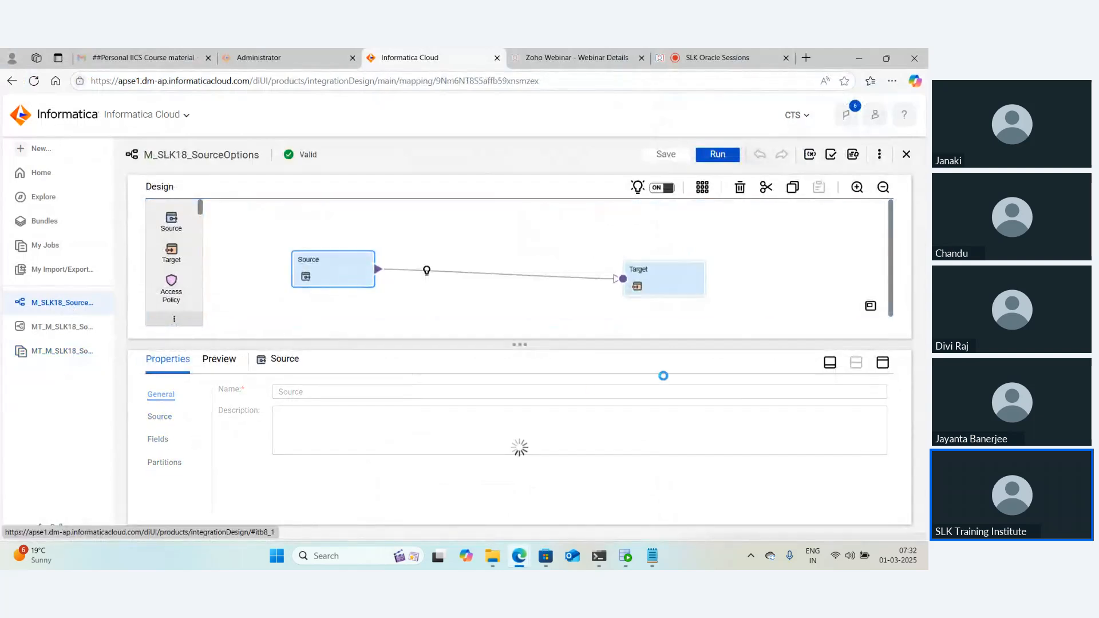
left_click(883, 364)
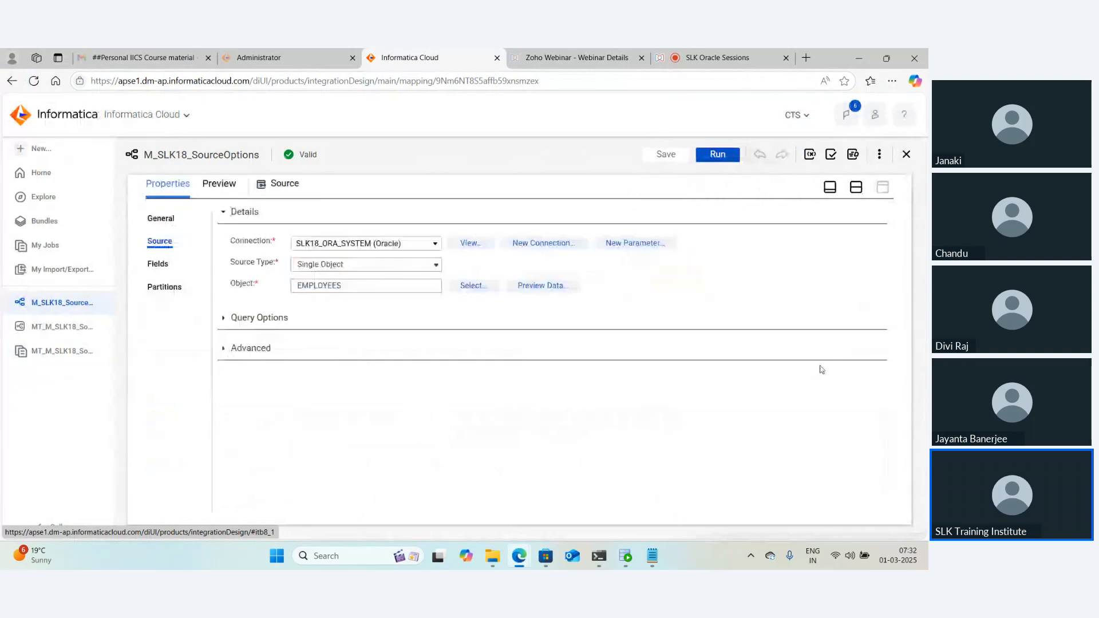
left_click(227, 320)
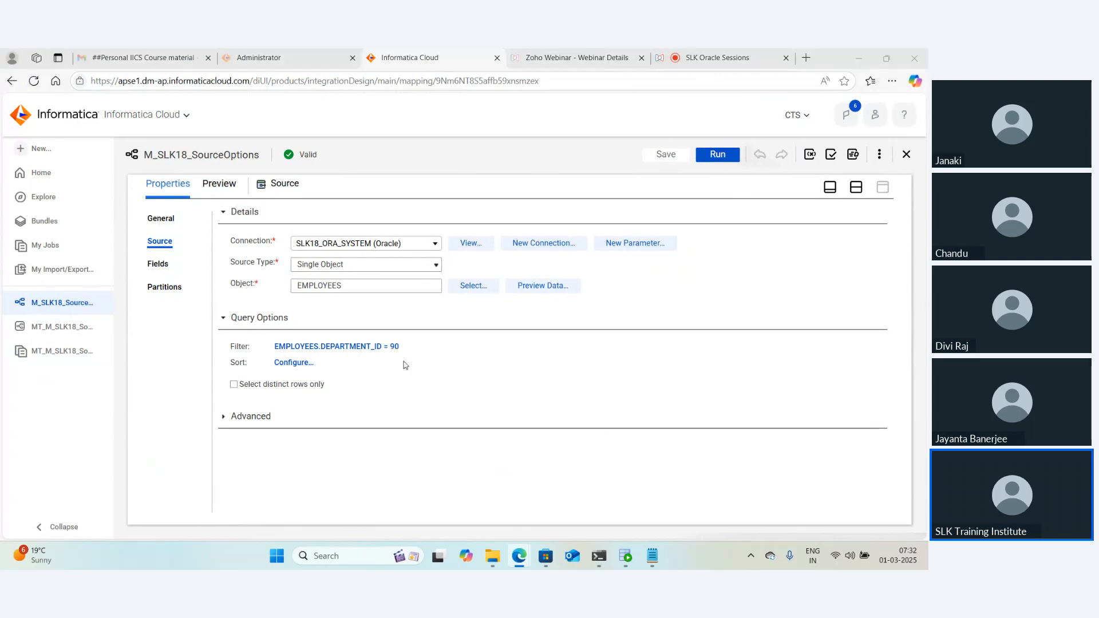
Compare the WHERE clause of the pasted query in SQL Developer with the filter in the mapping's Source query options
key("alt+Tab")
left_click(293, 238)
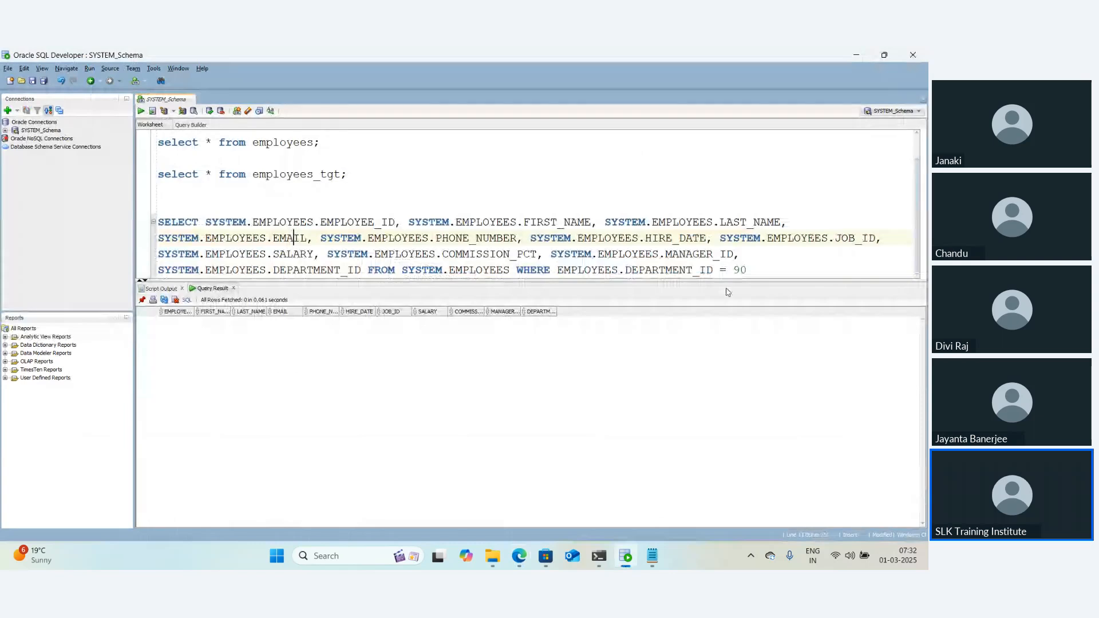
left_click_drag(748, 269, 516, 270)
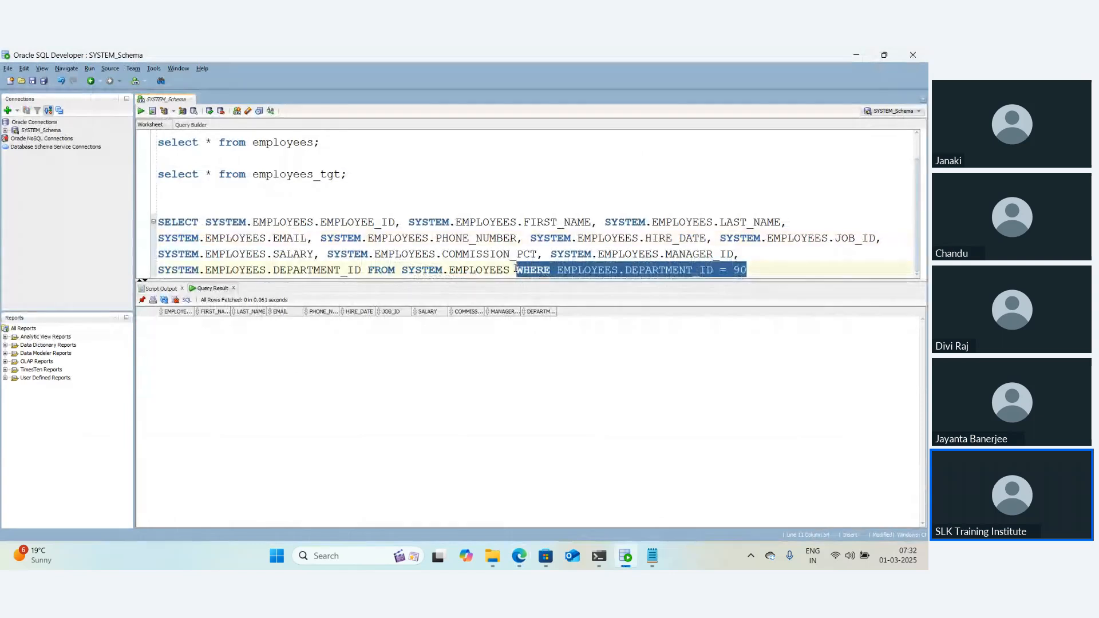
key("alt+Tab")
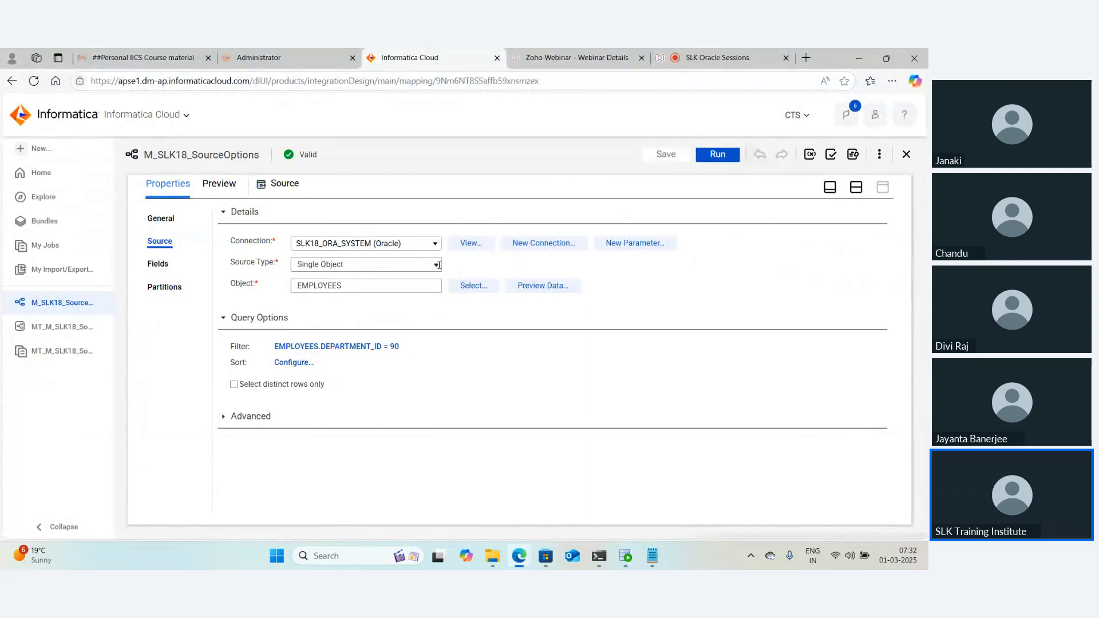
key("alt+Tab")
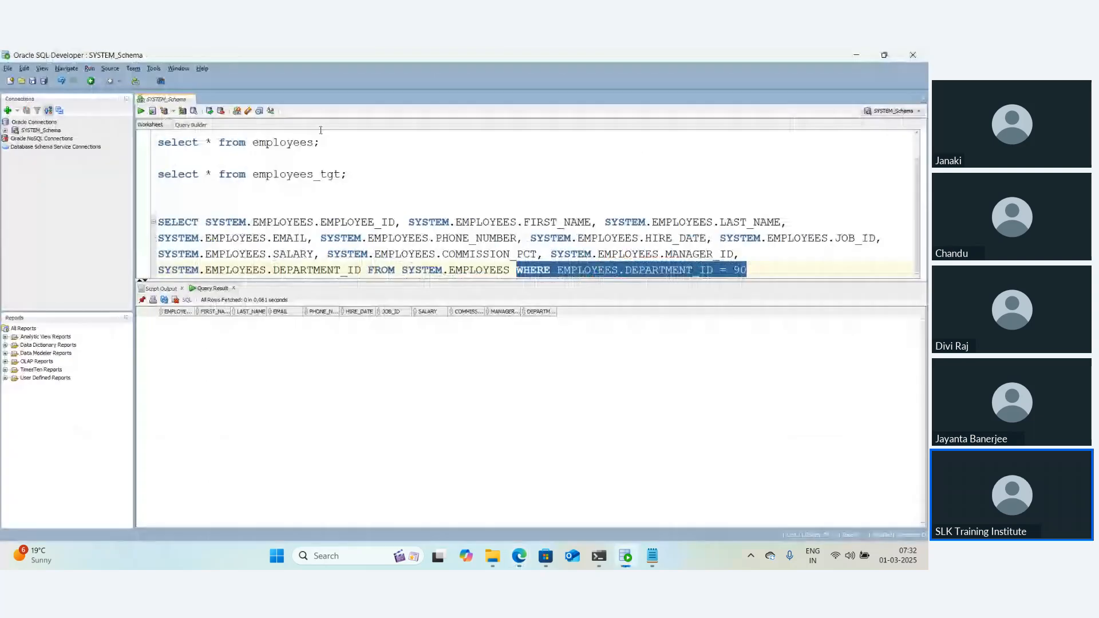
Query all rows of employees_tgt and check the DEPARTMENT_ID values of the loaded rows
left_click(368, 175)
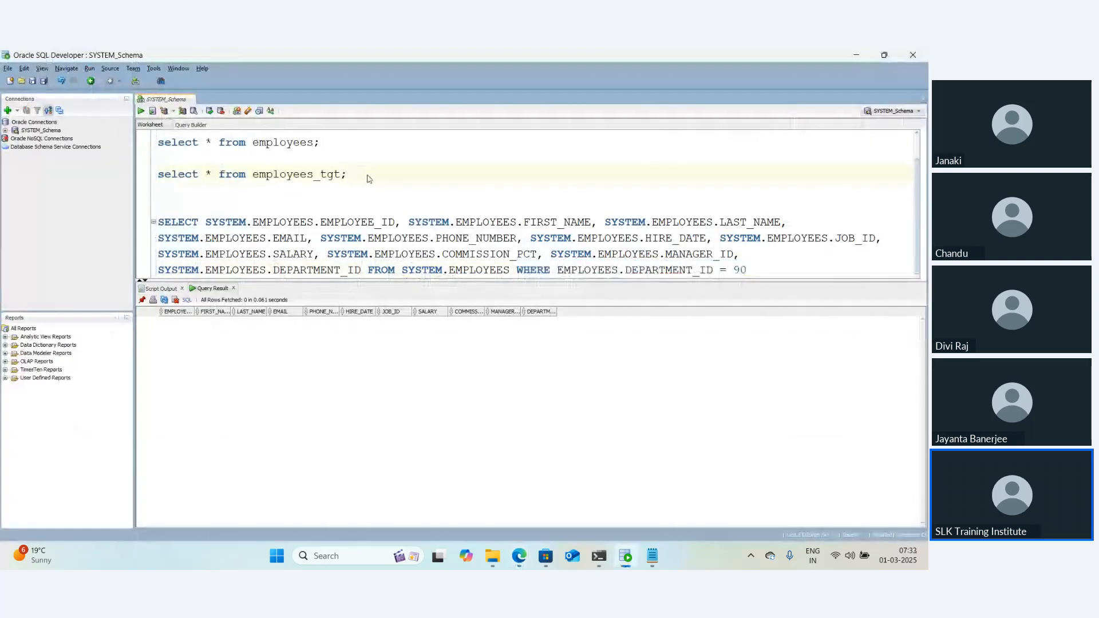
key("ctrl+Return")
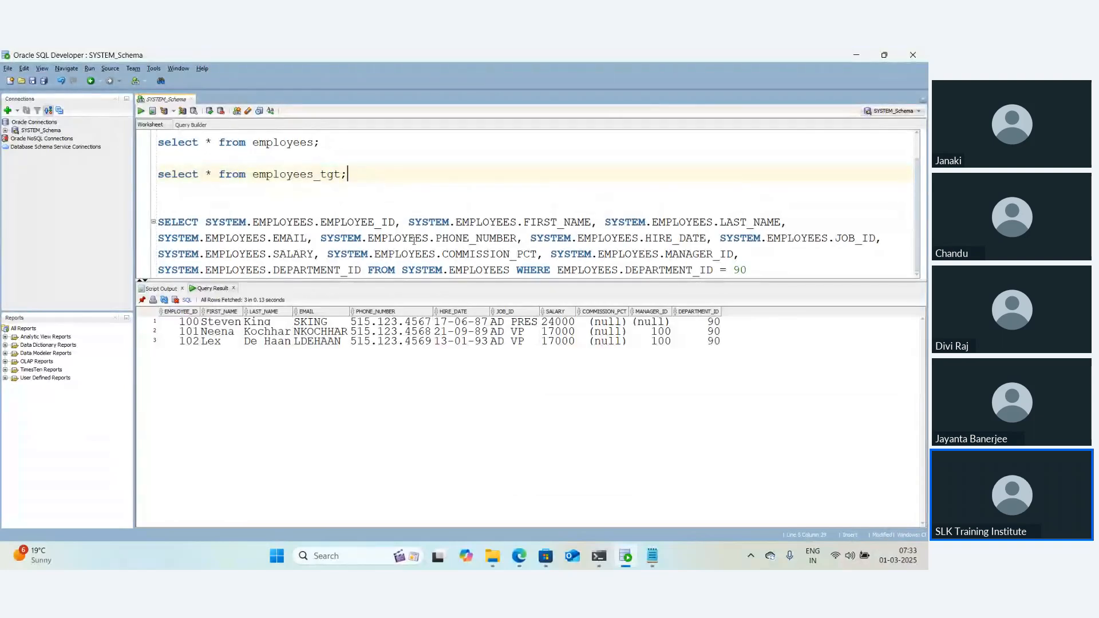
left_click_drag(694, 324, 696, 349)
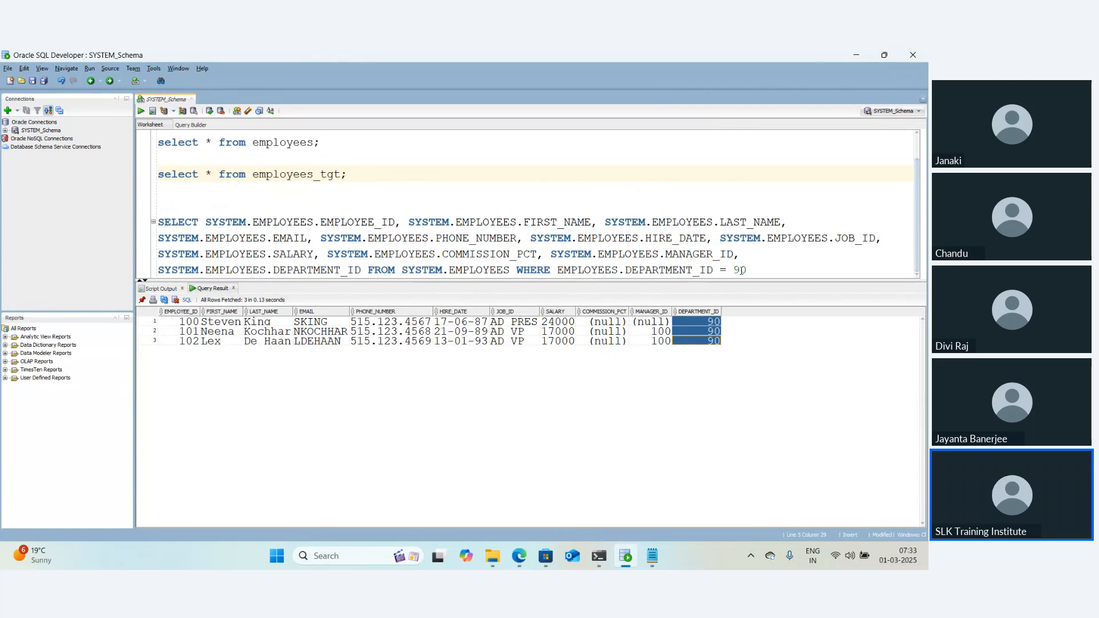
Highlight the pasted query's WHERE clause again and return to the mapping's Source properties in Informatica Cloud
left_click_drag(747, 270, 518, 275)
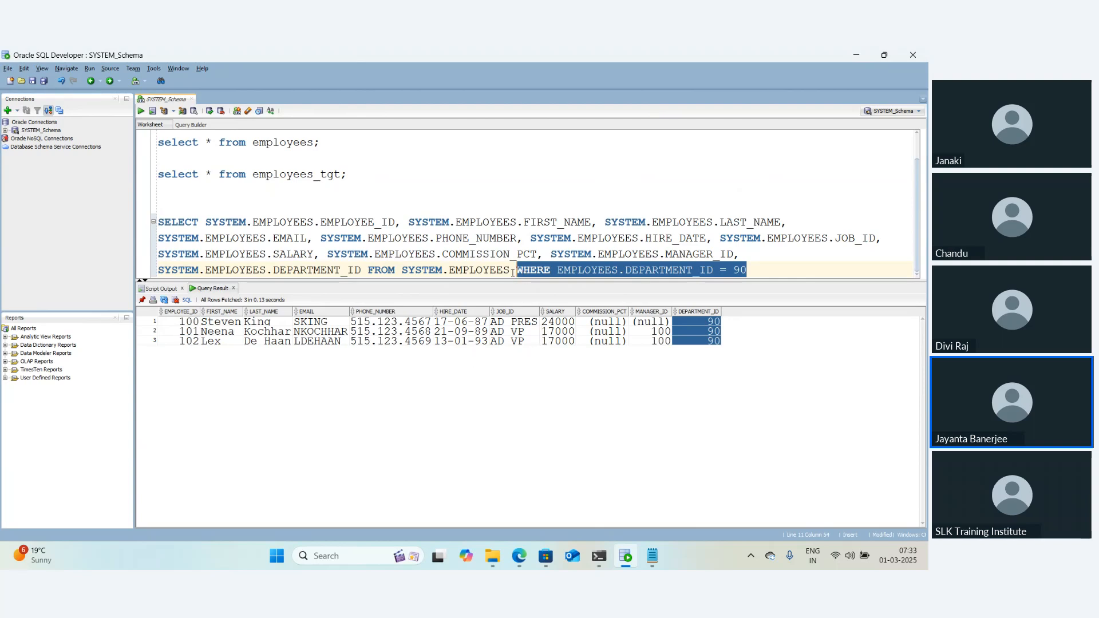
left_click(511, 271)
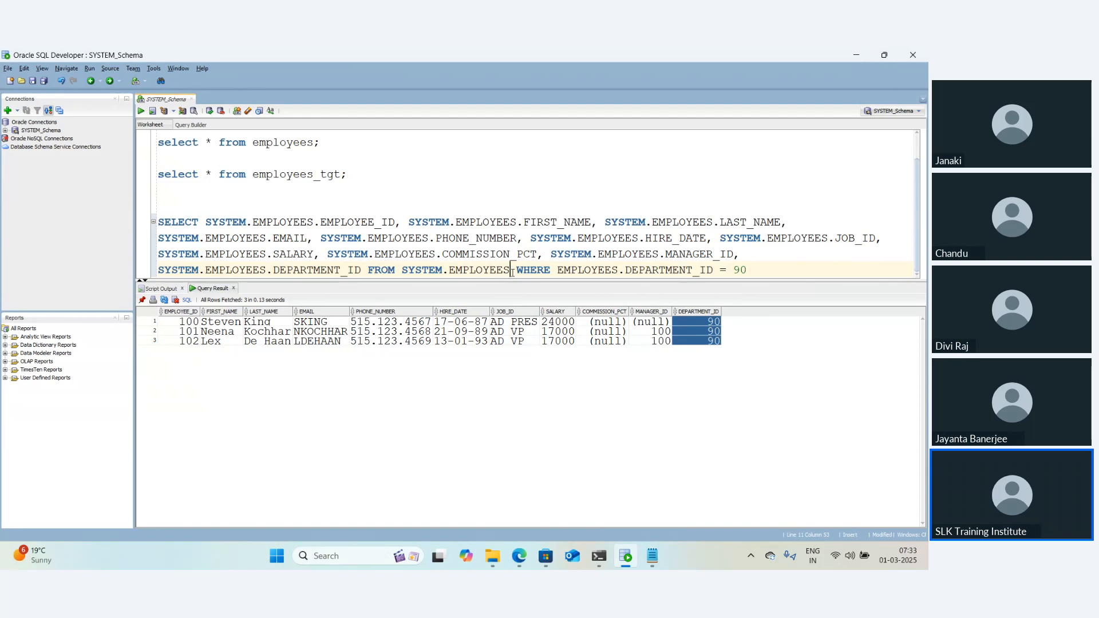
key("alt+Tab")
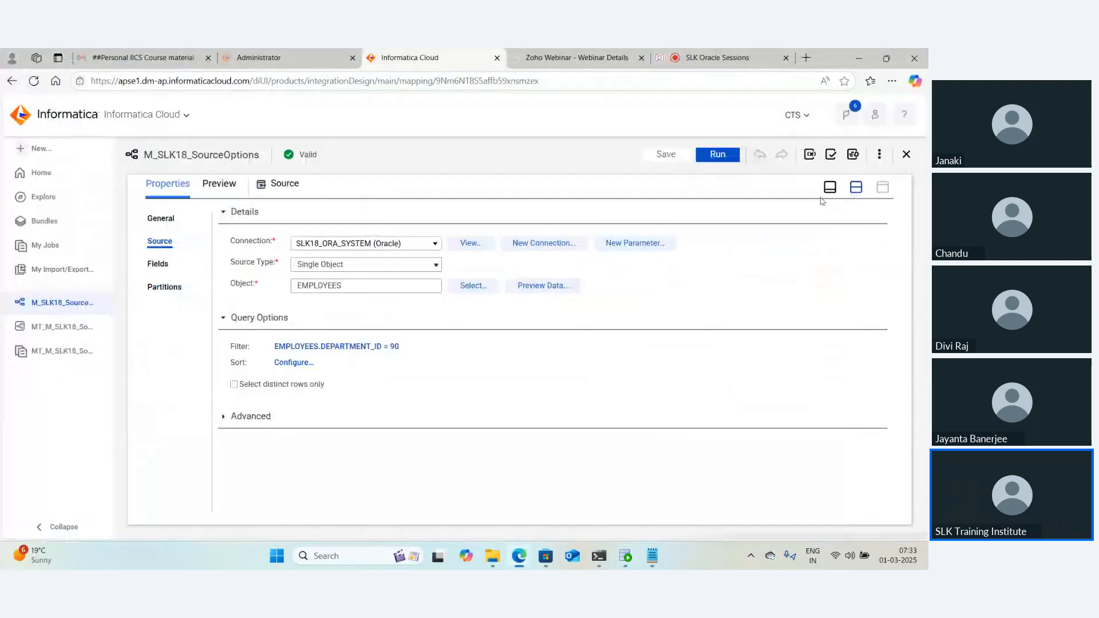
Restore the split design view, reposition the Target, and add a second source and target to the mapping, linking Source1 to Target1
left_click(855, 187)
left_click_drag(664, 280, 667, 222)
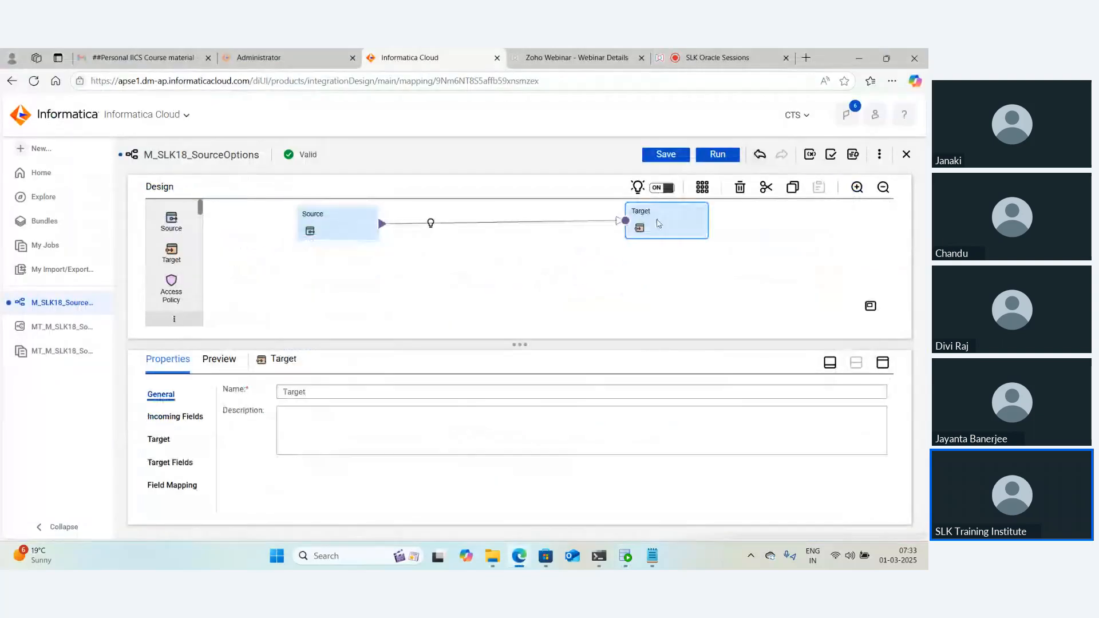
left_click_drag(171, 221, 292, 258)
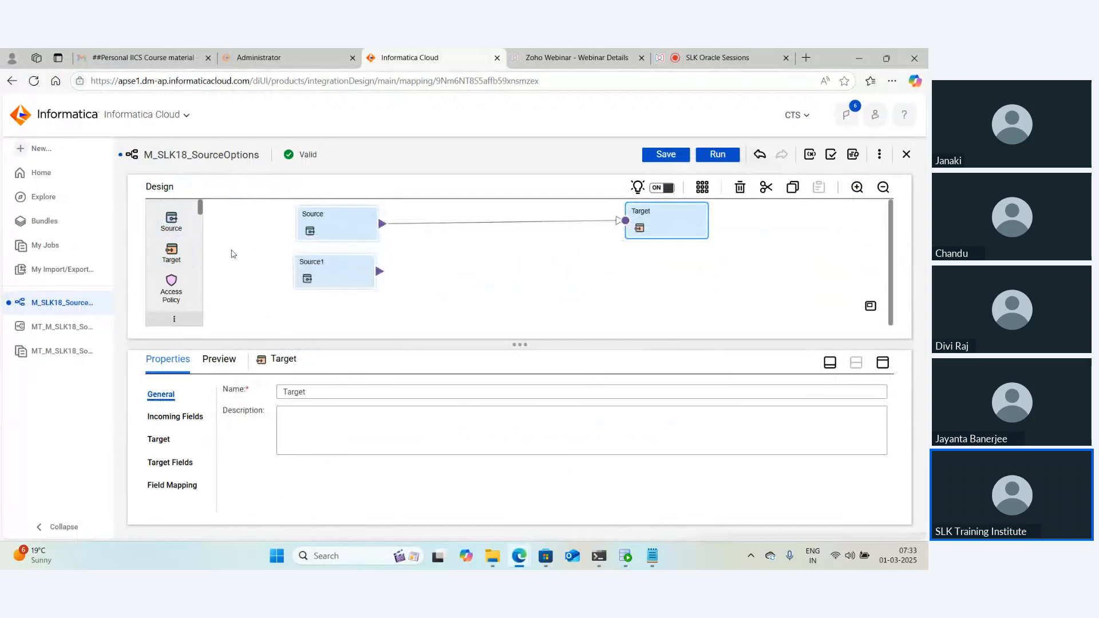
left_click_drag(171, 252, 627, 269)
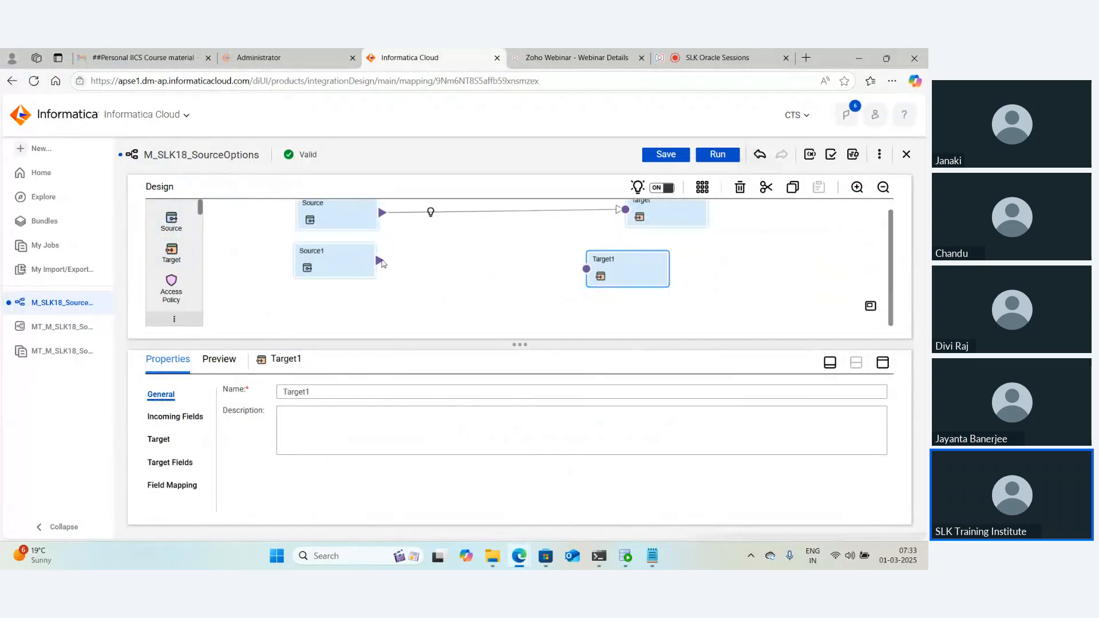
left_click_drag(380, 261, 586, 269)
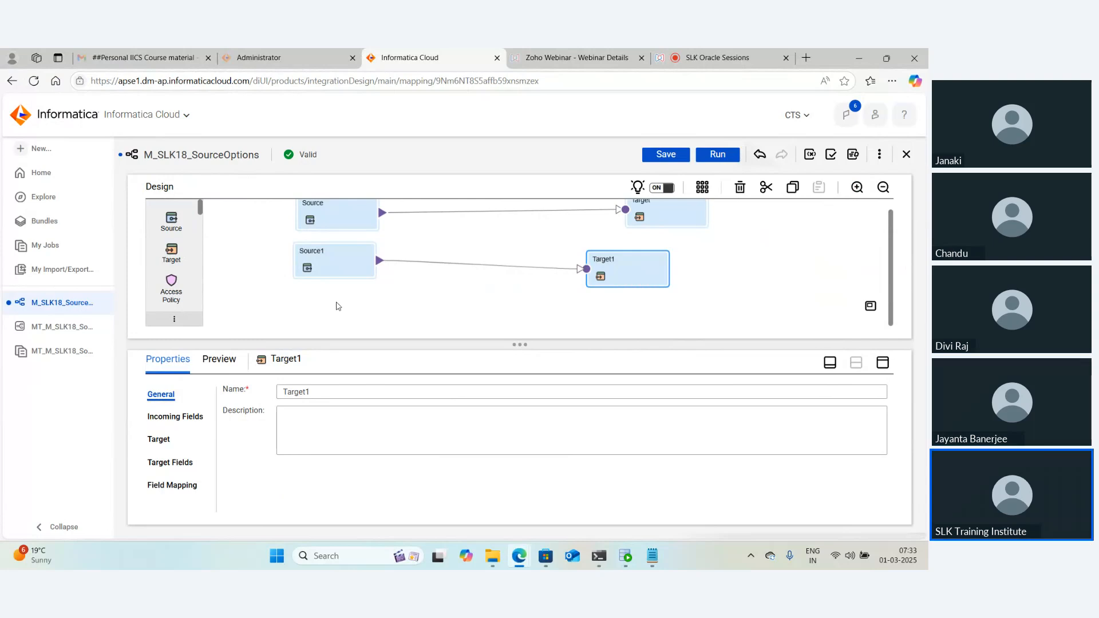
Select the Source1-to-Target1 flow, then examine the mapping's additional actions, including Flow Run Order, and the list of available transformations
left_click(320, 265)
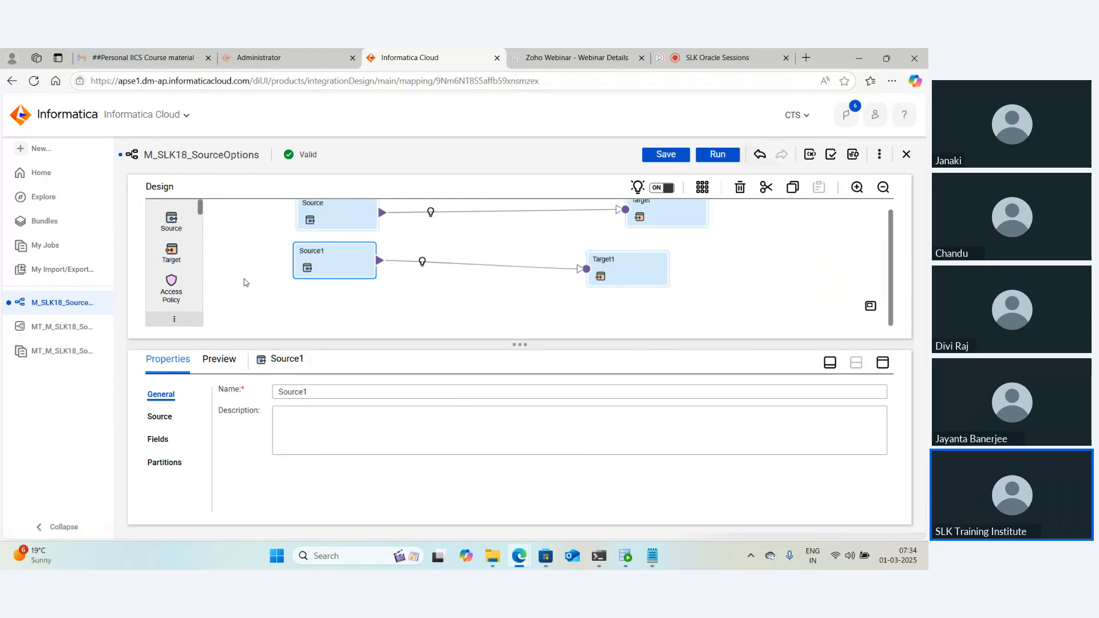
left_click(261, 275)
left_click_drag(260, 264, 681, 288)
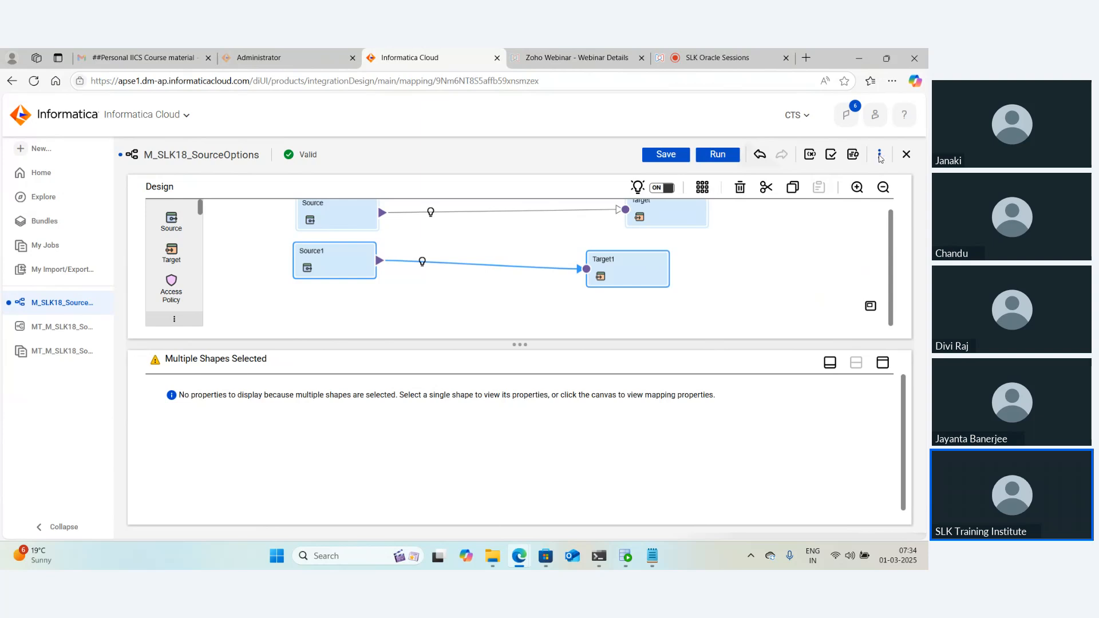
left_click(879, 155)
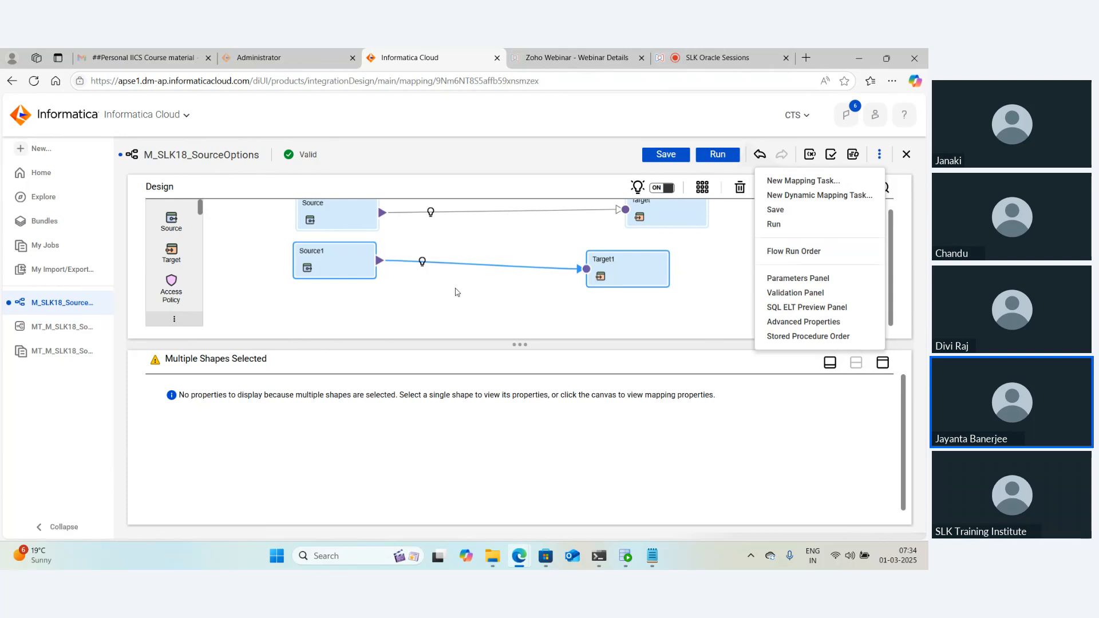
left_click(456, 292)
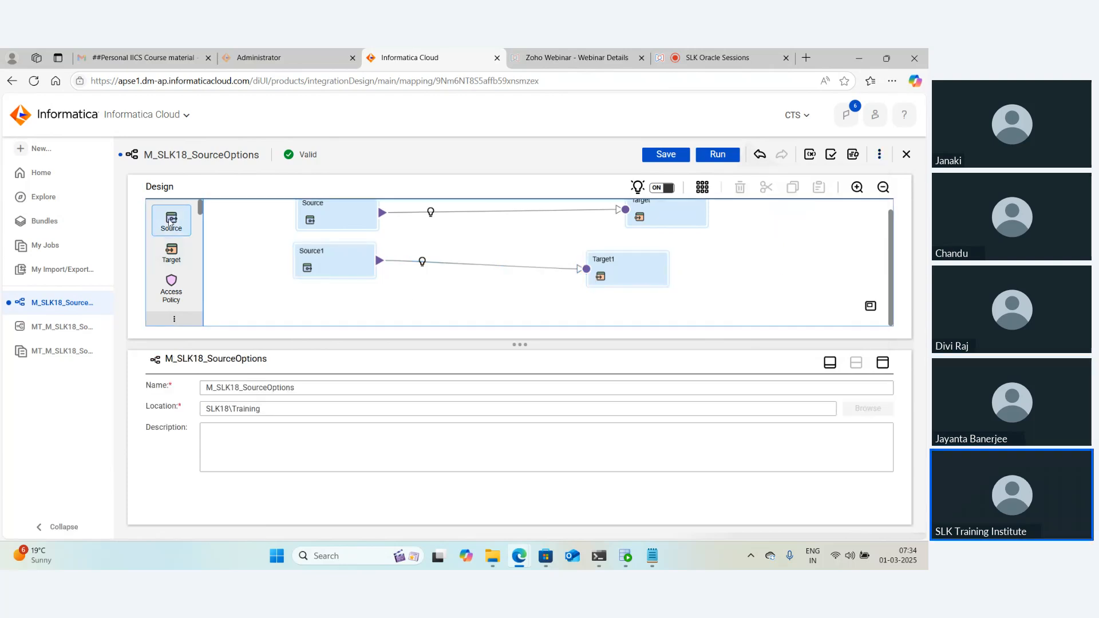
scroll(171, 261, "down", 2)
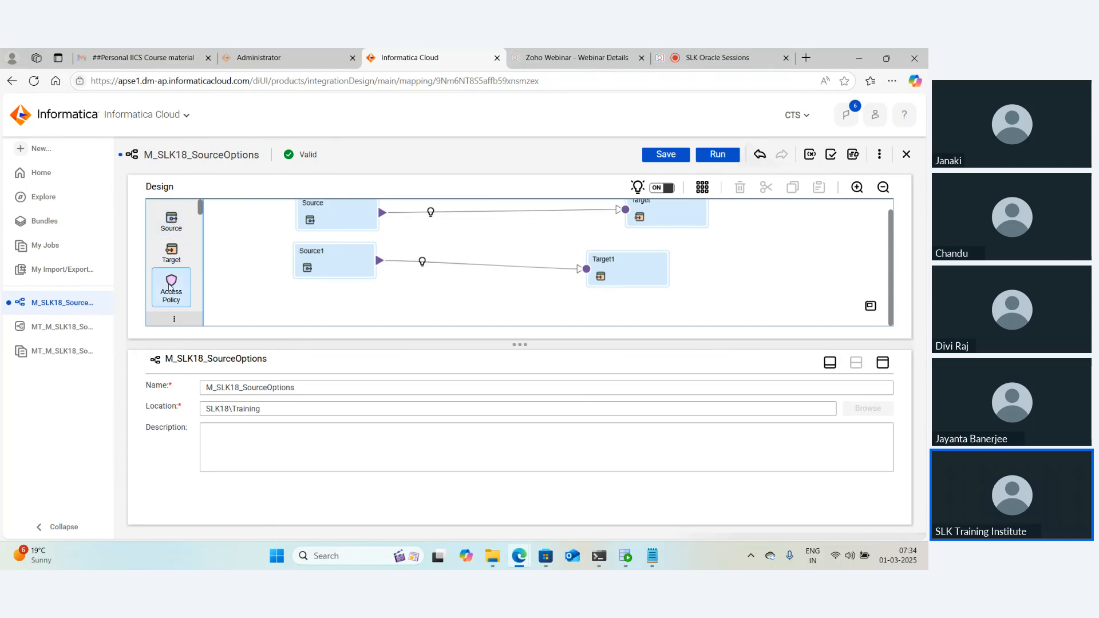
scroll(171, 262, "down", 8)
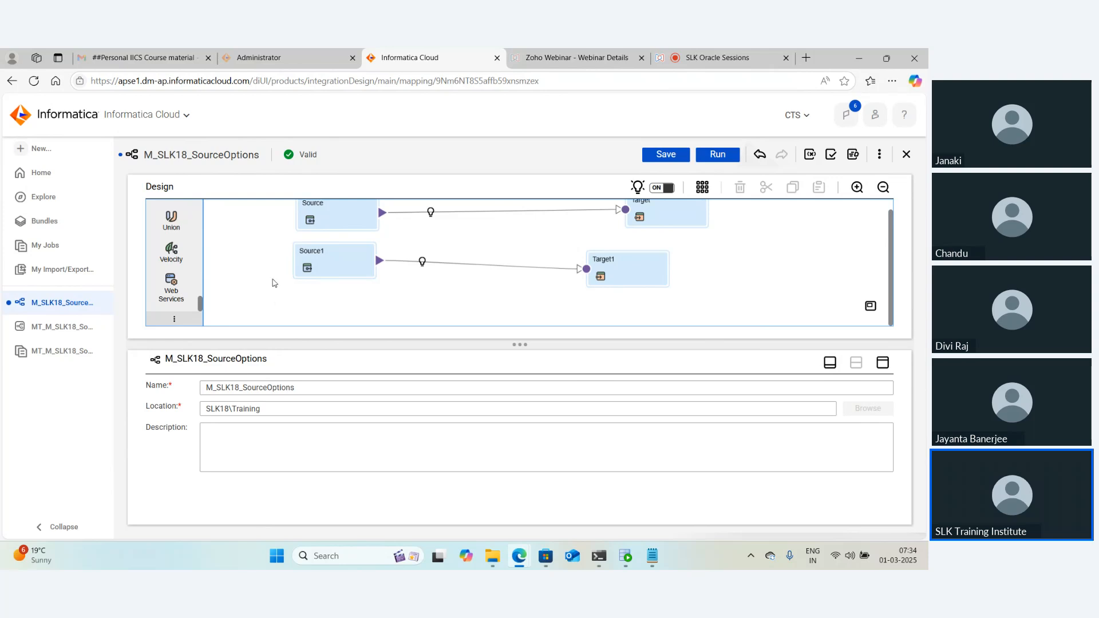
Delete Source1 and Target1 from the mapping, check its additional actions again, and save it
left_click_drag(270, 265, 647, 280)
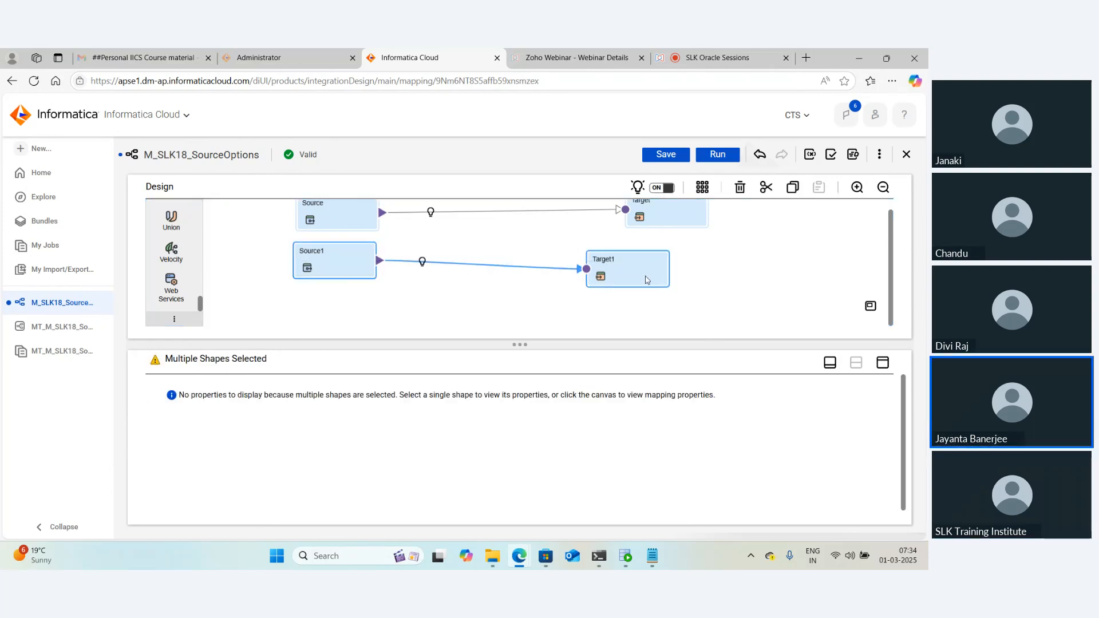
key("Delete")
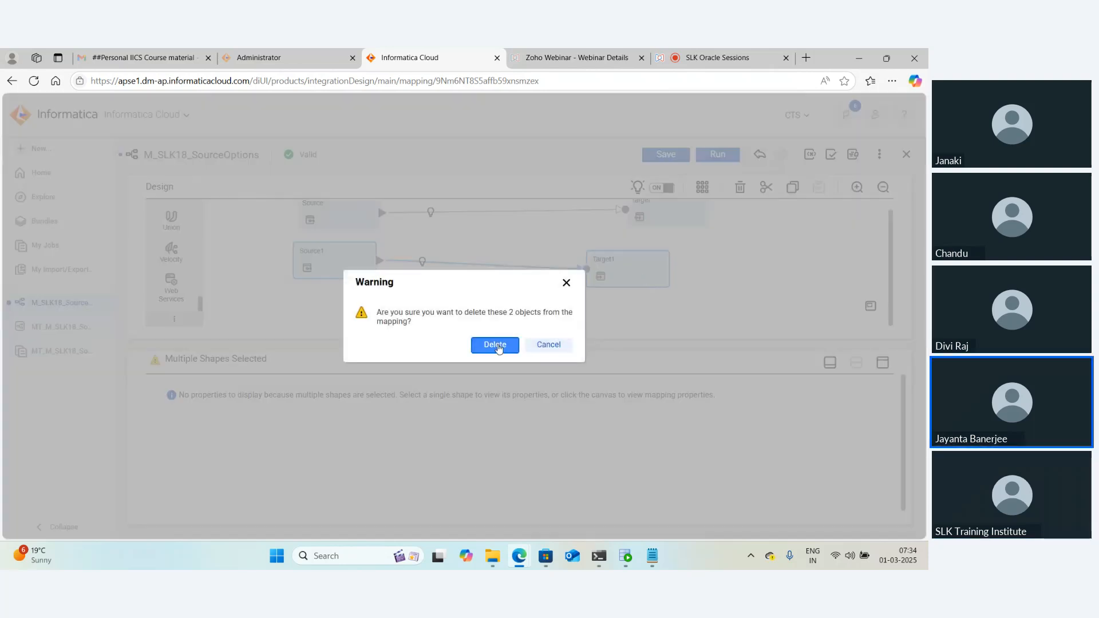
left_click(496, 345)
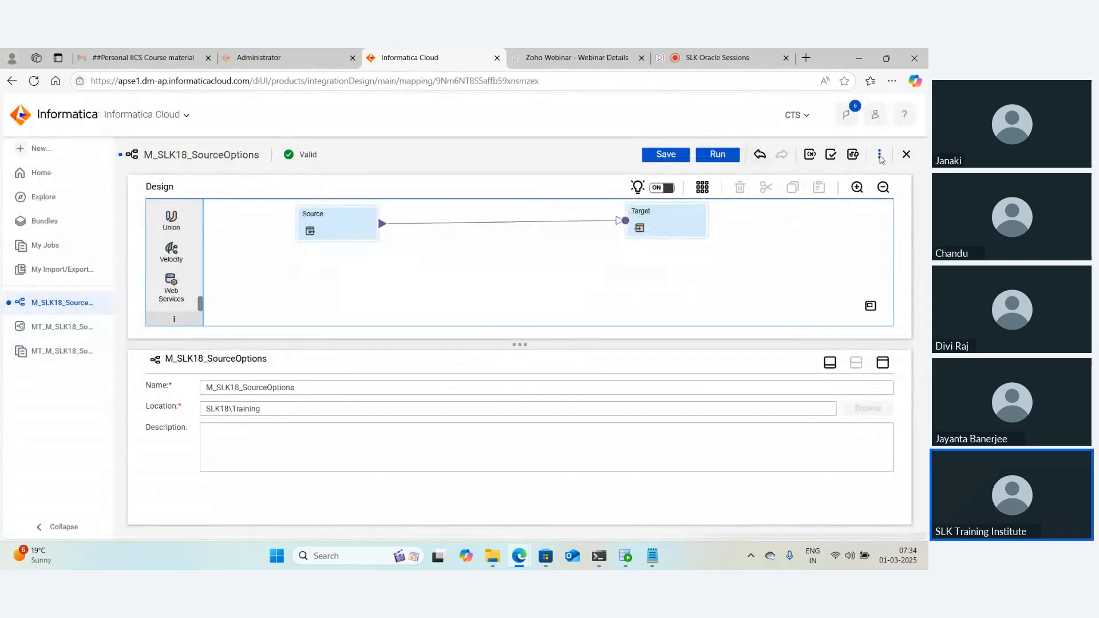
left_click(880, 155)
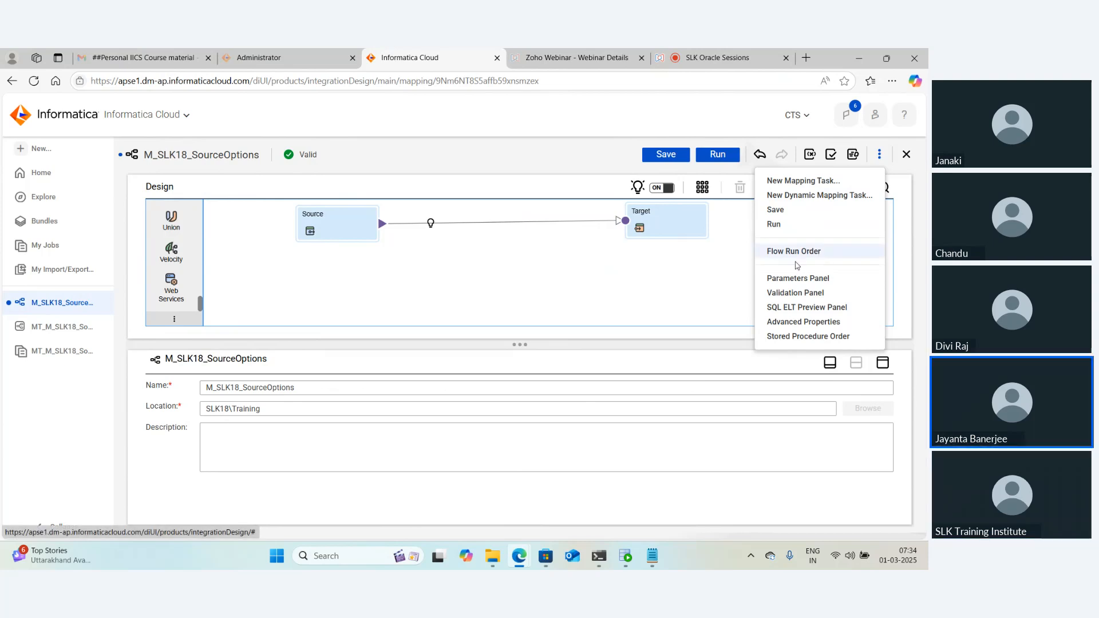
left_click(596, 278)
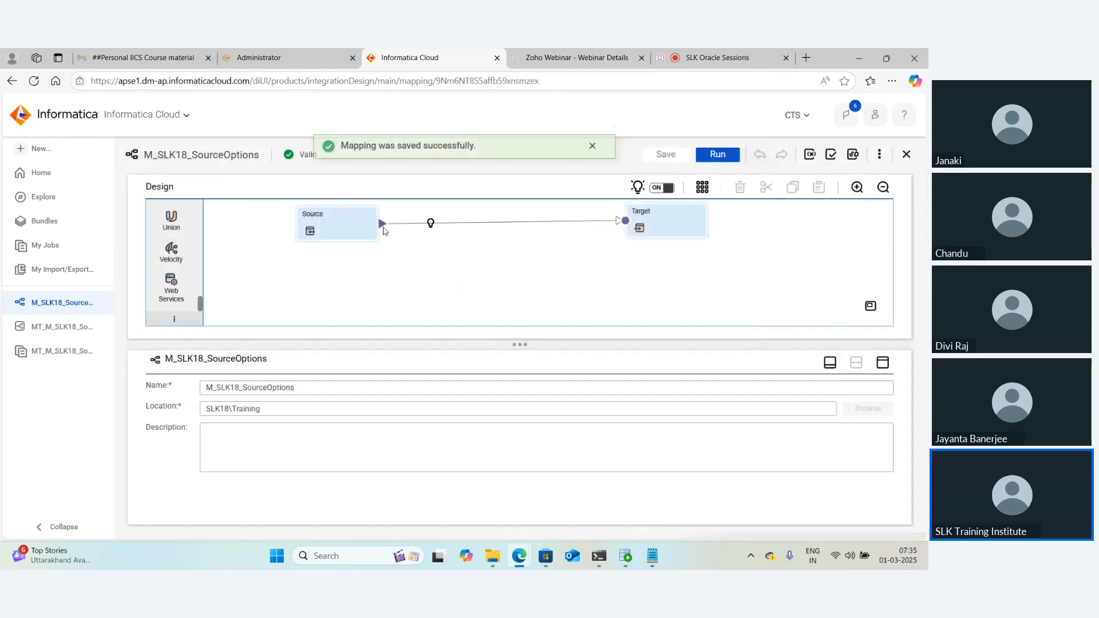
Open the sort configuration in the Source transformation's query options
left_click(351, 228)
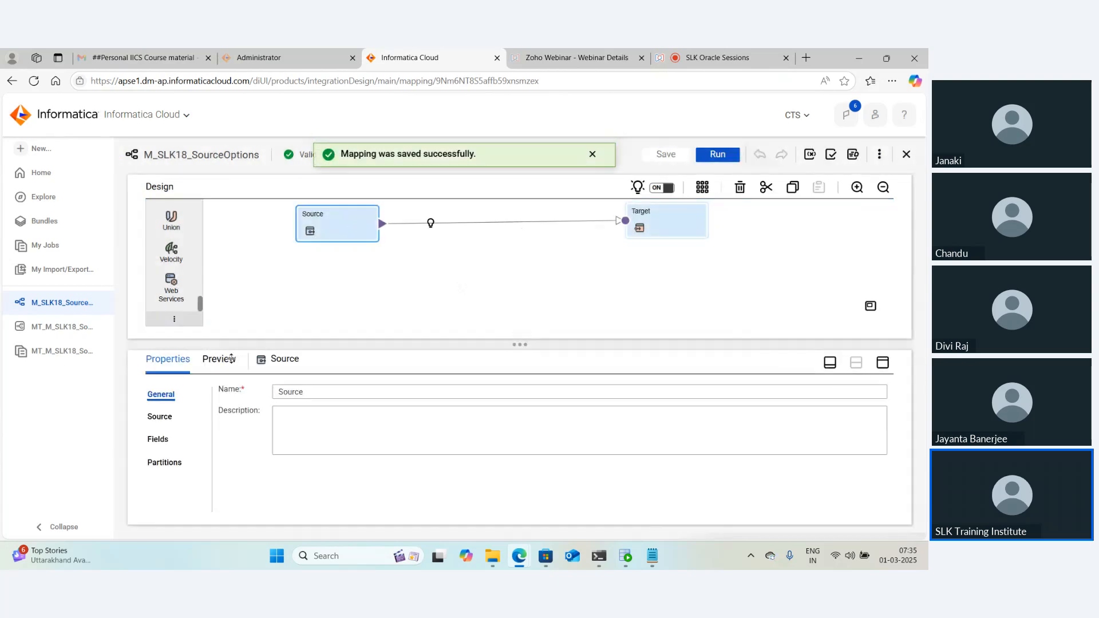
left_click(159, 417)
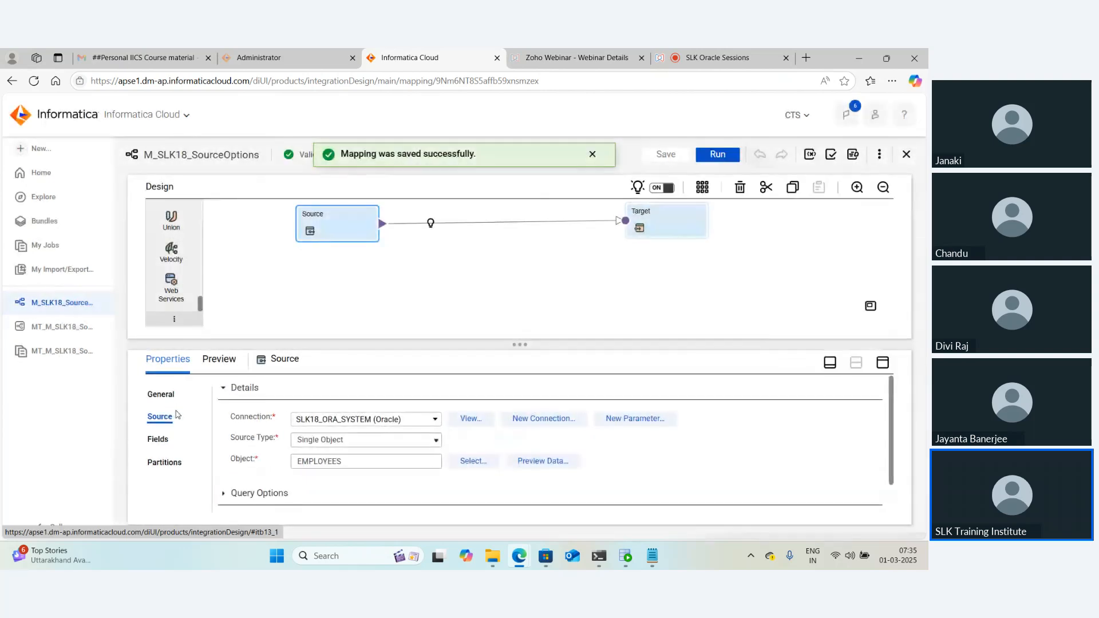
scroll(176, 414, "down", 1)
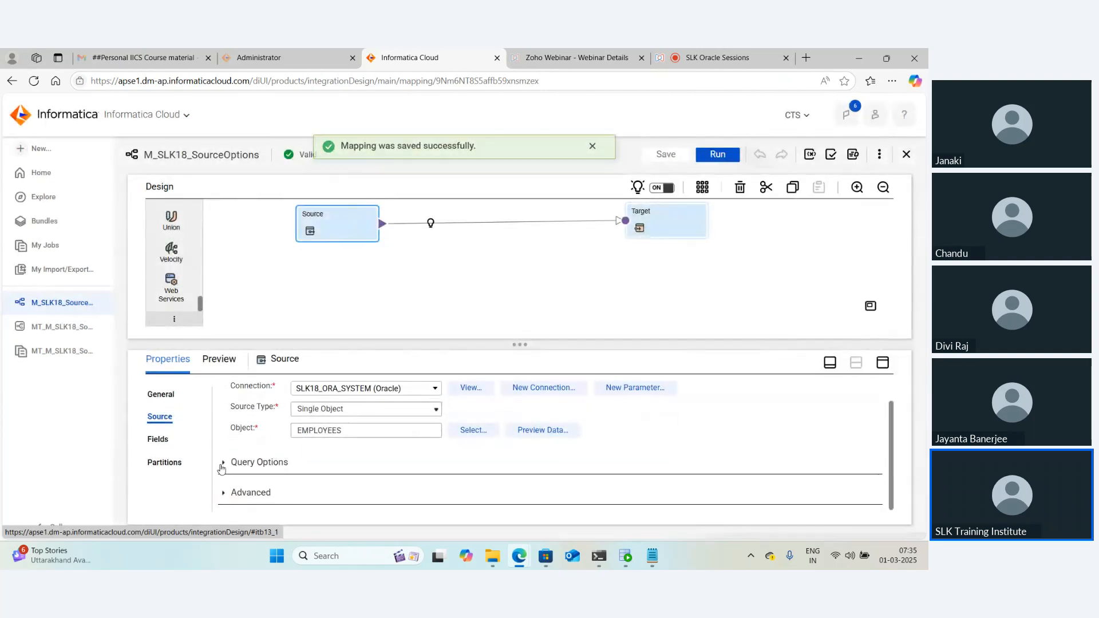
left_click(223, 462)
scroll(344, 409, "down", 1)
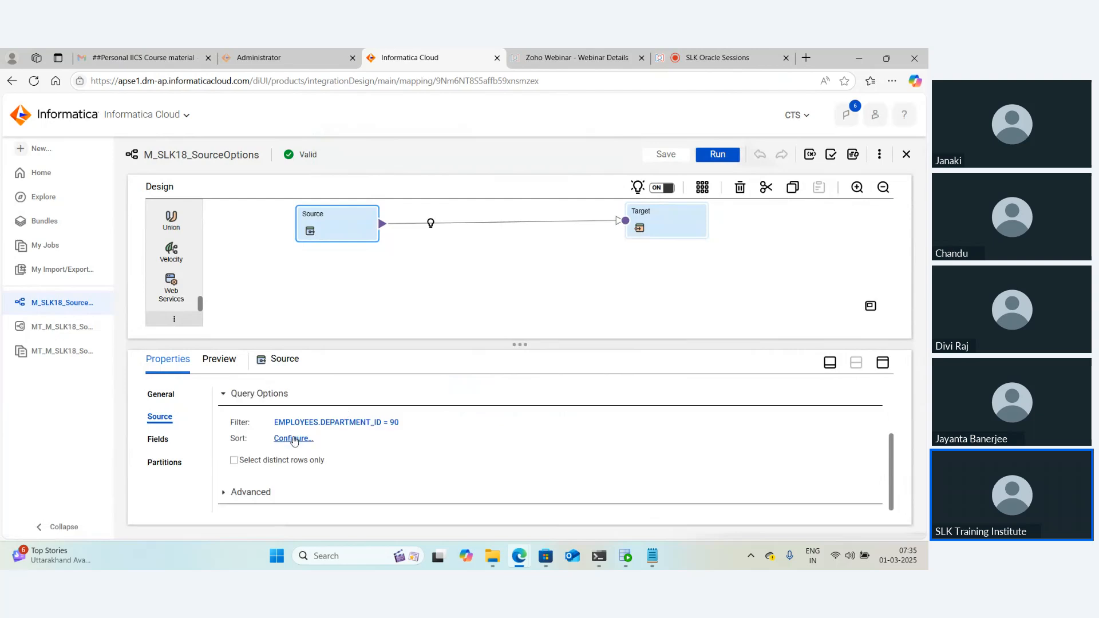
left_click(283, 439)
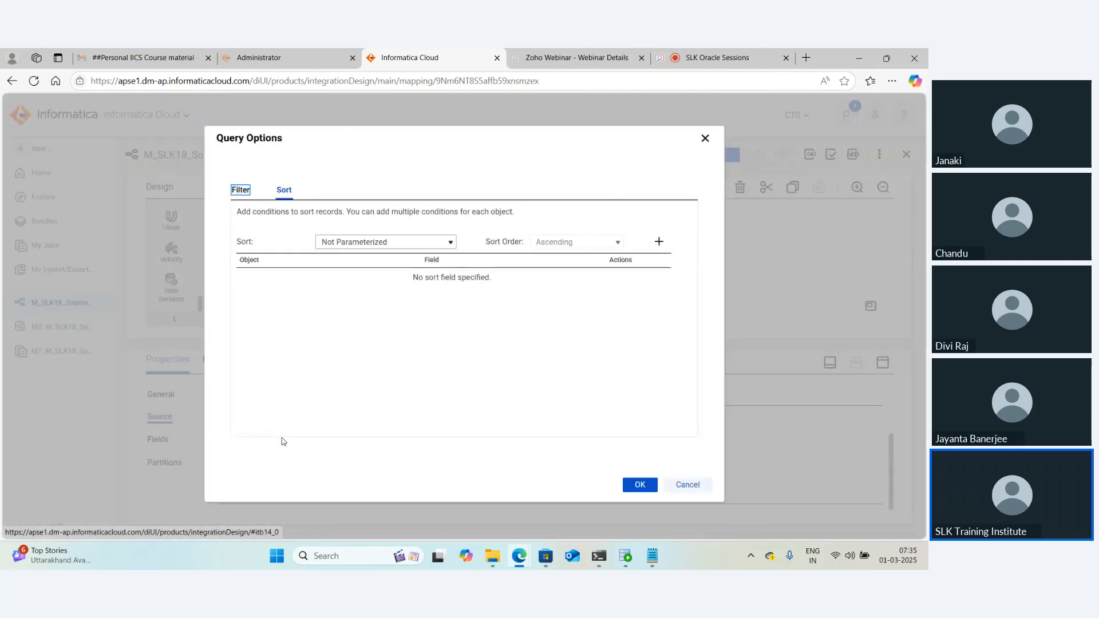
Add a Not Parameterized sort condition on the DEPARTMENT_ID field of the EMPLOYEES object
left_click(372, 245)
left_click(372, 246)
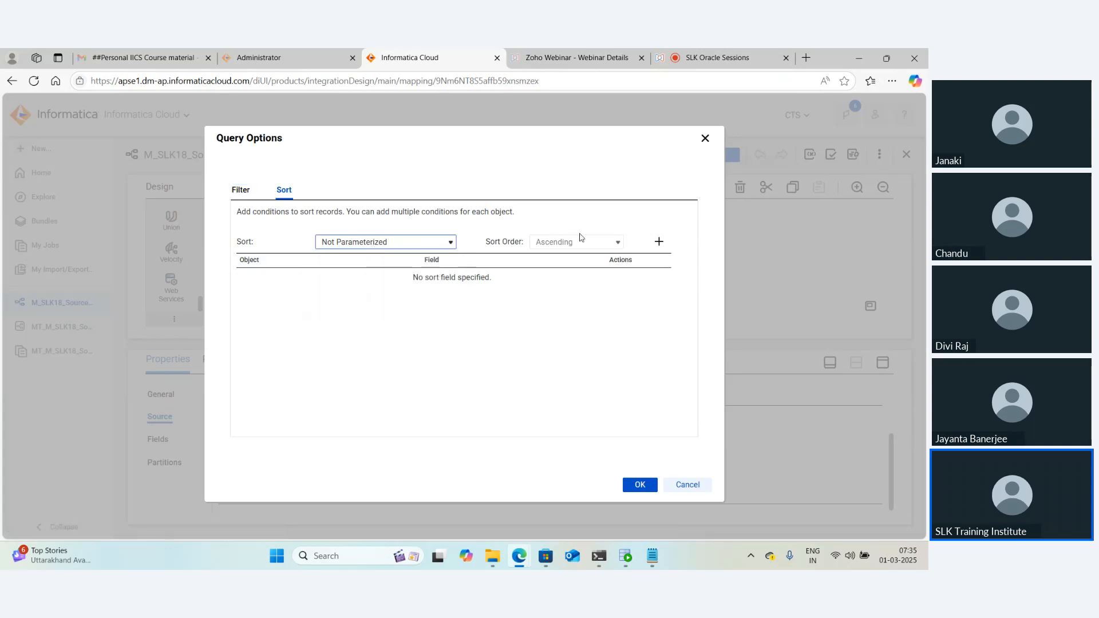
left_click(659, 242)
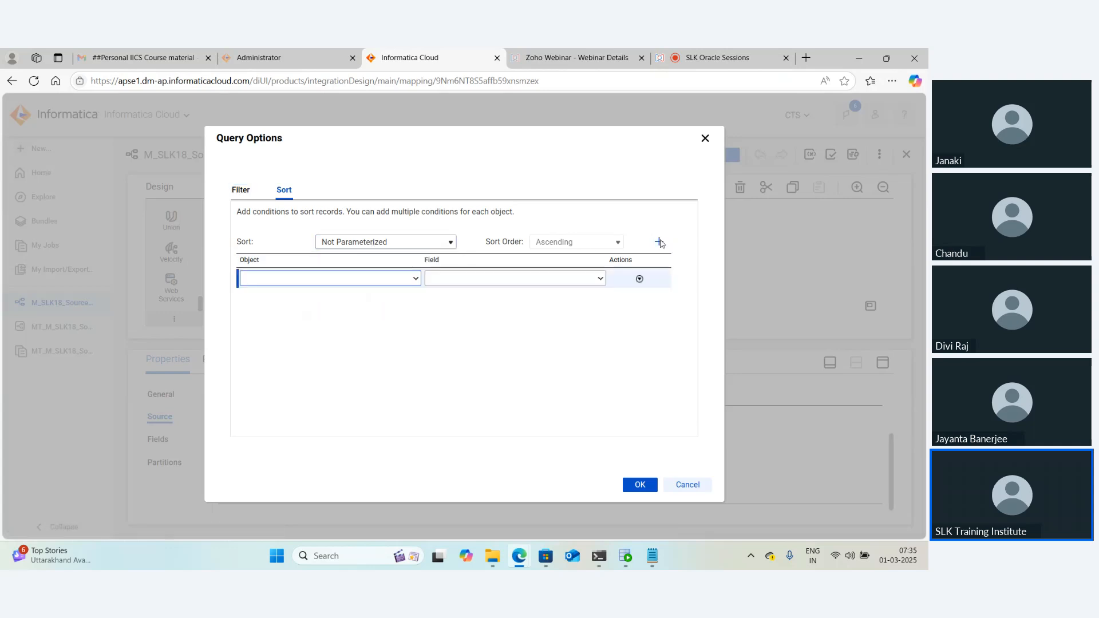
left_click(299, 285)
left_click(299, 310)
left_click(461, 280)
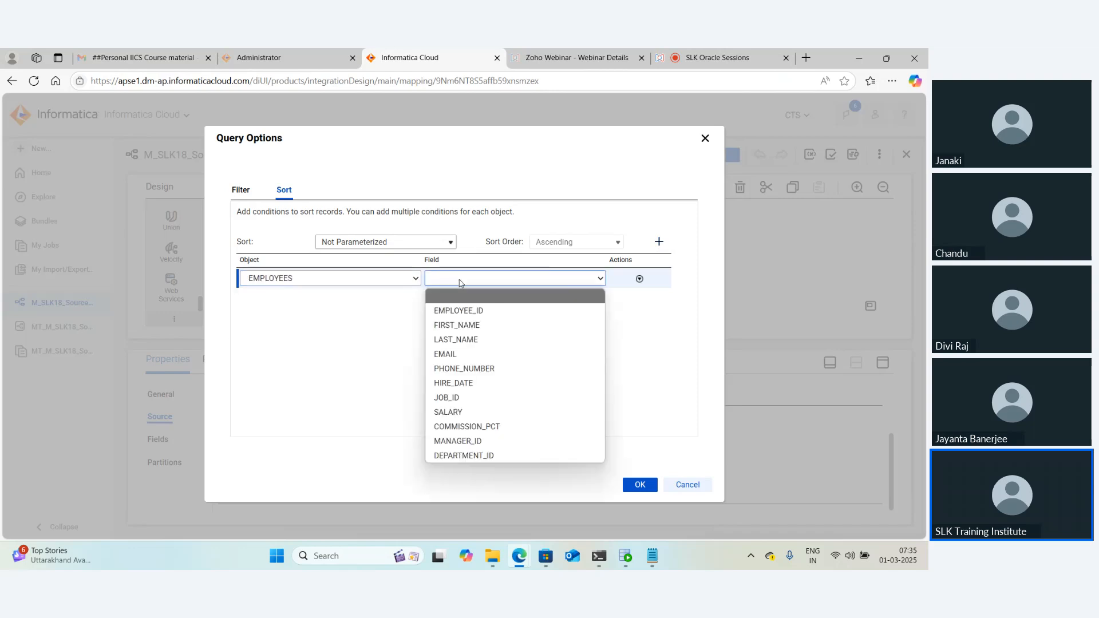
left_click(466, 456)
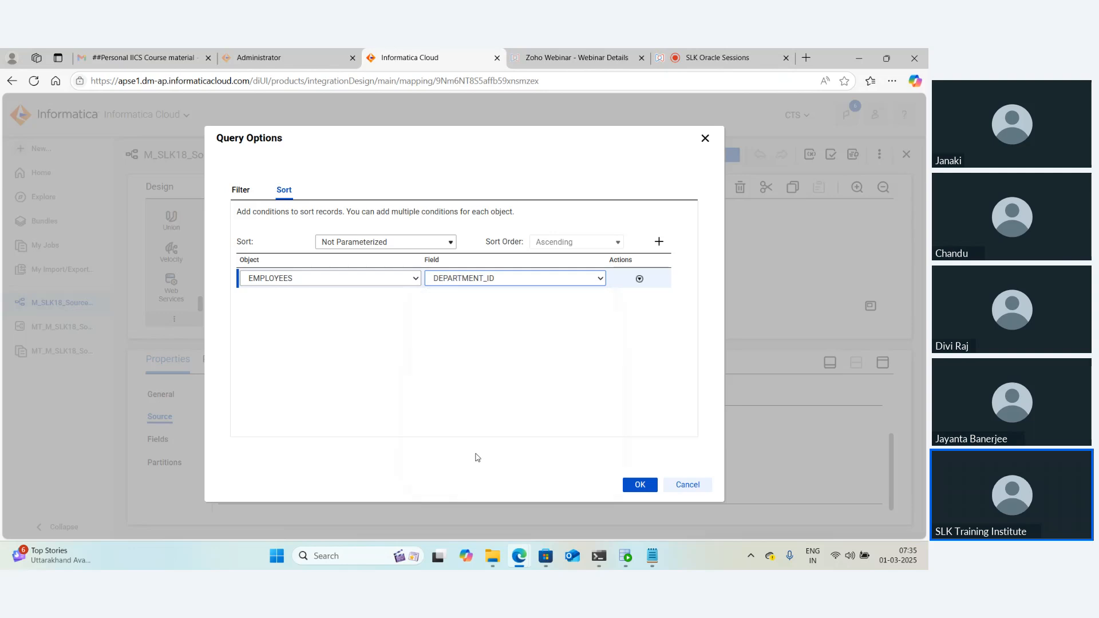
Check the reorder and remove actions offered for the DEPARTMENT_ID sort condition, and apply the sort to the Source
left_click(640, 279)
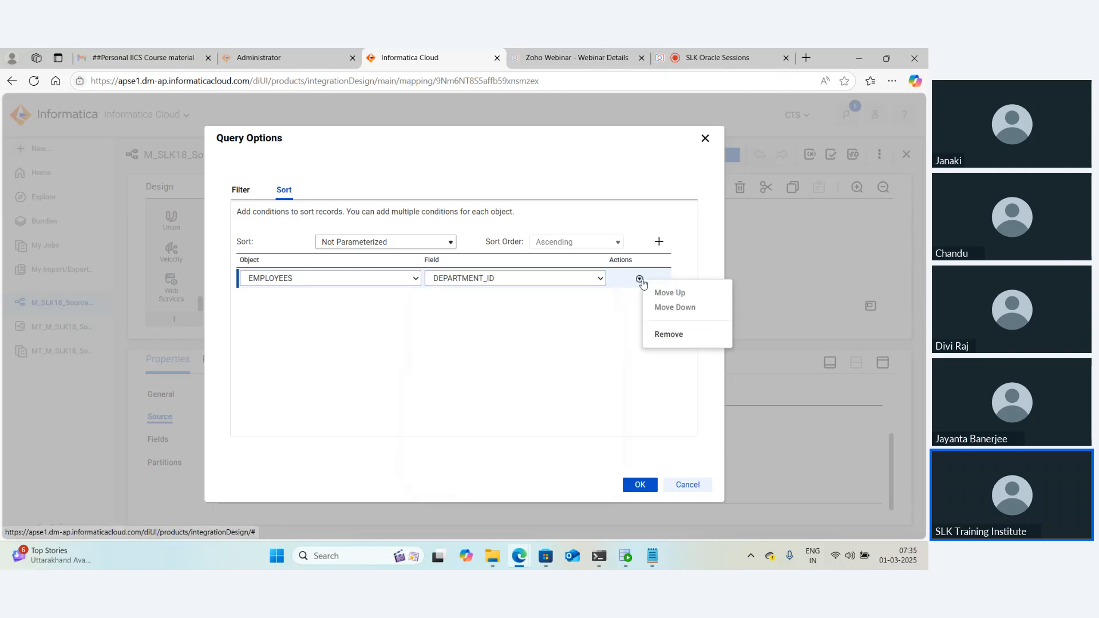
left_click(583, 329)
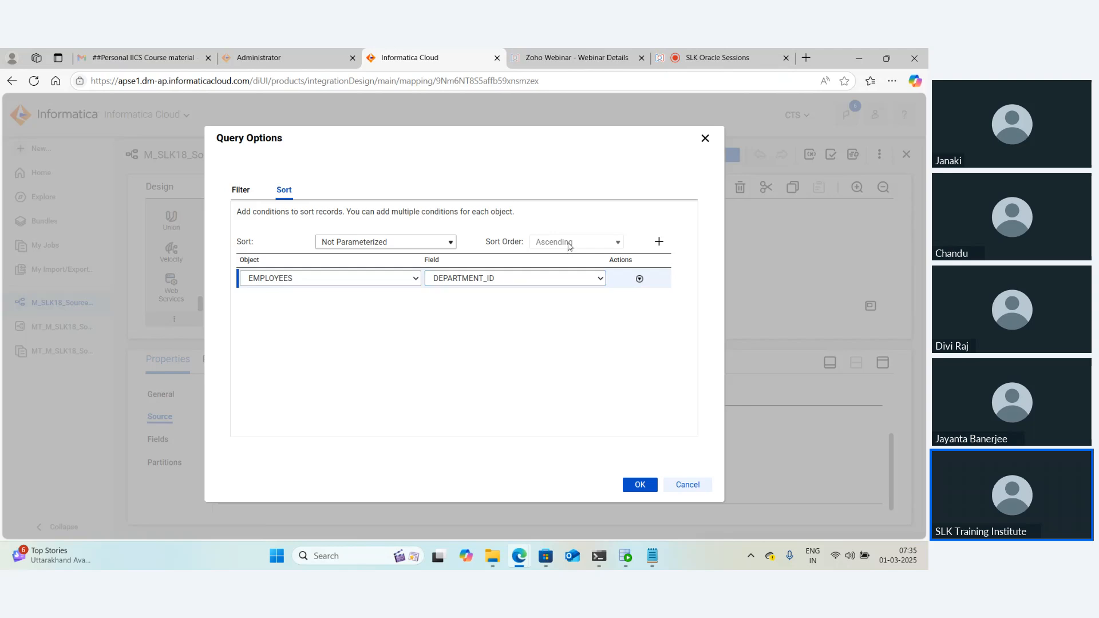
left_click(639, 280)
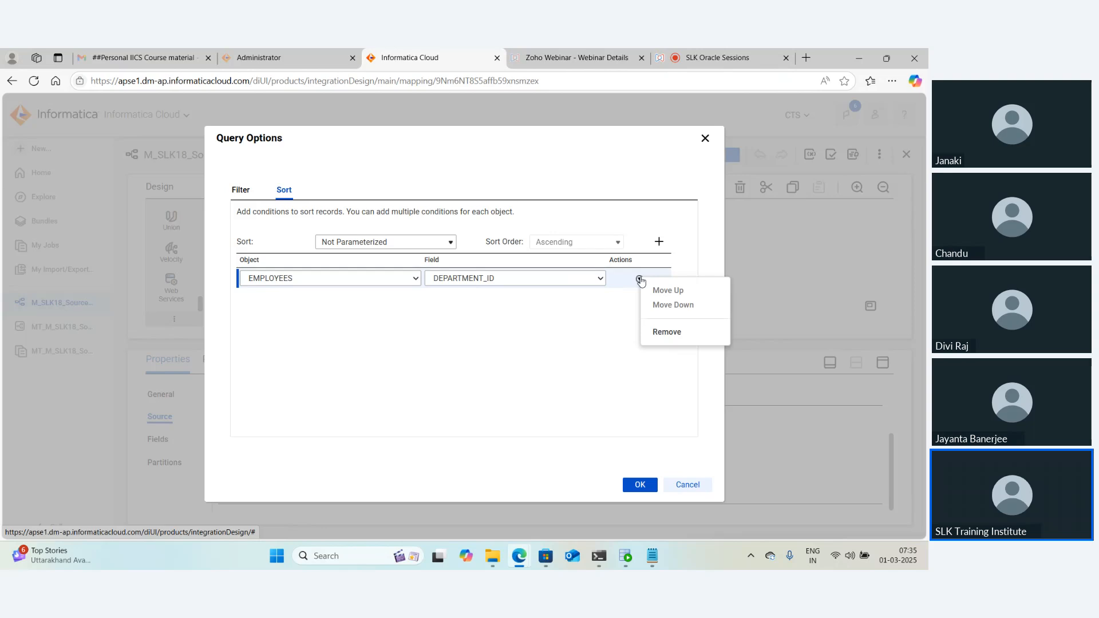
left_click(449, 330)
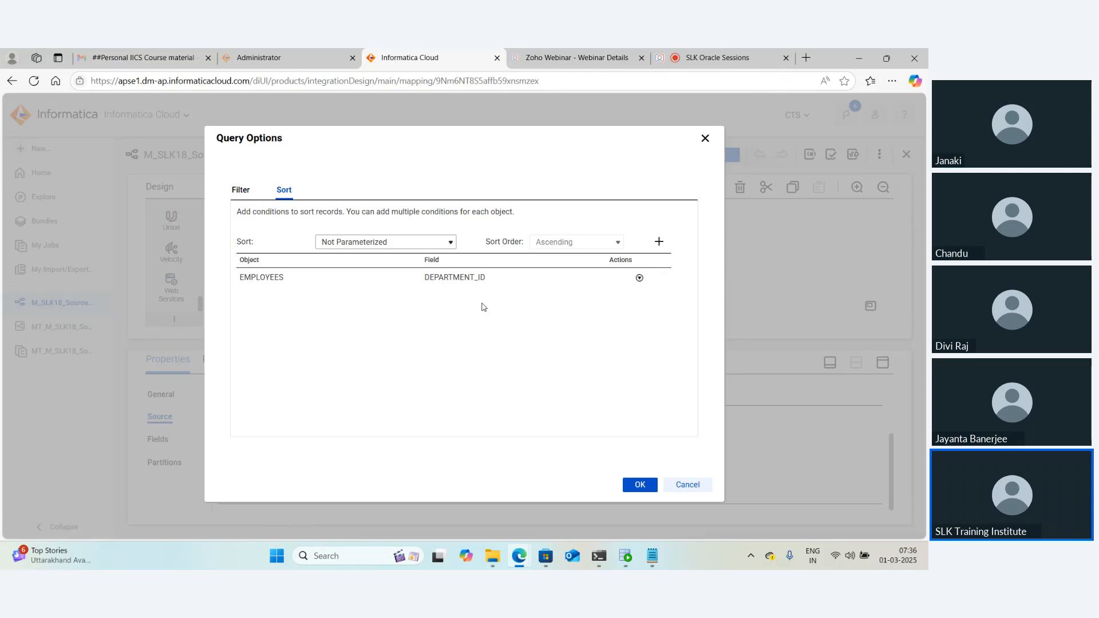
left_click(637, 485)
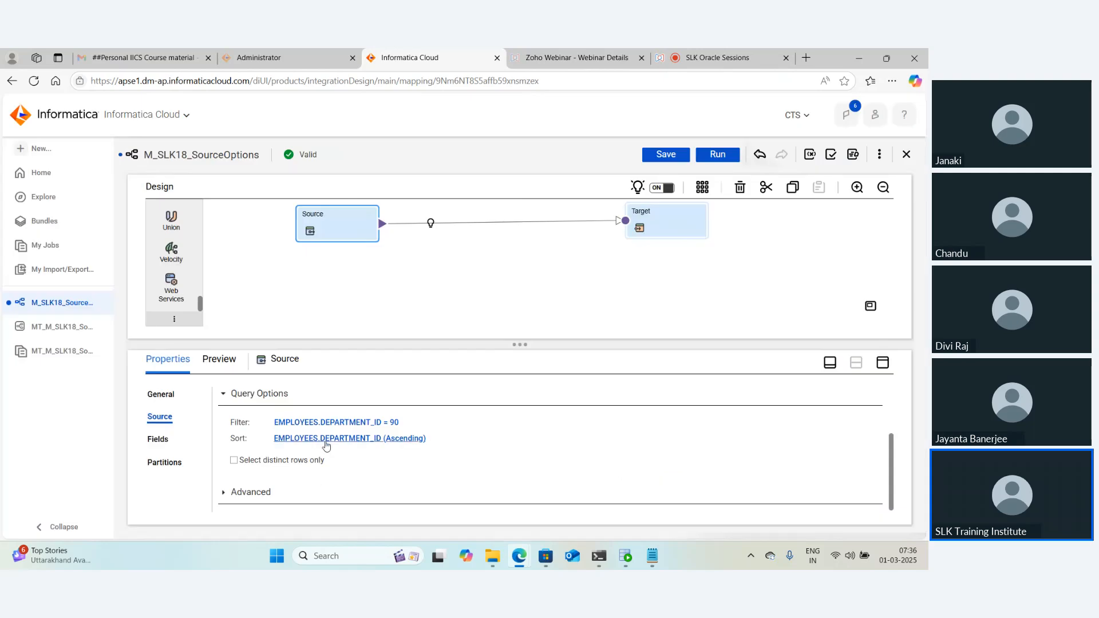
Switch the Source's filter condition from Advanced to Not Parameterized, erasing the department filter, and apply the query options
left_click(375, 424)
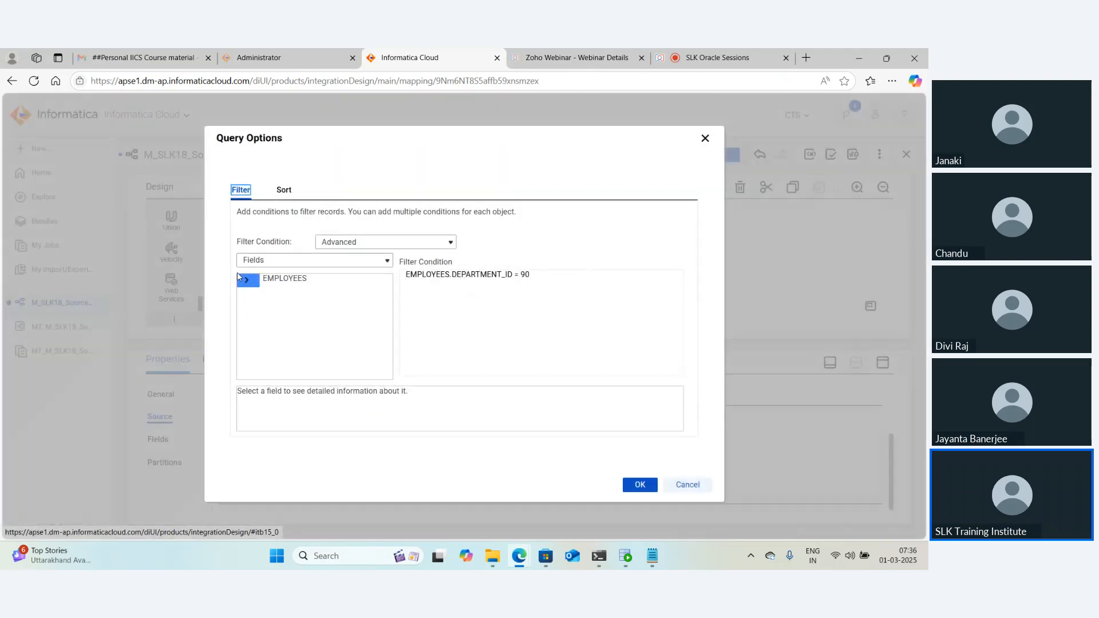
left_click(387, 242)
left_click(367, 257)
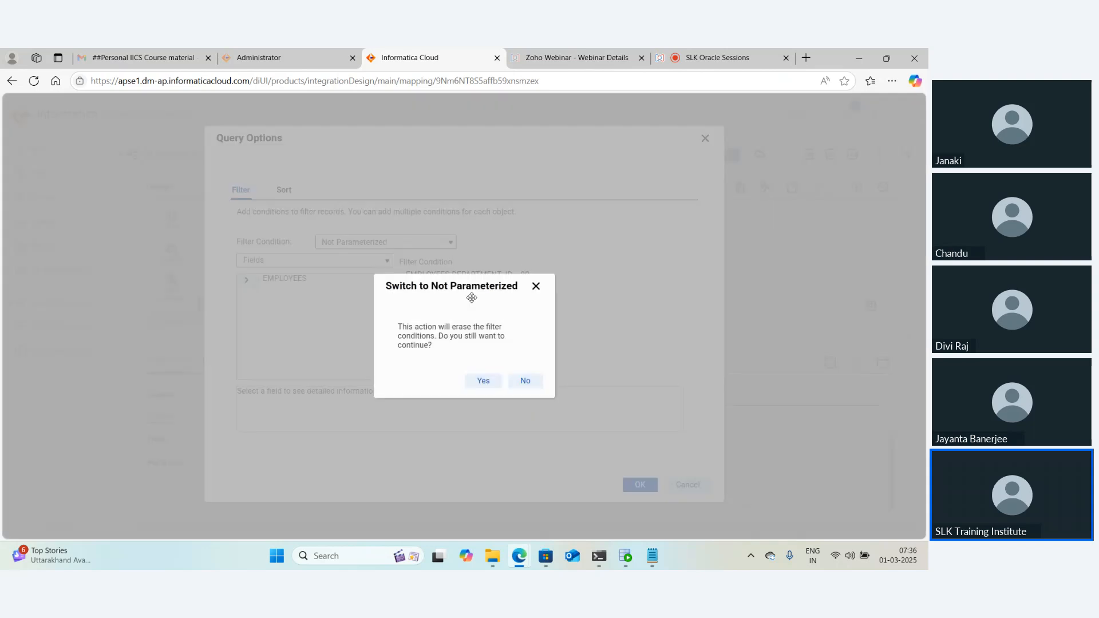
left_click(484, 382)
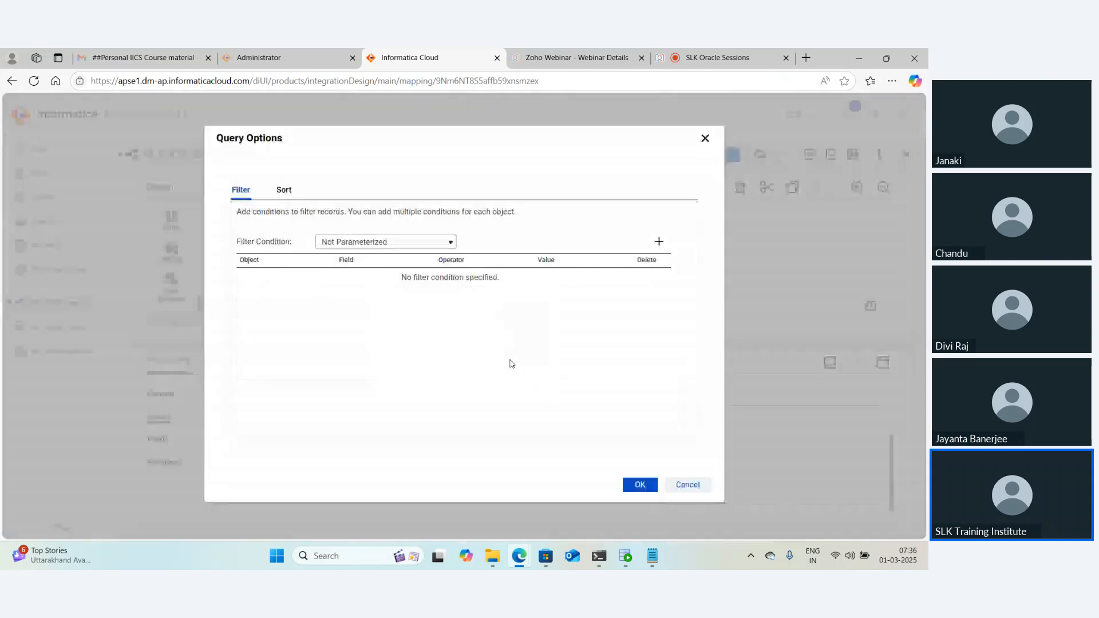
left_click(640, 485)
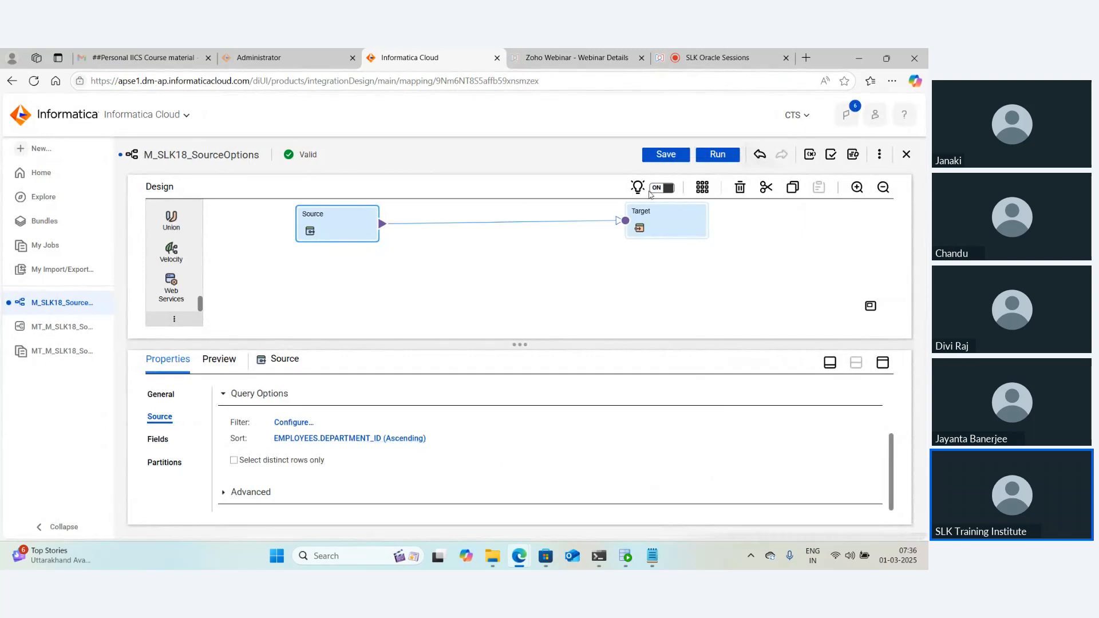
Save the M_SLK18_SourceOptions mapping and run it on the SLK runtime environment
left_click(667, 156)
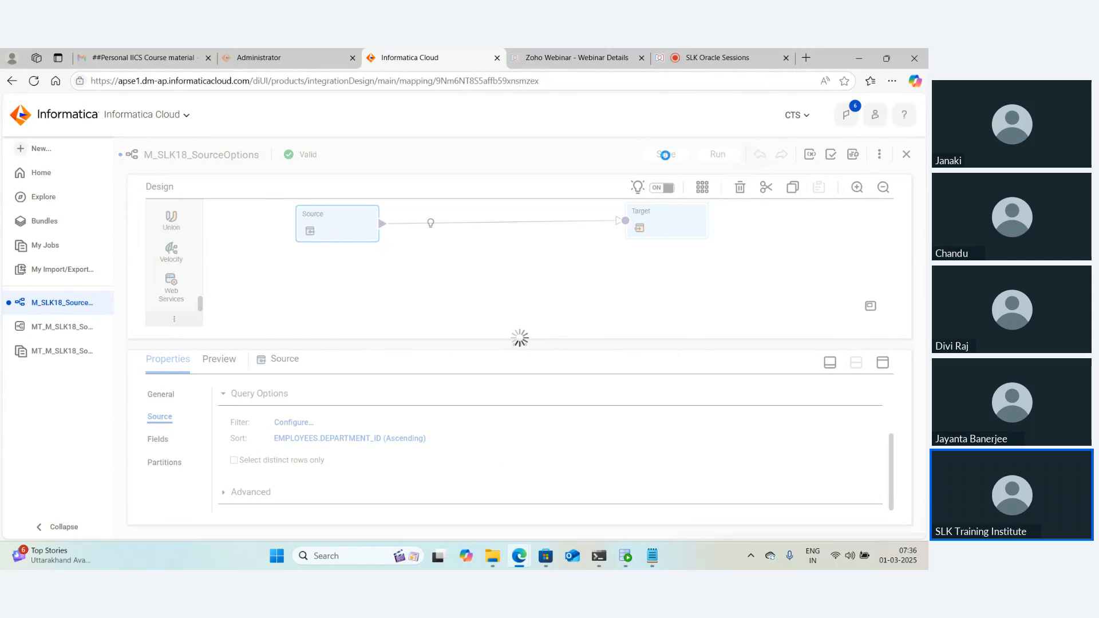
left_click(733, 156)
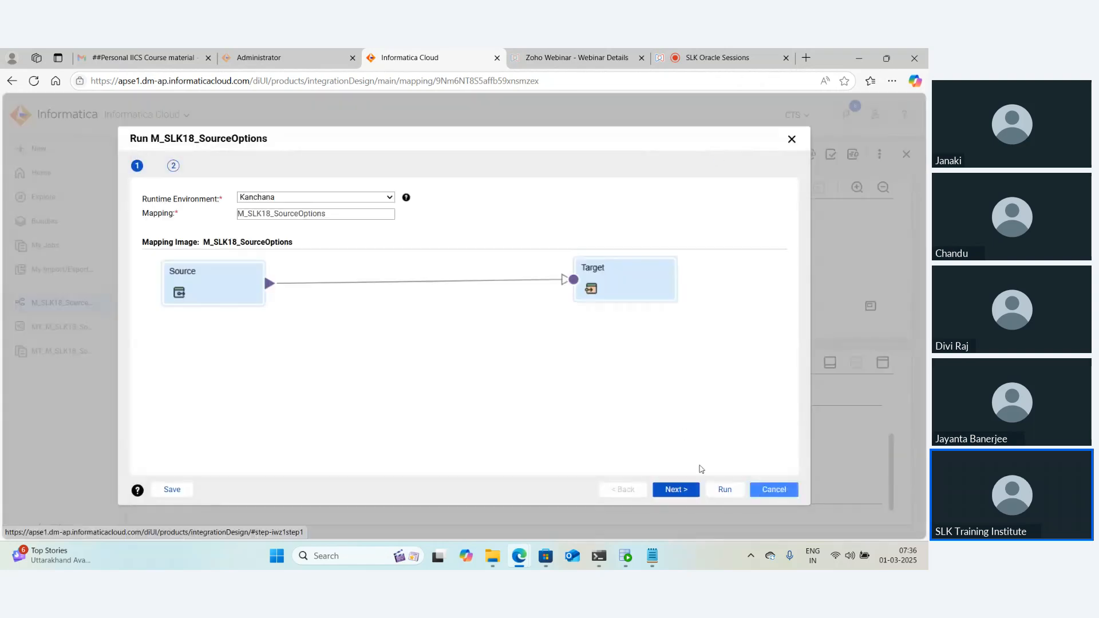
left_click(291, 198)
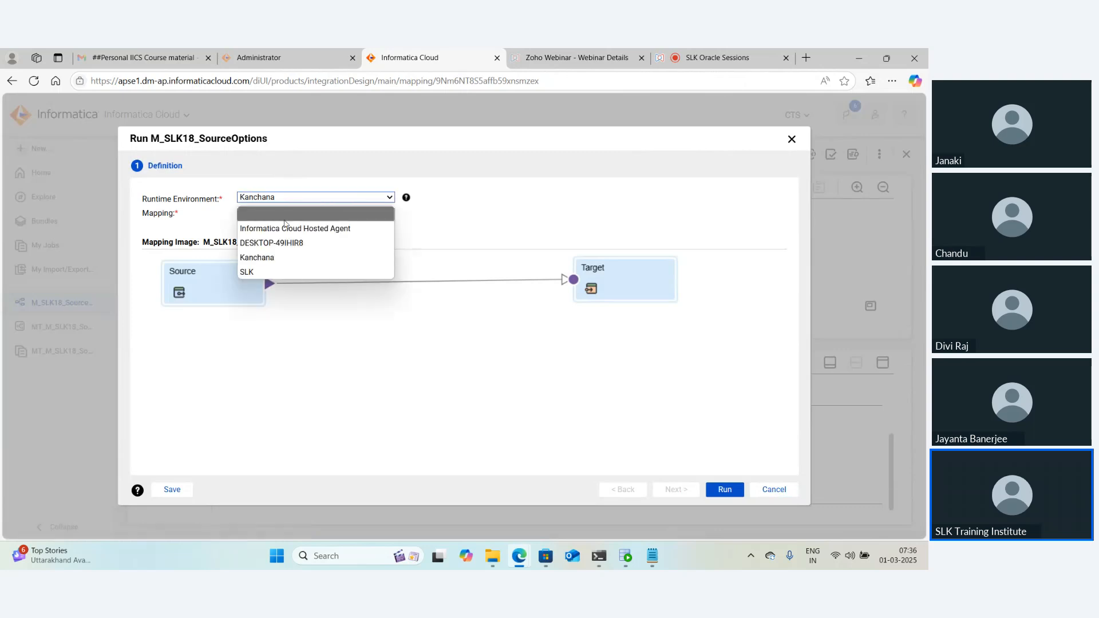
left_click(282, 245)
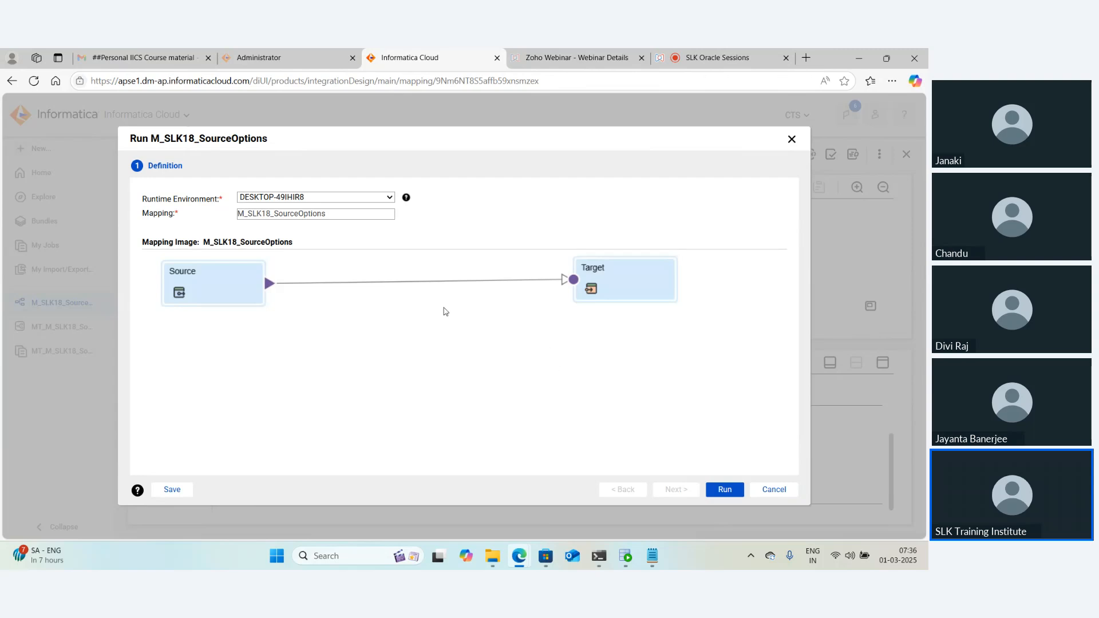
left_click(352, 199)
left_click(311, 272)
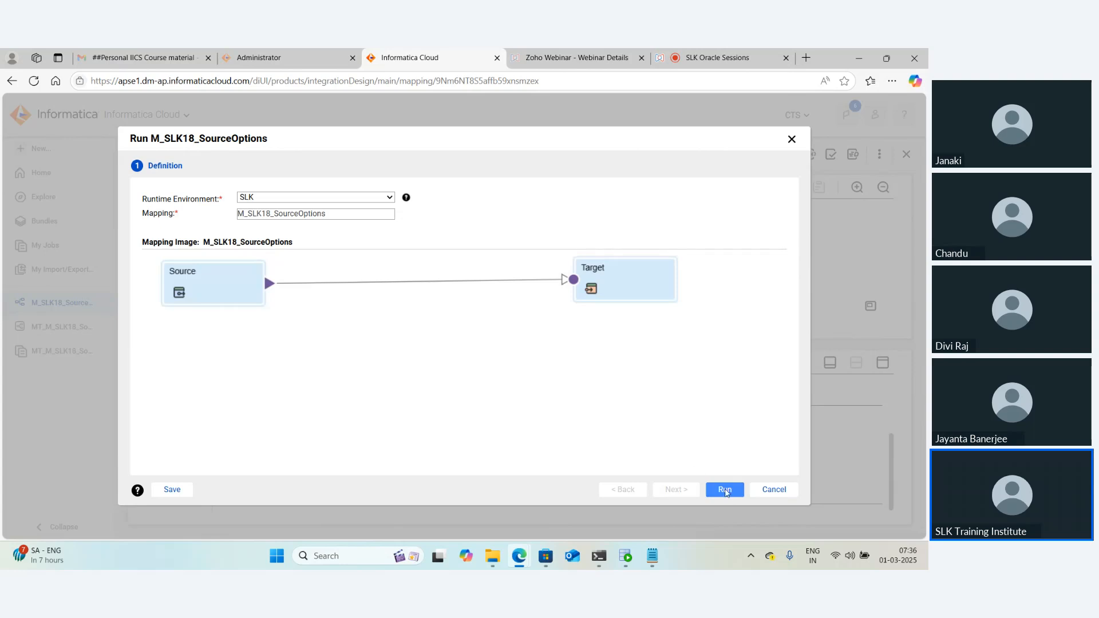
left_click(725, 491)
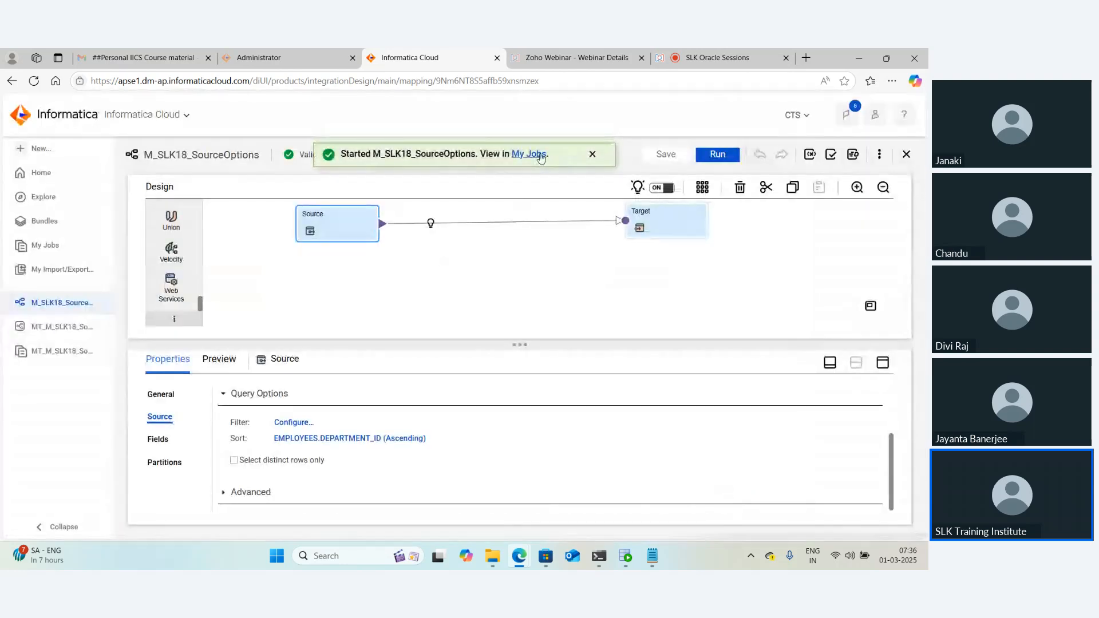
View the started M_SLK18_SourceOptions-1 run among the jobs and refresh its status until it has left the queue
left_click(538, 155)
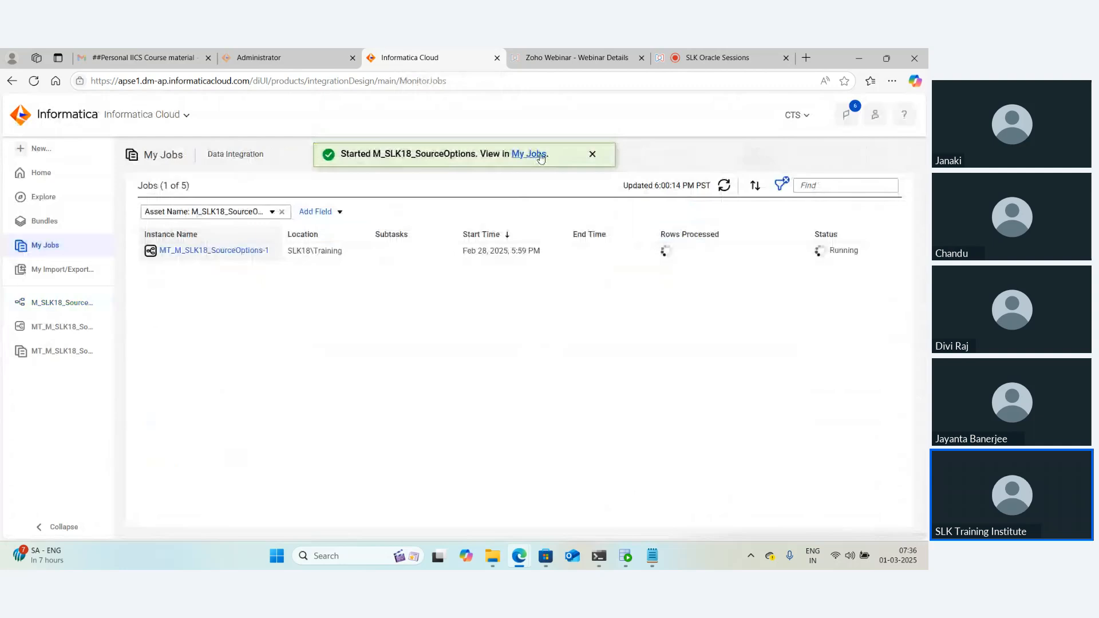
left_click(724, 185)
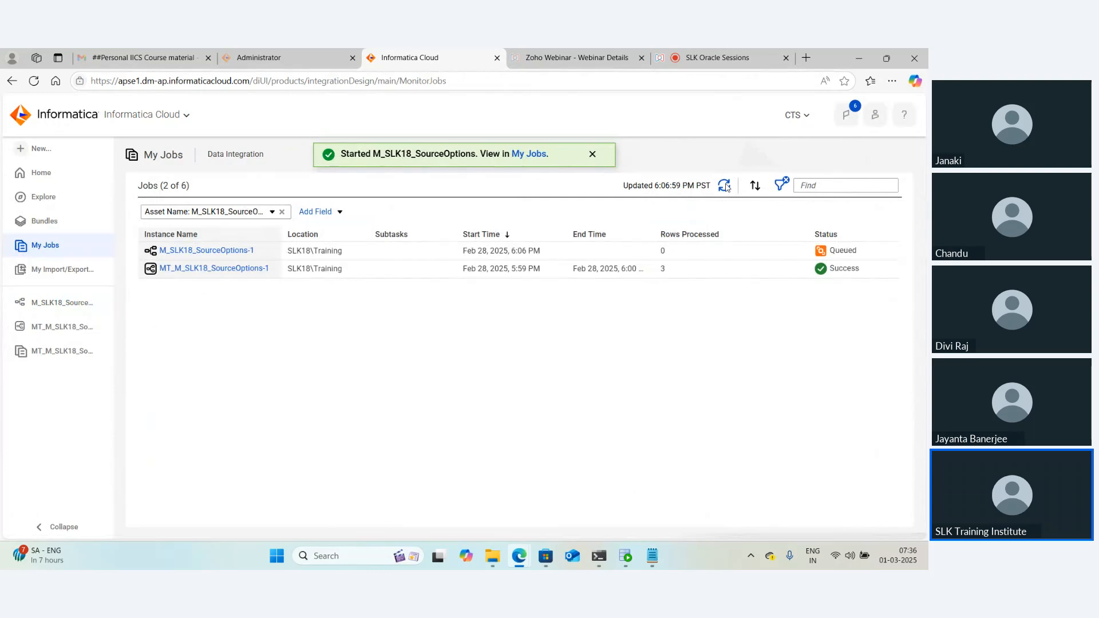
left_click(724, 185)
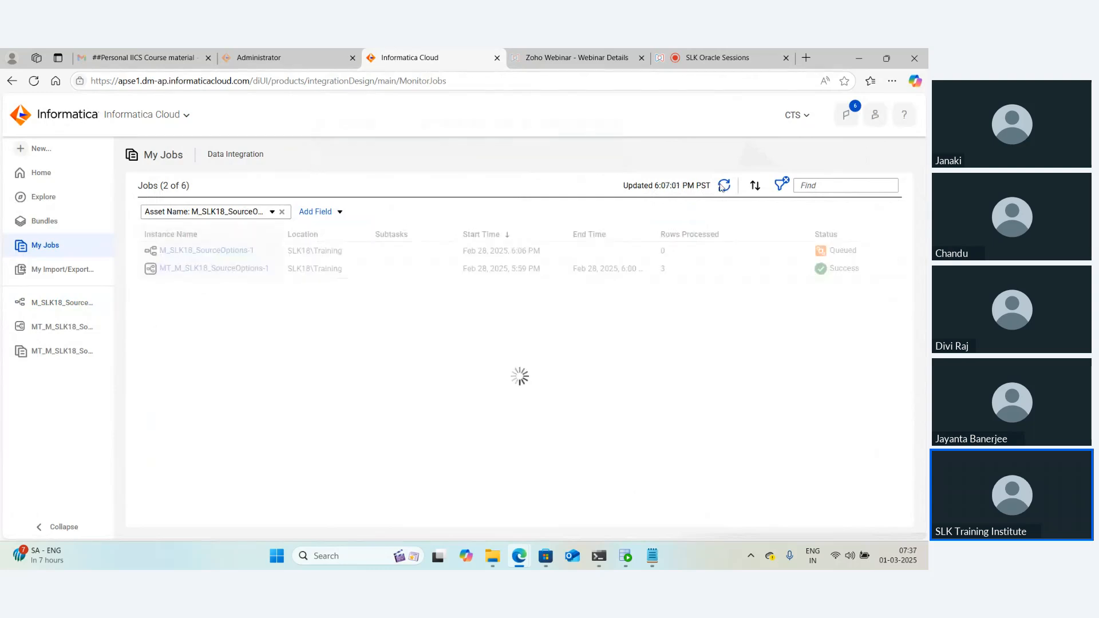
left_click(222, 251)
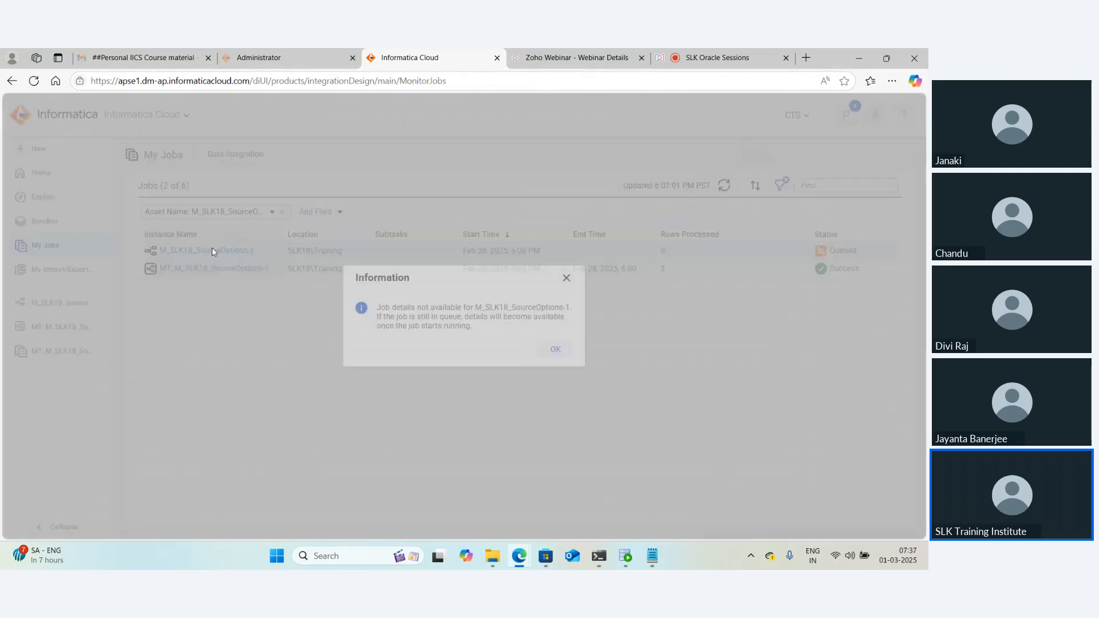
left_click(556, 350)
left_click(724, 186)
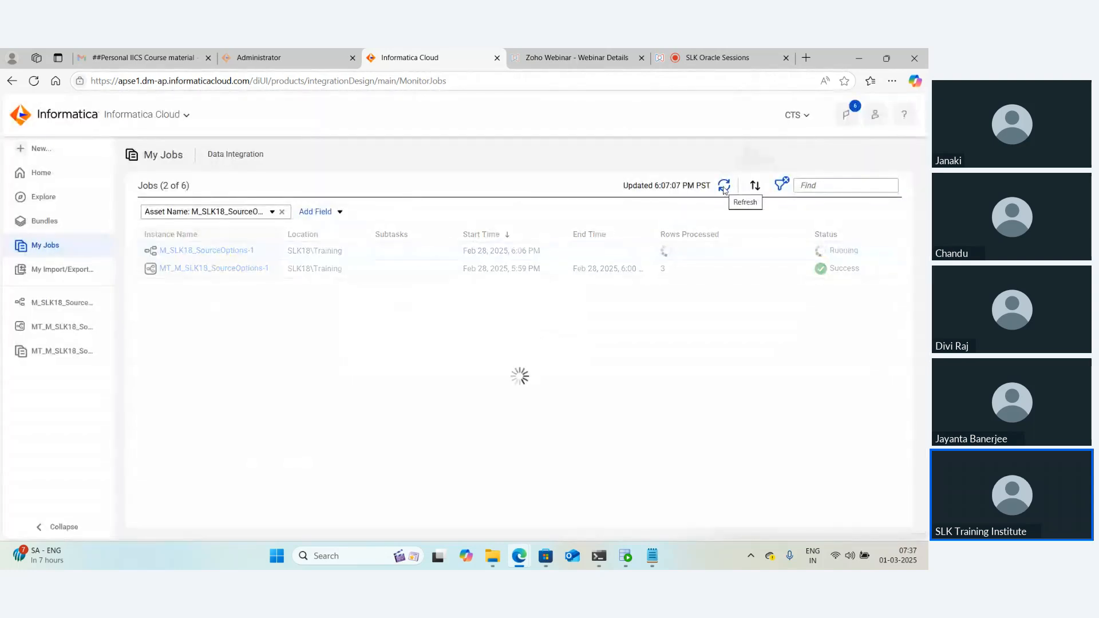
Open the M_SLK18_SourceOptions-1 job details and check the success rows of the Source and the EMPLOYEES_TGT target
left_click(238, 250)
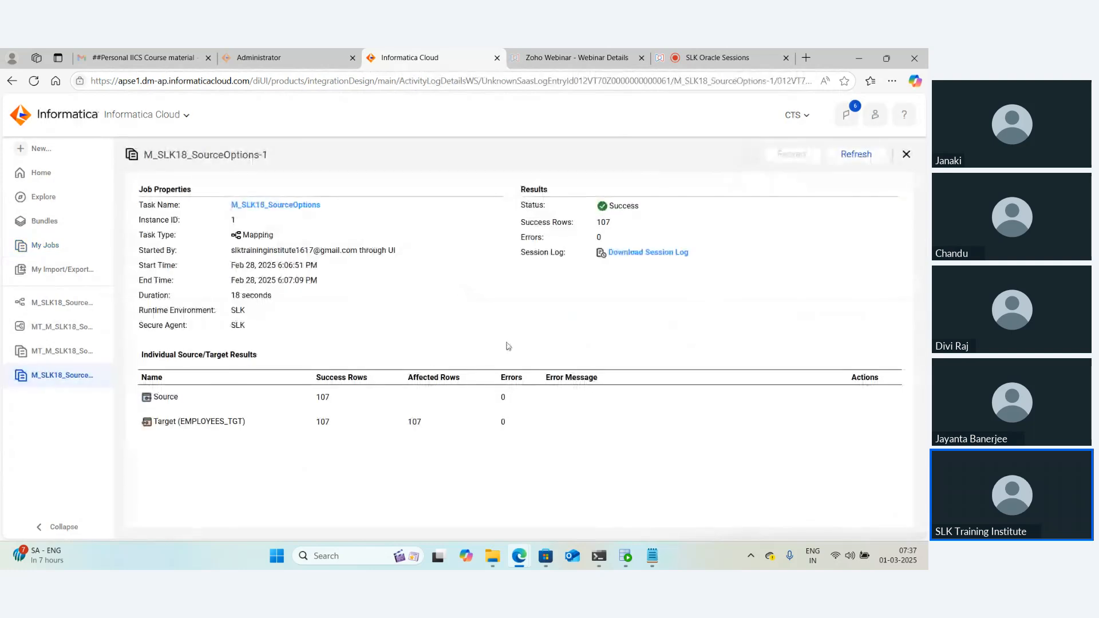
double_click(320, 397)
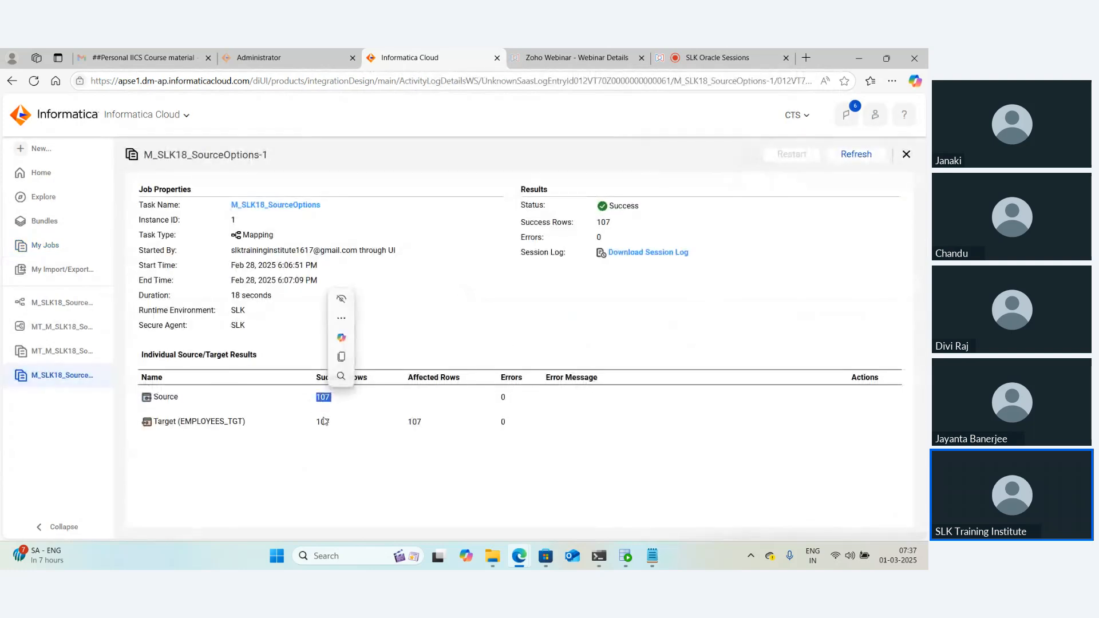
left_click_drag(321, 422, 326, 422)
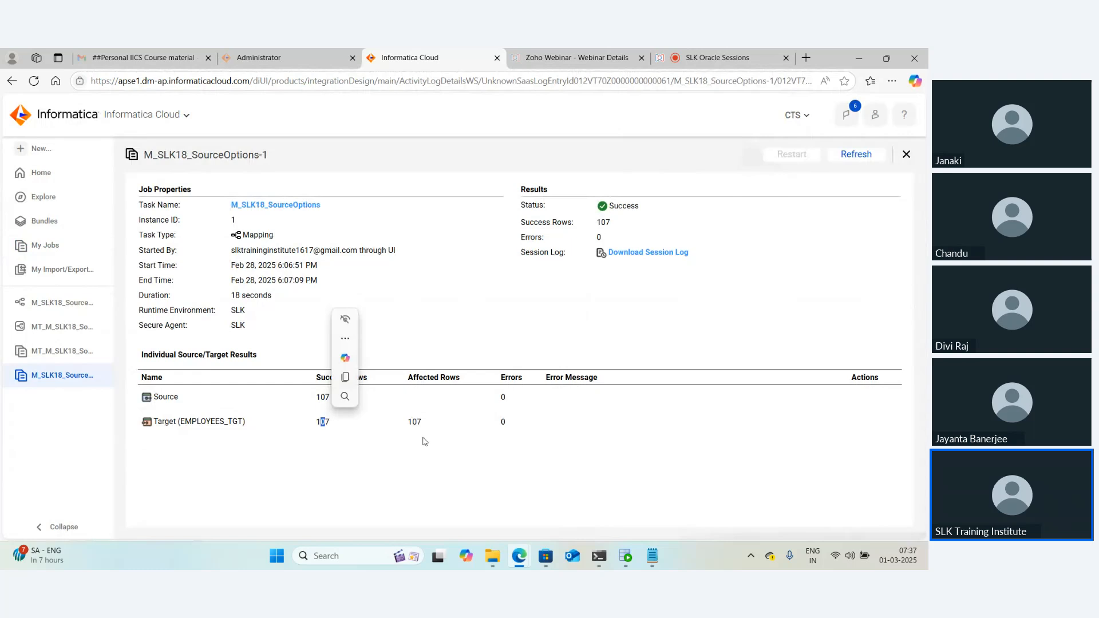
Switch to Oracle SQL Developer, rerun the employees_tgt query, and check the DEPARTMENT_ID order through to the last row
left_click(626, 558)
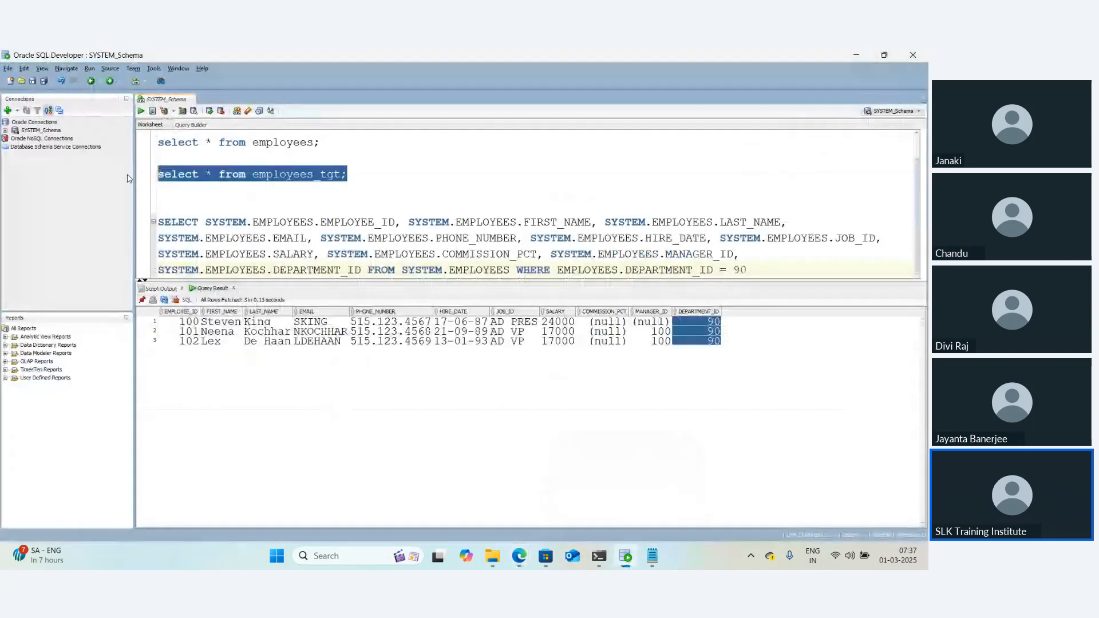
left_click(142, 111)
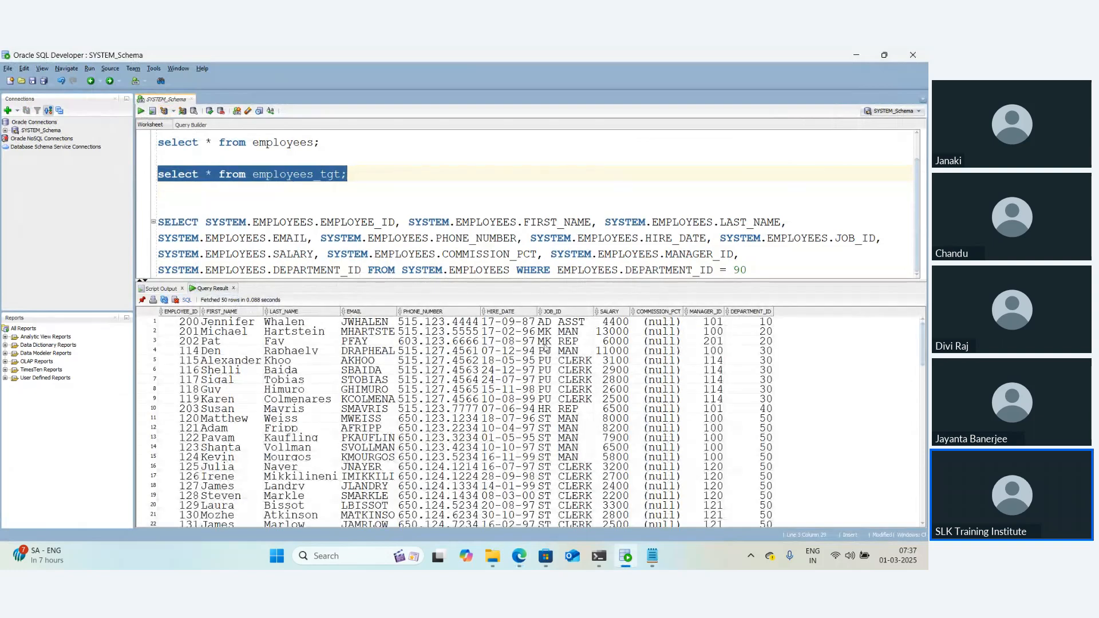
left_click_drag(756, 323, 751, 553)
left_click(751, 523)
scroll(751, 515, "down", 2)
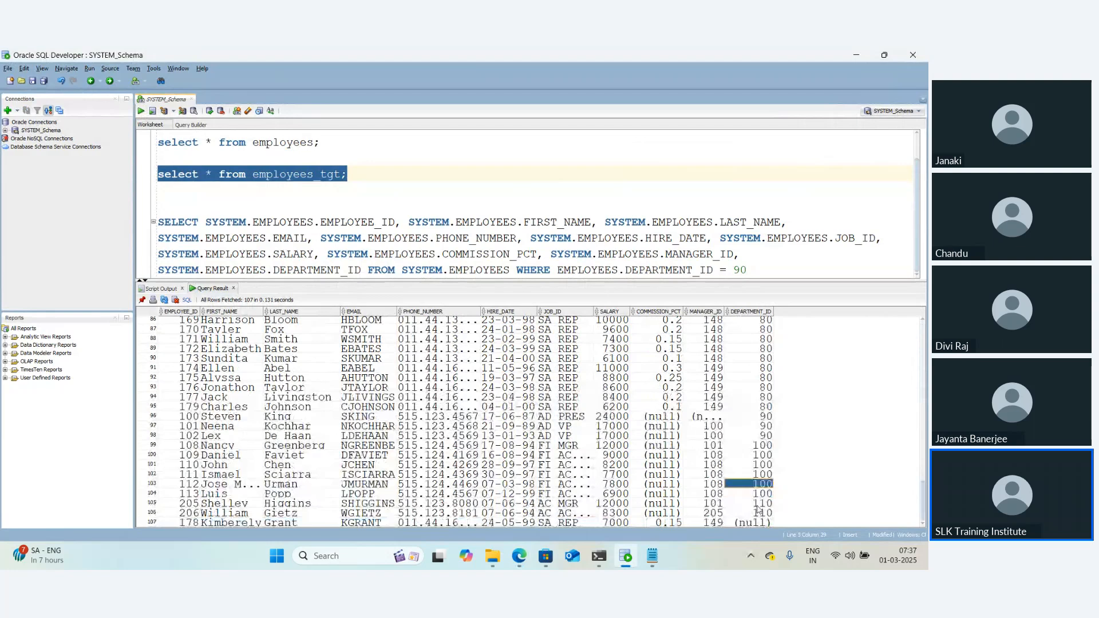
left_click(757, 523)
left_click(150, 522)
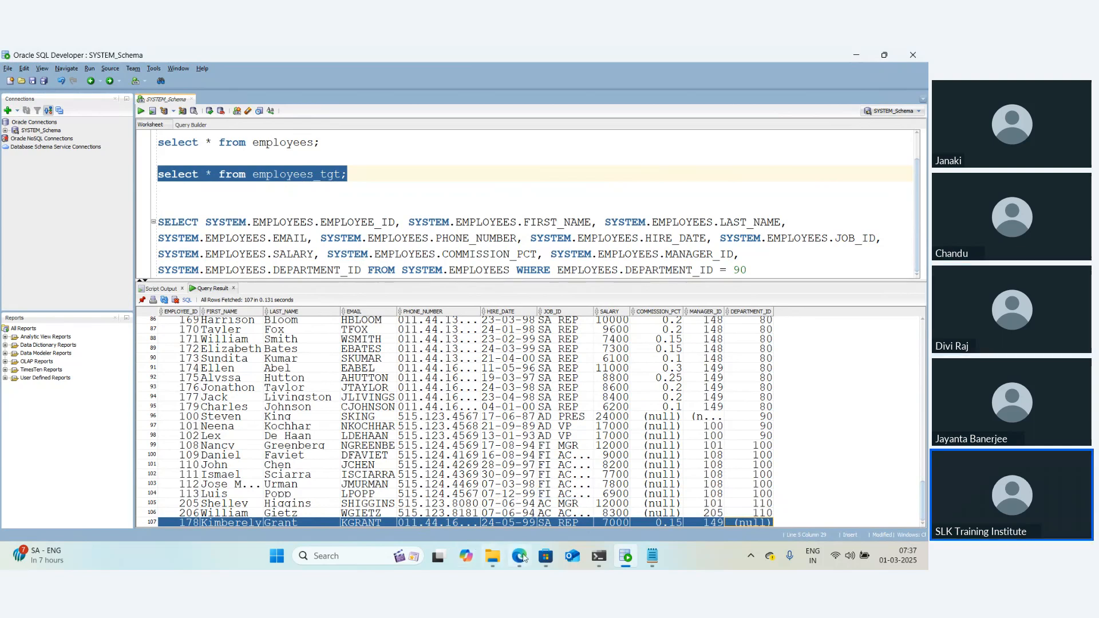
Switch back to Informatica Cloud and review the Source's query options in the M_SLK18_SourceOptions mapping
mouse_move(523, 558)
left_click(462, 491)
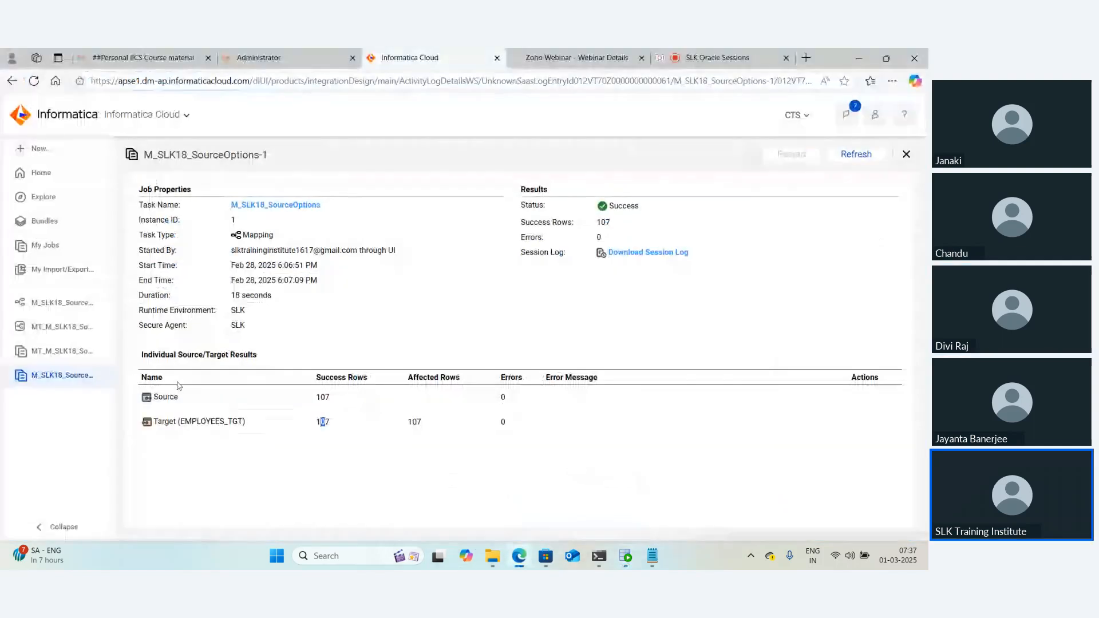
left_click(47, 309)
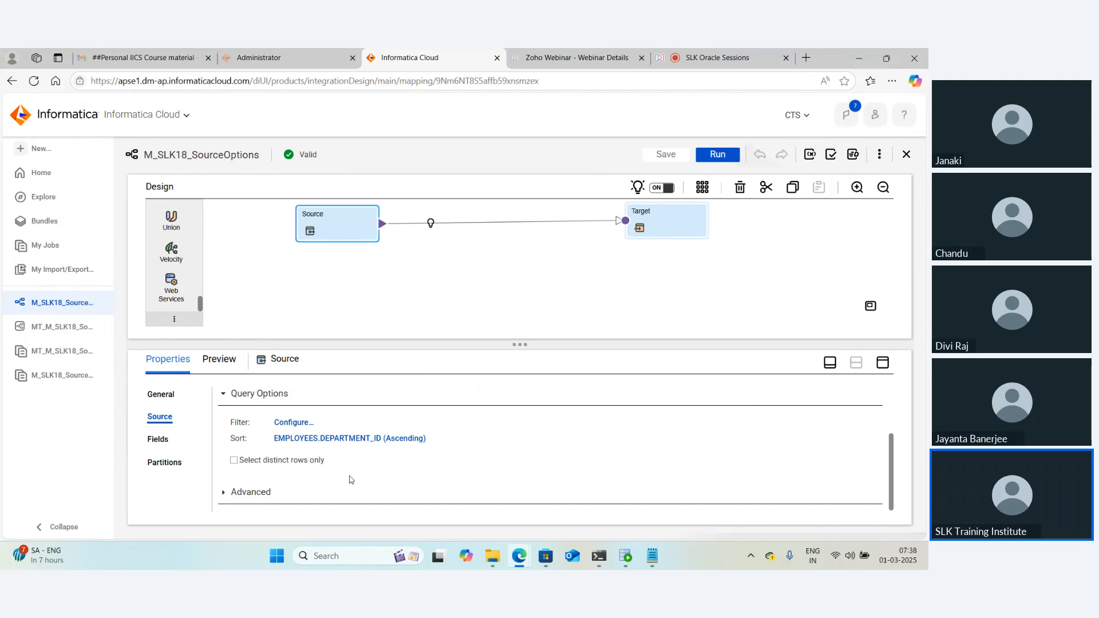
mouse_move(522, 553)
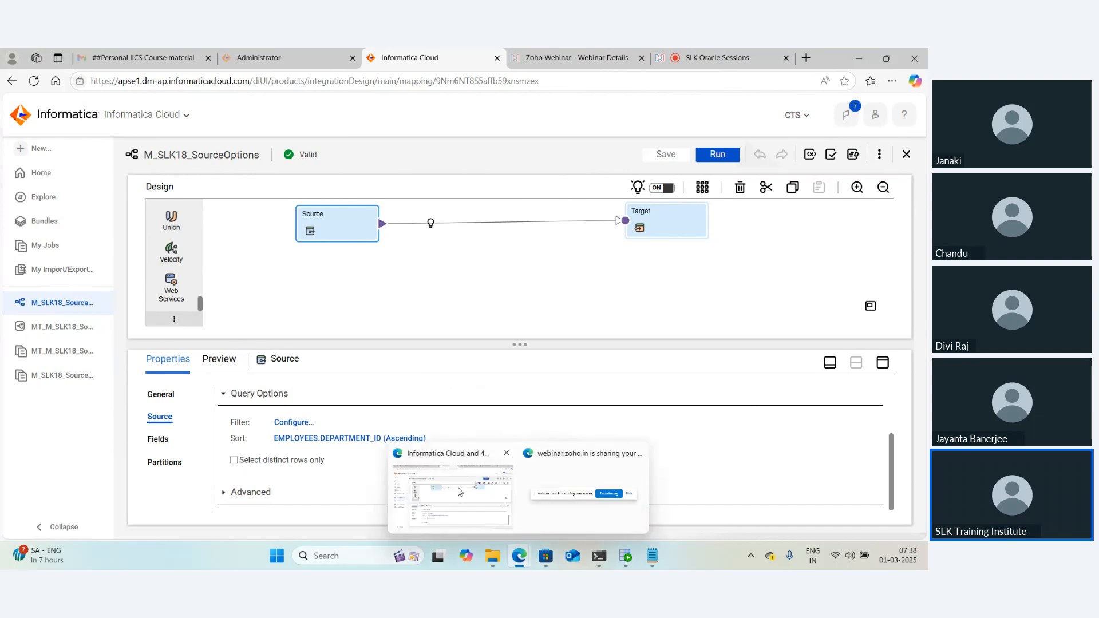
Download the session log of the M_SLK18_SourceOptions-1 job and open the M_SLK18_SourceOptions_1 log file from the Downloads folder
left_click(65, 376)
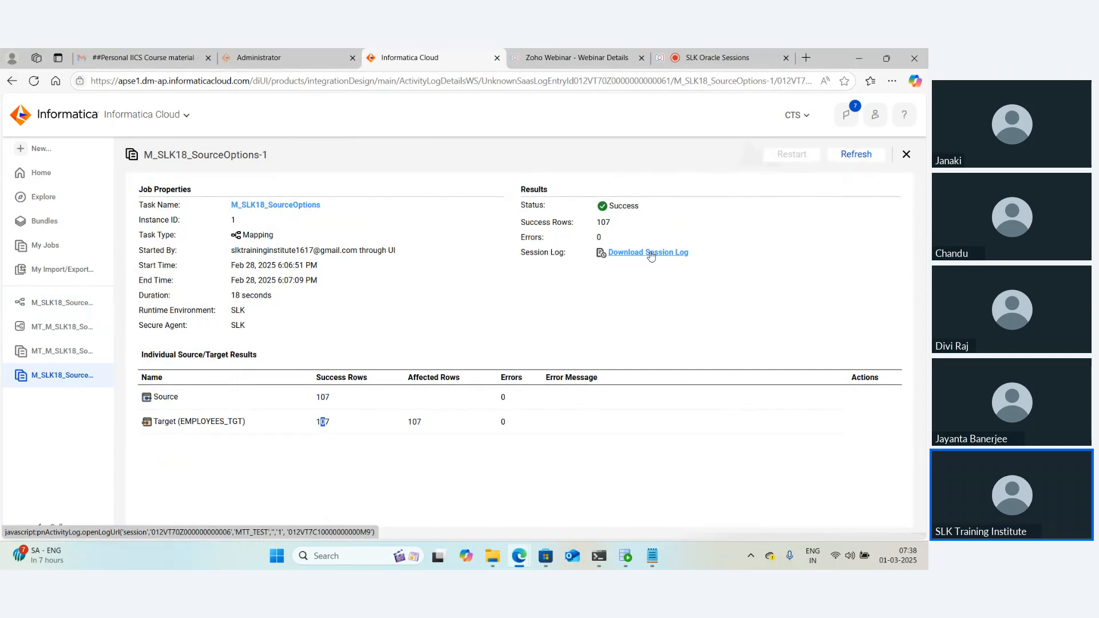
left_click(650, 253)
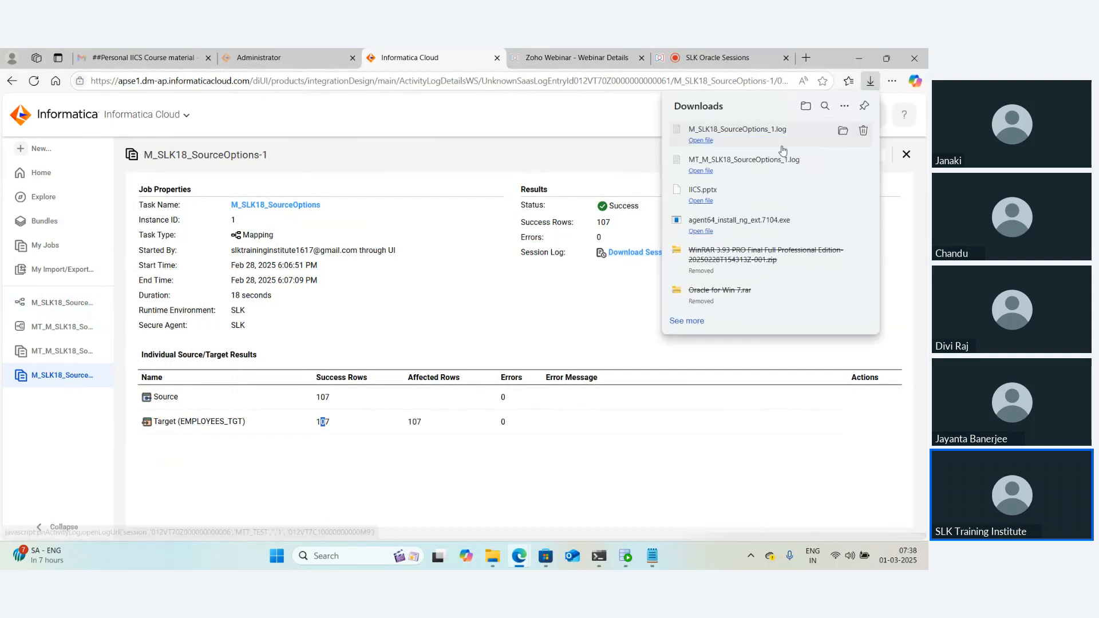
left_click(846, 134)
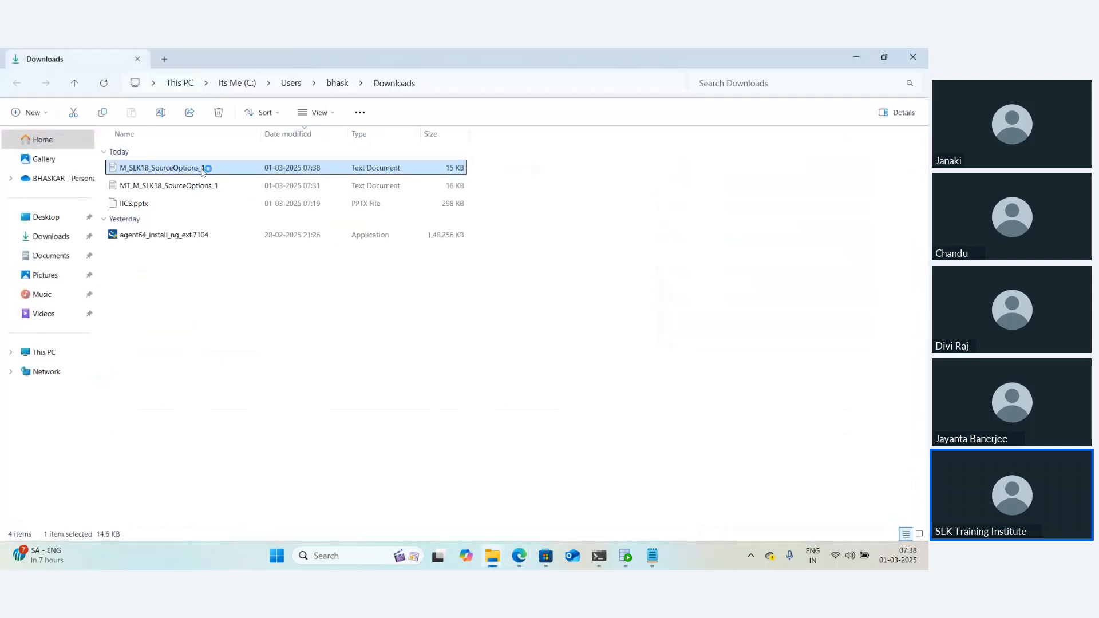
double_click(201, 168)
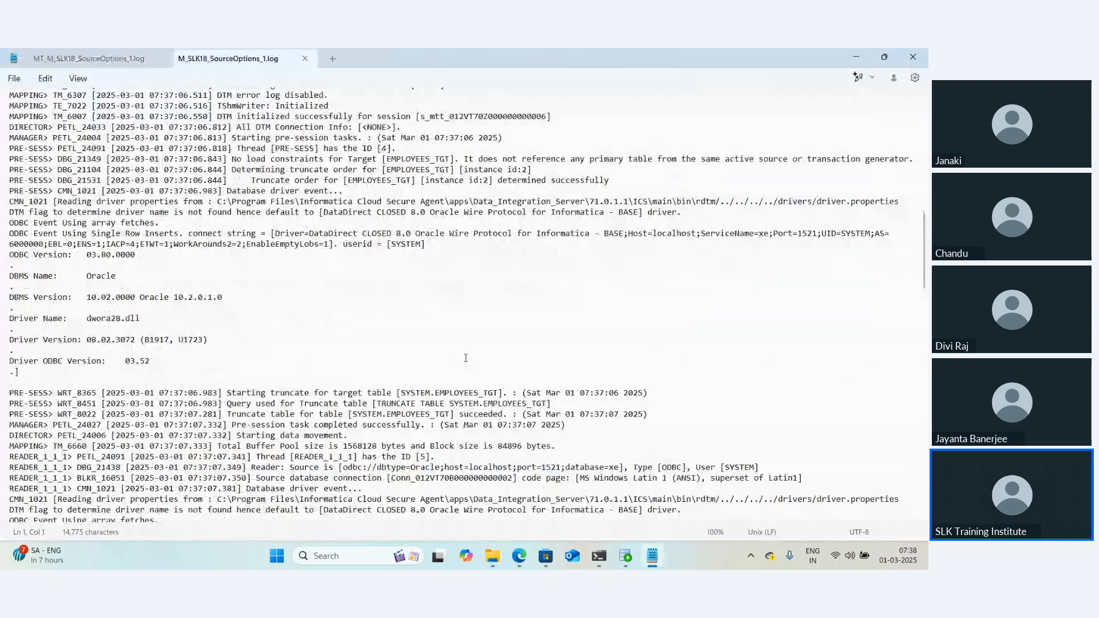
Find the Source's SQL query in the session log and copy the full SELECT statement with its ORDER BY clause
scroll(465, 357, "down", 9)
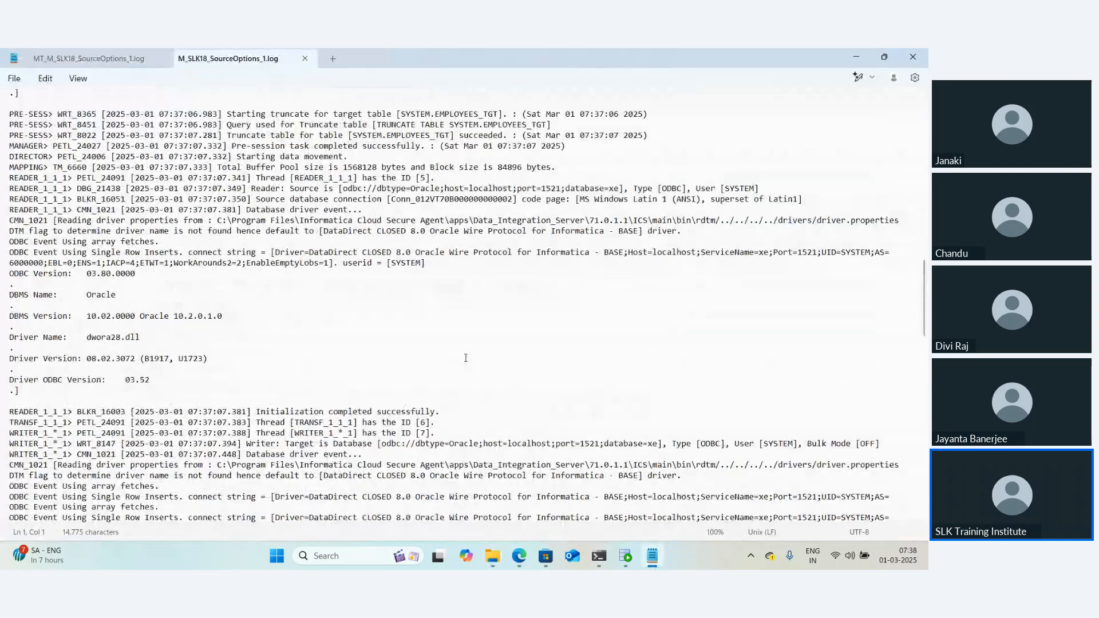
scroll(465, 357, "down", 6)
scroll(465, 357, "down", 3)
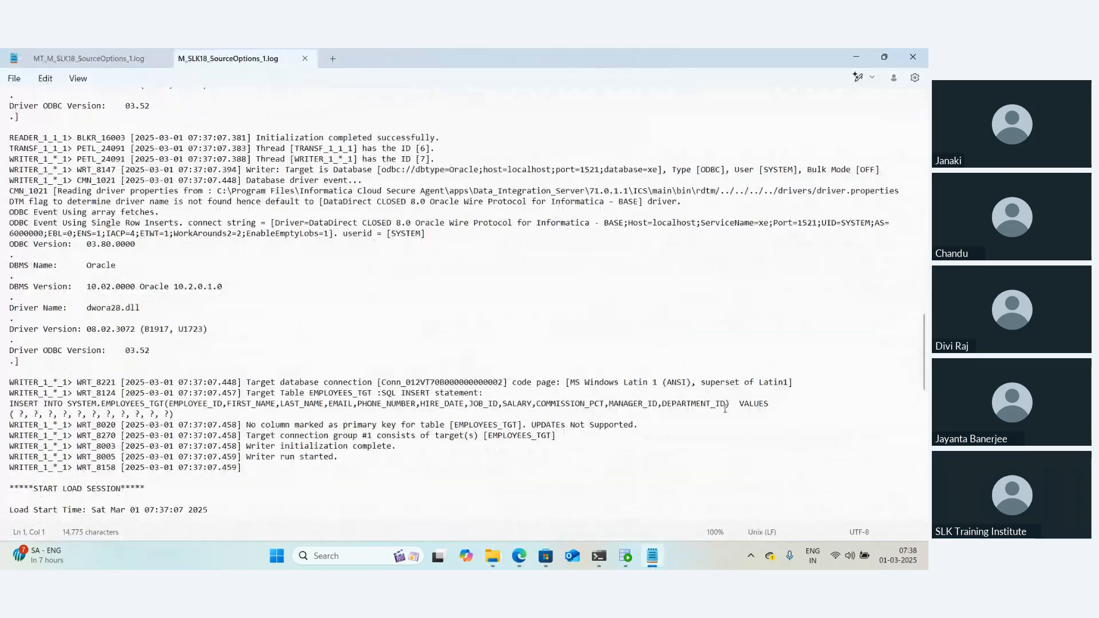
scroll(522, 395, "down", 2)
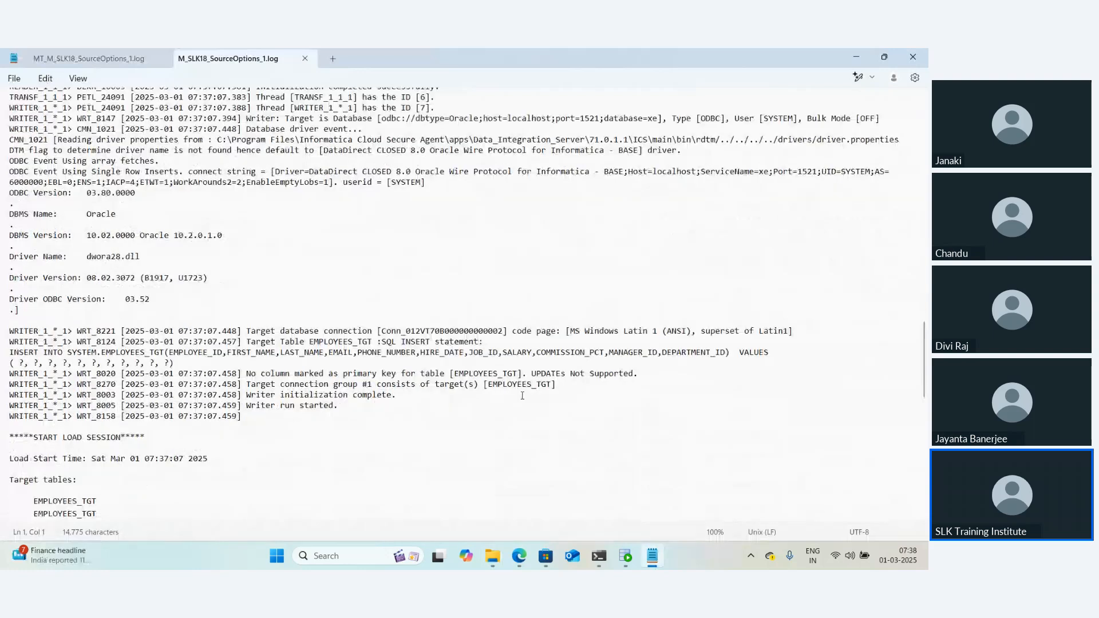
scroll(522, 396, "down", 6)
left_click_drag(599, 359, 395, 340)
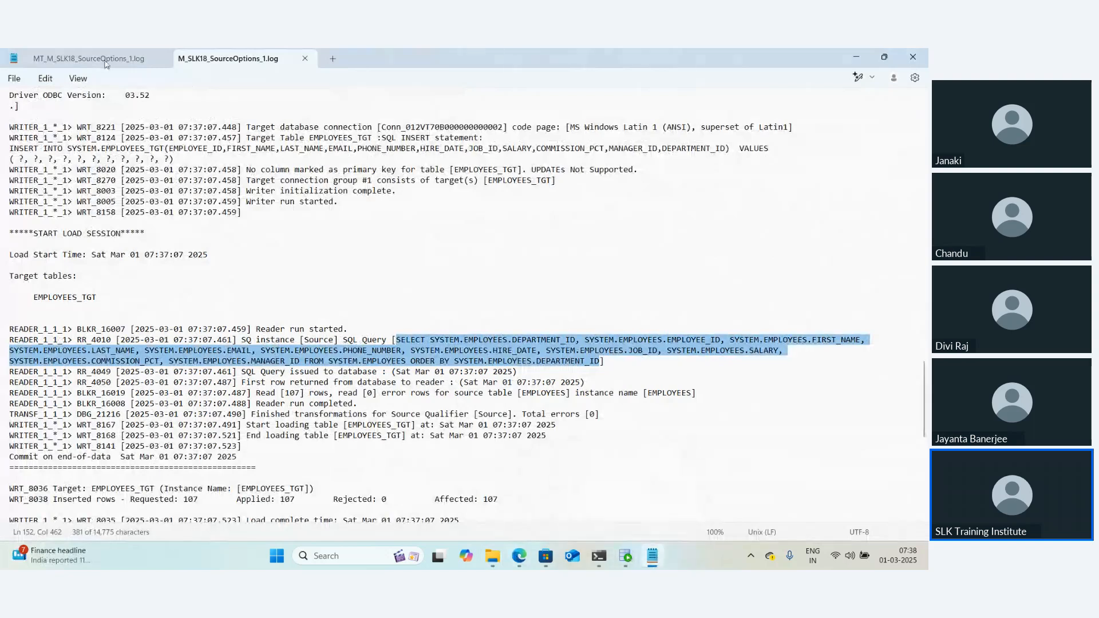
Switch to Oracle SQL Developer and end the department 90 query in the worksheet with a semicolon
left_click(631, 559)
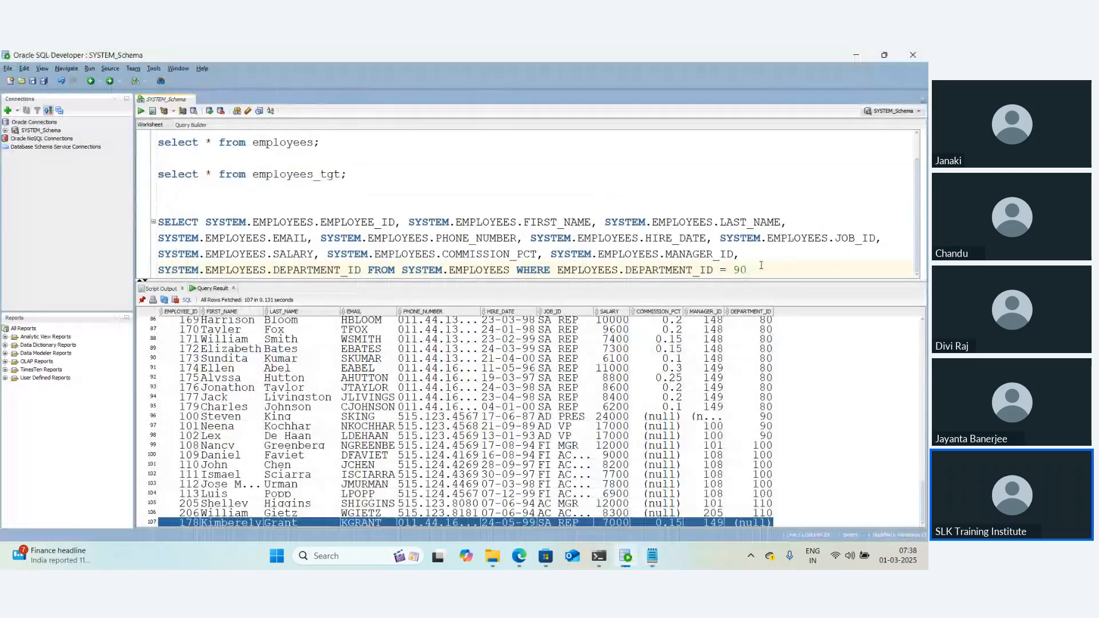
type(";")
key("Return")
key("Return")
left_click_drag(511, 238, 764, 237)
left_click(764, 238)
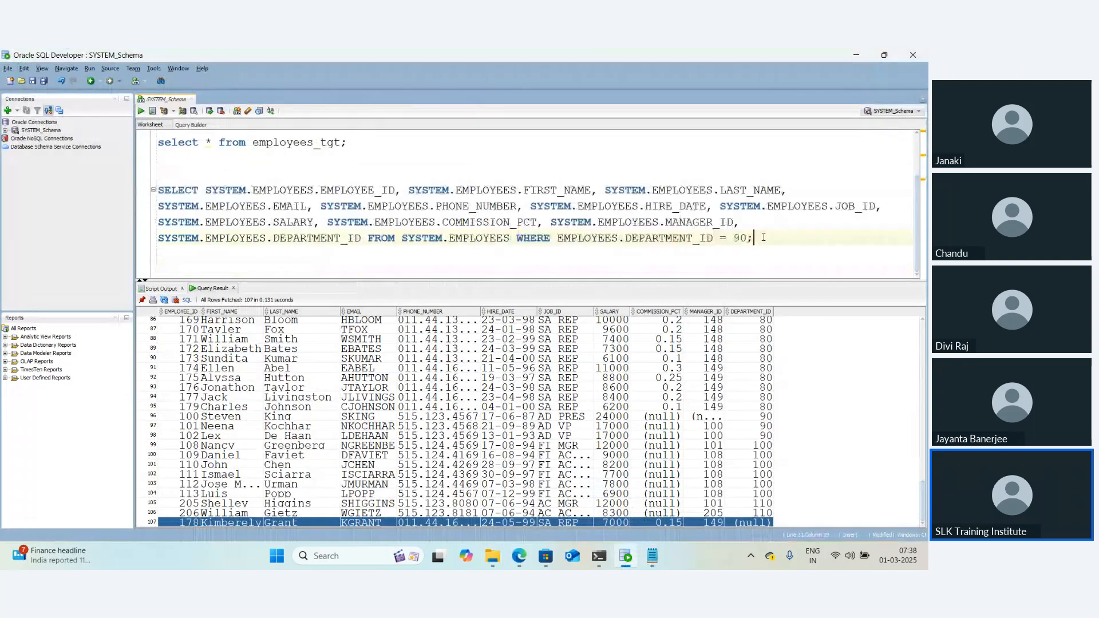
Paste the logged SELECT query below the department 90 query and put its FROM clause on a new line
key("Return")
key("Return")
key("ctrl+v")
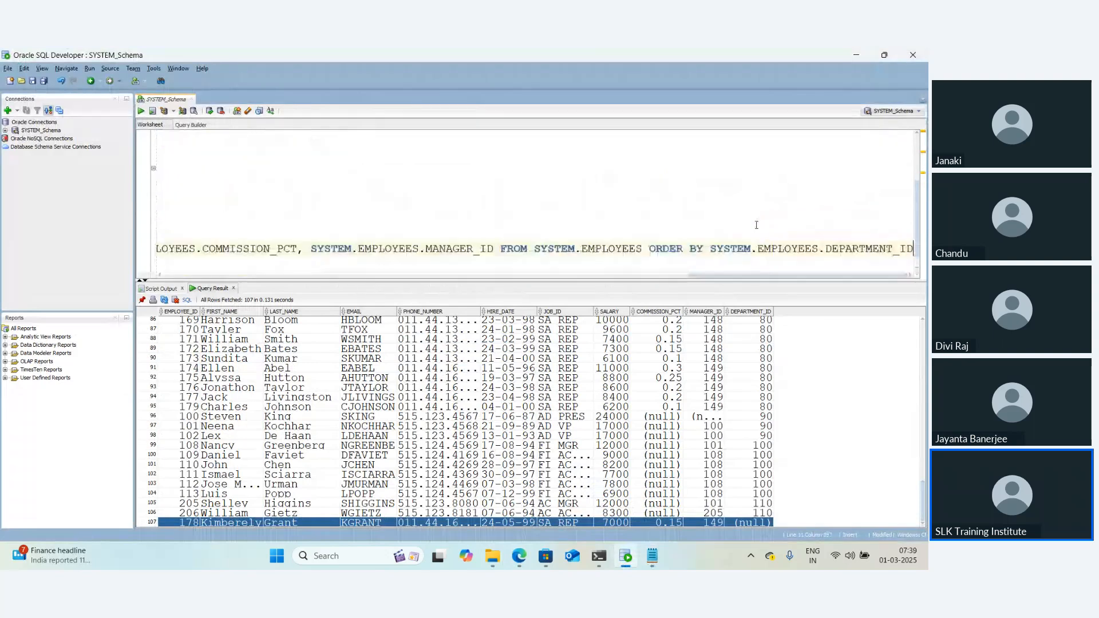
left_click(501, 248)
key("Return")
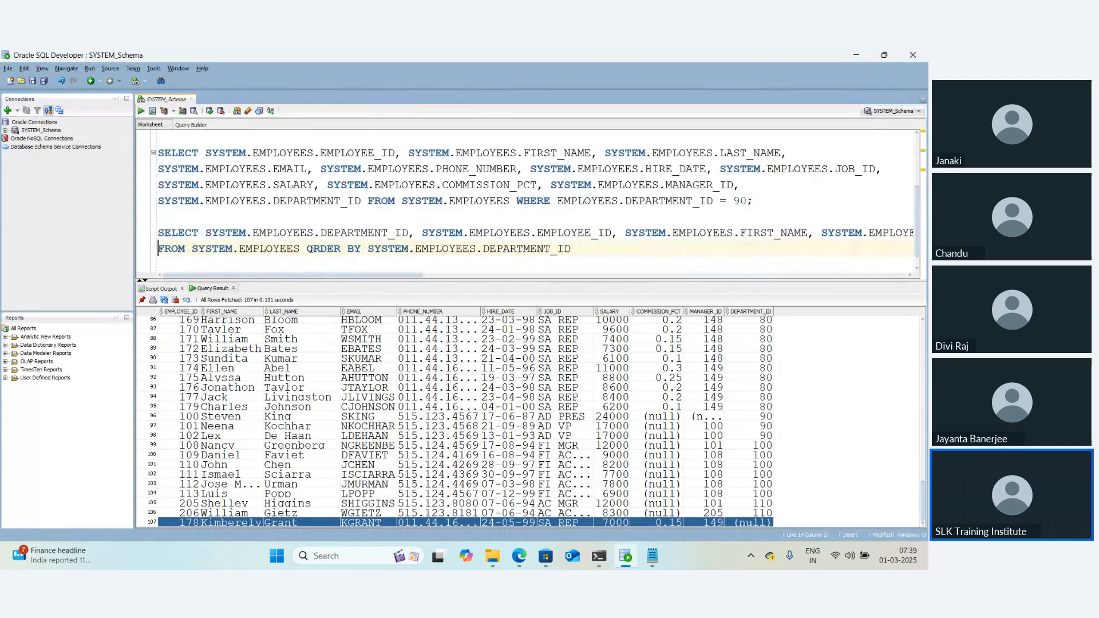
Examine the ORDER BY clause on SYSTEM.EMPLOYEES.DEPARTMENT_ID in the pasted query
left_click_drag(309, 249, 491, 246)
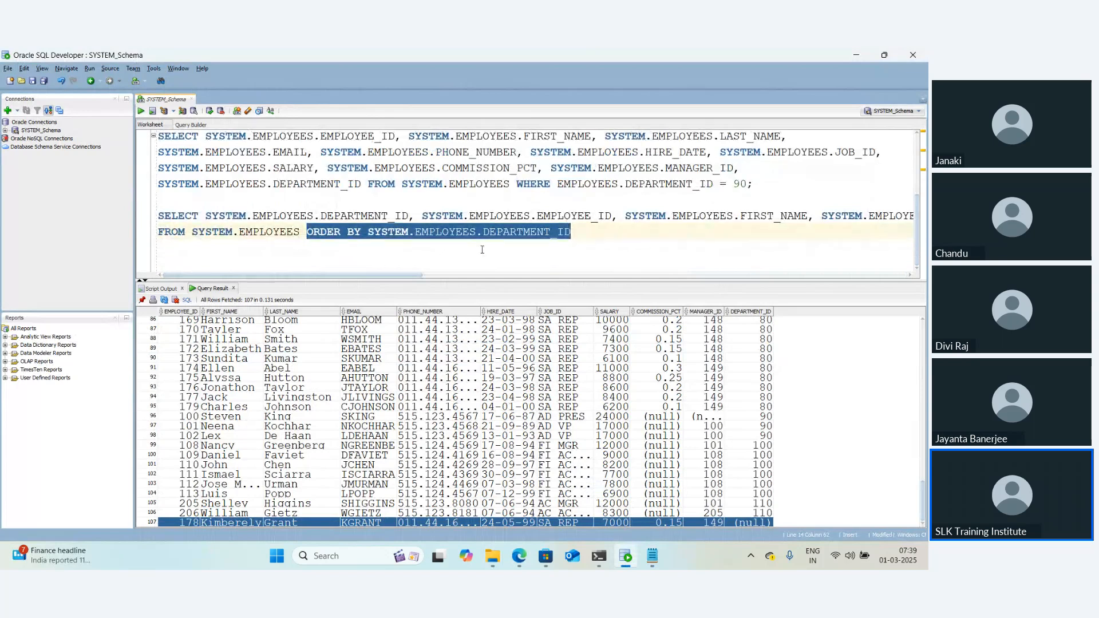
left_click(325, 243)
left_click_drag(306, 232, 363, 232)
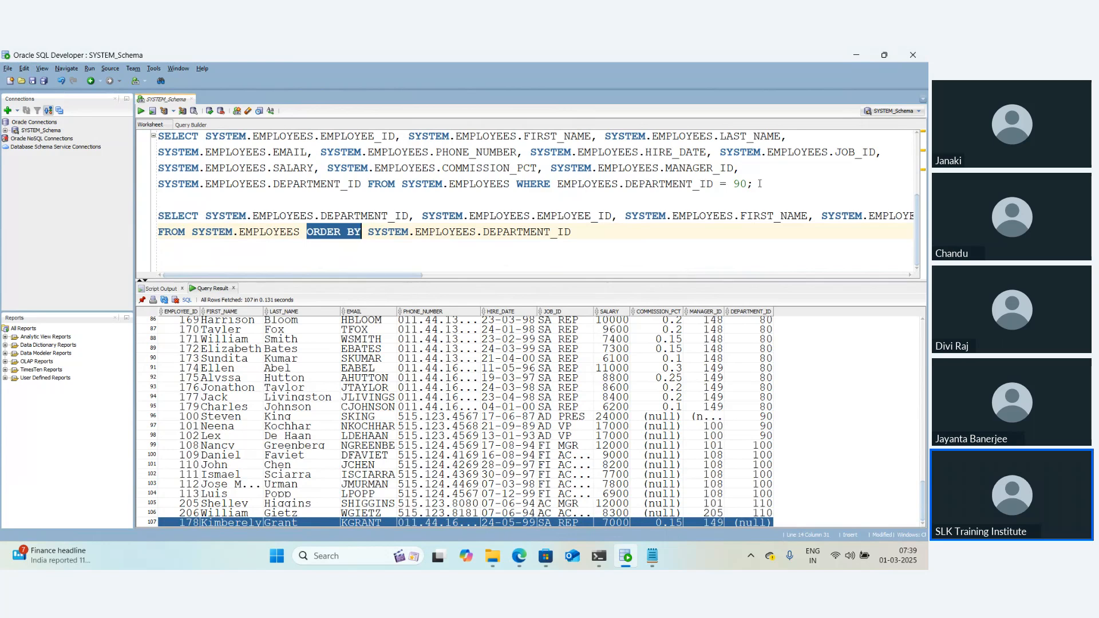
Compare the WHERE condition of the department 90 query with the ORDER BY column of the pasted query
left_click_drag(759, 184, 516, 183)
left_click_drag(572, 231, 367, 232)
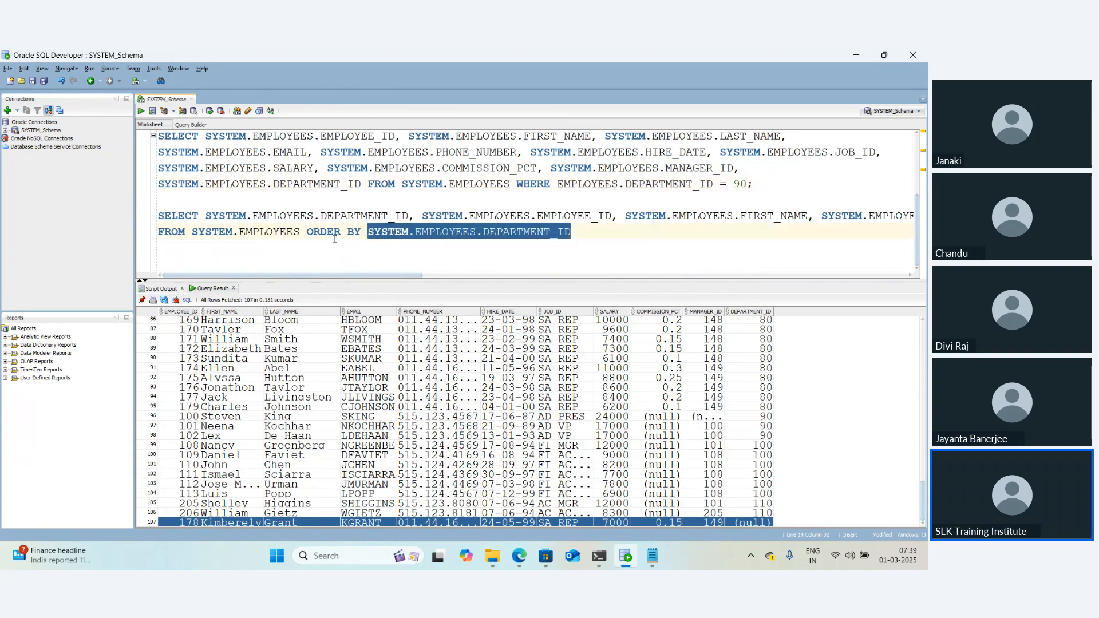
Switch back to the M_SLK18_SourceOptions mapping in Informatica Cloud and set the Source's query options to select distinct rows only
key("alt+Tab")
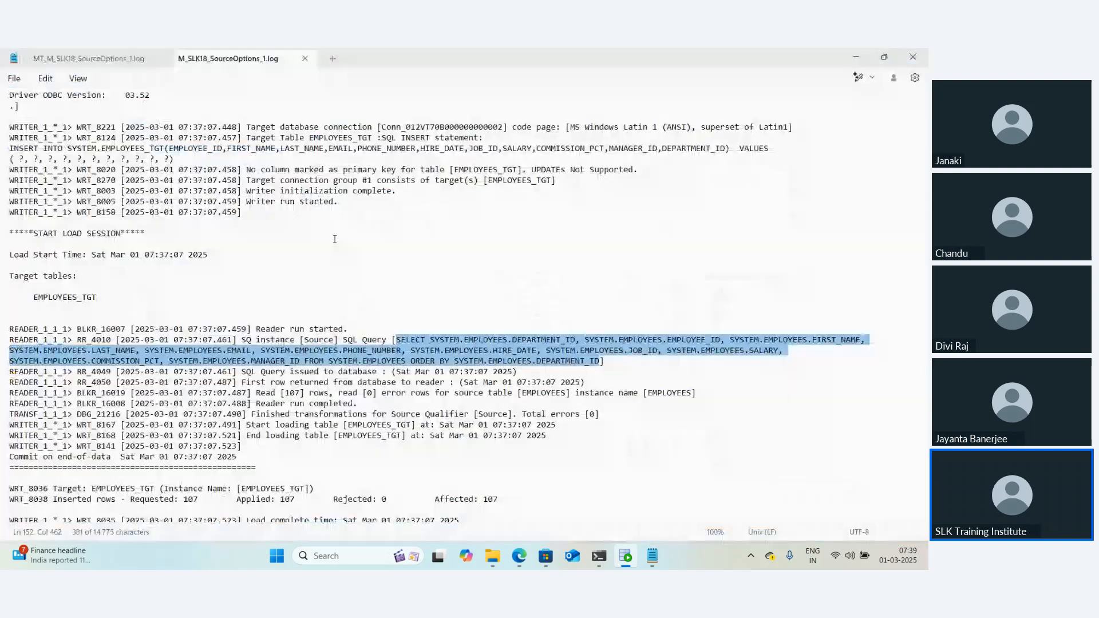
key("alt+Tab")
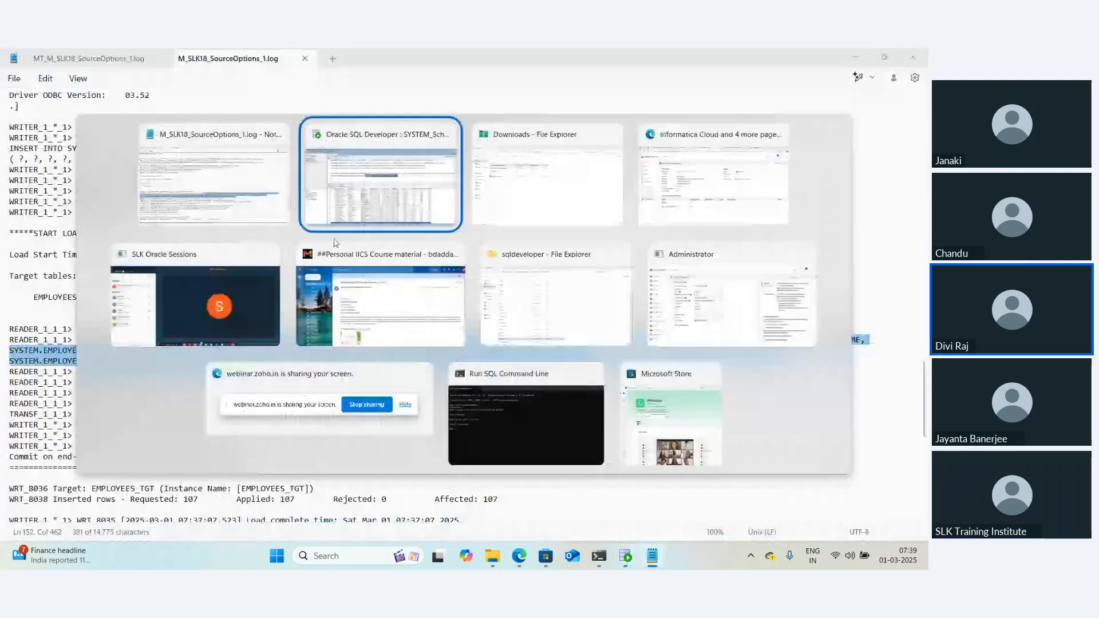
key("Tab")
key("Tab")
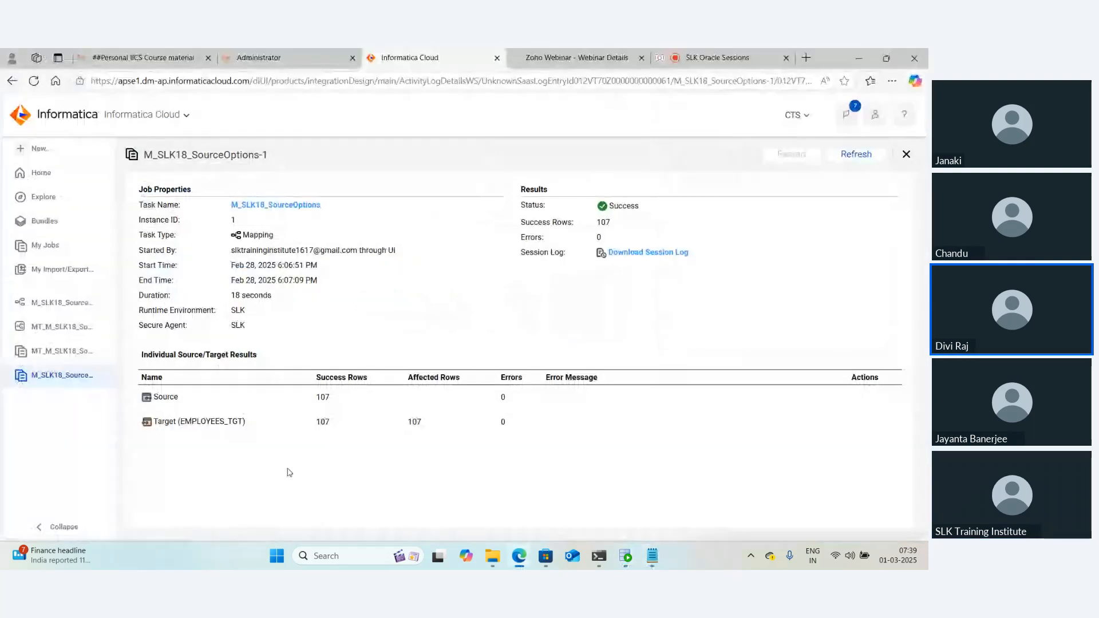
left_click(55, 312)
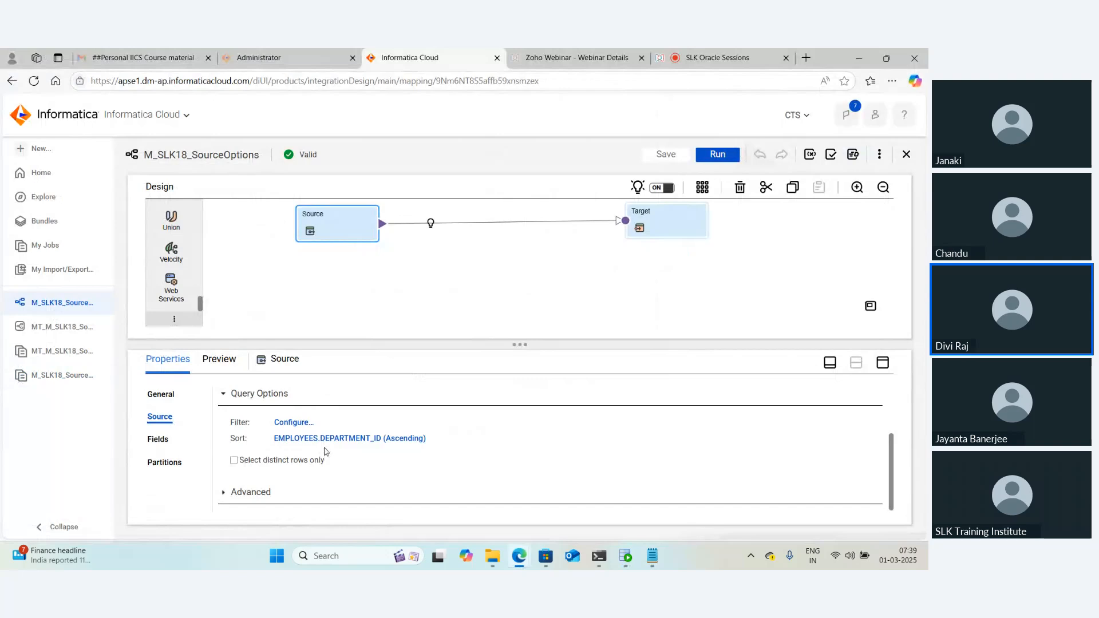
key("alt+Tab")
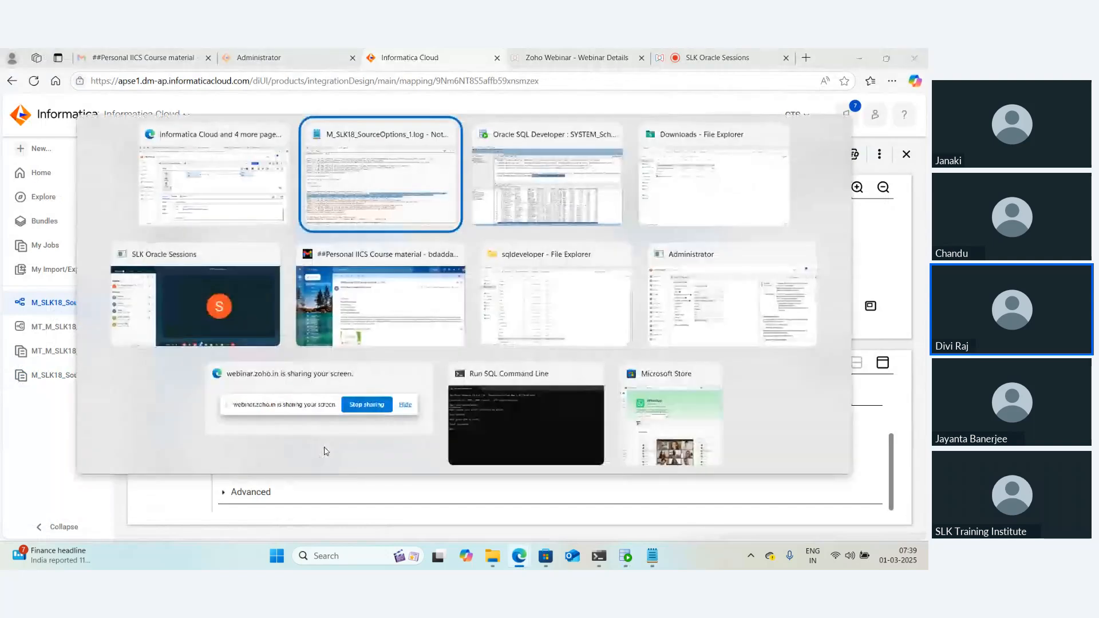
key("alt+Tab")
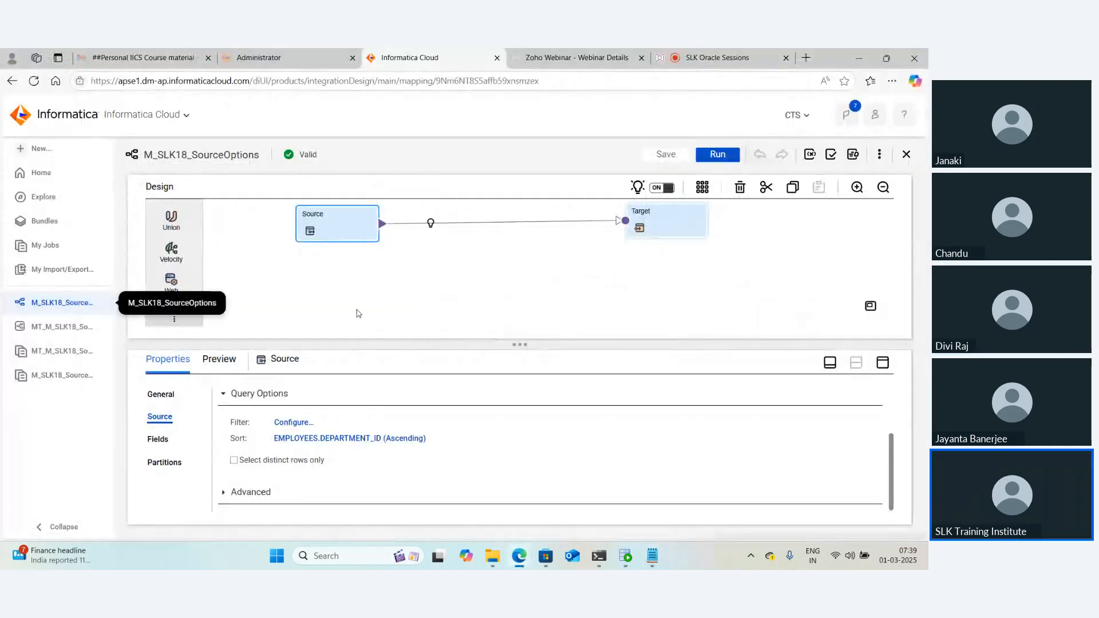
left_click(234, 464)
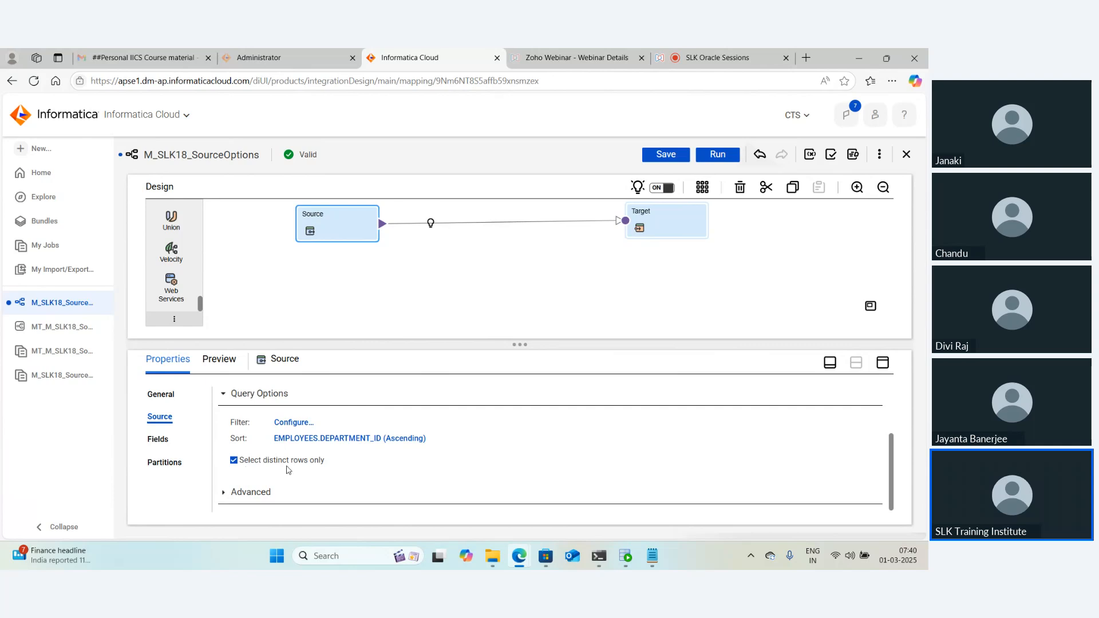
left_click_drag(298, 402, 215, 402)
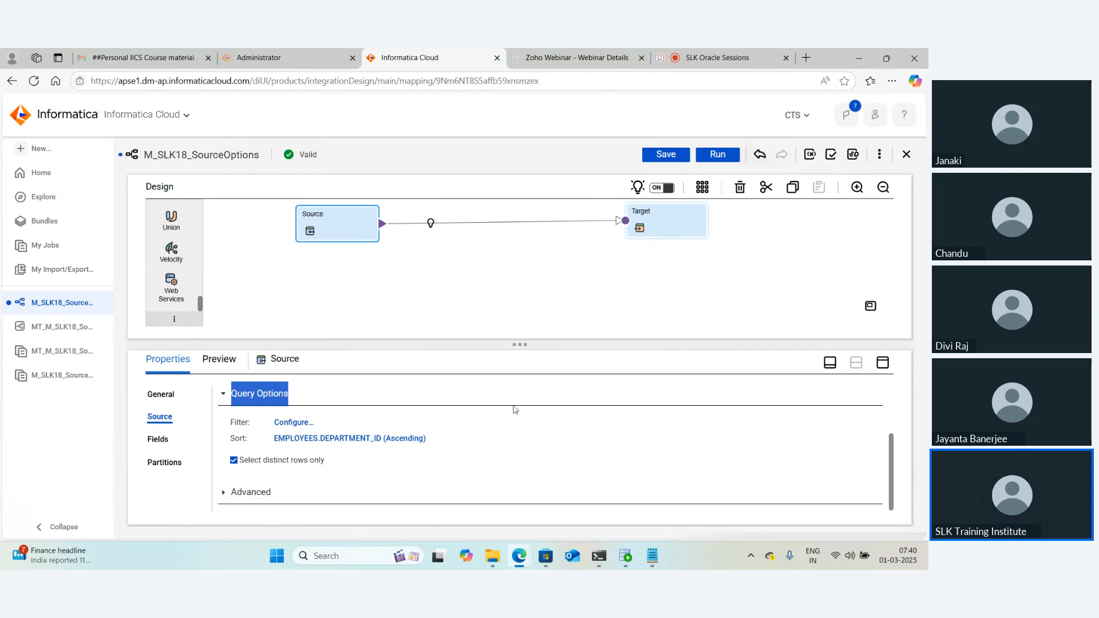
Maximize the Source properties and change the source type to Query, accepting the source type change
left_click(882, 363)
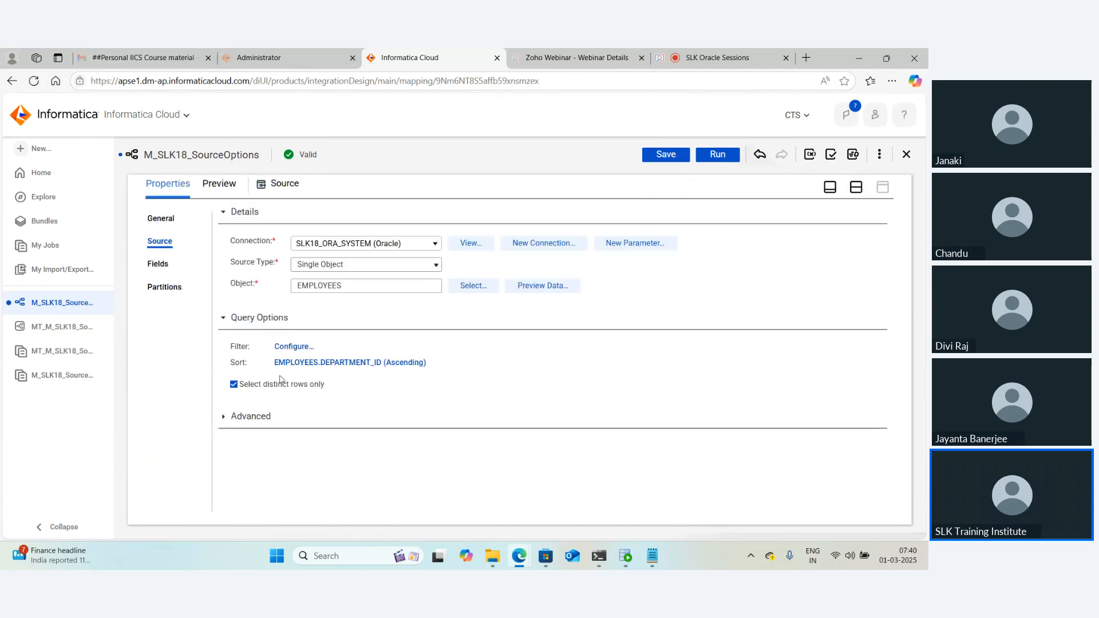
left_click(341, 264)
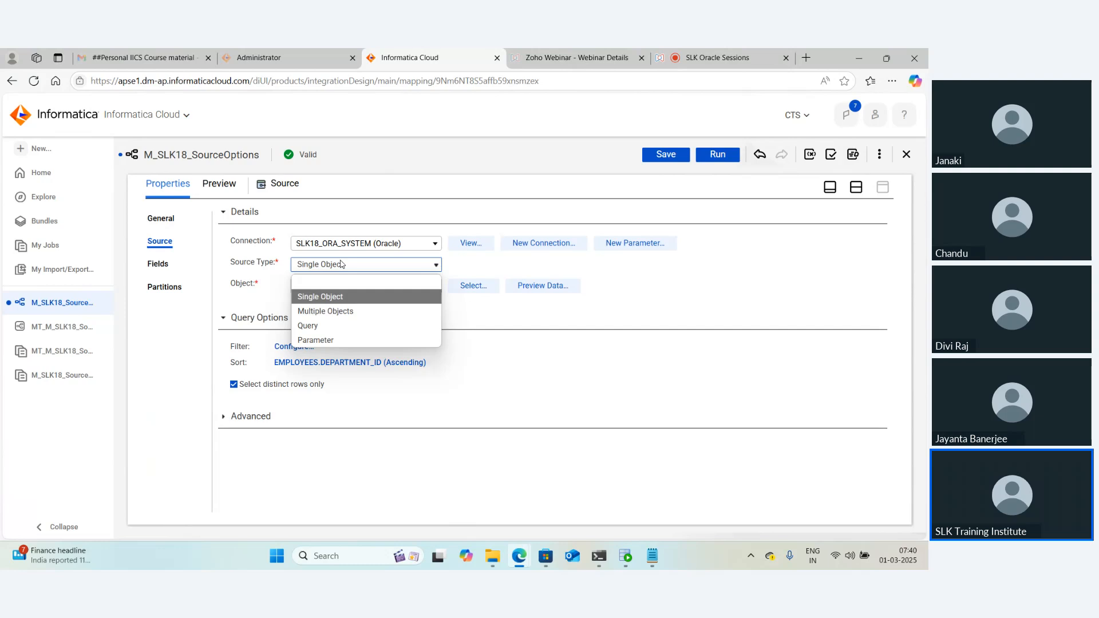
left_click(336, 264)
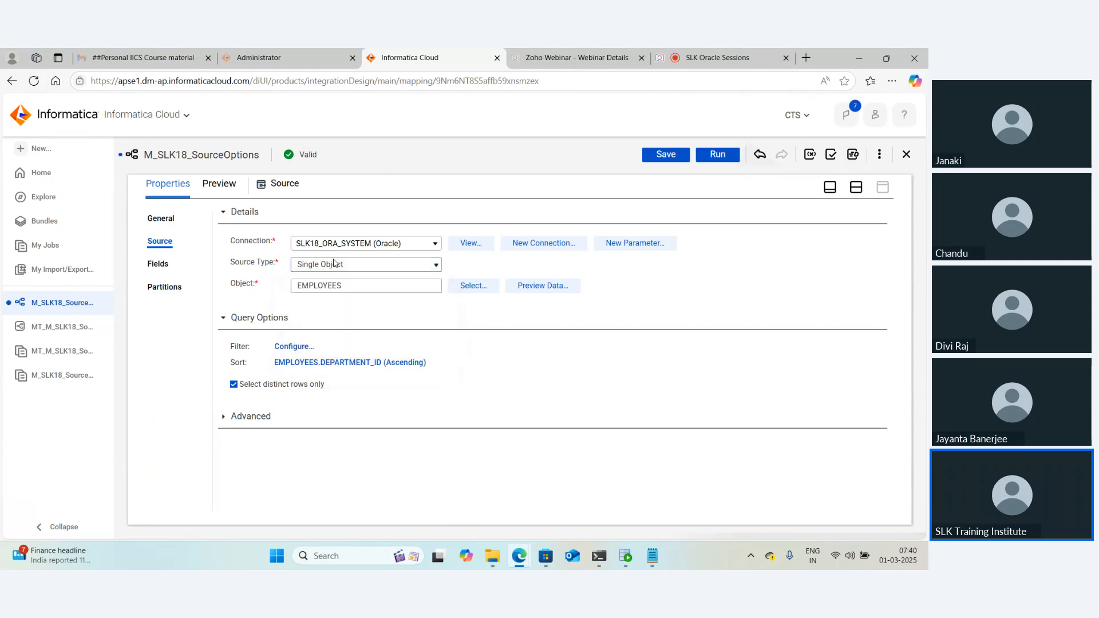
left_click(335, 263)
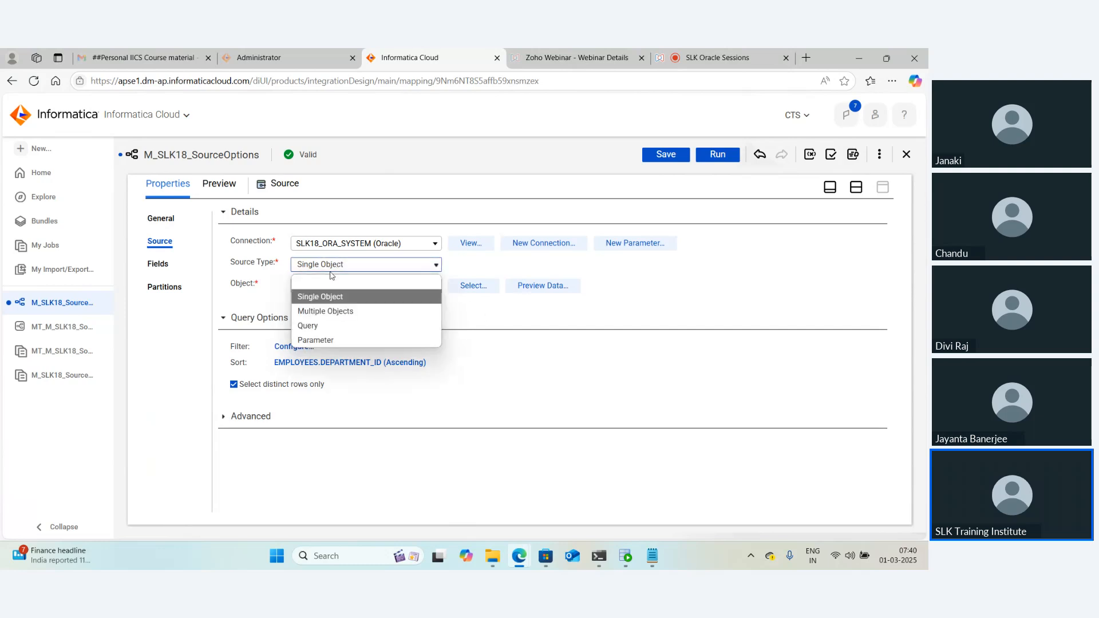
left_click(320, 325)
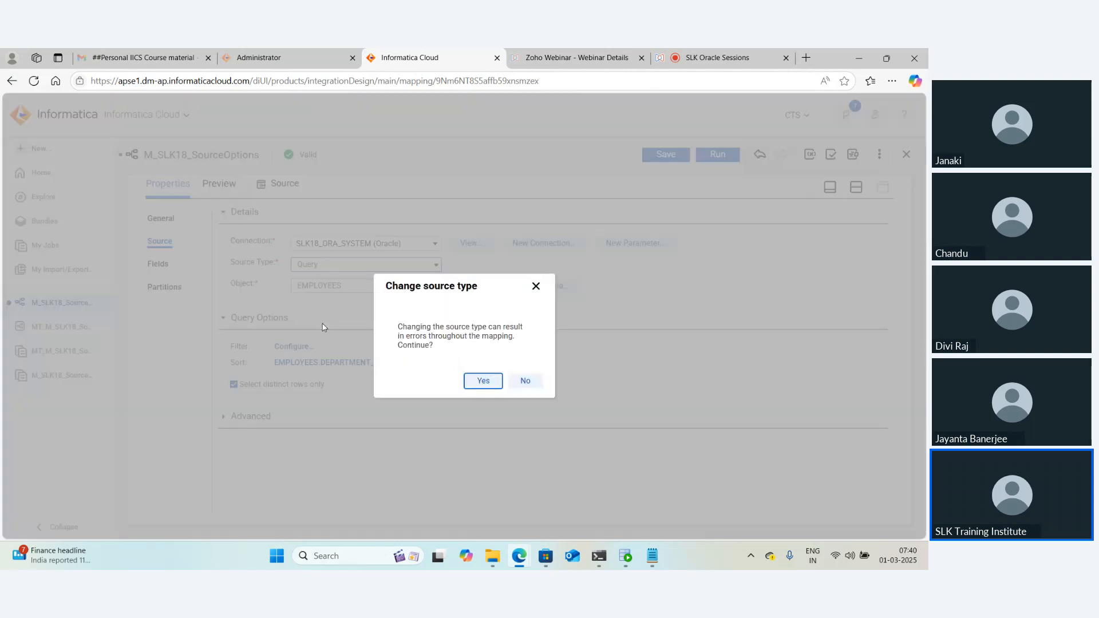
left_click(482, 381)
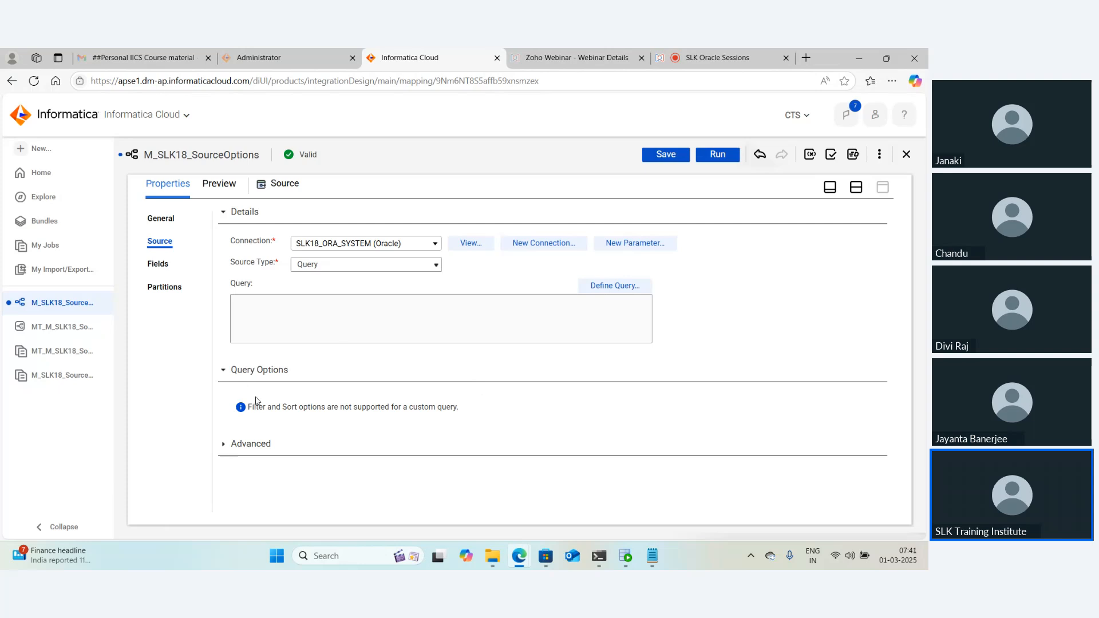
Open the custom query editor for the Source and start switching to another open application
left_click_drag(459, 407, 231, 407)
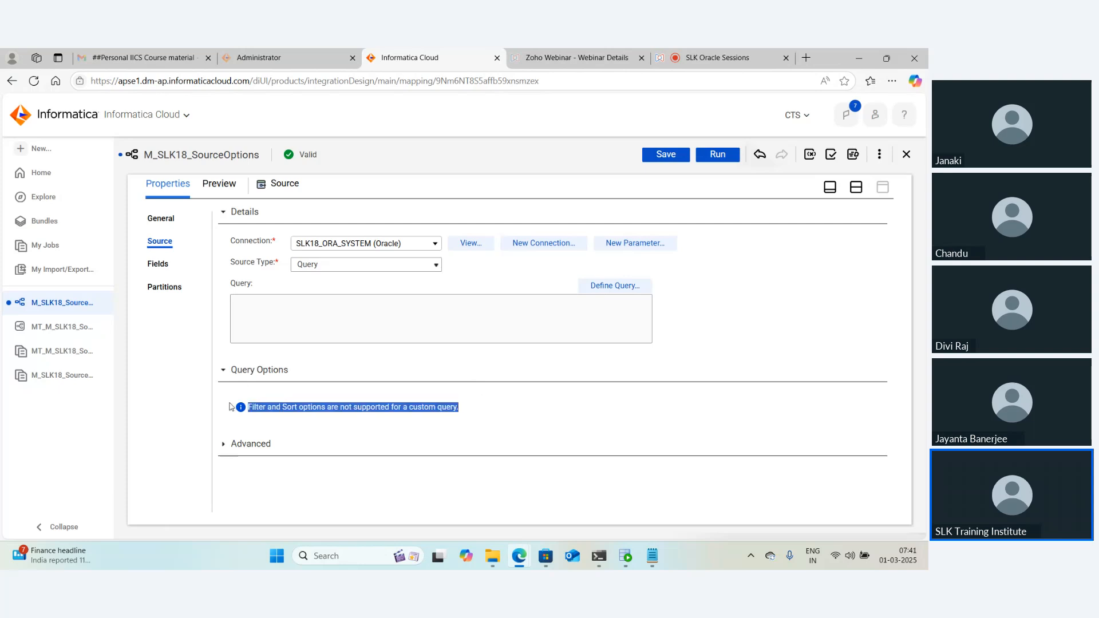
left_click(373, 309)
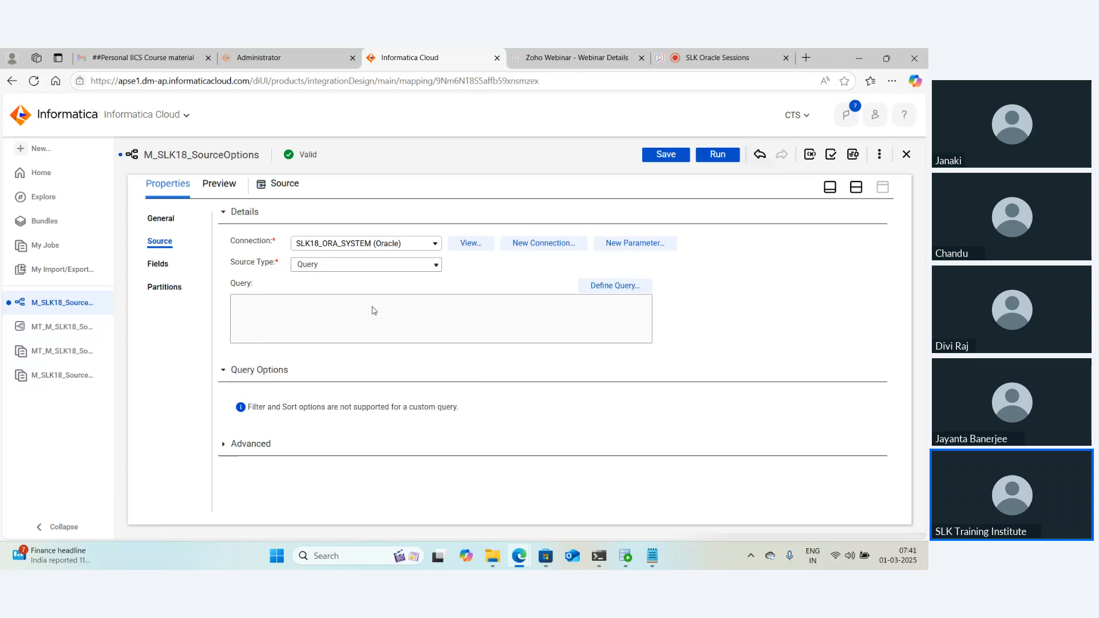
left_click(610, 286)
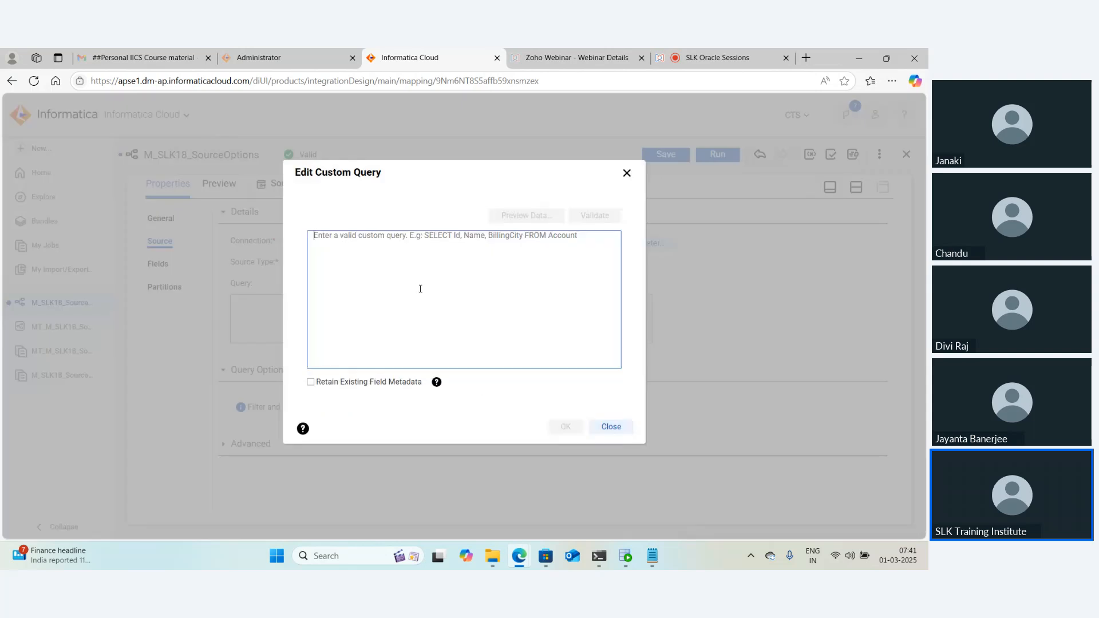
key("alt+Tab")
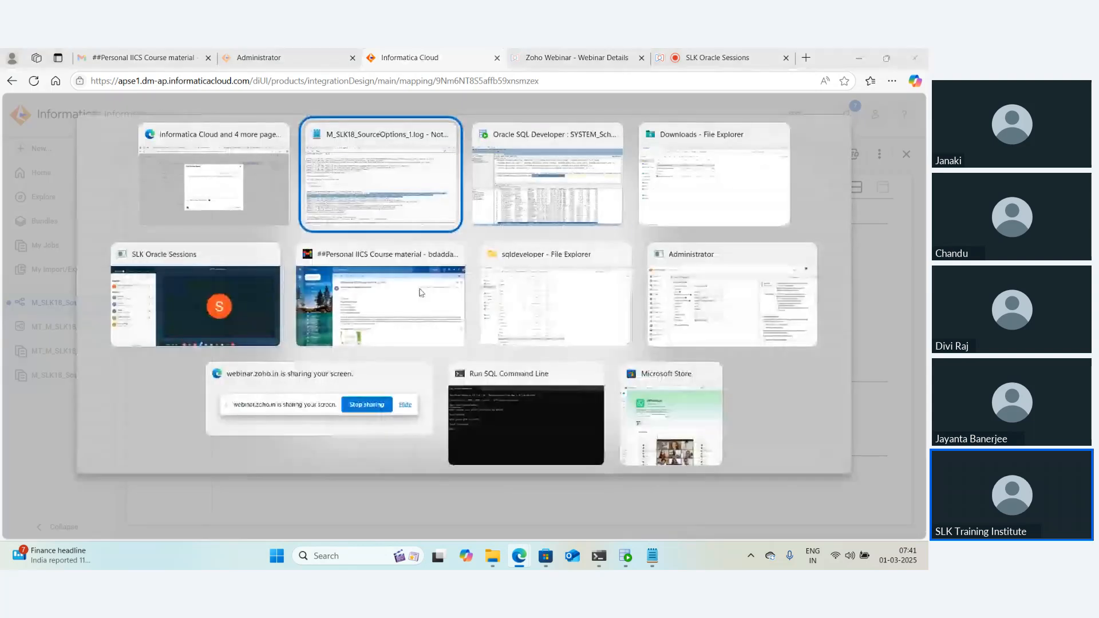
Switch to SQL Developer and copy the EMPLOYEES query filtered by DEPARTMENT_ID = 90, without its closing semicolon
key("alt+Tab")
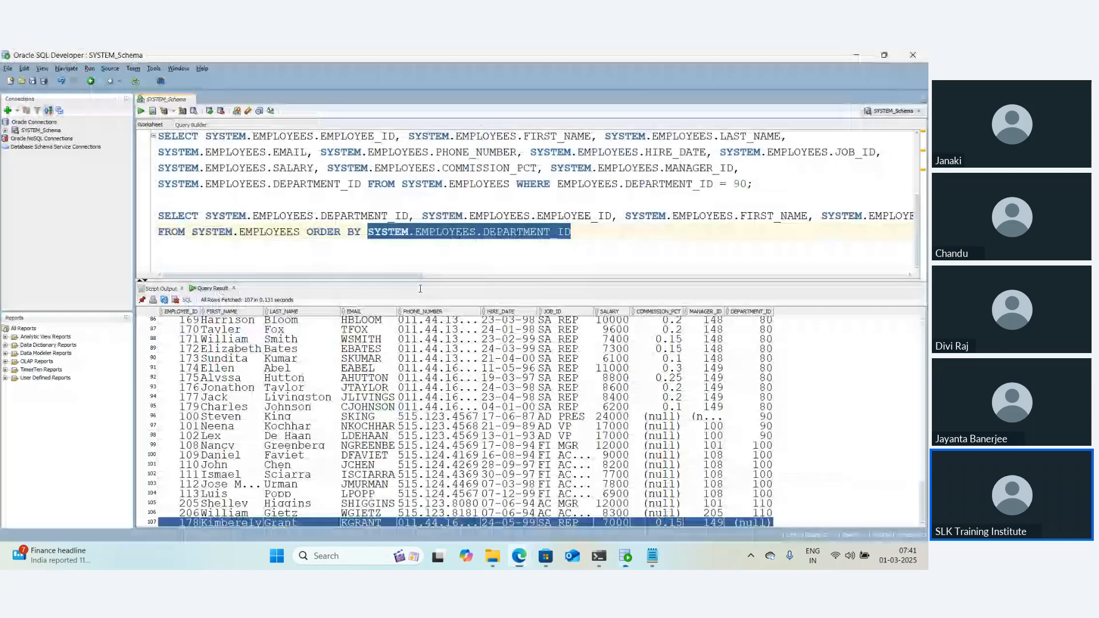
left_click(756, 184)
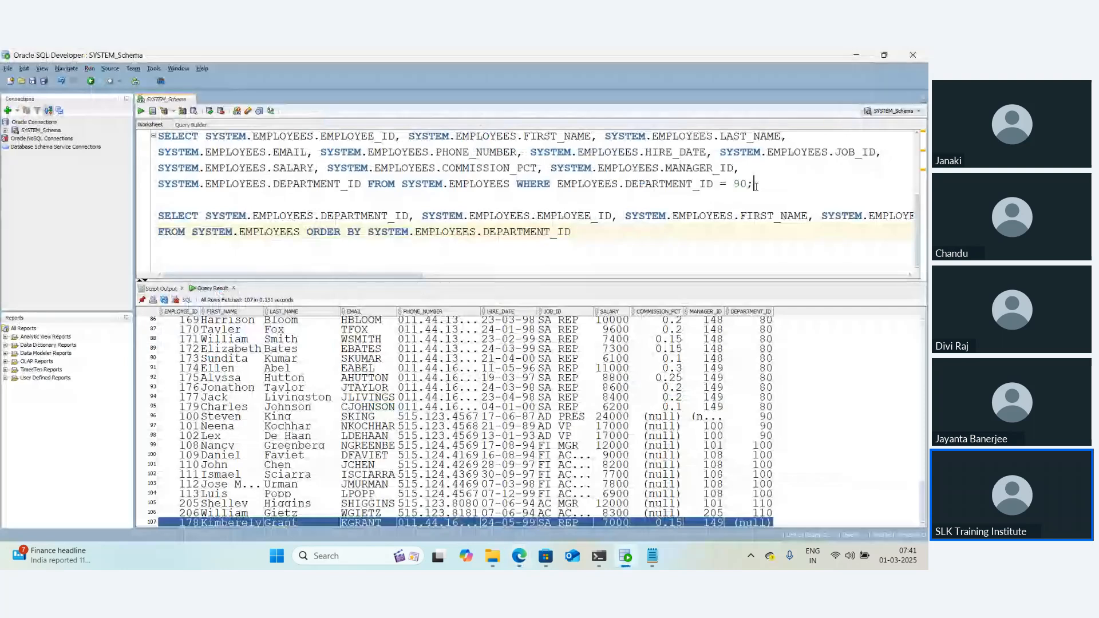
left_click_drag(756, 185, 743, 252)
scroll(146, 153, "up", 1)
key("ctrl+c")
Return to Informatica Cloud, paste the copied query as the source's custom query, change its DEPARTMENT_ID filter to 80, and validate it
key("alt+Tab")
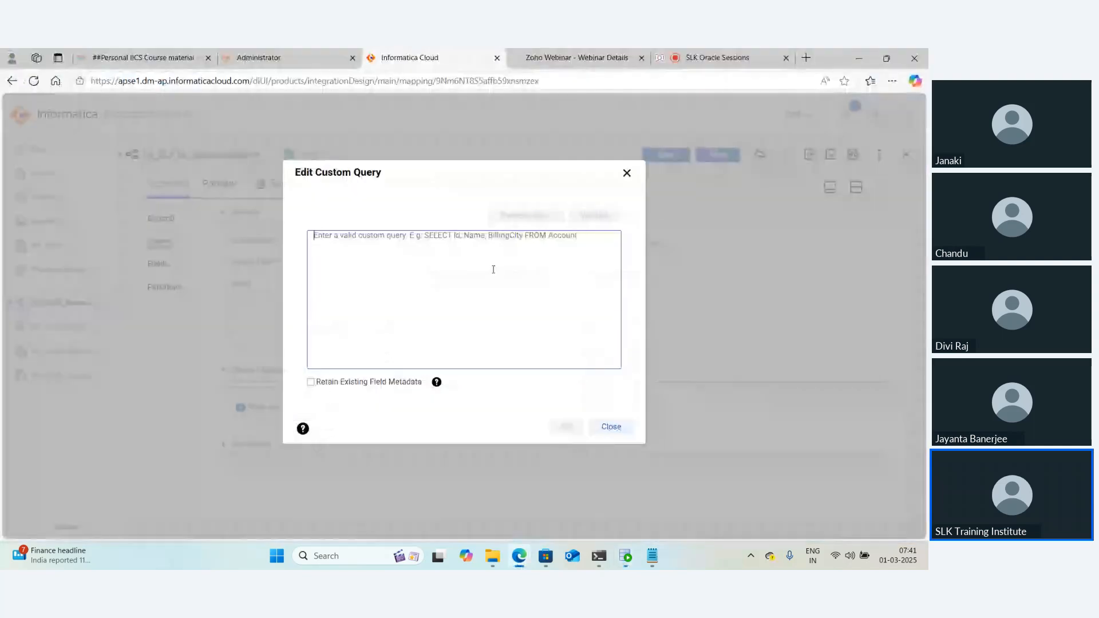
key("ctrl+v")
key("BackSpace")
key("BackSpace")
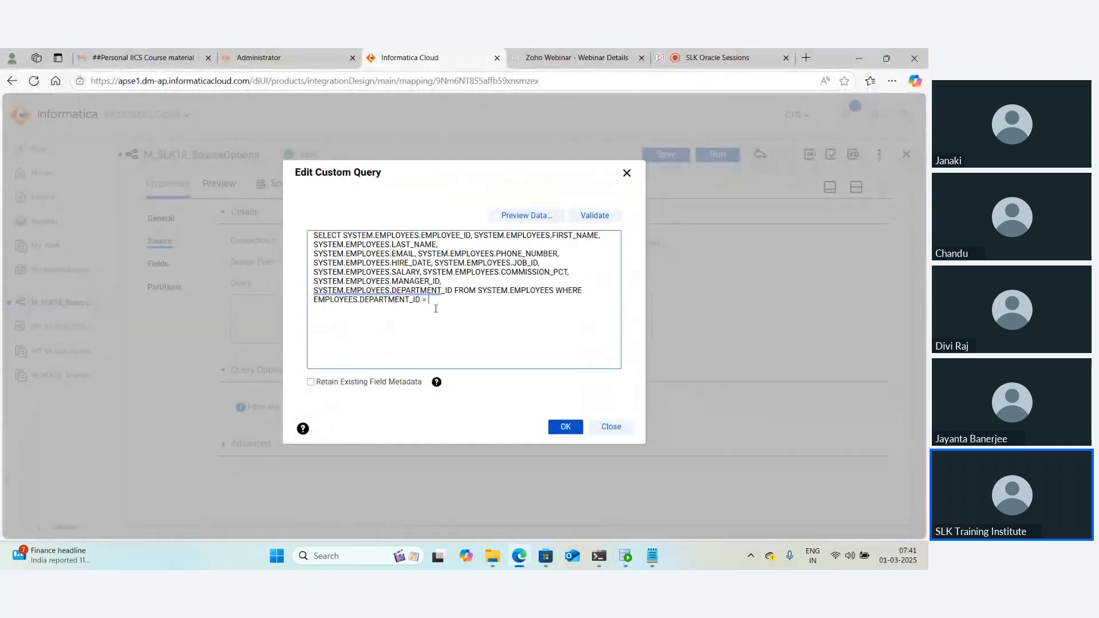
type("80")
left_click(605, 218)
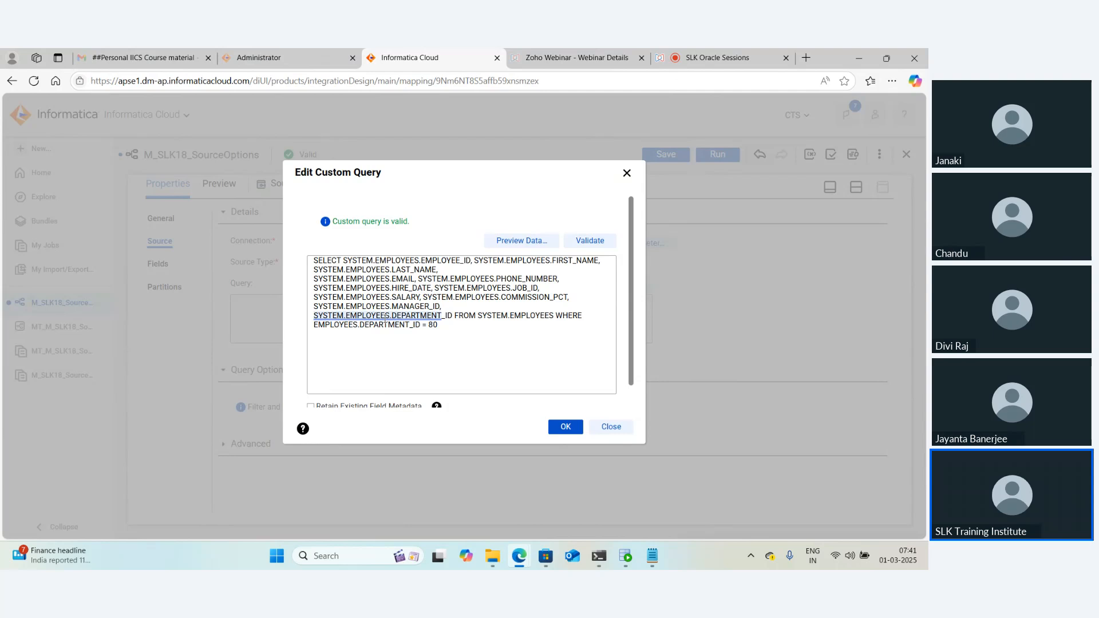
Validate the custom query again and review the validation message
left_click(386, 319)
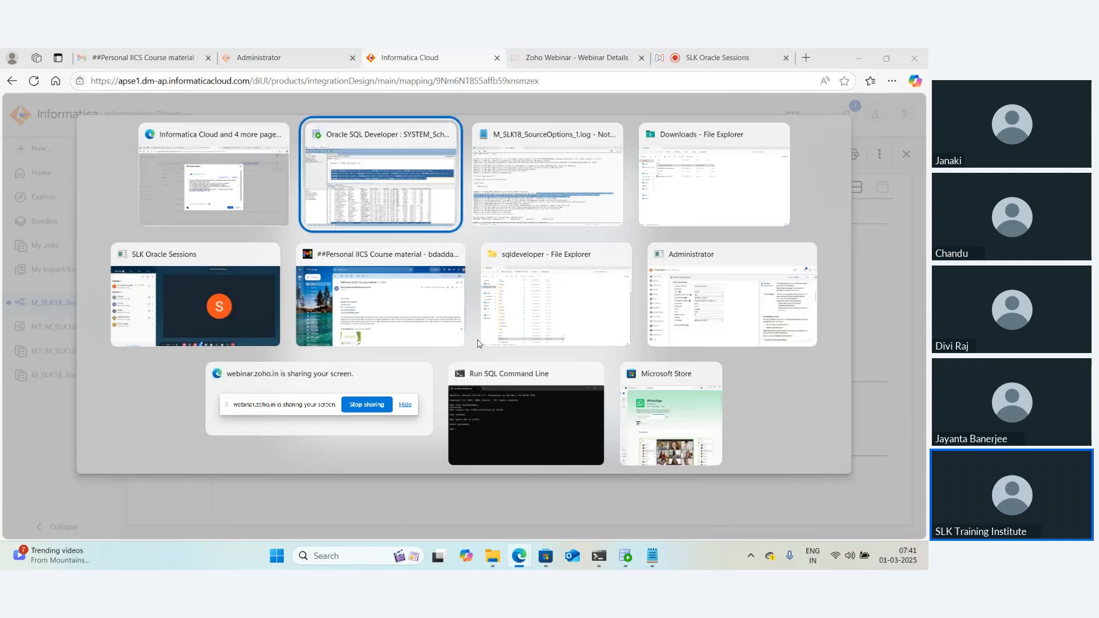
key("alt+Tab")
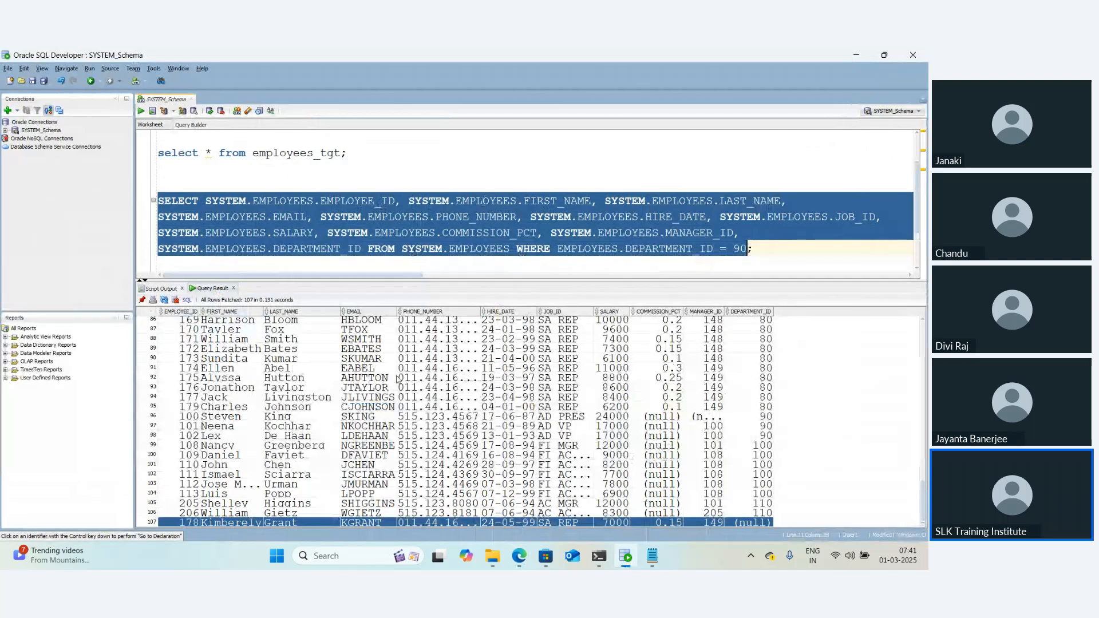
key("alt+Tab")
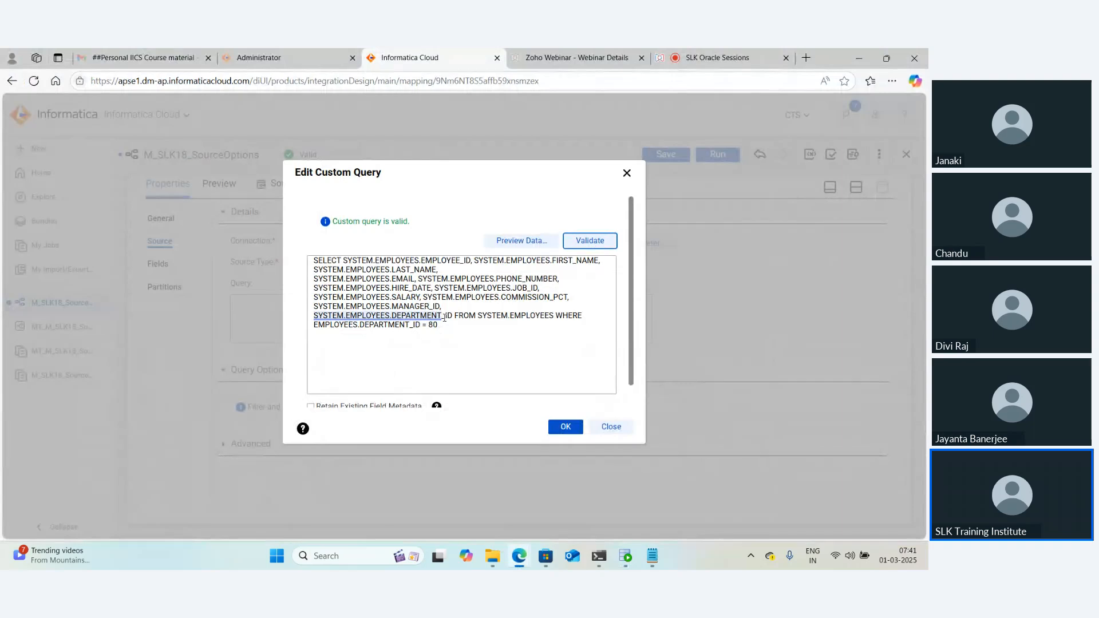
left_click(575, 241)
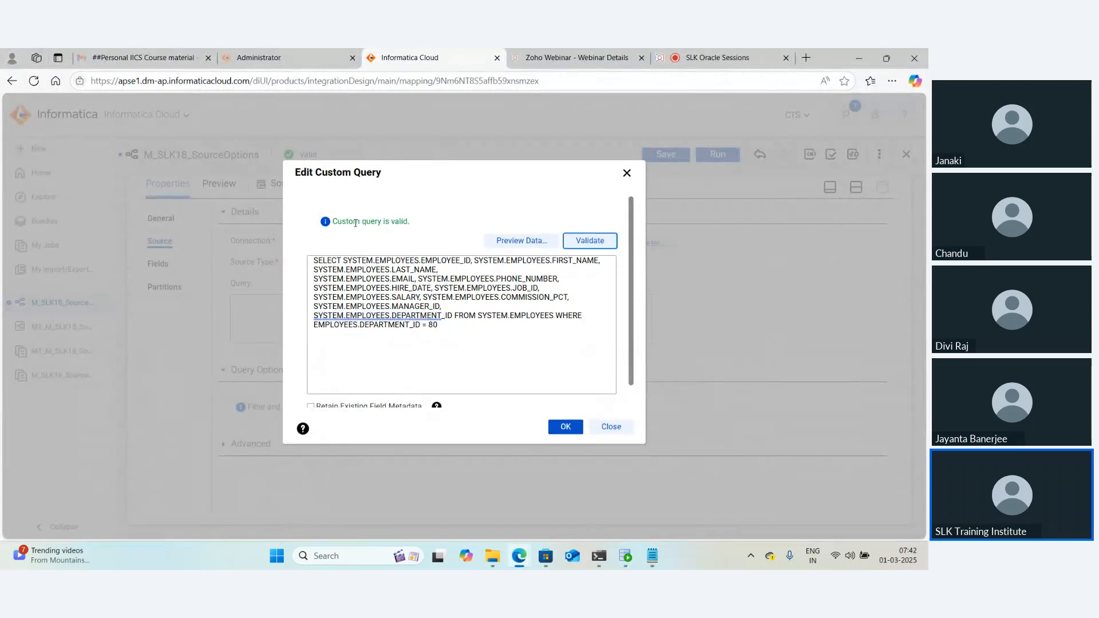
left_click_drag(335, 221, 424, 227)
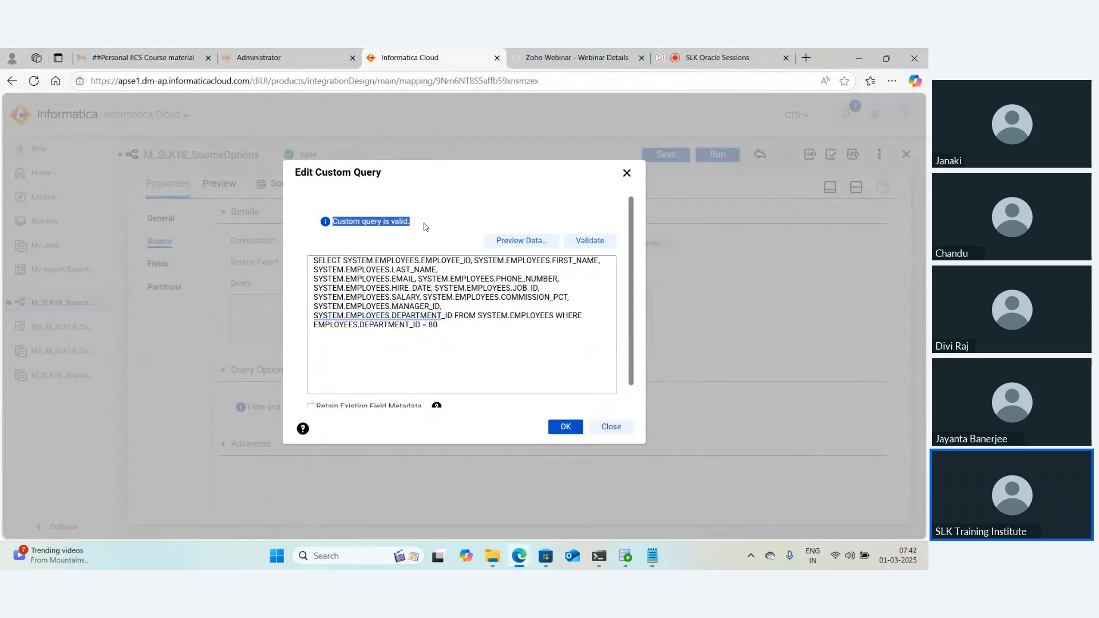
left_click(459, 290)
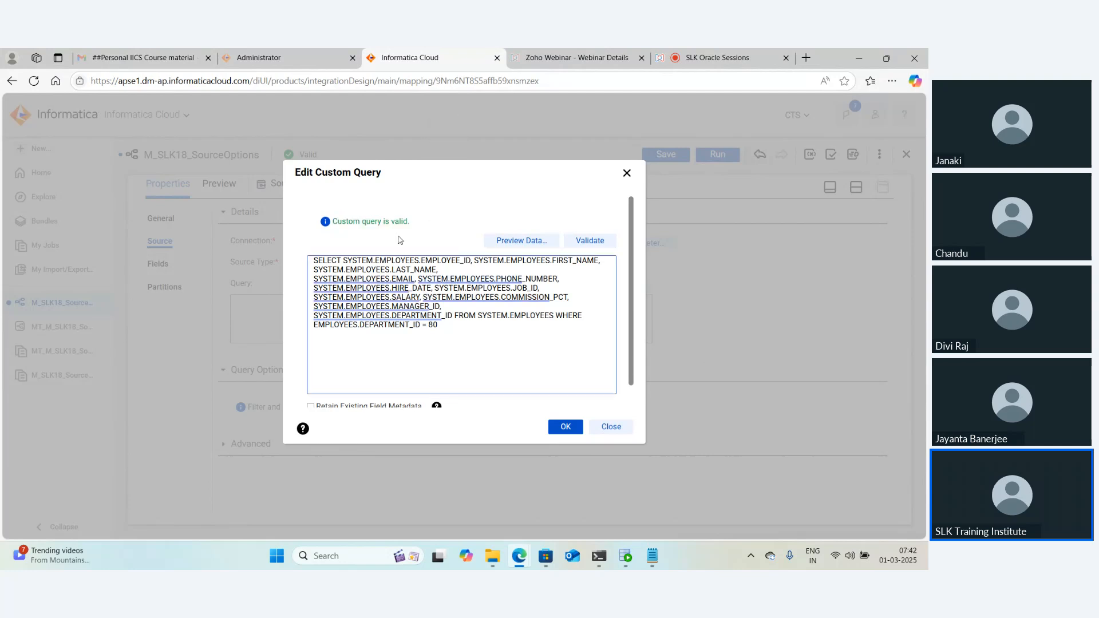
left_click_drag(427, 226, 334, 228)
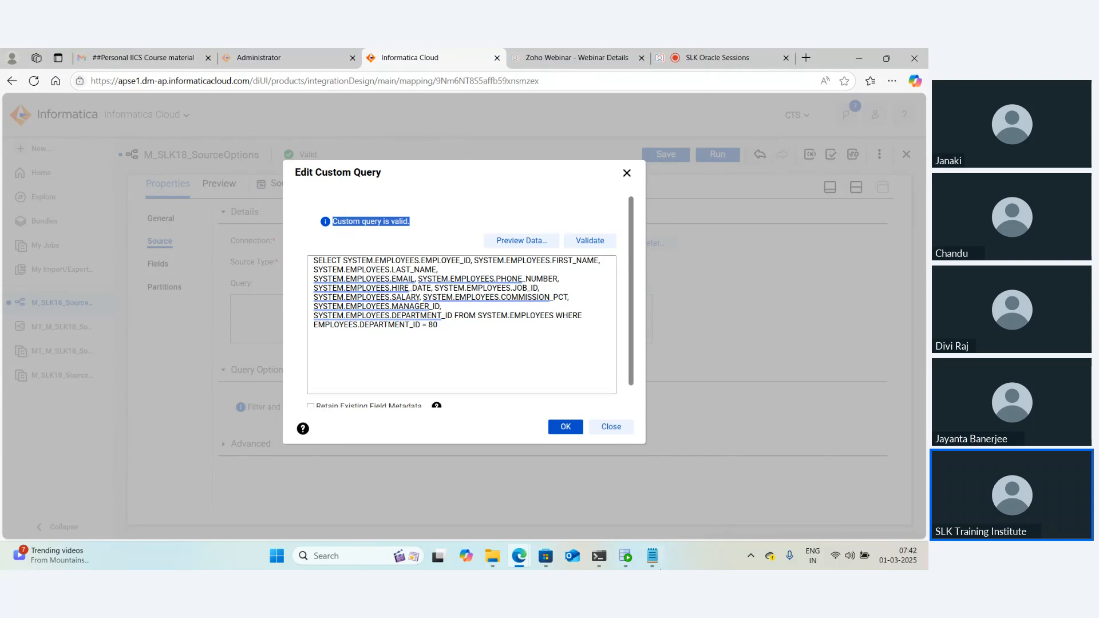
Compare the SELECT and FROM part of the EMPLOYEES query in SQL Developer with the custom query in Informatica Cloud
left_click(625, 562)
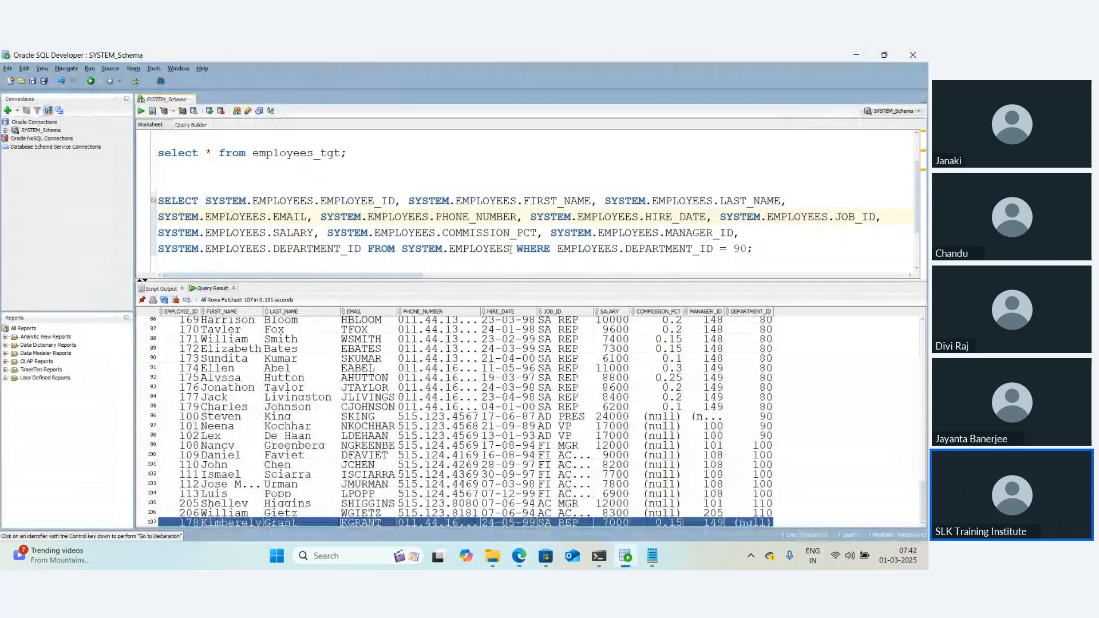
left_click_drag(511, 250, 156, 199)
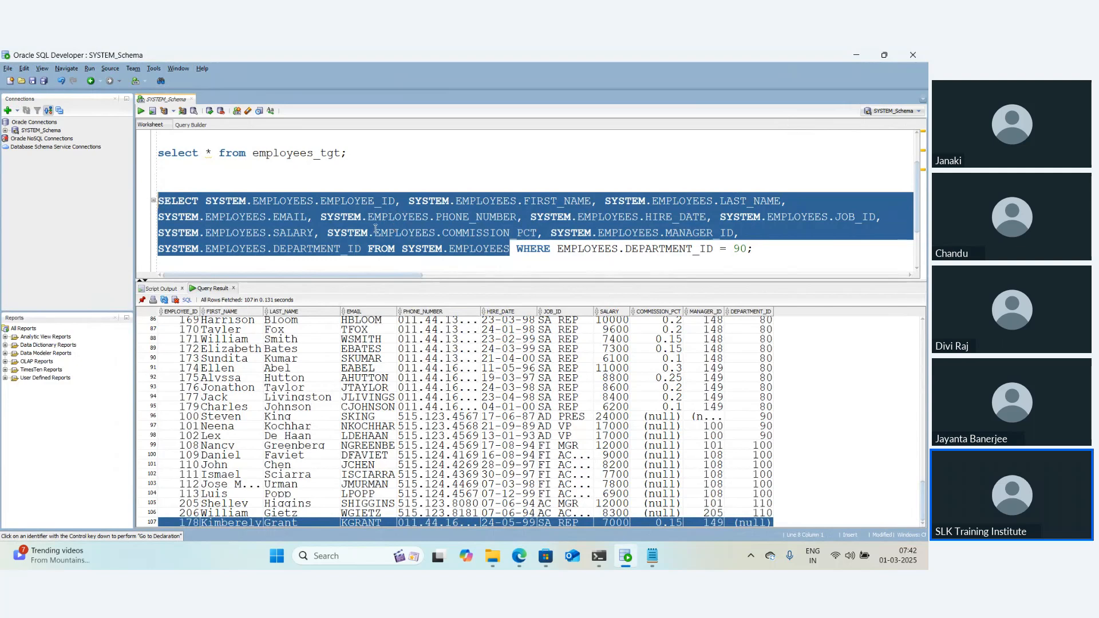
key("alt+Tab")
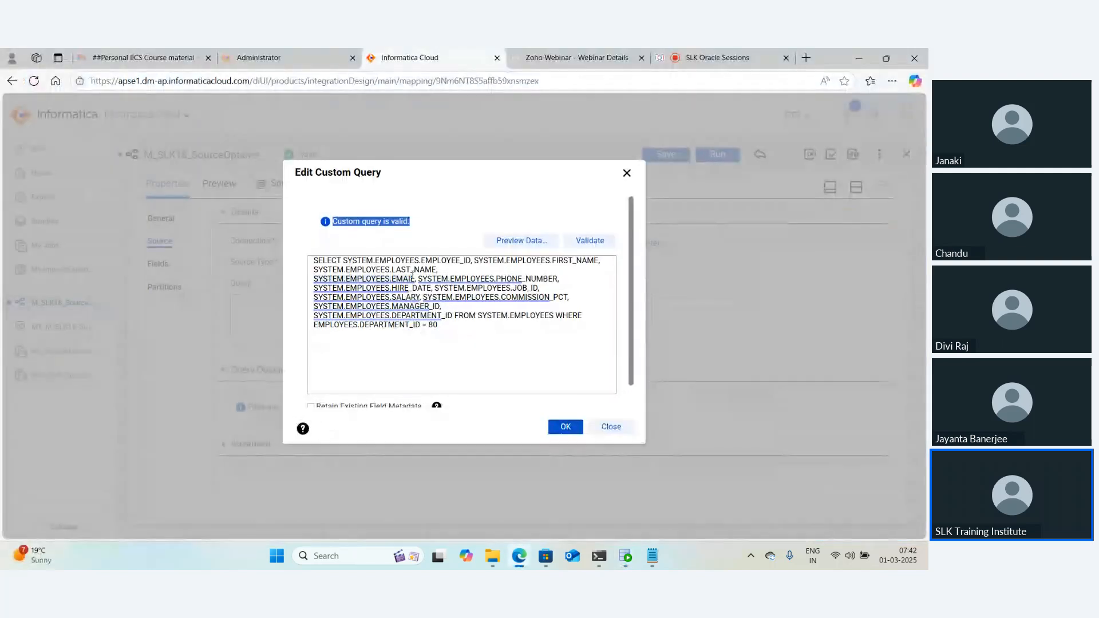
left_click(423, 295)
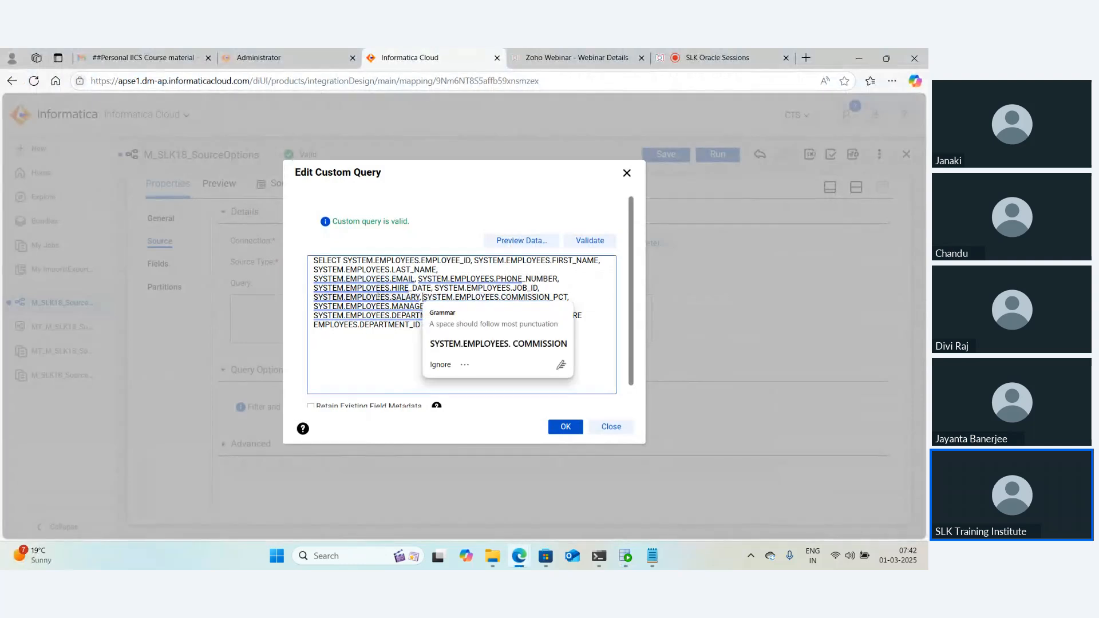
left_click(444, 368)
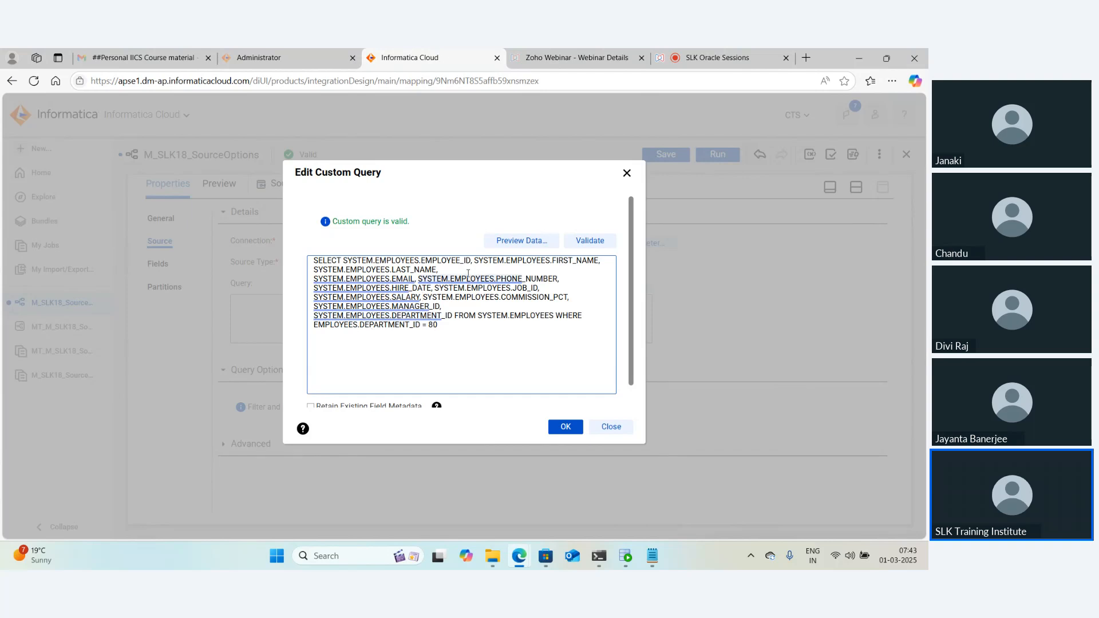
Validate and accept the custom query for the source, and check the source's field list
left_click(600, 242)
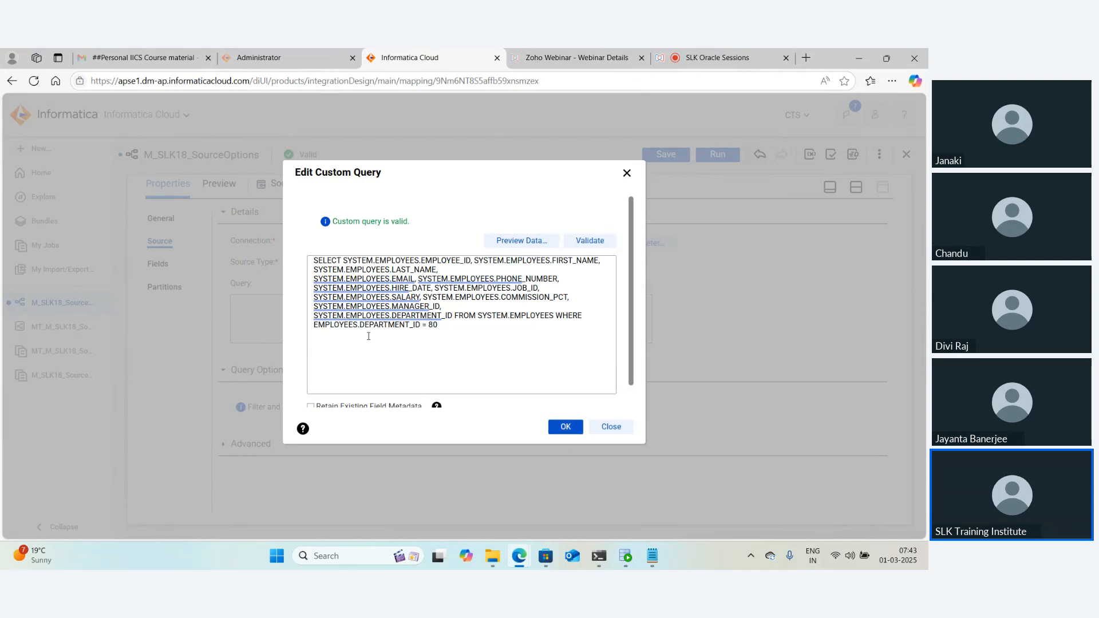
left_click_drag(369, 324, 476, 369)
left_click(552, 426)
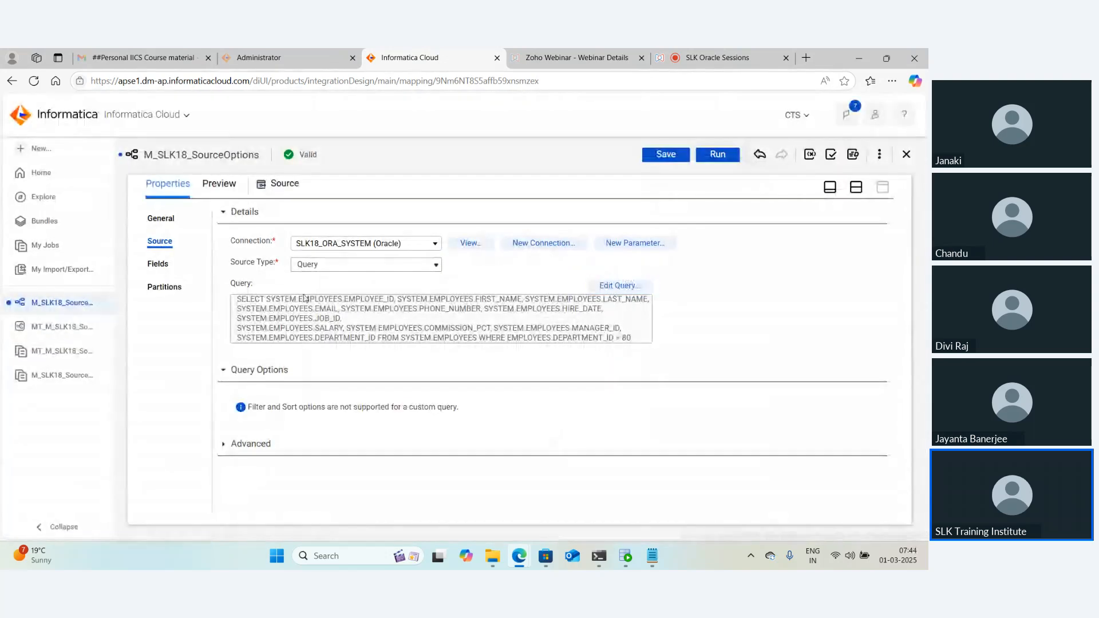
left_click(159, 265)
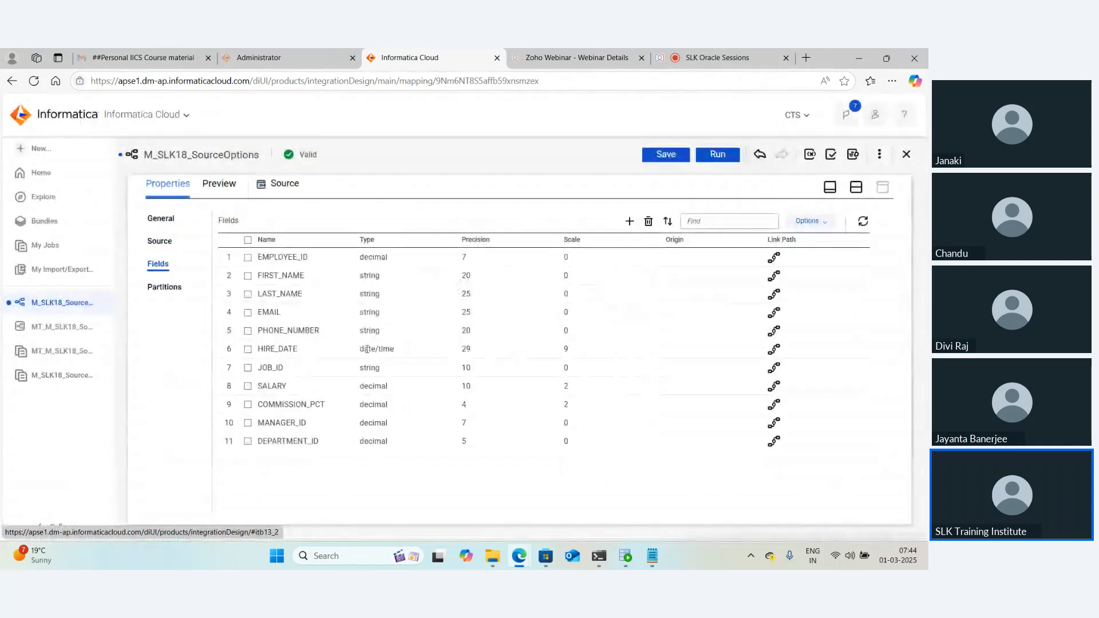
left_click(160, 242)
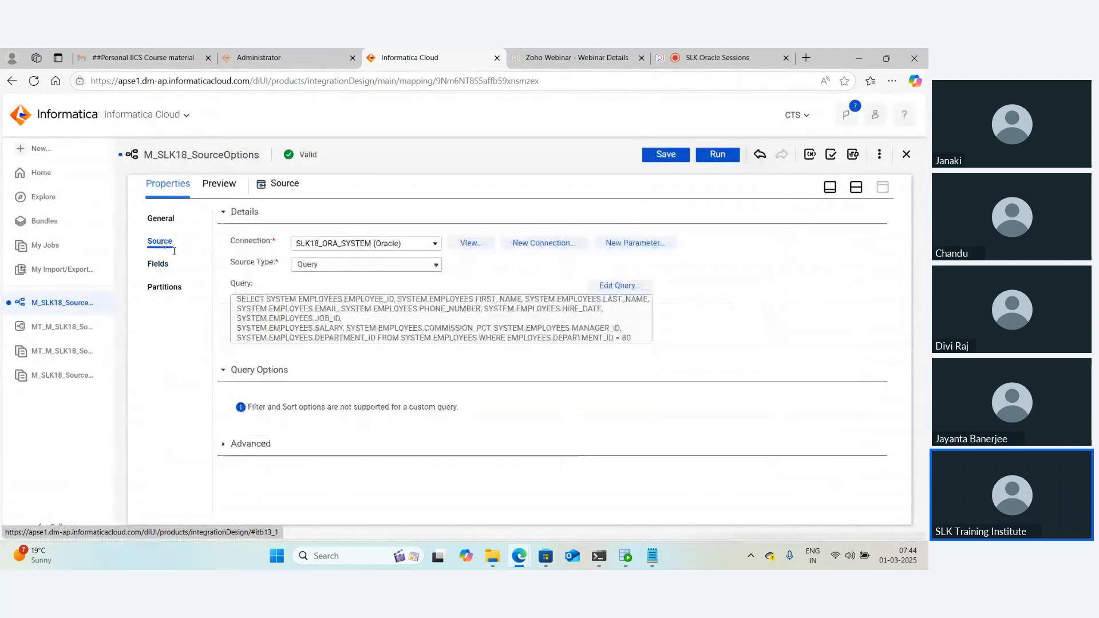
Save the M_SLK18_SourceOptions mapping and run it in the SLK runtime environment
left_click(660, 159)
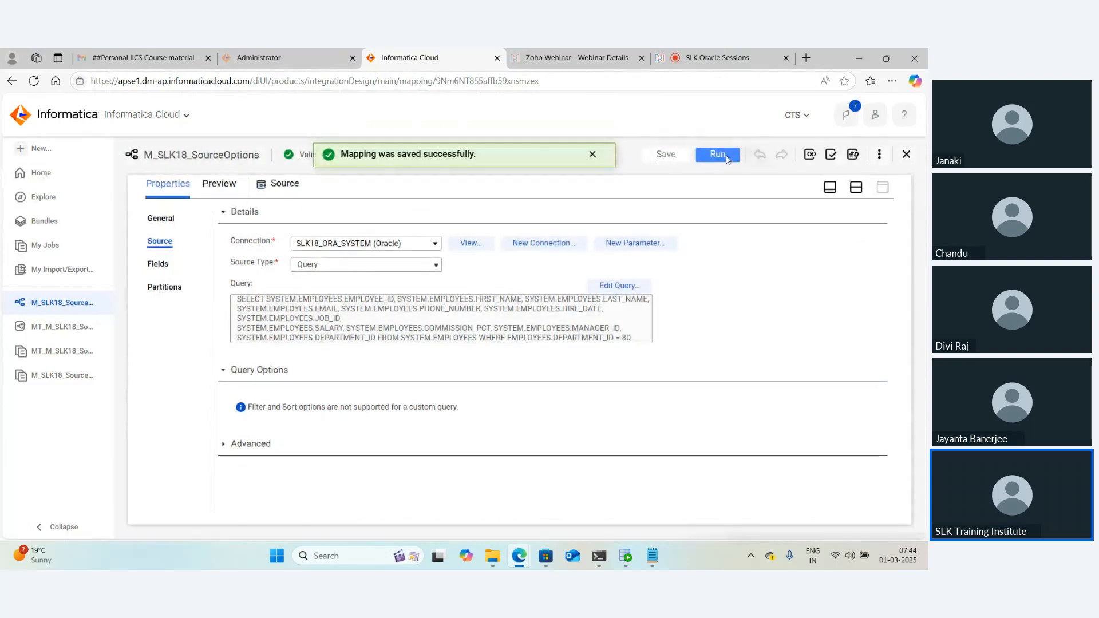
left_click(717, 153)
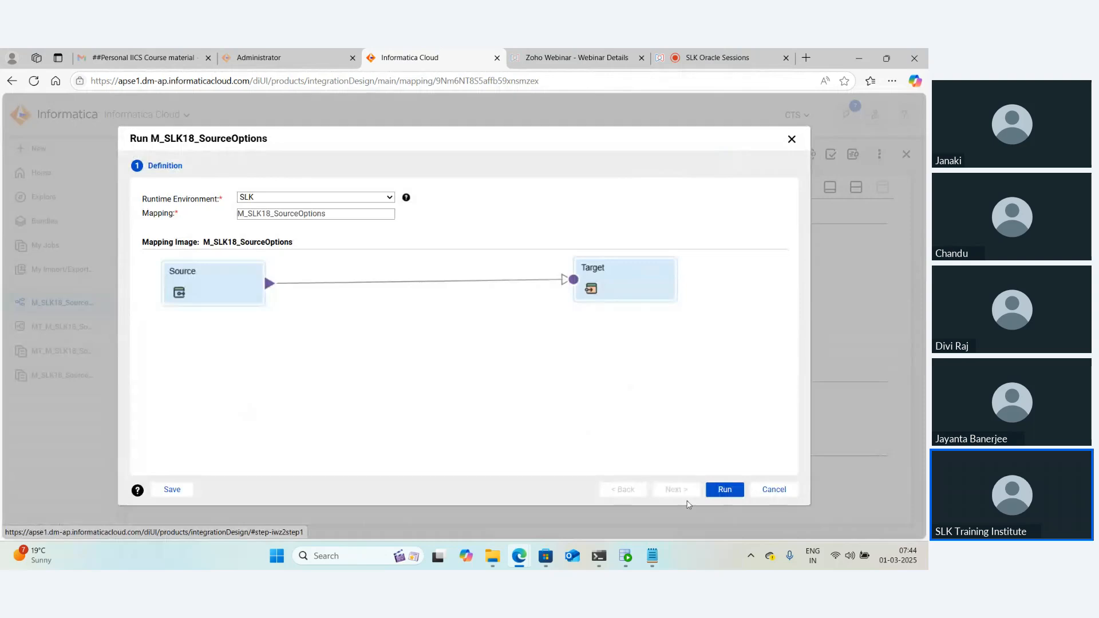
left_click(724, 490)
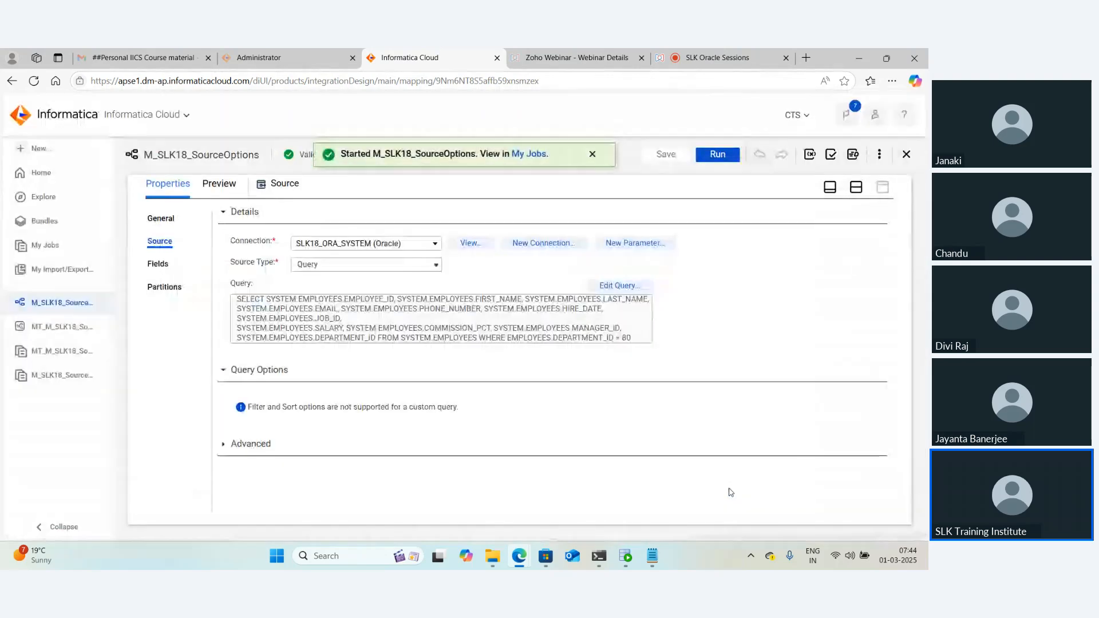
Open the job list and refresh it until M_SLK18_SourceOptions-2 finishes, checking its processed row count
left_click(529, 154)
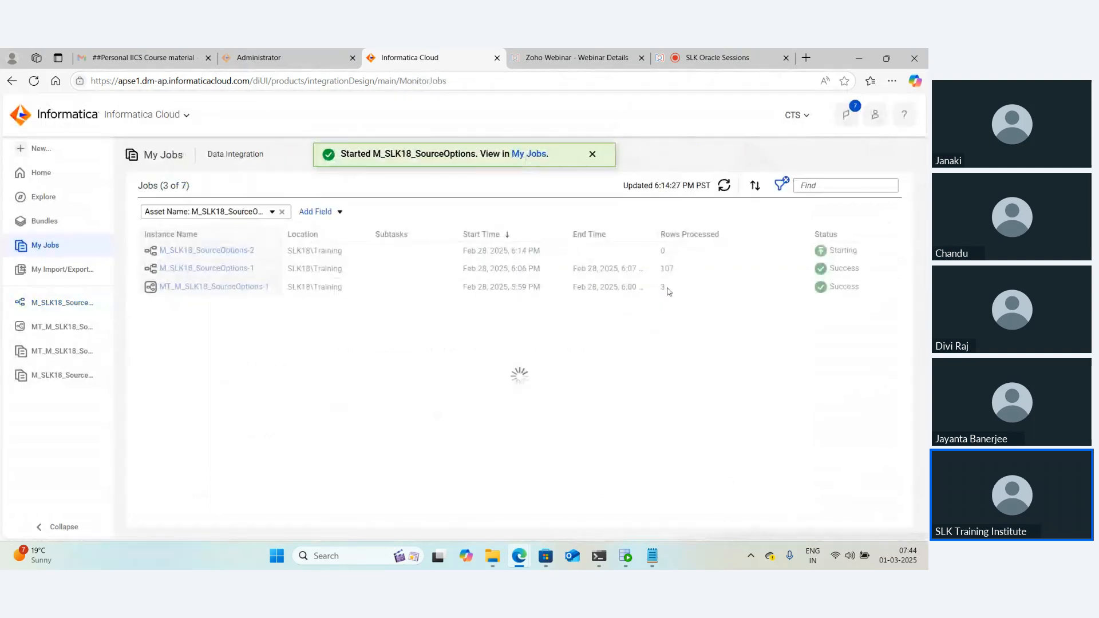
left_click(724, 186)
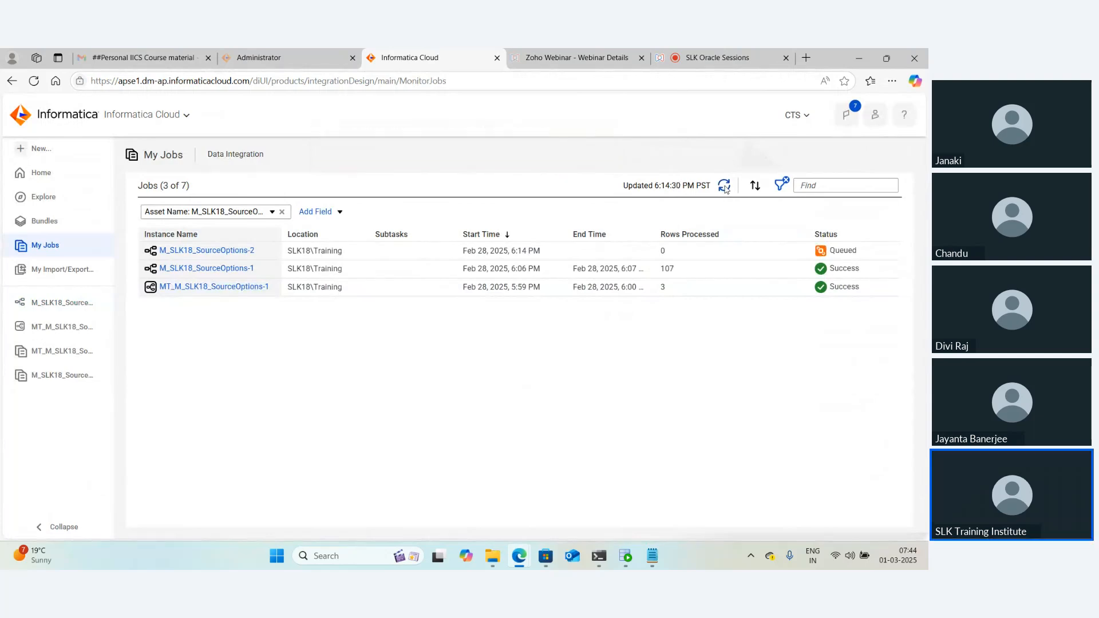
left_click(725, 188)
left_click(724, 185)
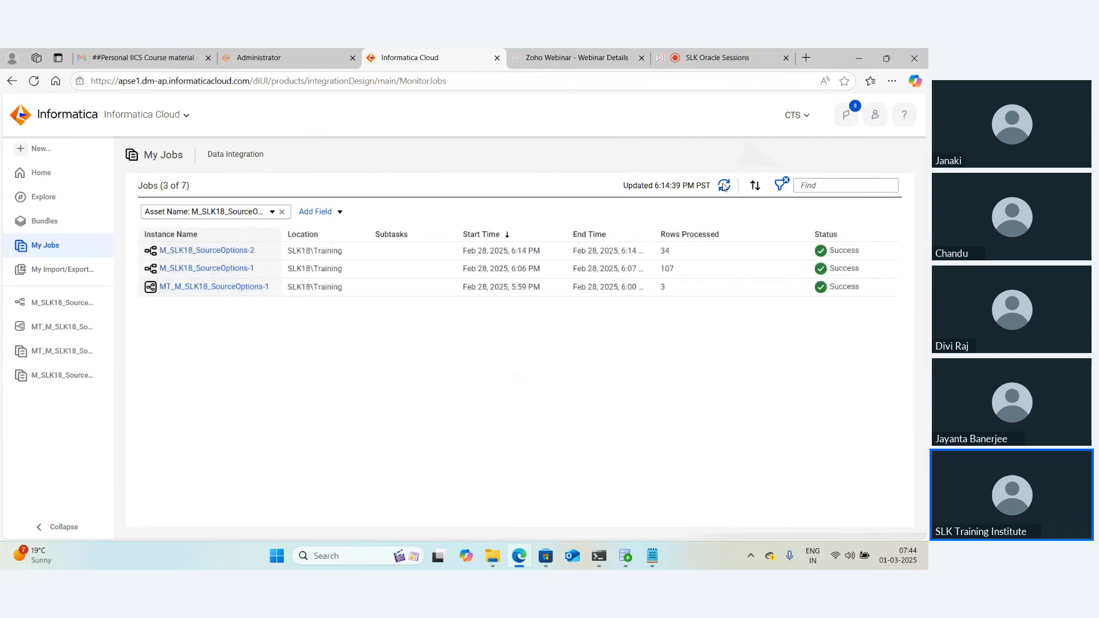
double_click(665, 250)
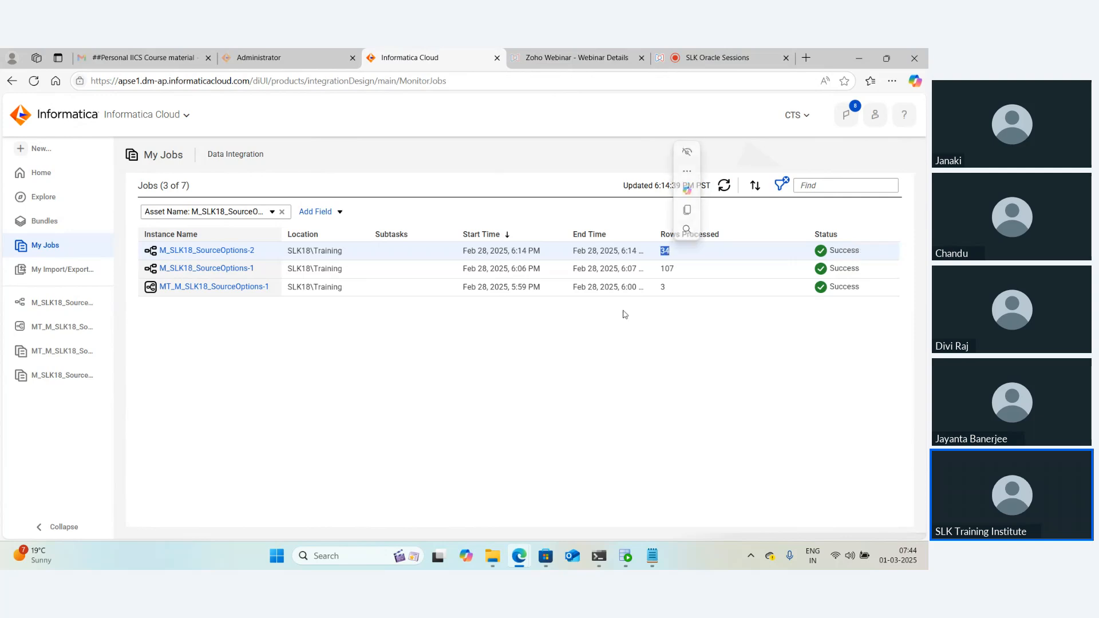
Download the session log of job M_SLK18_SourceOptions-2 and open M_SLK18_SourceOptions_2 from the Downloads folder
left_click(233, 252)
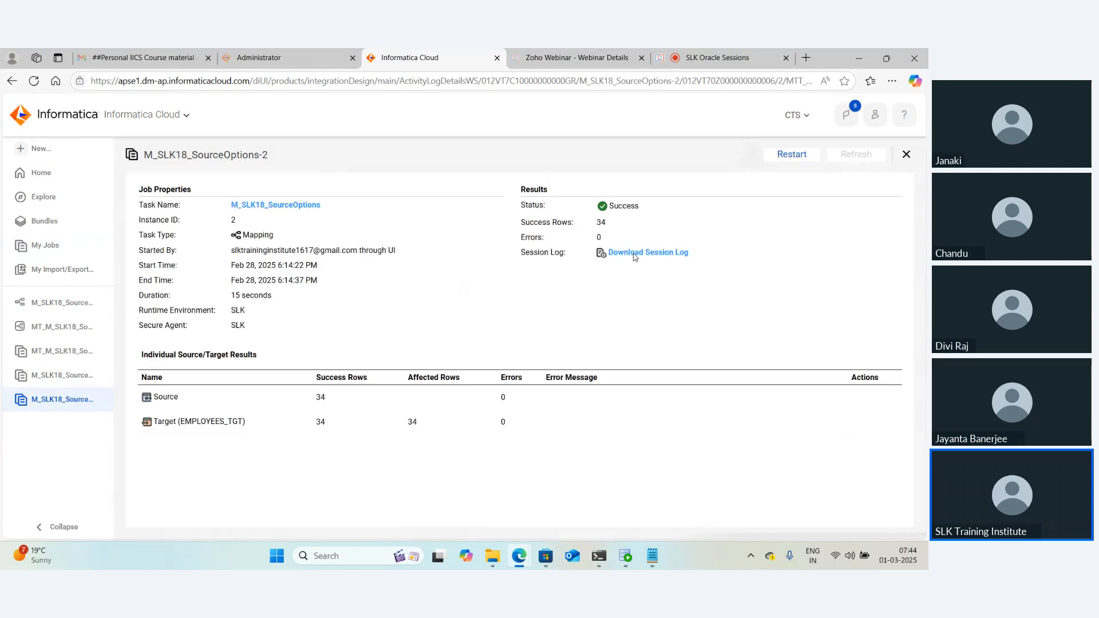
left_click(635, 257)
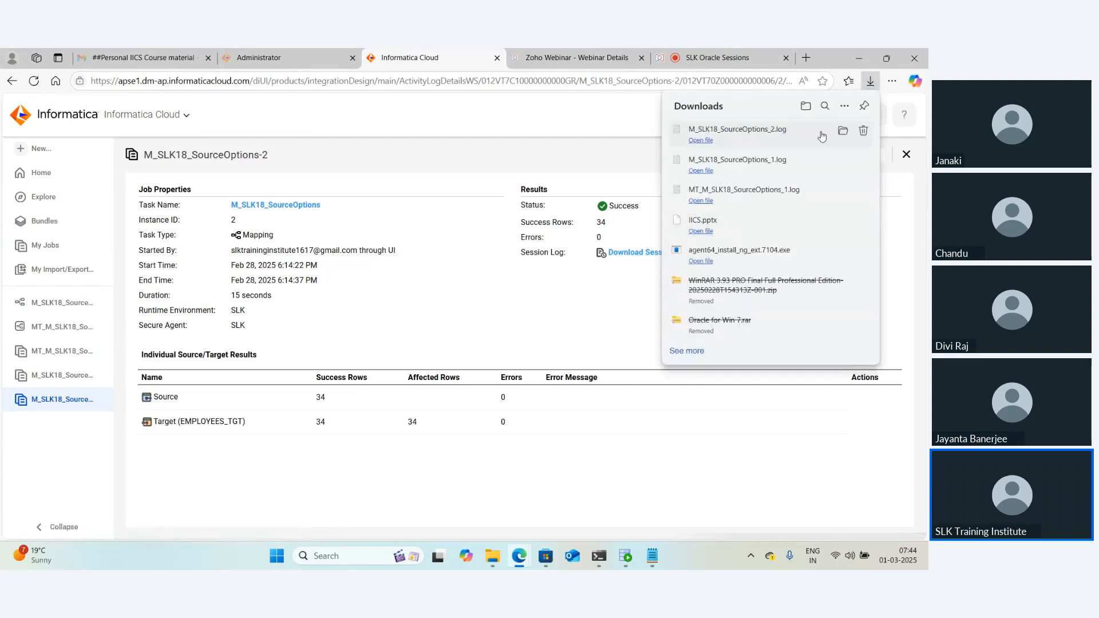
left_click(842, 131)
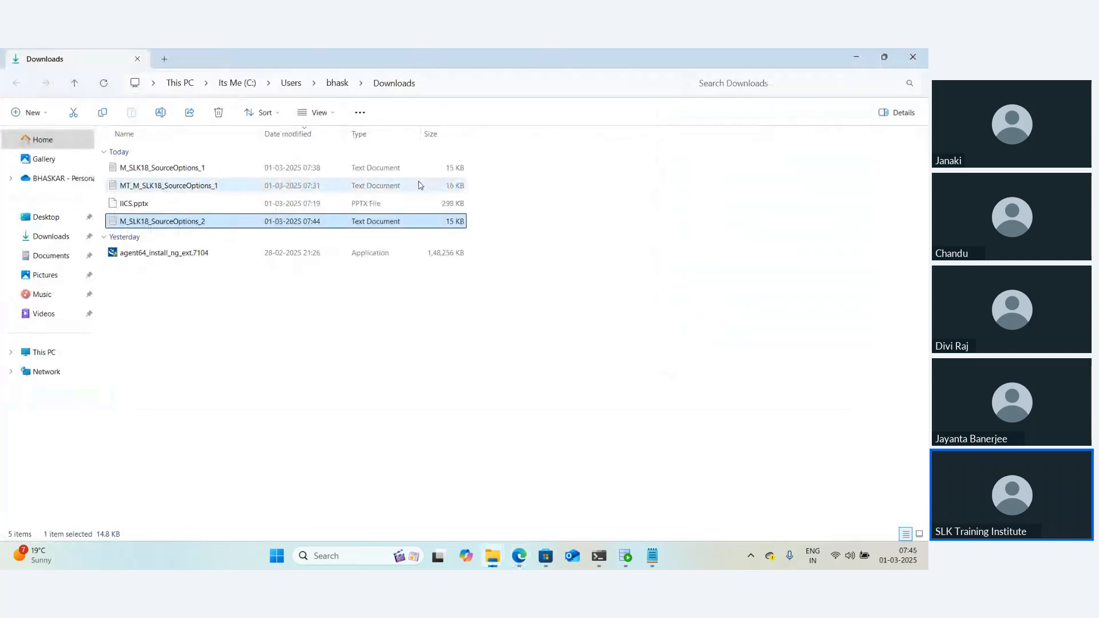
double_click(201, 222)
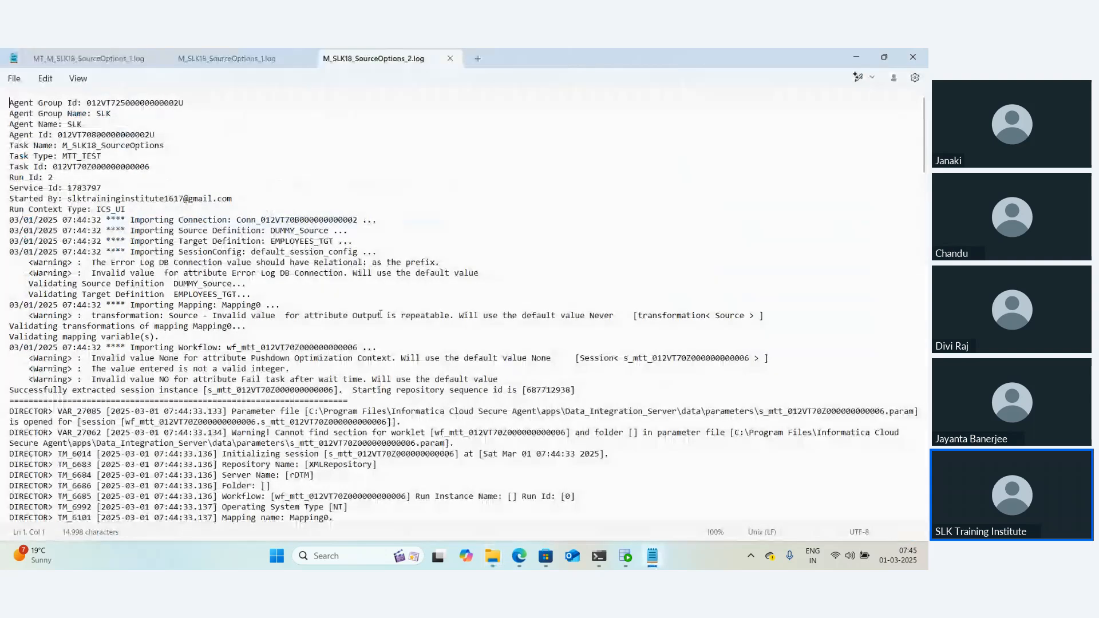
Locate the user-specified SQL query with the DEPARTMENT_ID filter in the session log
scroll(381, 314, "down", 2)
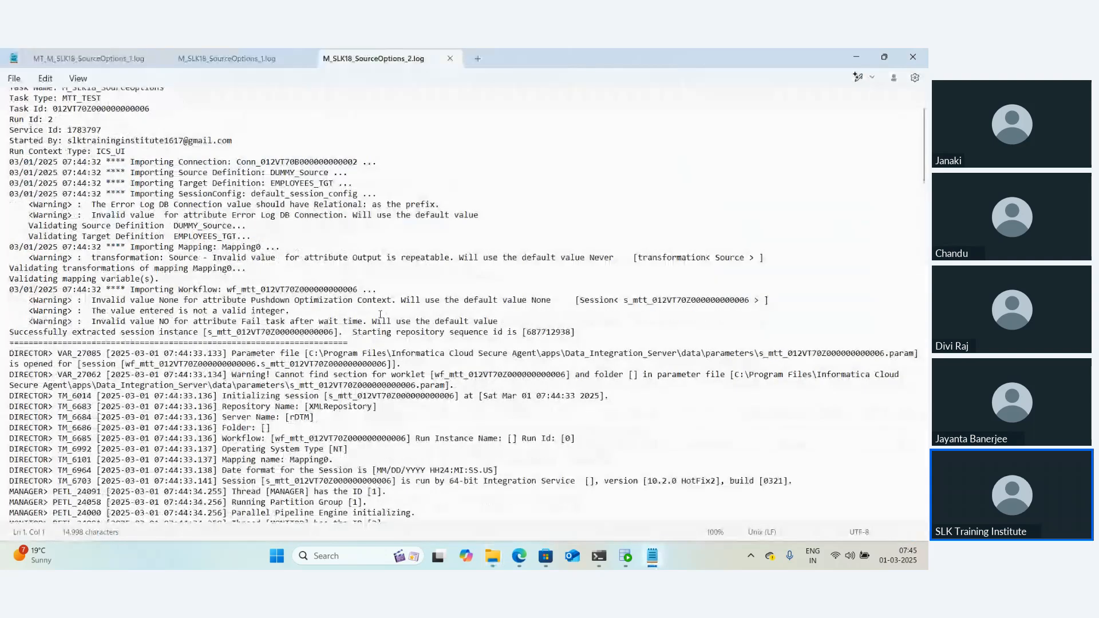
scroll(379, 313, "down", 20)
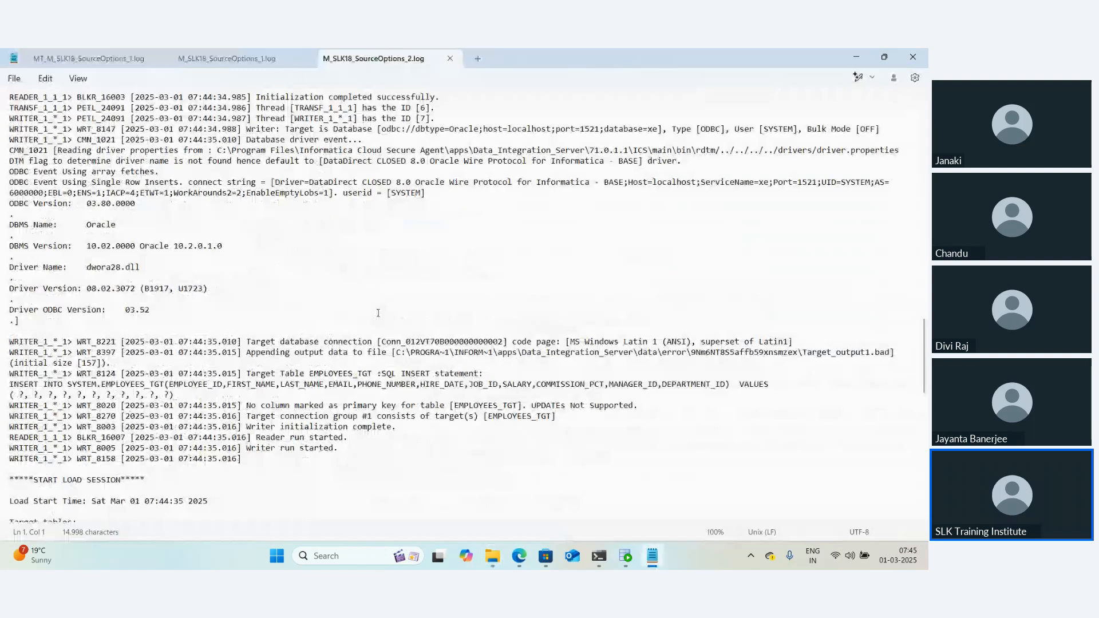
scroll(378, 313, "down", 9)
scroll(431, 288, "down", 1)
left_click(431, 289)
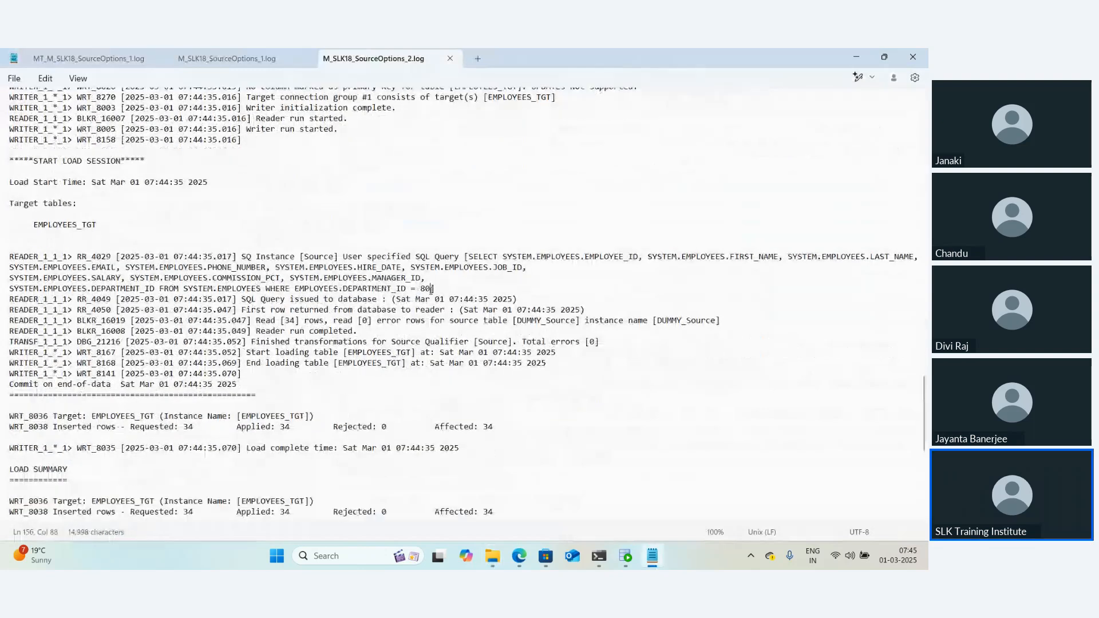
Highlight the WHERE clause in the session log, then switch to Oracle SQL Developer and query all rows of employees_tgt to review the loaded data
left_click_drag(431, 289, 266, 289)
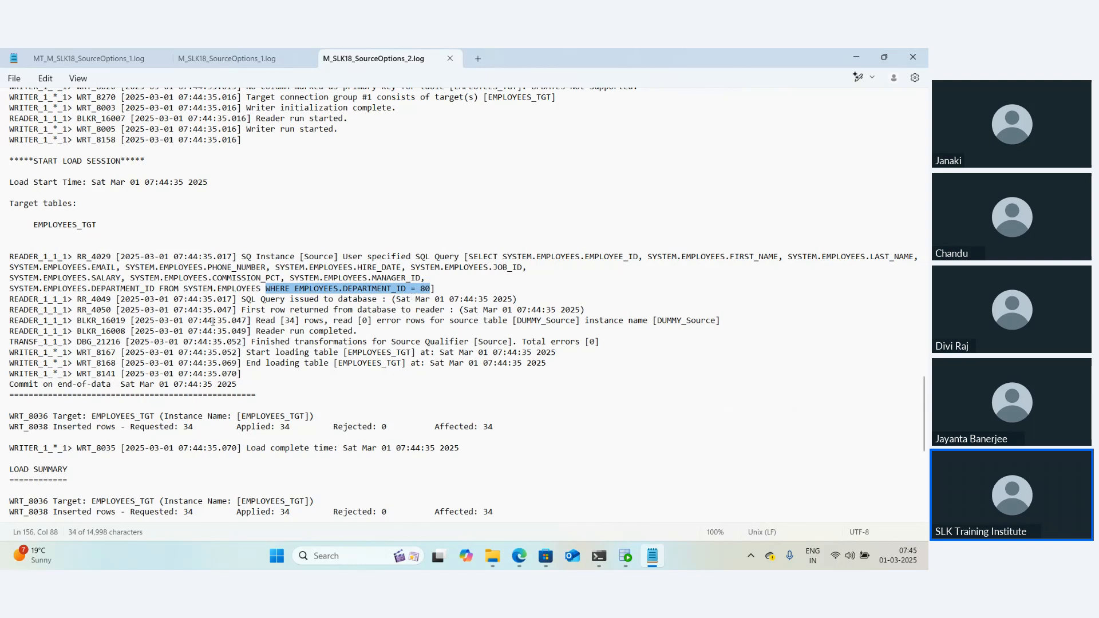
left_click(624, 558)
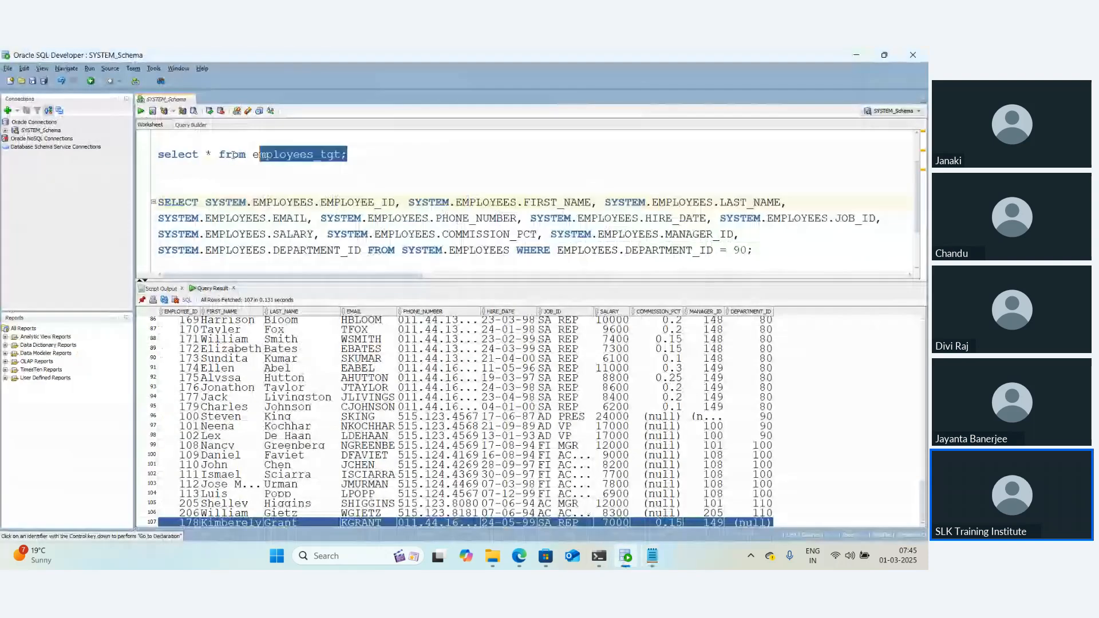
left_click_drag(233, 154, 158, 170)
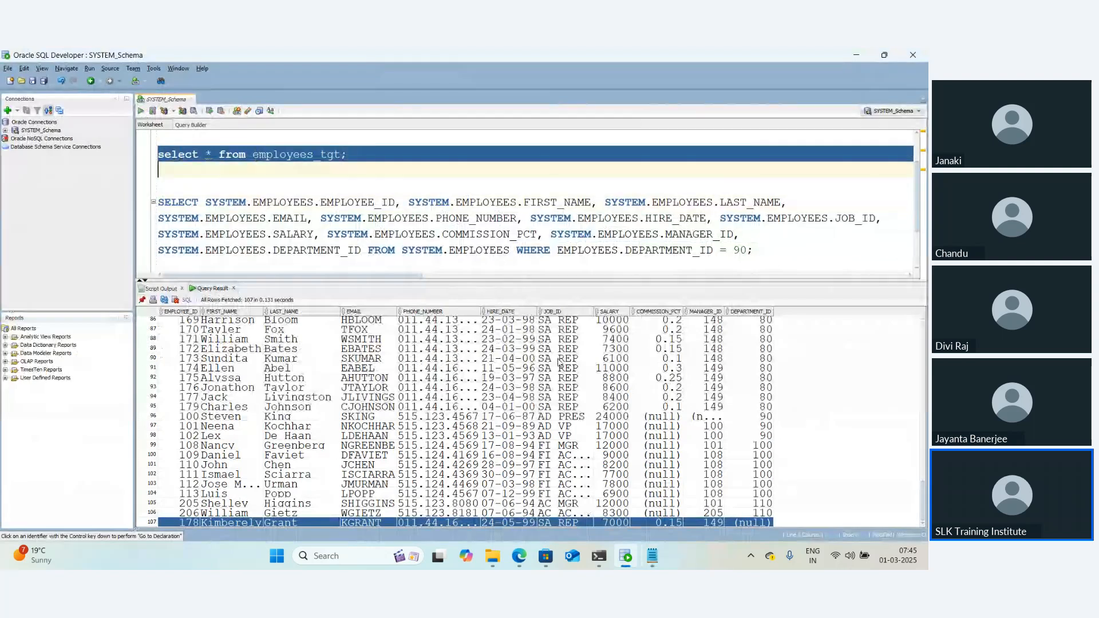
key("ctrl+Return")
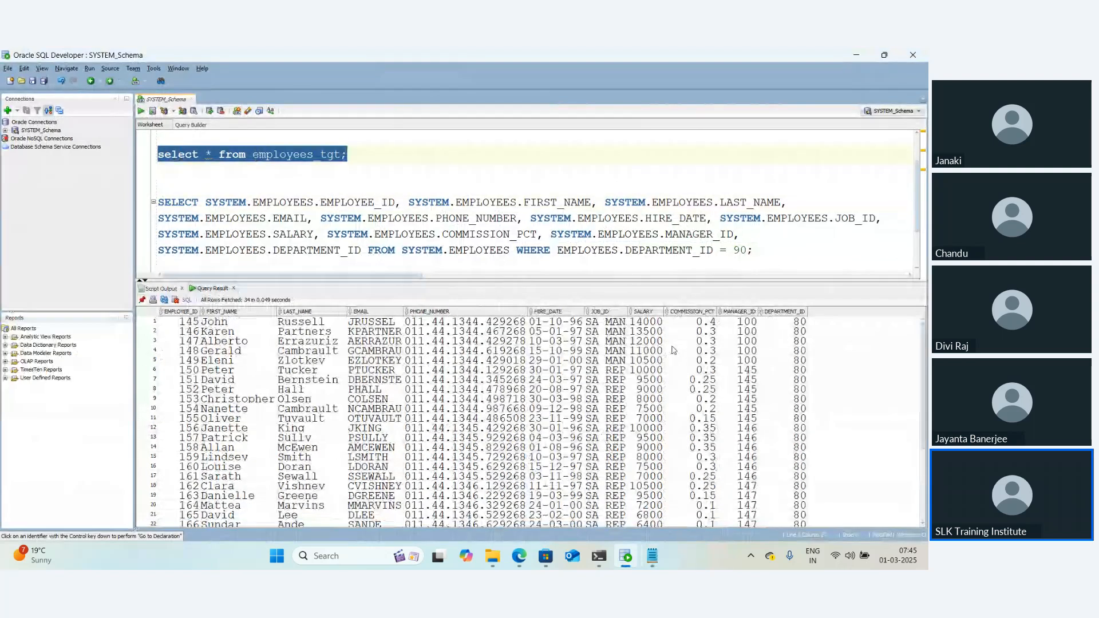
scroll(674, 350, "down", 4)
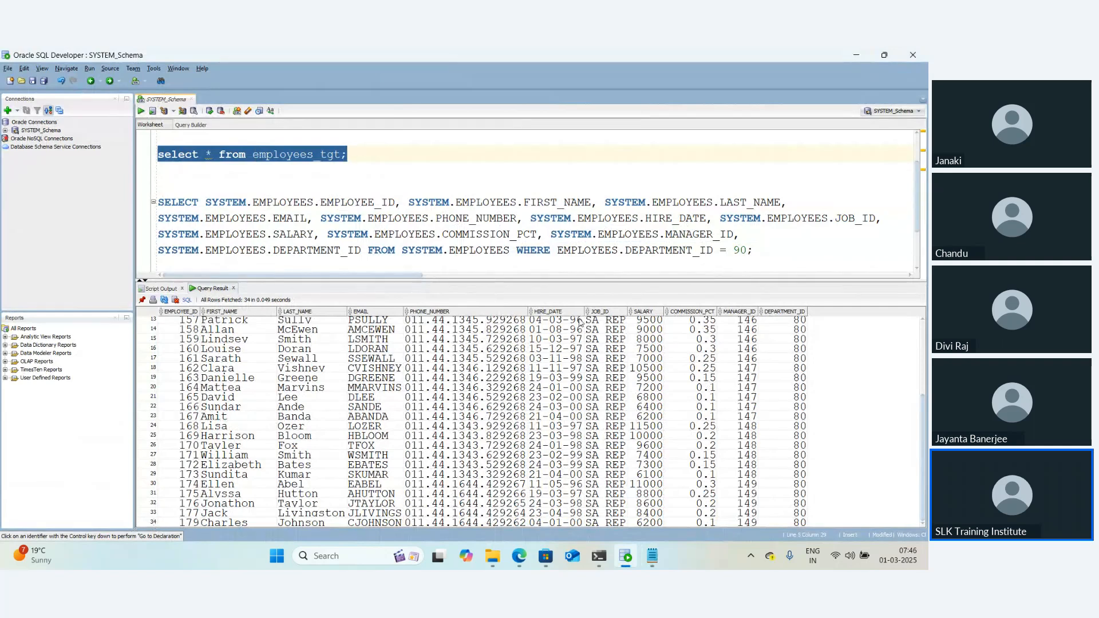
Set the DEPARTMENT_ID filter of the employees SELECT query to 80 and run it to compare with the target rows
double_click(738, 250)
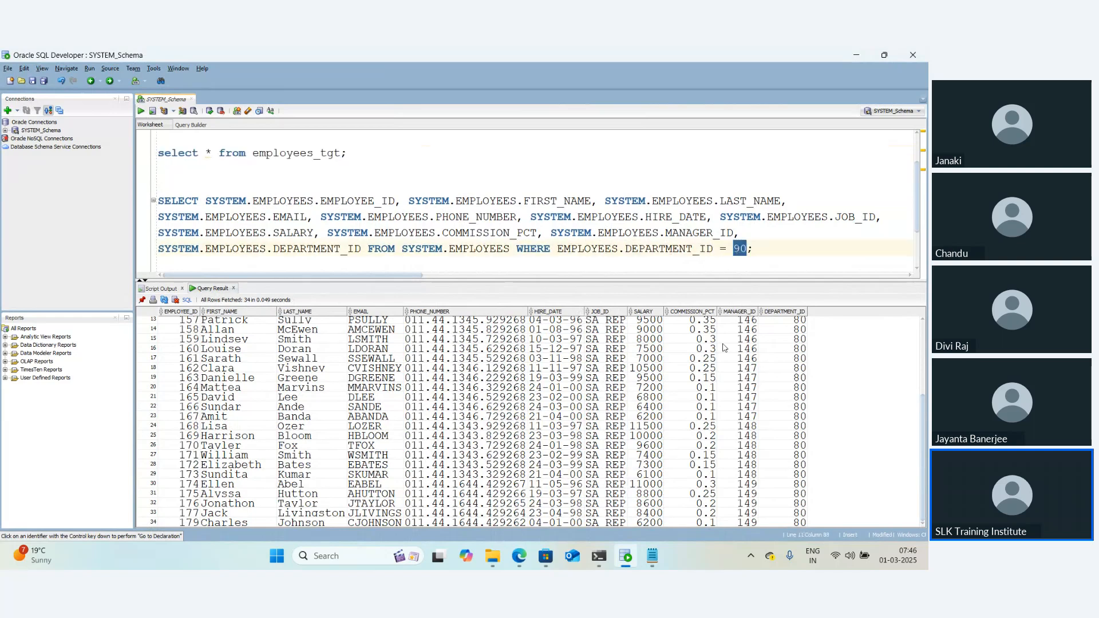
type("80")
left_click_drag(755, 250, 240, 265)
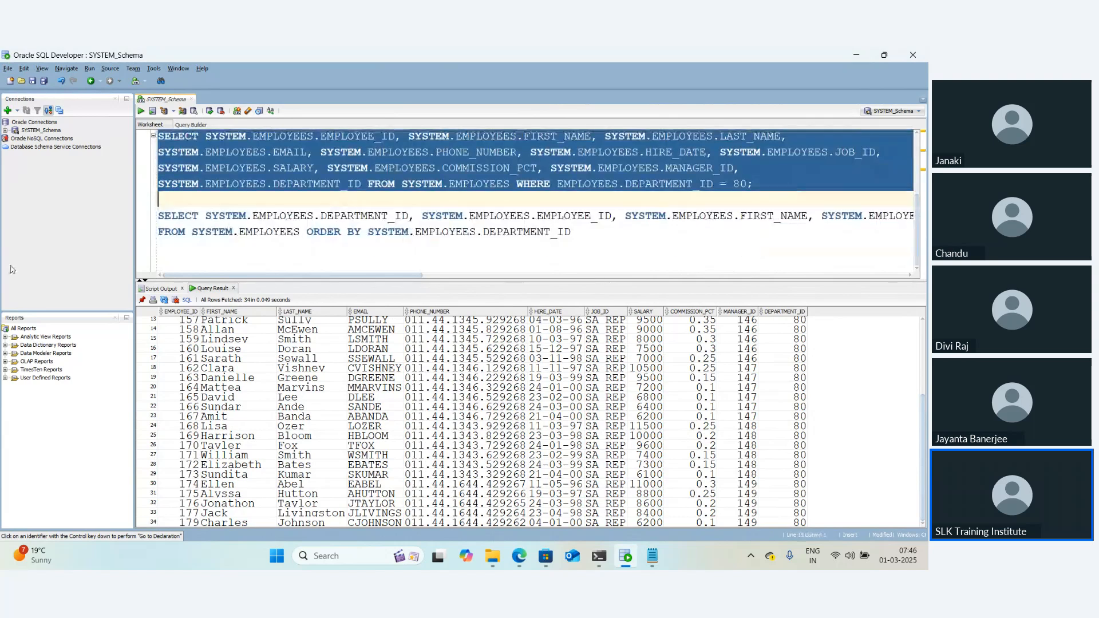
key("ctrl+Return")
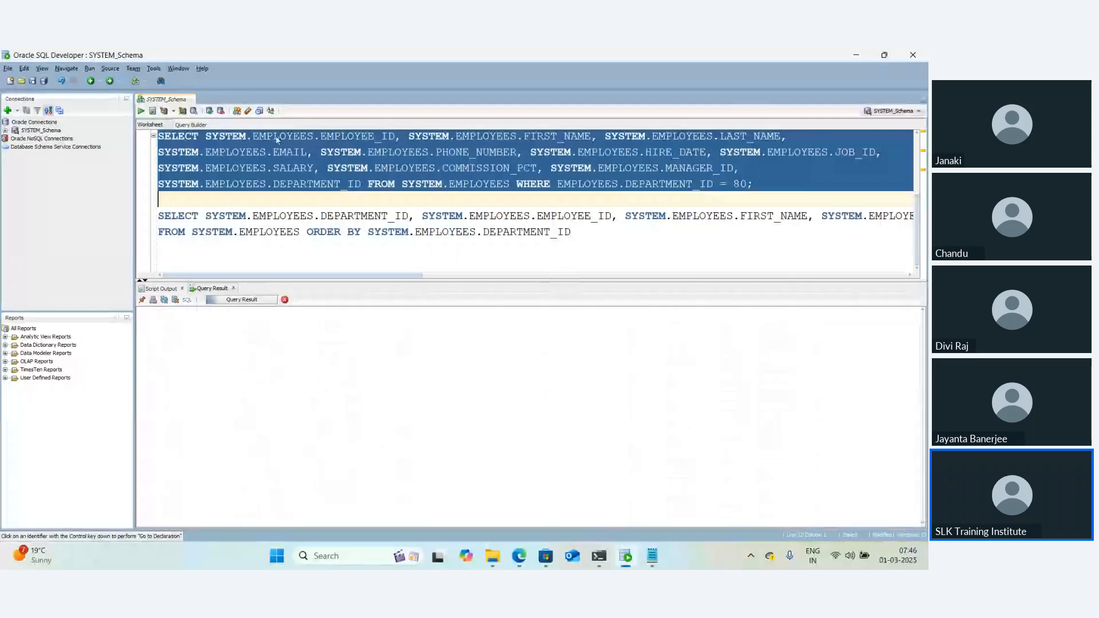
scroll(449, 267, "up", 3)
scroll(155, 523, "down", 4)
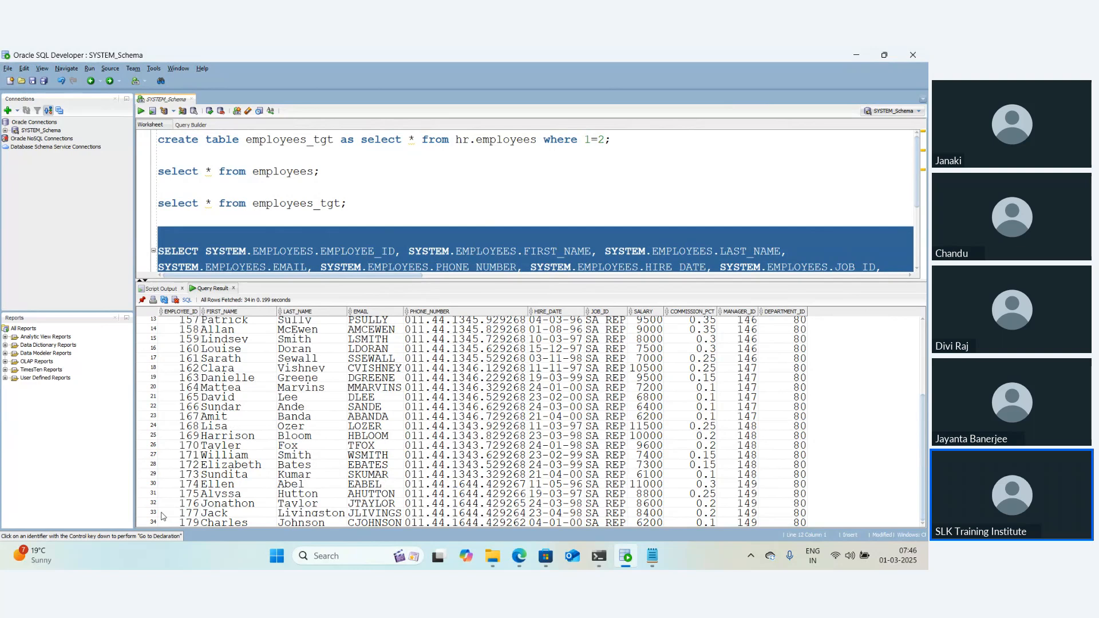
Switch to Informatica Cloud, open the M_SLK18_SourceOptions mapping and show the source type options of its Source transformation
key("alt+Tab")
key("alt+Tab")
key("alt+Tab")
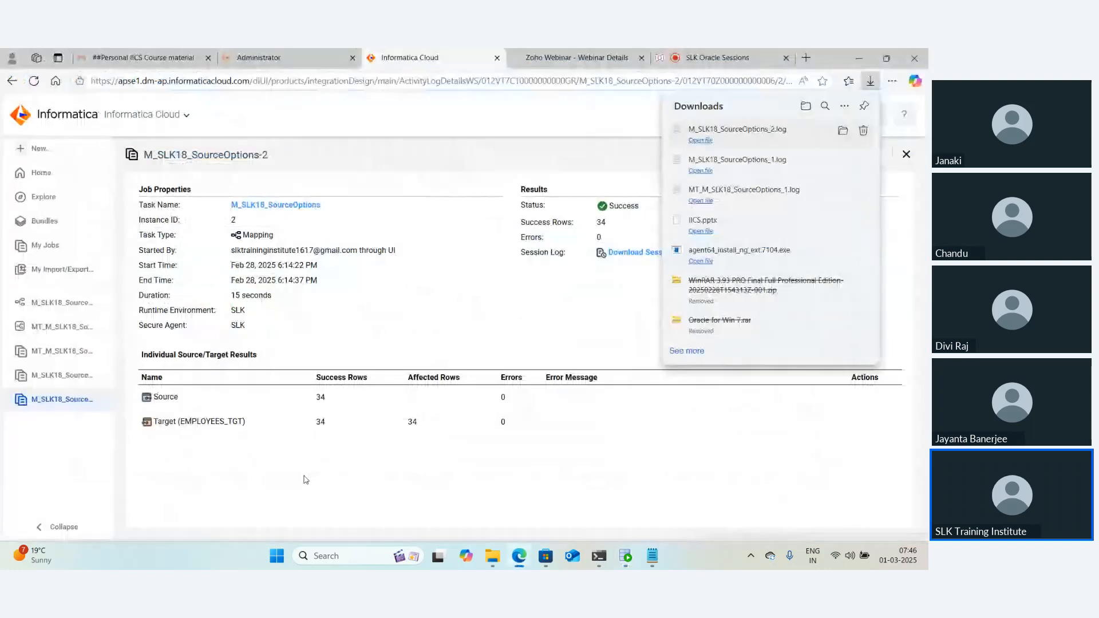
left_click(63, 303)
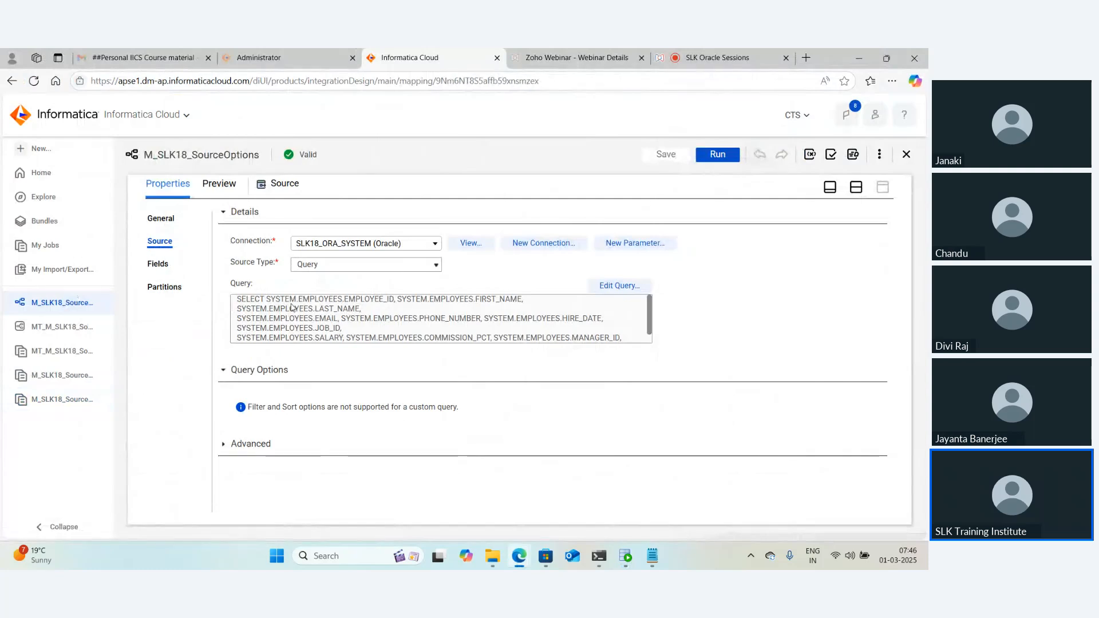
left_click(330, 265)
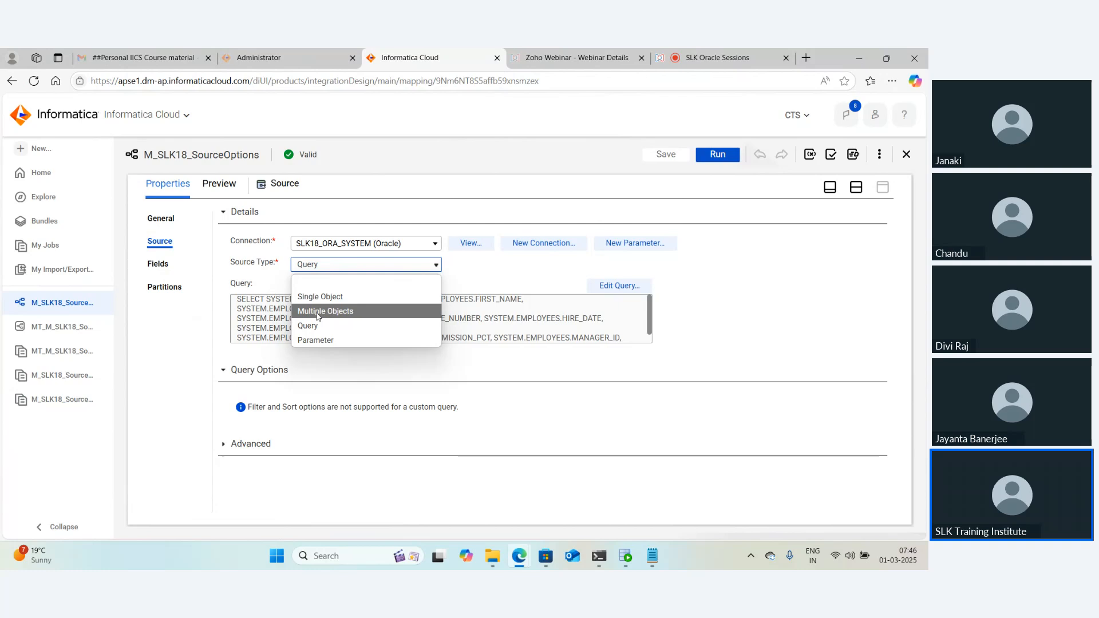
In Oracle SQL Developer, write and run an ALTER TABLE statement adding a department_name varchar2(20) column to employees_tgt
left_click(624, 556)
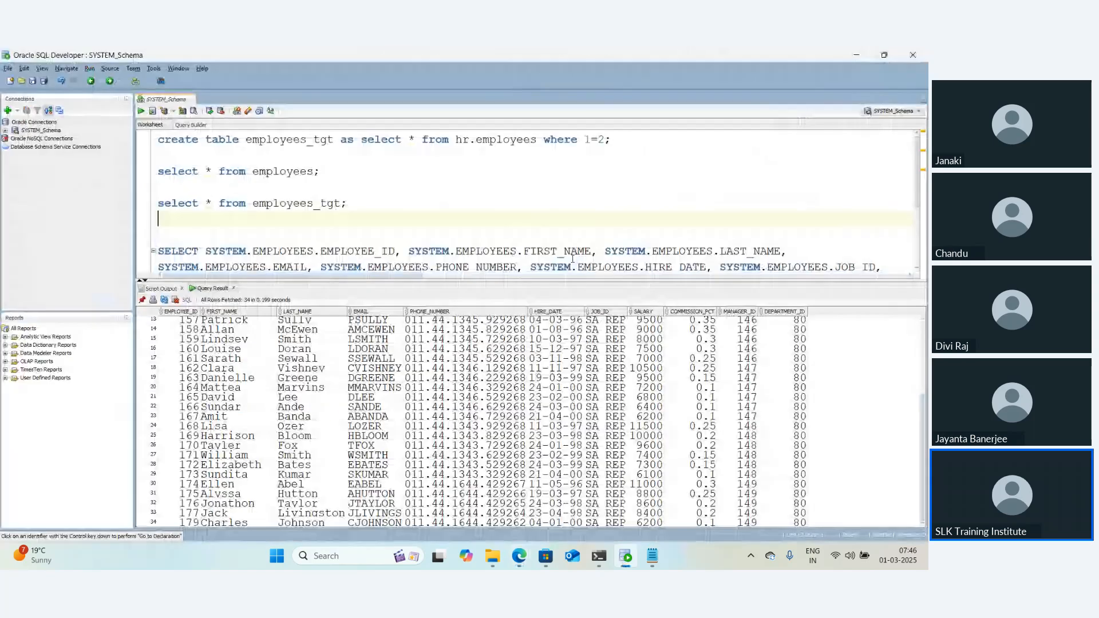
scroll(572, 259, "down", 3)
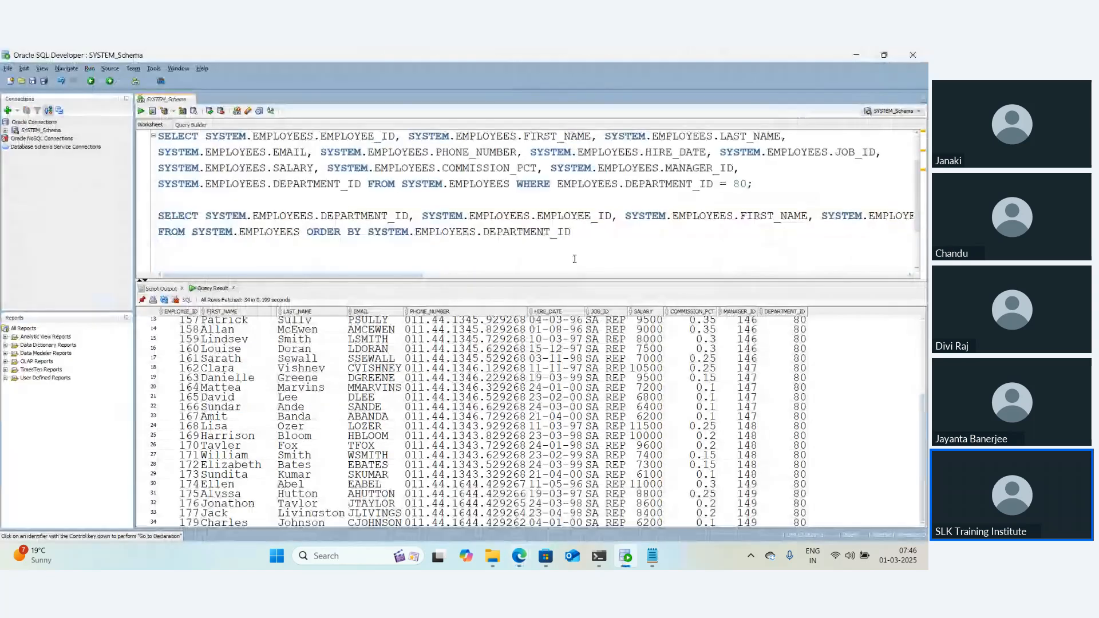
scroll(524, 230, "up", 3)
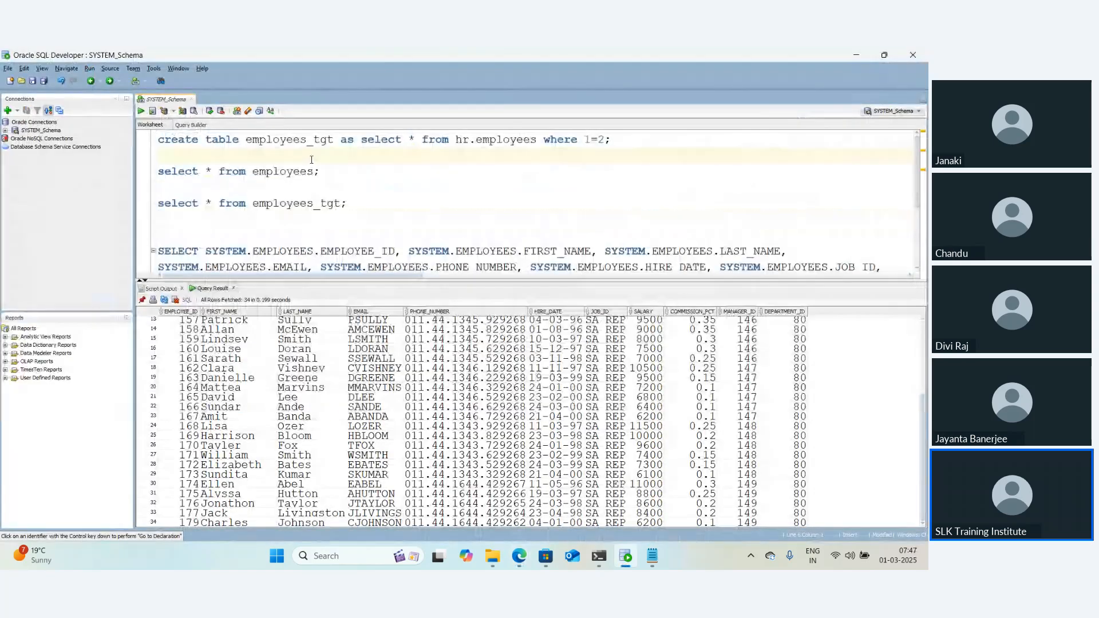
key("Return")
type("alt")
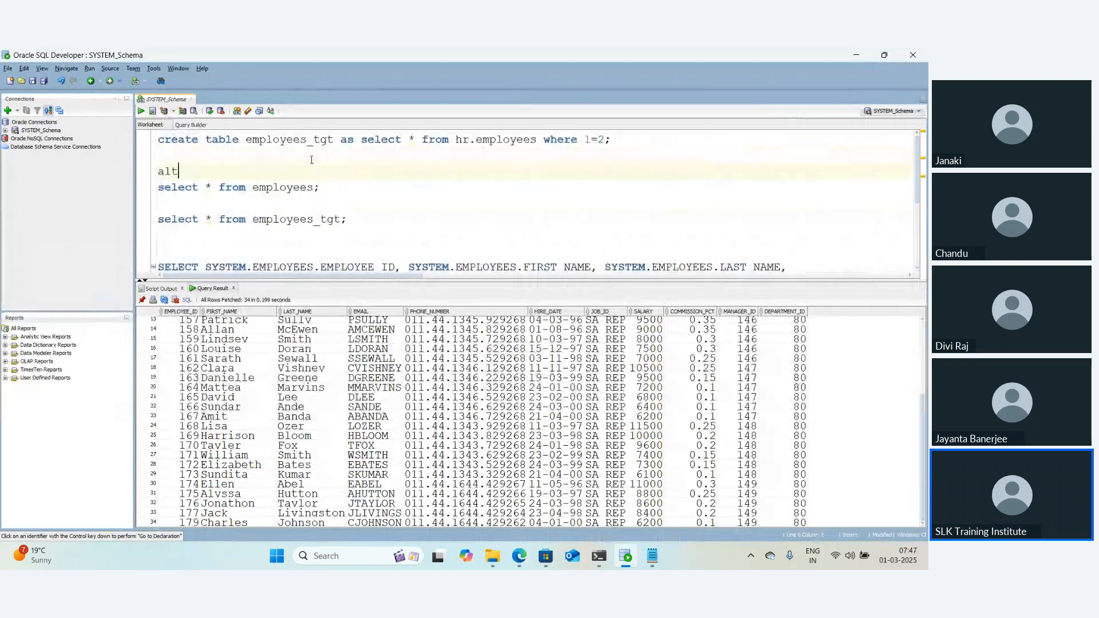
type("er table employe")
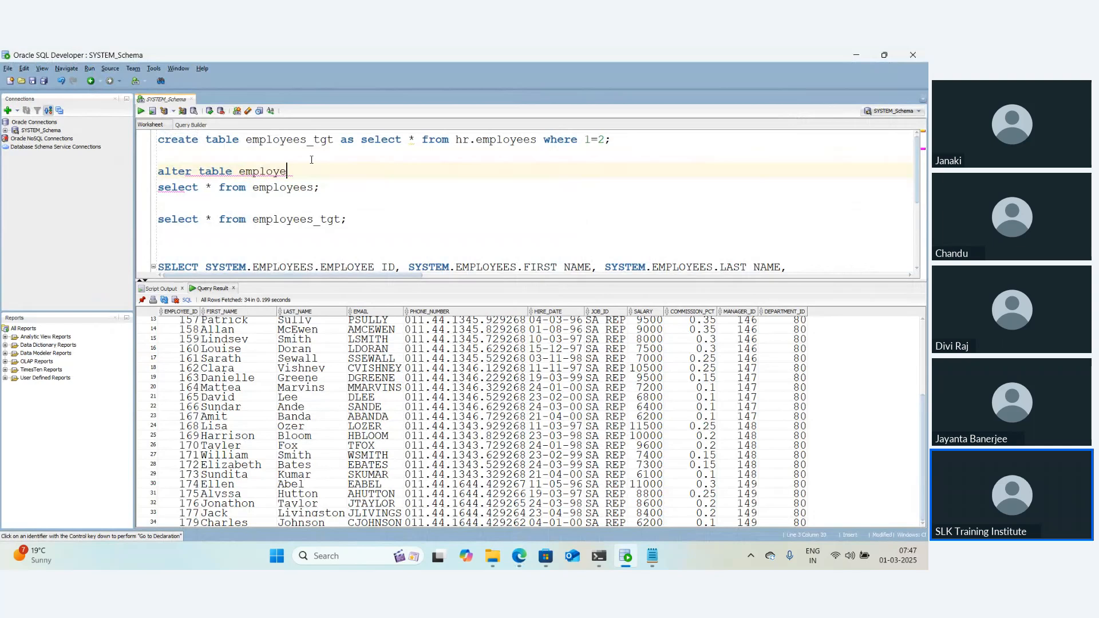
type("es_tgt")
type(" add ")
type("depart")
key("BackSpace")
type("art")
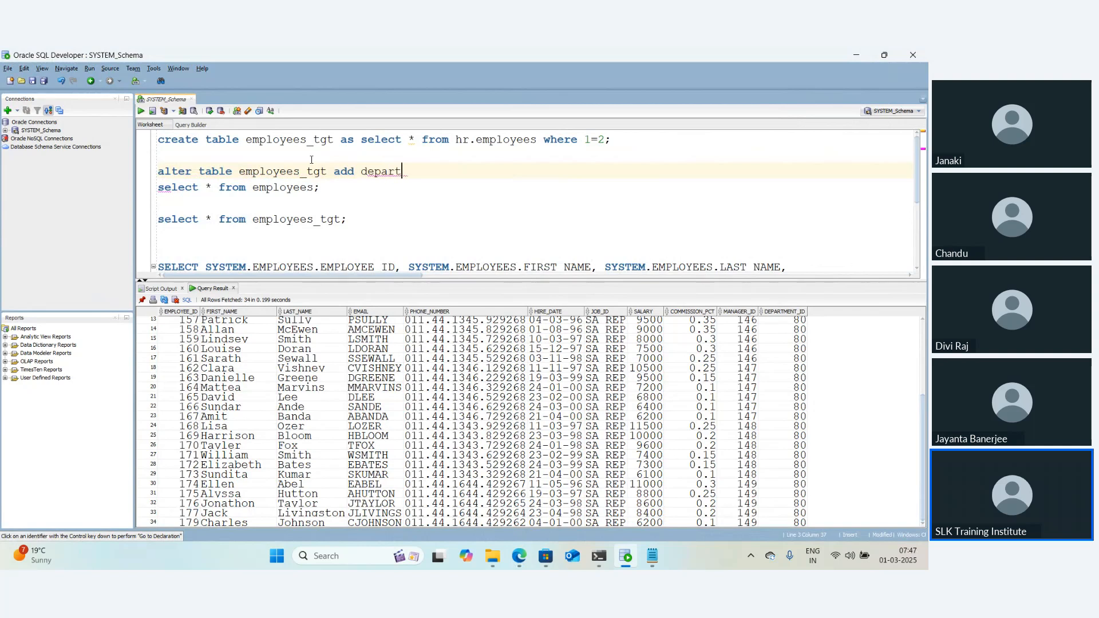
type("ment_name varch")
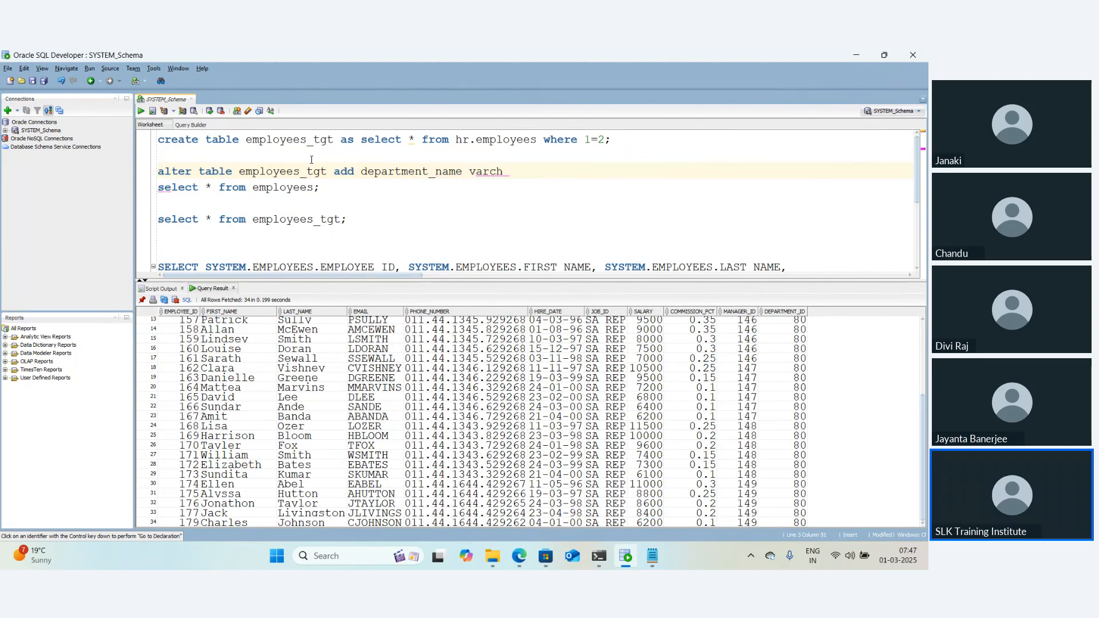
type("ar2(2))")
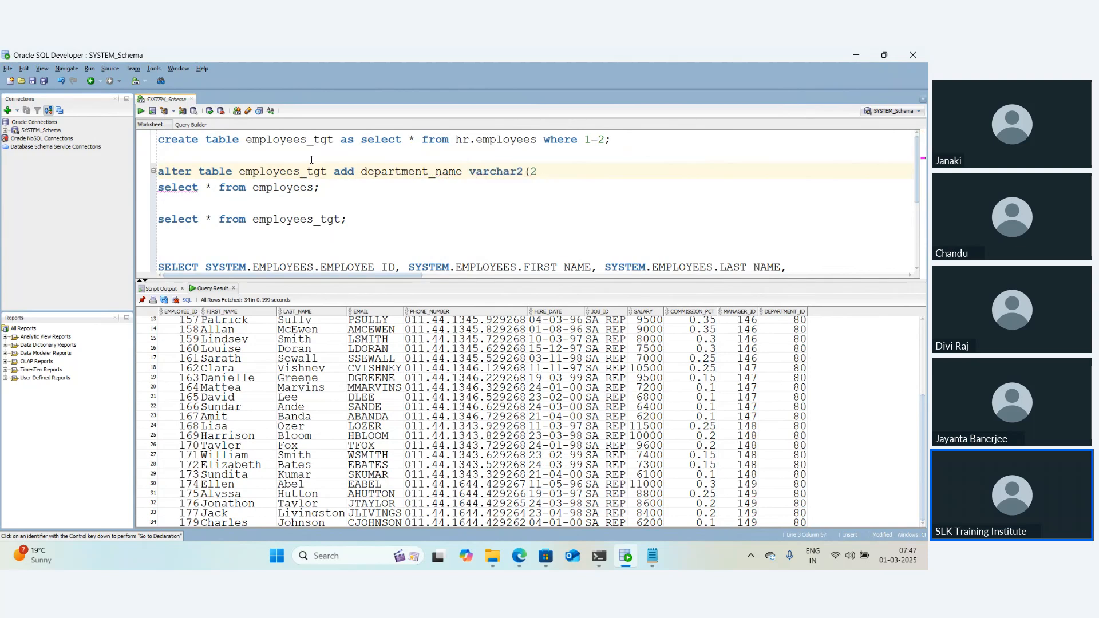
key("BackSpace")
key("BackSpace")
type("0)")
key("ctrl+Return")
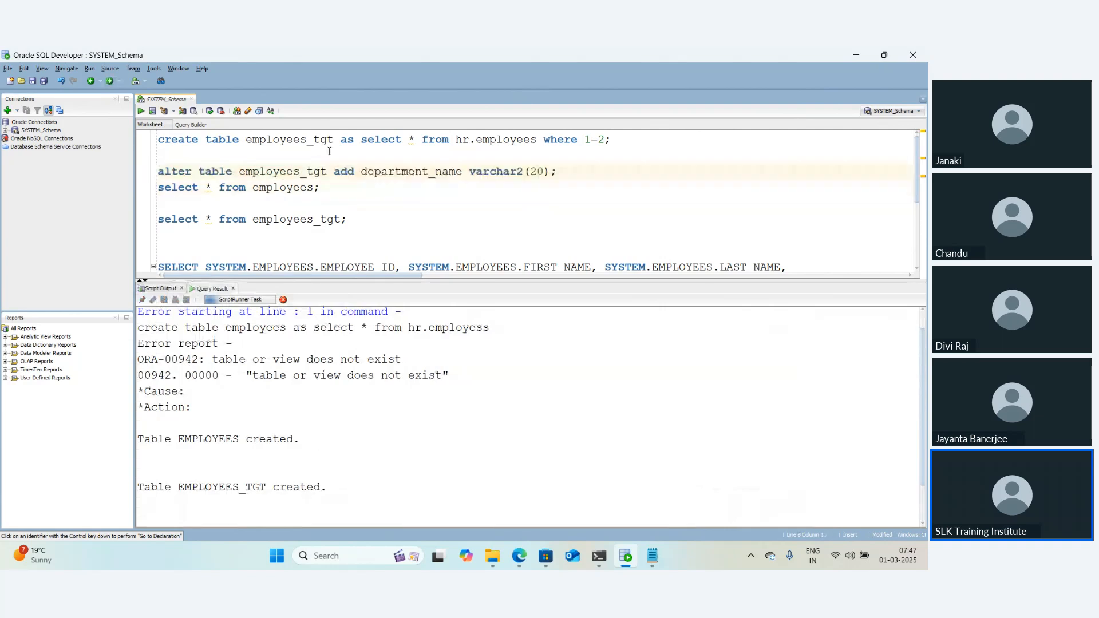
Examine the new department_name column against the DEPARTMENT_ID column and EMPLOYEES table used in the worksheet's SELECT queries
double_click(409, 172)
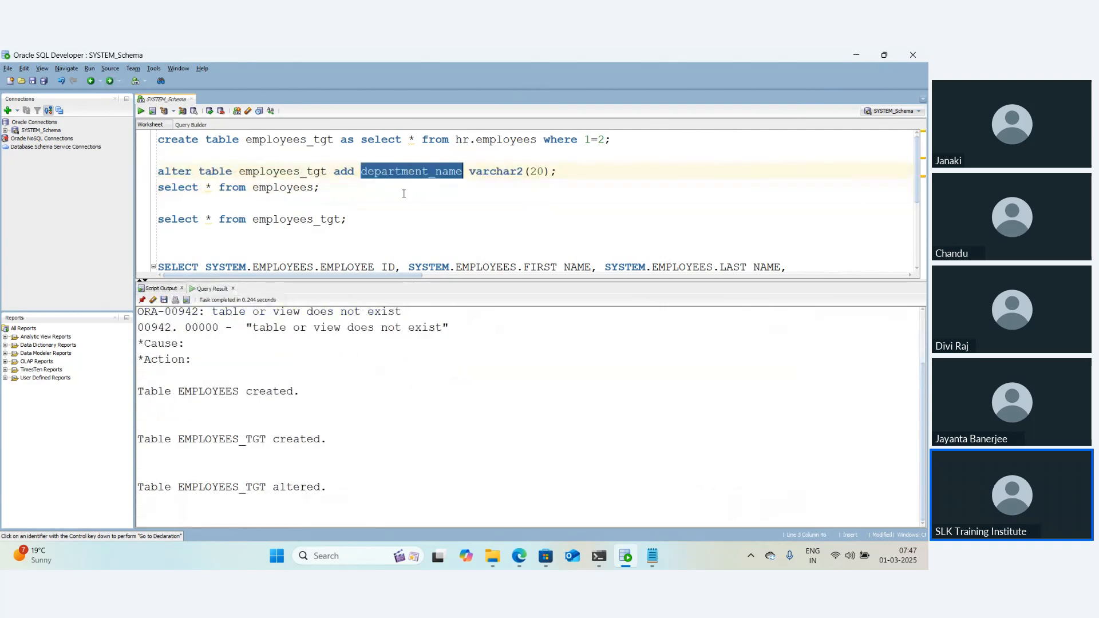
scroll(373, 214, "down", 3)
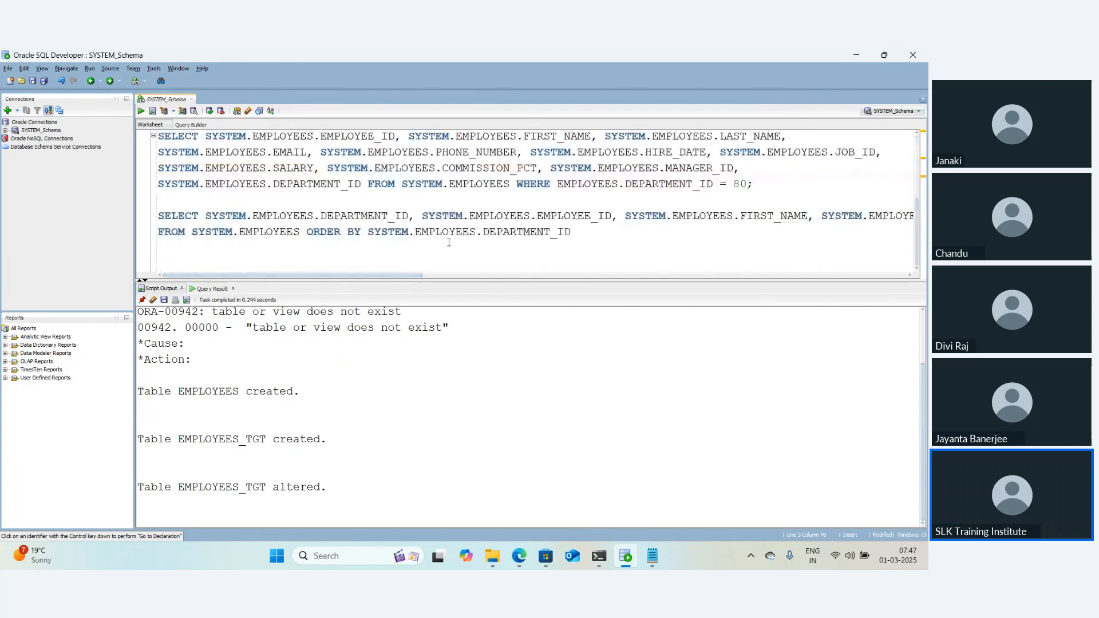
double_click(258, 234)
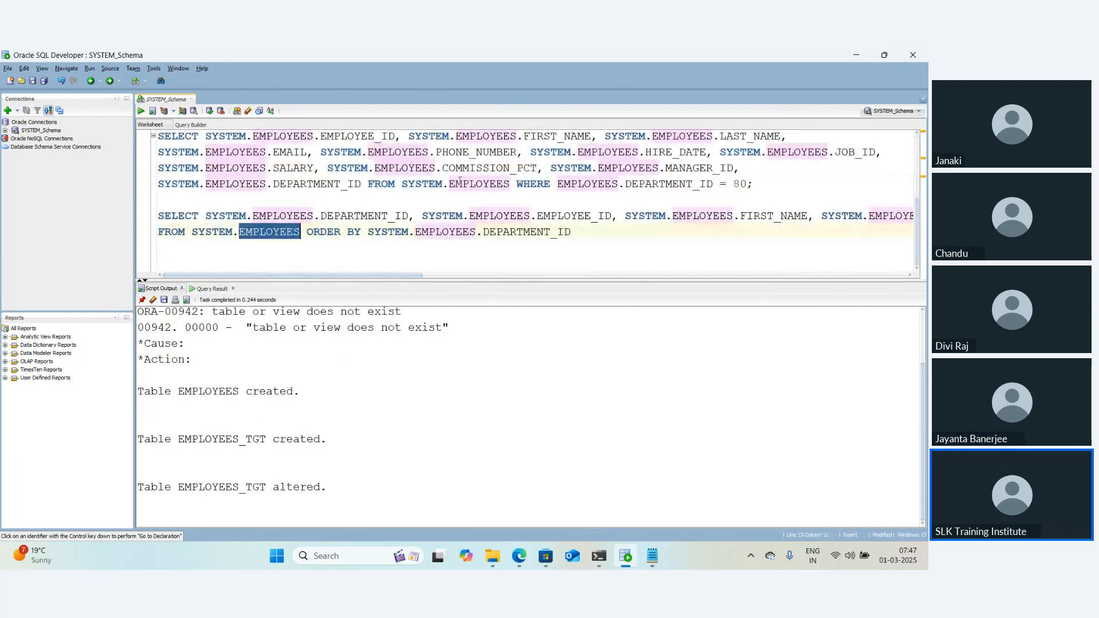
left_click(361, 184)
left_click_drag(360, 185, 273, 186)
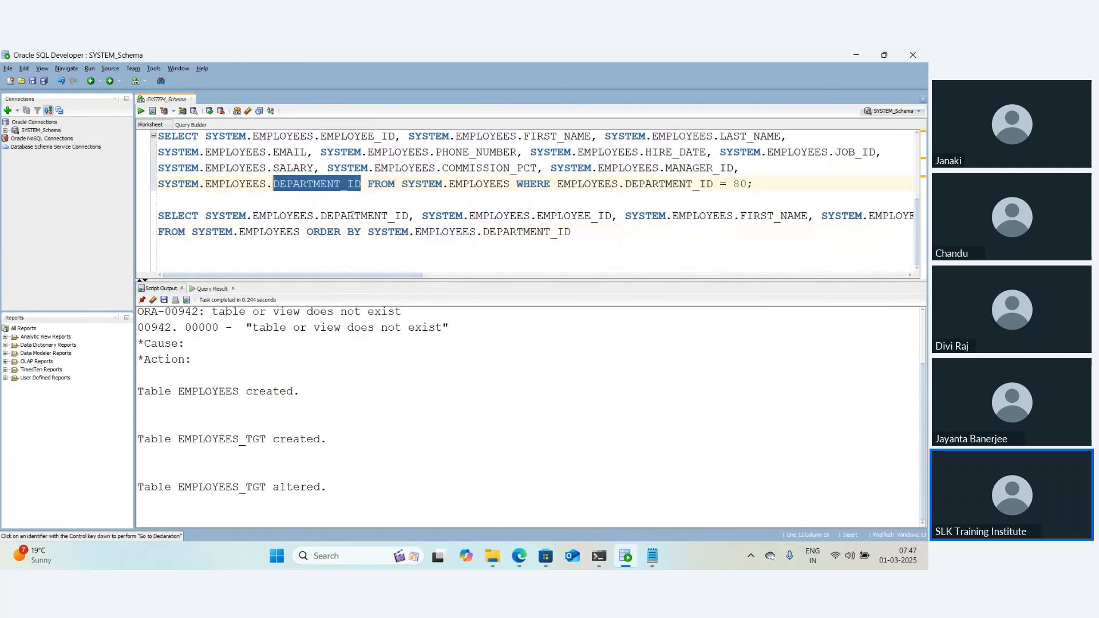
scroll(357, 223, "up", 2)
scroll(356, 223, "down", 1)
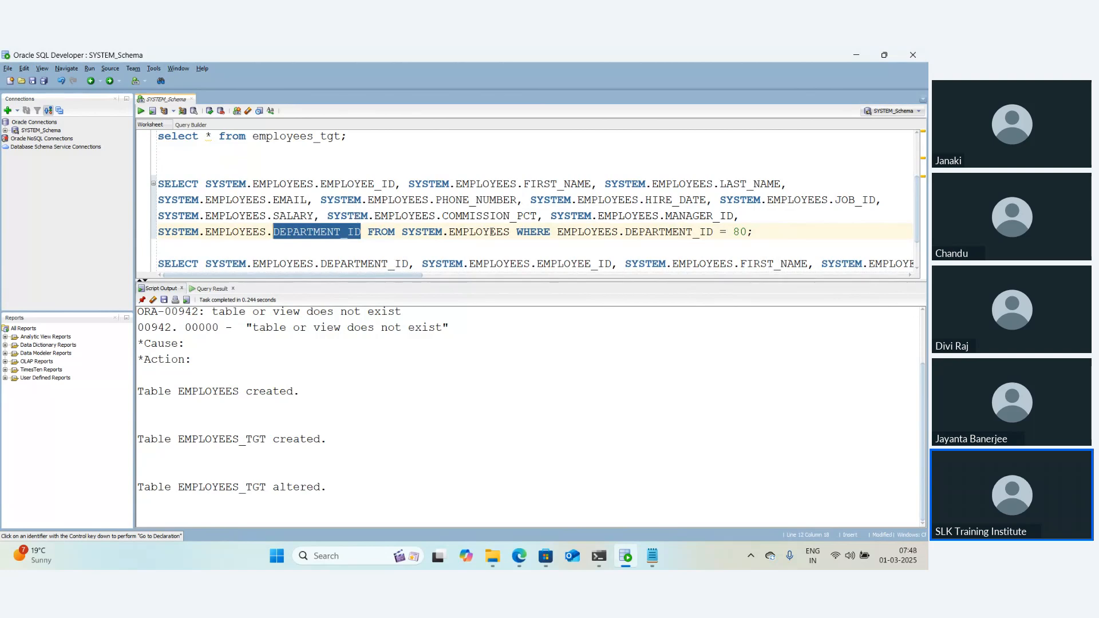
left_click(372, 151)
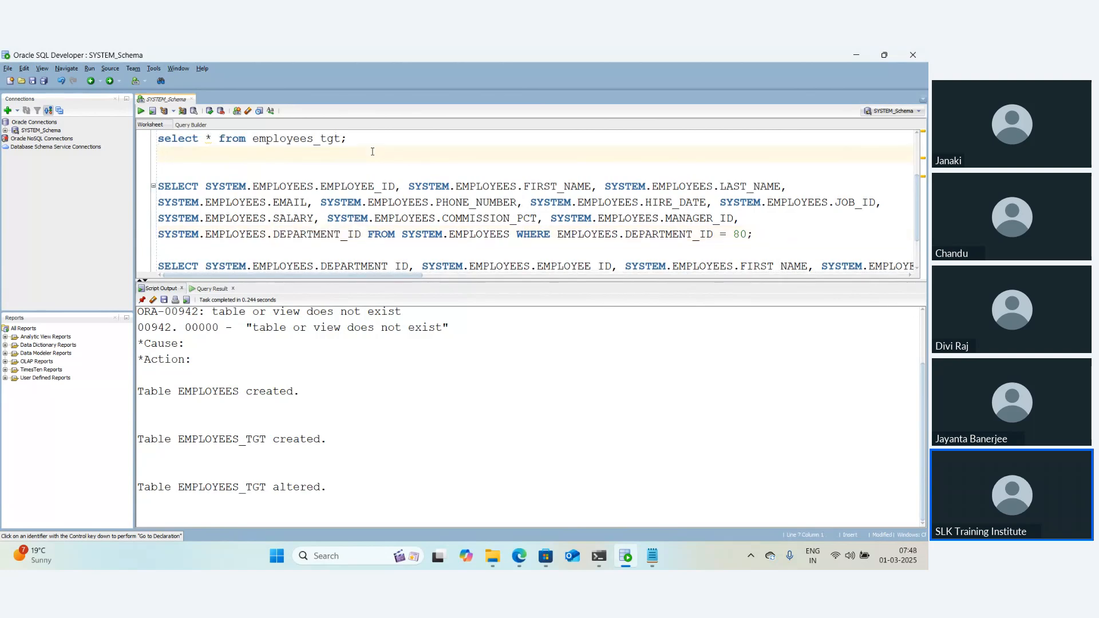
scroll(353, 186, "up", 2)
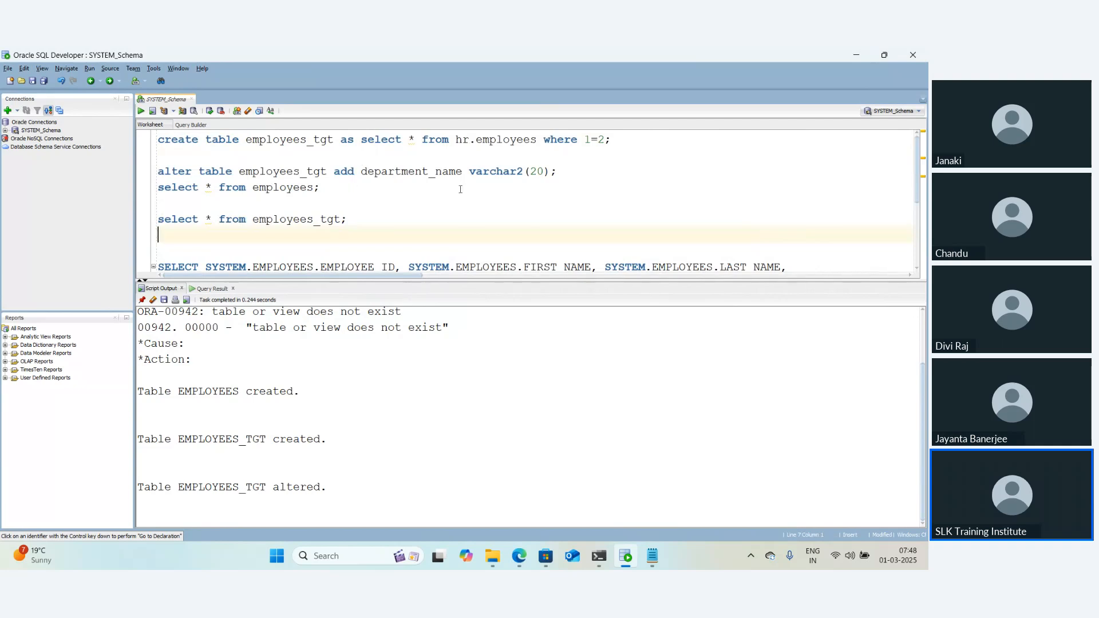
left_click_drag(368, 229, 265, 207)
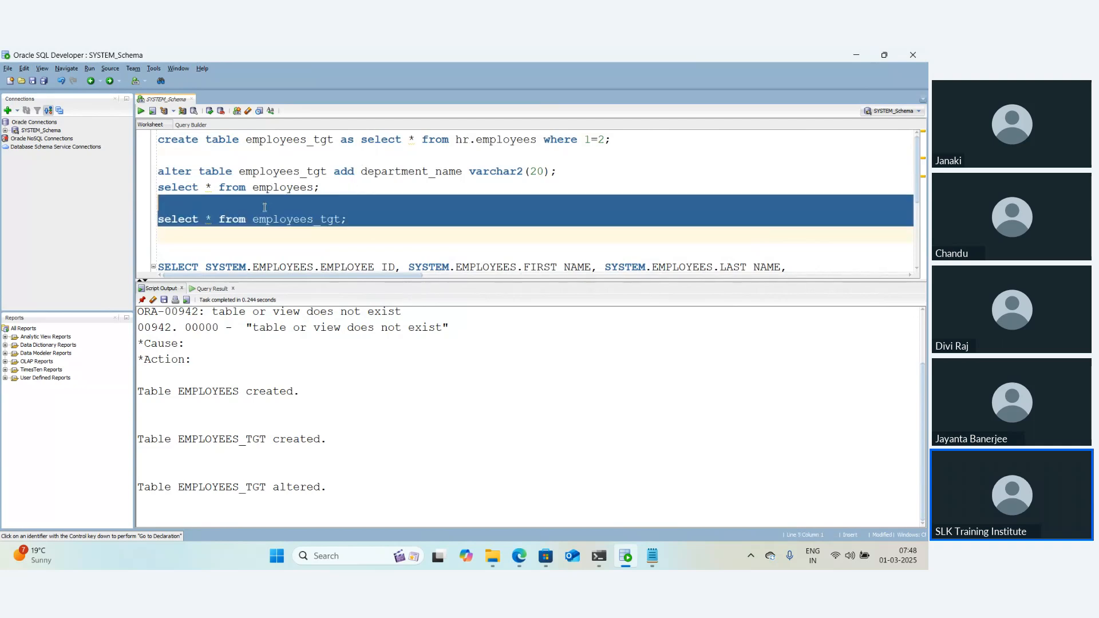
Begin a CREATE TABLE statement for department below the ALTER statement, with department_id number as its first column
left_click(598, 169)
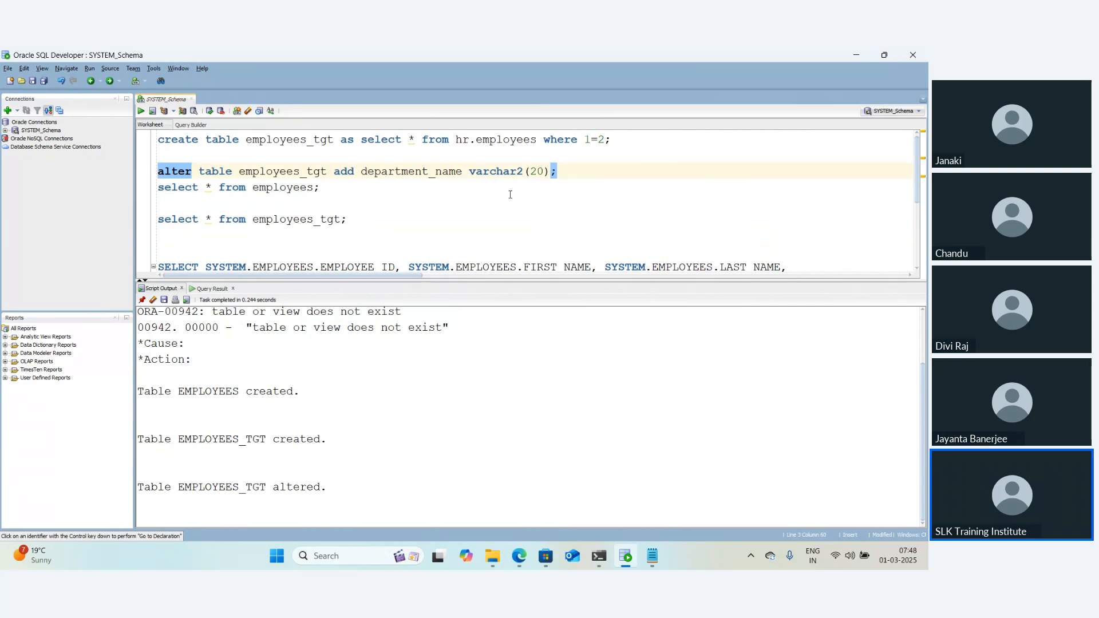
key("Return")
key("Return")
key("Up")
key("Return")
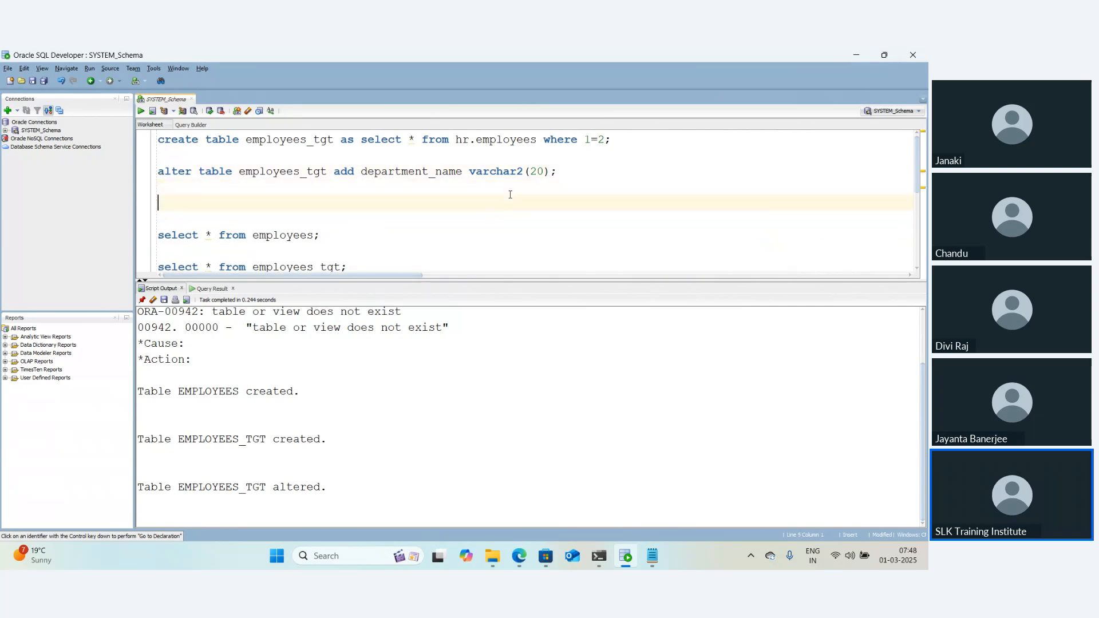
type("d")
key("BackSpace")
type("create table dep")
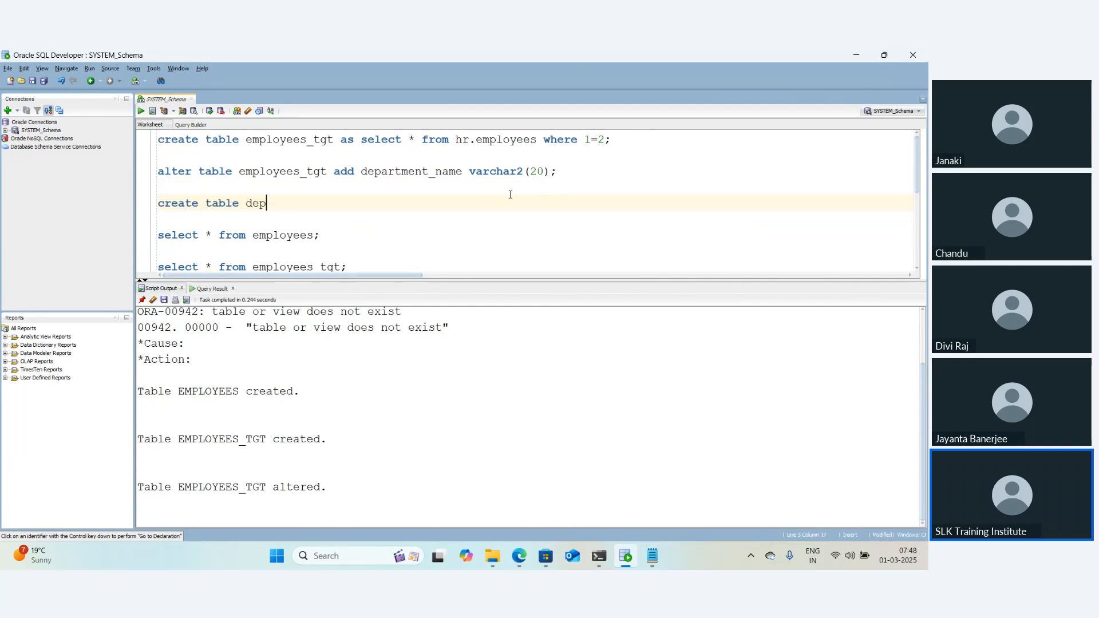
type("artment (department")
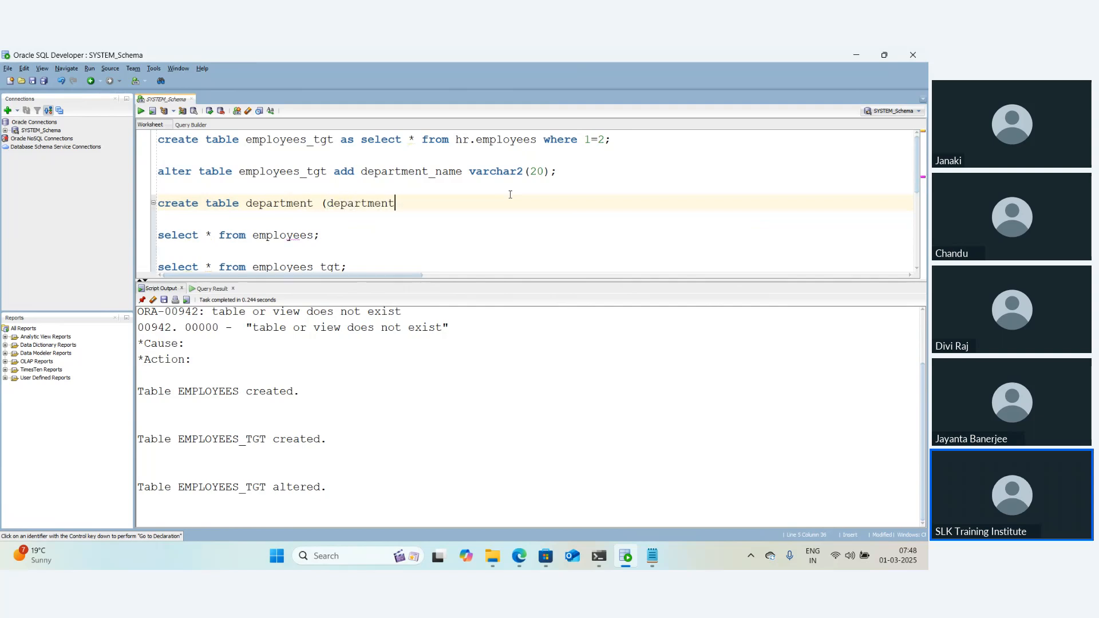
type("_id number ,")
Copy the department_name varchar2(20) definition from the ALTER statement into the department table statement as its second column
left_click_drag(361, 171, 539, 183)
key("ctrl+c")
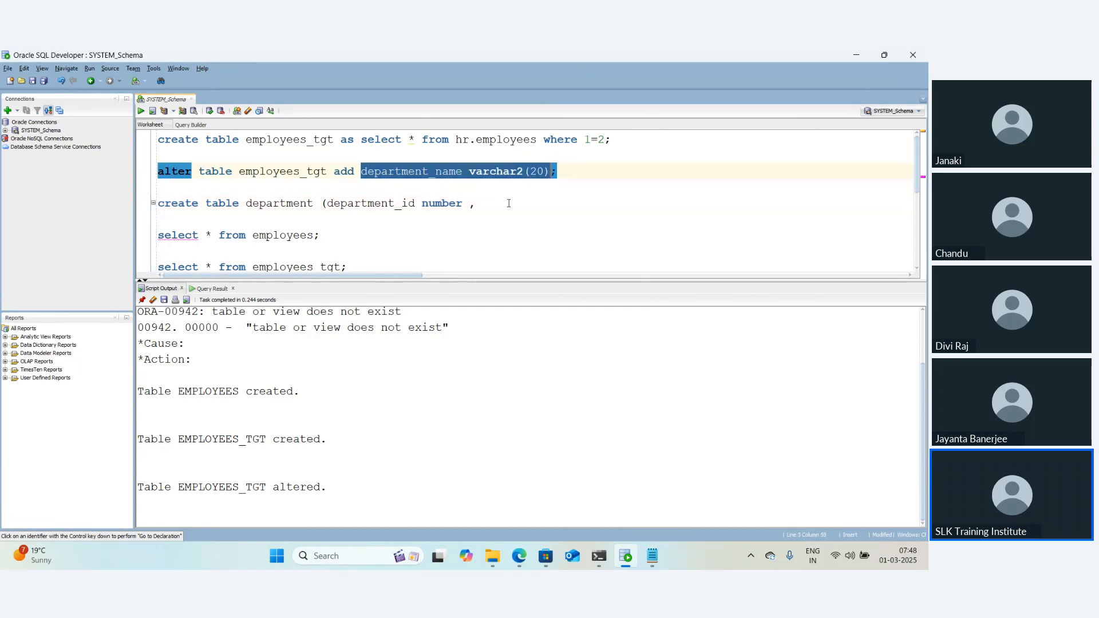
left_click(508, 203)
key("ctrl+v")
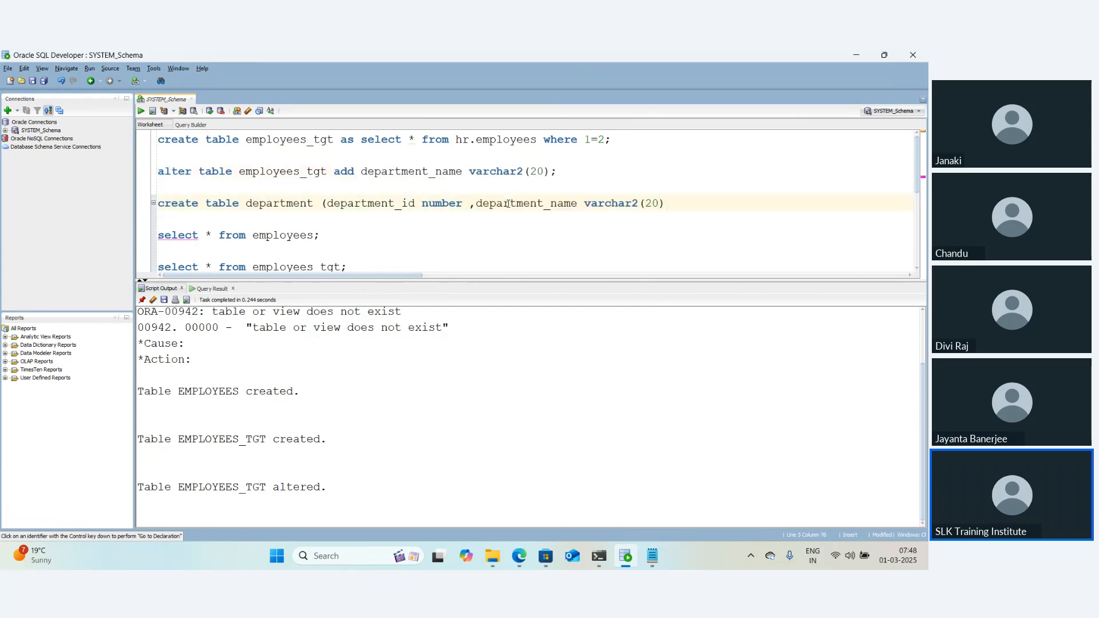
Complete the CREATE TABLE department statement with its closing bracket and semicolon and run it
type(");")
key("ctrl+Return")
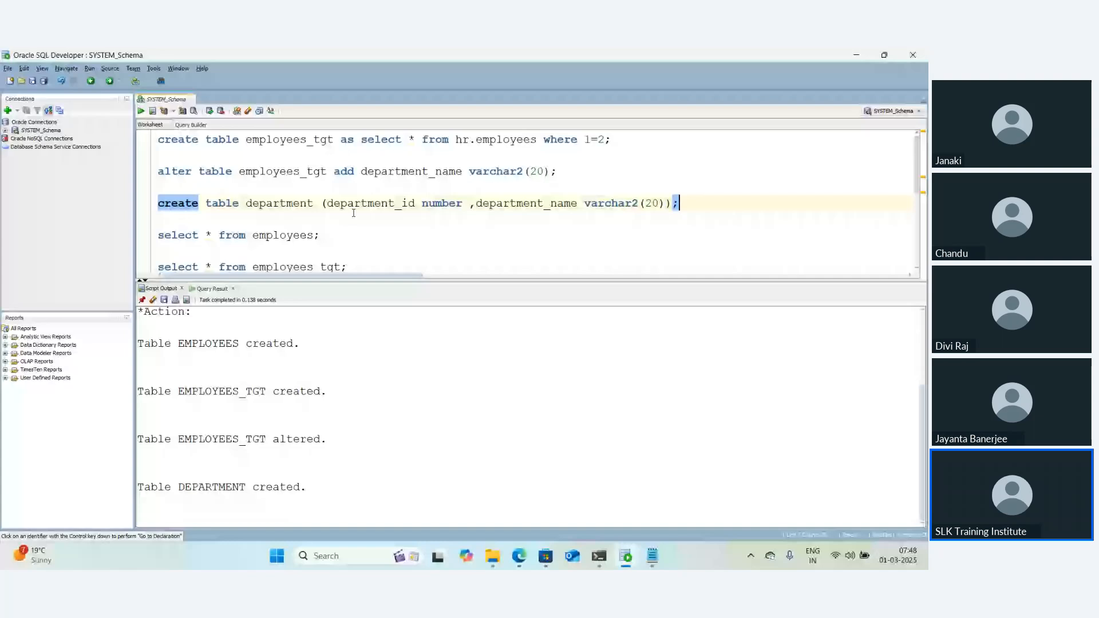
double_click(280, 204)
Below the CREATE TABLE statement, write and run an INSERT adding the row (10,'hr') to the department table
left_click(215, 218)
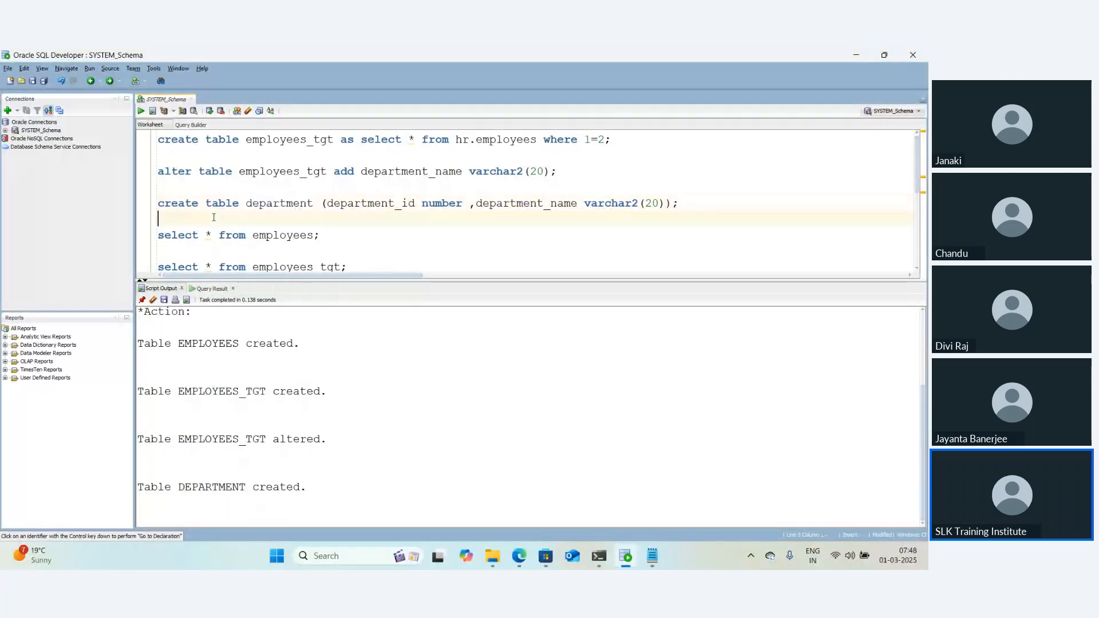
key("Return")
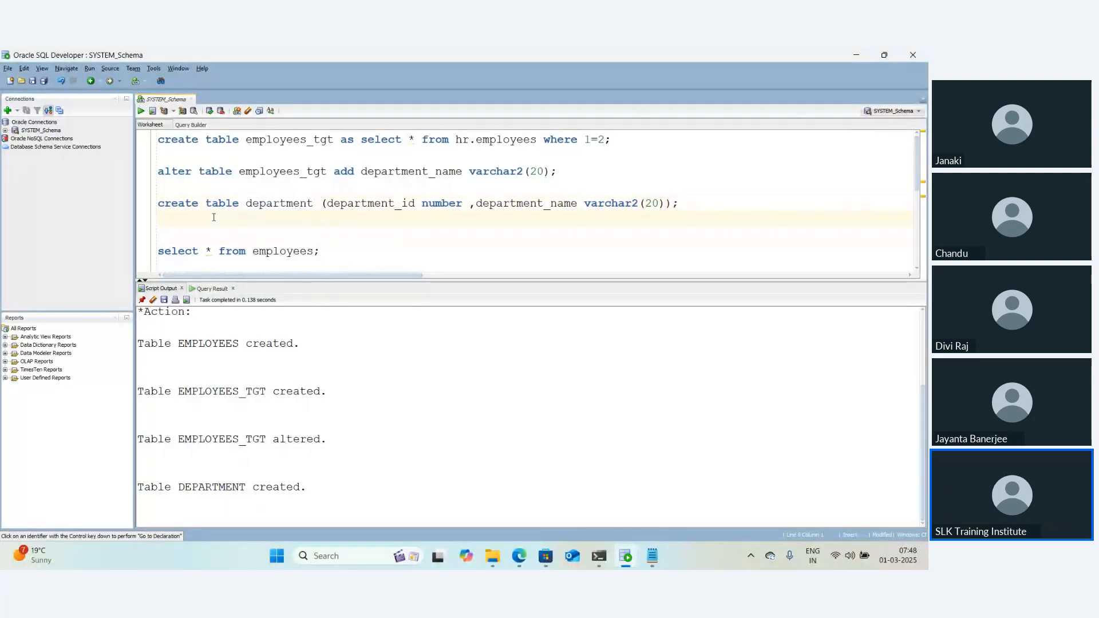
key("Return")
type("insert i")
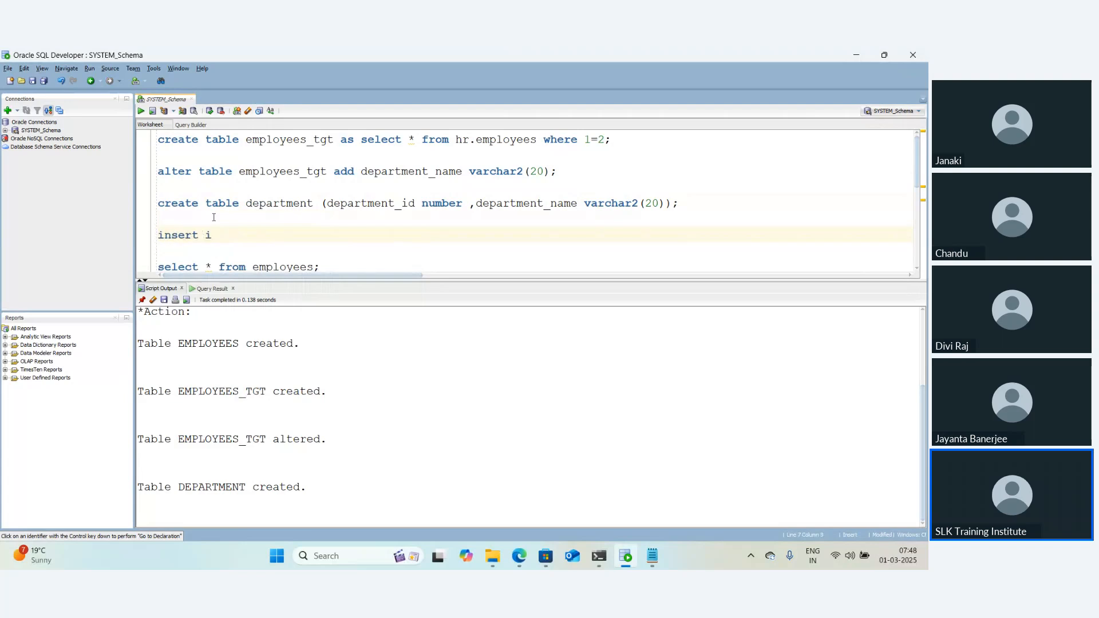
type("nto department values (")
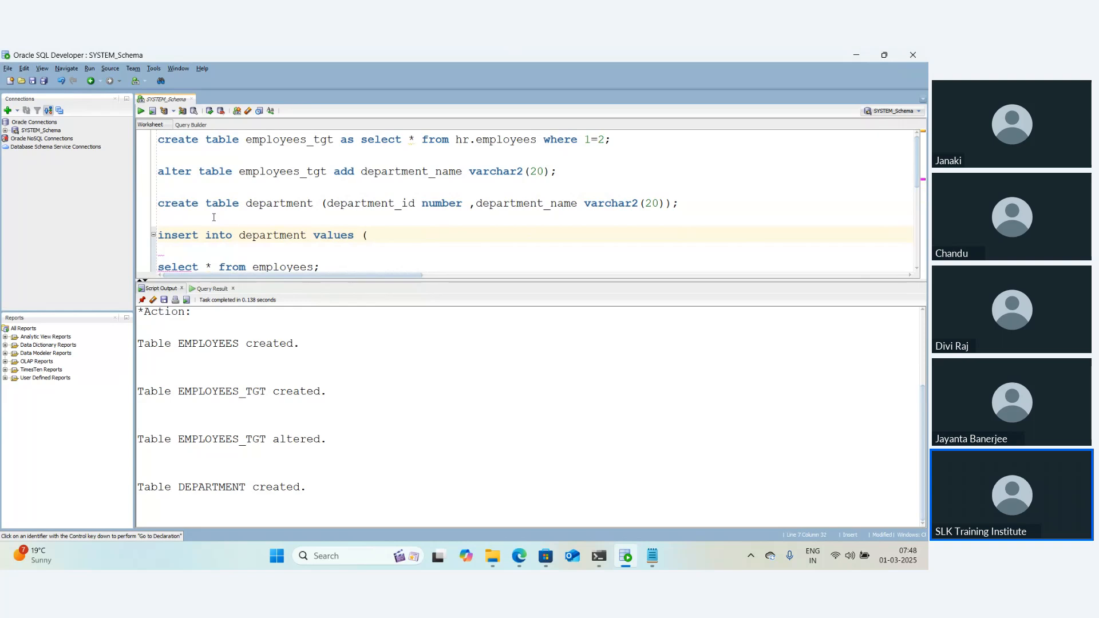
type("10,'h")
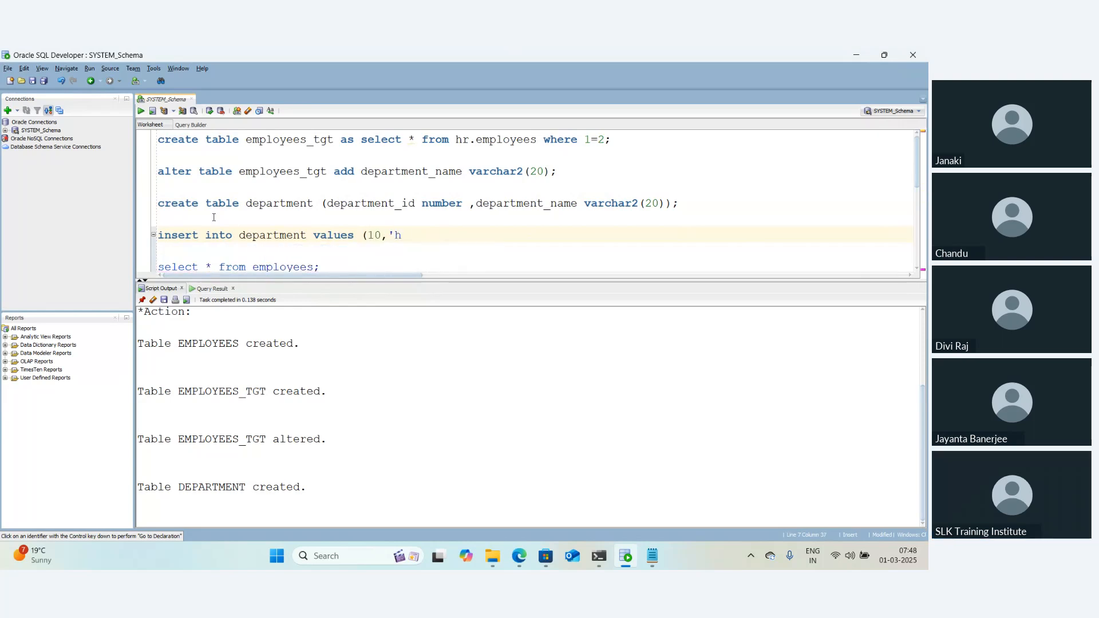
type("r');")
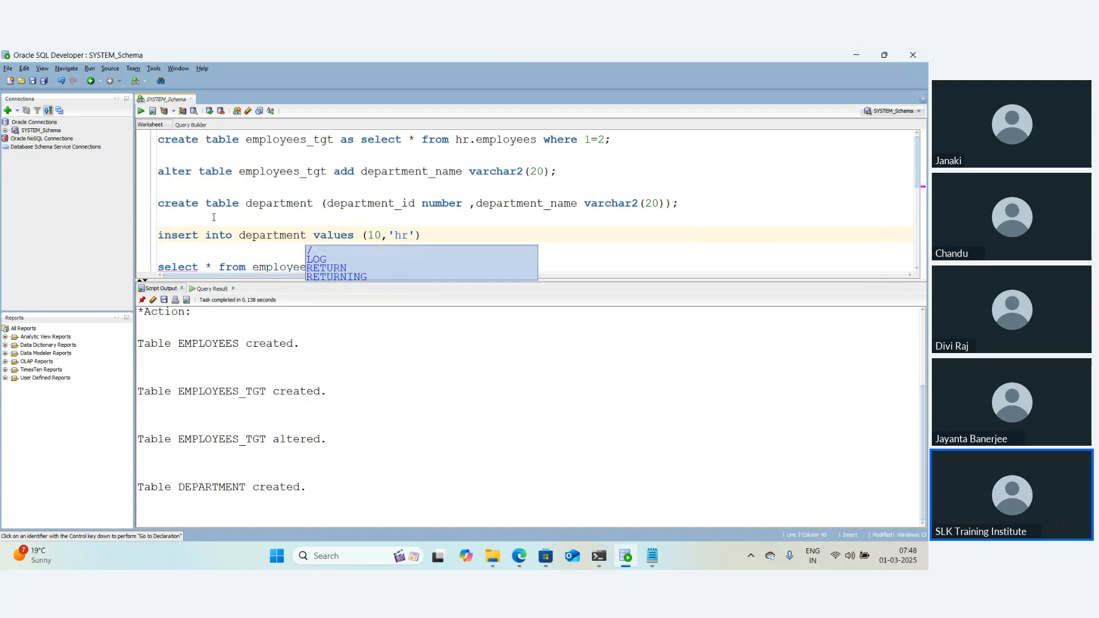
key("ctrl+Return")
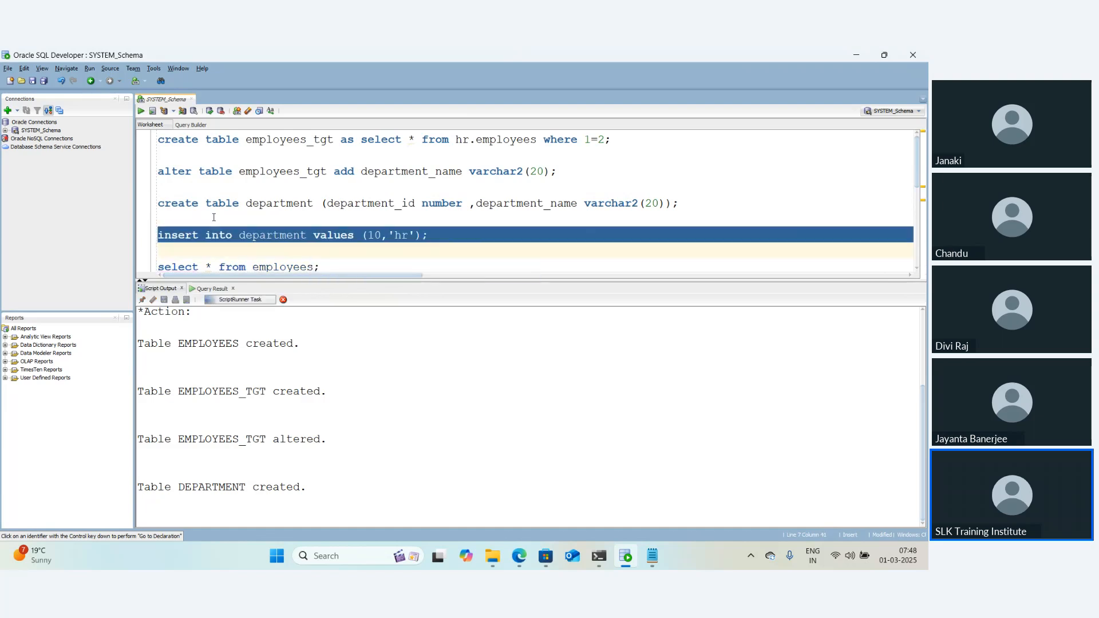
Change the INSERT statement's values to 20 and 'sales' and run it to add a second department row
double_click(375, 235)
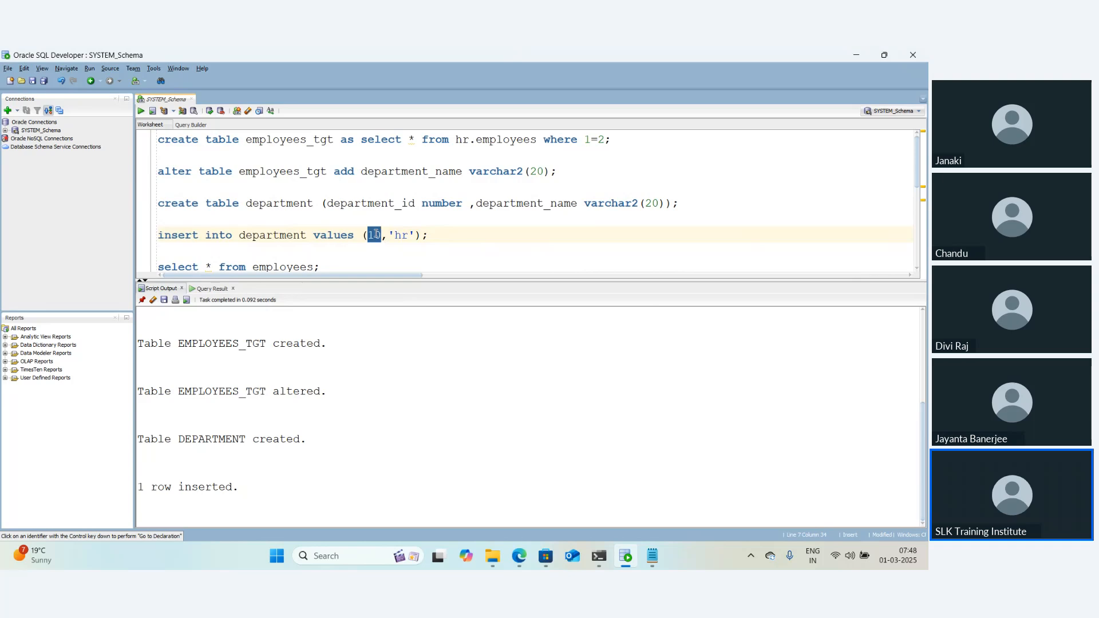
type("20")
double_click(396, 230)
type("sales")
key("ctrl+Return")
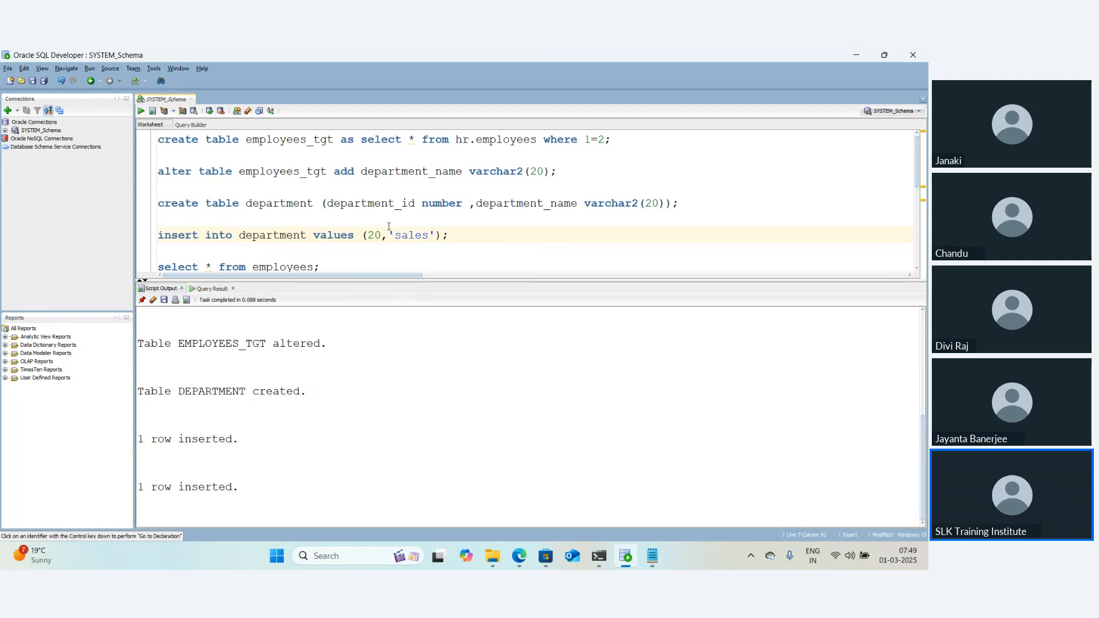
Query employees_tgt and examine its DEPARTMENT_ID and DEPARTMENT_NAME columns against the EMPLOYEES table in the custom SELECT
scroll(308, 163, "down", 5)
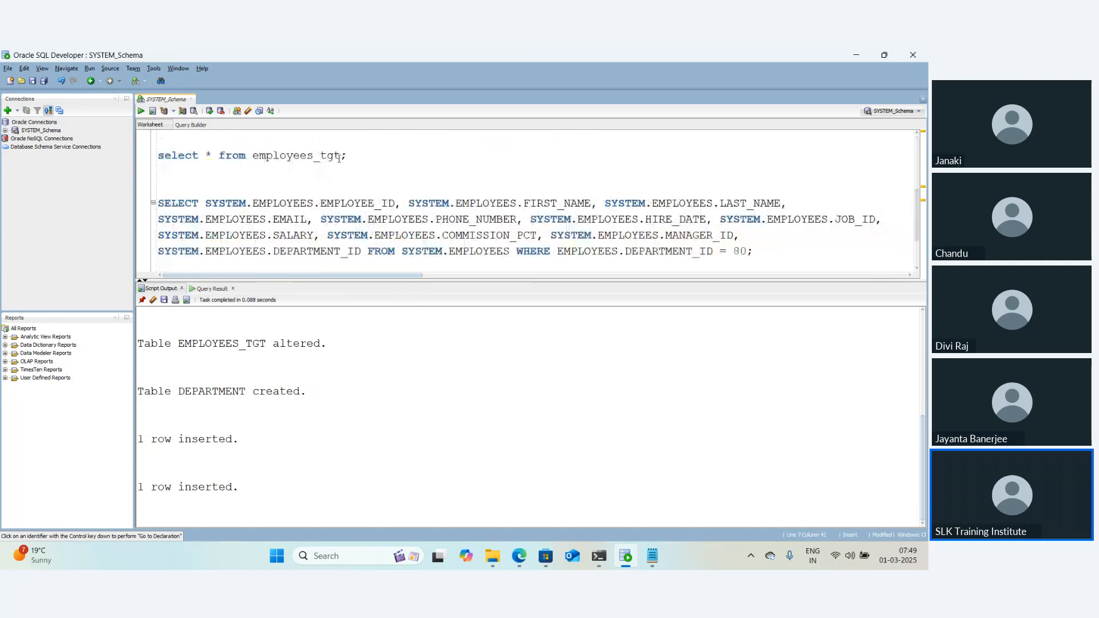
left_click(378, 180)
key("ctrl+Return")
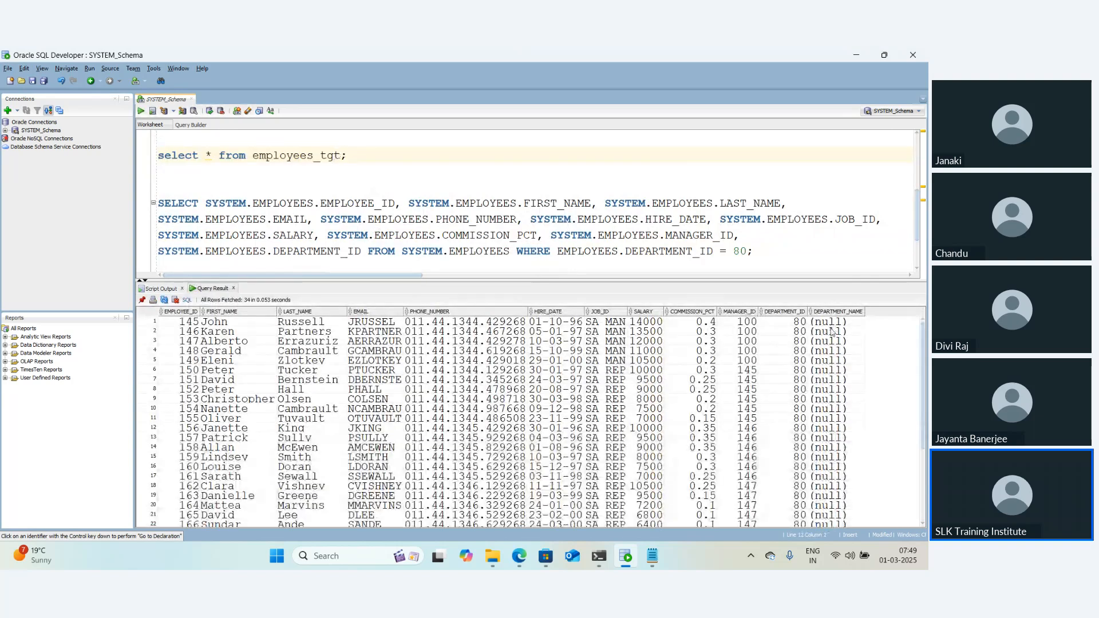
scroll(830, 332, "down", 4)
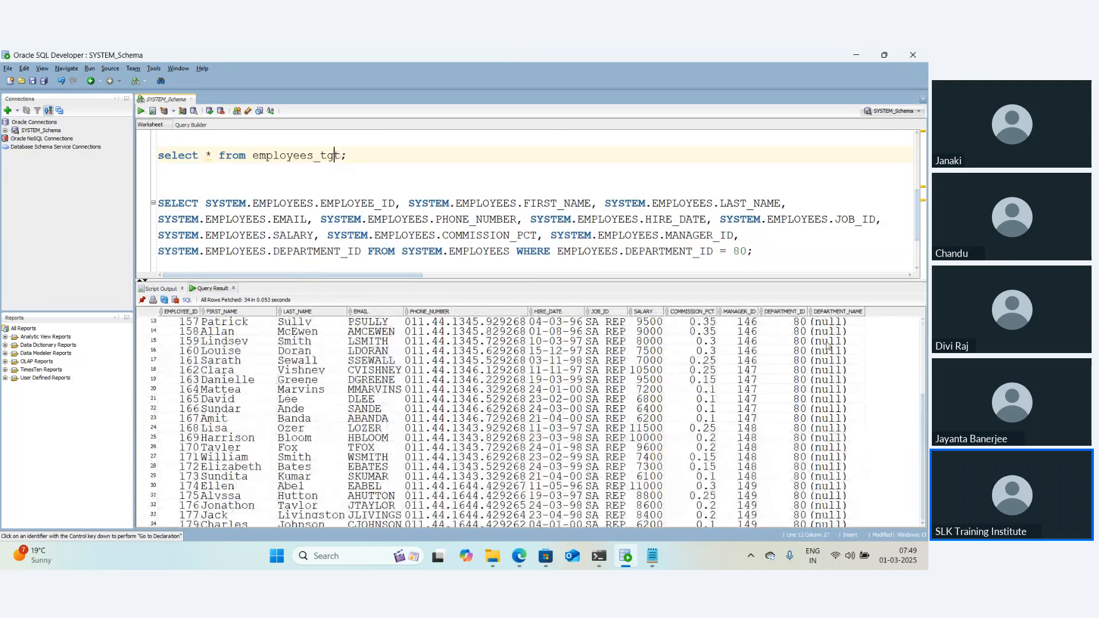
scroll(828, 346, "up", 4)
left_click(479, 252)
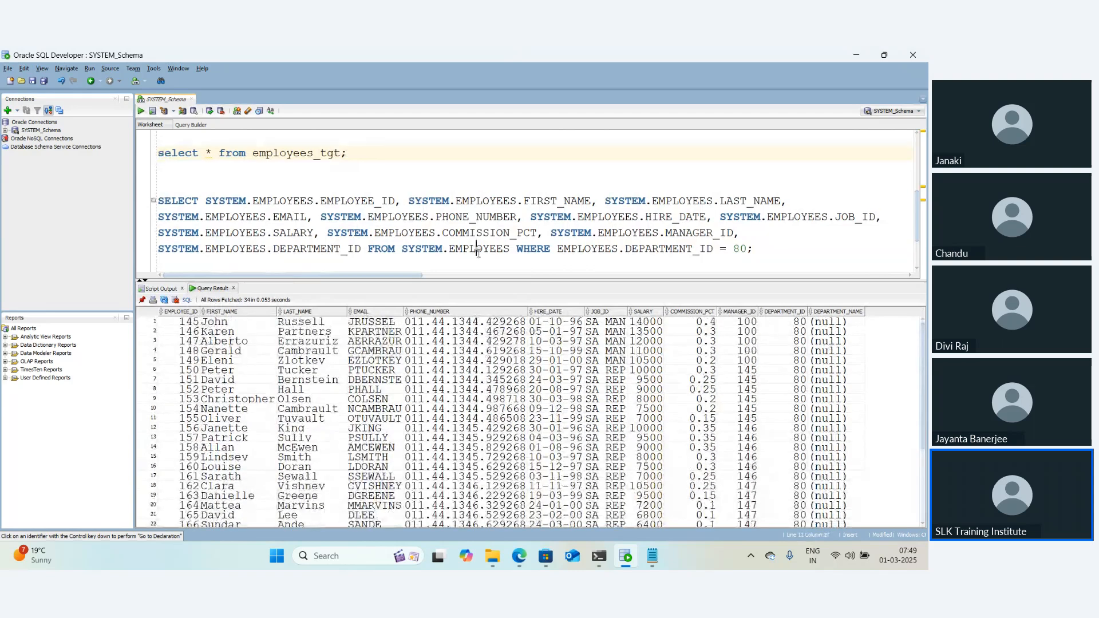
double_click(478, 250)
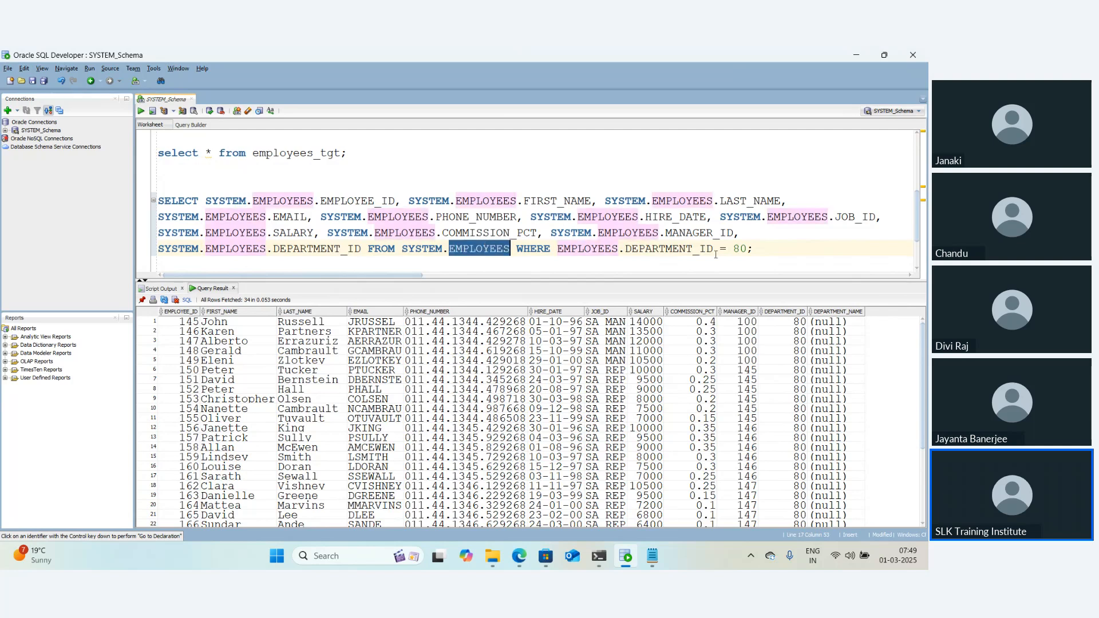
left_click(781, 324)
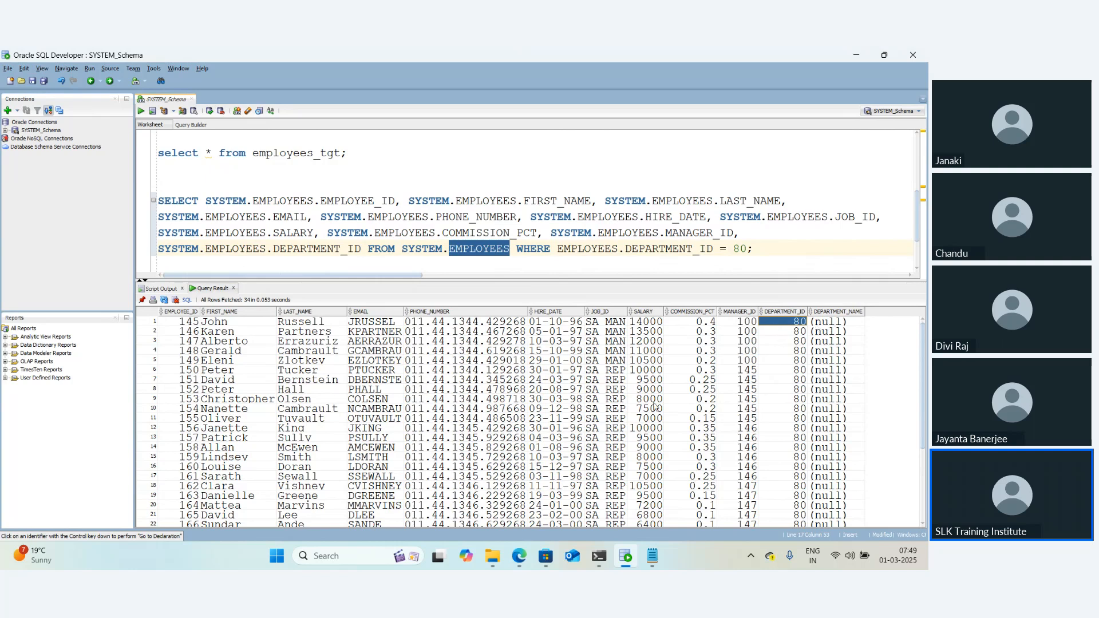
Switch to Informatica Cloud and change the mapping's source type to Multiple Objects, accepting the change
mouse_move(513, 560)
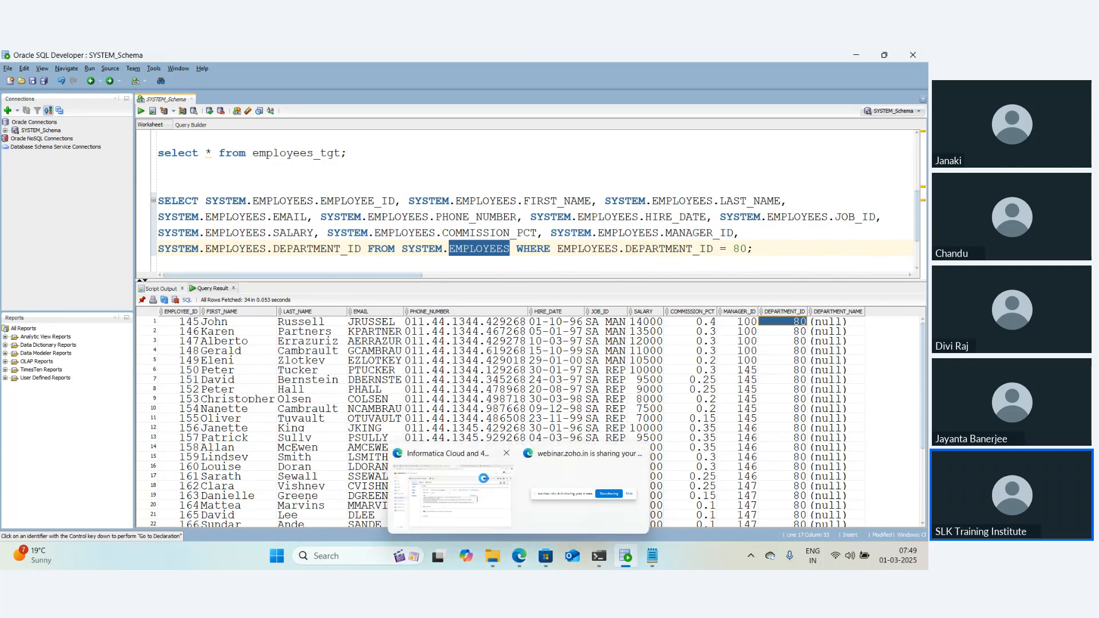
left_click(483, 485)
left_click(317, 266)
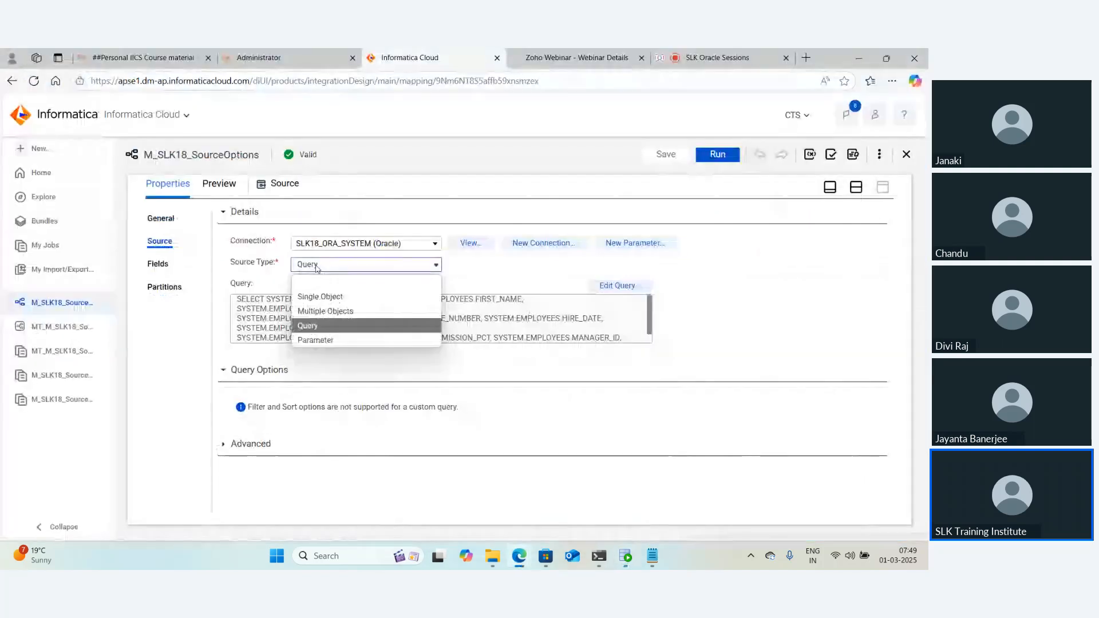
left_click(317, 312)
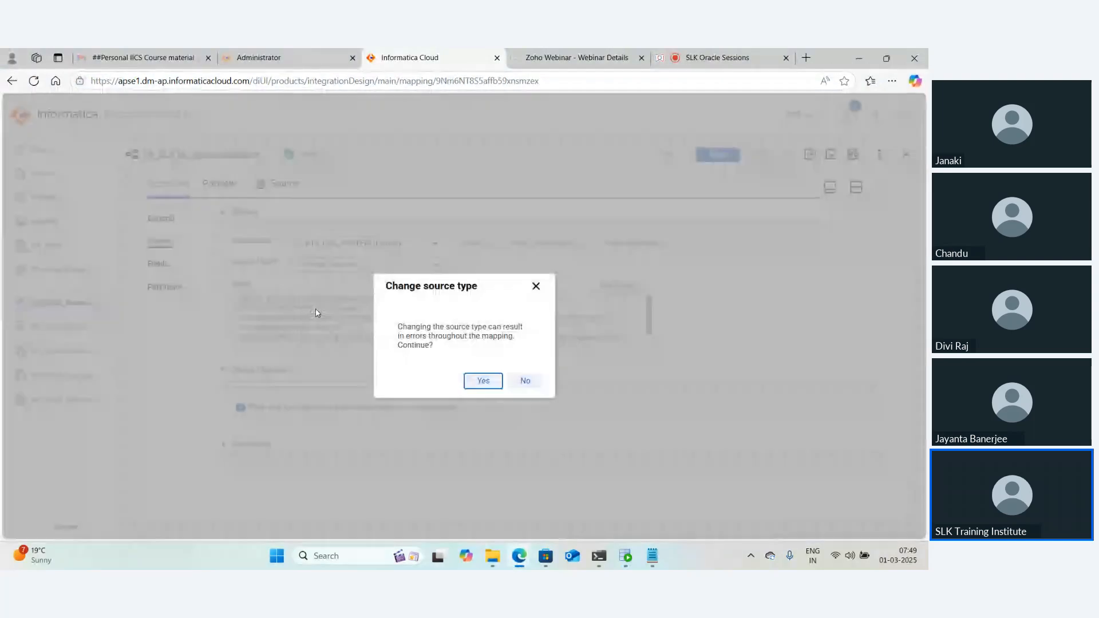
left_click(483, 381)
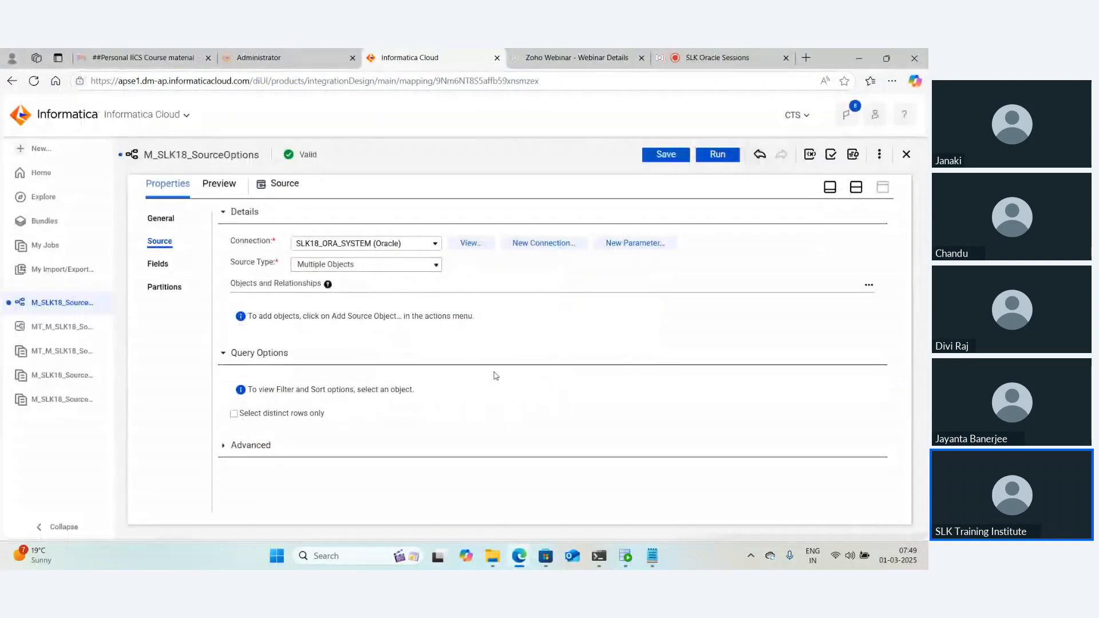
Search for employees and add the EMPLOYEES table as the primary source object
left_click(870, 286)
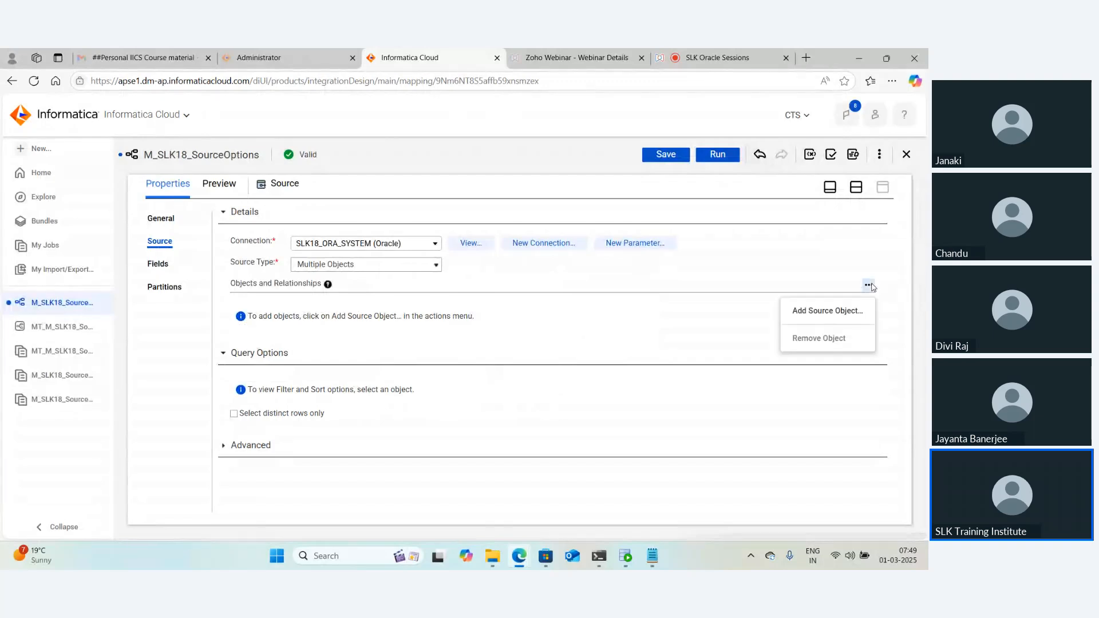
left_click(827, 311)
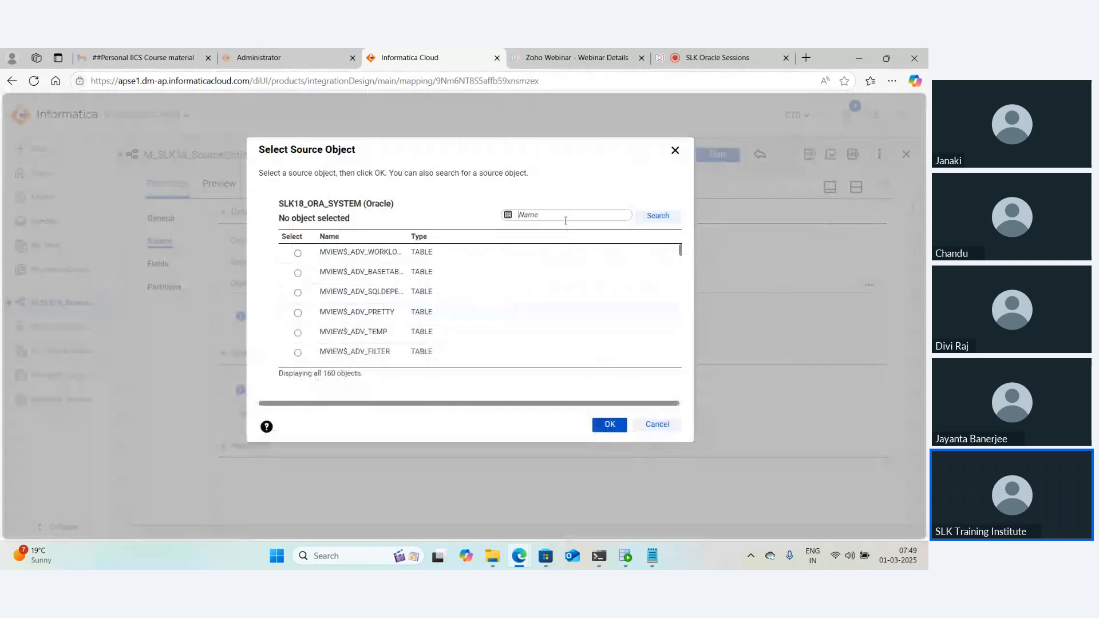
type("empl")
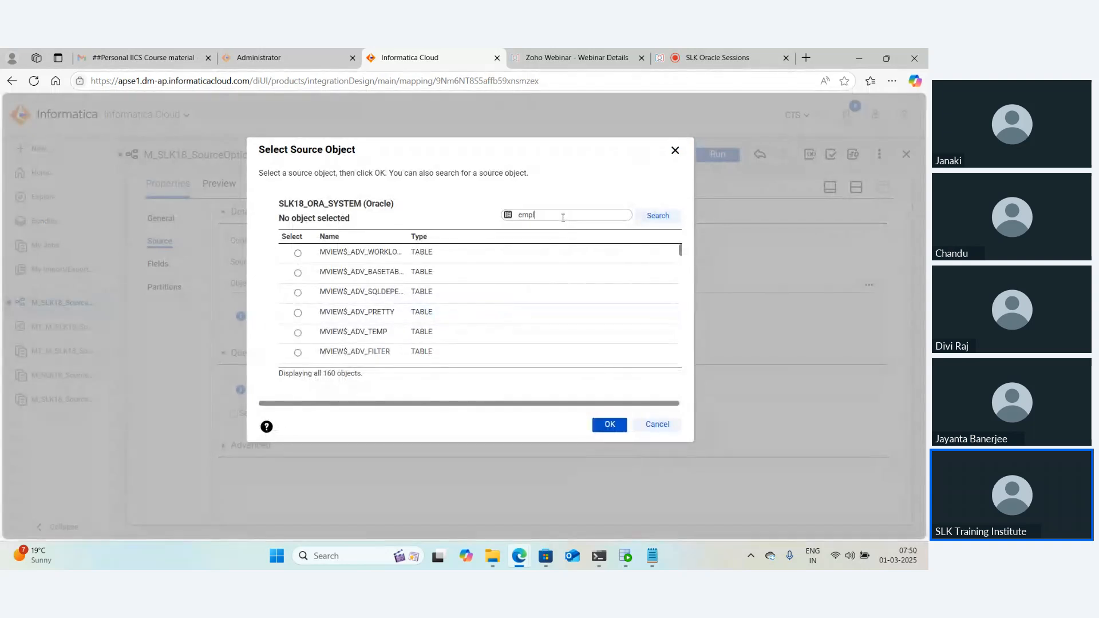
type("oyees")
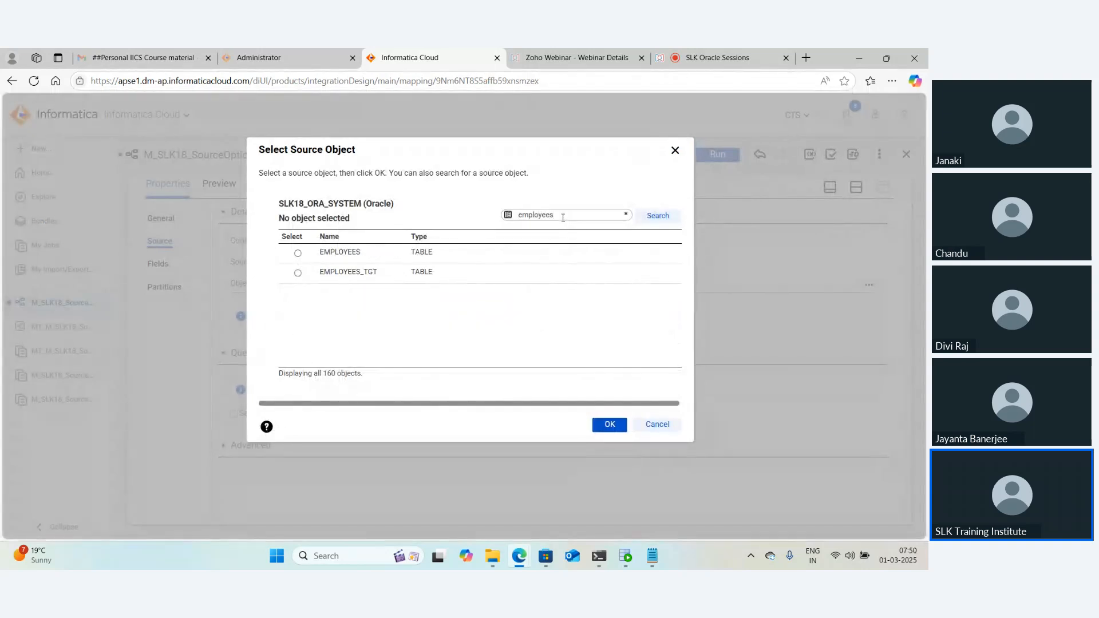
left_click(297, 253)
left_click(607, 423)
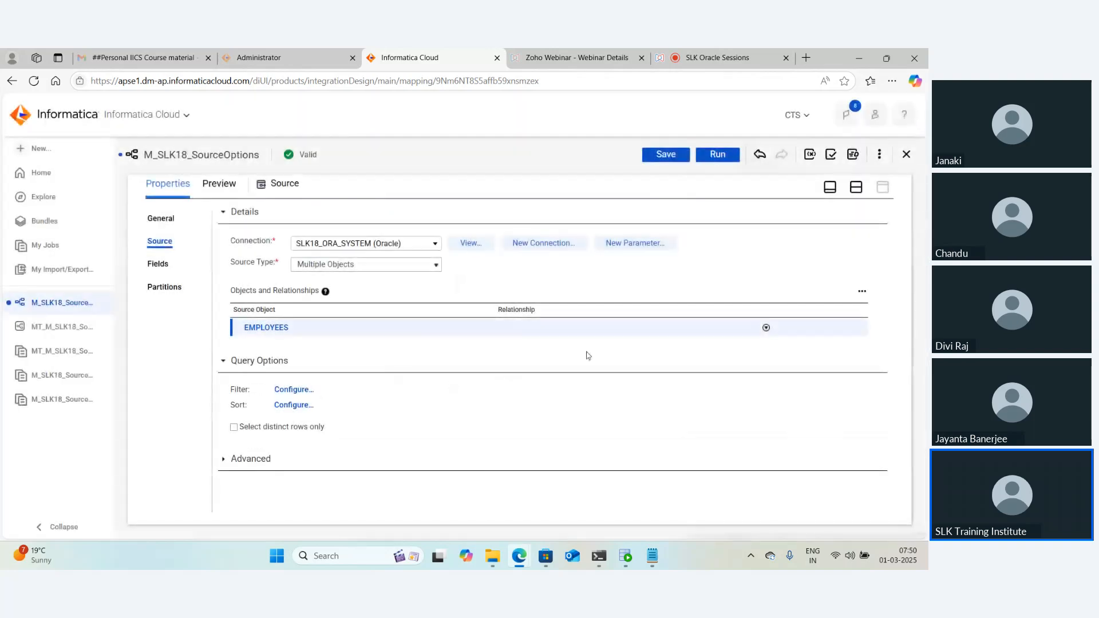
Start adding a related object to EMPLOYEES using Custom Relationships
left_click(765, 328)
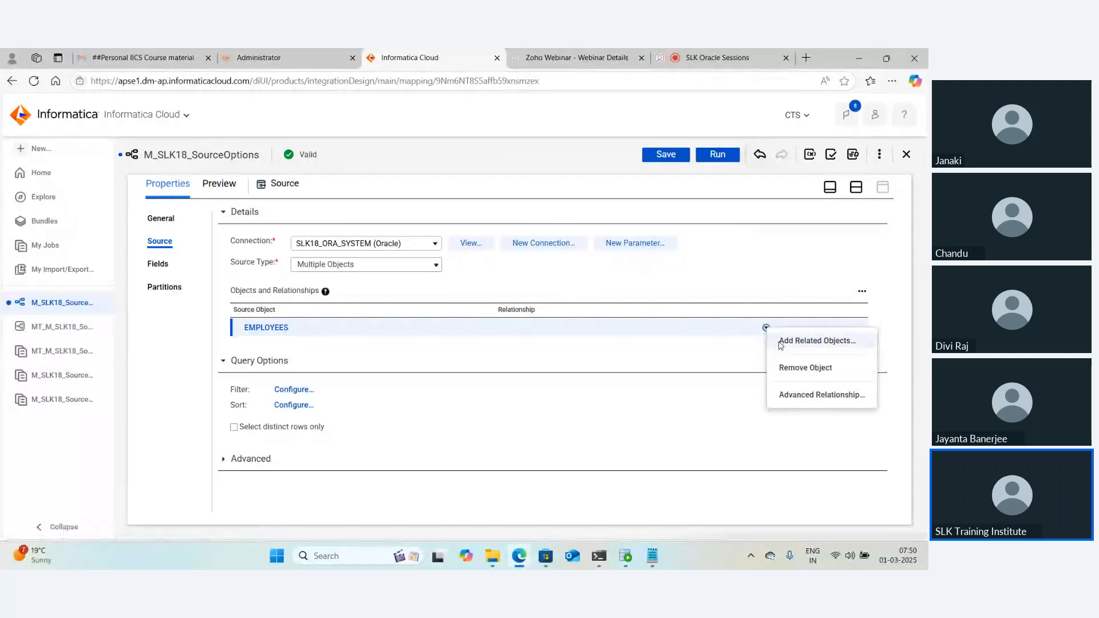
left_click(780, 342)
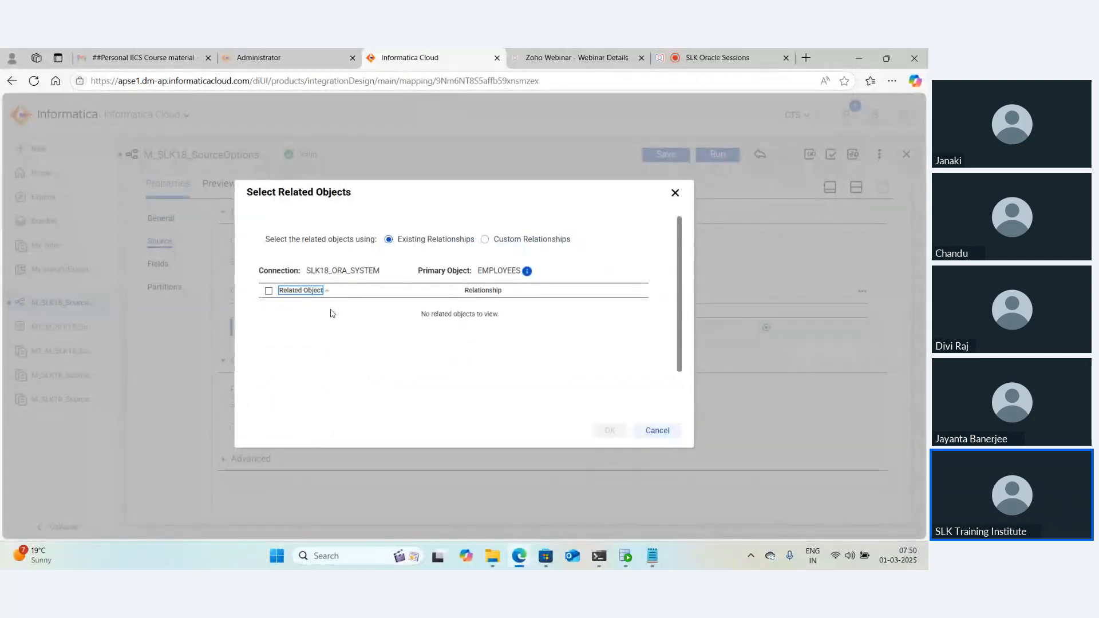
left_click(484, 239)
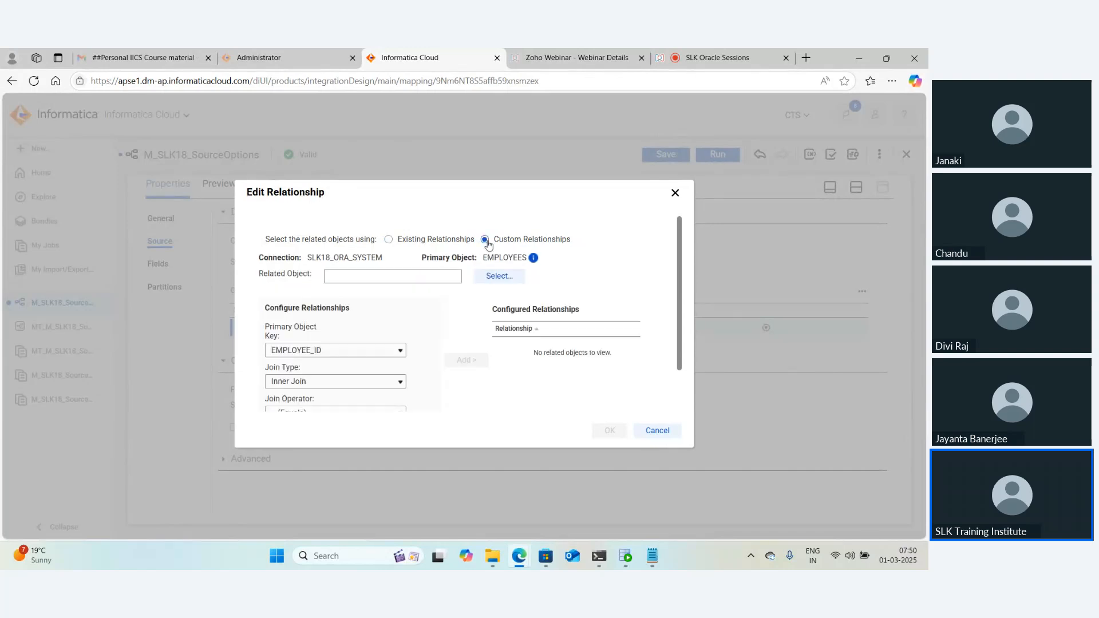
Try to enter department directly as the name of the related object
left_click(370, 278)
type("departmen")
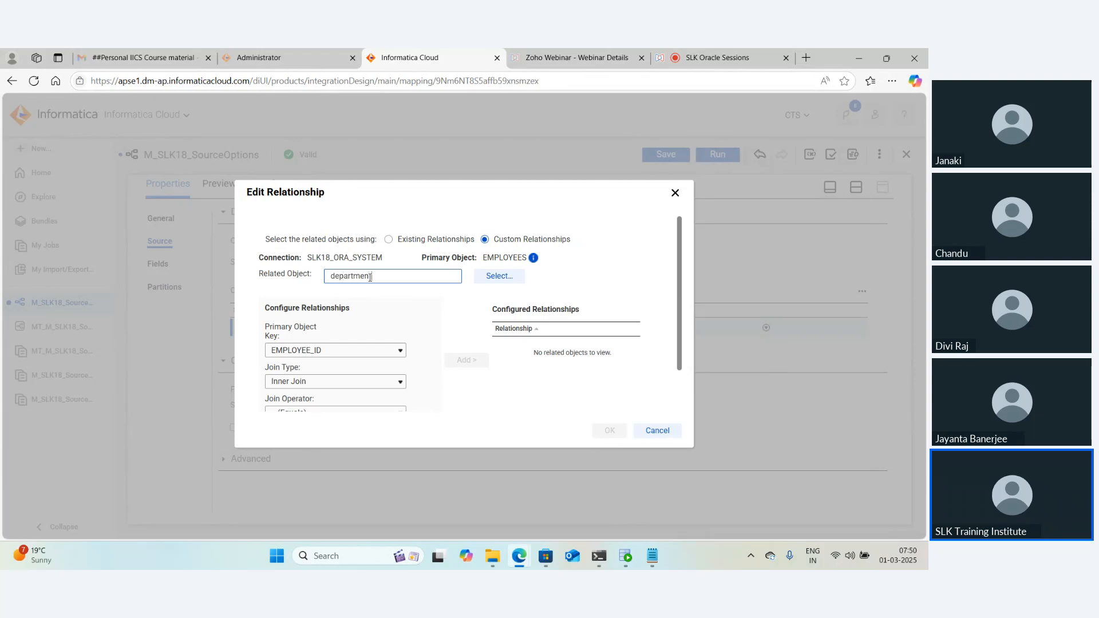
type("t")
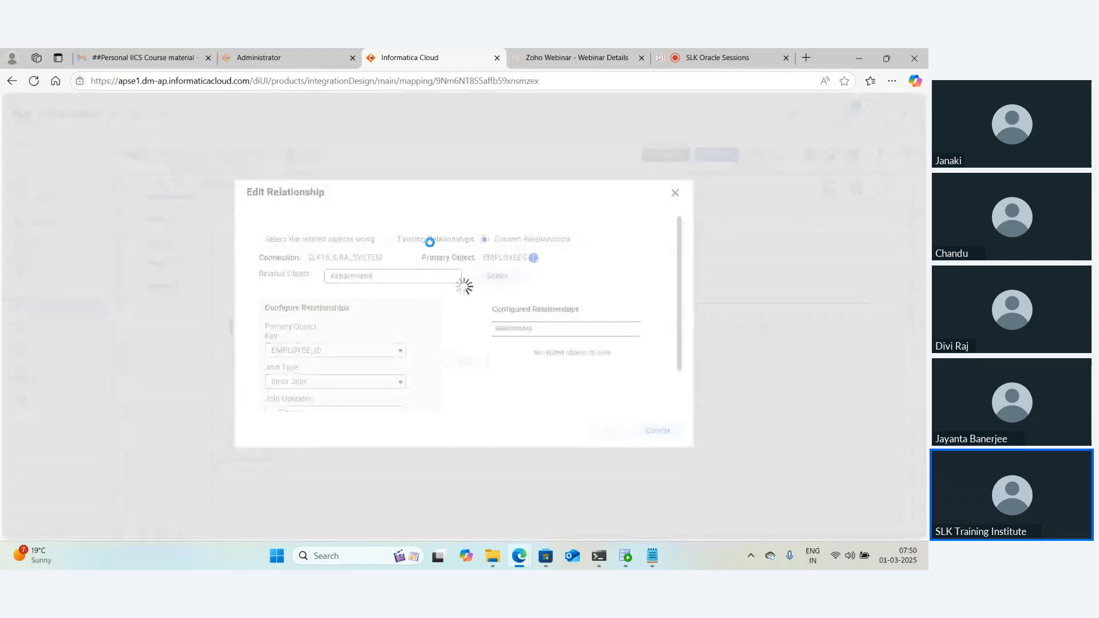
left_click(429, 242)
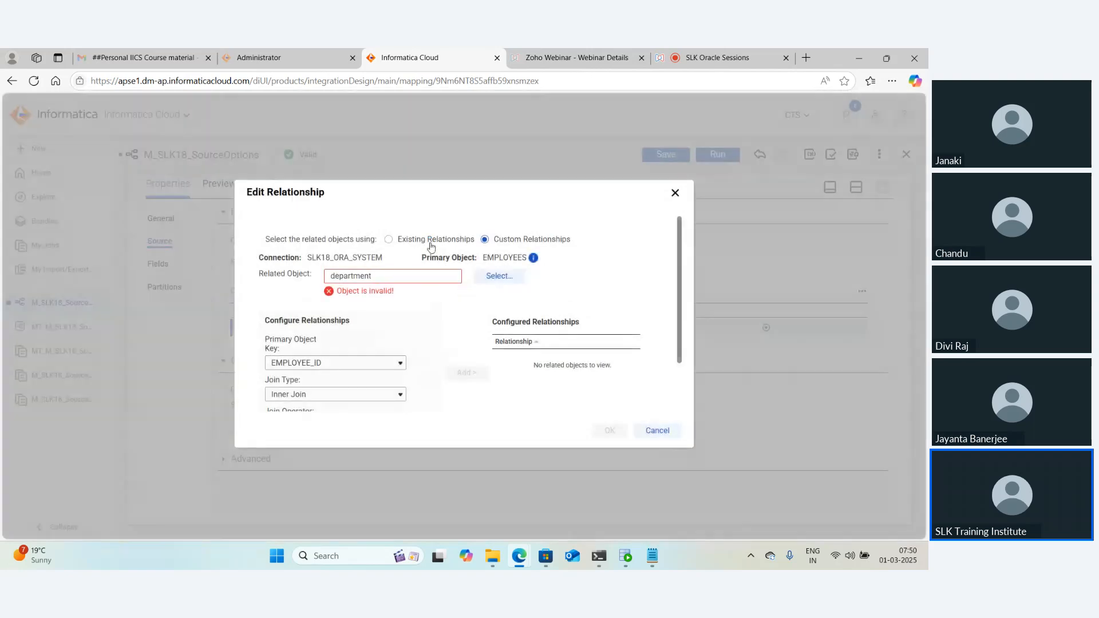
Search the connection's source objects for department and choose the DEPARTMENT table as the related object
left_click(498, 276)
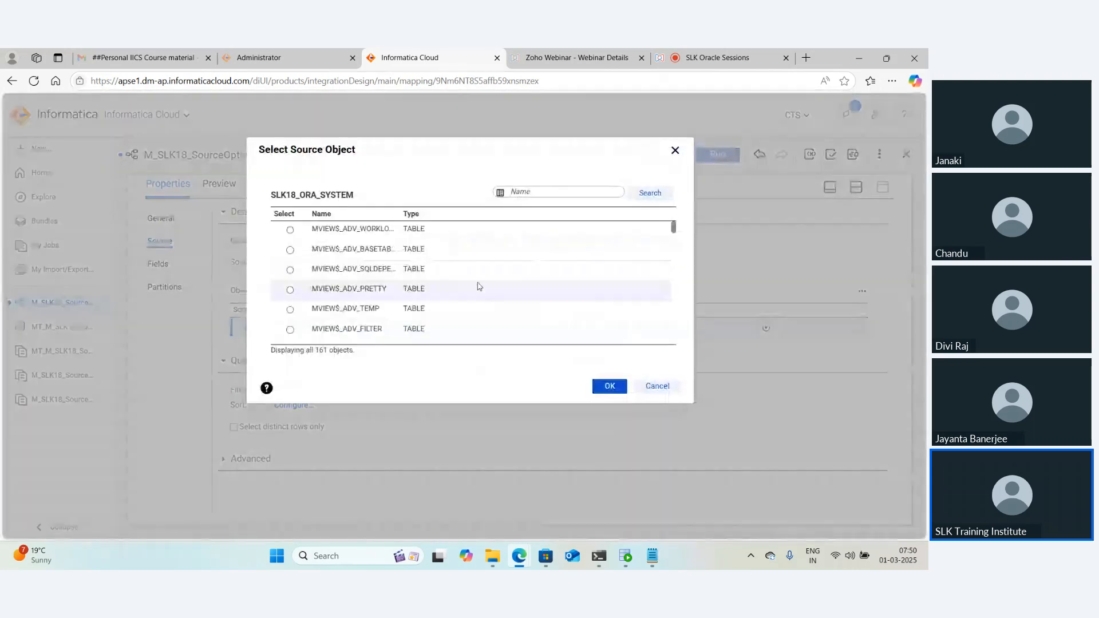
left_click(529, 192)
type("depe")
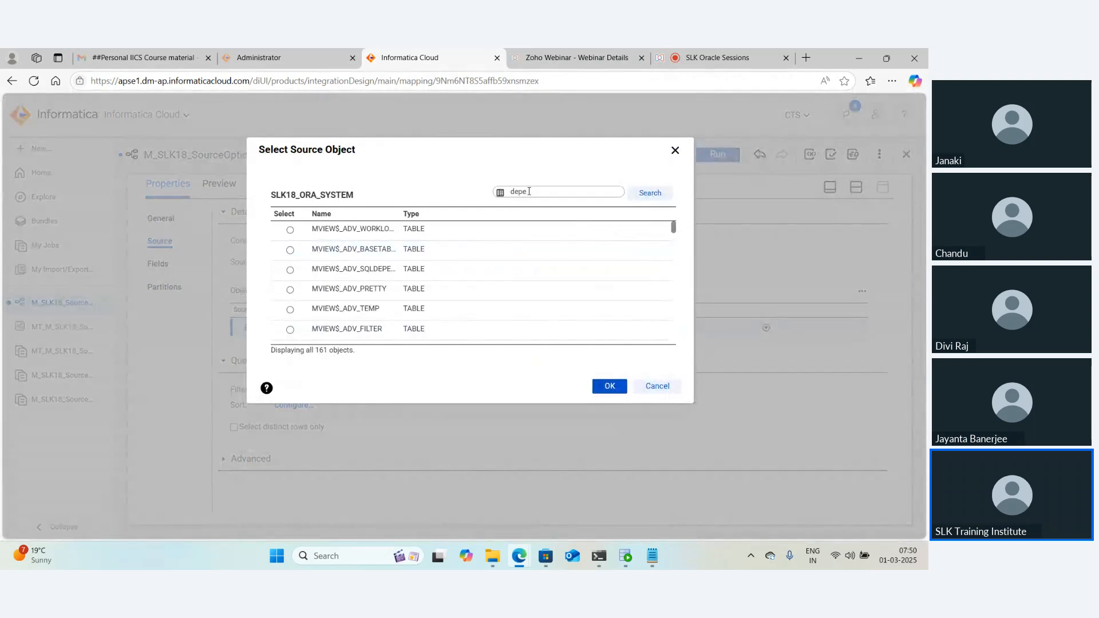
type("rtment")
left_click(650, 193)
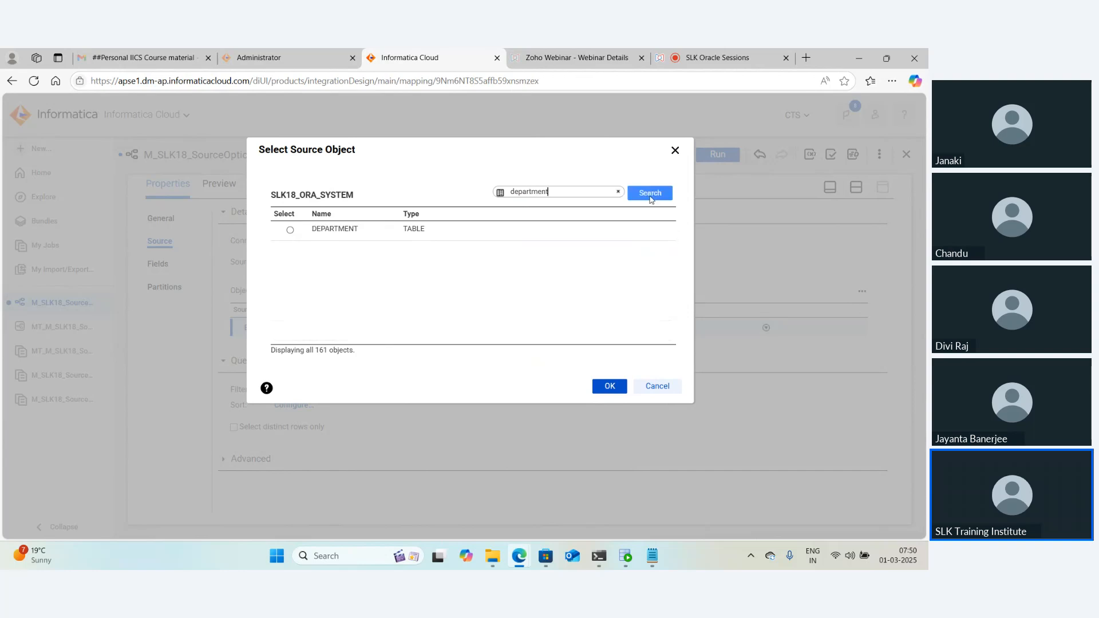
left_click(337, 237)
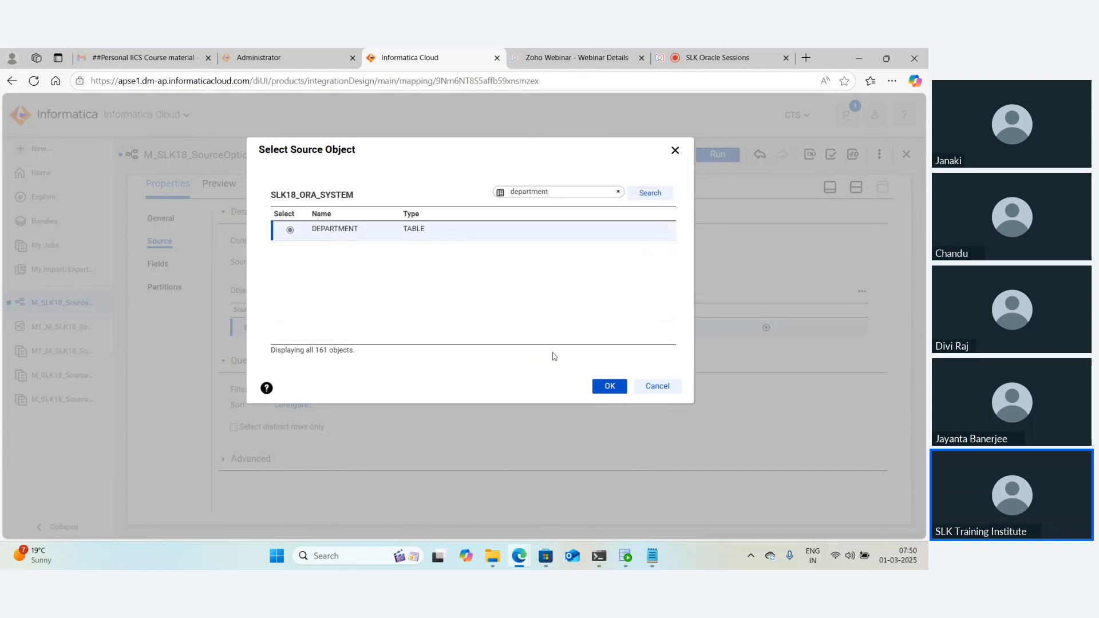
left_click(608, 386)
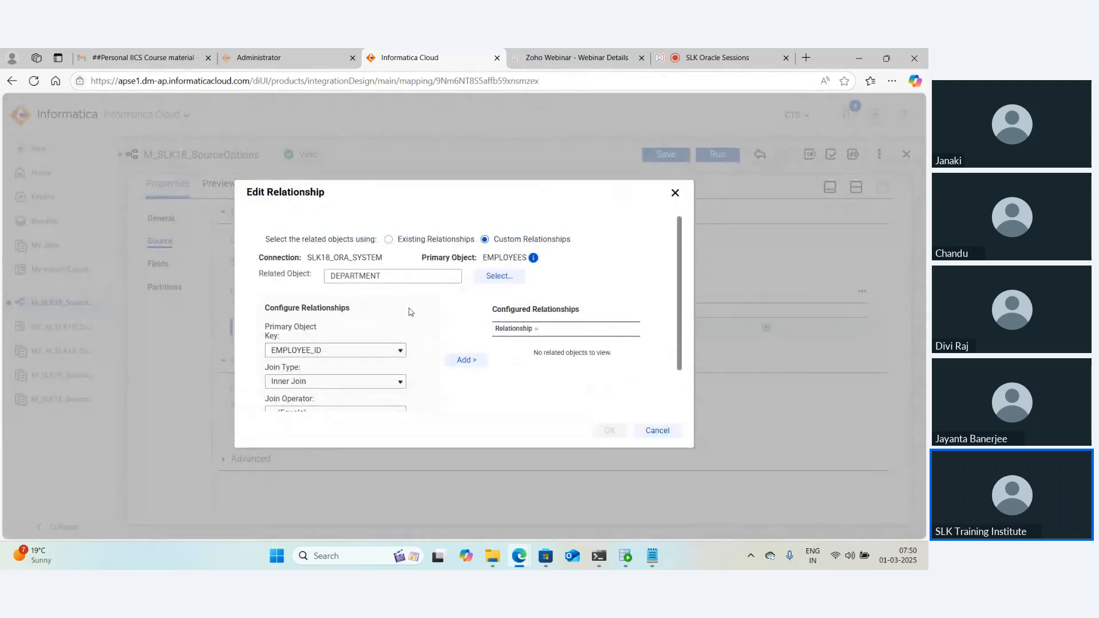
Set the primary object key to DEPARTMENT_ID and keep Inner Join as the join type
scroll(409, 312, "down", 1)
left_click(325, 300)
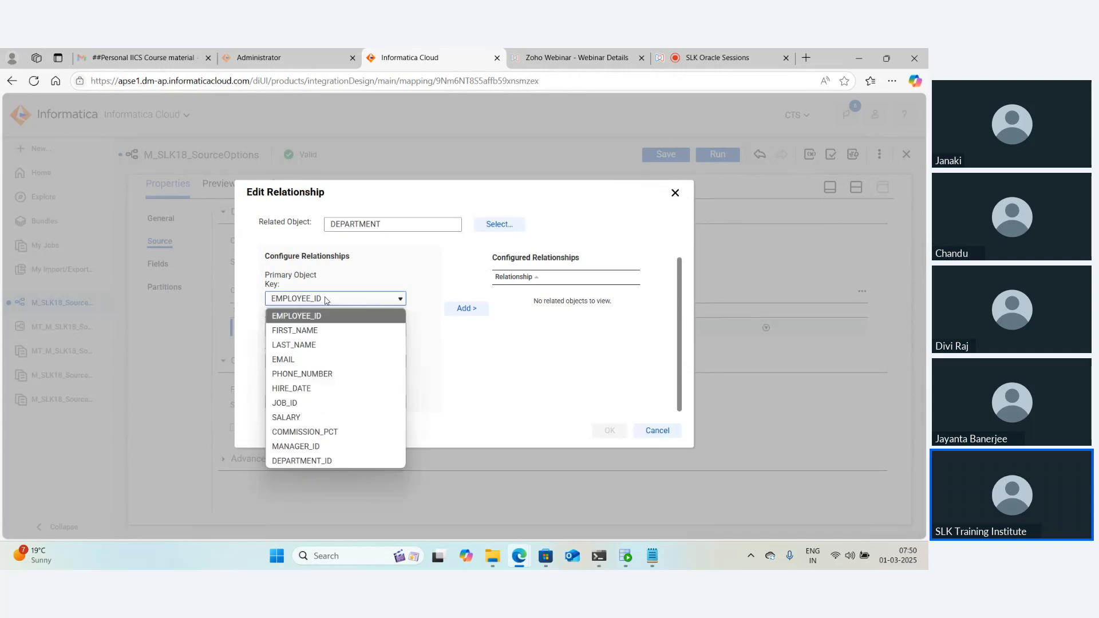
left_click(331, 463)
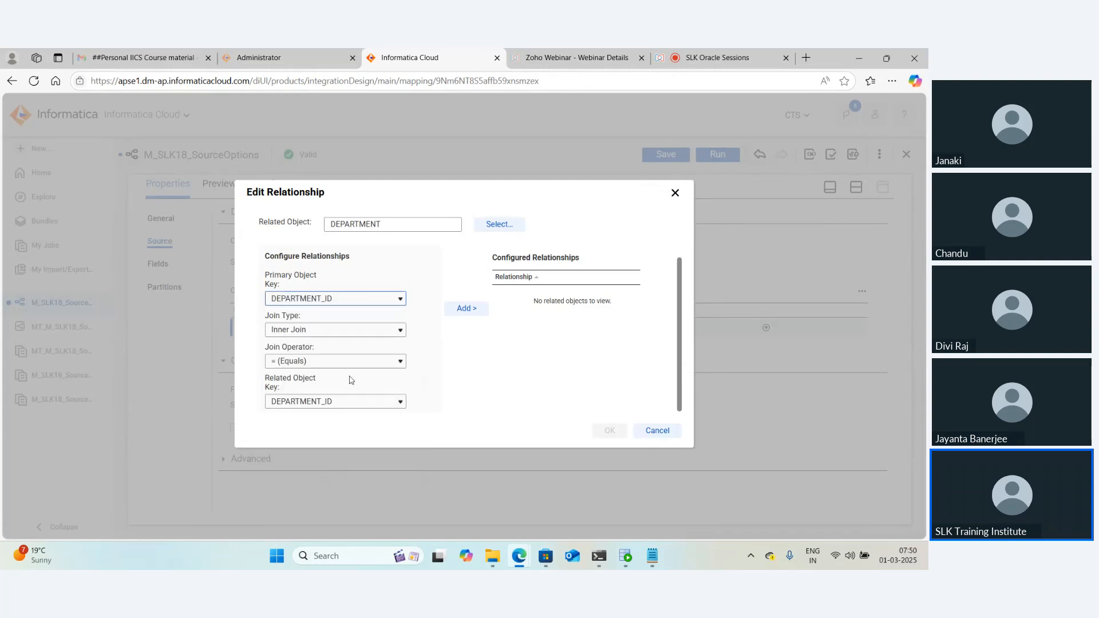
left_click(317, 331)
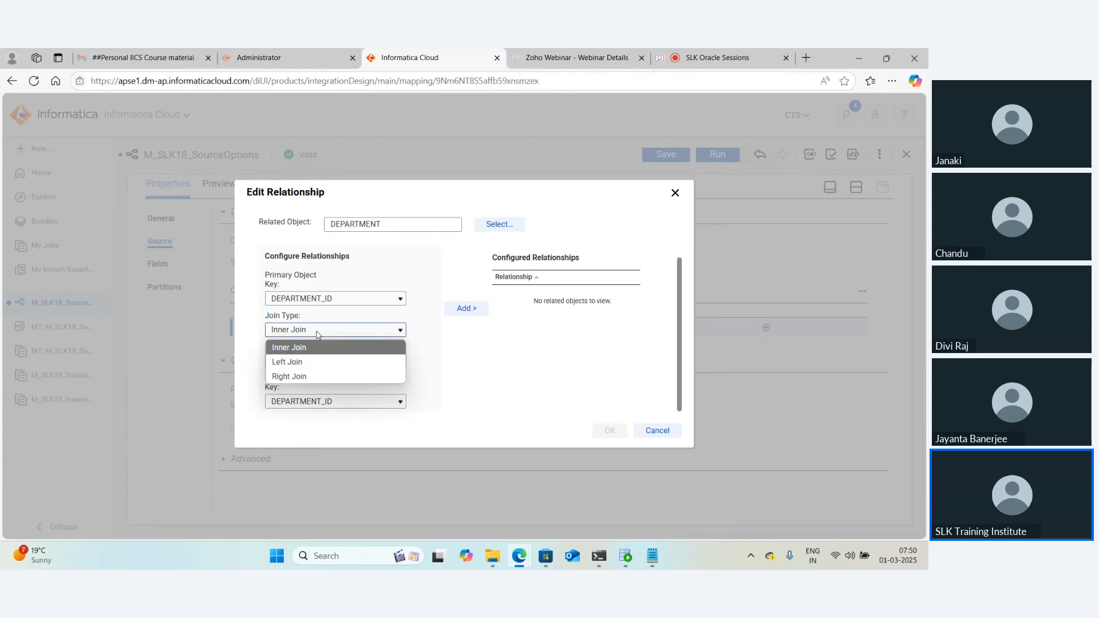
left_click(318, 332)
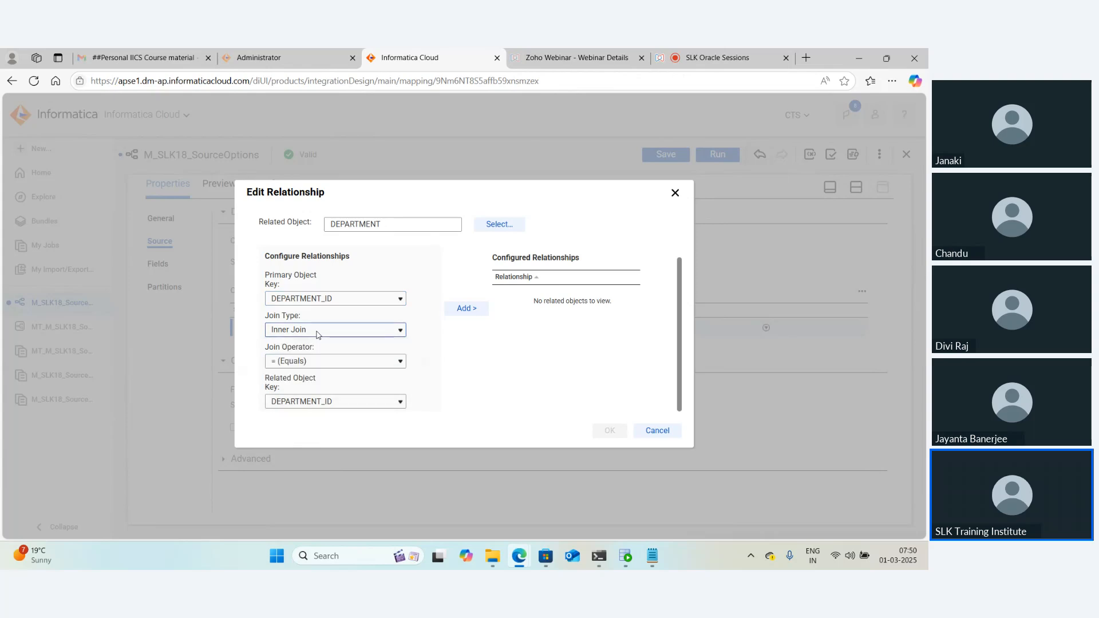
left_click(314, 331)
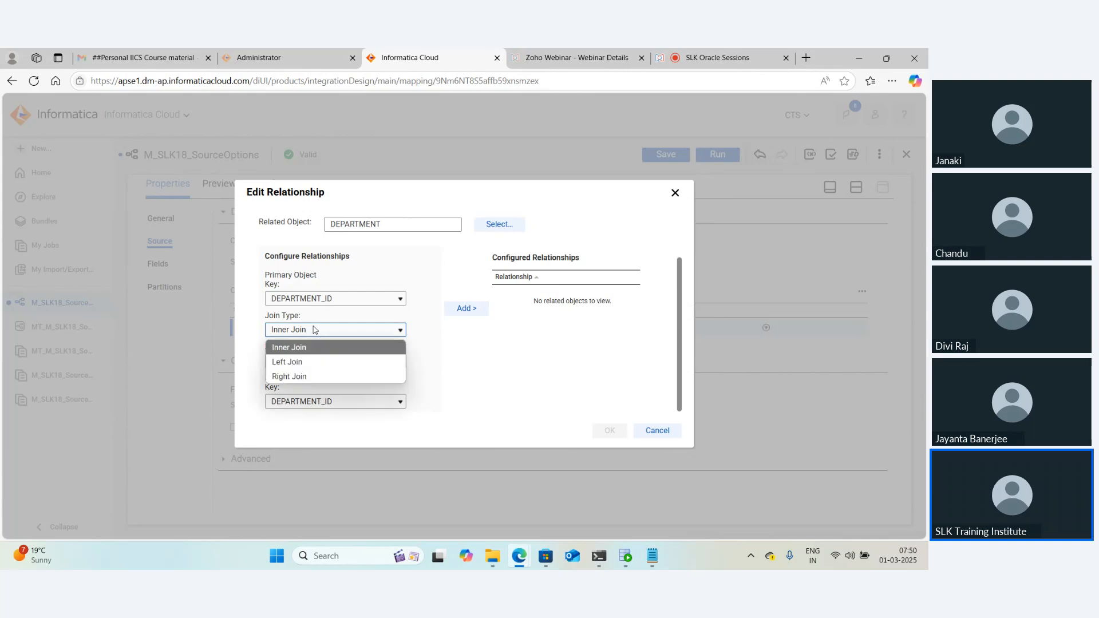
left_click(314, 331)
Add the relationship using DEPARTMENT_ID as the related object key, accept it, and save the mapping
left_click(321, 403)
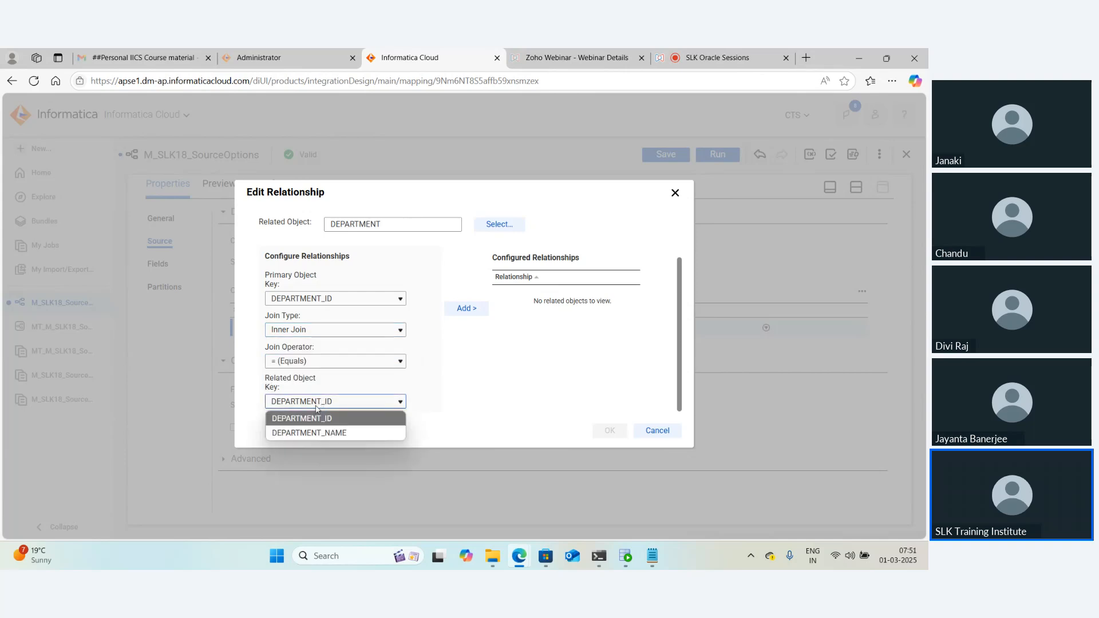
left_click(313, 424)
scroll(367, 276, "up", 2)
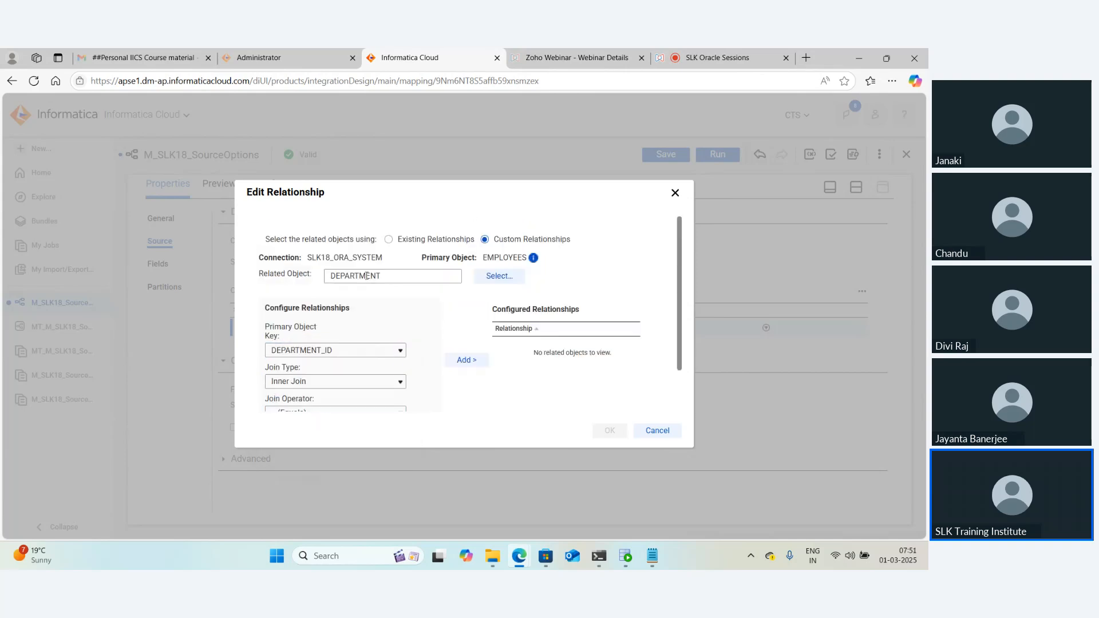
scroll(353, 283, "down", 2)
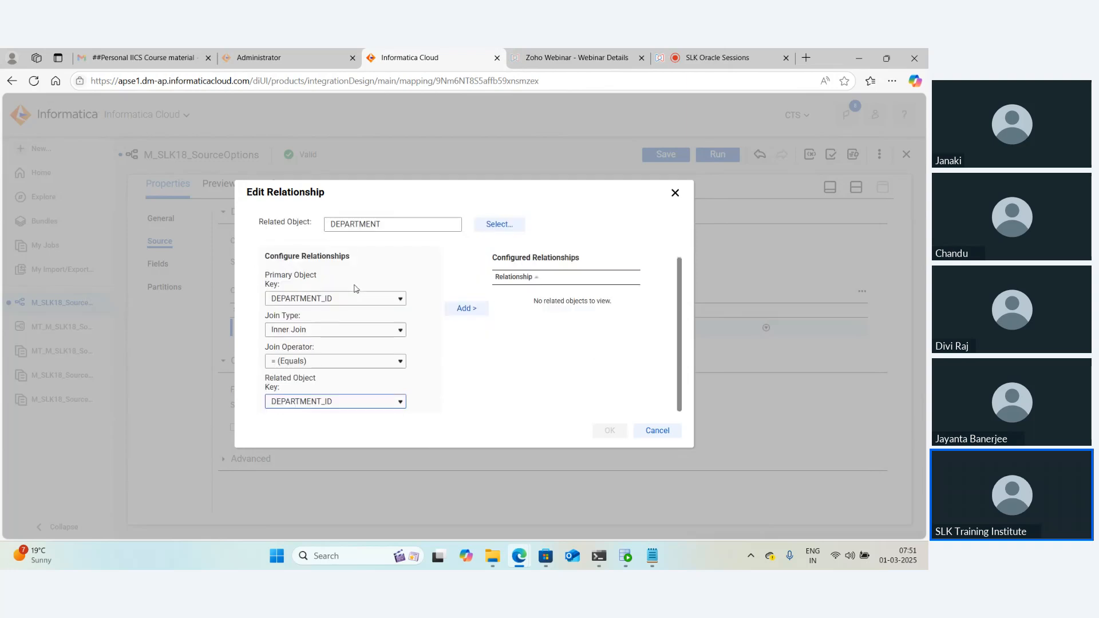
left_click(467, 309)
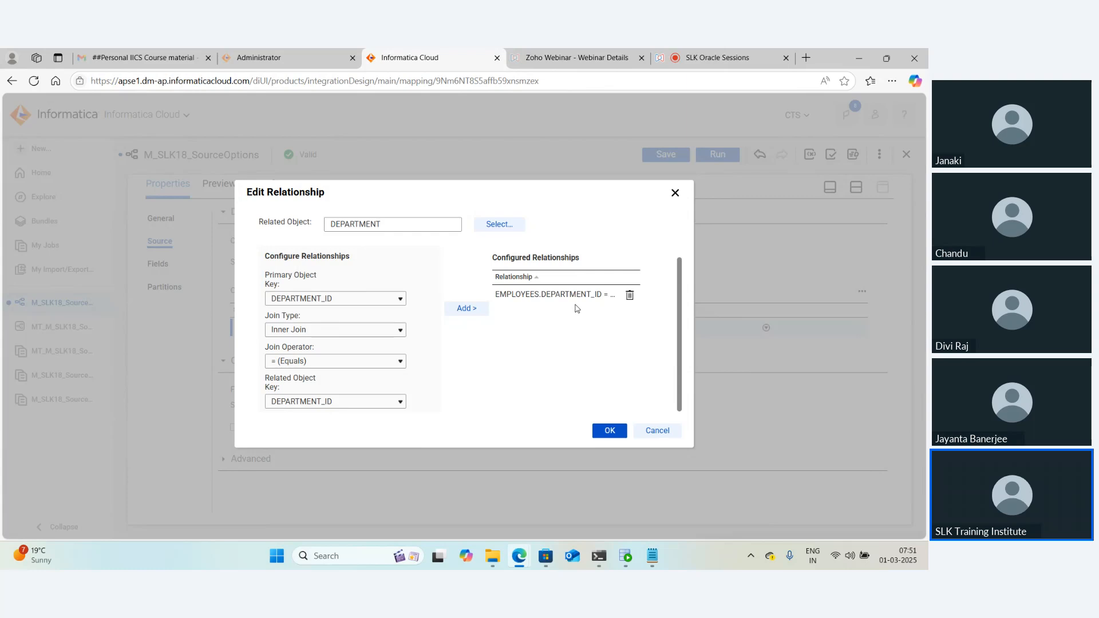
left_click(608, 431)
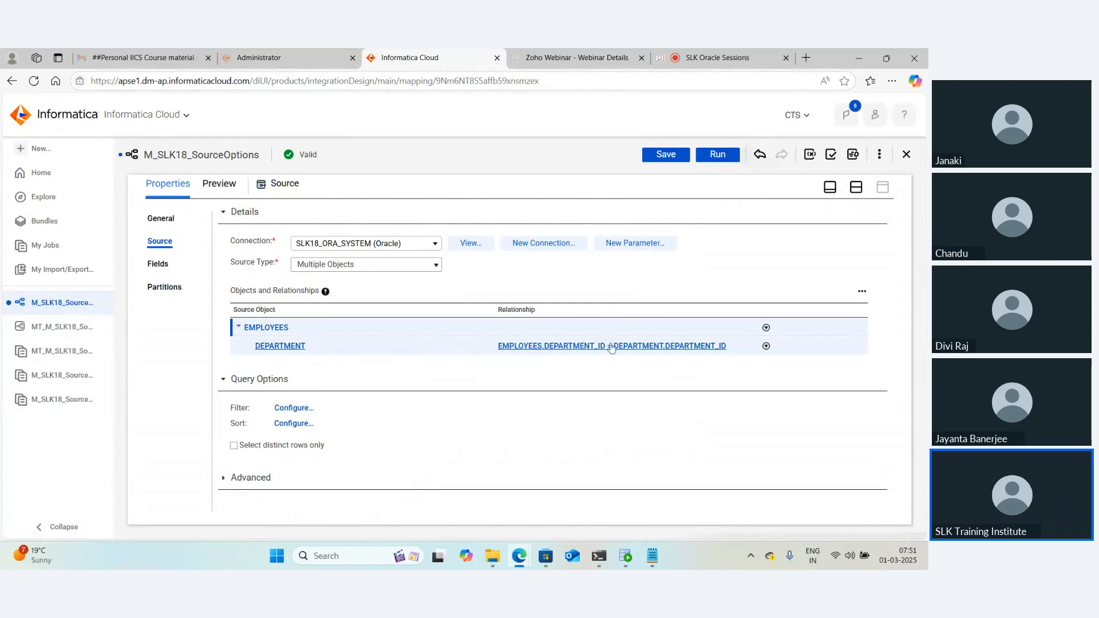
left_click(663, 156)
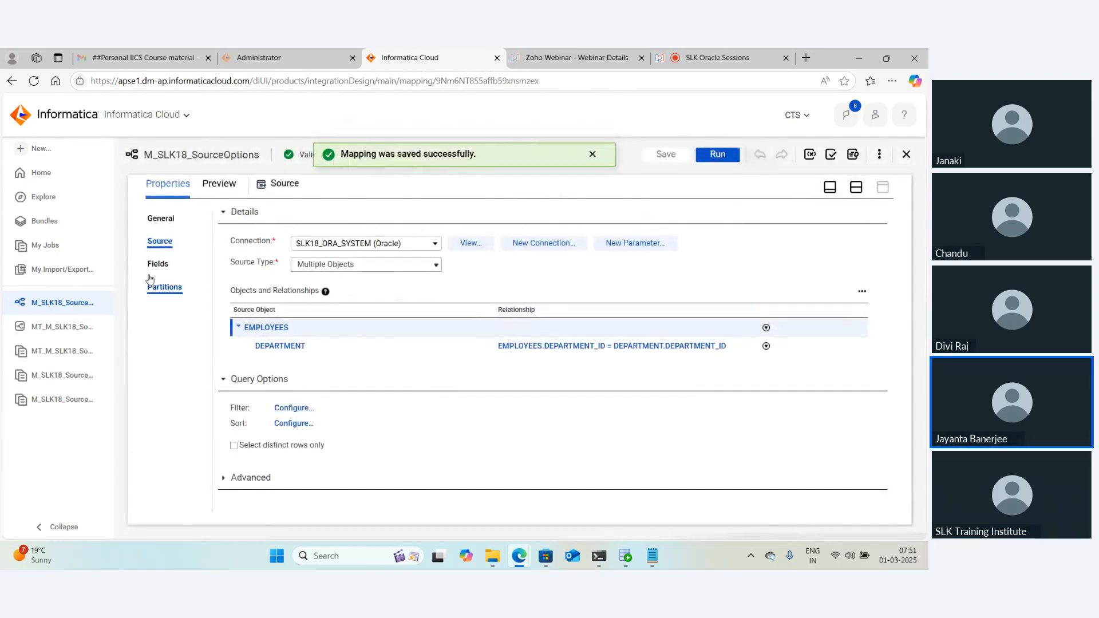
Review the source's field list, checking the fields that originate from the DEPARTMENT table
left_click(176, 268)
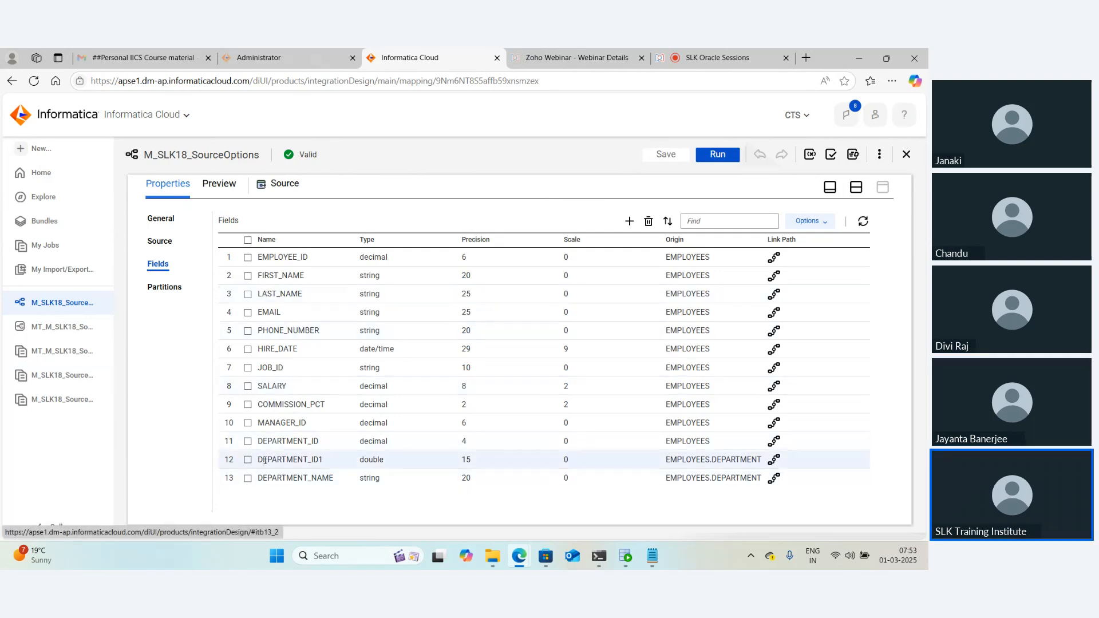
left_click_drag(260, 459, 478, 481)
left_click(479, 480)
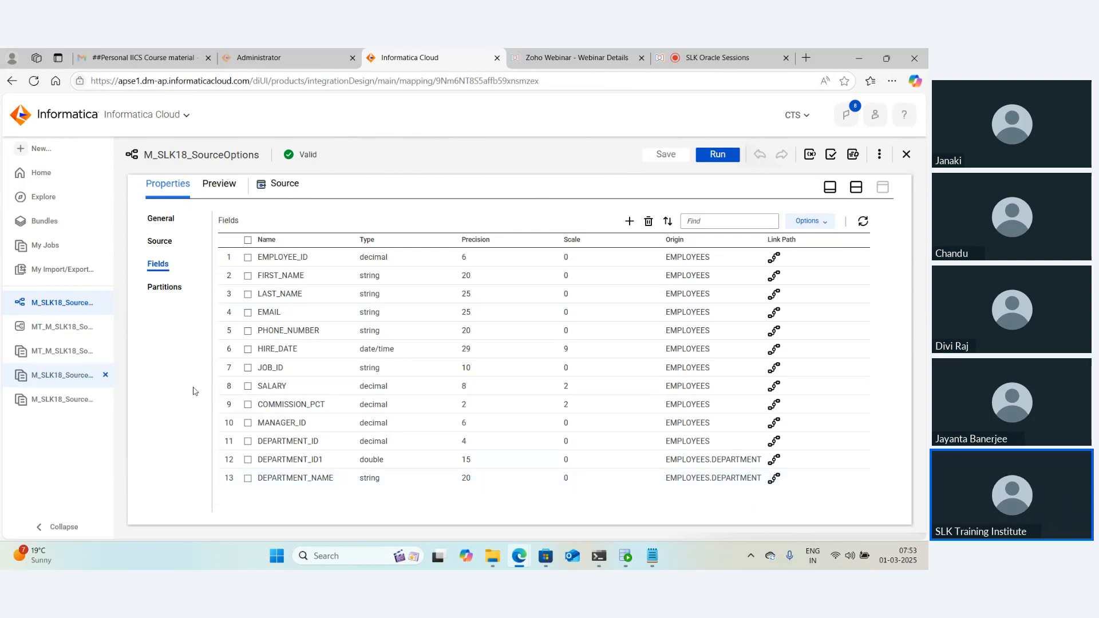
Open the Target transformation's properties and examine how incoming fields are mapped to the target fields
left_click(855, 187)
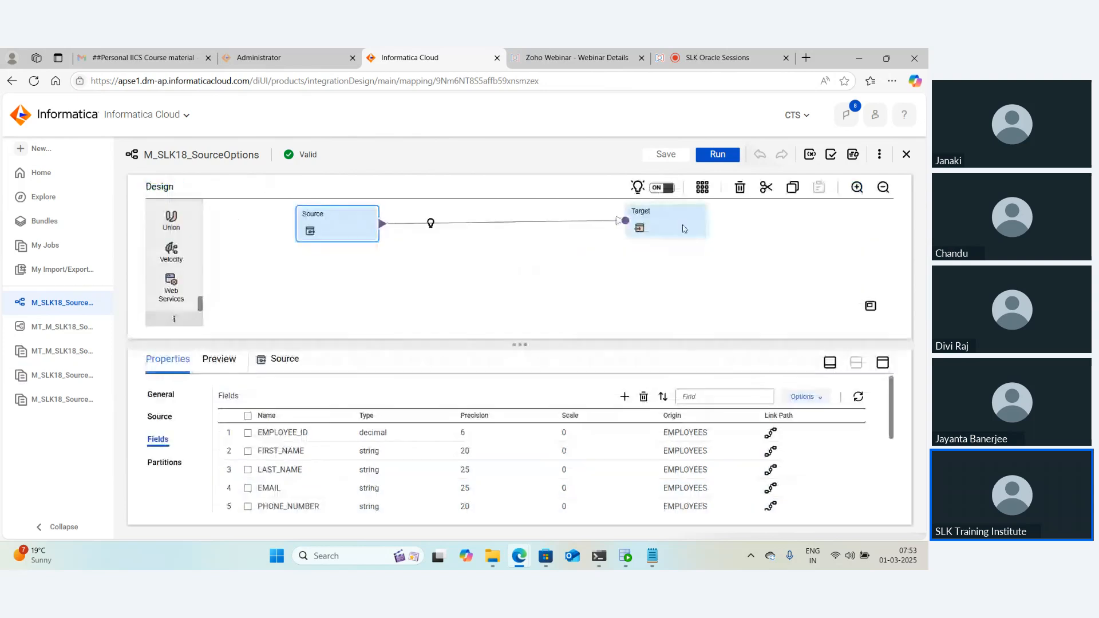
left_click(882, 366)
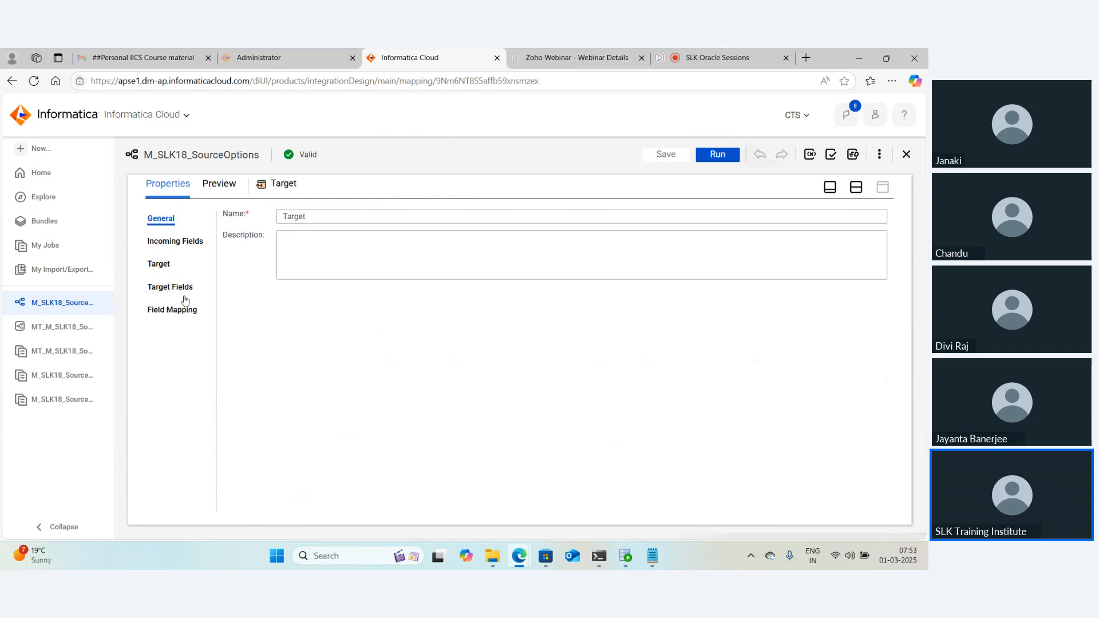
left_click(172, 309)
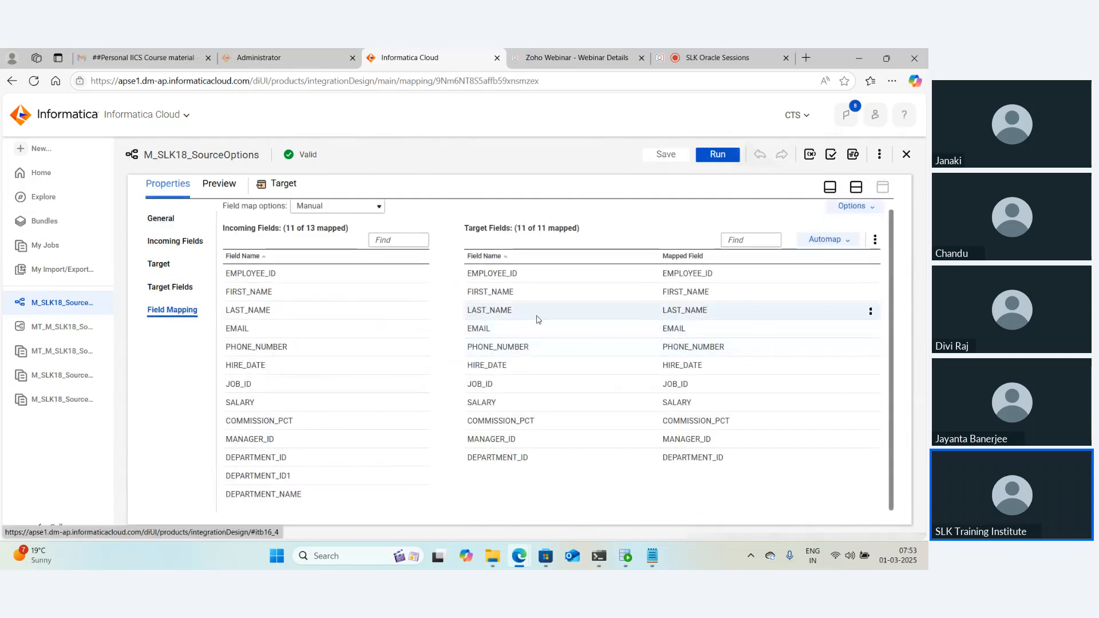
mouse_move(362, 319)
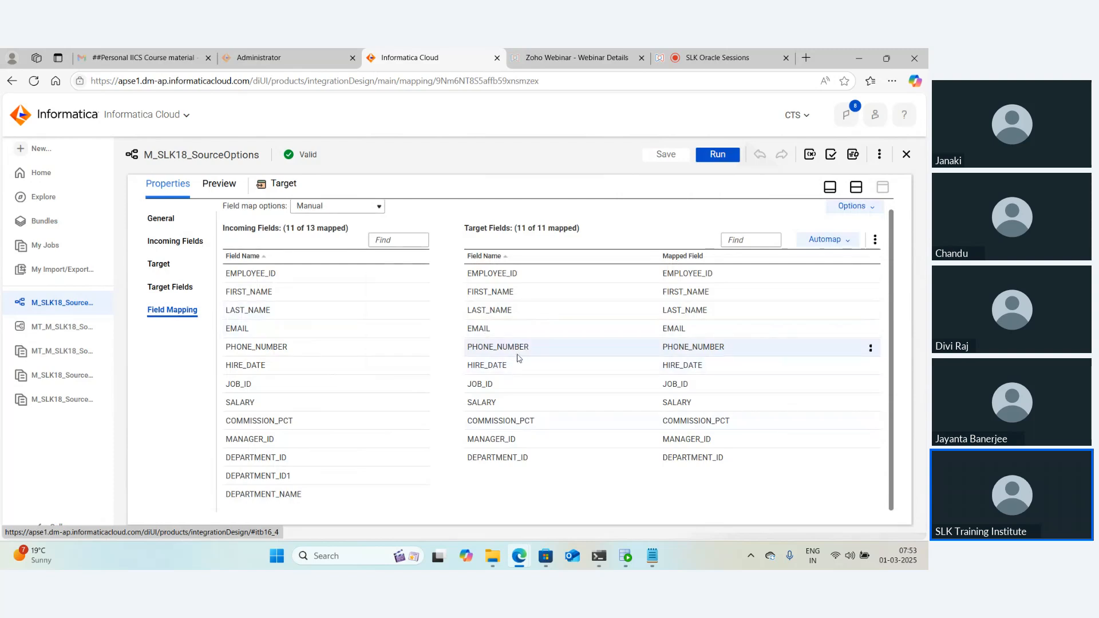
mouse_move(559, 357)
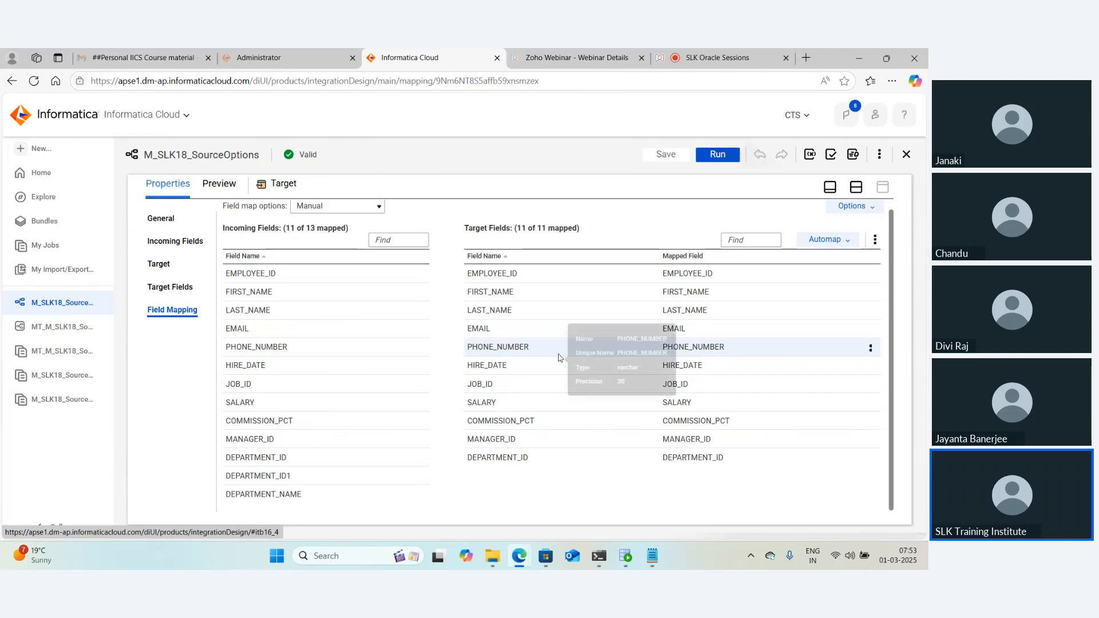
Synchronize all target fields with the EMPLOYEES_TGT table
left_click(162, 287)
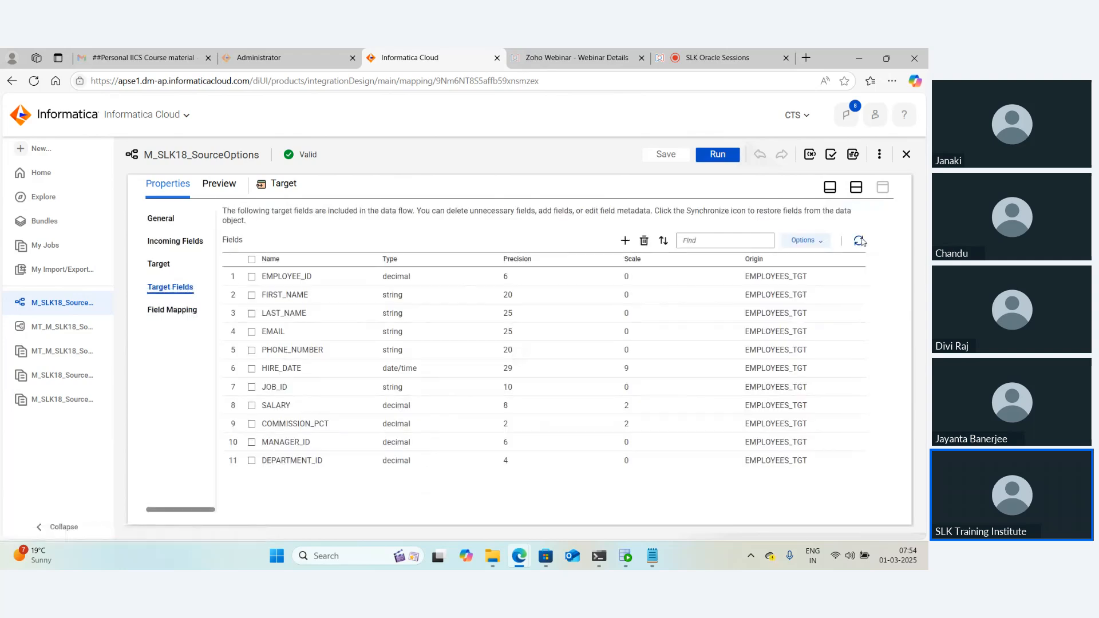
left_click(861, 241)
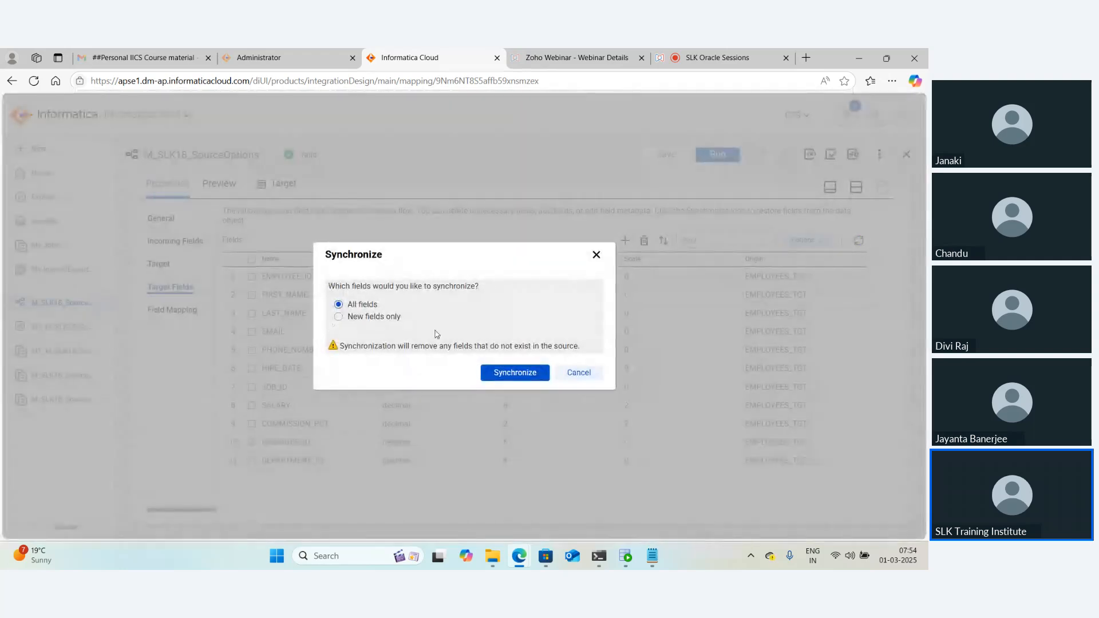
left_click(507, 373)
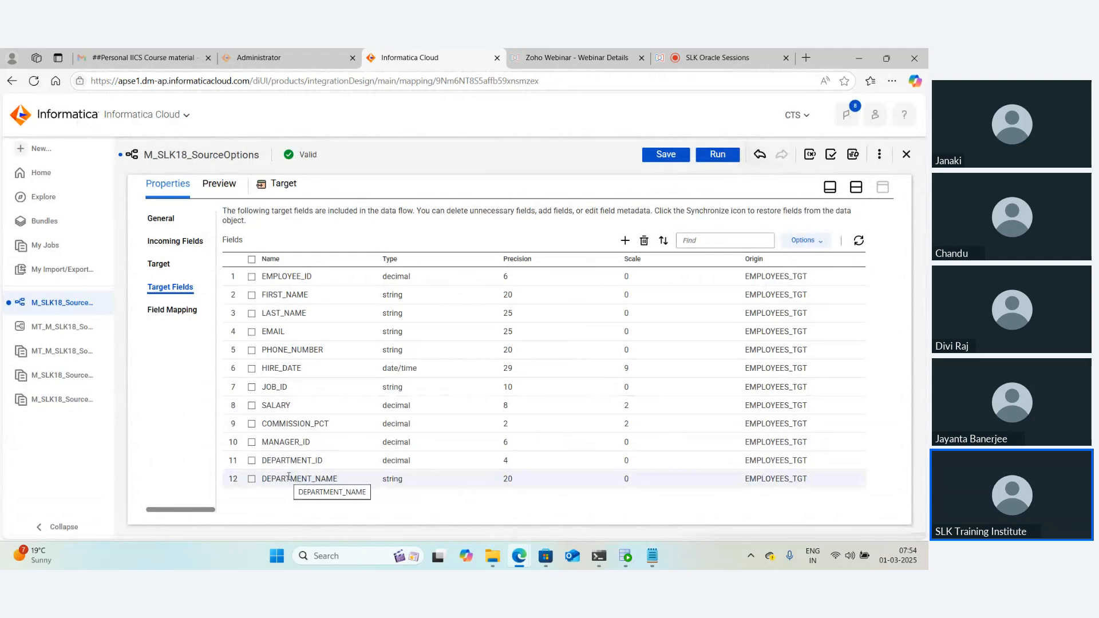
Map the incoming DEPARTMENT_NAME field to the target's DEPARTMENT_NAME field and save the mapping
left_click(173, 310)
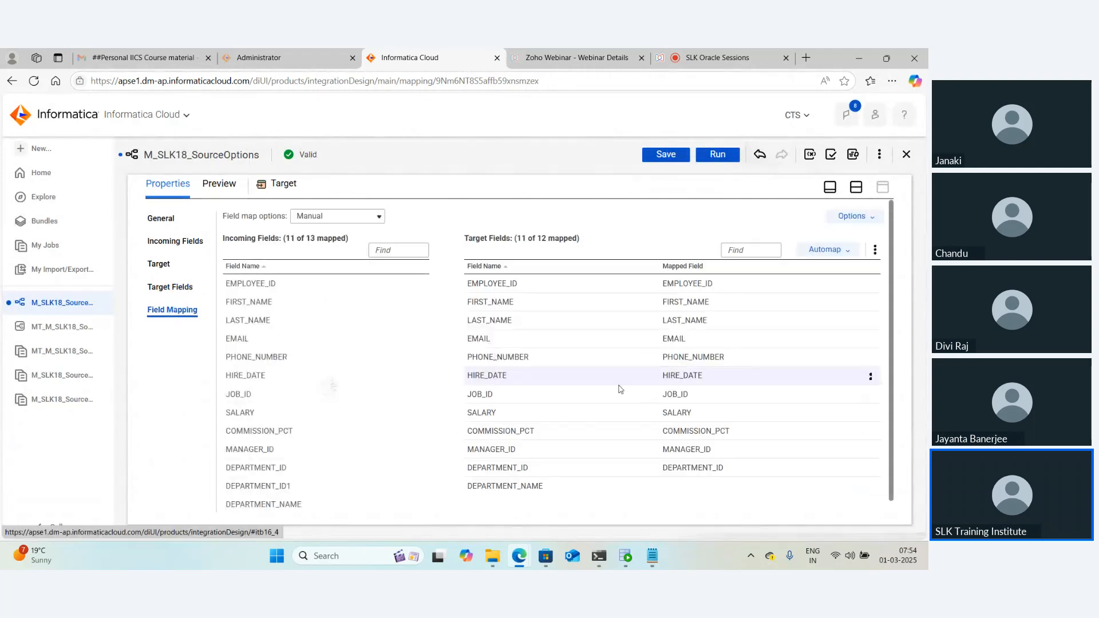
scroll(294, 341, "down", 1)
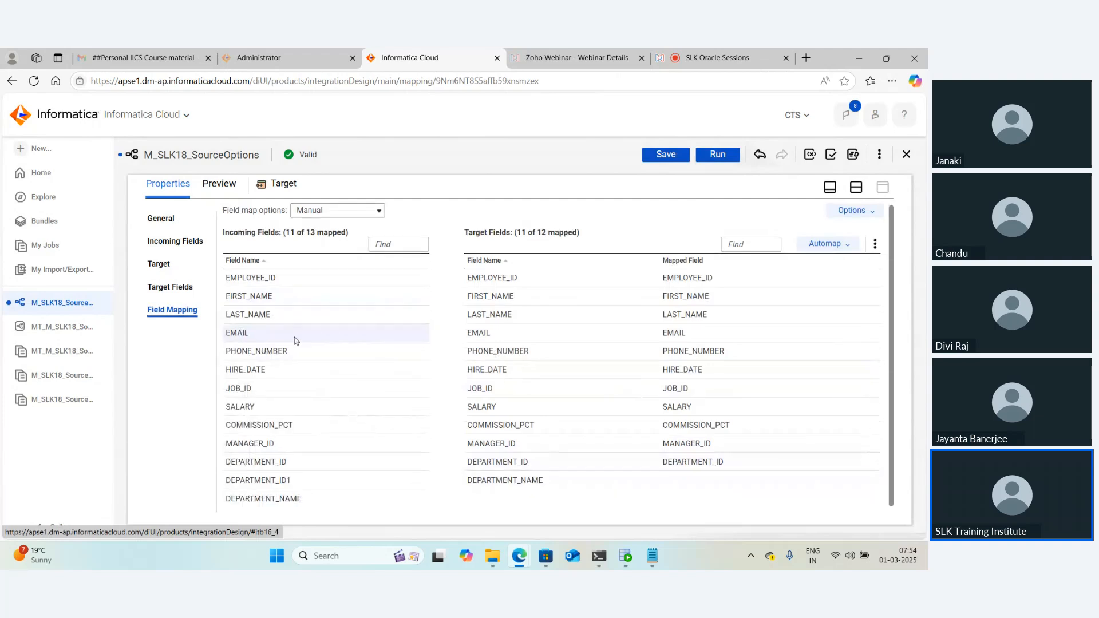
left_click_drag(319, 498, 602, 478)
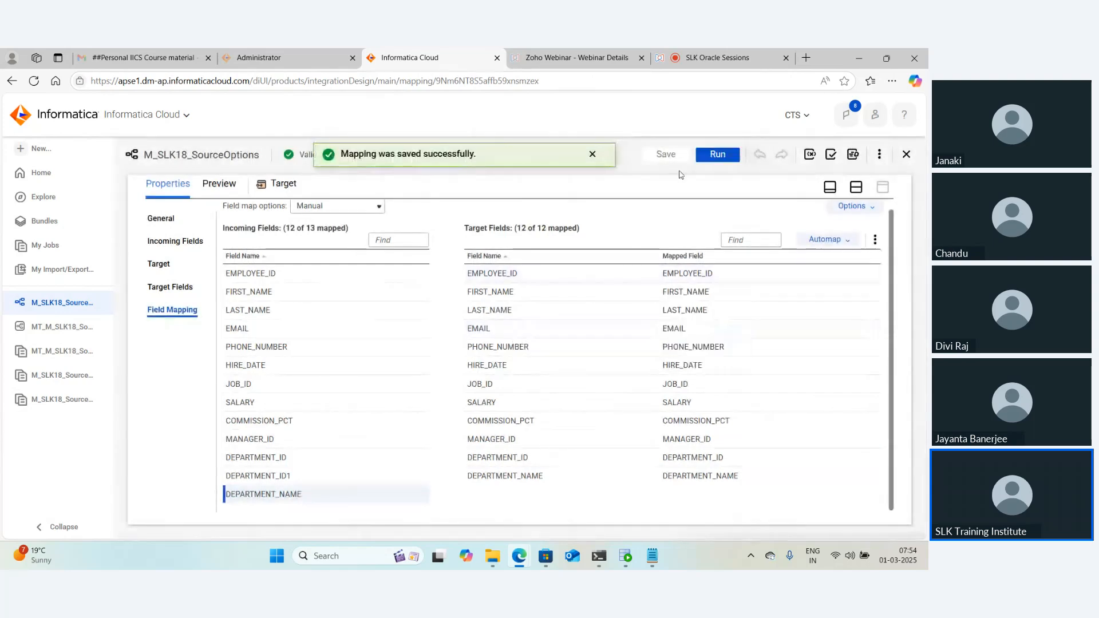
Run the M_SLK18_SourceOptions mapping and go to the My Jobs list
left_click(717, 157)
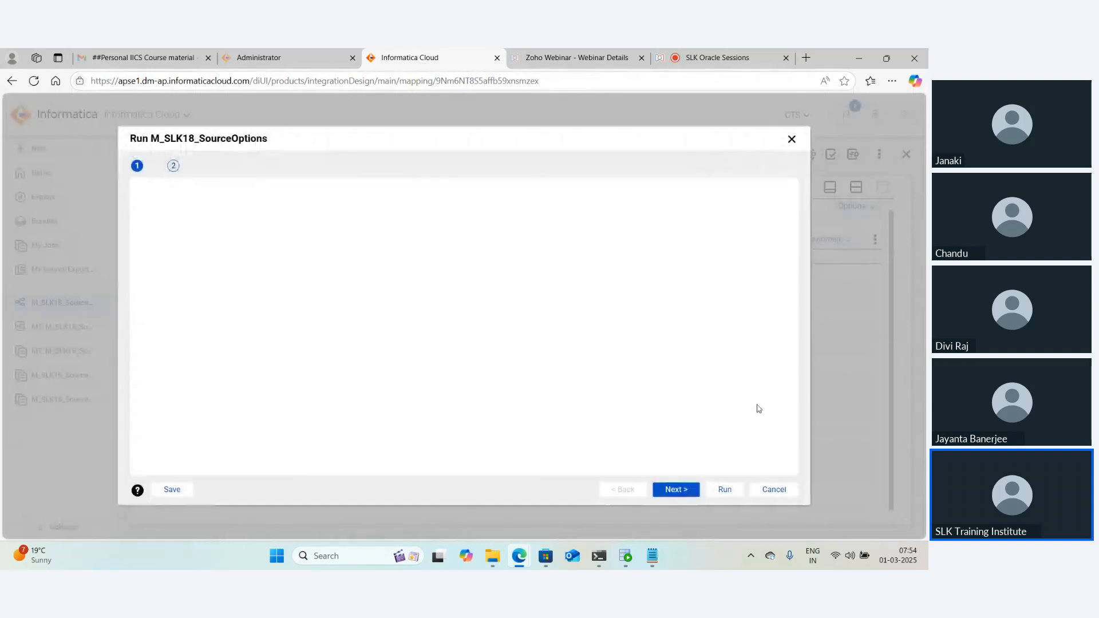
left_click(725, 491)
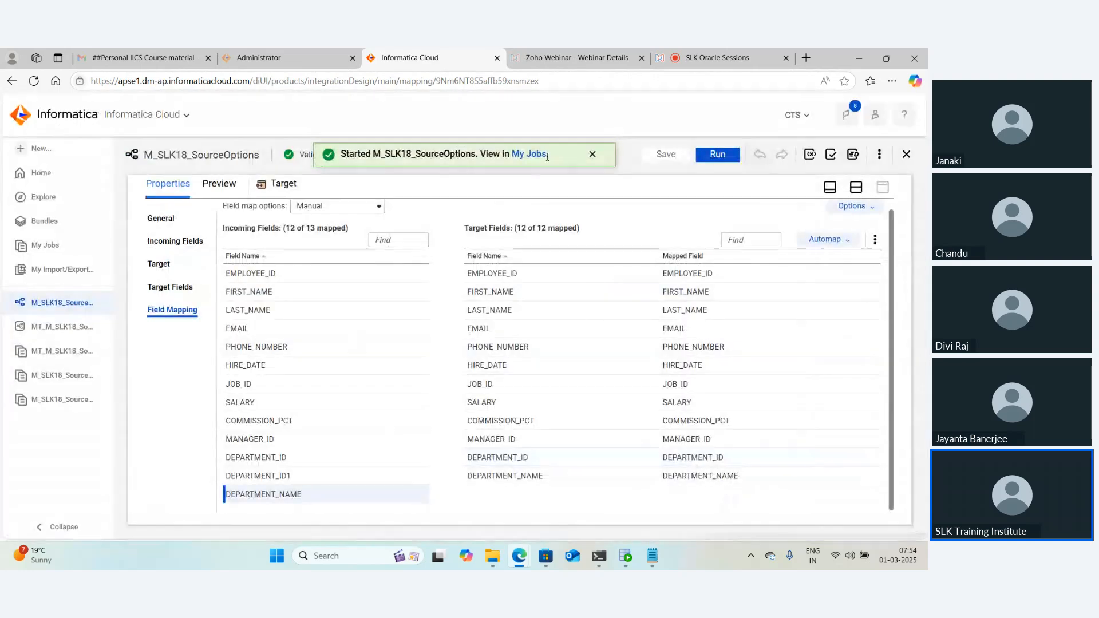
left_click(530, 154)
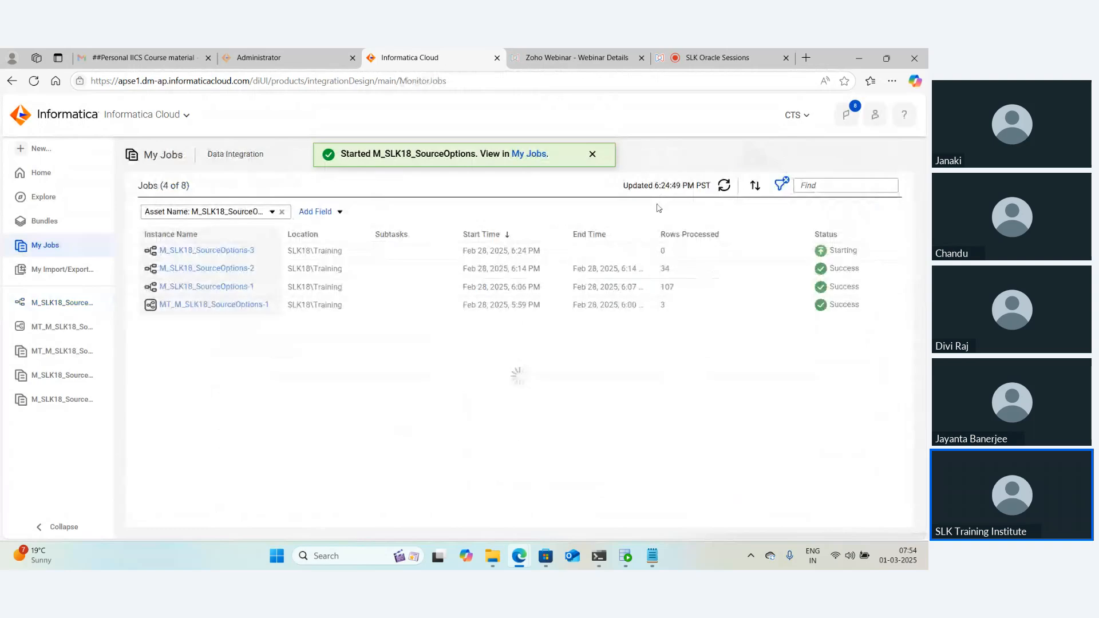
Refresh the job list until the newest run finishes, and open the details of M_SLK18_SourceOptions-3
left_click(724, 185)
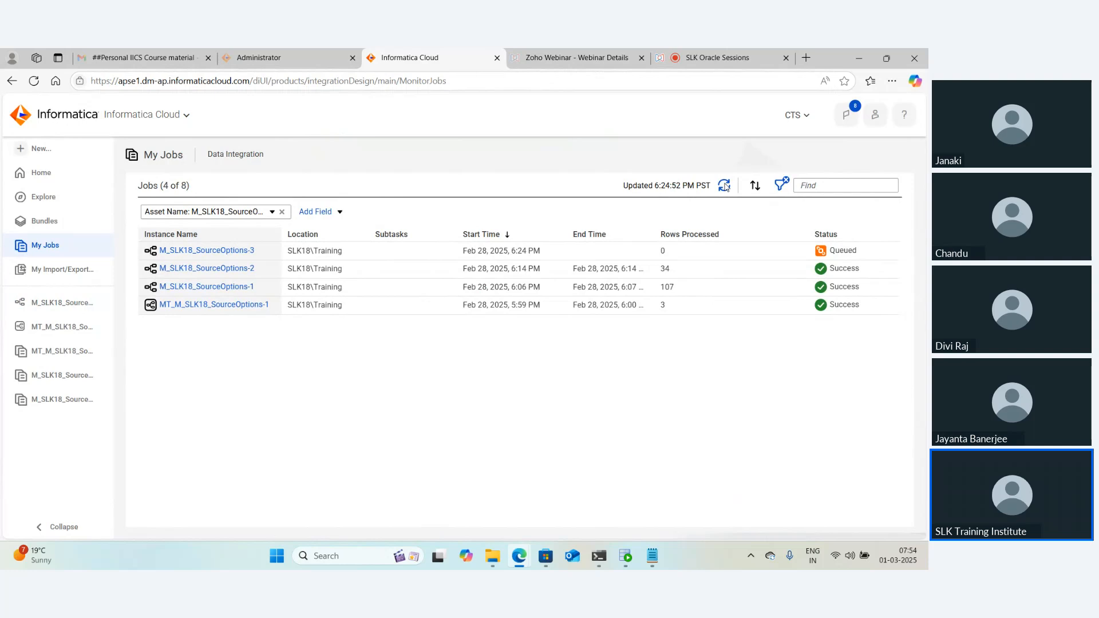
left_click(724, 185)
left_click(724, 185)
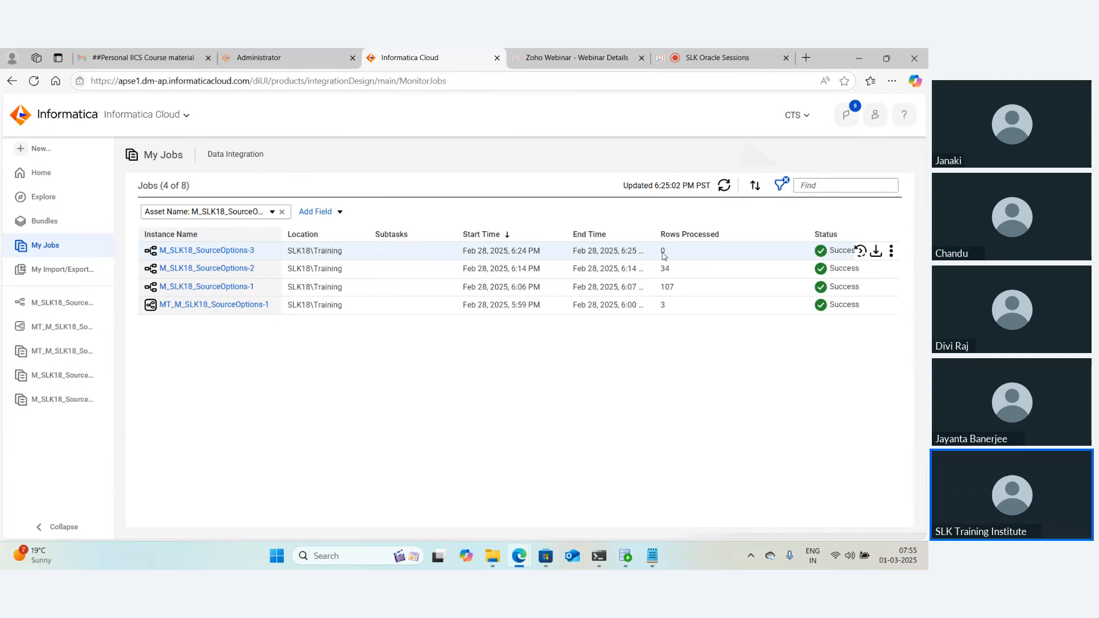
left_click(222, 253)
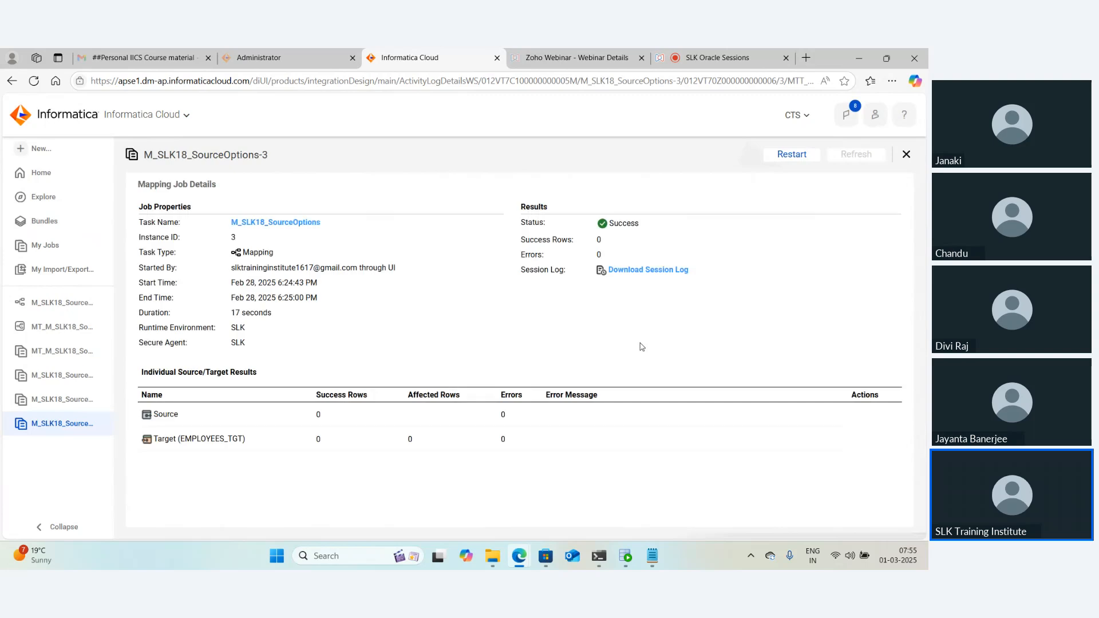
Download the session log of the M_SLK18_SourceOptions-3 job and open M_SLK18_SourceOptions_3.log
scroll(642, 346, "down", 1)
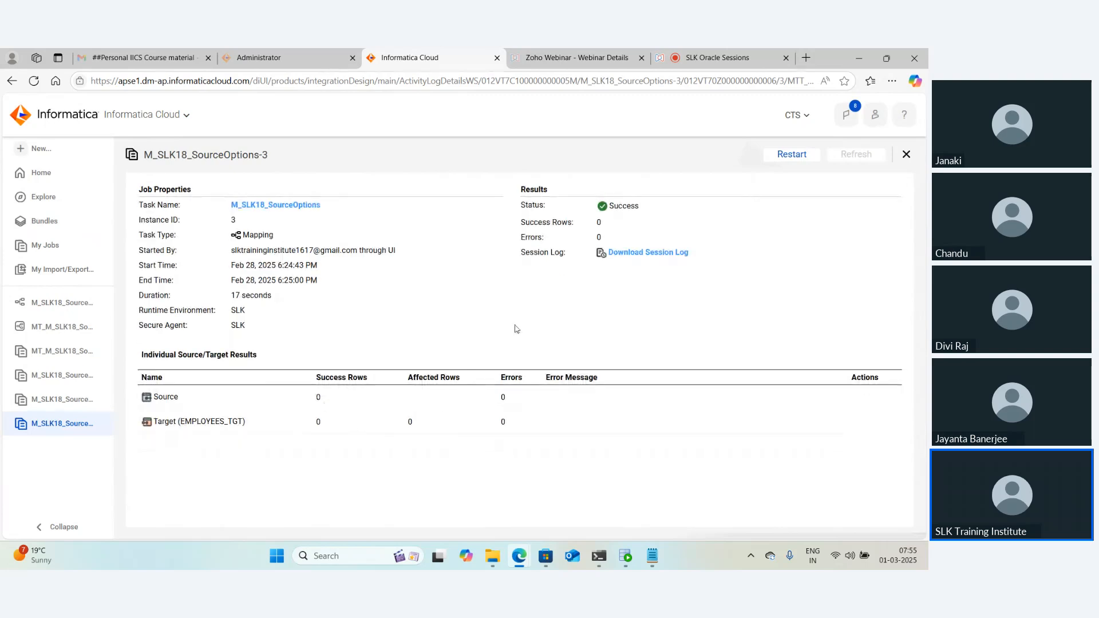
left_click(630, 256)
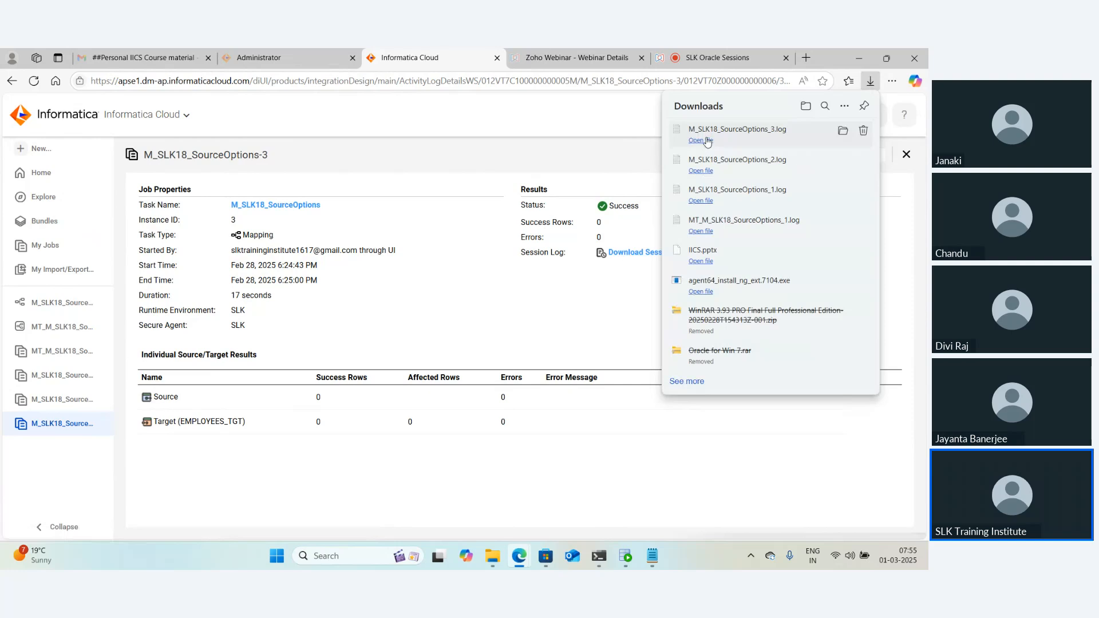
left_click(707, 141)
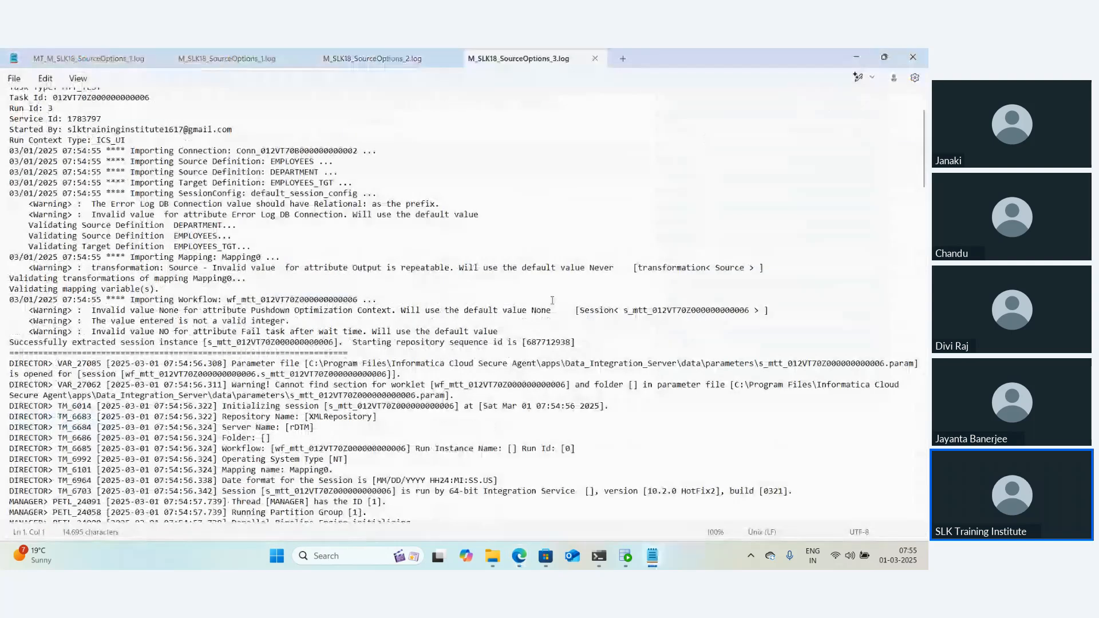
Copy the source's SELECT DISTINCT query from the session log into a new Notepad document and enlarge the text
scroll(552, 300, "down", 20)
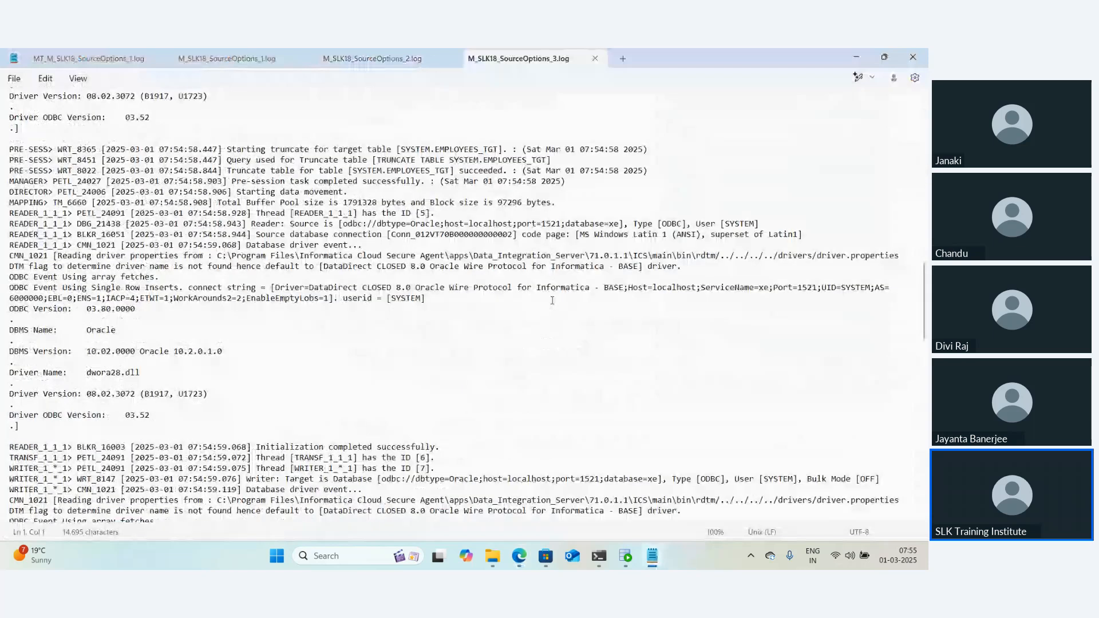
scroll(553, 300, "down", 12)
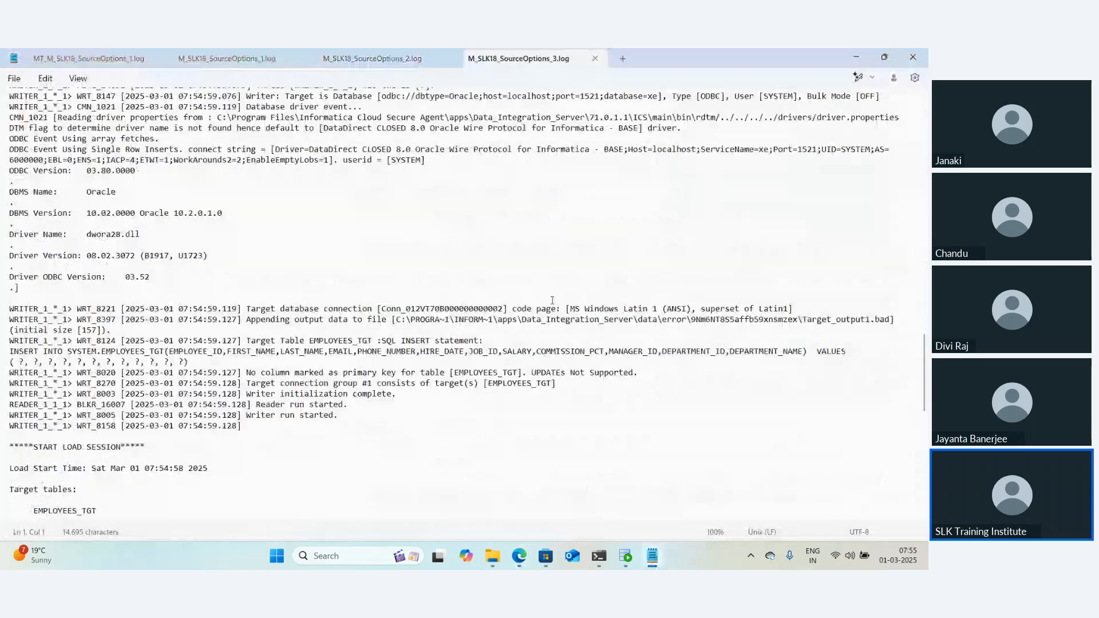
scroll(552, 301, "down", 8)
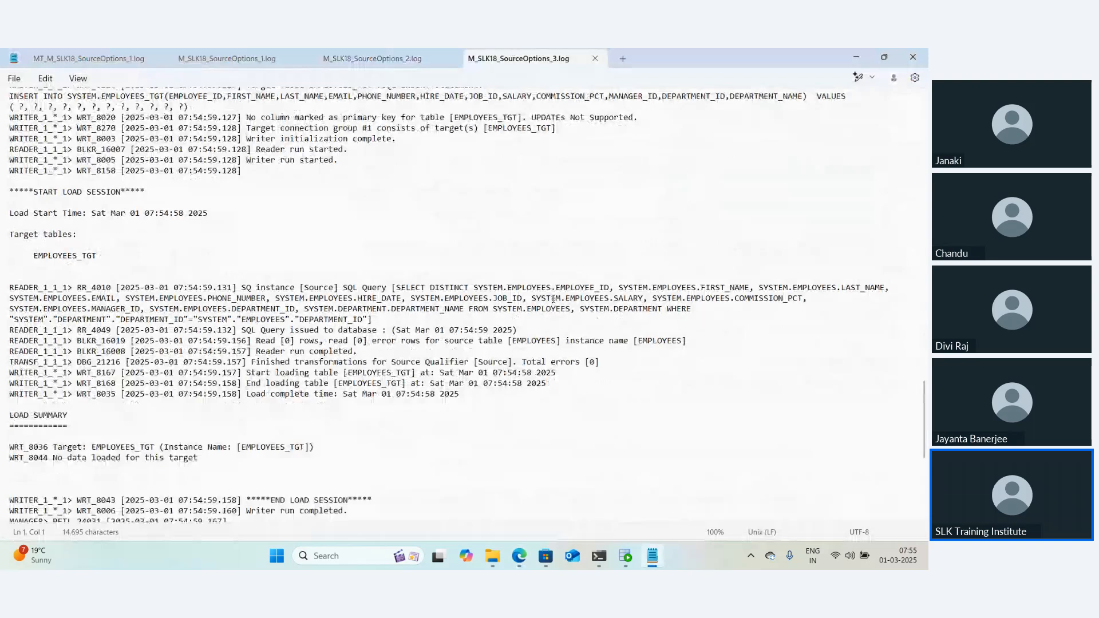
left_click_drag(395, 288, 370, 319)
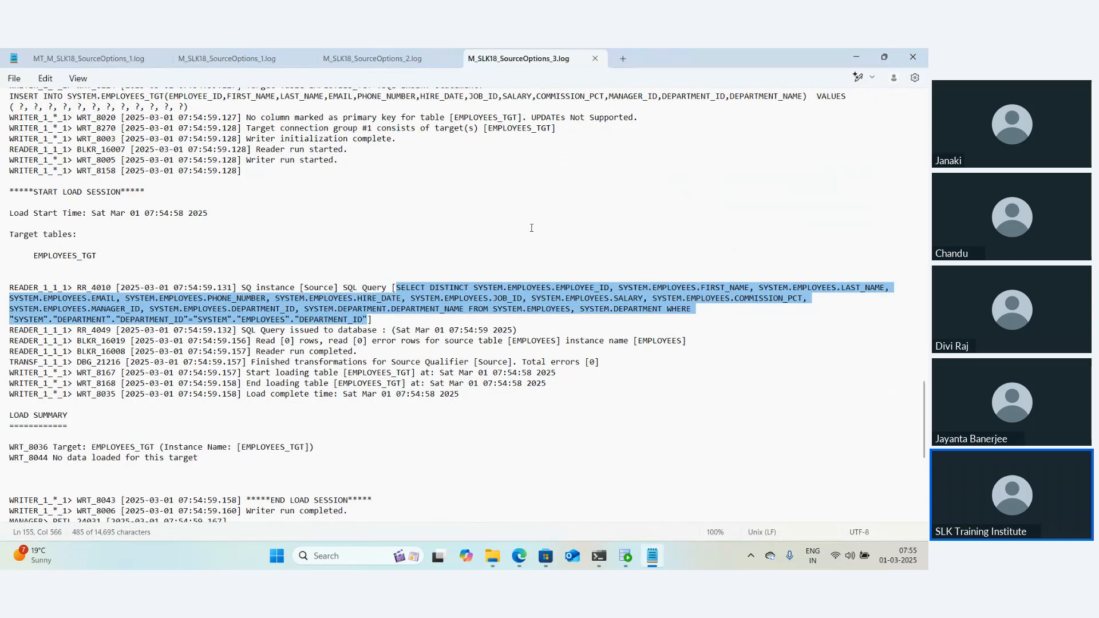
key("ctrl+c")
left_click(622, 58)
key("ctrl+v")
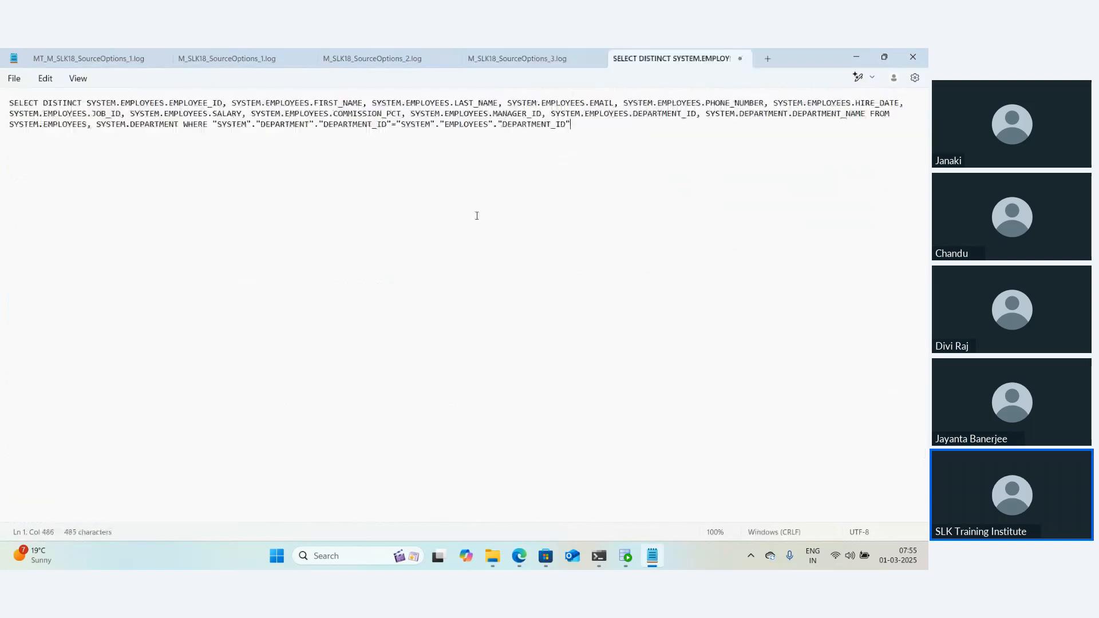
scroll(458, 238, "up", 2)
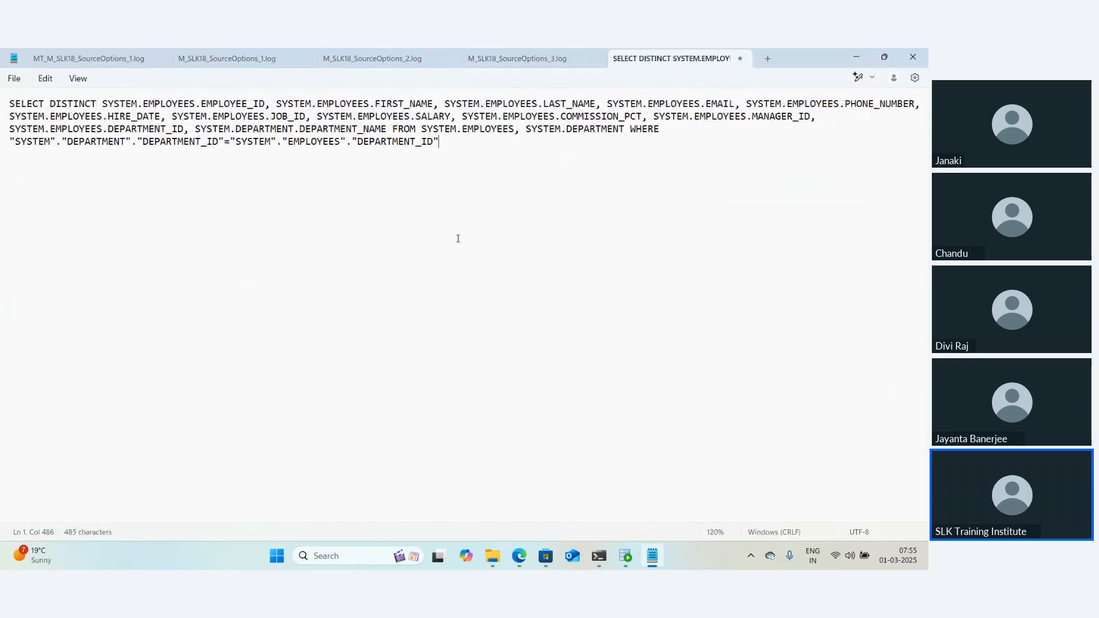
scroll(457, 239, "up", 4)
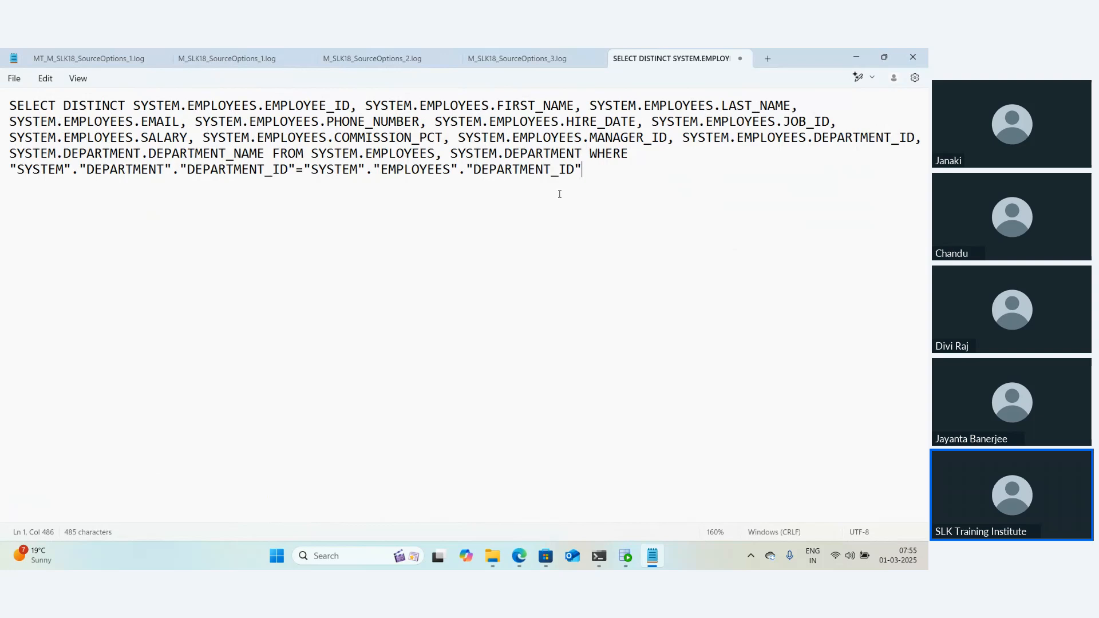
Switch to SQL Developer and replace the old SELECT queries below the employees_tgt query with the whole copied SELECT DISTINCT query
key("ctrl+a")
mouse_move(626, 560)
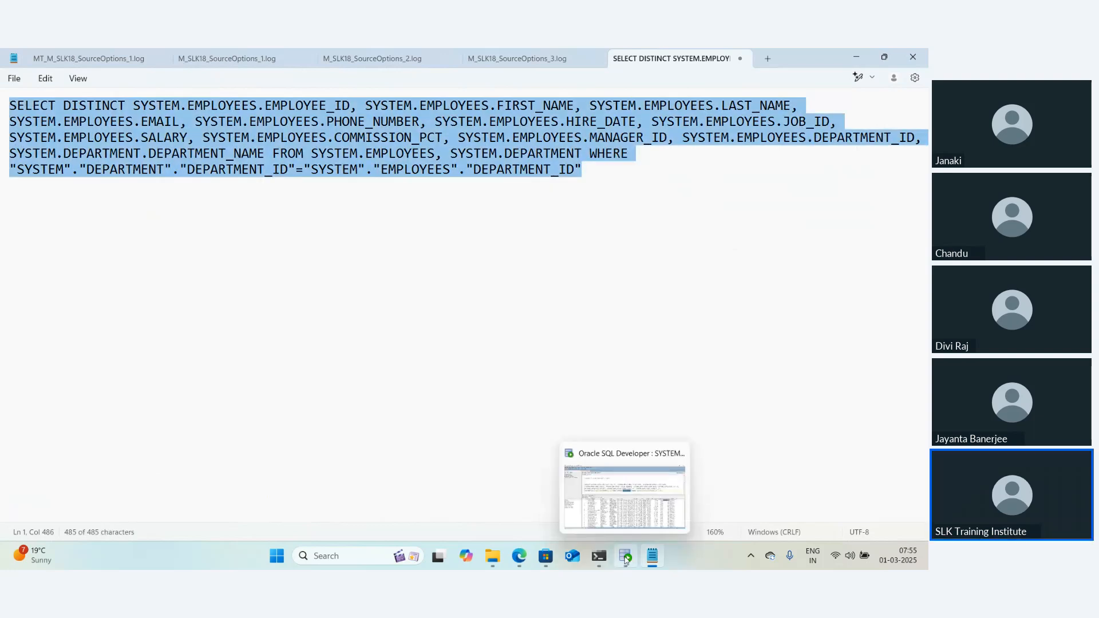
left_click(636, 504)
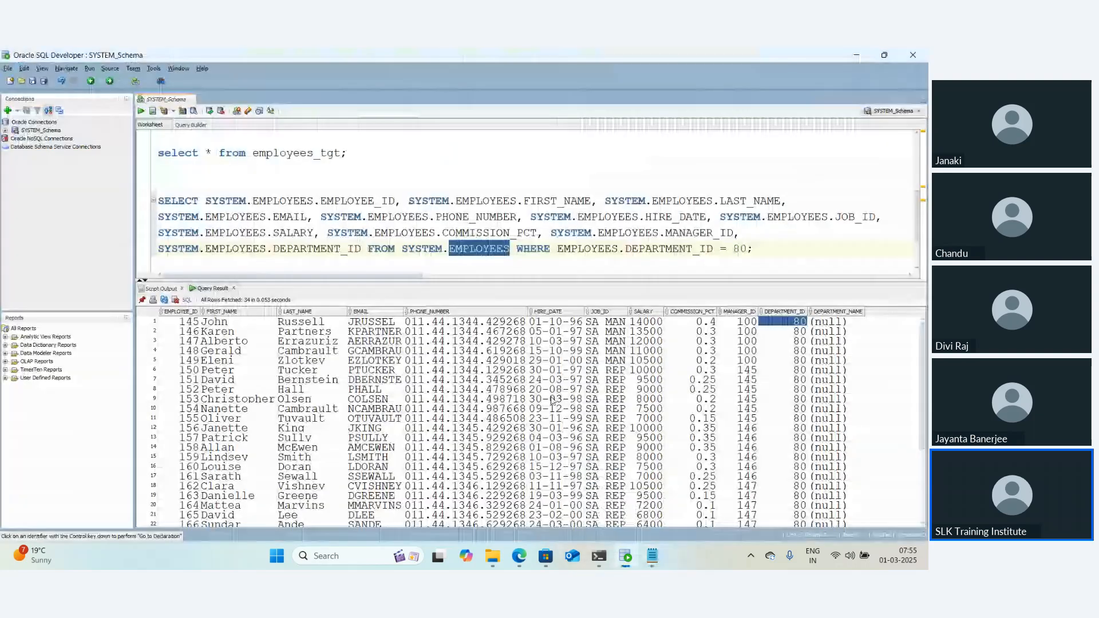
left_click(498, 180)
key("ctrl+a")
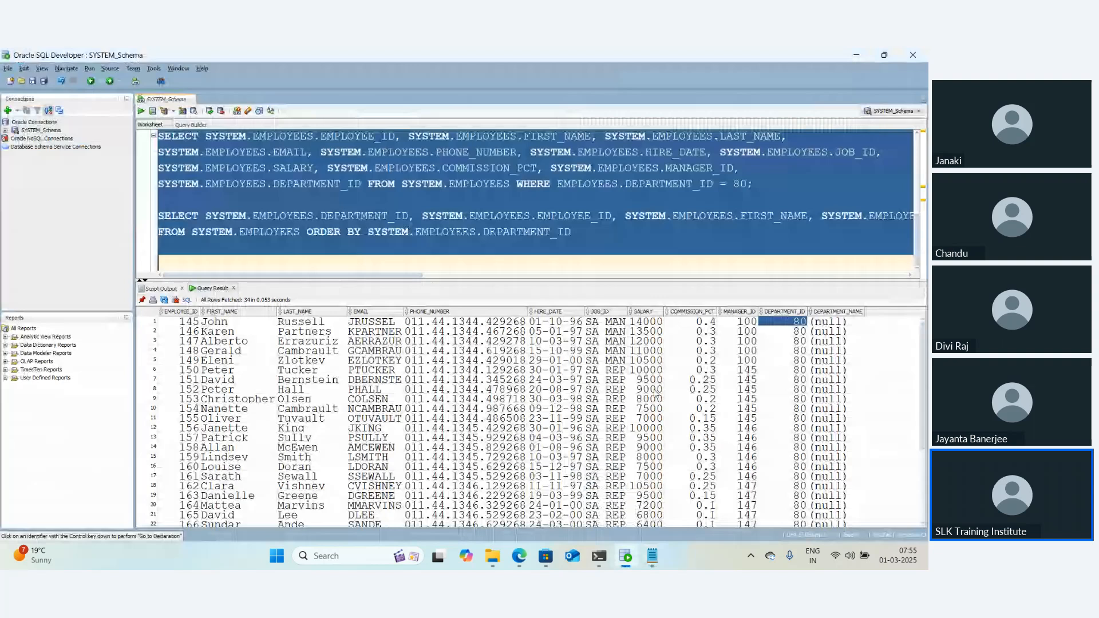
key("ctrl+v")
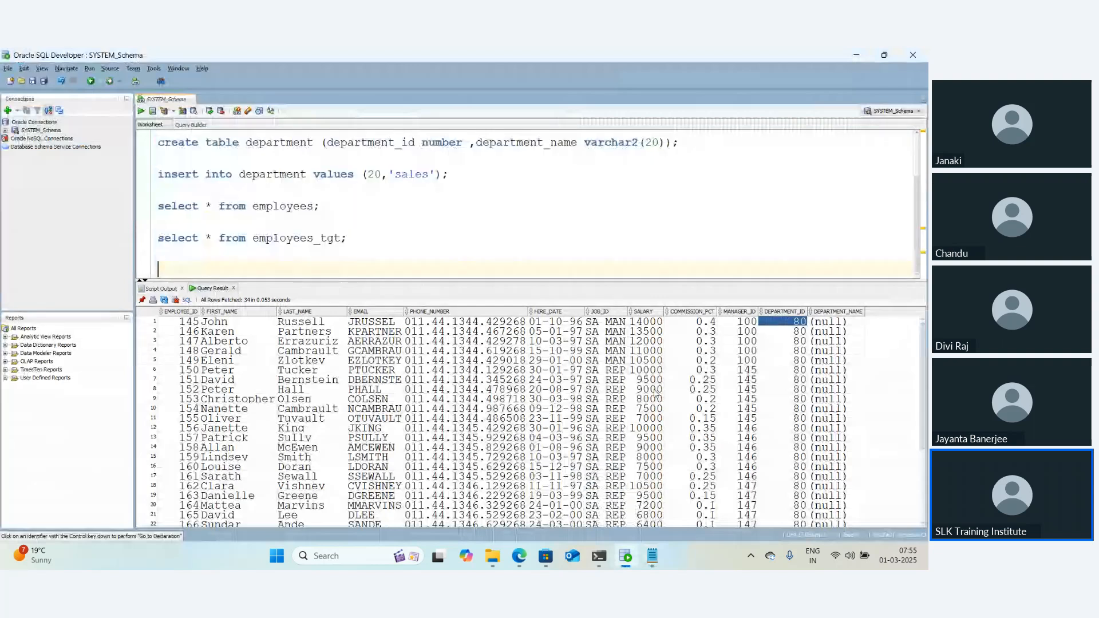
key("ctrl+v")
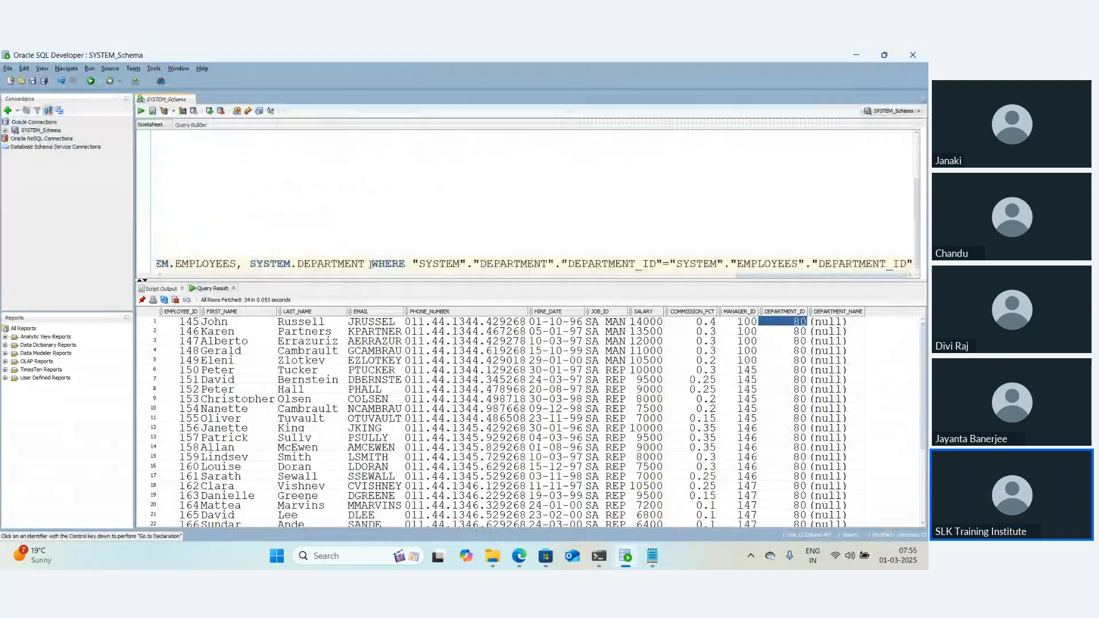
Break the pasted query into lines starting at EMPLOYEES.EMAIL, EMPLOYEES.SALARY, EMPLOYEES.DEPARTMENT_ID and WHERE
scroll(370, 264, "up", 4)
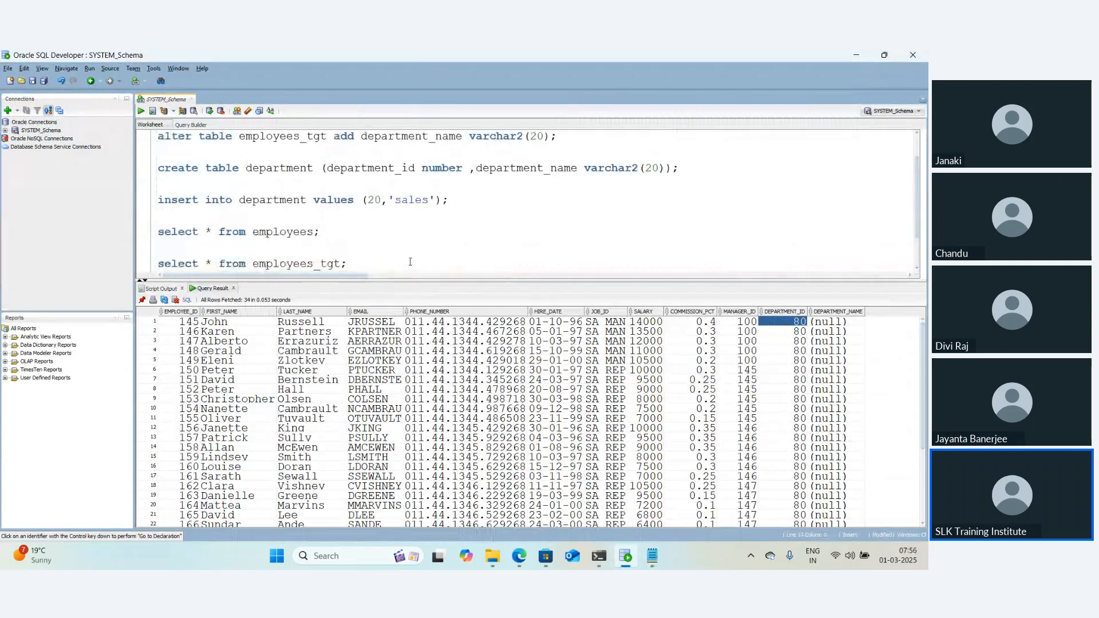
scroll(410, 261, "down", 1)
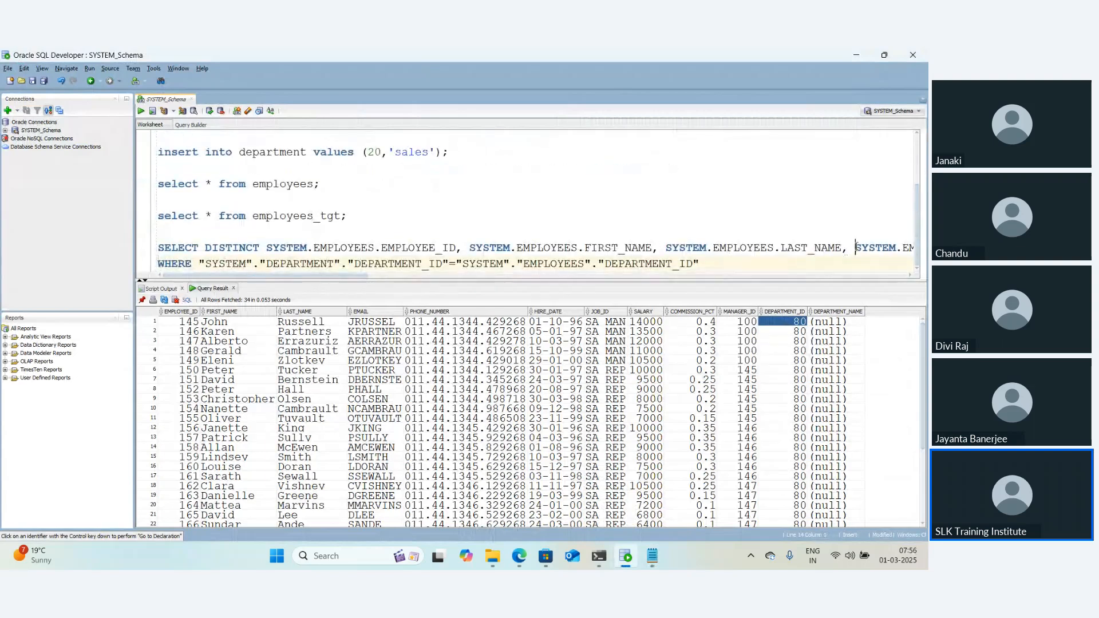
left_click(856, 247)
key("Return")
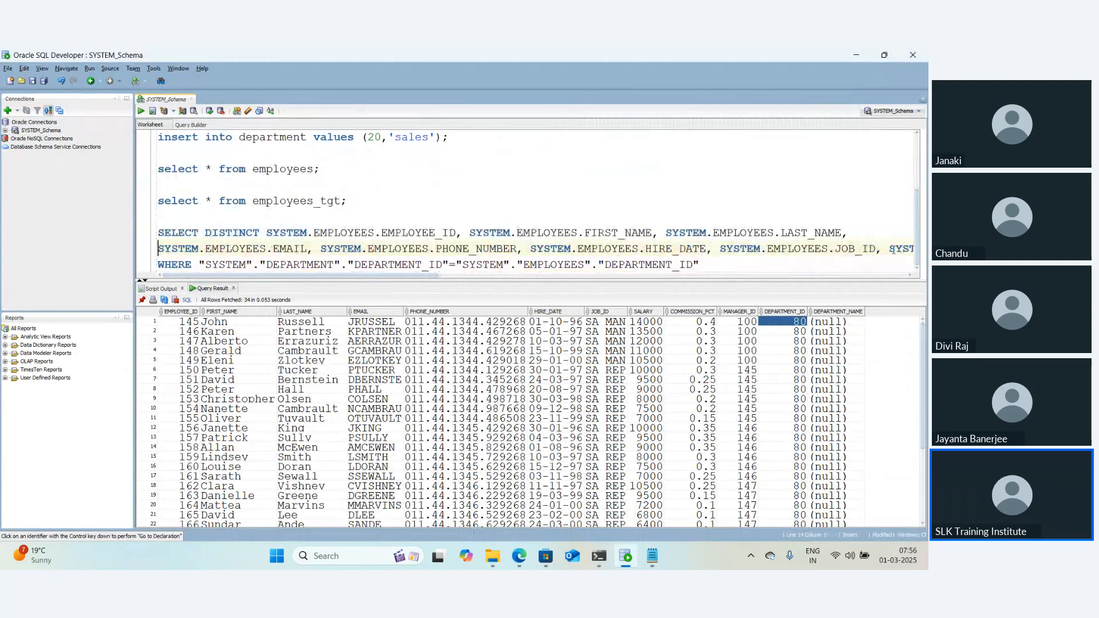
left_click(882, 248)
key("Return")
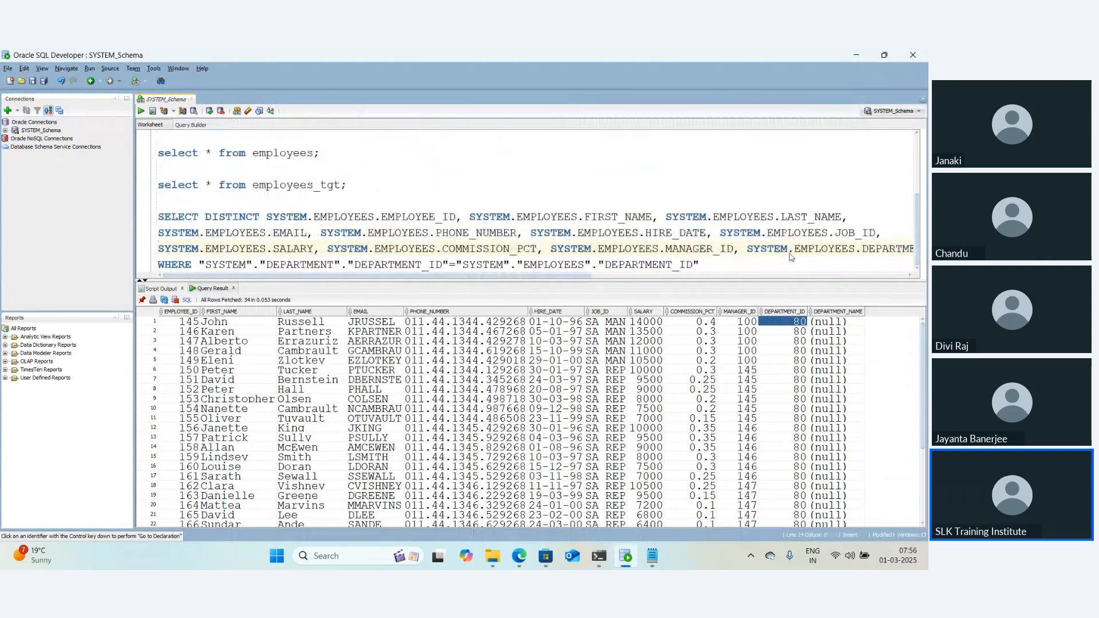
left_click(747, 249)
key("Return")
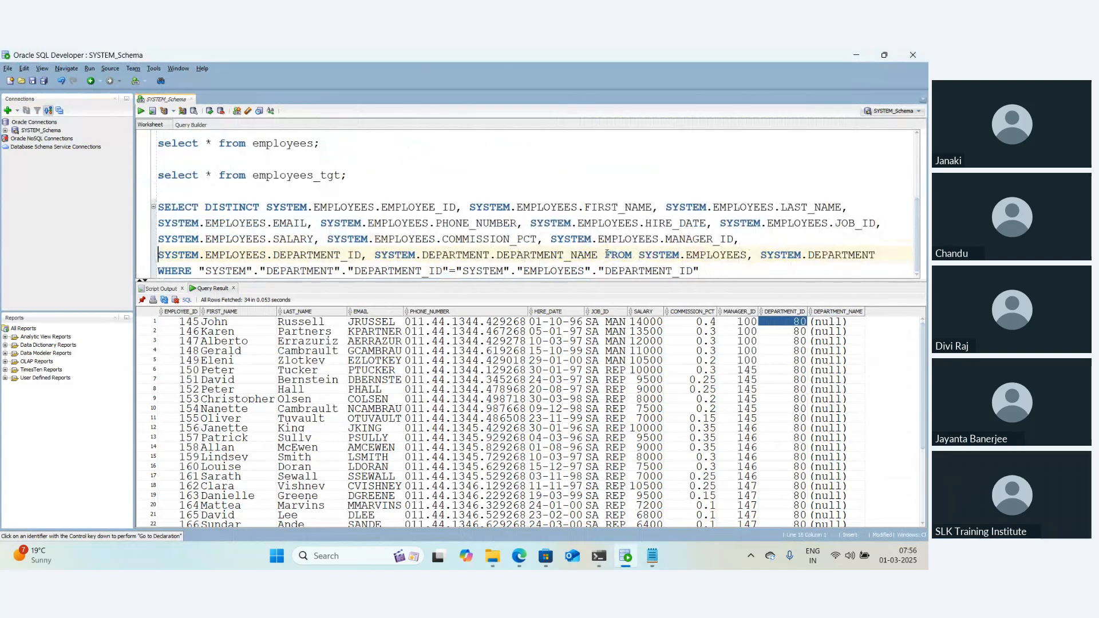
Examine the query's FROM tables, EMPLOYEES and DEPARTMENT, and the DEPARTMENT_ID join condition in its WHERE clause
left_click_drag(605, 254, 694, 254)
double_click(704, 254)
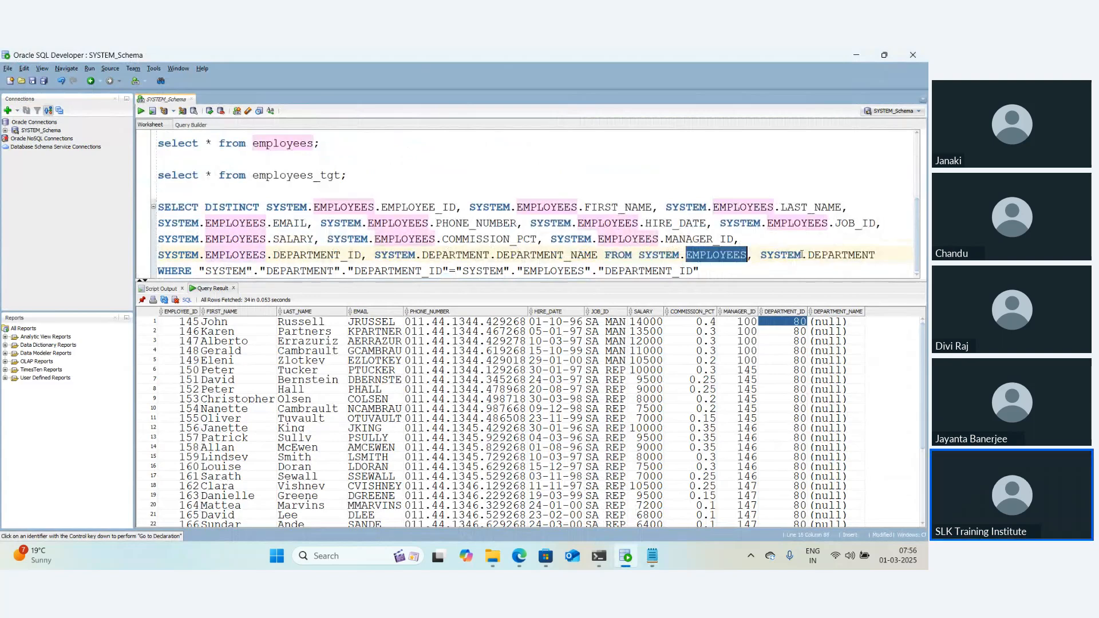
double_click(840, 255)
left_click(307, 270)
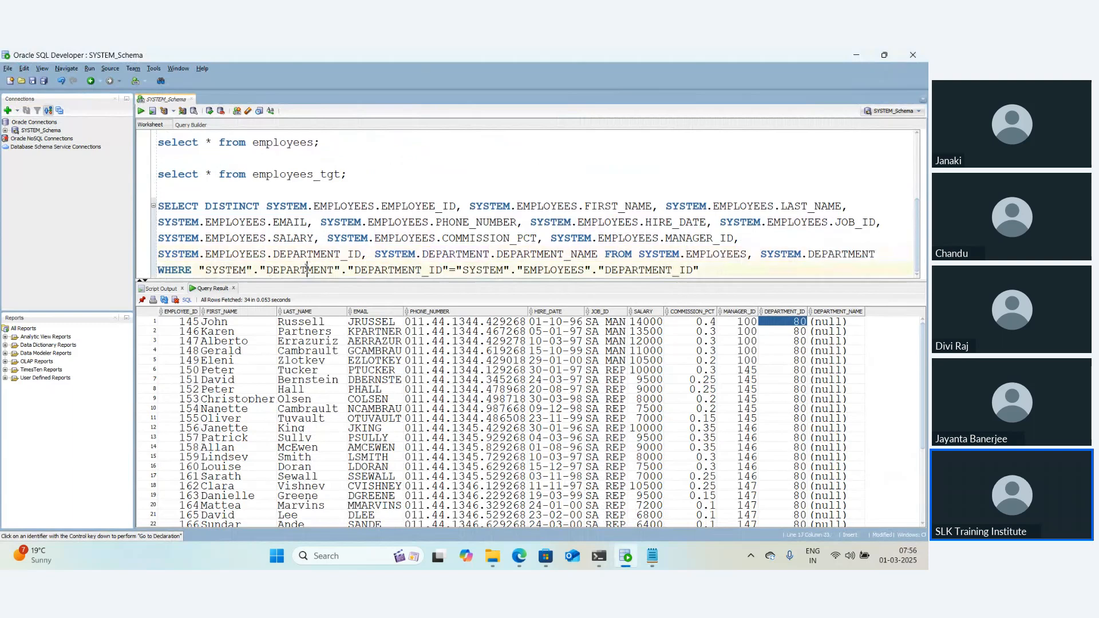
double_click(411, 269)
double_click(557, 270)
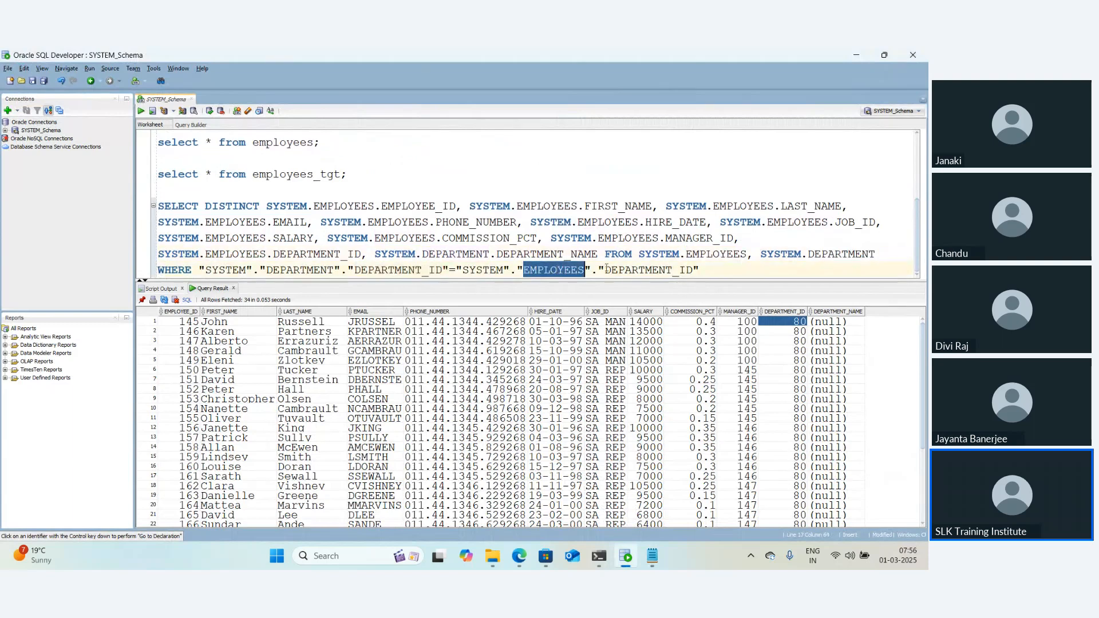
double_click(624, 268)
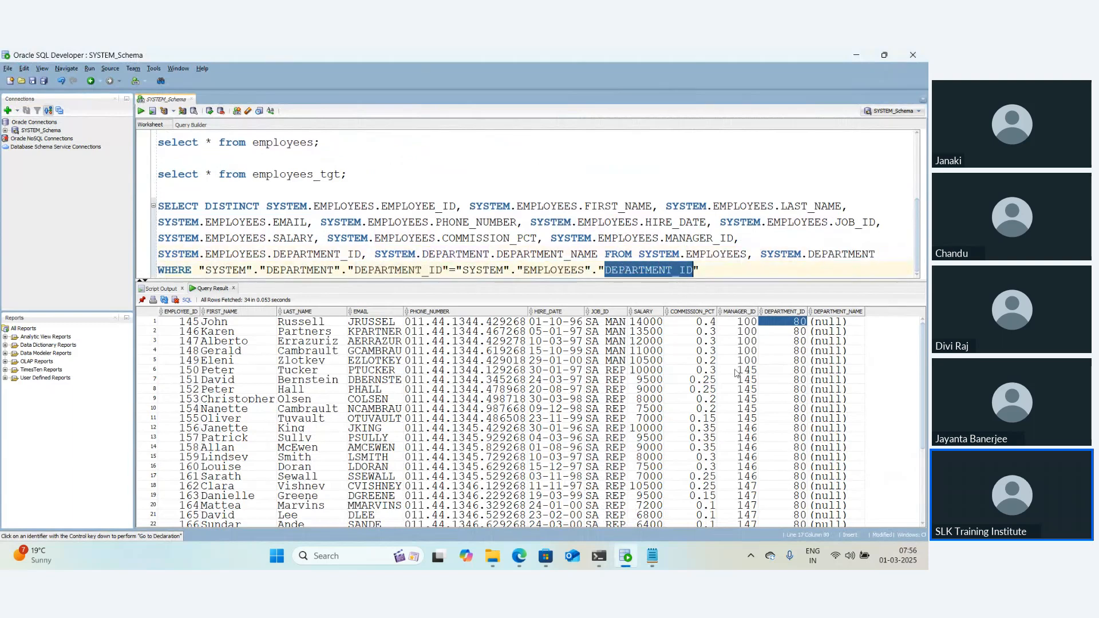
scroll(736, 372, "down", 4)
scroll(736, 372, "up", 1)
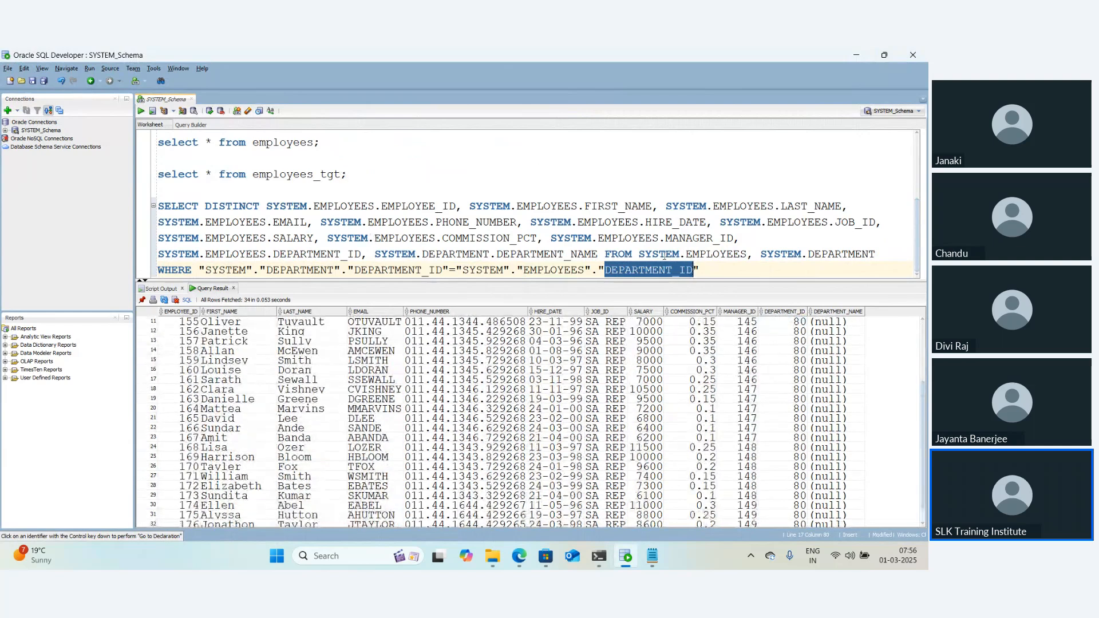
Run the SELECT DISTINCT join query and select the returned DEPARTMENT_NAME values
left_click_drag(706, 254, 150, 202)
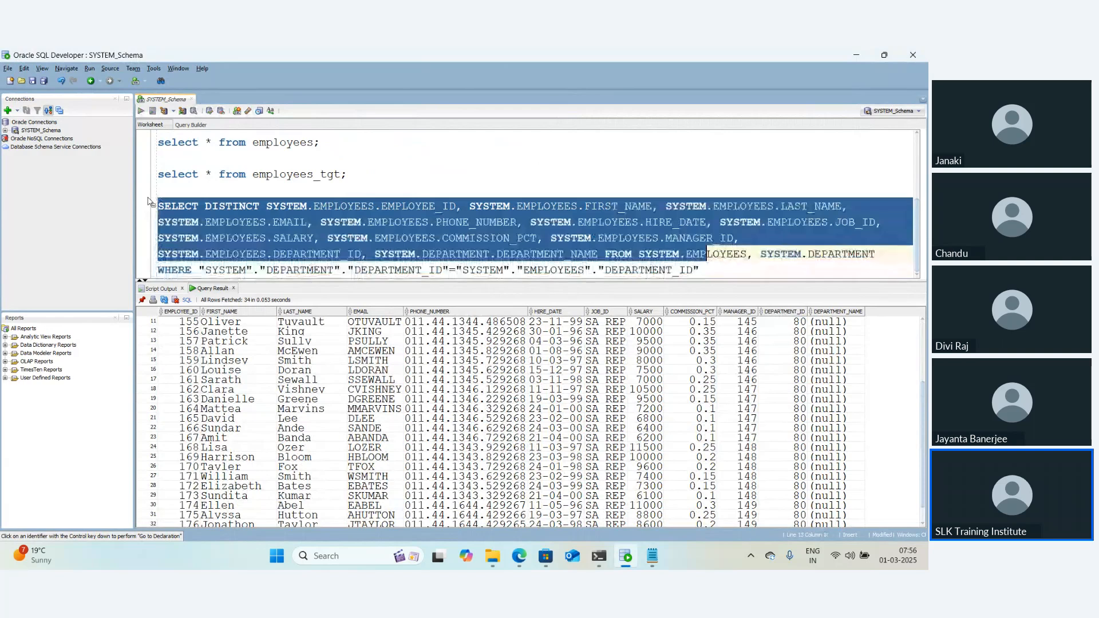
key("ctrl+Return")
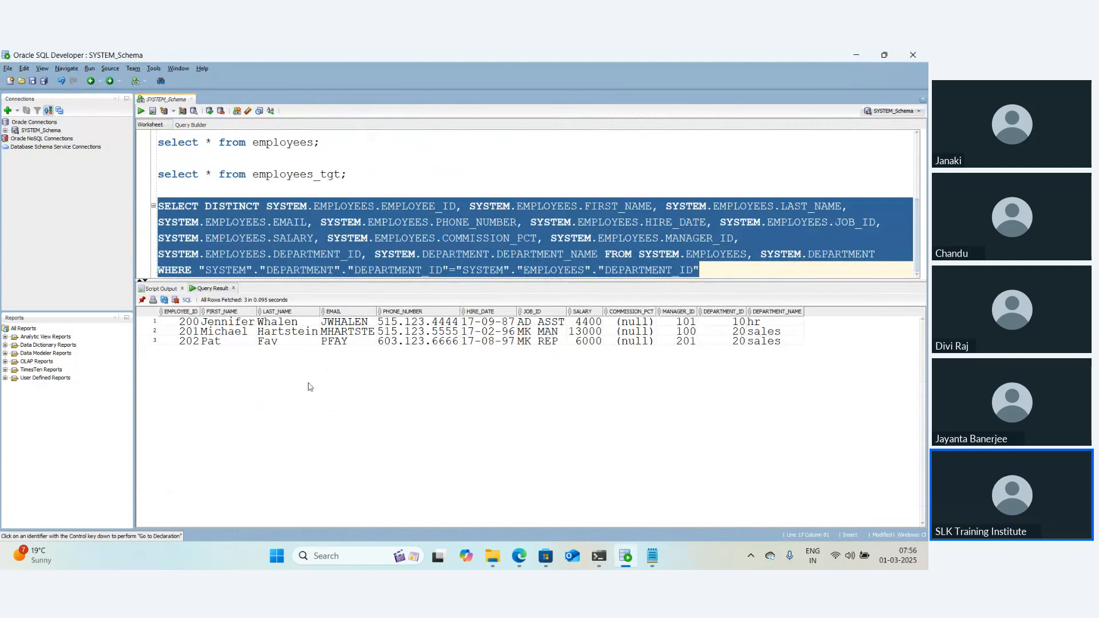
left_click(765, 324)
left_click_drag(765, 325, 769, 344)
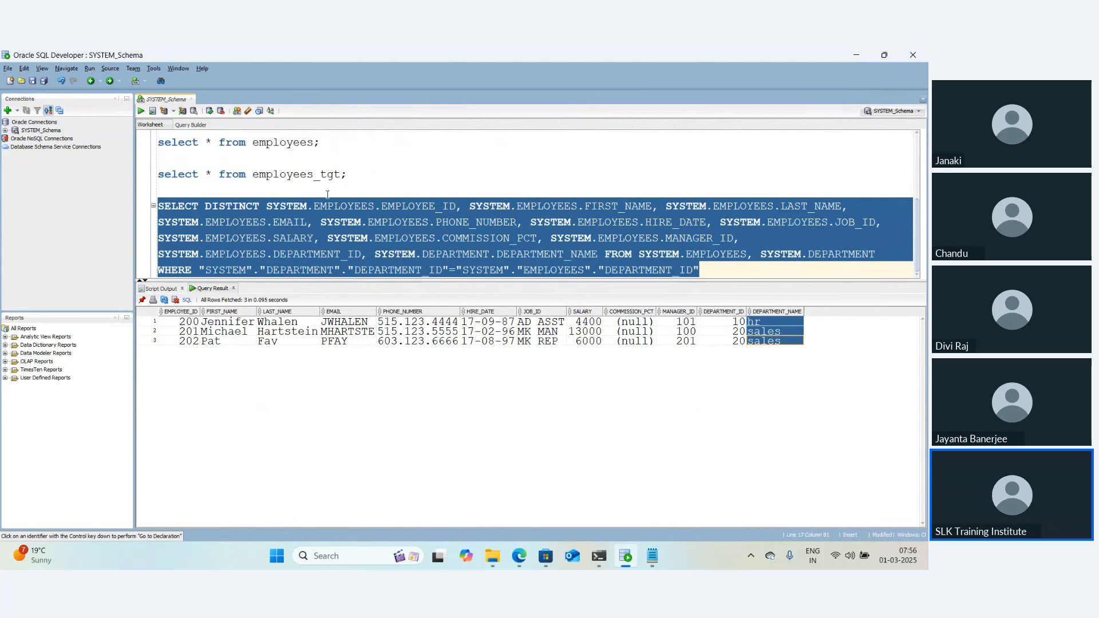
Recheck the job results in Informatica Cloud, then run select * from employees_tgt in SQL Developer
key("alt+Tab")
key("alt+Tab")
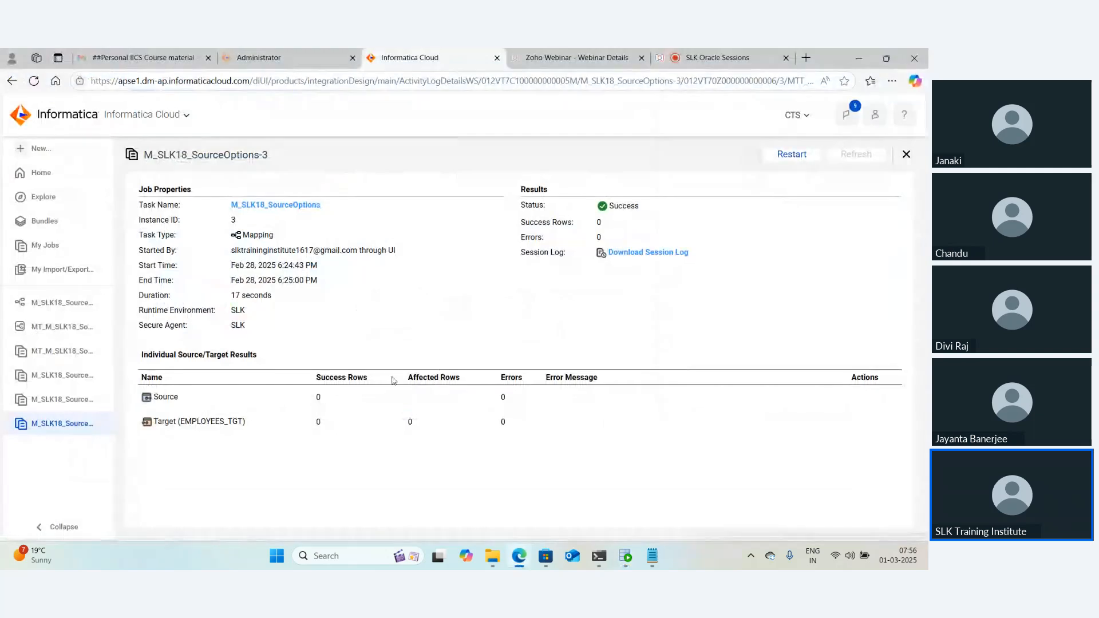
key("alt+Tab")
left_click_drag(348, 174, 183, 164)
key("ctrl+Return")
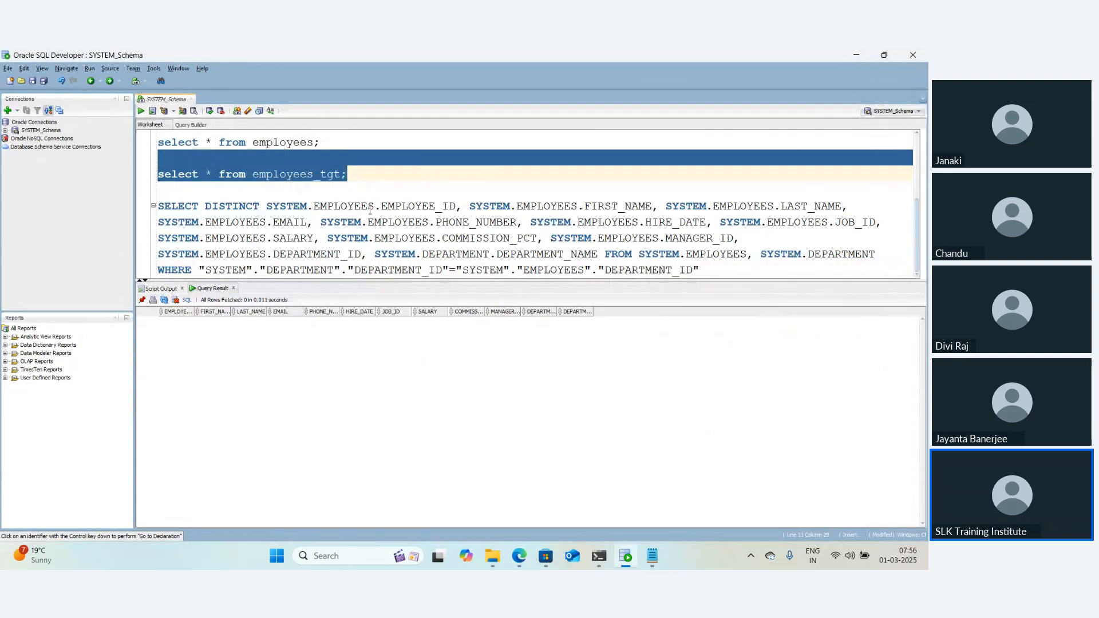
Add a commit; statement below the insert into department and run it
scroll(370, 210, "up", 2)
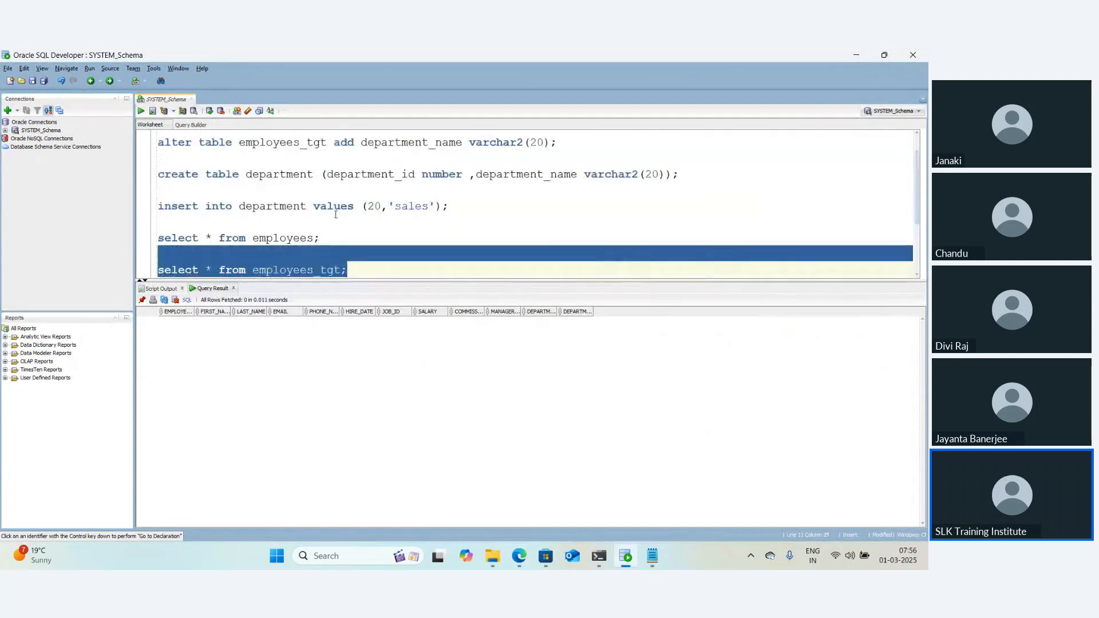
left_click_drag(177, 206, 408, 206)
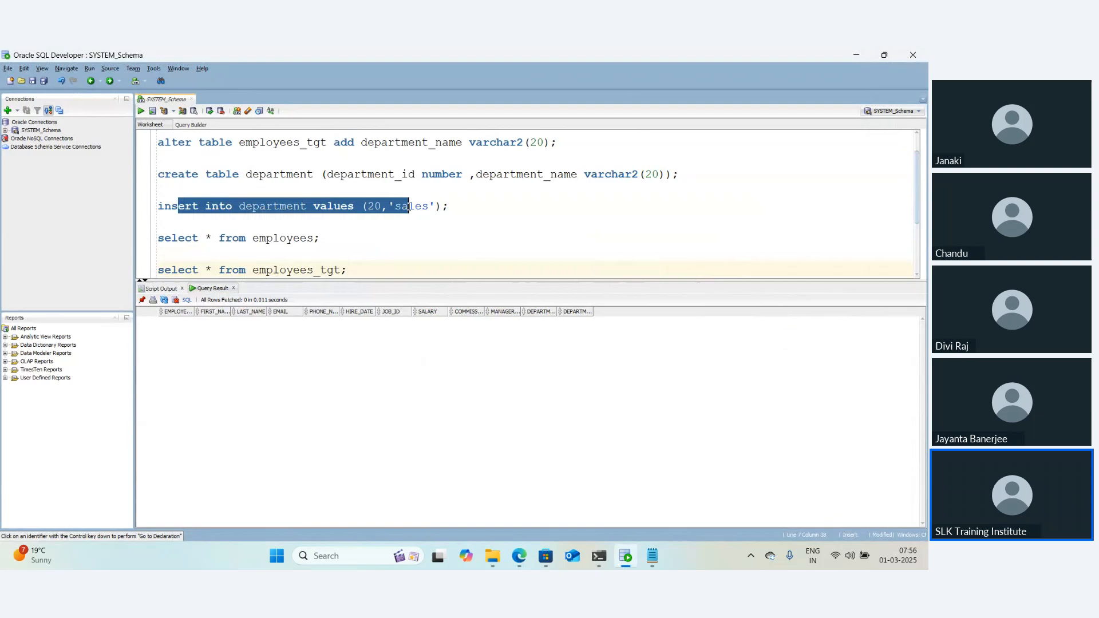
left_click(205, 226)
type("comm")
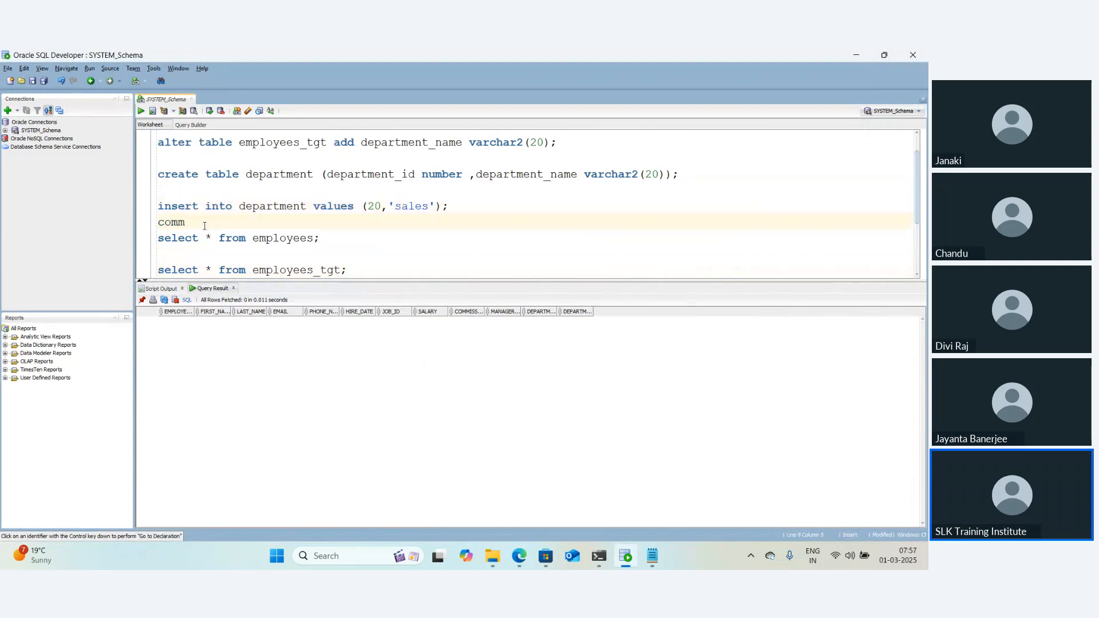
type("it;")
key("F5")
key("ctrl+Return")
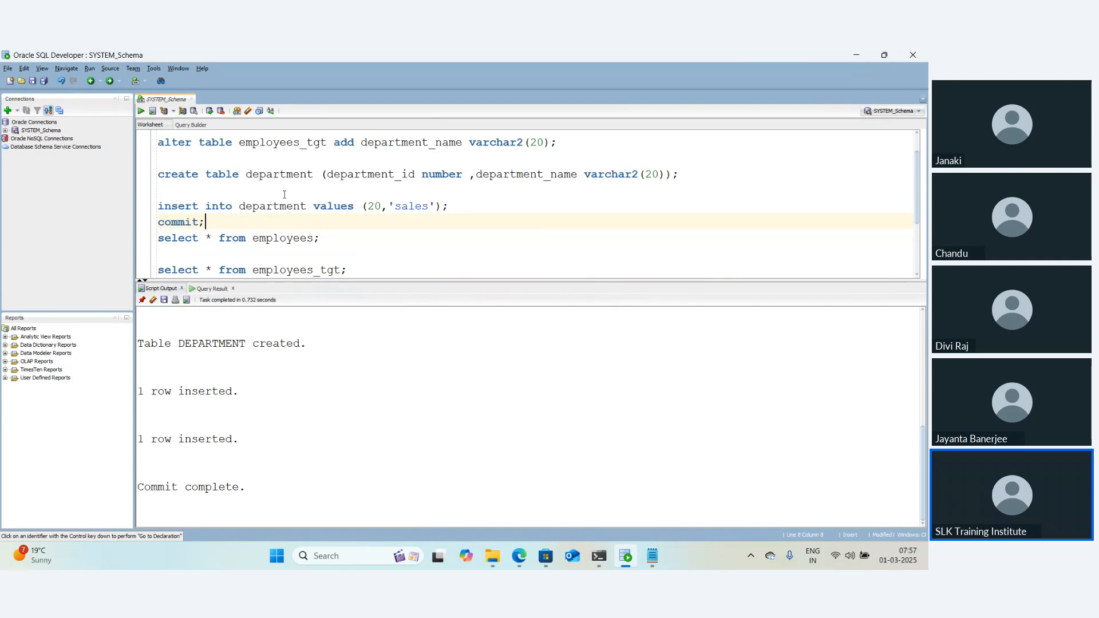
scroll(284, 194, "down", 2)
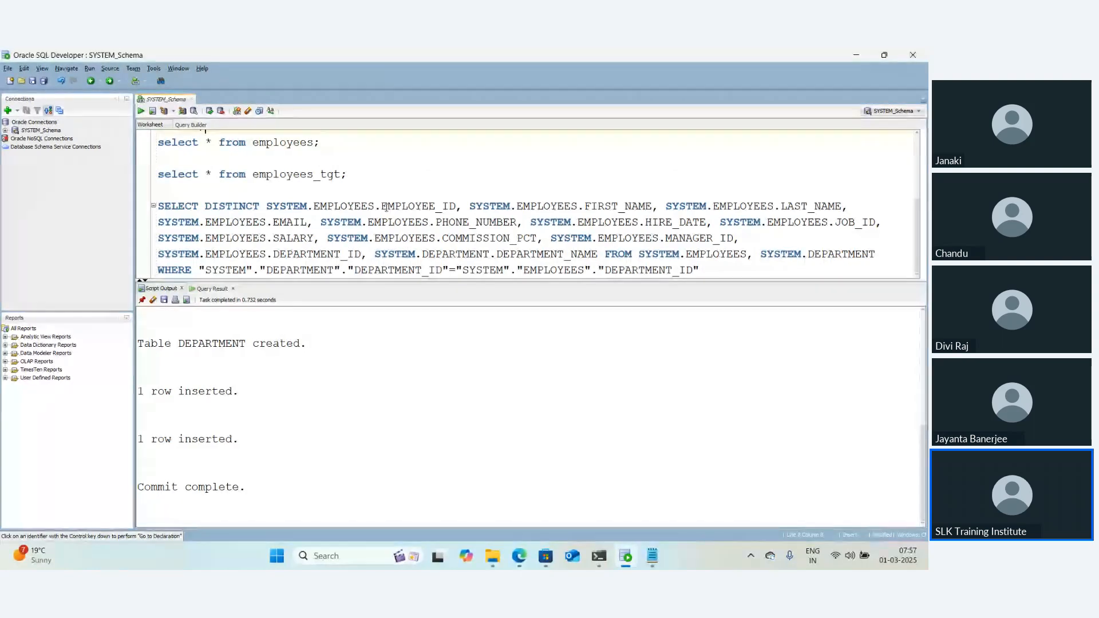
Review the insert statement for department and the script output messages for the row inserts and the commit
scroll(387, 207, "up", 3)
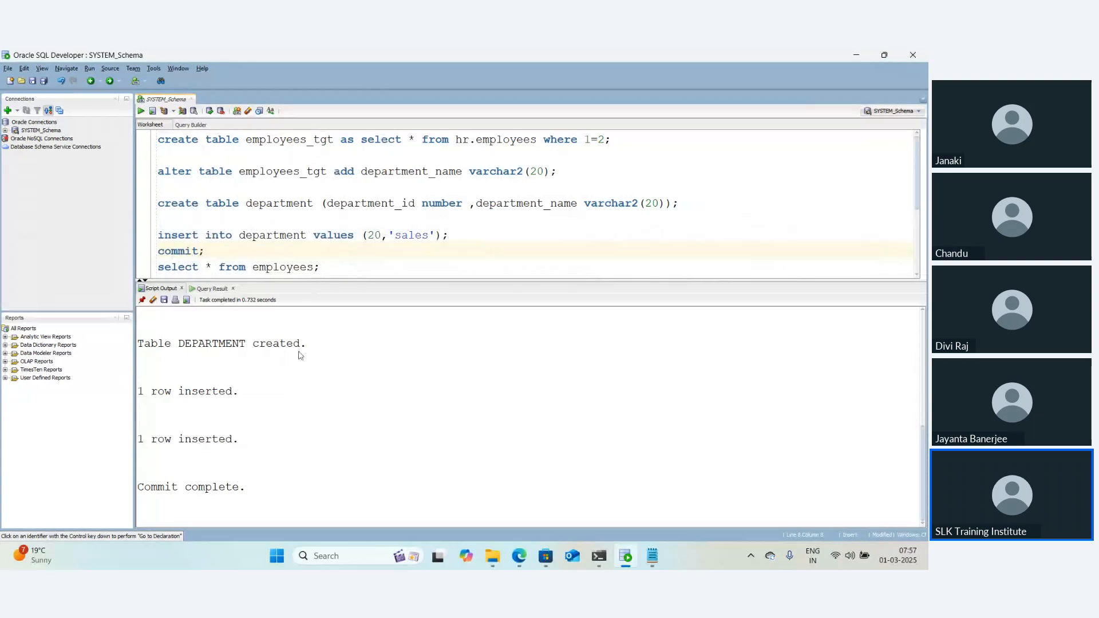
left_click_drag(156, 391, 241, 394)
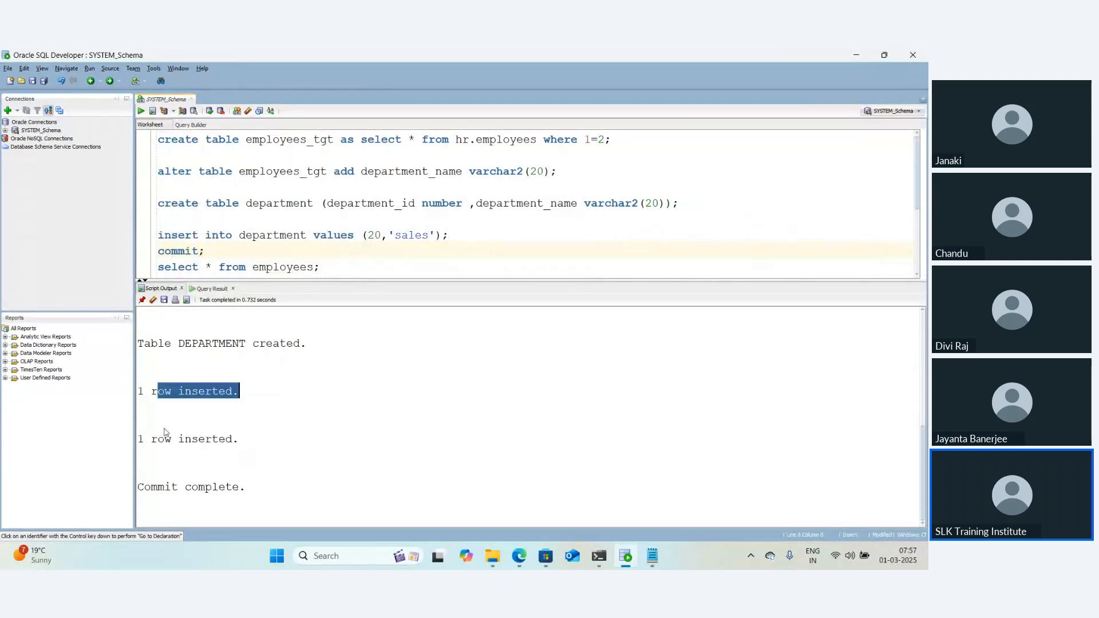
left_click_drag(156, 439, 240, 440)
left_click_drag(158, 487, 247, 488)
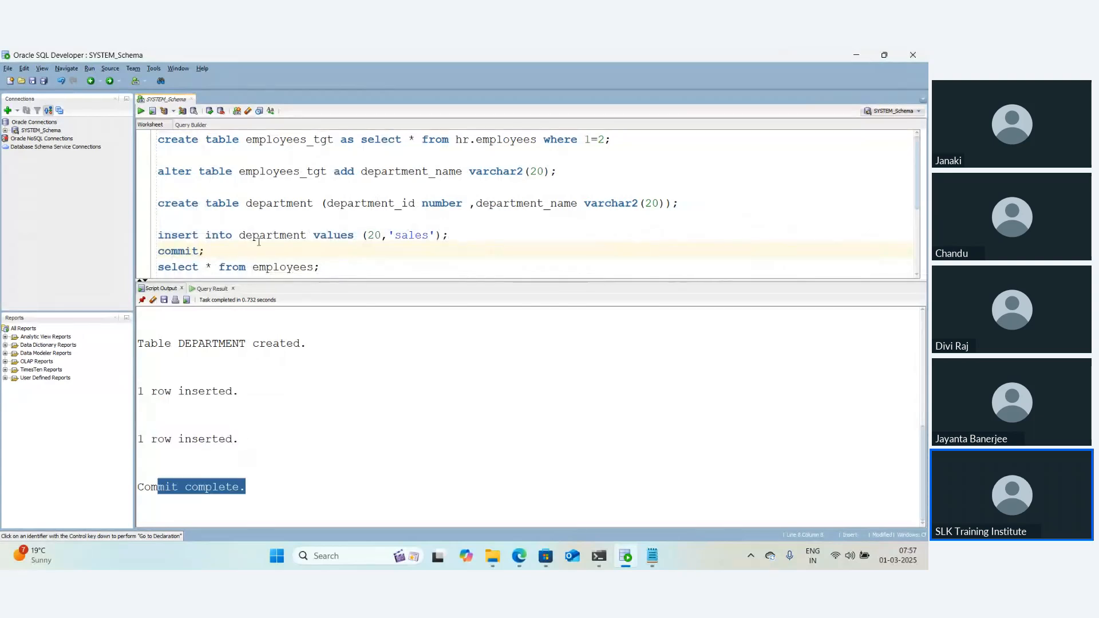
Switch to Informatica Cloud, restart the M_SLK18_SourceOptions-3 job on the SLK runtime environment, and refresh the jobs list
key("alt+Tab")
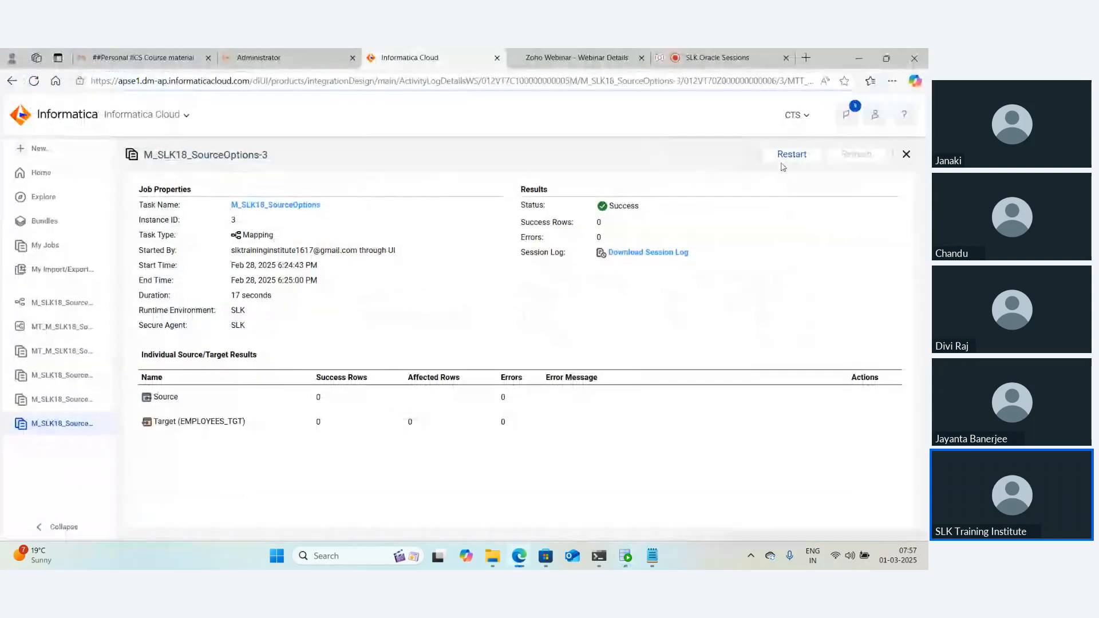
left_click(787, 159)
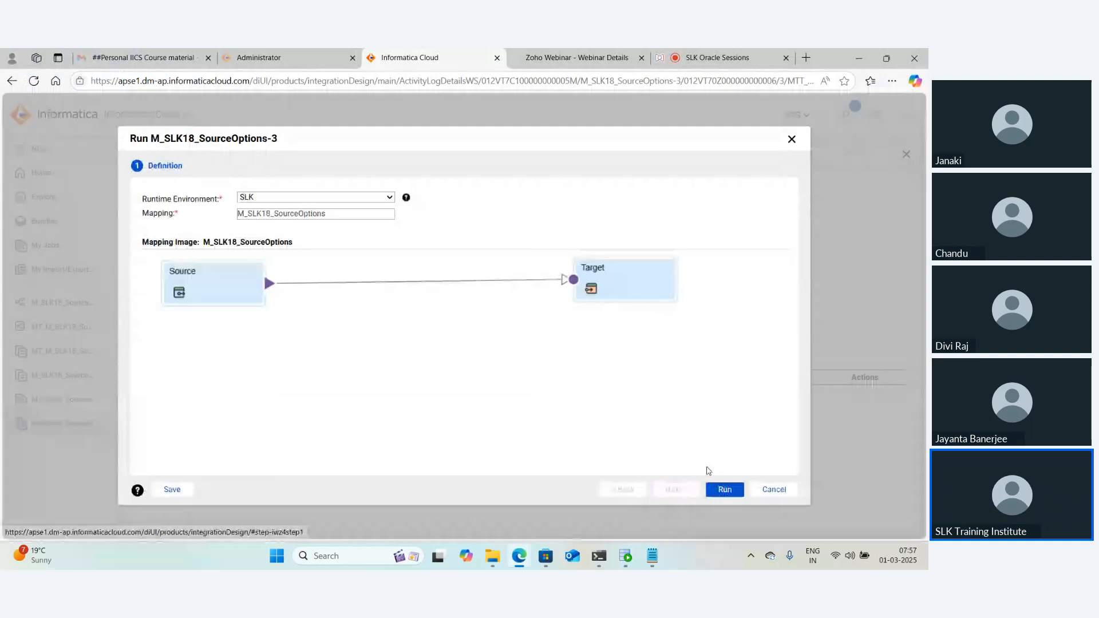
left_click(725, 489)
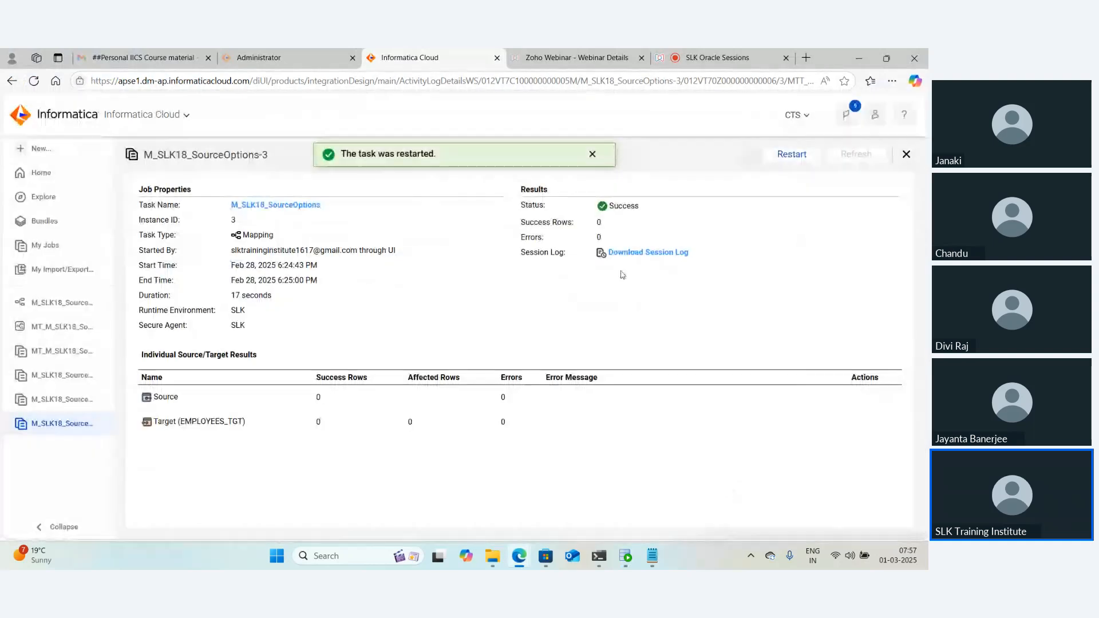
left_click(62, 250)
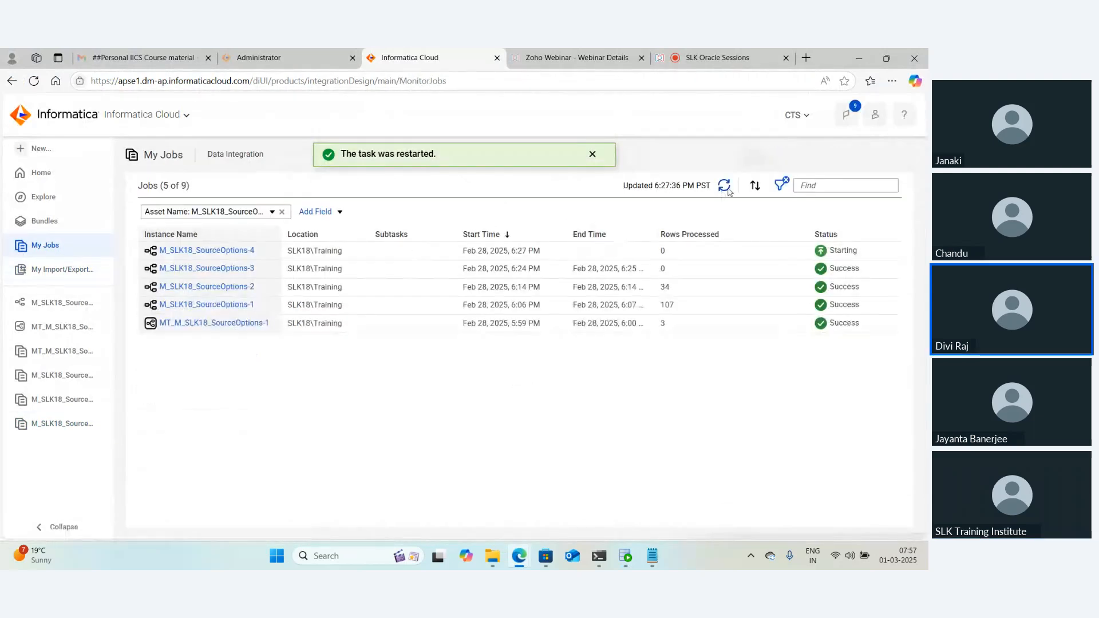
left_click(724, 185)
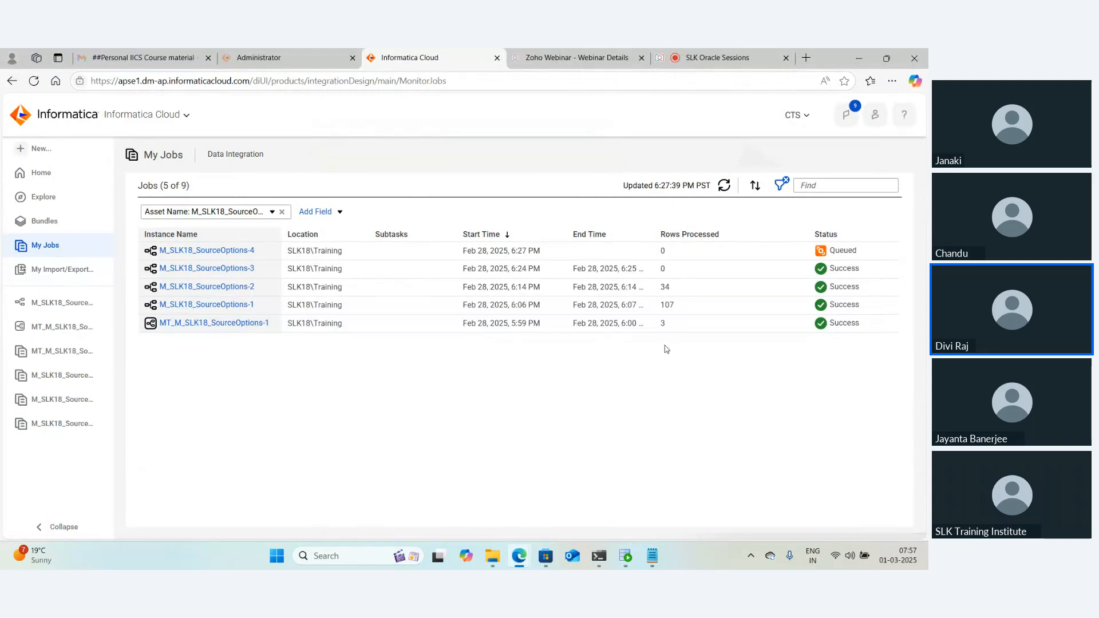
In SQL Developer, point out the join query's EMPLOYEES and DEPARTMENT tables and both DEPARTMENT_ID columns in its WHERE clause
key("alt+Tab")
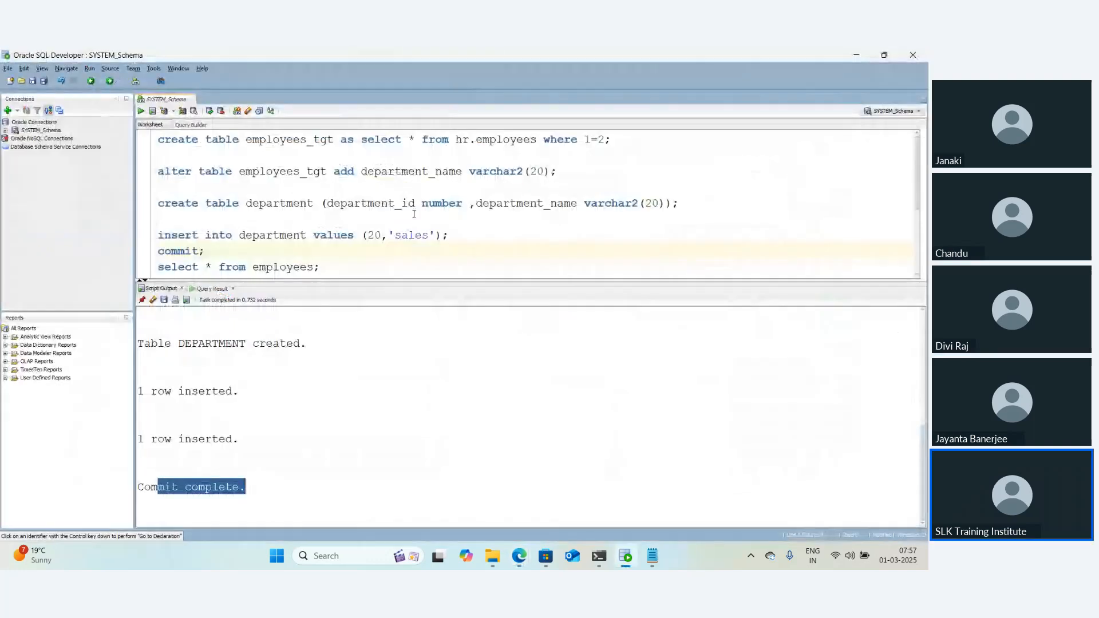
scroll(414, 213, "down", 3)
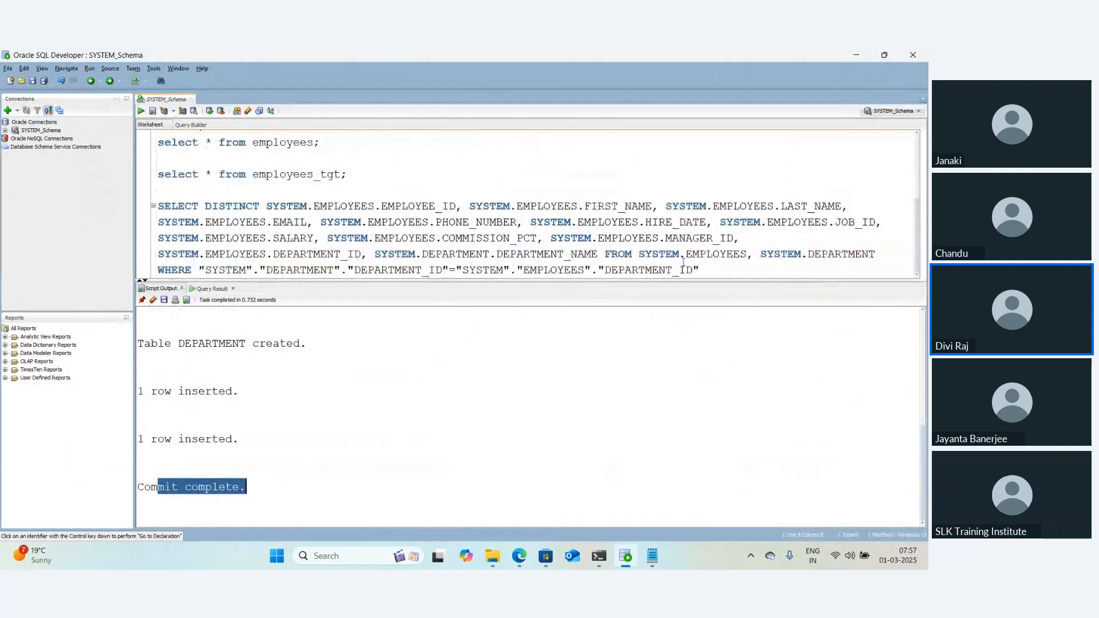
double_click(716, 254)
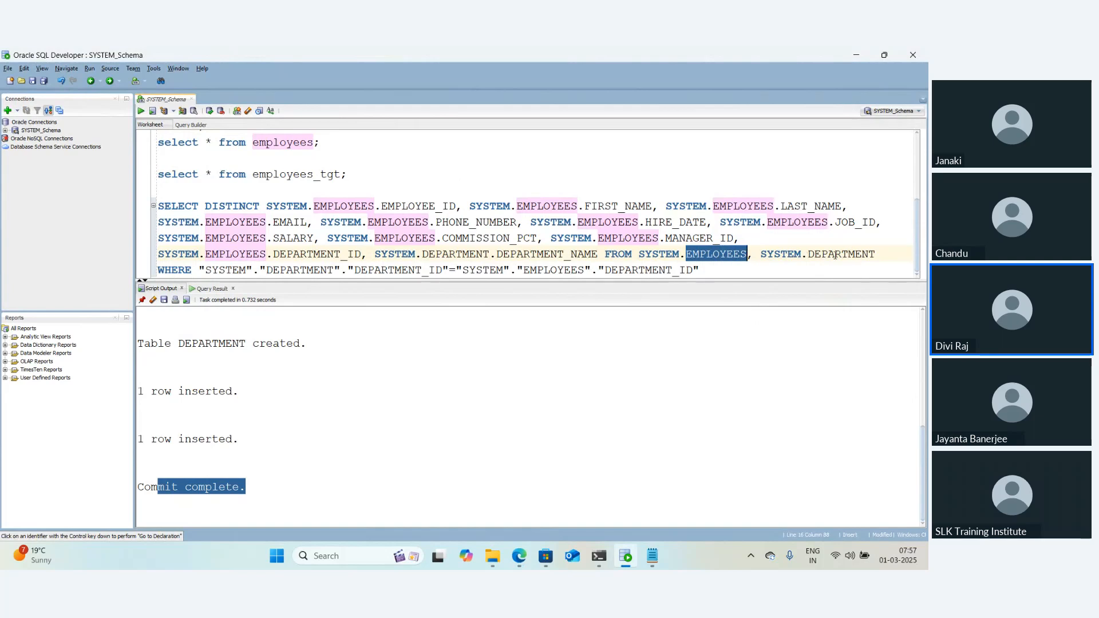
double_click(835, 255)
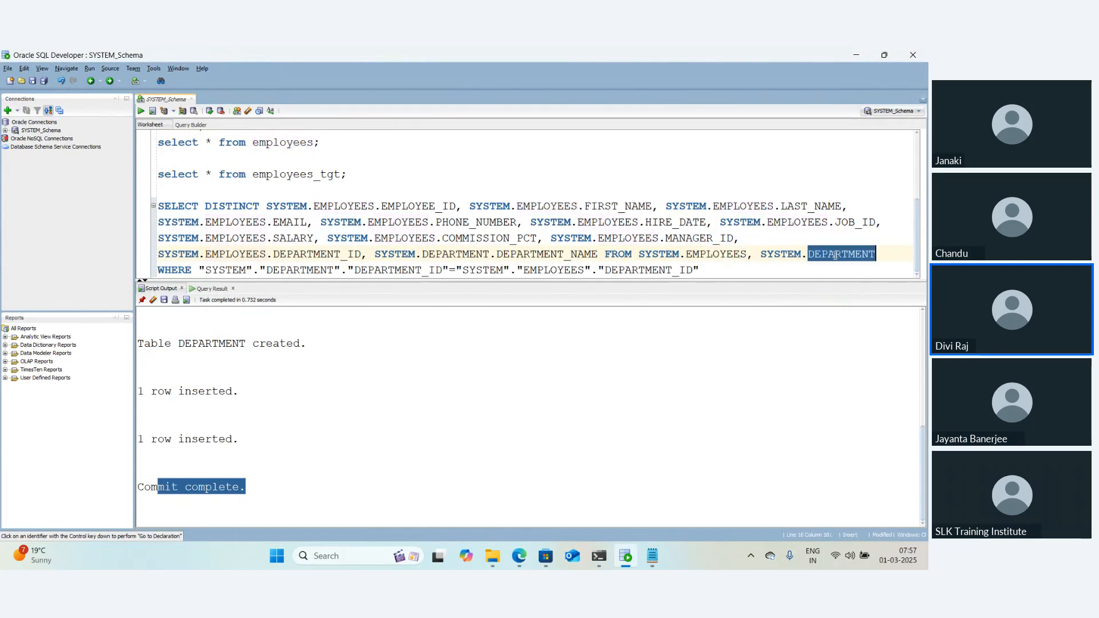
double_click(727, 253)
double_click(831, 253)
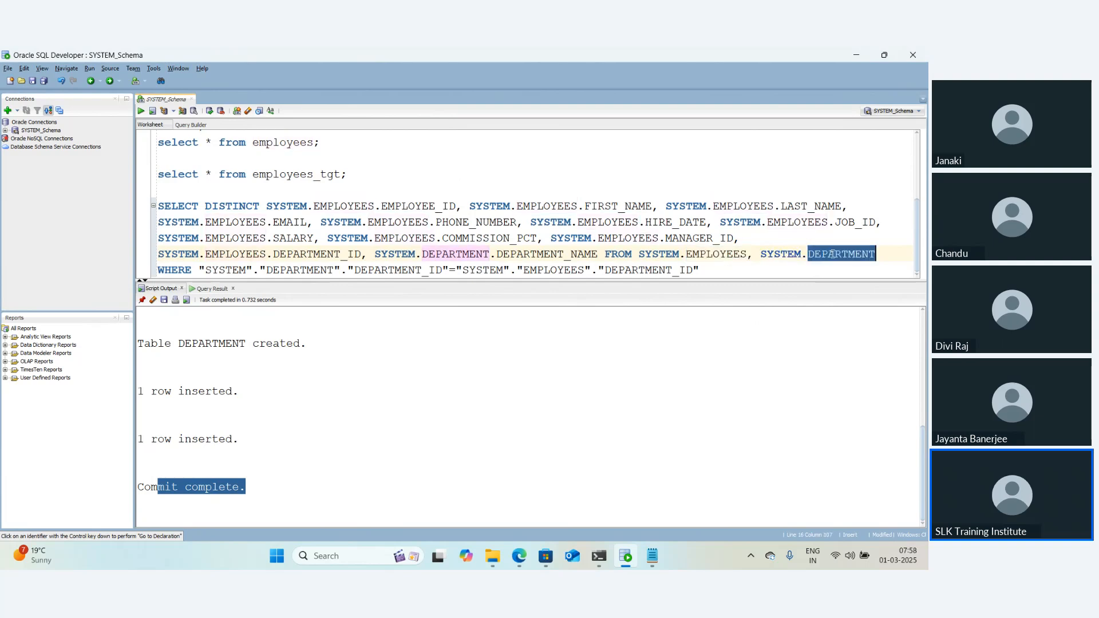
double_click(646, 269)
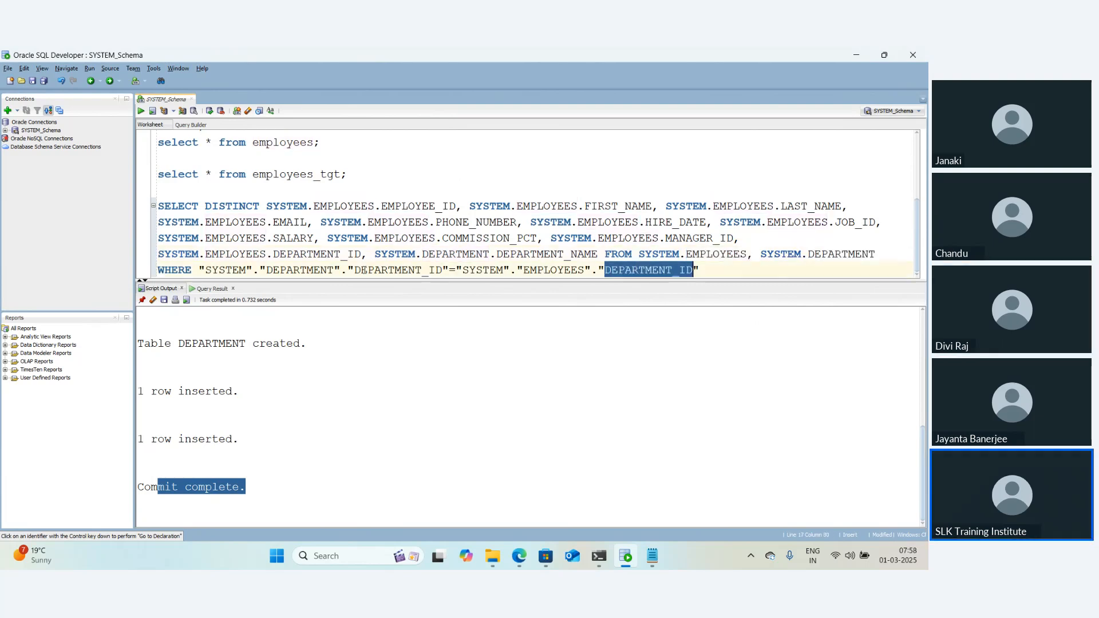
double_click(396, 270)
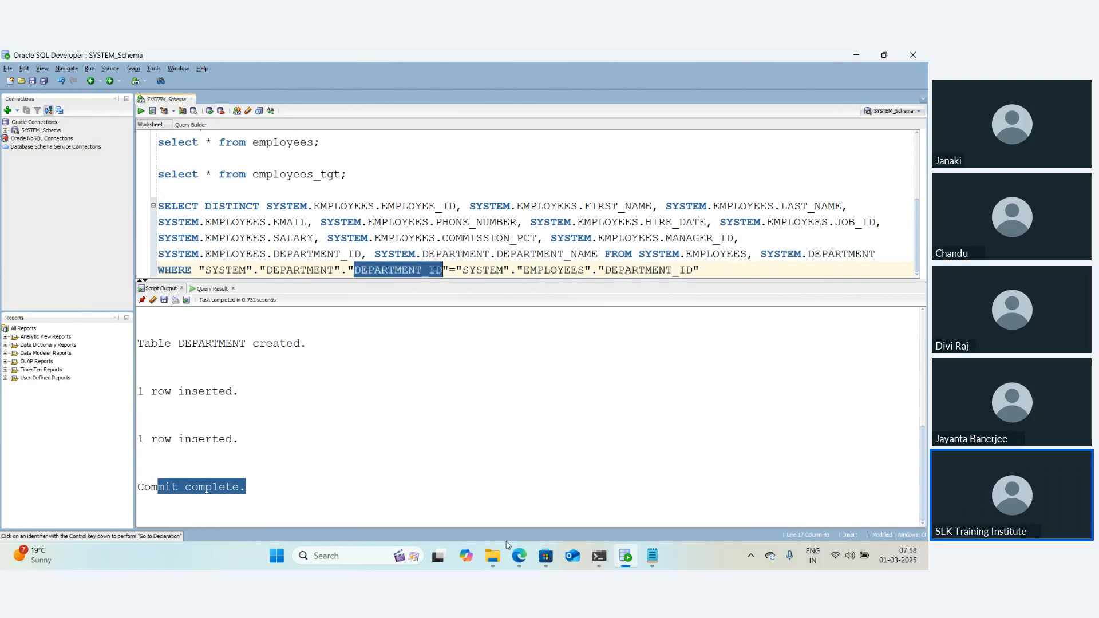
Return to Informatica Cloud and inspect the Source objects and their relationship in the M_SLK18_SourceOptions mapping
mouse_move(604, 560)
mouse_move(519, 557)
left_click(460, 479)
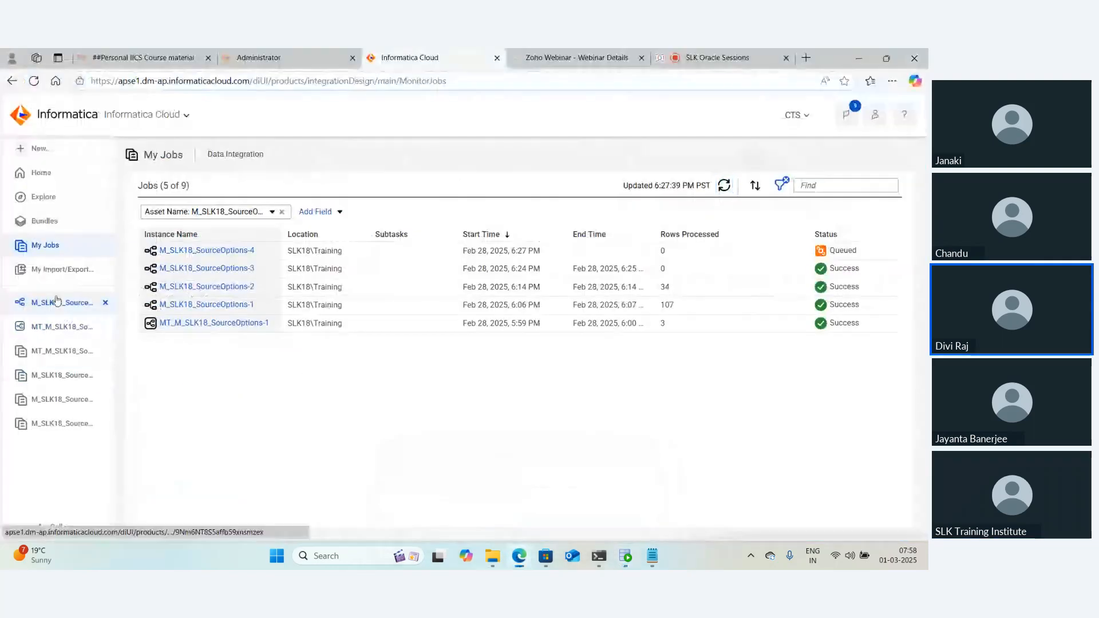
left_click(86, 302)
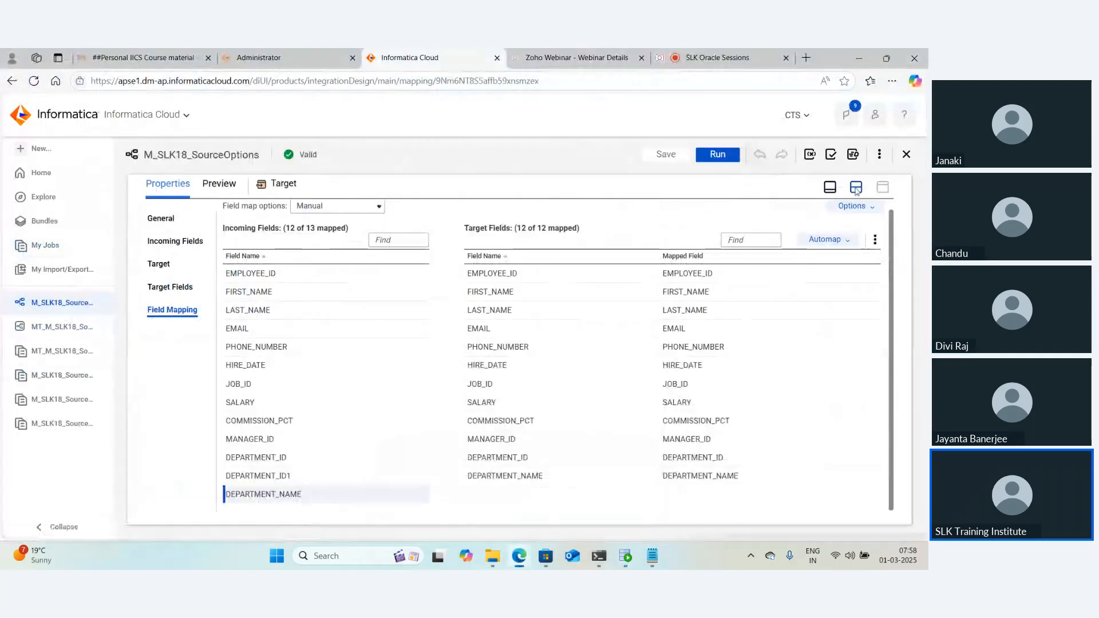
left_click(331, 228)
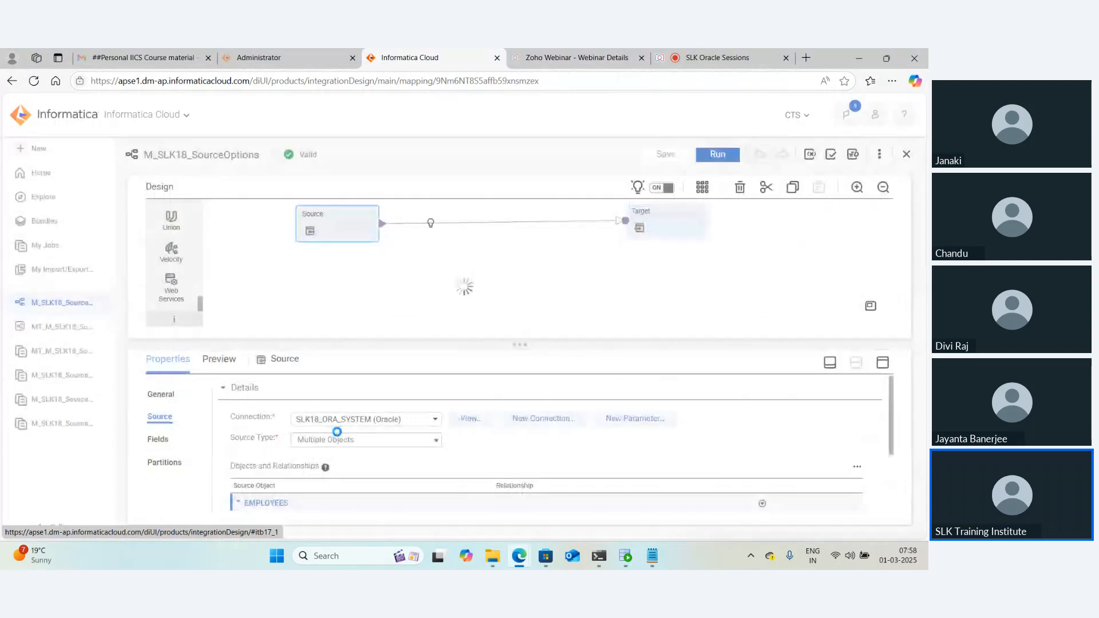
scroll(308, 414, "down", 2)
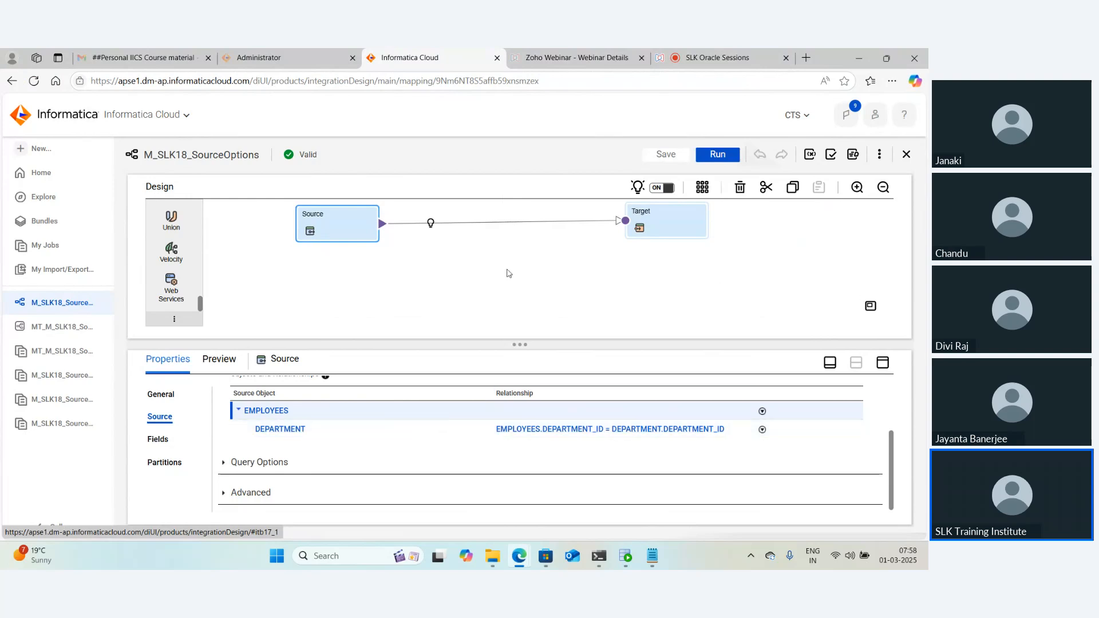
Copy the full SELECT DISTINCT join query from SQL Developer and send it in the SLK Oracle Sessions webinar chat
key("alt+Tab")
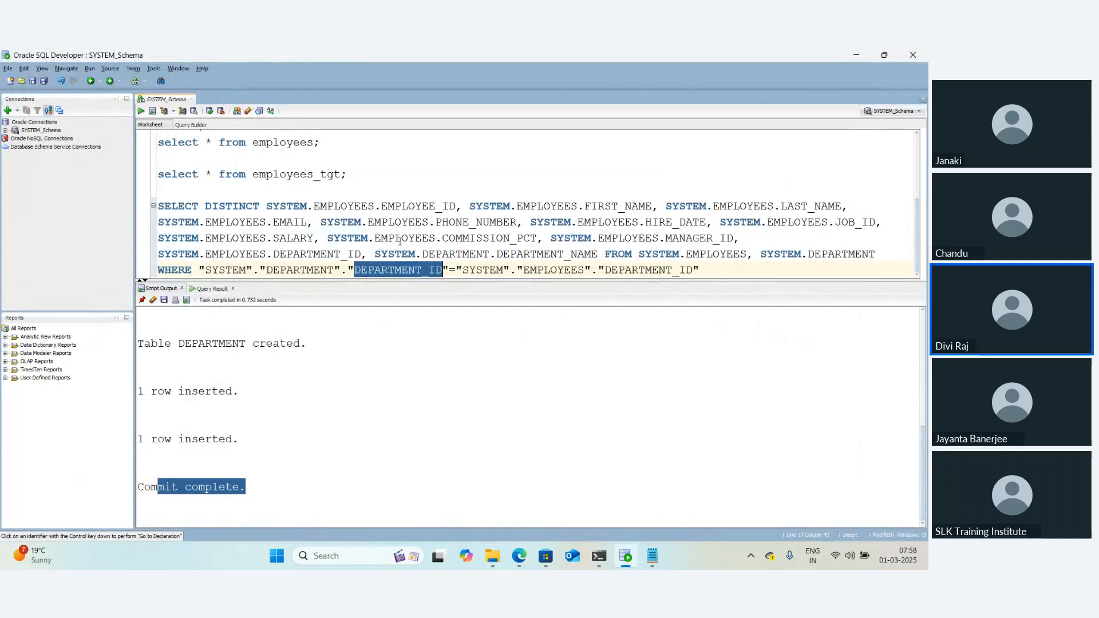
left_click(396, 241)
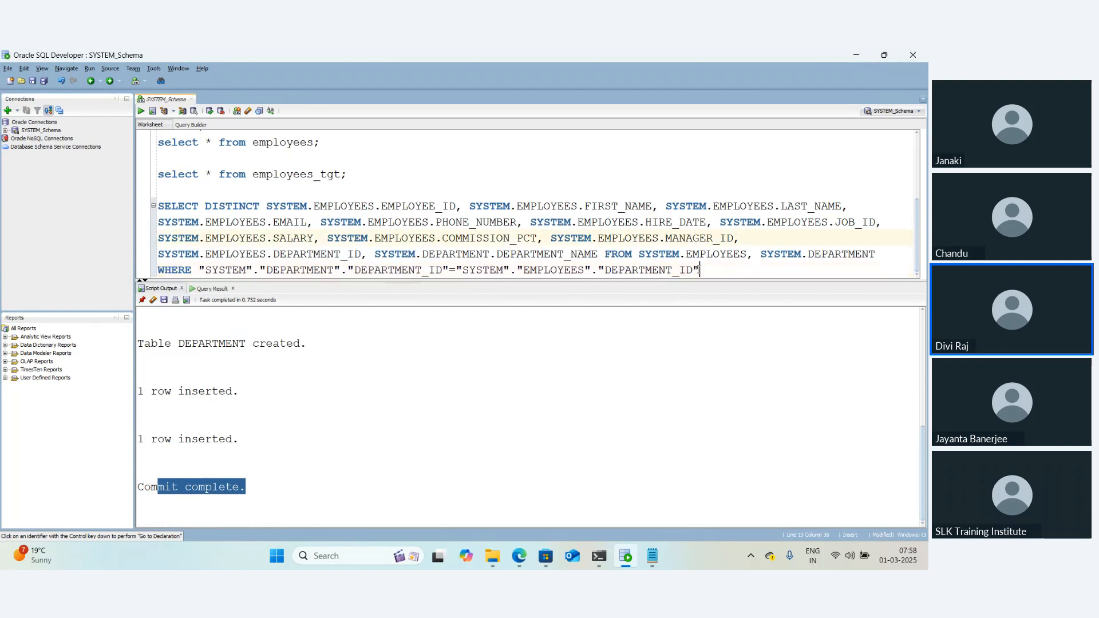
left_click_drag(699, 269, 158, 206)
mouse_move(527, 563)
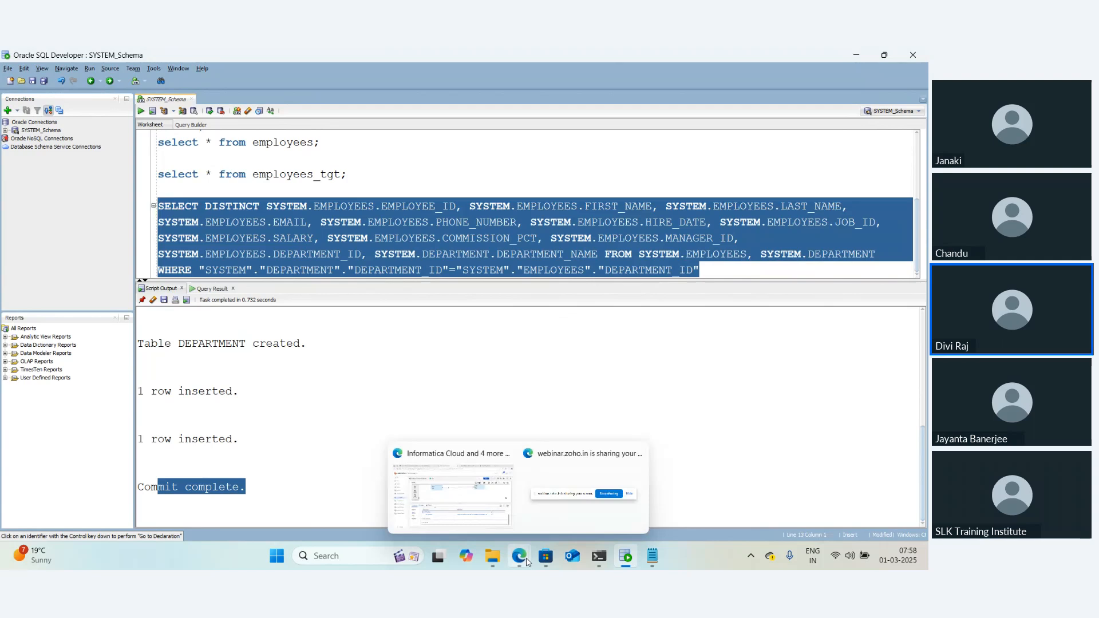
left_click(452, 486)
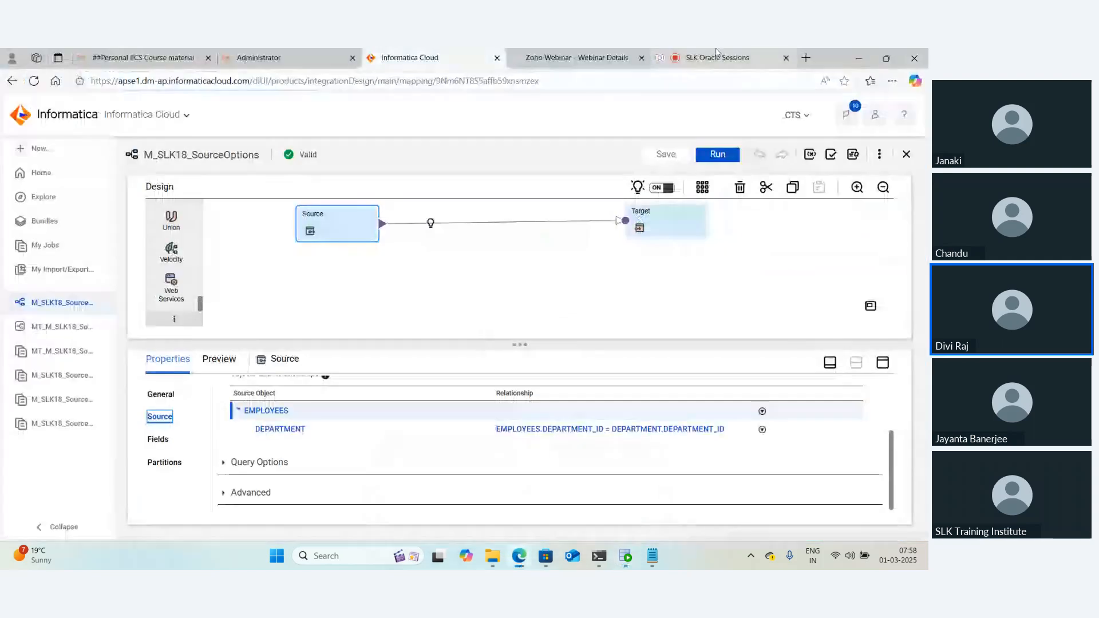
left_click(717, 57)
left_click(513, 518)
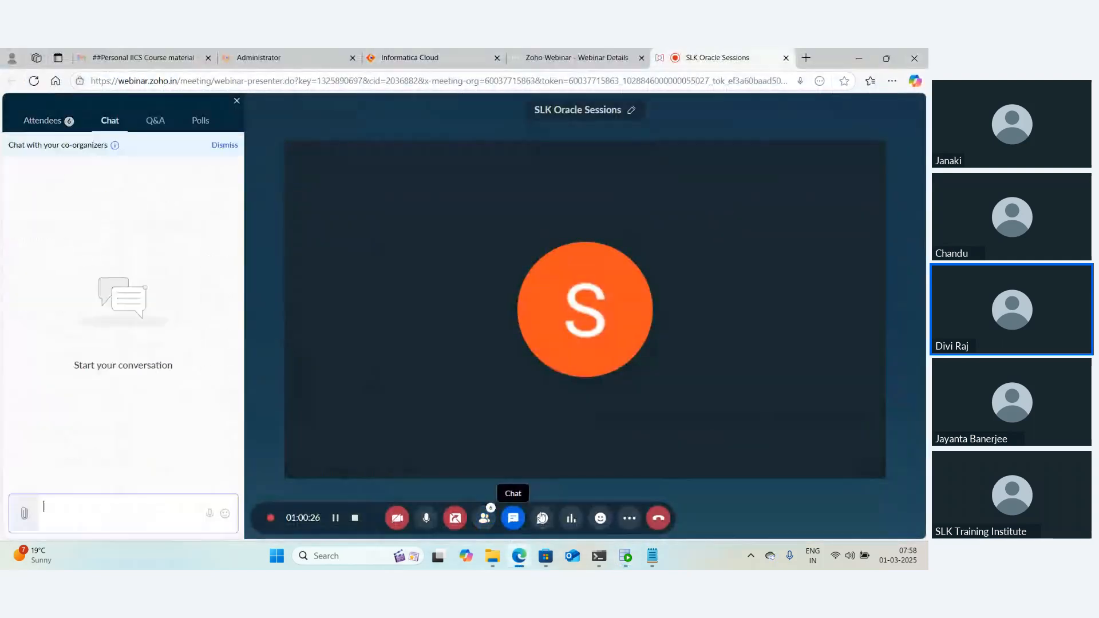
key("ctrl+v")
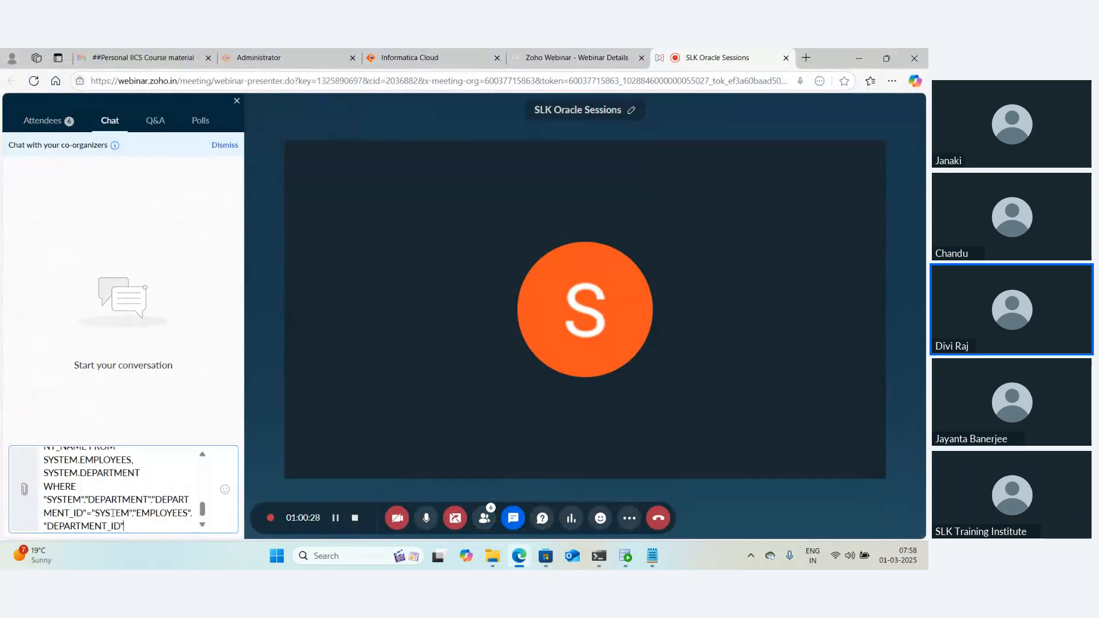
key("Return")
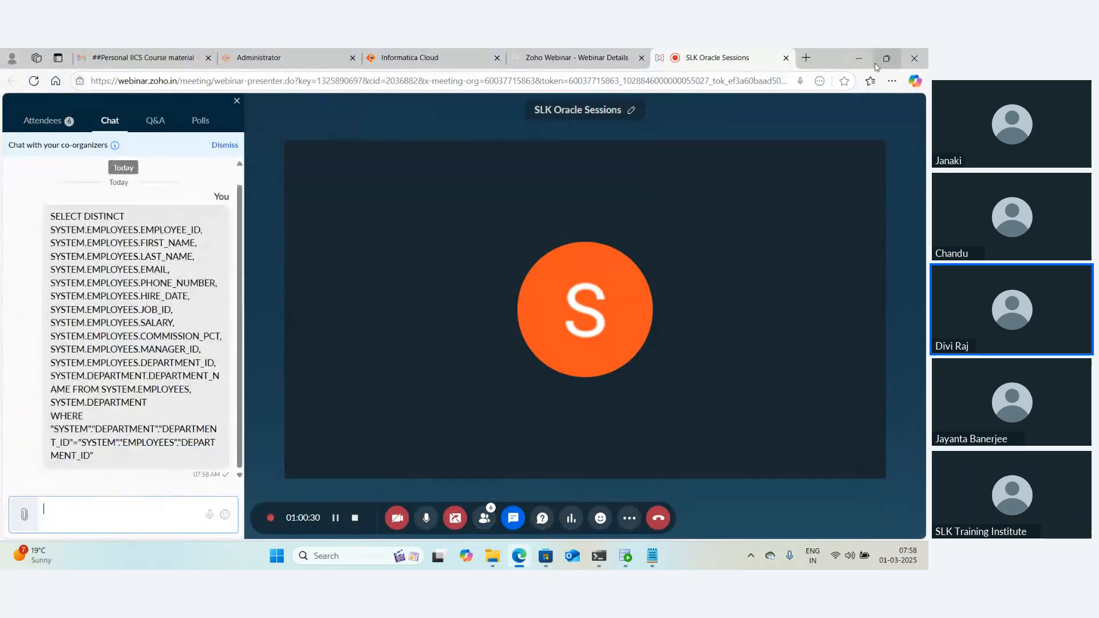
Go back to Informatica Cloud's job list and check the rows processed by M_SLK18_SourceOptions-4
left_click(486, 58)
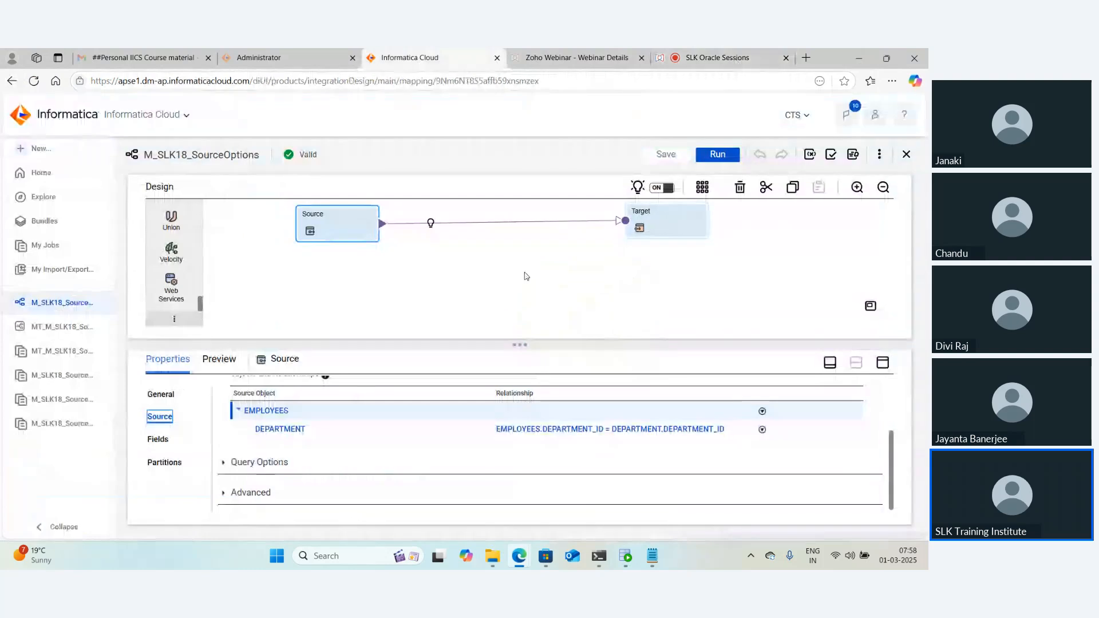
left_click(65, 245)
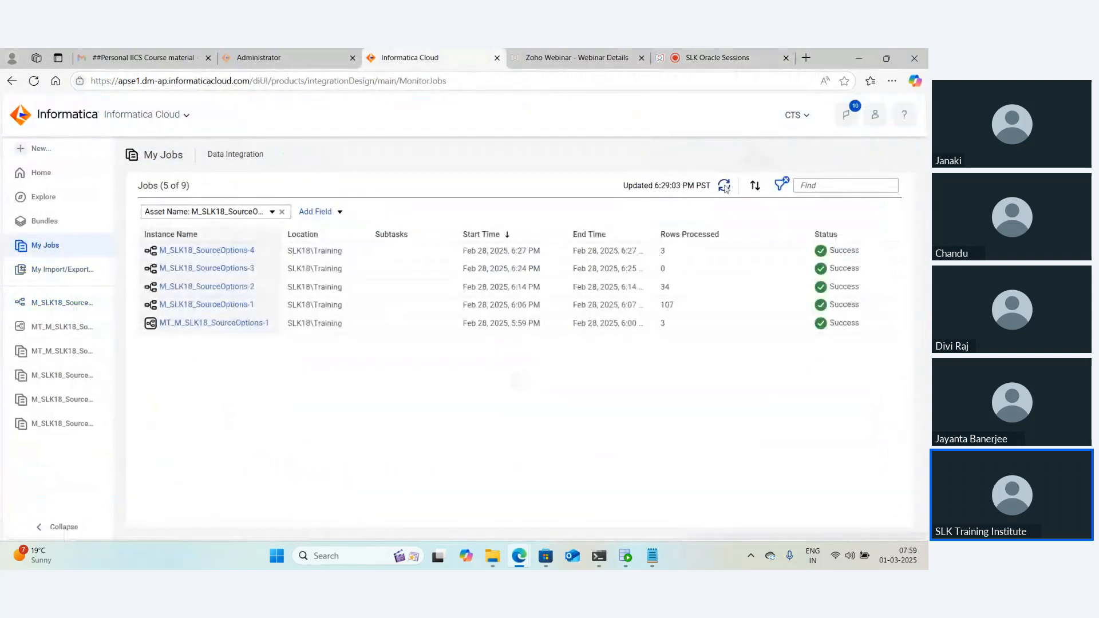
double_click(662, 251)
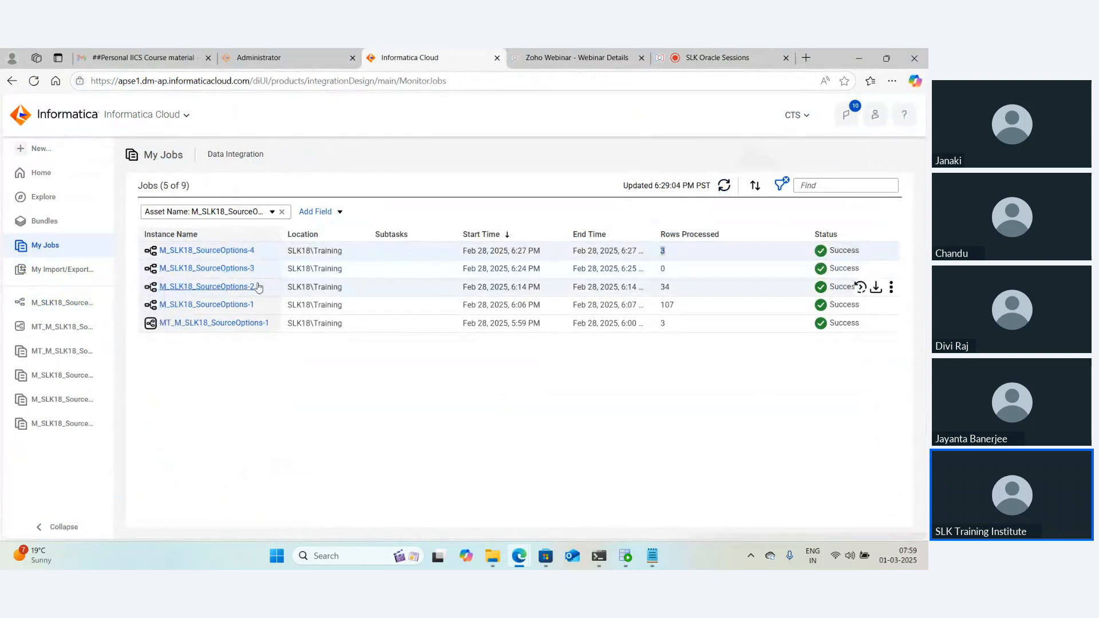
Run only select * from employees_tgt; in SQL Developer to check the loaded rows
key("alt+Tab")
key("alt+Tab")
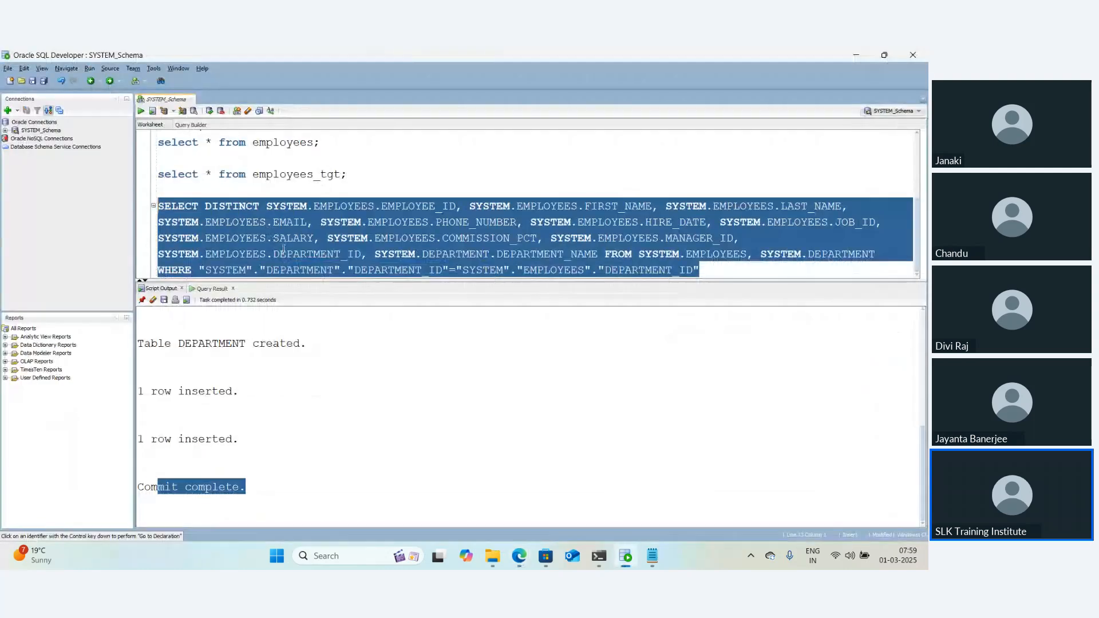
left_click(354, 175)
left_click_drag(354, 174, 143, 176)
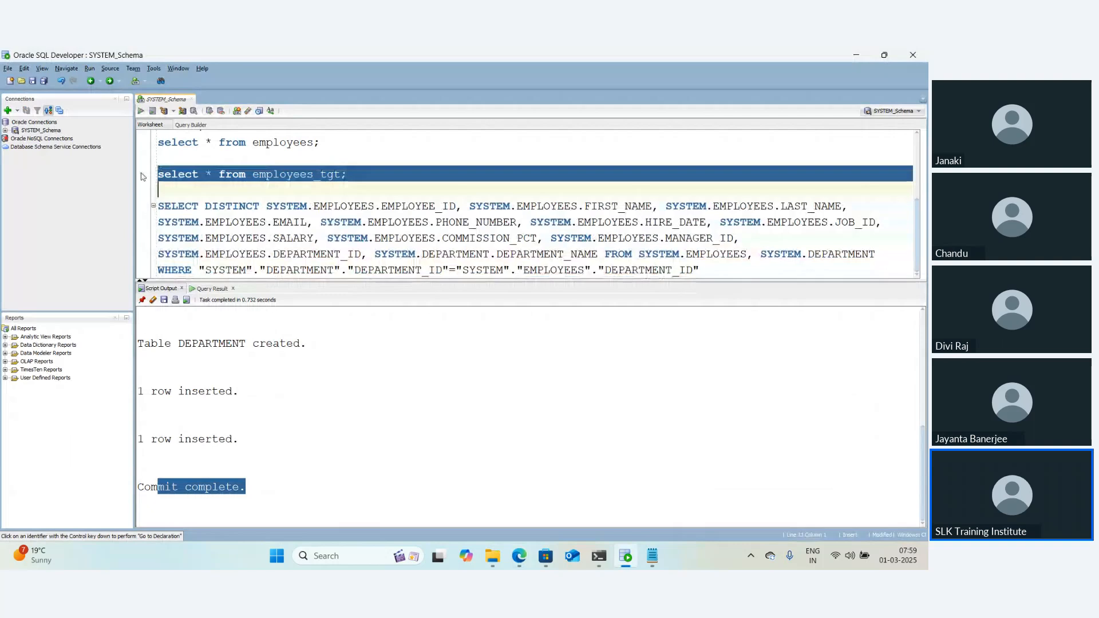
left_click(141, 112)
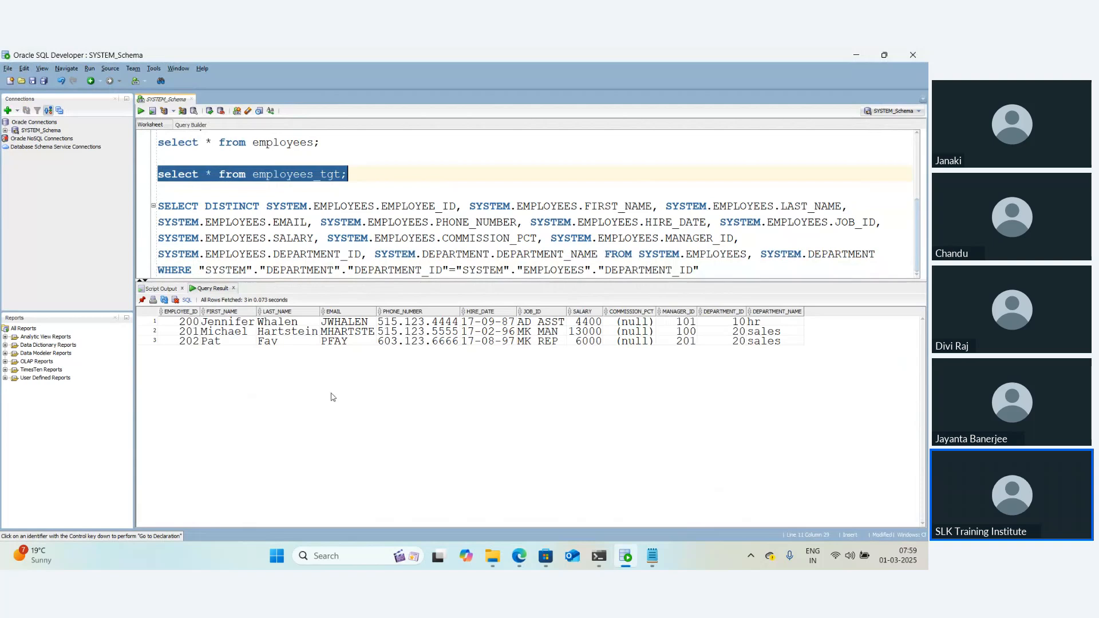
Reopen the M_SLK18_SourceOptions mapping in Informatica Cloud and show the Source's connection and source type settings
key("alt+Tab")
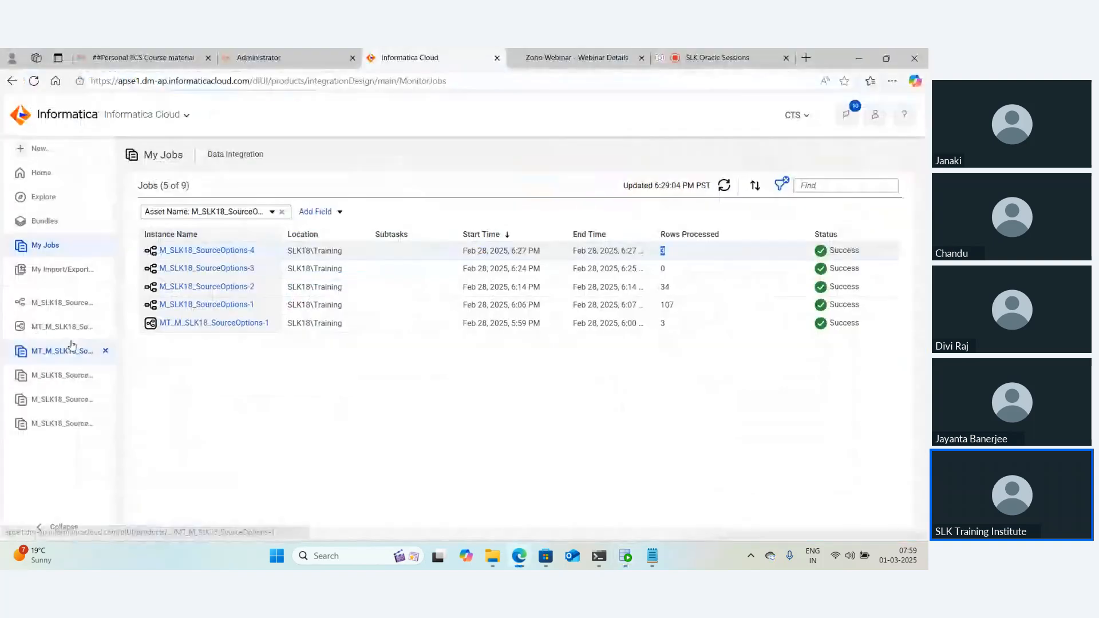
left_click(57, 302)
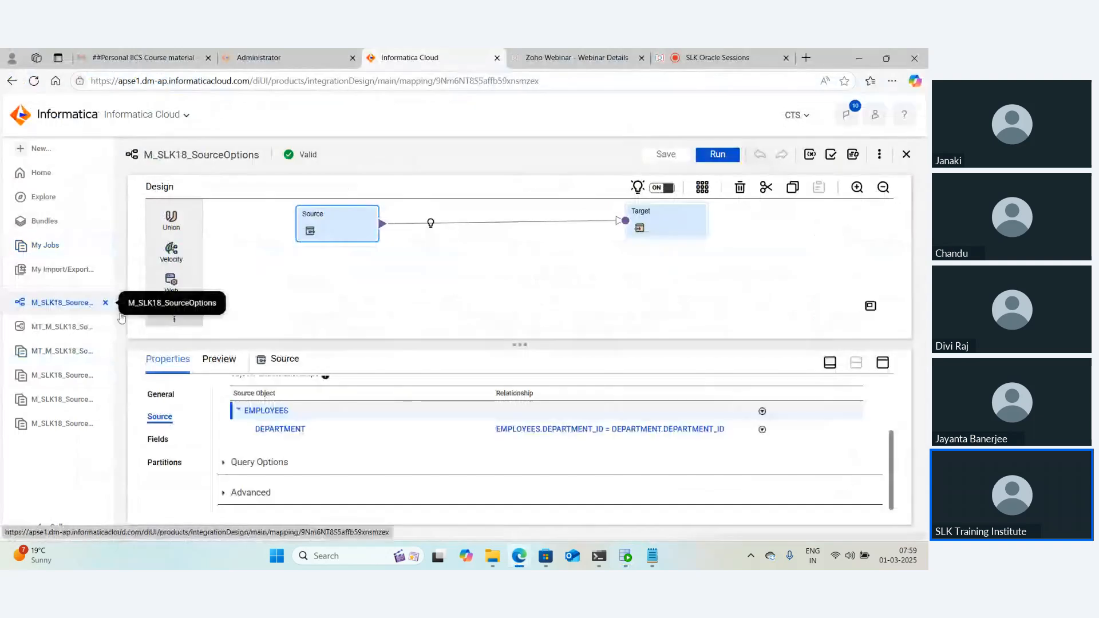
scroll(314, 421, "up", 2)
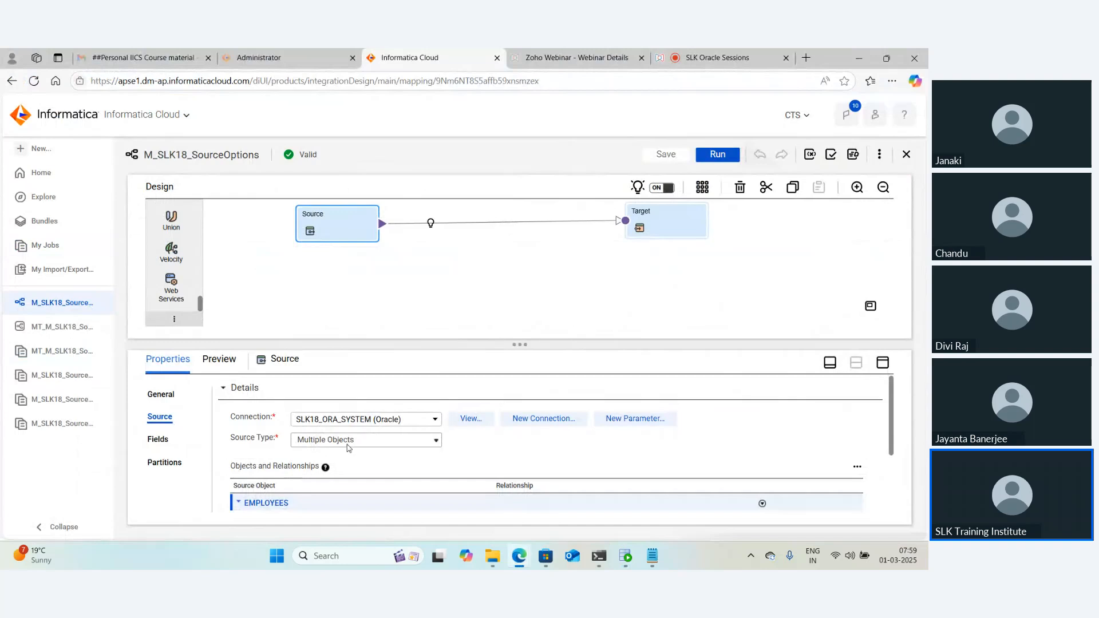
Change the Source's source type from Multiple Objects to Query and open the custom query editor
scroll(347, 447, "down", 2)
scroll(347, 448, "up", 1)
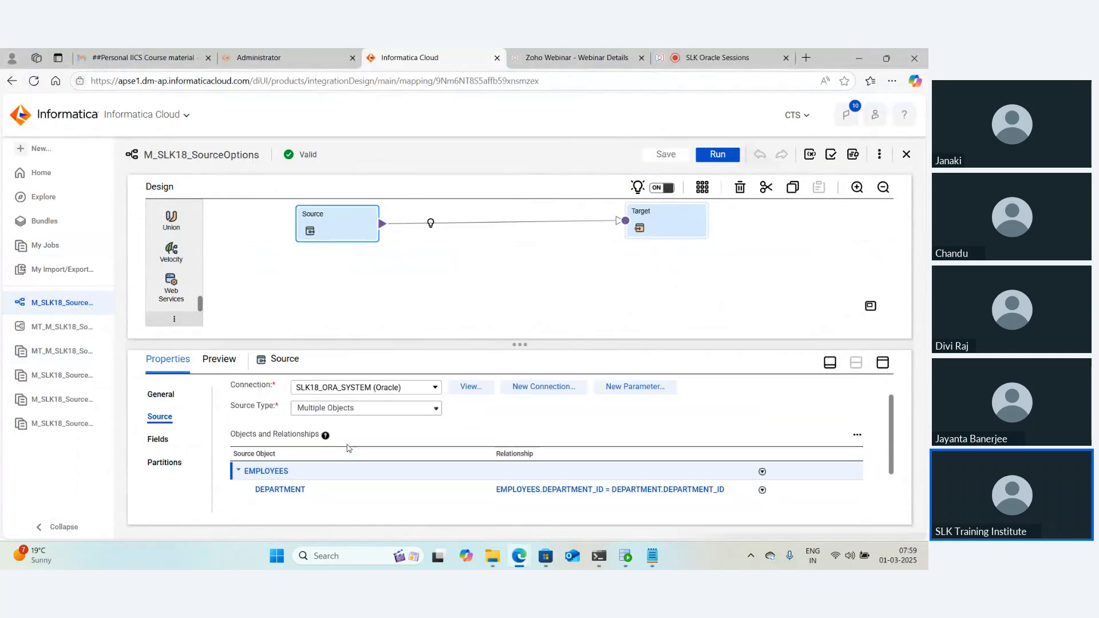
left_click(342, 407)
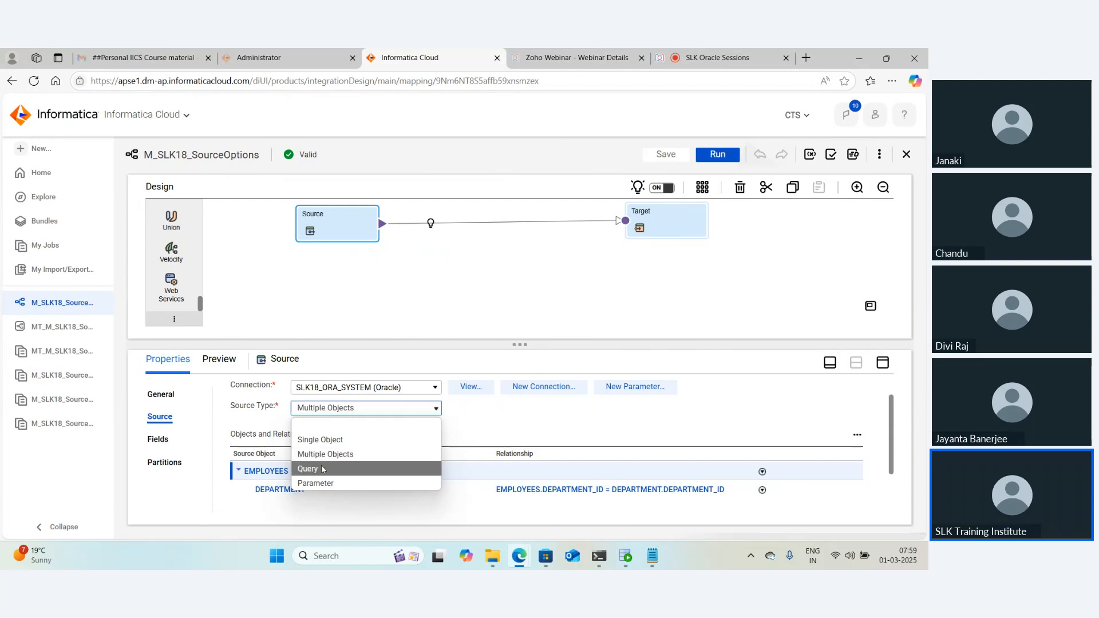
left_click(322, 467)
left_click(482, 380)
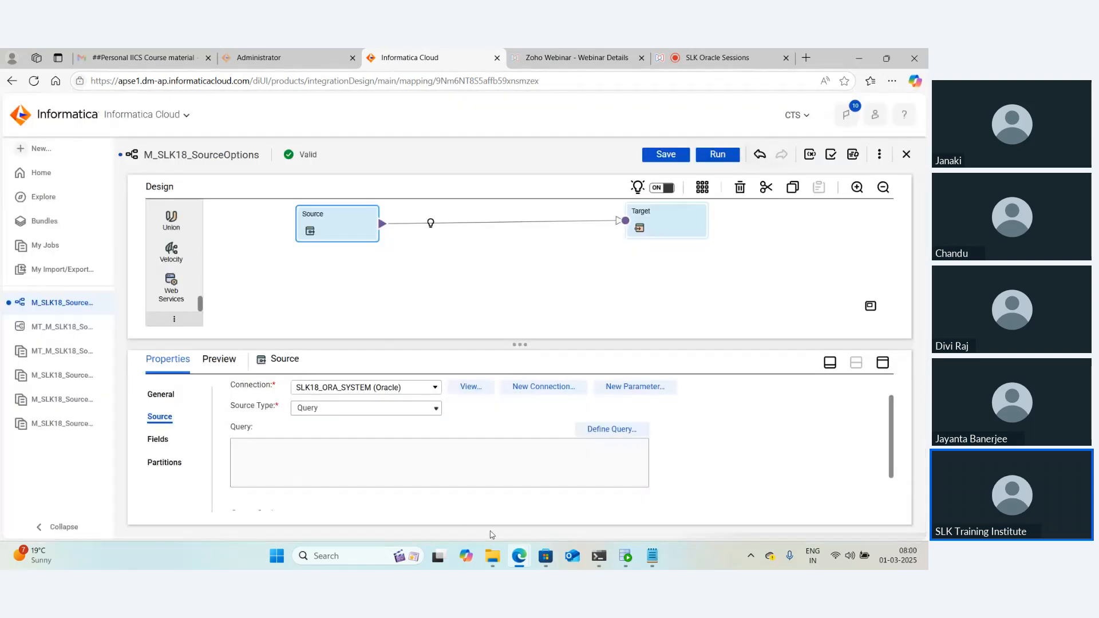
left_click(602, 433)
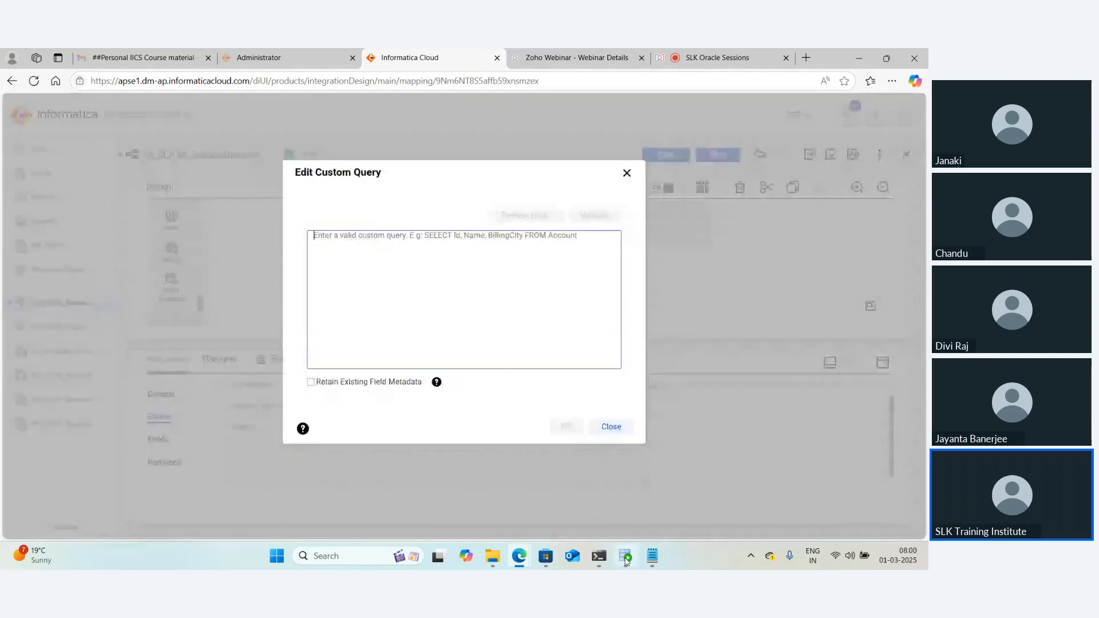
Switch to SQL Developer and copy the headers of all result columns from EMPLOYEE_ID to DEPARTMENT_NAME
left_click(626, 558)
left_click_drag(159, 189, 703, 274)
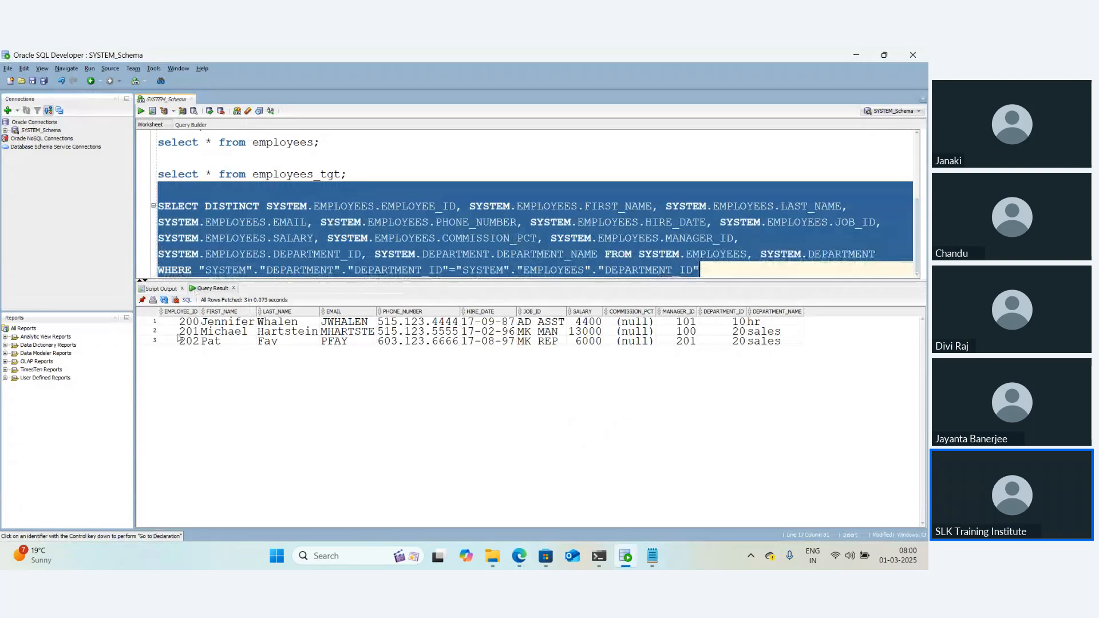
left_click_drag(180, 325, 759, 323)
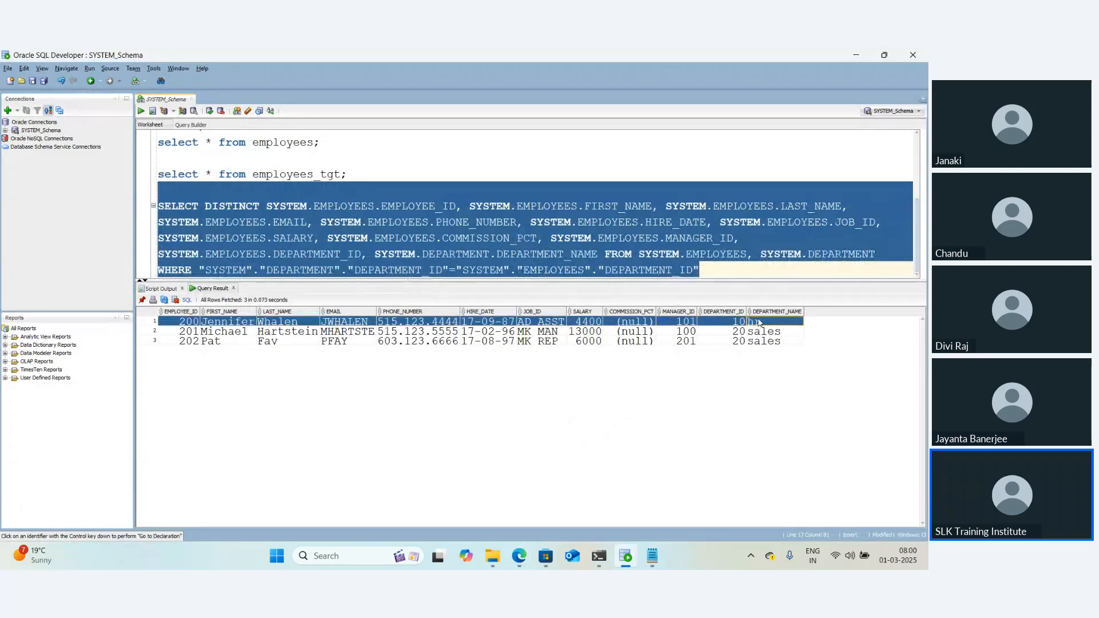
right_click(581, 314)
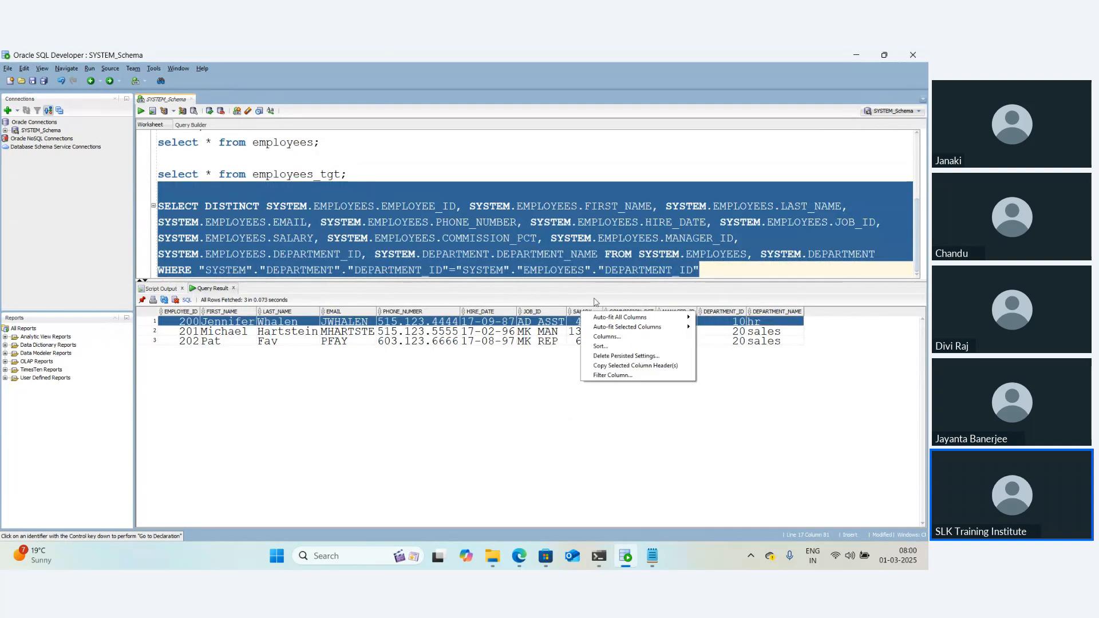
left_click(610, 366)
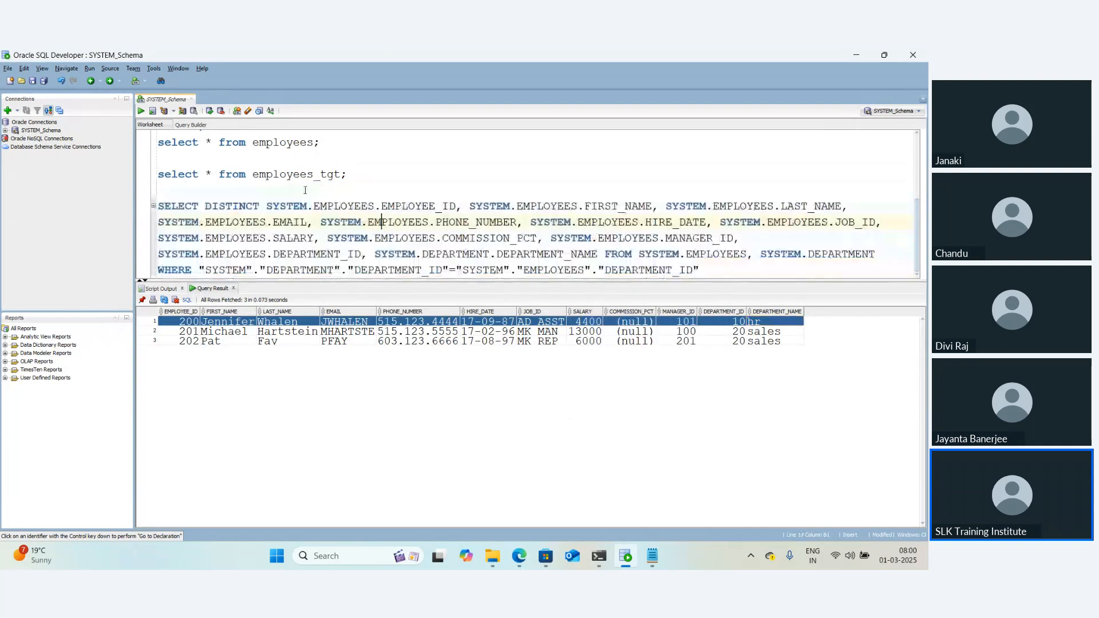
Replace the SELECT DISTINCT query in the worksheet with a new select listing the copied column names
key("Delete")
key("Return")
key("Return")
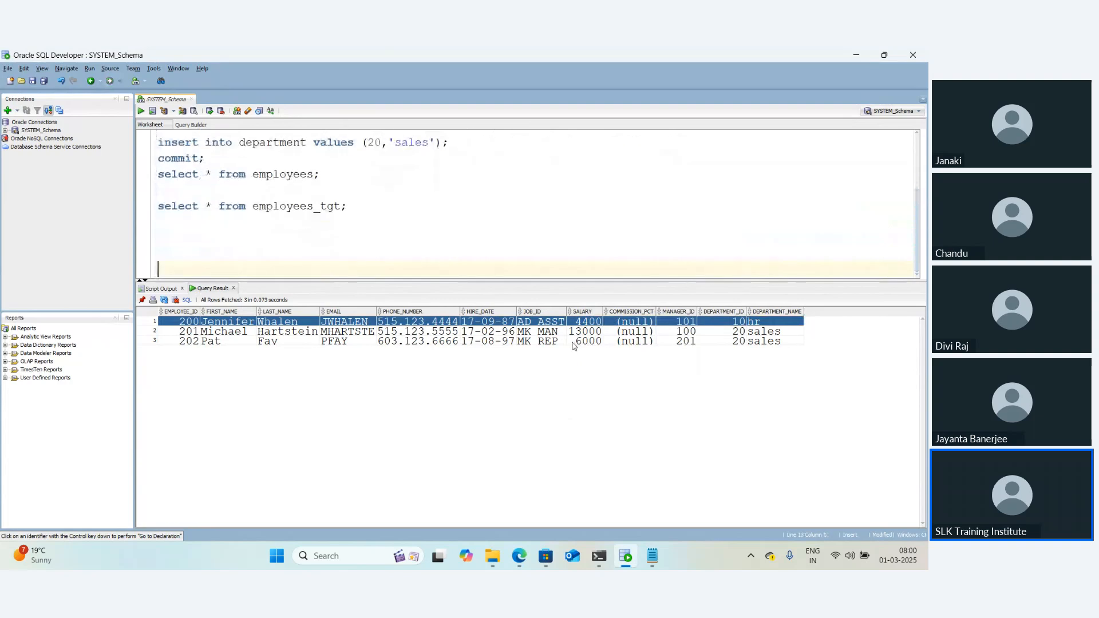
type("select")
key("ctrl+v")
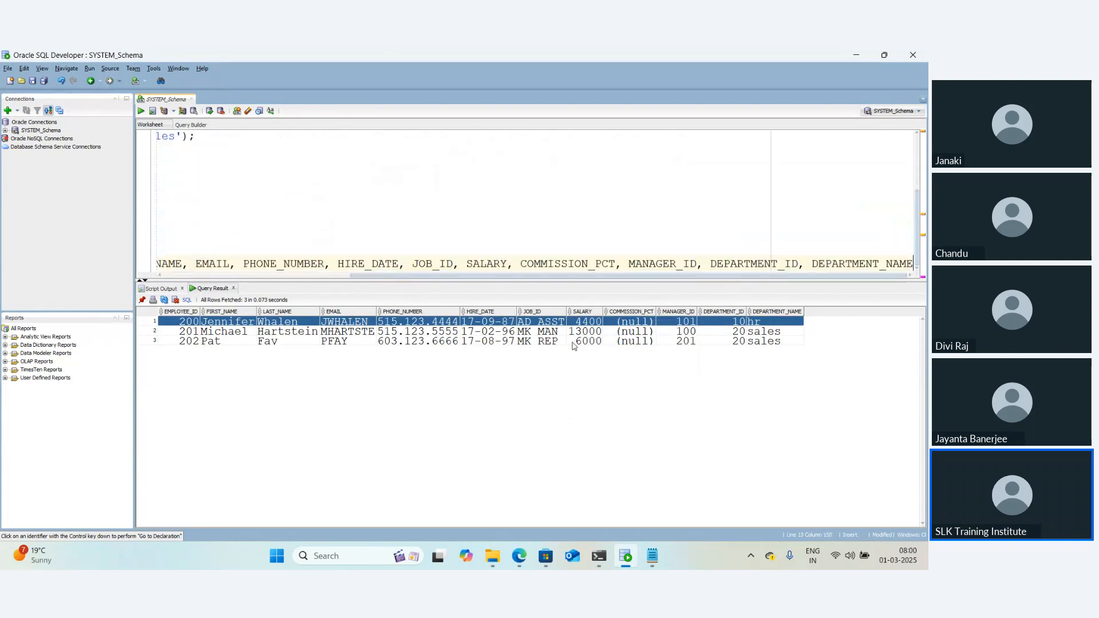
Add the clause from employees e inner join department d on (e.department_id=d.department_id) below the column list
key("Return")
type("from ")
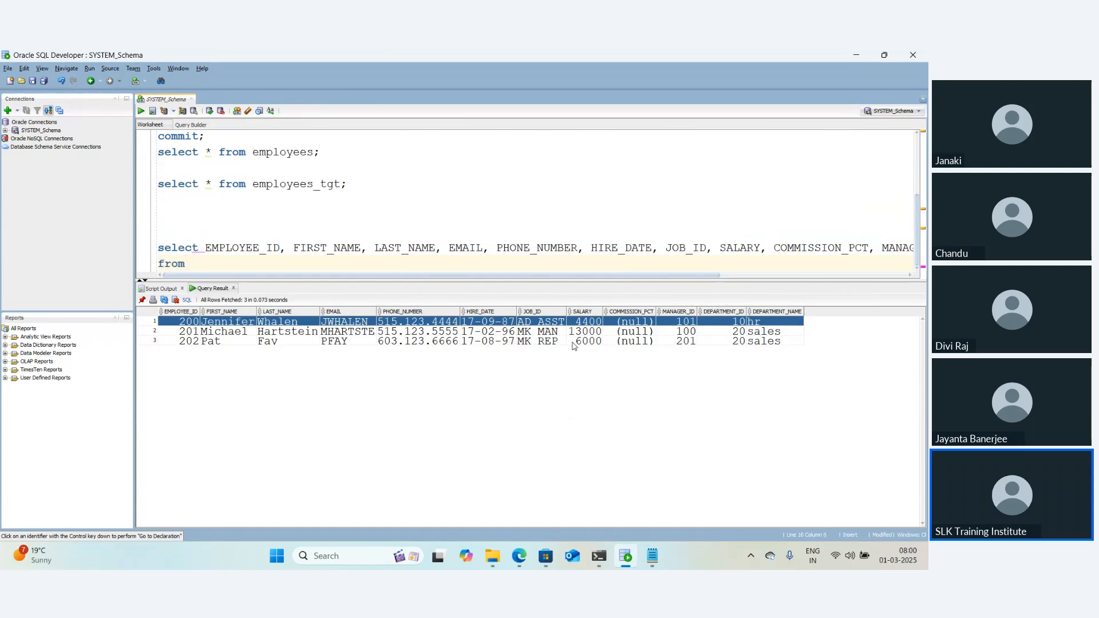
type("employees d in")
key("BackSpace")
key("BackSpace")
key("BackSpace")
key("BackSpace")
key("BackSpace")
type("e")
key("BackSpace")
key("BackSpace")
key("BackSpace")
type("s e inner join depar")
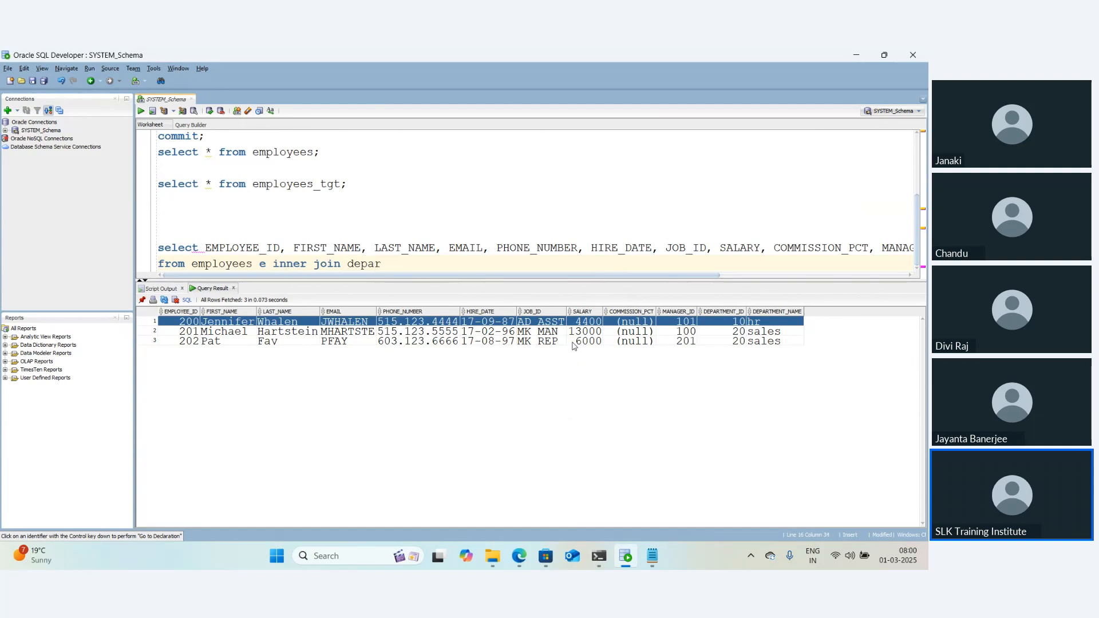
type("tment d on (e.department ")
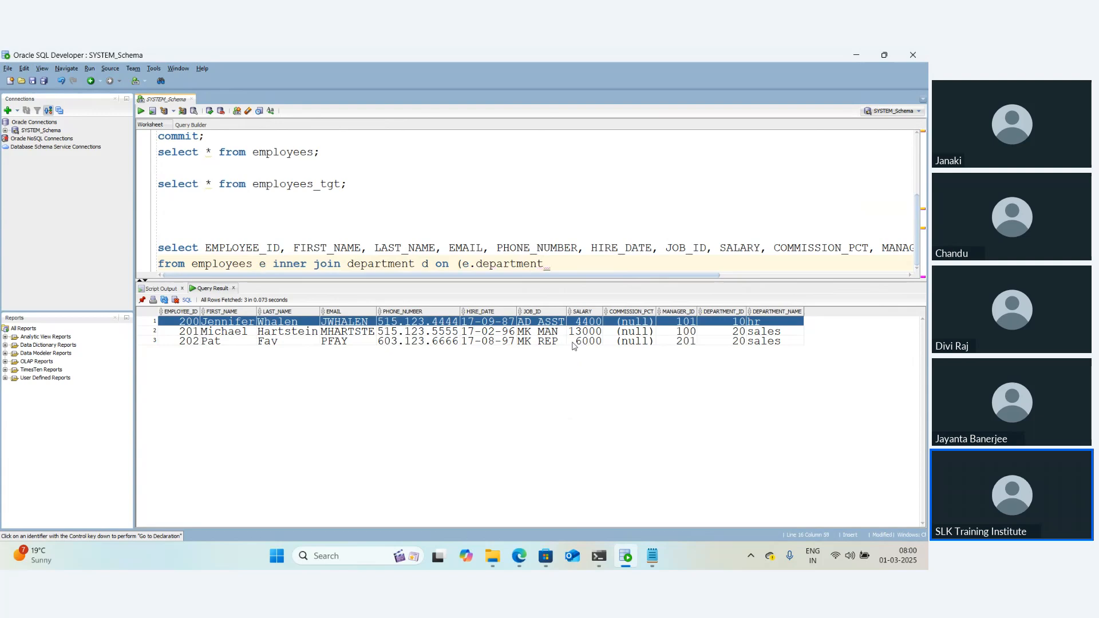
type("id=d.department_")
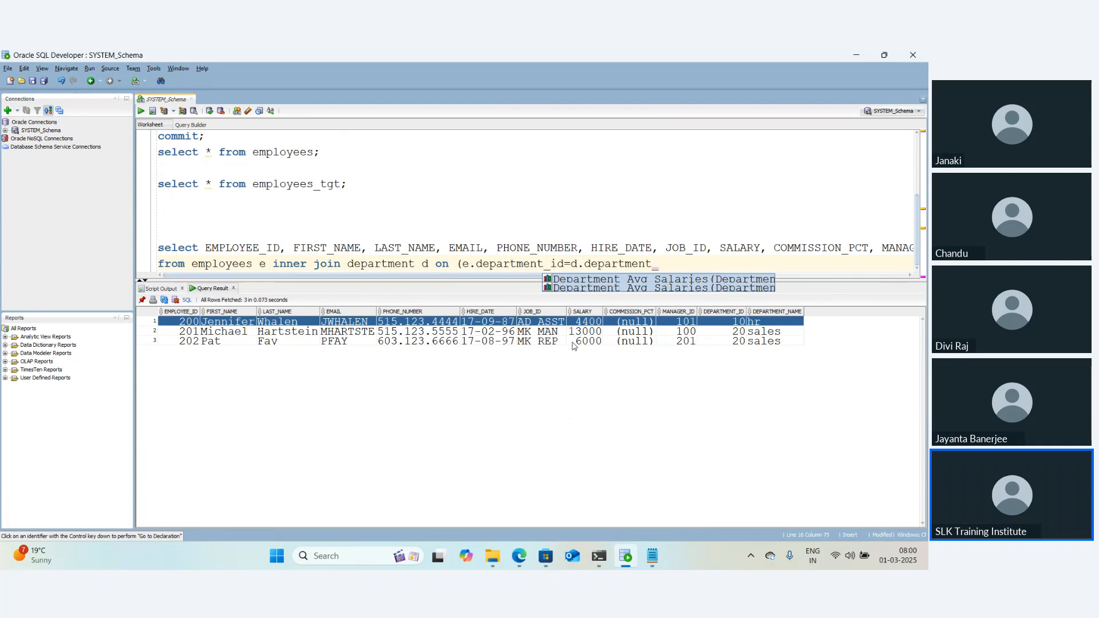
type("id)")
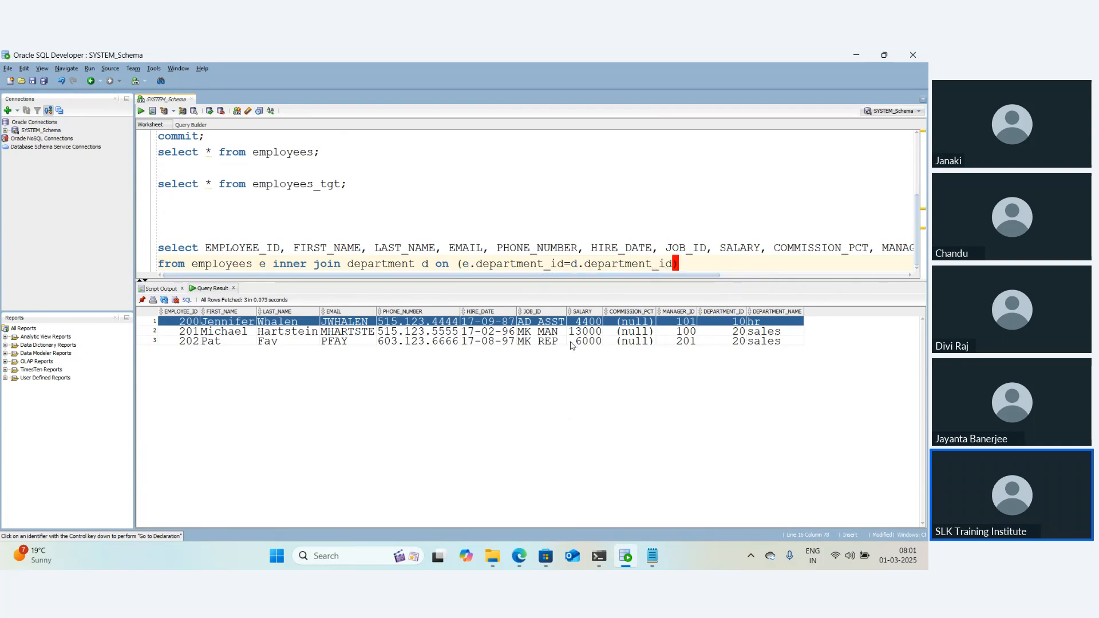
Break the column list before COMMISSION_PCT and prefix the columns EMPLOYEE_ID through HIRE_DATE with the alias e
left_click(774, 247)
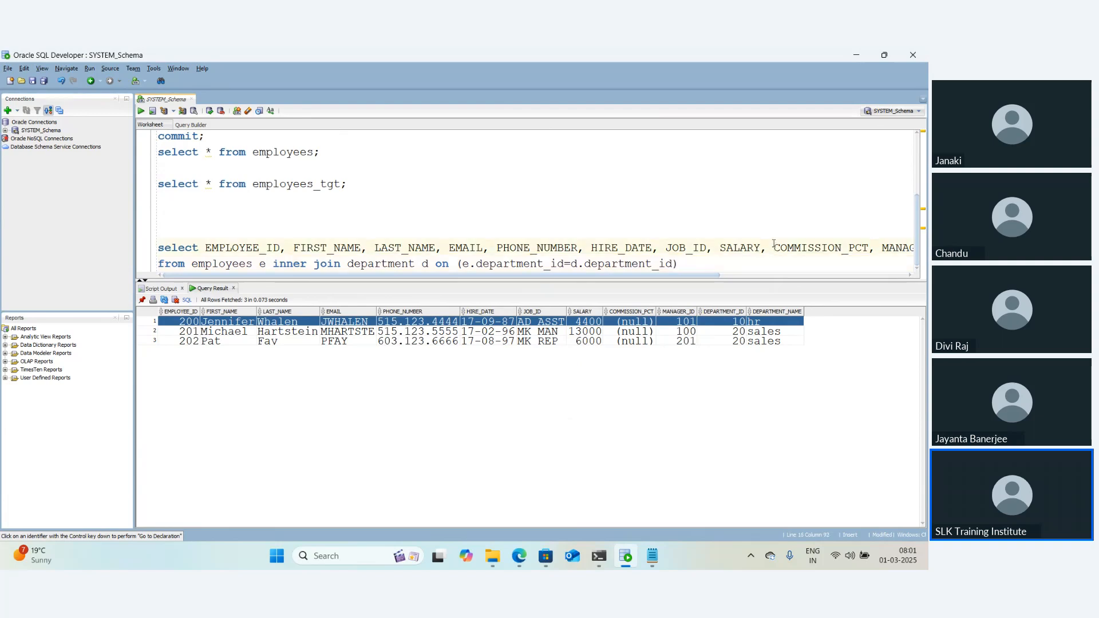
key("Return")
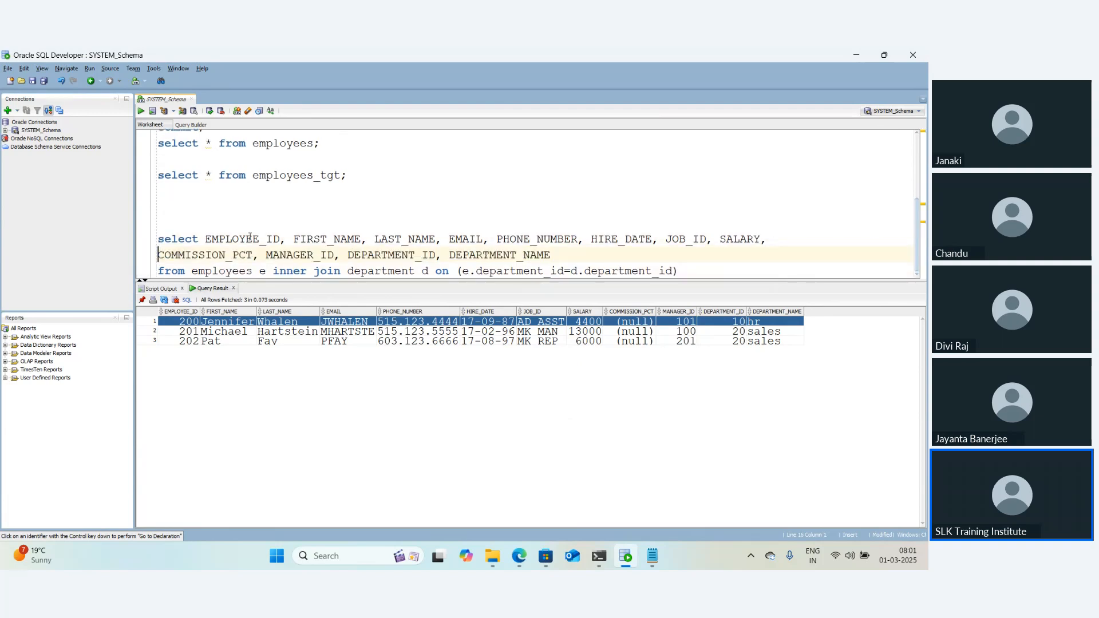
left_click(205, 239)
type("e.")
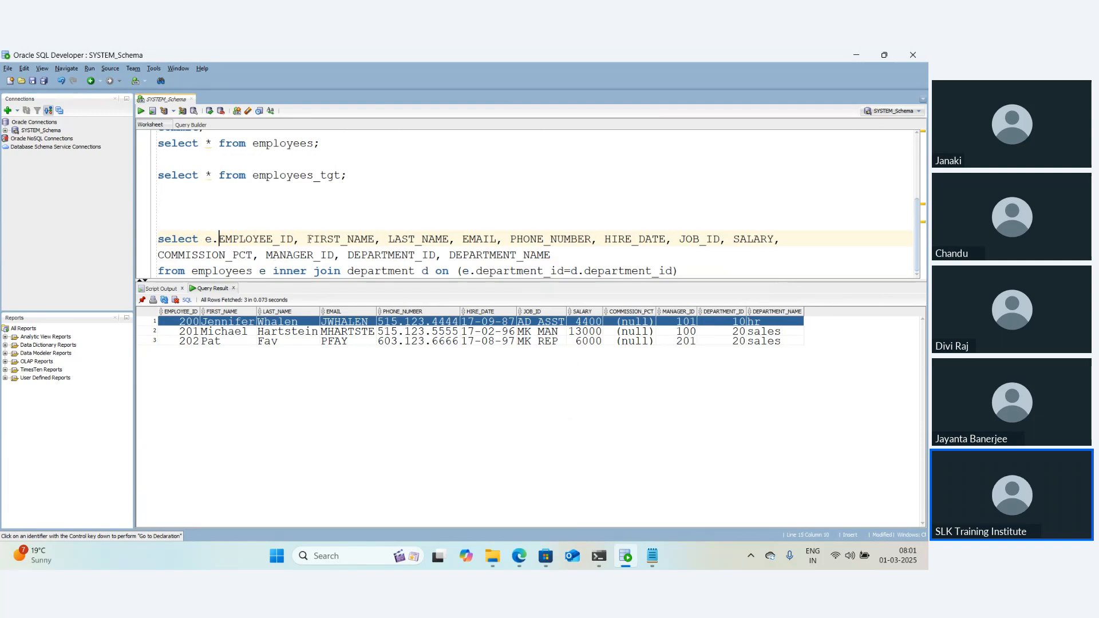
left_click(308, 239)
type("e.")
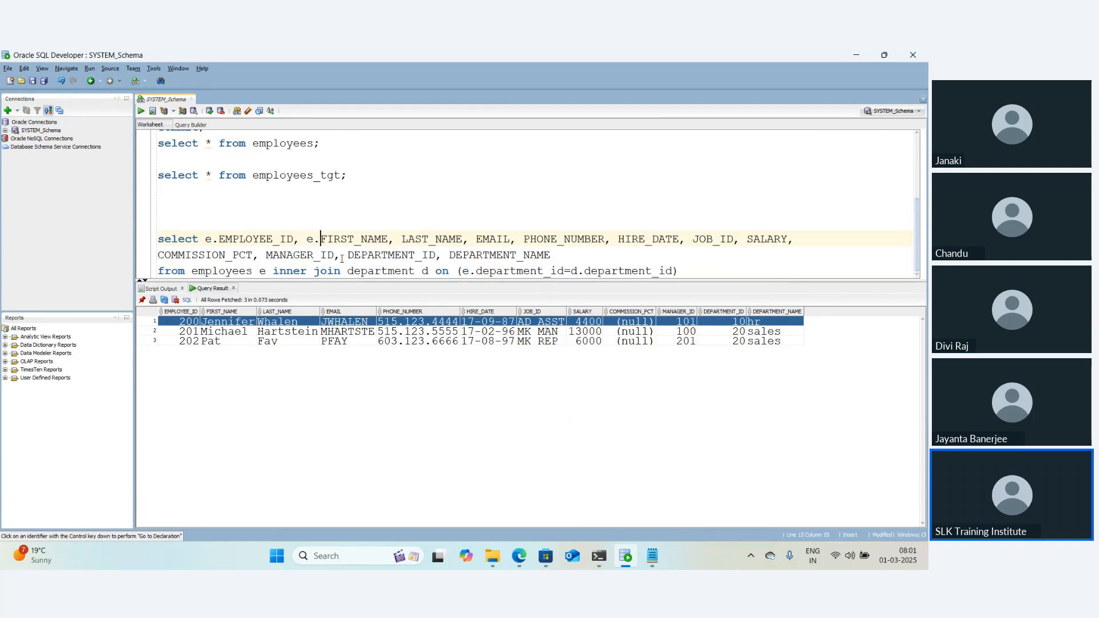
left_click(402, 238)
type("e.")
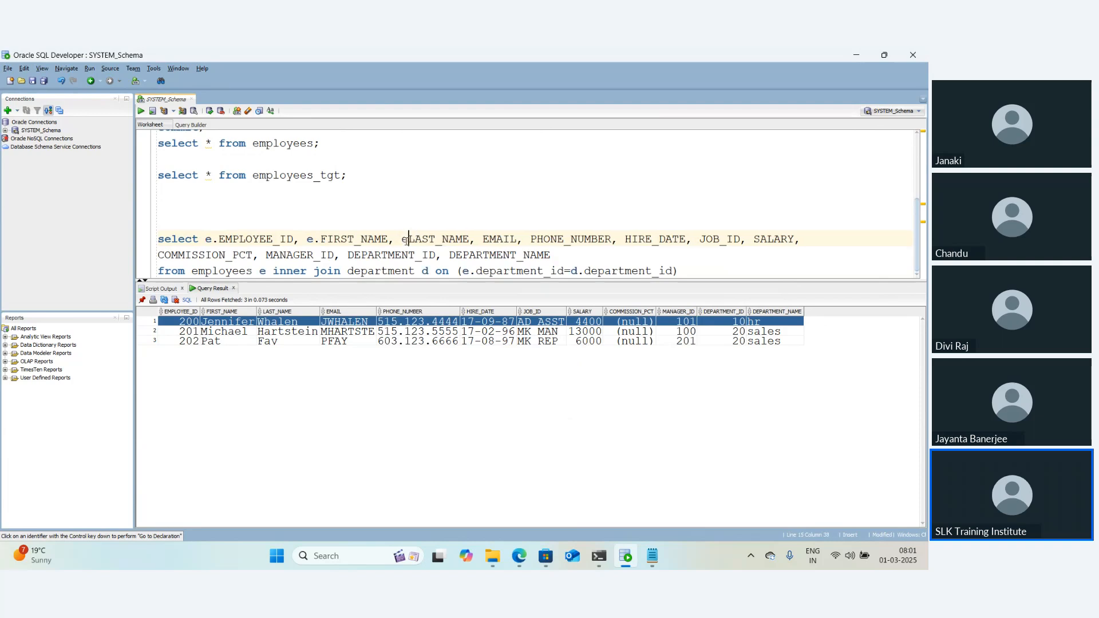
left_click(490, 239)
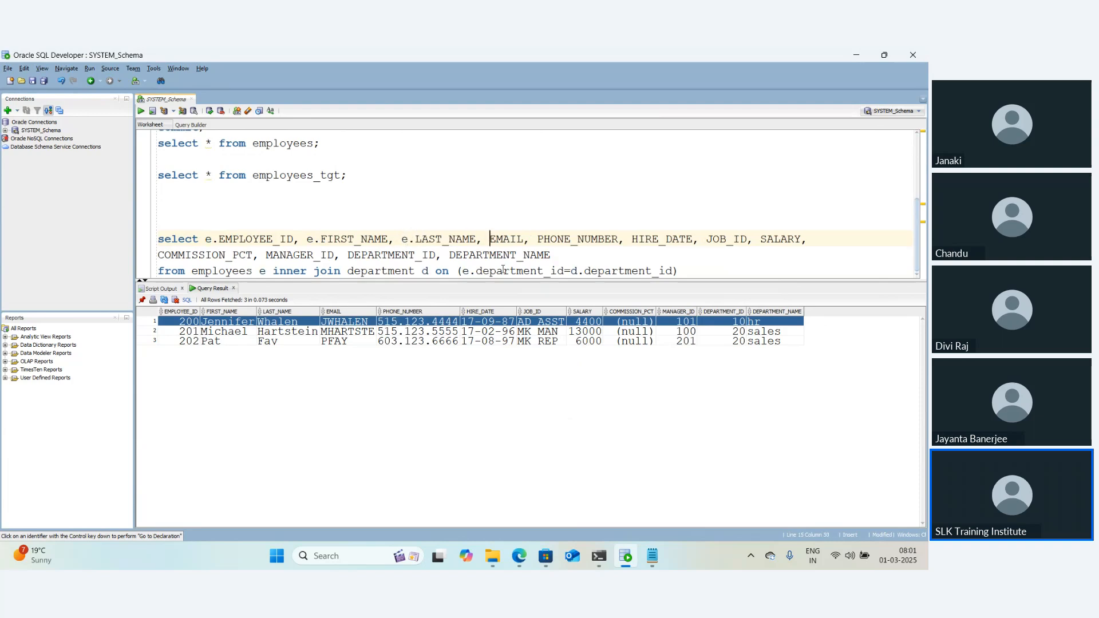
type("e.")
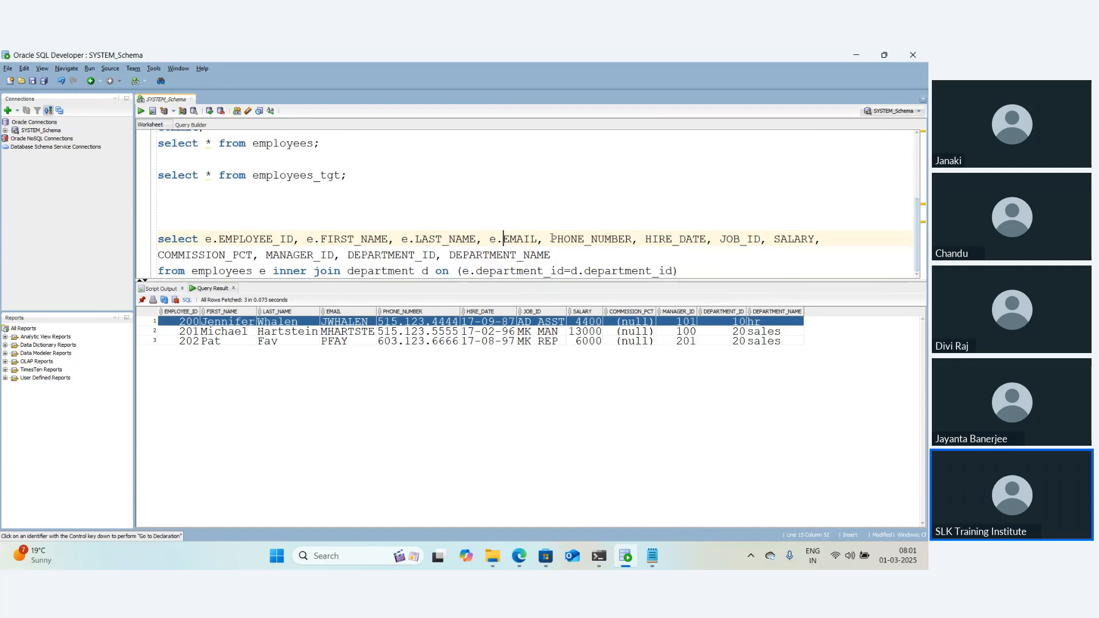
left_click(551, 239)
type("e.")
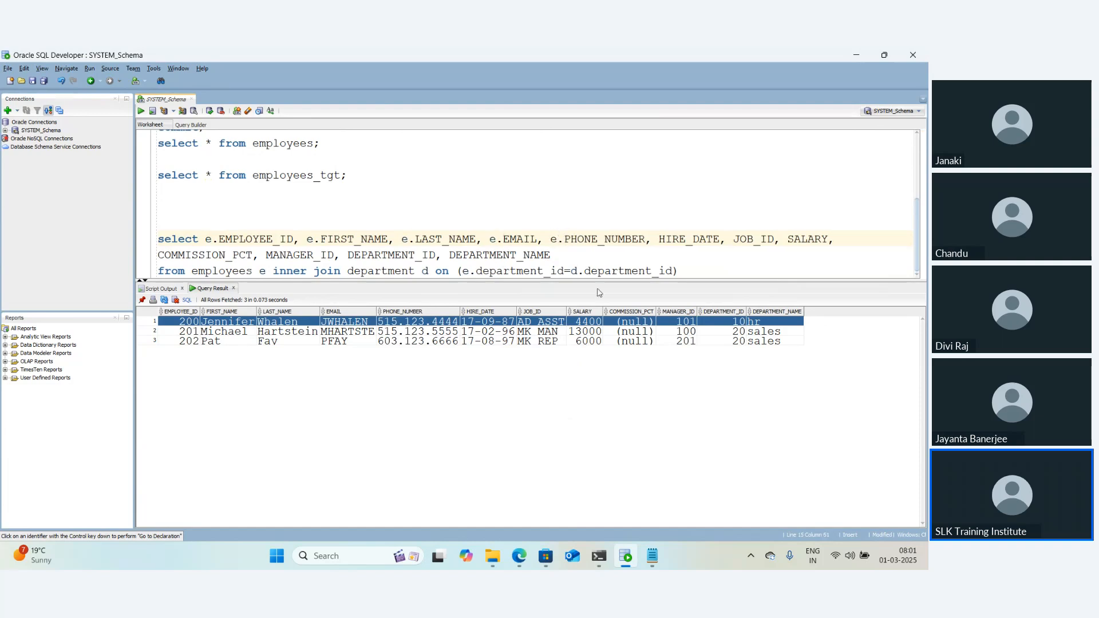
left_click(658, 239)
type("e.")
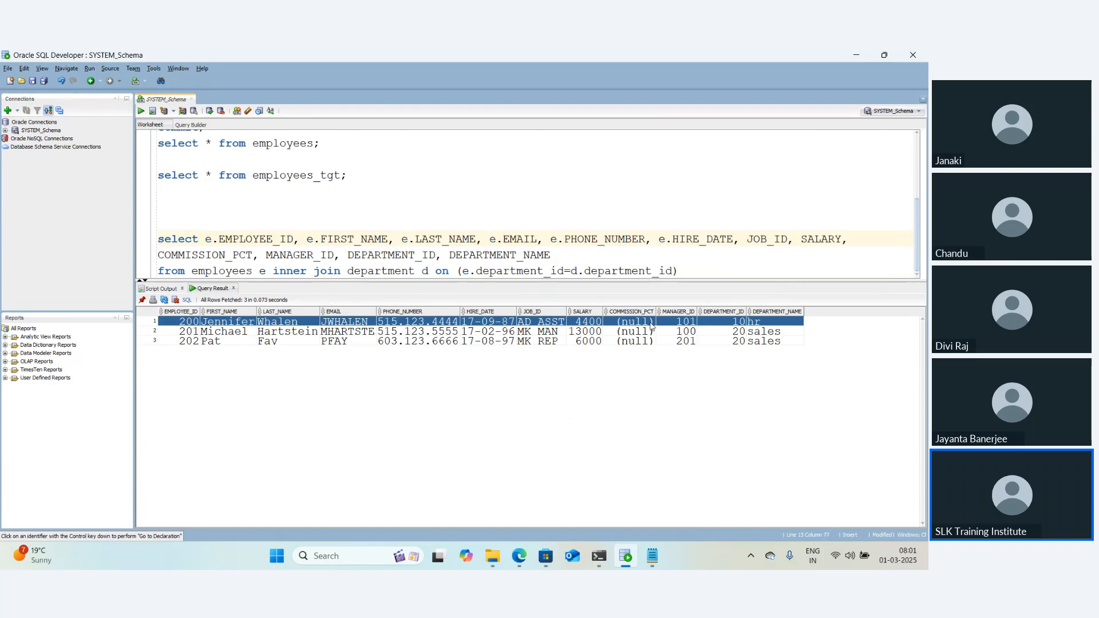
Prefix the columns JOB_ID through DEPARTMENT_ID with the alias e and DEPARTMENT_NAME with the alias d
left_click(748, 239)
type("e.")
left_click(815, 240)
type("e.")
left_click(158, 254)
type("e.")
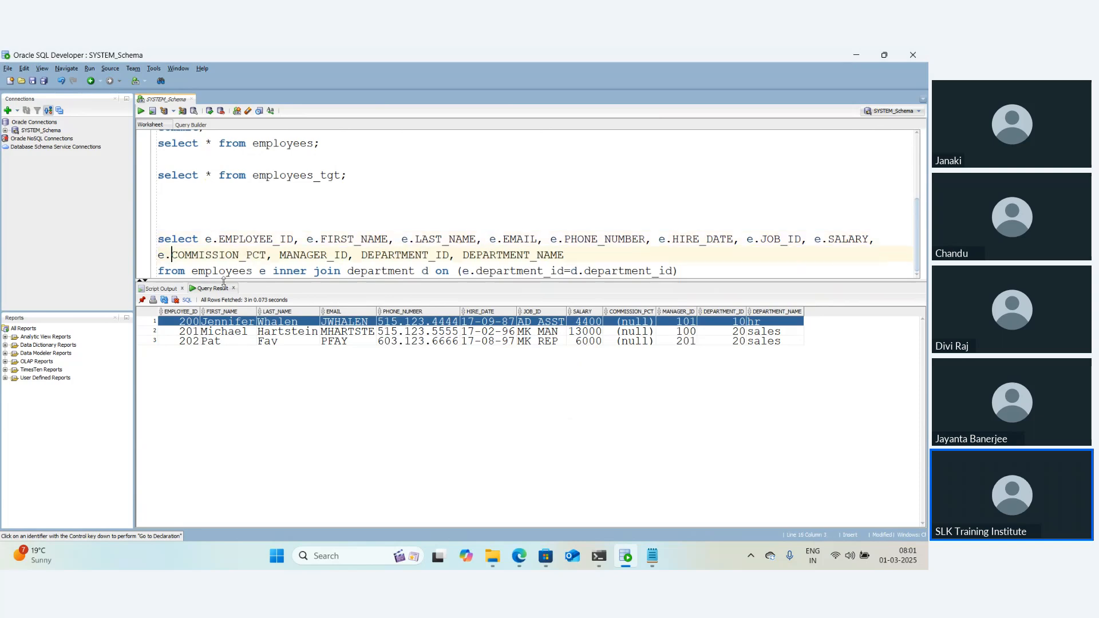
left_click(279, 255)
type("e.")
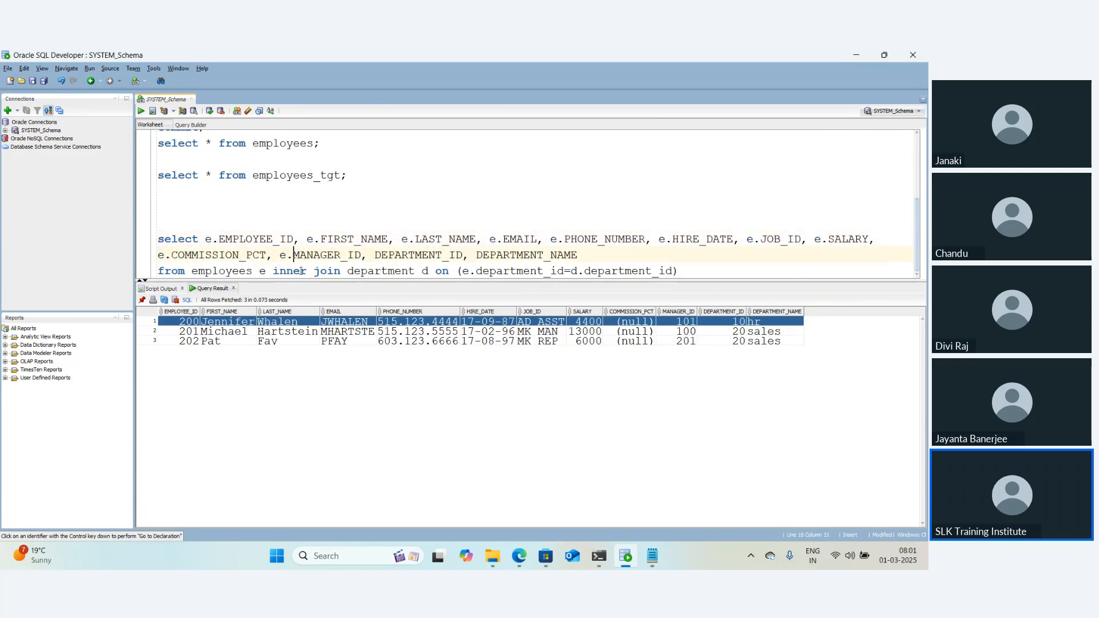
left_click(375, 255)
type("e.")
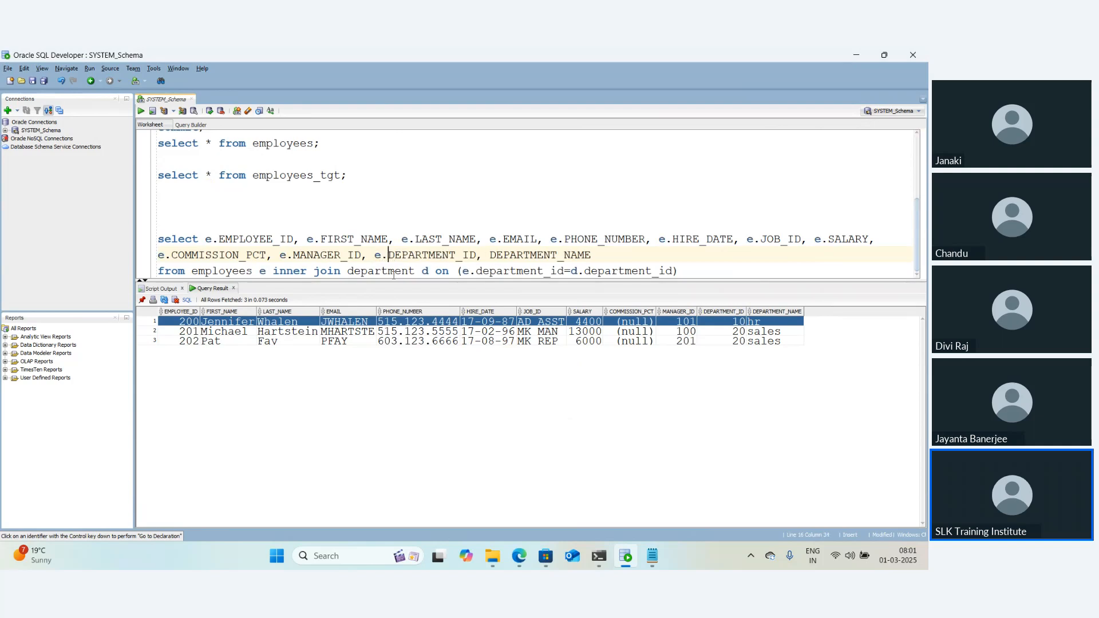
left_click(489, 255)
type("d.")
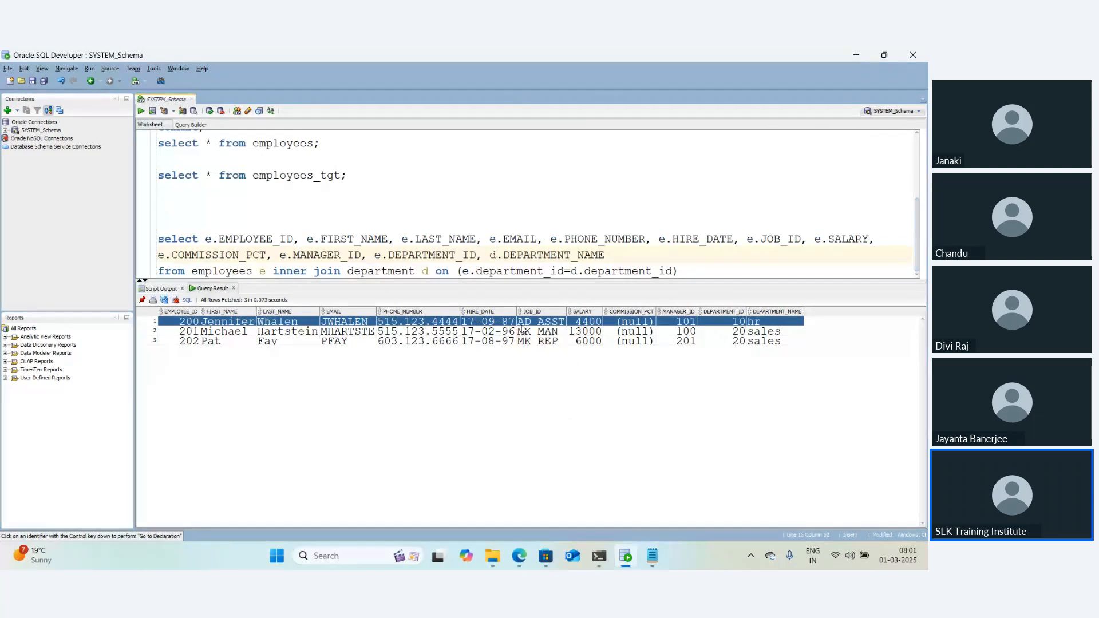
Select the whole inner join query on employees and department and run only that statement
key("Escape")
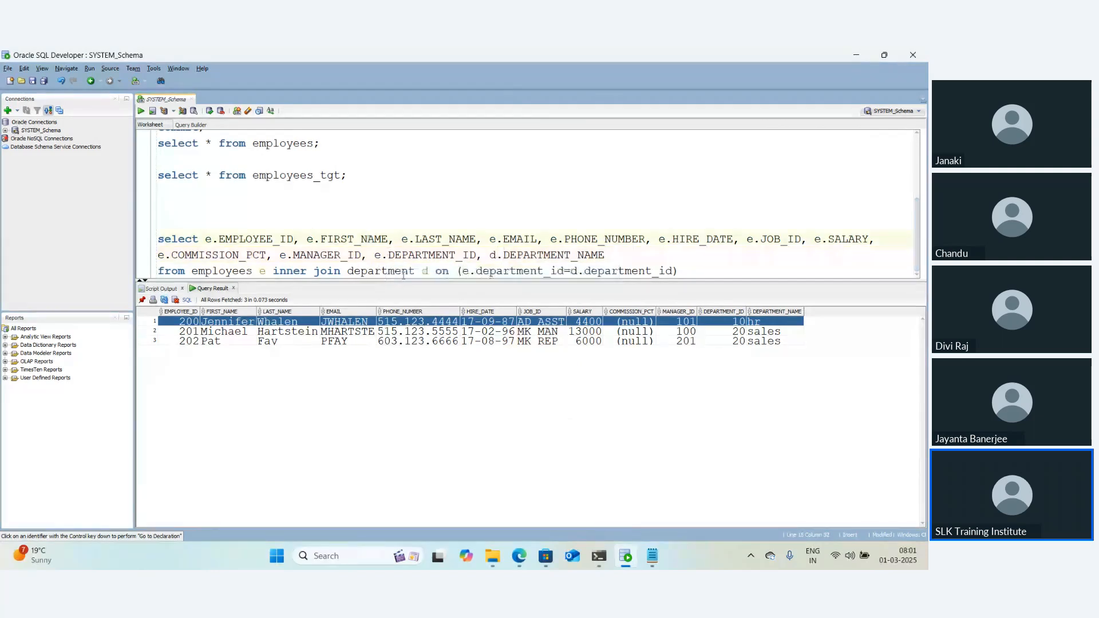
double_click(540, 255)
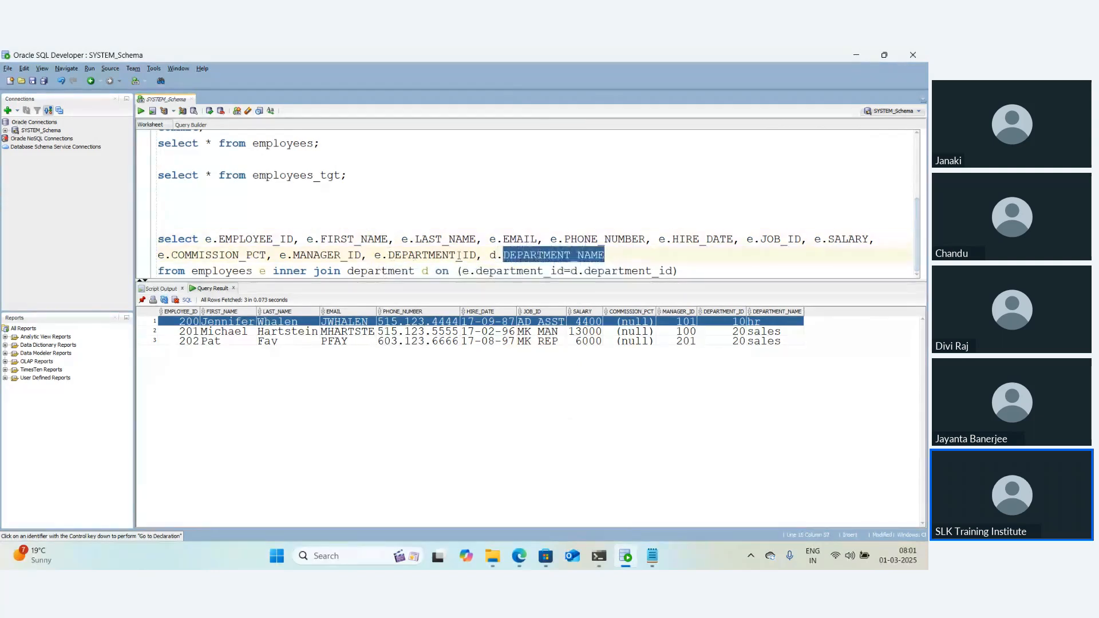
left_click_drag(473, 255, 205, 238)
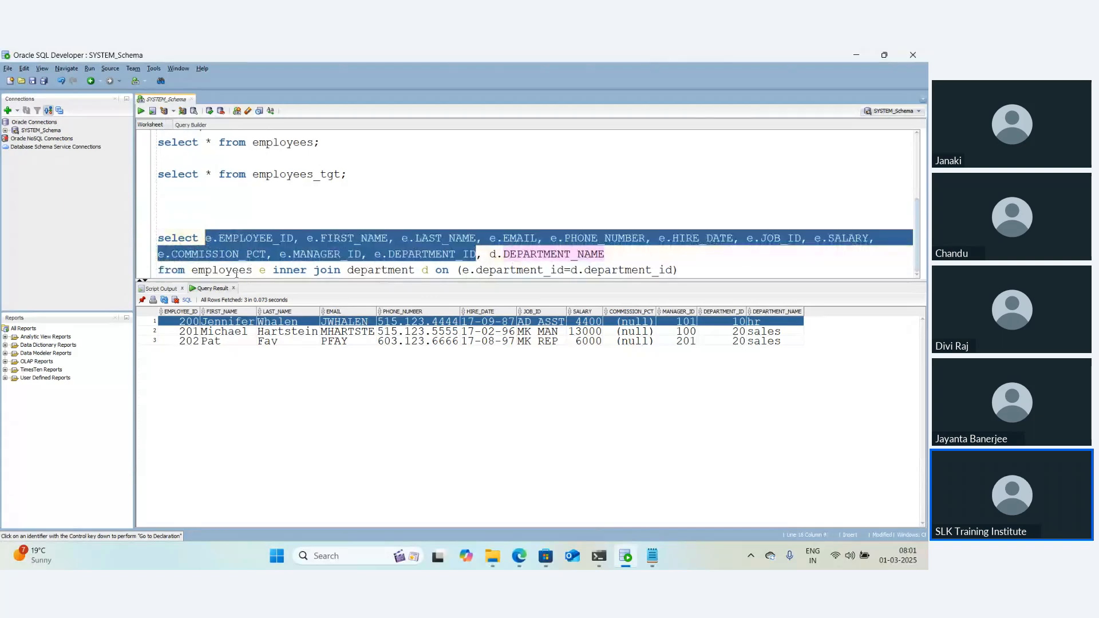
left_click(216, 241)
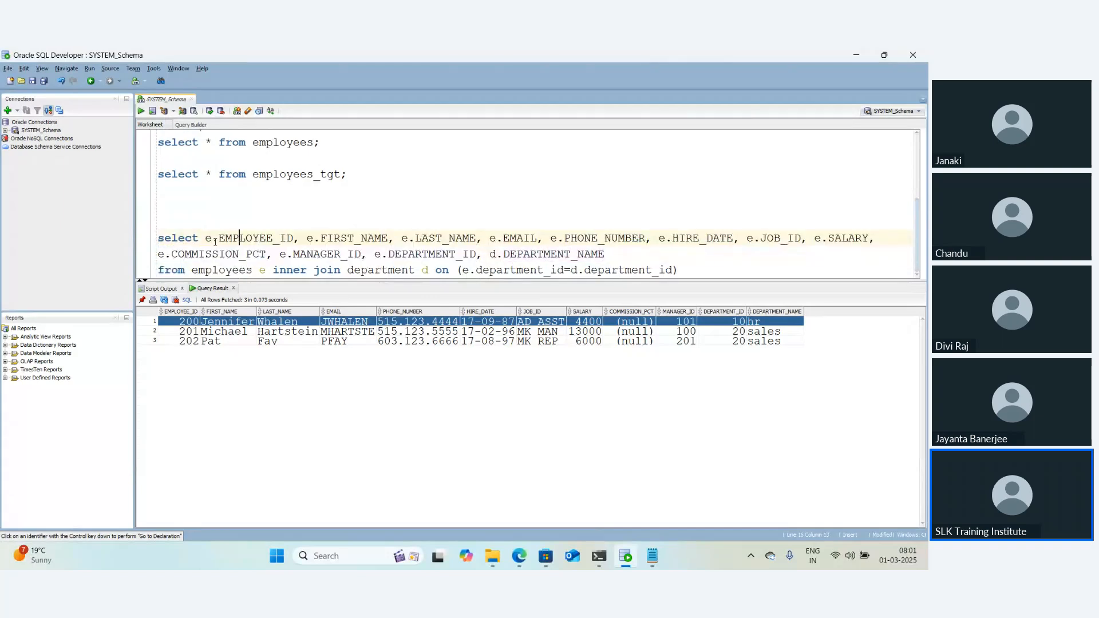
left_click_drag(338, 224, 161, 236)
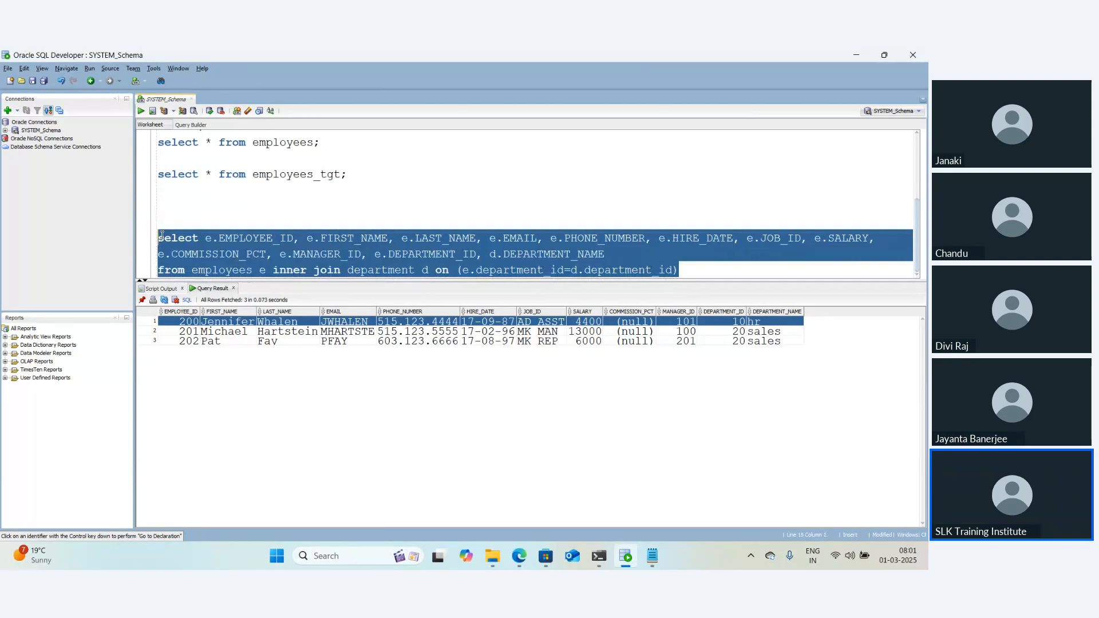
key("ctrl+Return")
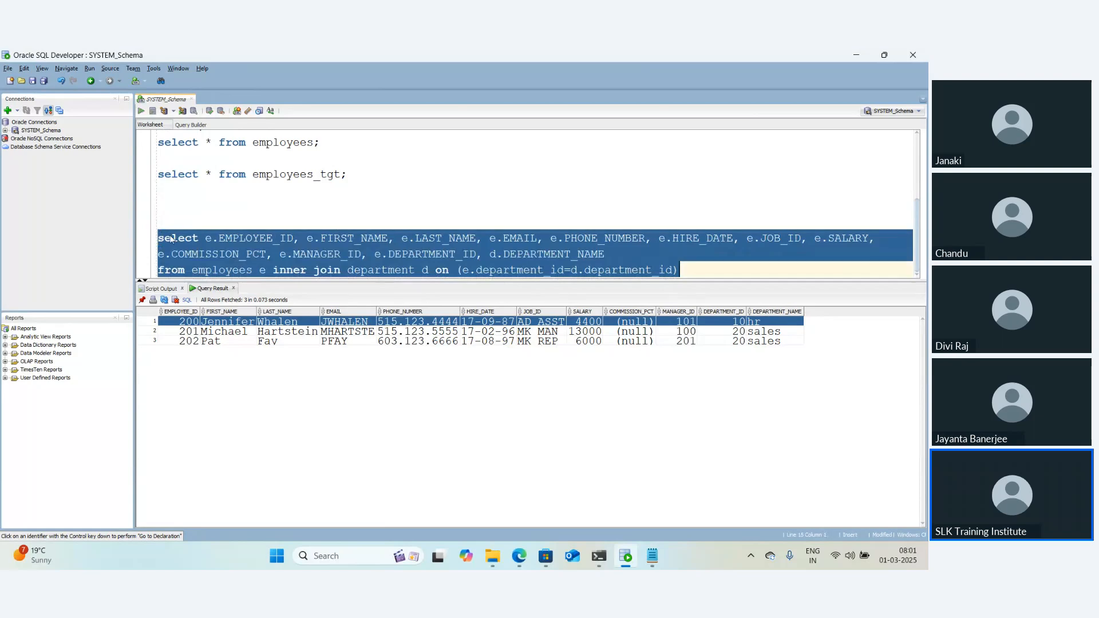
key("ctrl+Return")
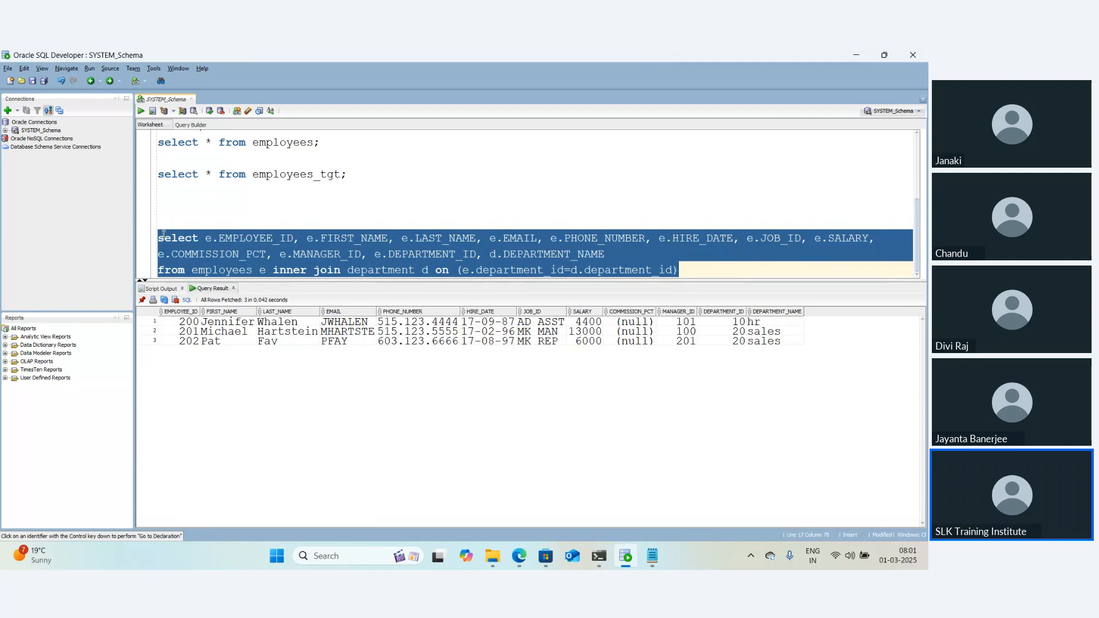
Switch to Informatica Cloud, paste the employees and department inner join query into the Source's custom query, and validate it
left_click(519, 556)
left_click(431, 500)
left_click(433, 294)
key("ctrl+v")
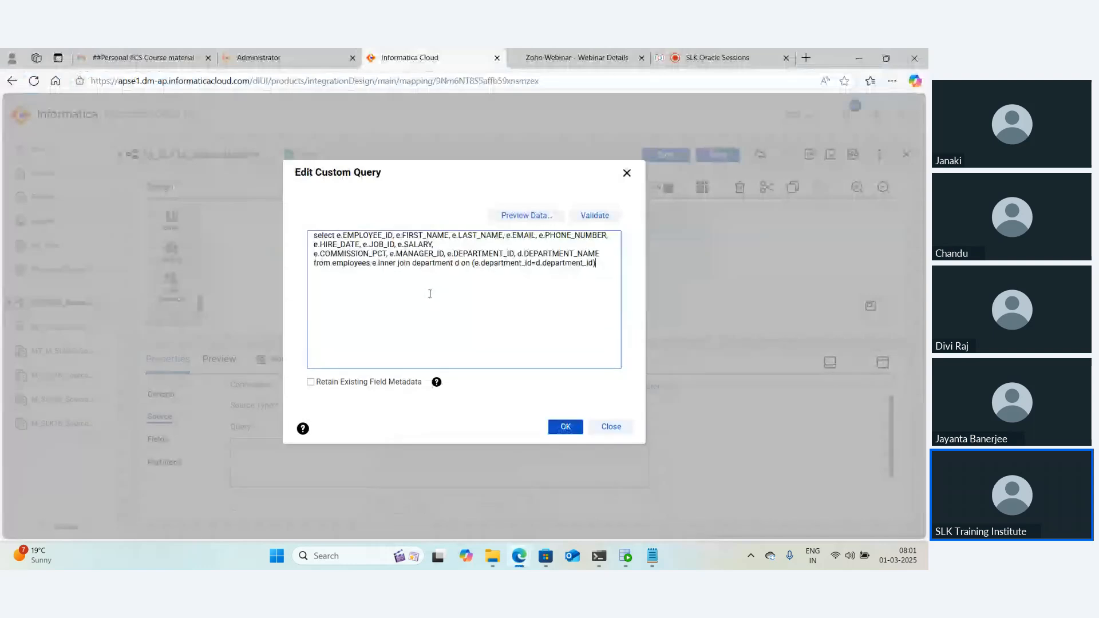
left_click(578, 216)
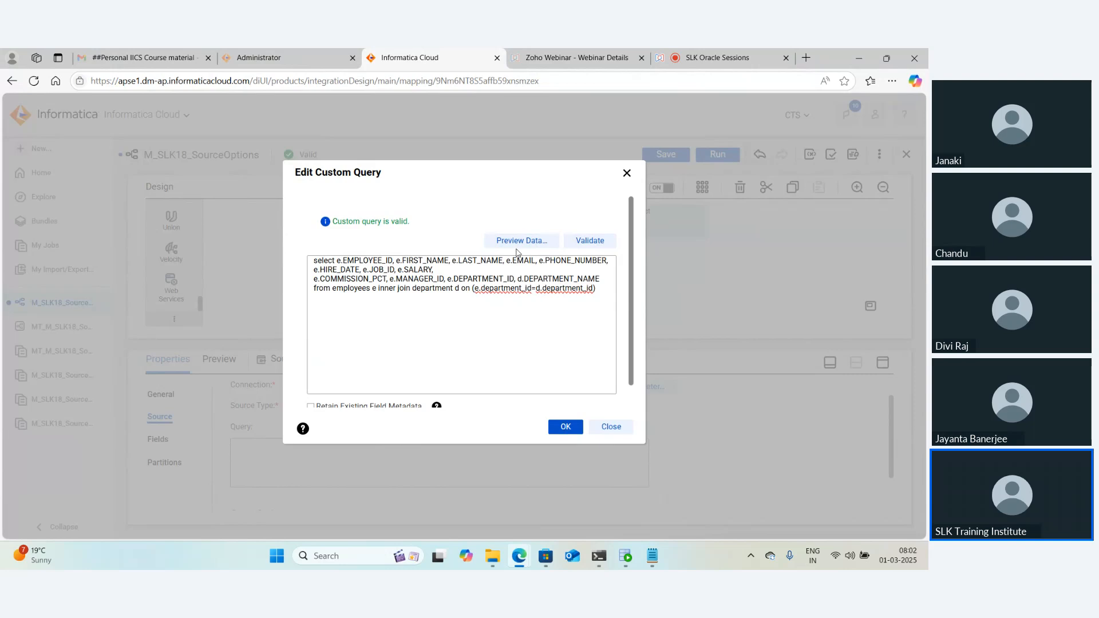
Preview the custom query's data, accept the query for the Source, and save the mapping
left_click(526, 216)
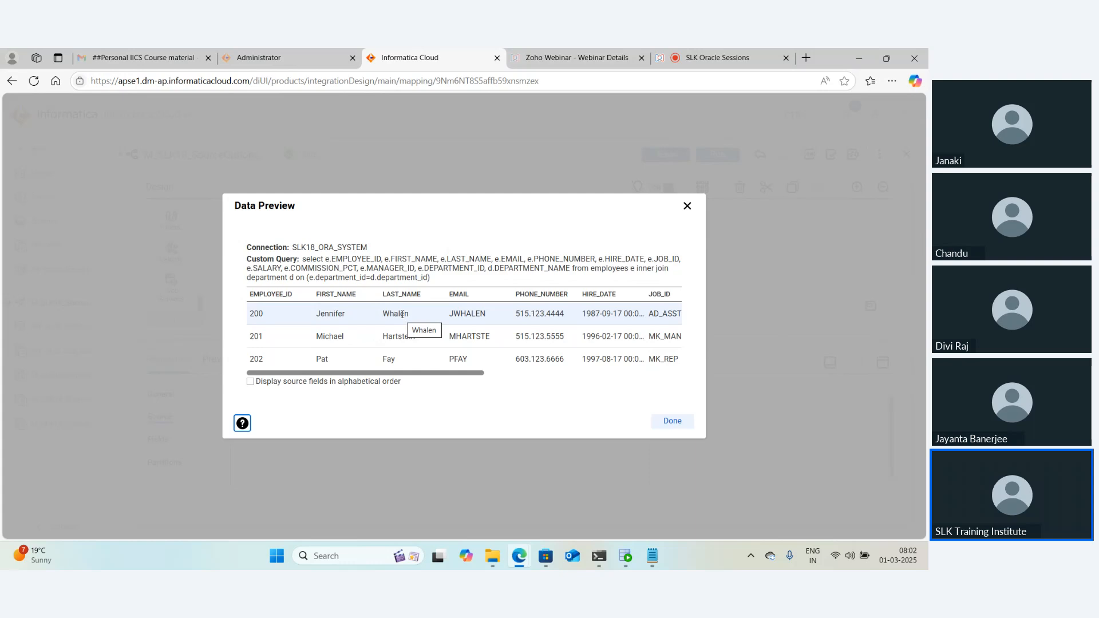
left_click(655, 424)
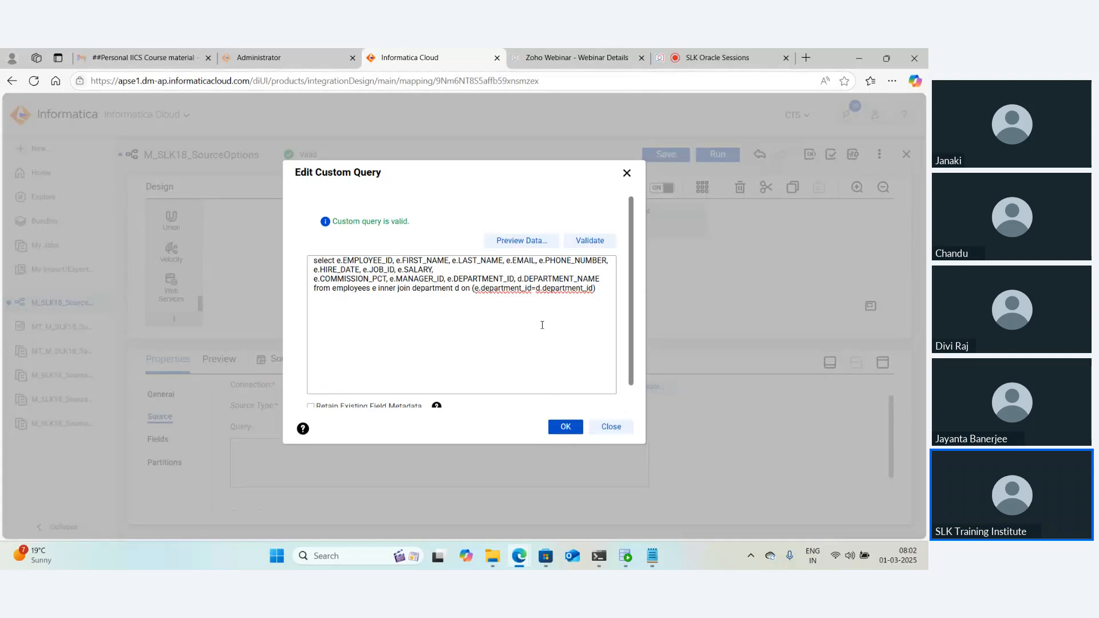
left_click(567, 426)
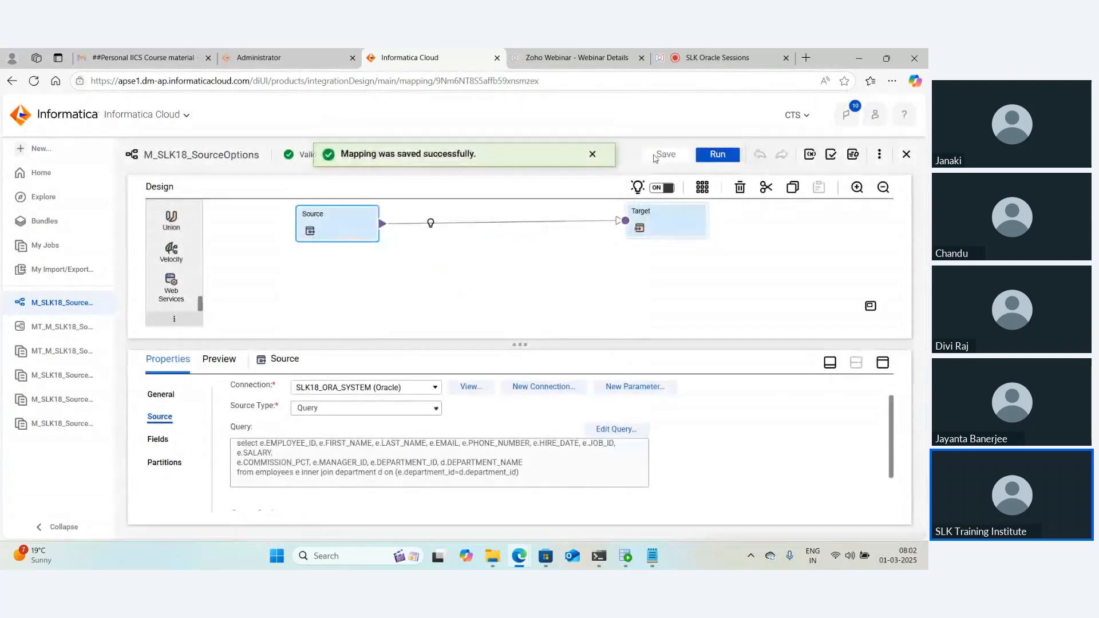
Run the mapping M_SLK18_SourceOptions on the SLK runtime environment and refresh its status in My Jobs
left_click(716, 155)
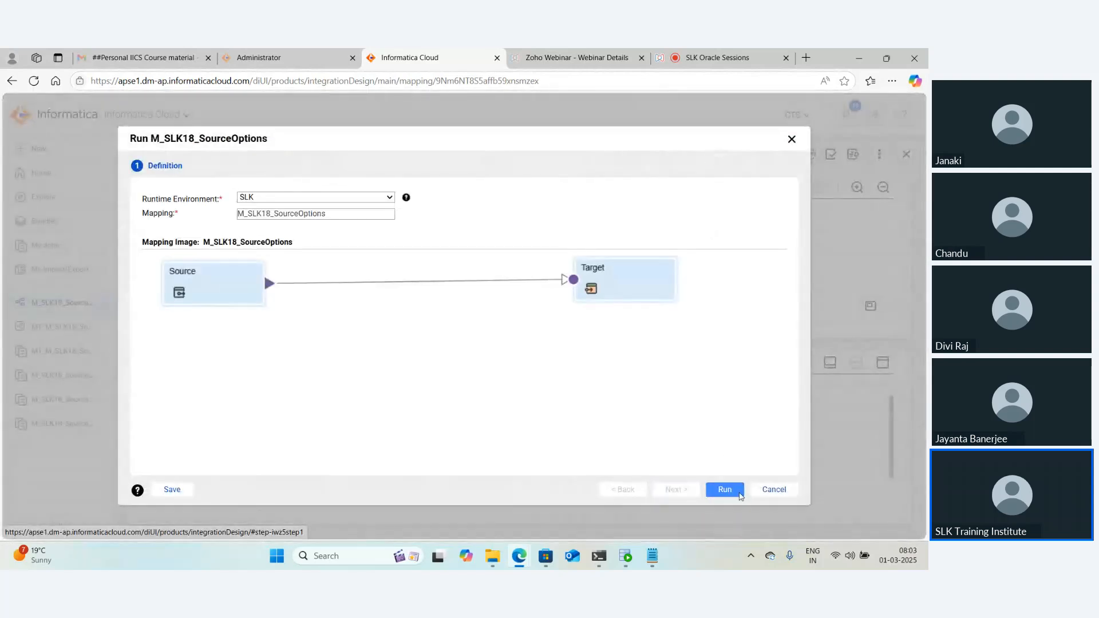
left_click(722, 490)
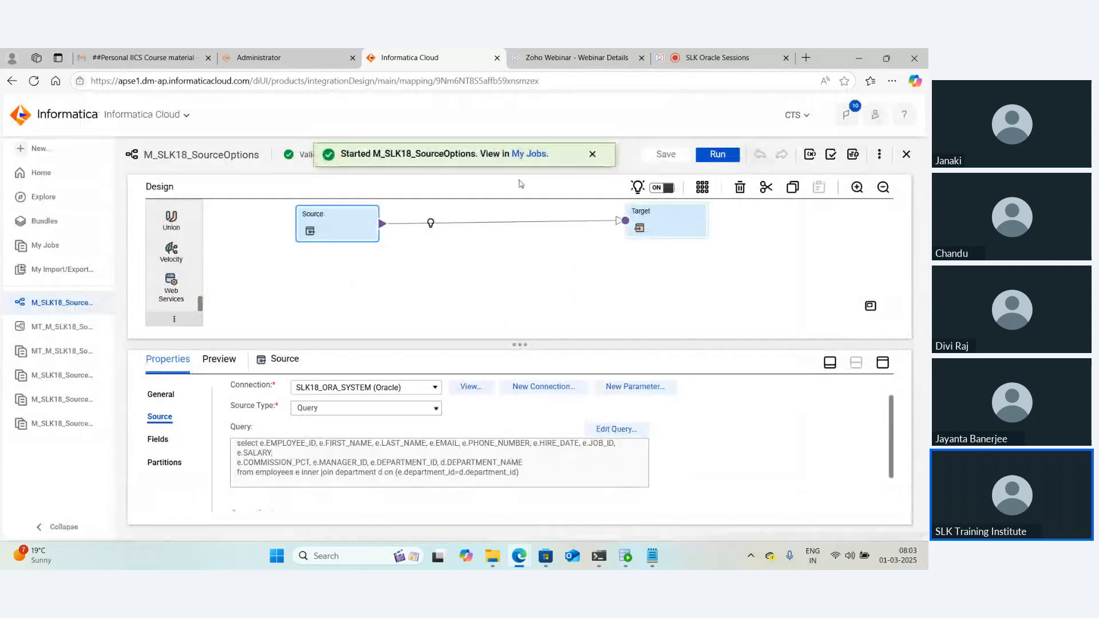
left_click(529, 154)
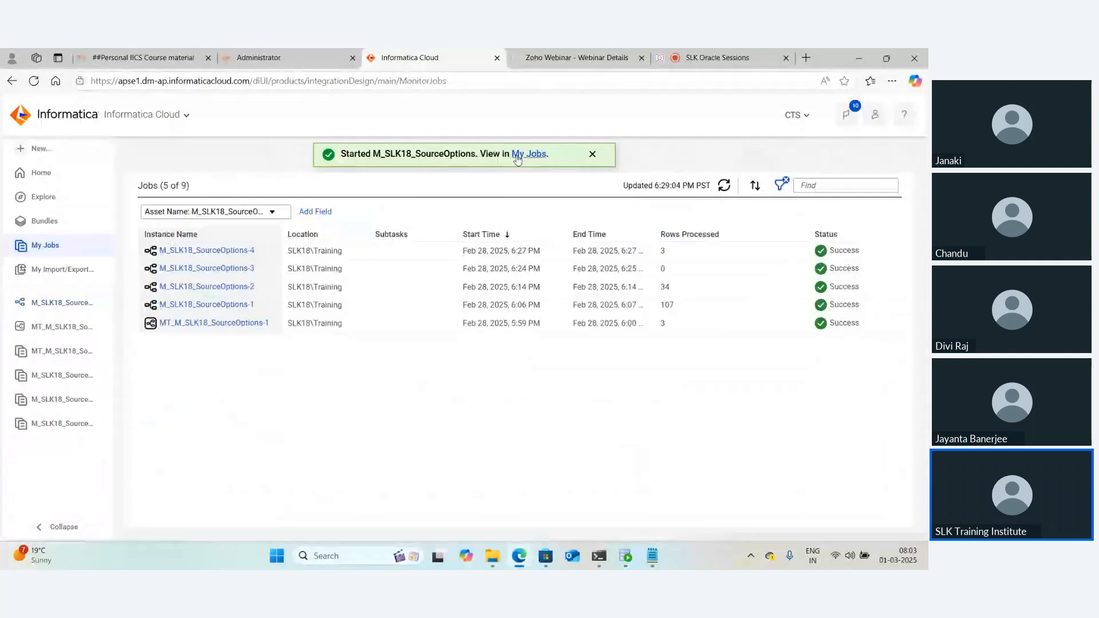
left_click(724, 186)
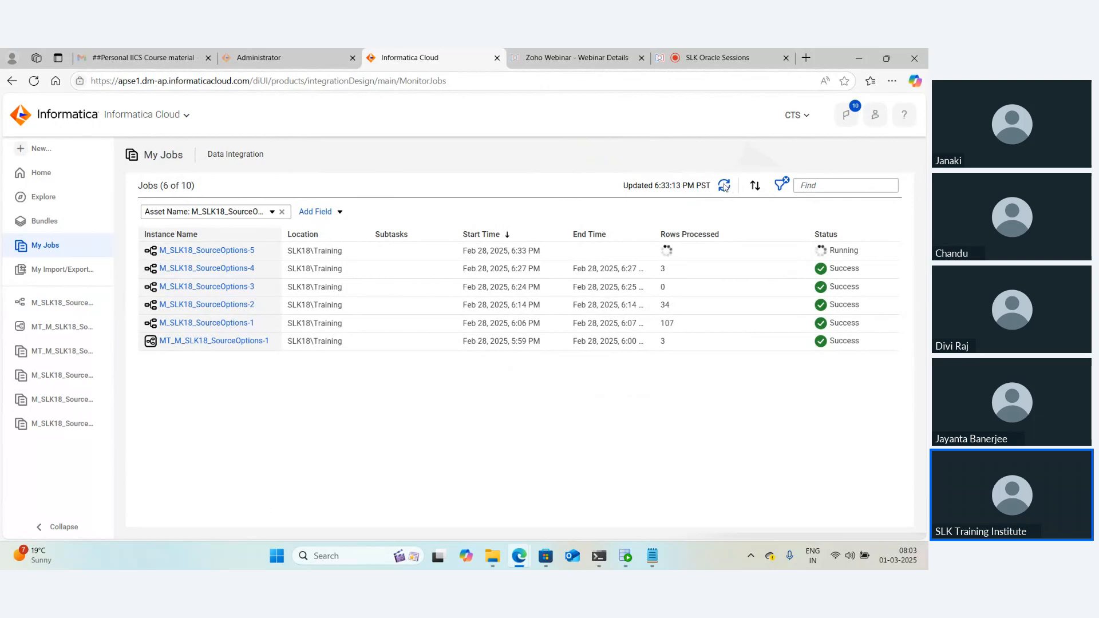
left_click(724, 186)
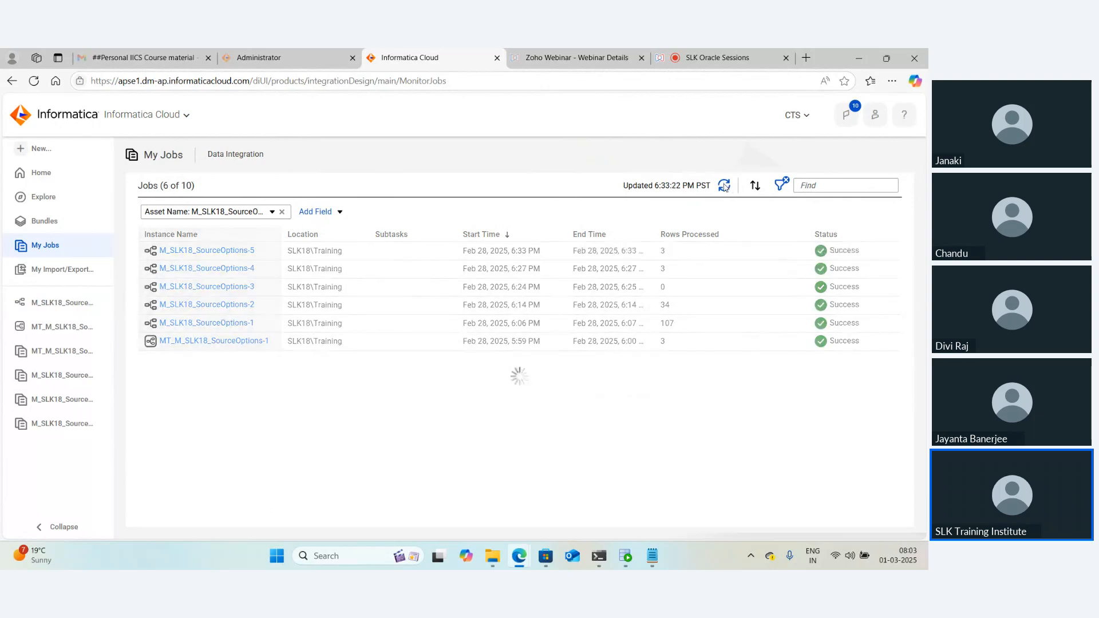
Open the job M_SLK18_SourceOptions-5, then download and open its session log M_SLK18_SourceOptions_5.log
left_click(212, 256)
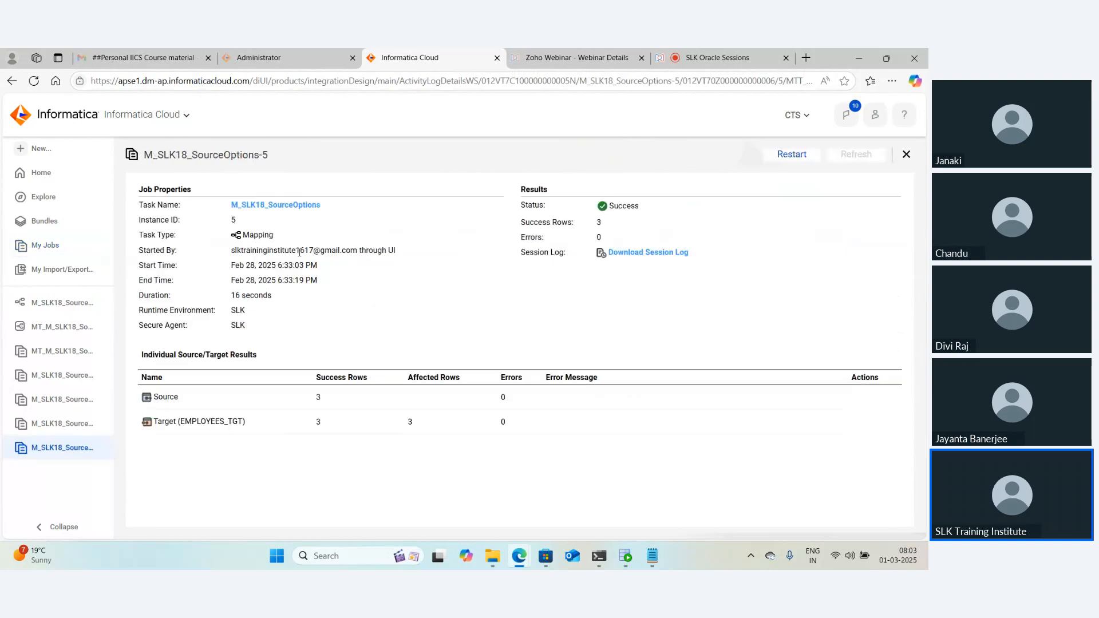
left_click(626, 253)
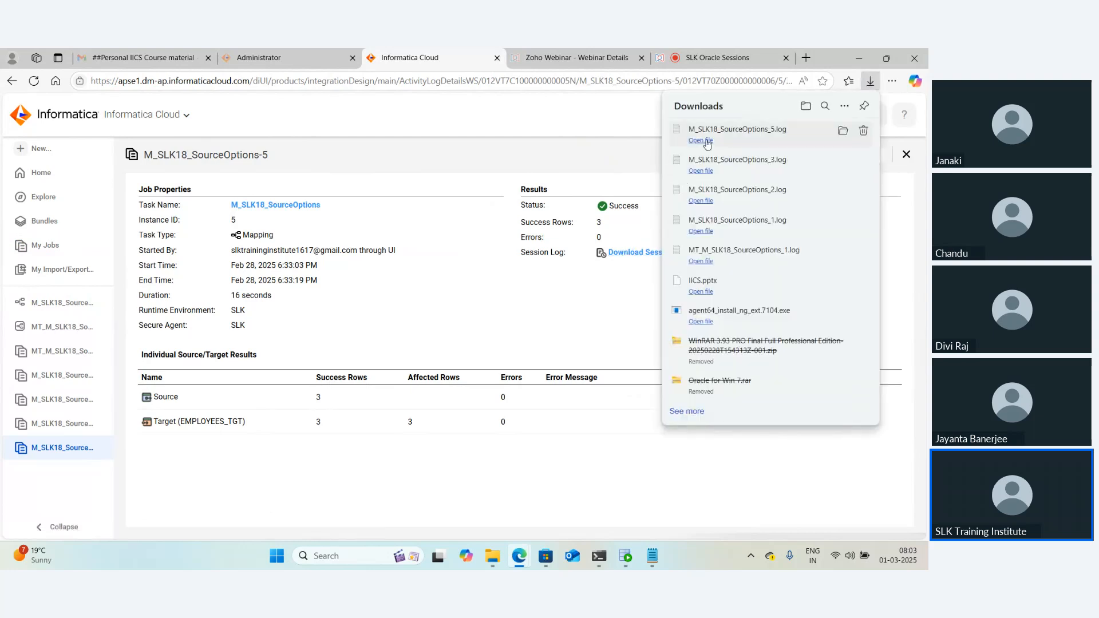
left_click(704, 141)
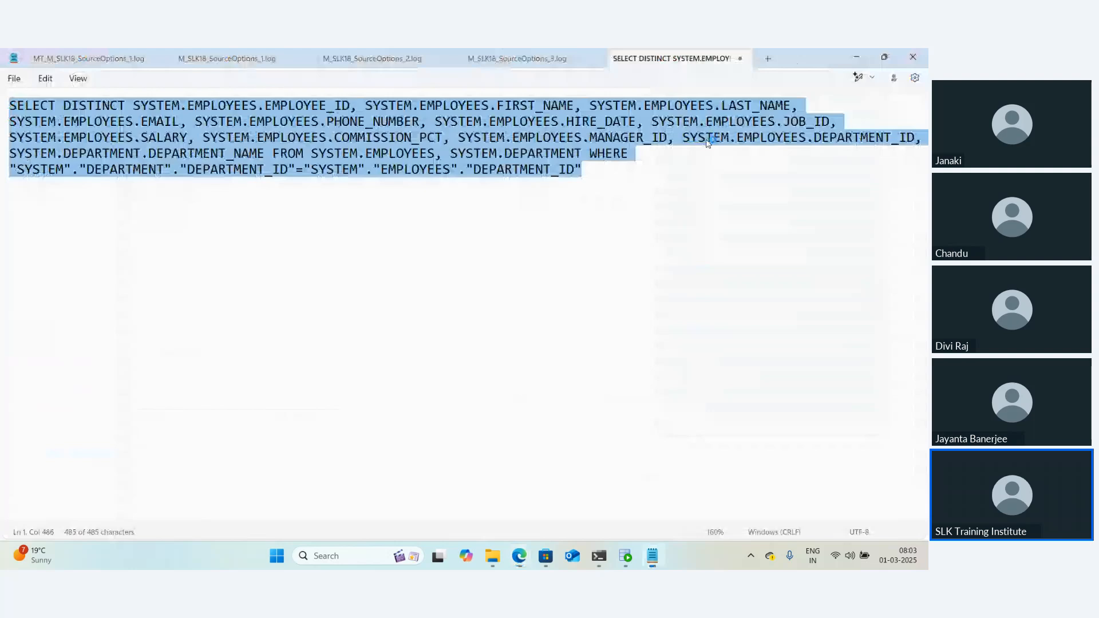
Find the user specified SQL query of the Source in the session log and copy the full select statement
scroll(487, 333, "down", 20)
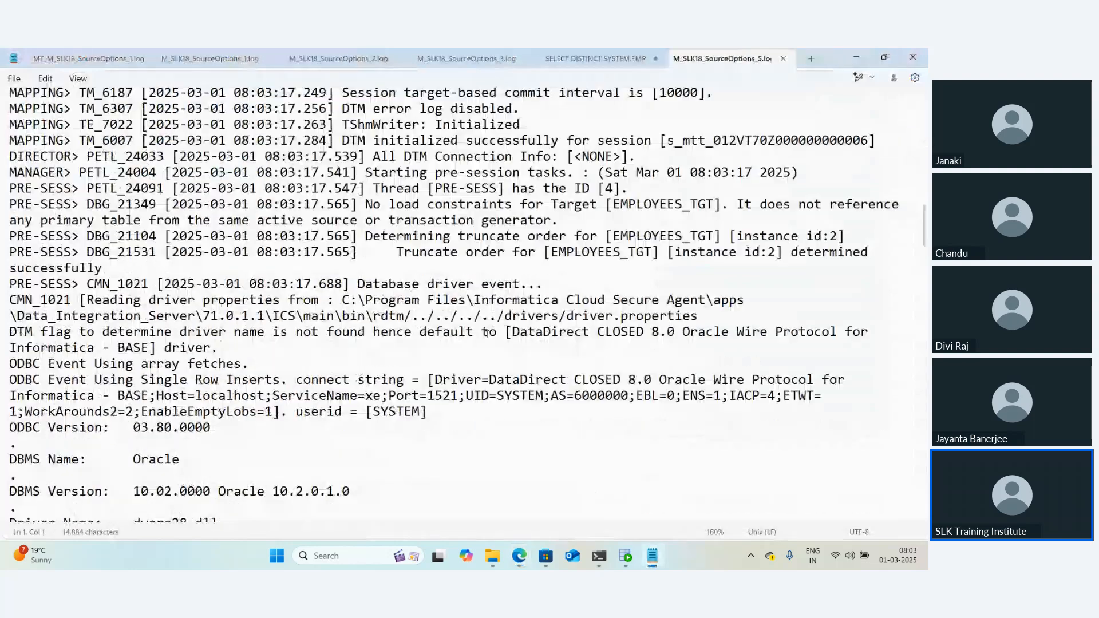
scroll(486, 333, "down", 10)
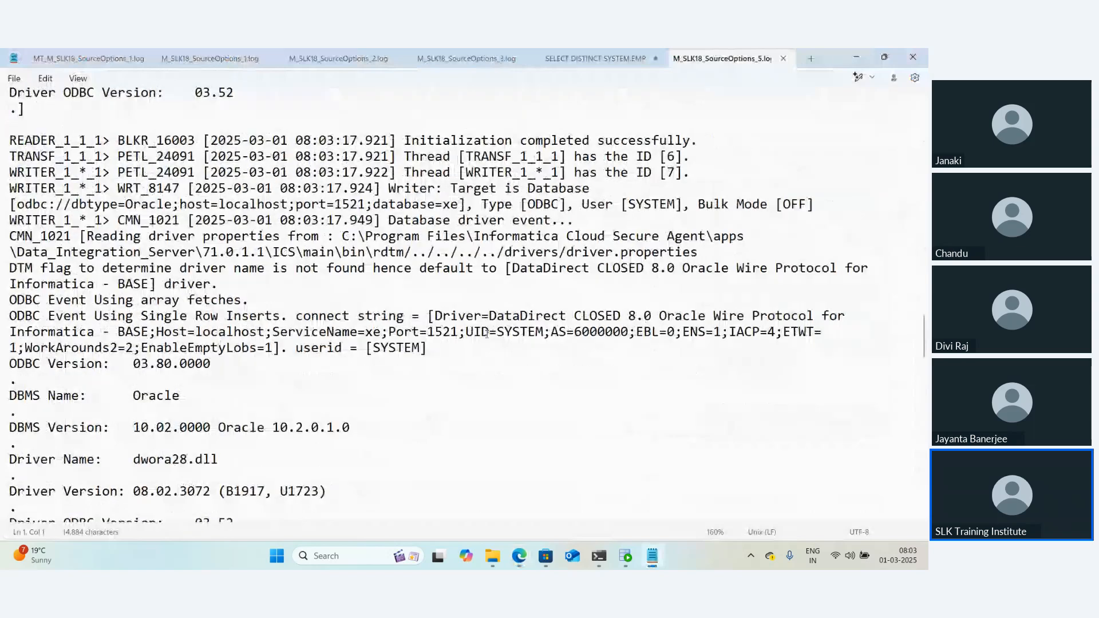
scroll(486, 333, "down", 15)
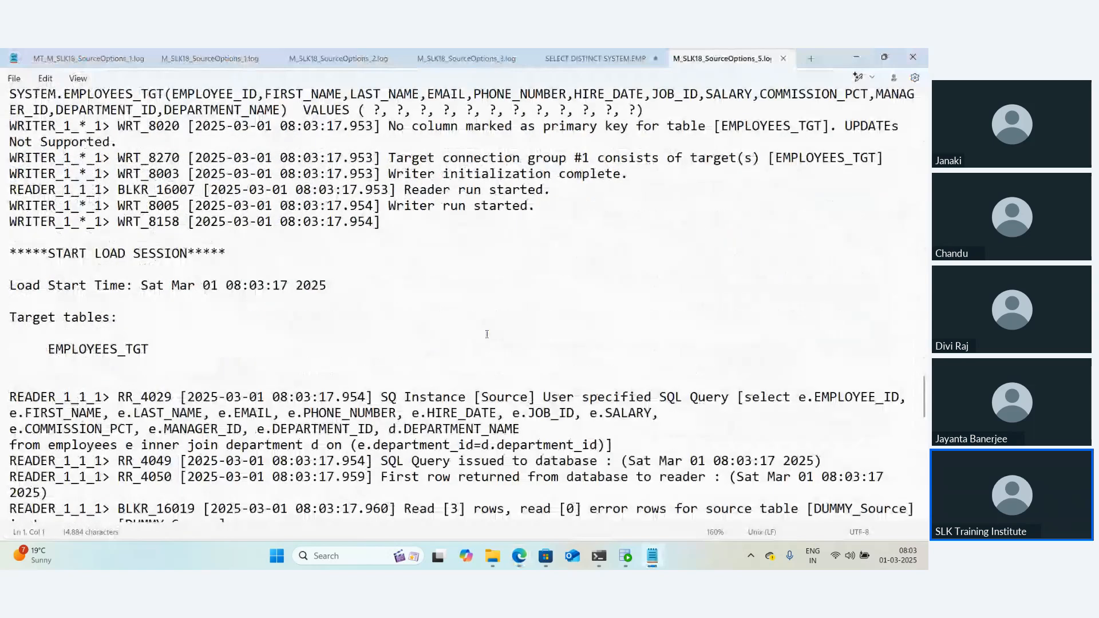
scroll(486, 334, "down", 1)
left_click_drag(605, 412, 746, 365)
key("ctrl+c")
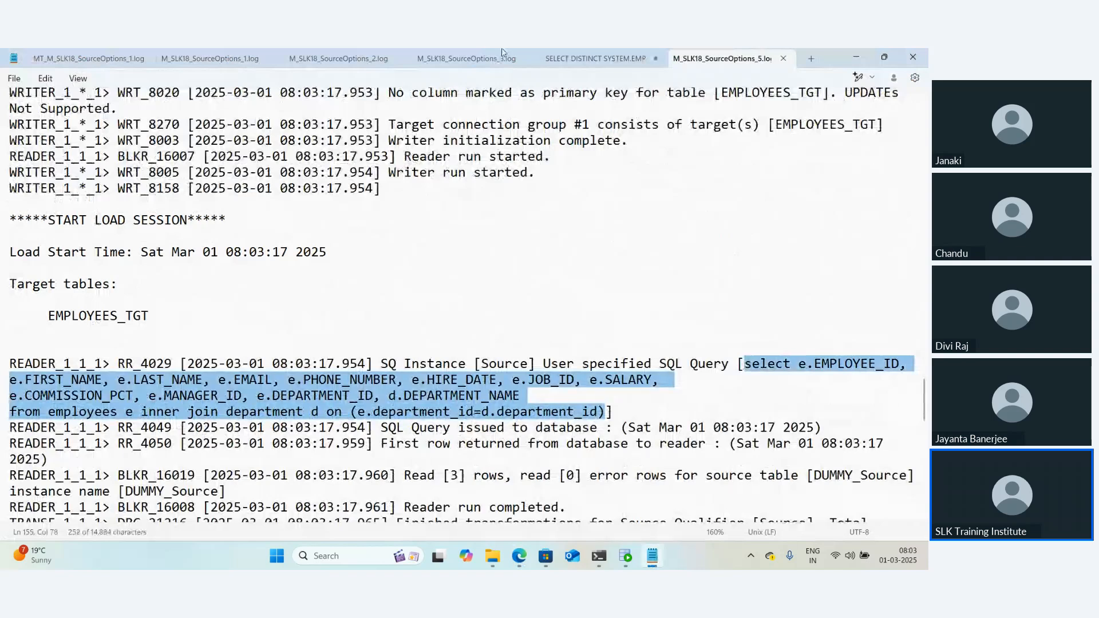
Paste the copied query below the SELECT DISTINCT query in the unsaved note, compare them, and return to the session log
left_click(595, 58)
key("Return")
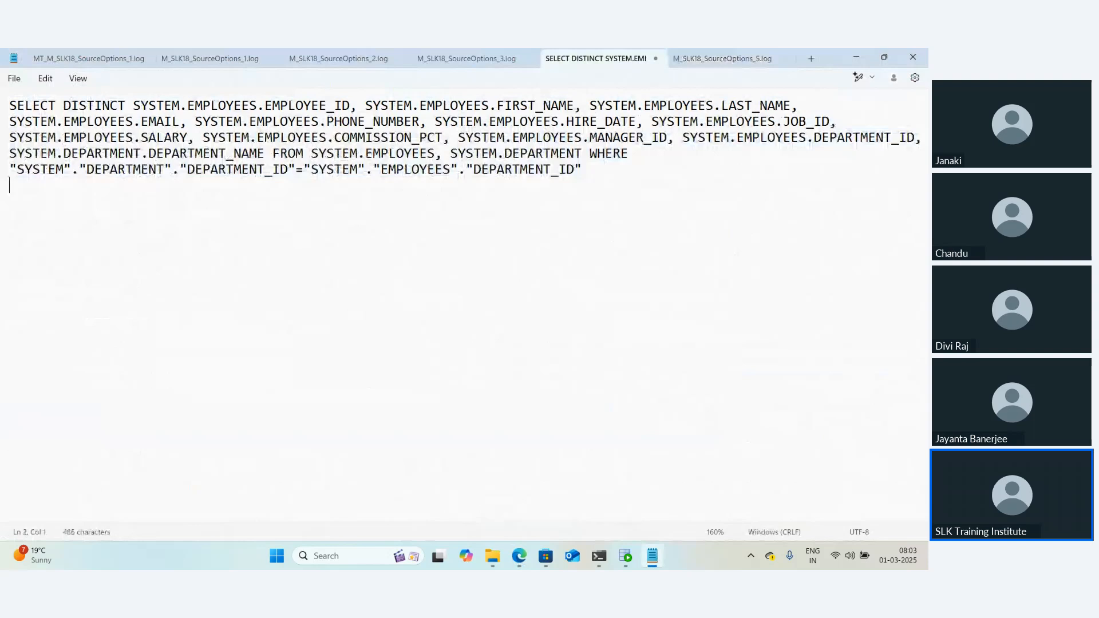
key("ctrl+v")
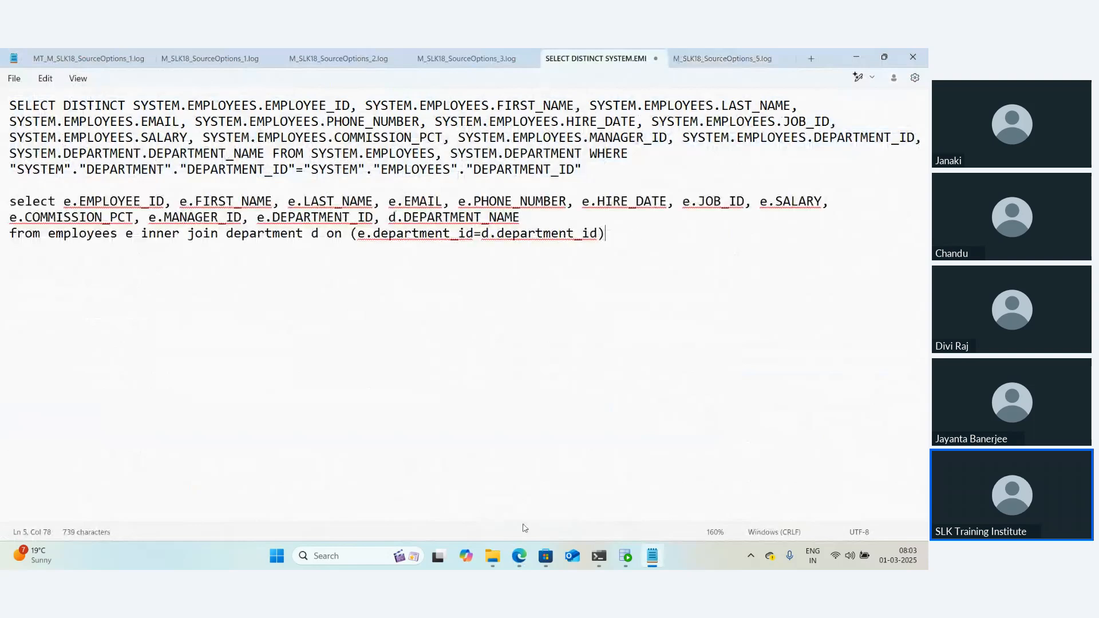
mouse_move(516, 553)
left_click_drag(628, 235, 8, 203)
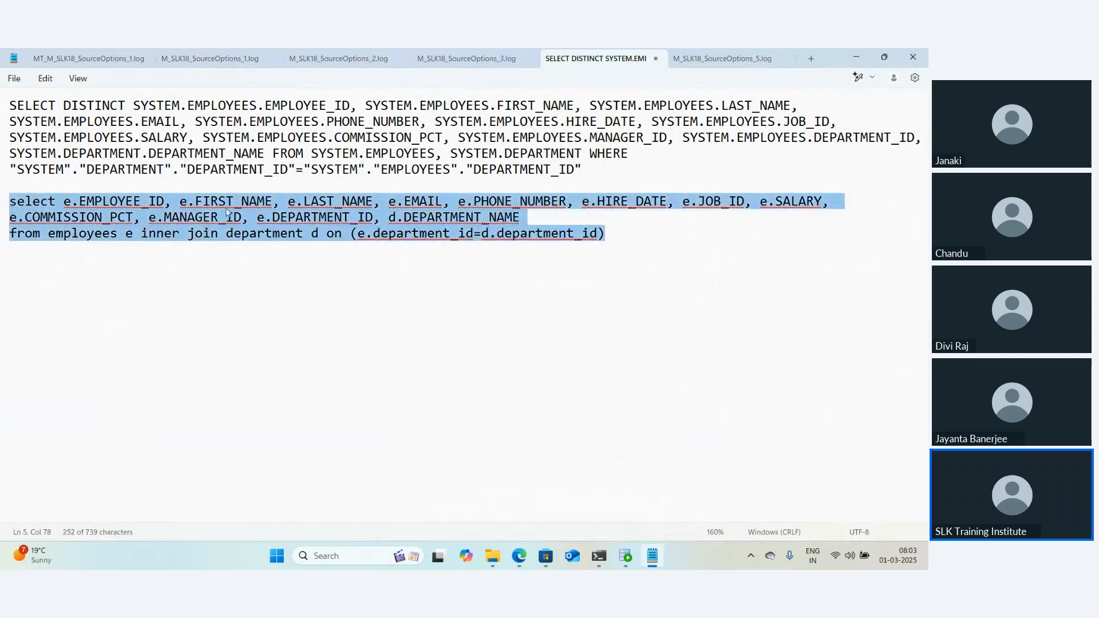
left_click(736, 61)
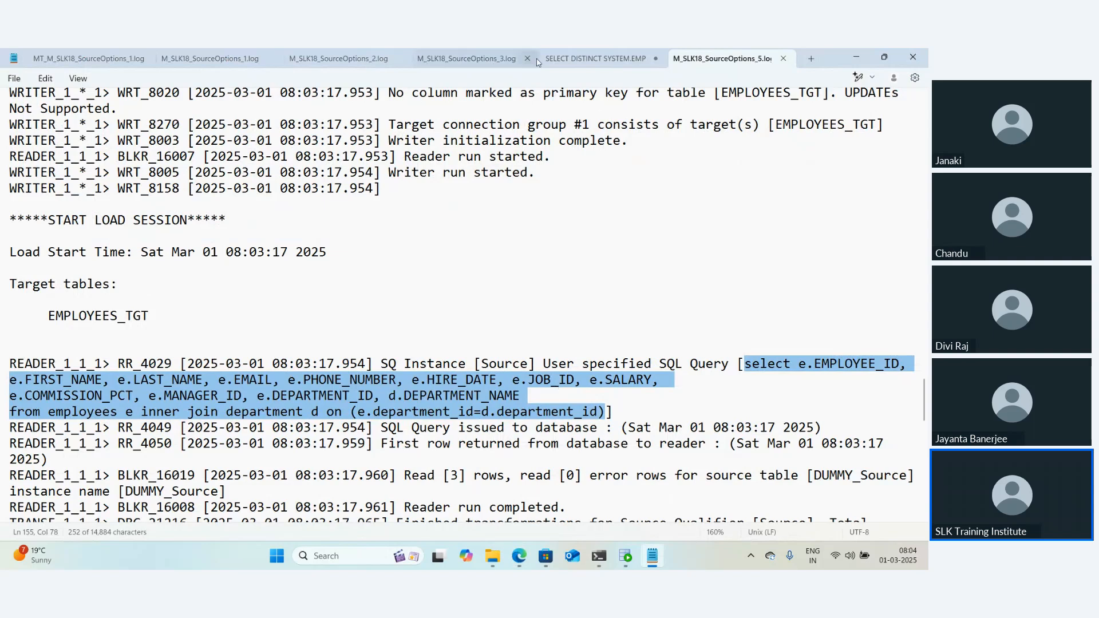
Return to the mapping M_SLK18_SourceOptions in Informatica Cloud and examine the Source's Query Options for the custom query
left_click(519, 556)
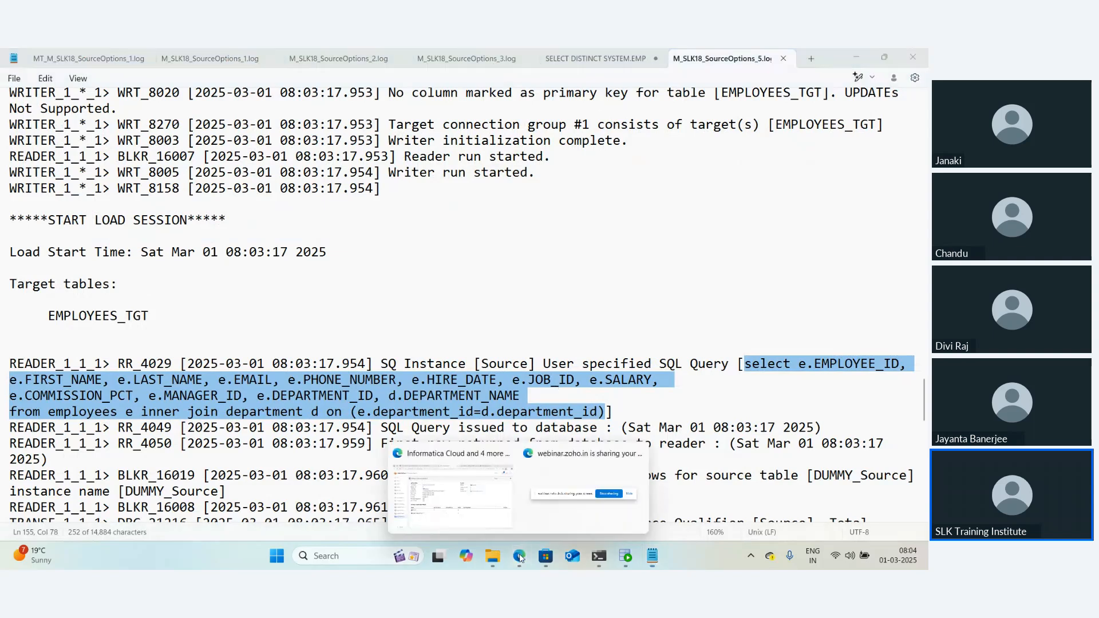
left_click(468, 493)
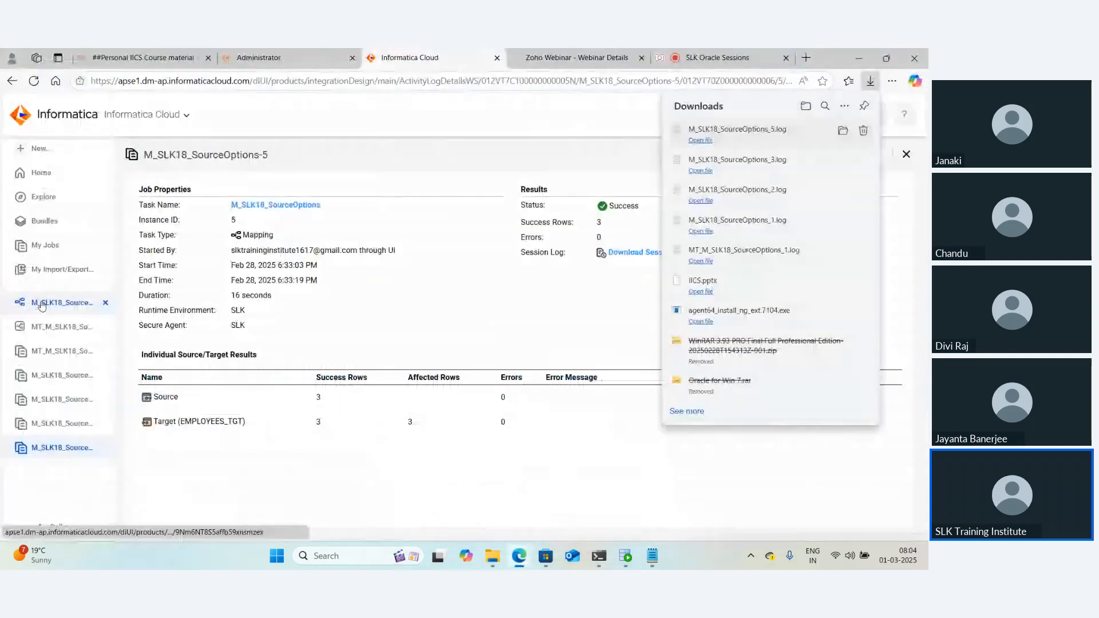
left_click(41, 305)
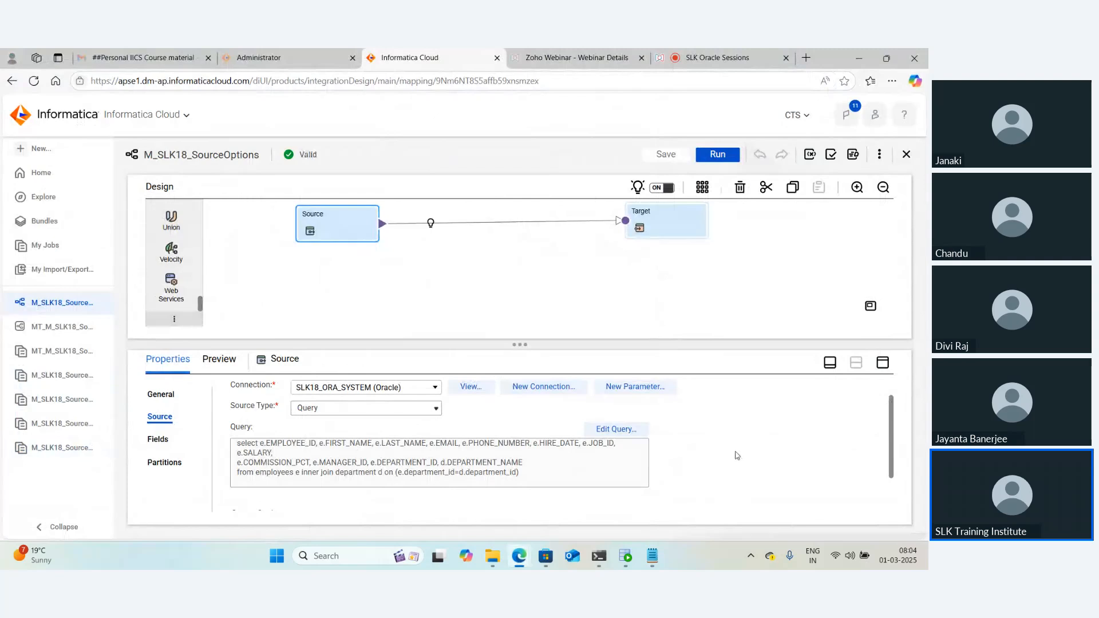
scroll(738, 456, "down", 1)
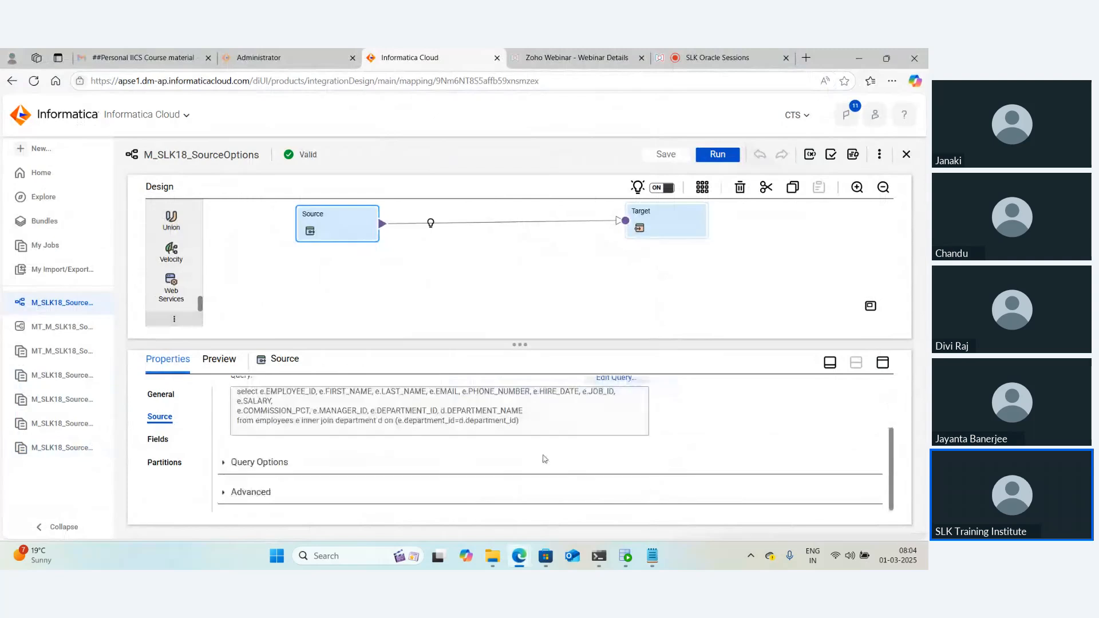
left_click(223, 466)
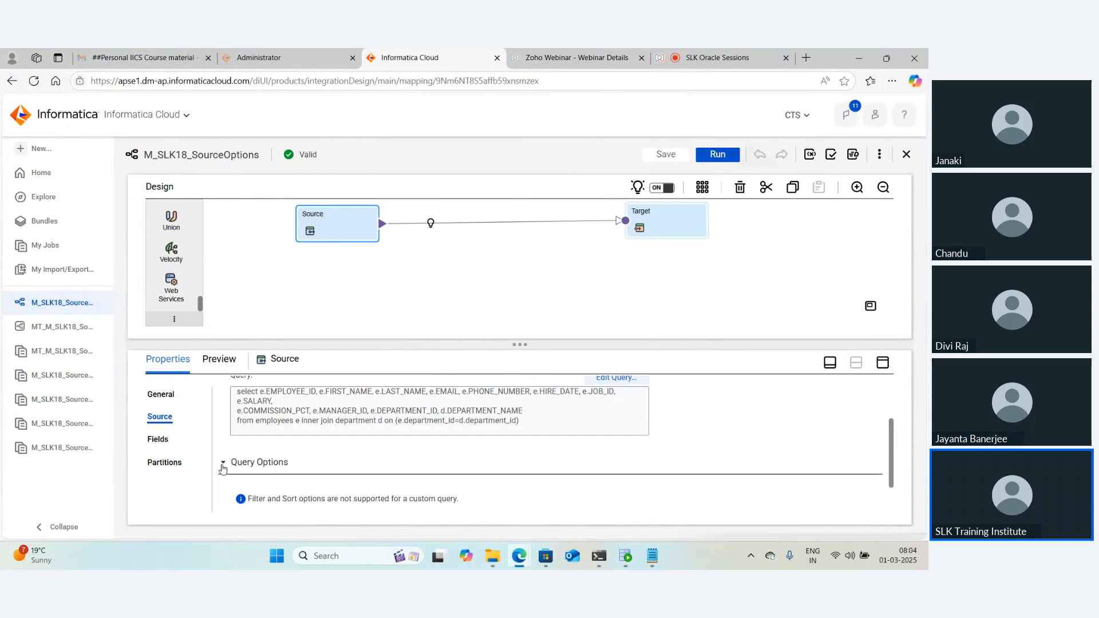
left_click(223, 464)
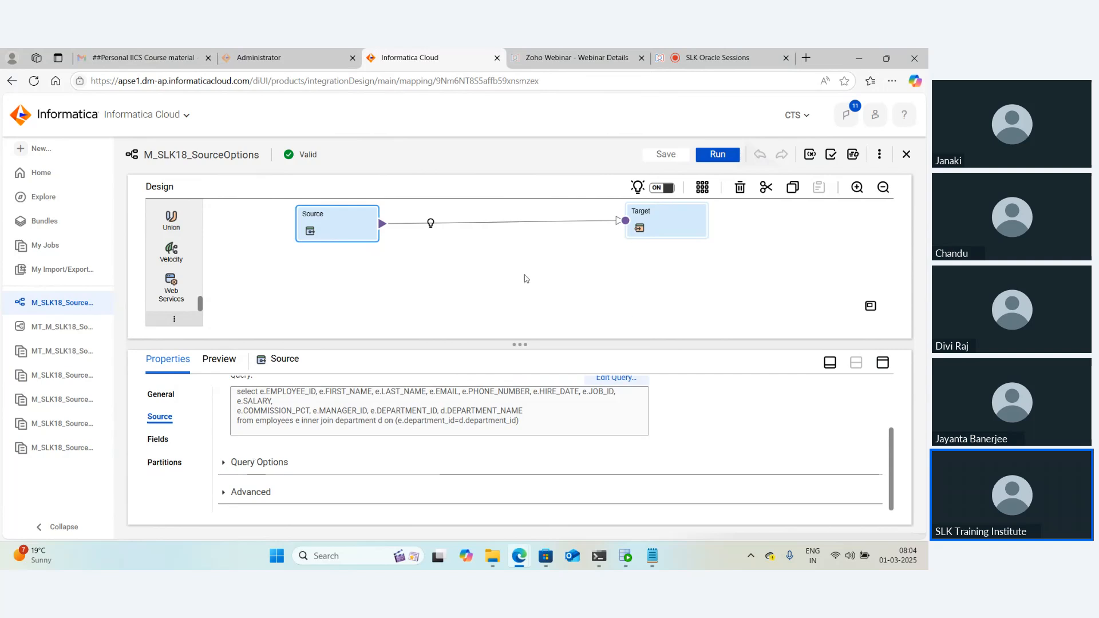
scroll(448, 428, "up", 1)
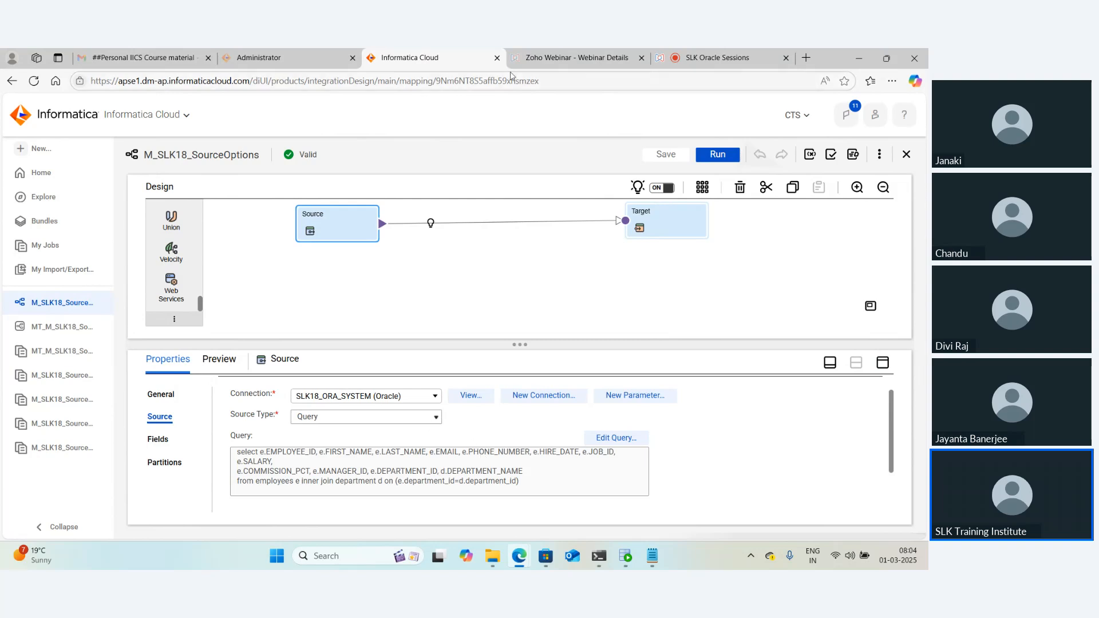
Review the available Source Type choices, keep Query, and reopen the Query Options section
left_click(368, 418)
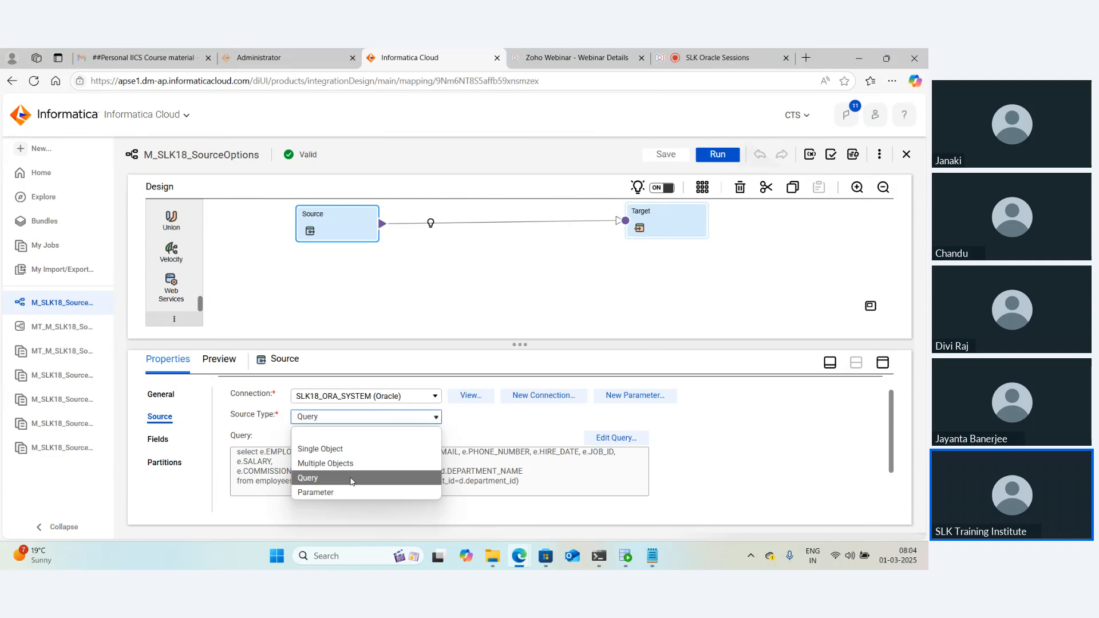
left_click(663, 492)
scroll(640, 465, "down", 2)
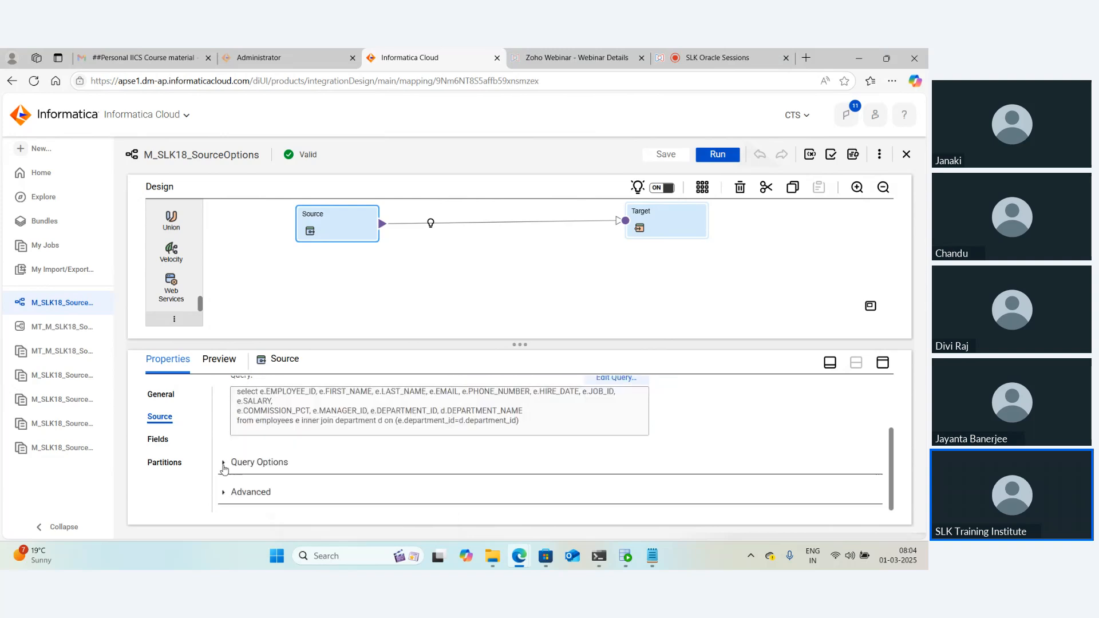
left_click(224, 465)
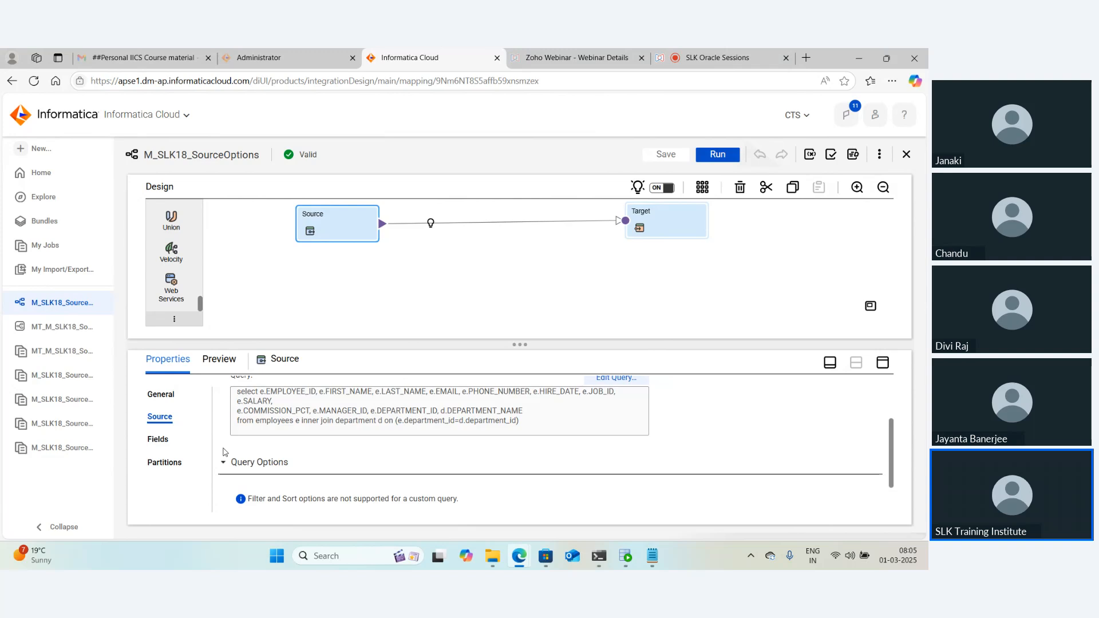
Switch to the Zoho Webinar session and allow the last two attendees in the attendee list to talk
key("alt+Tab")
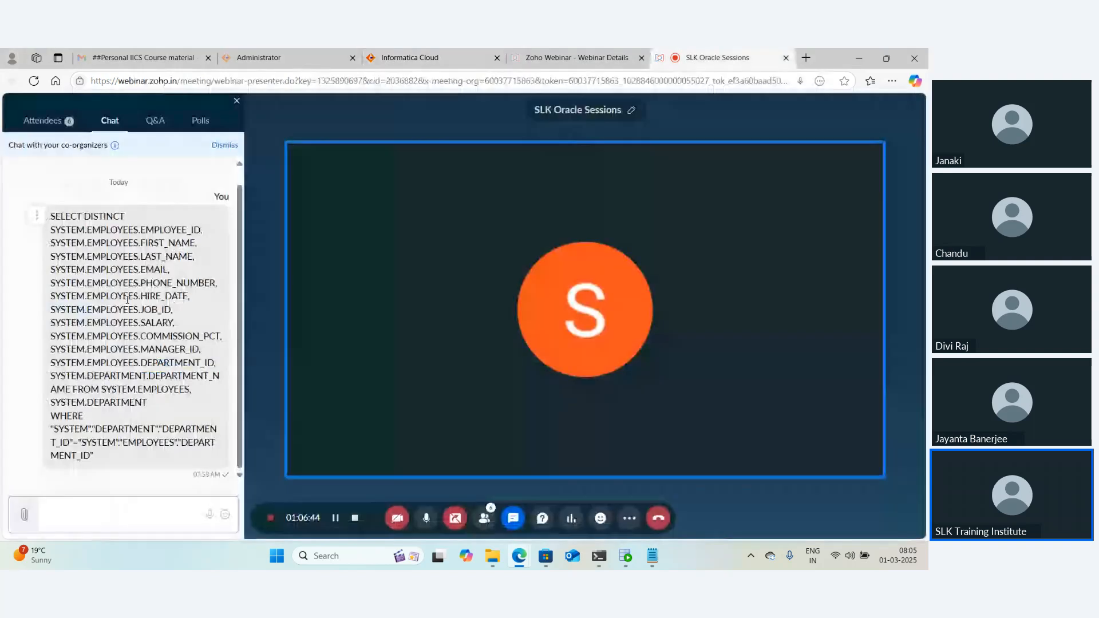
left_click(45, 120)
left_click(227, 409)
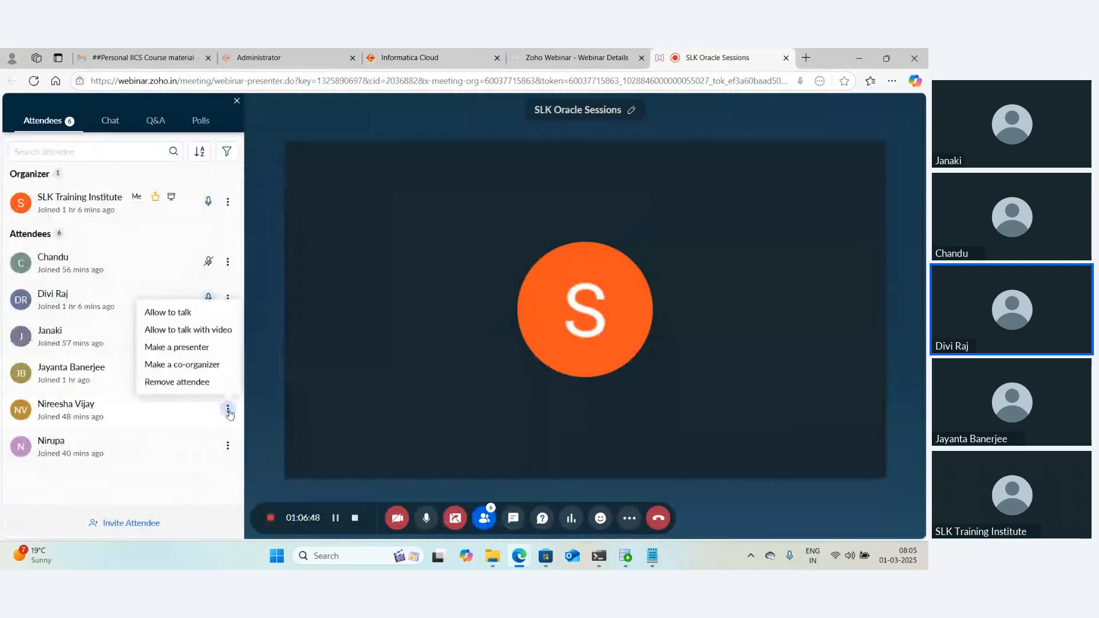
left_click(184, 311)
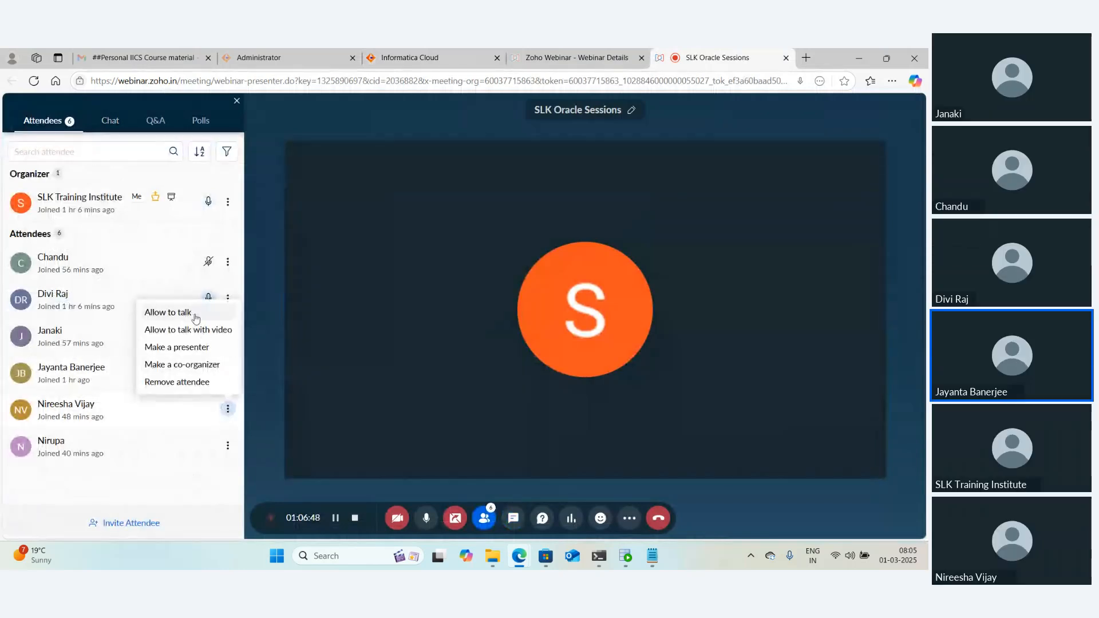
left_click(227, 445)
left_click(205, 384)
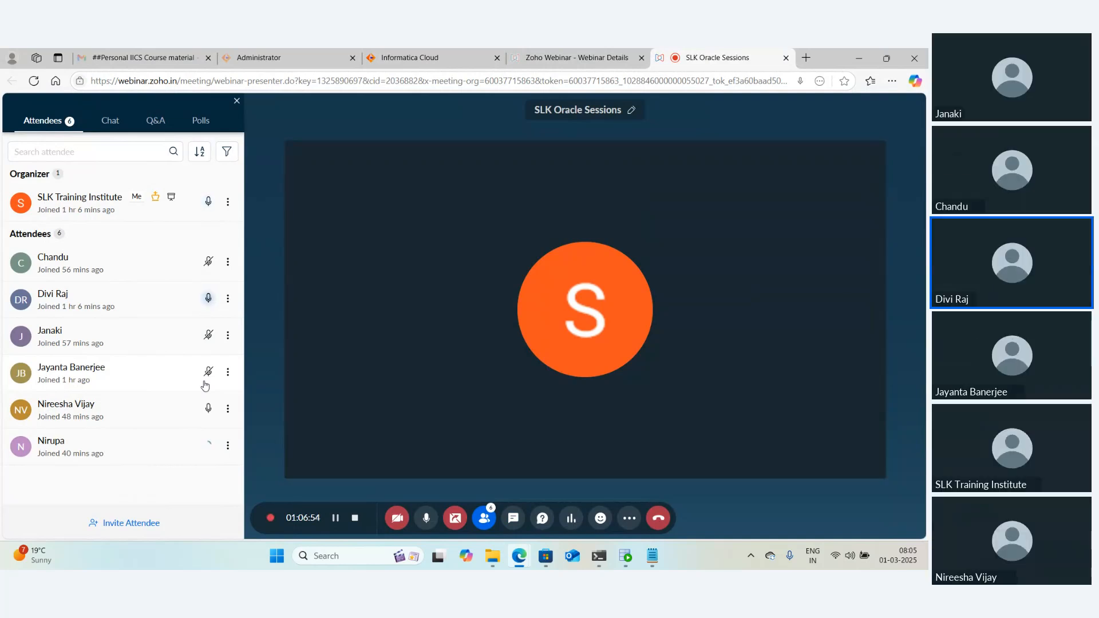
Check the webinar's co-organizer chat, then promote the second attendee in the attendee list to co-organizer
left_click(112, 123)
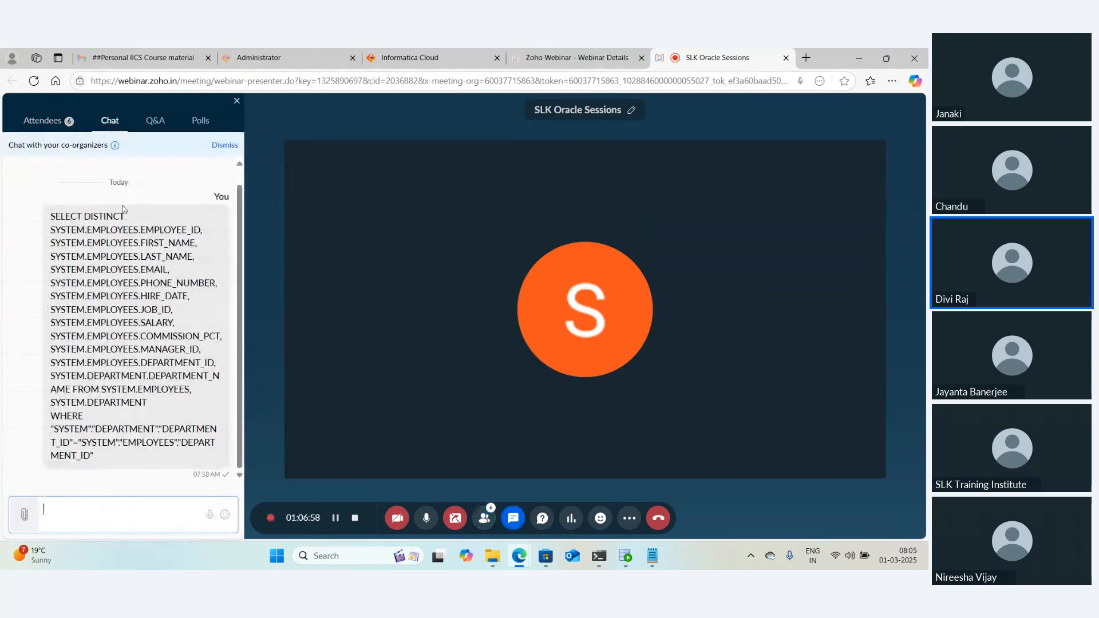
mouse_move(114, 147)
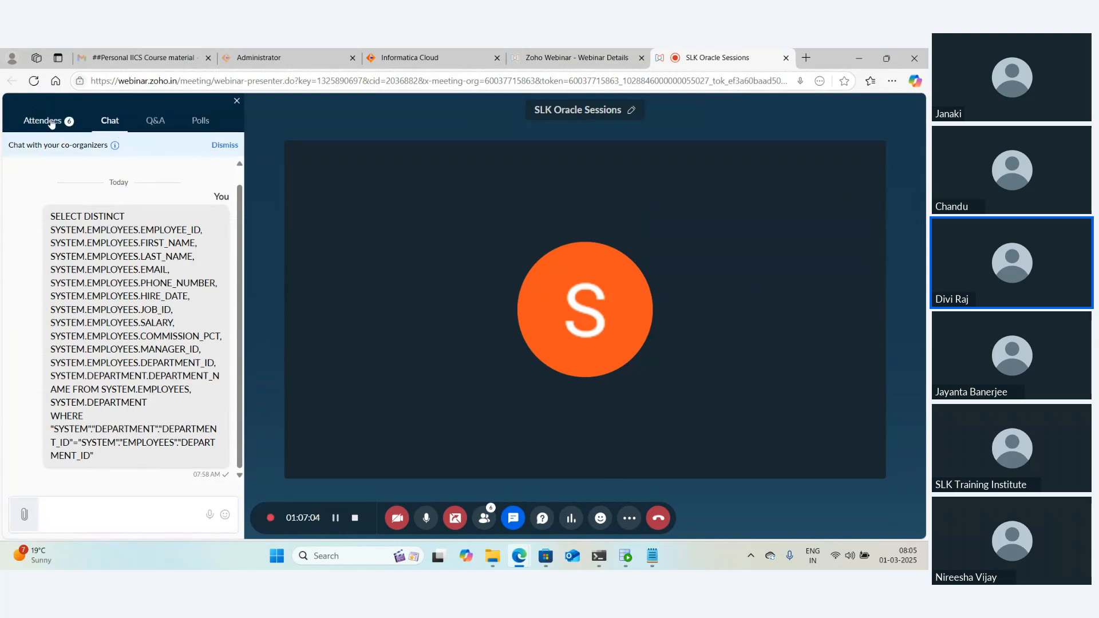
left_click(50, 123)
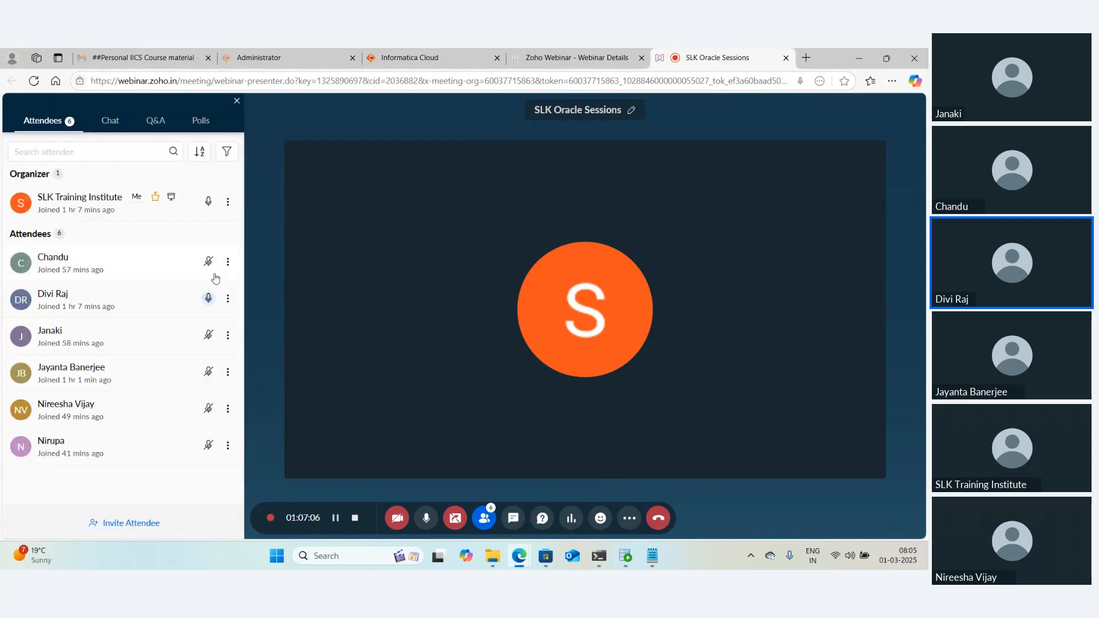
left_click(228, 305)
left_click(200, 364)
Copy the SELECT DISTINCT employees and department query from the earlier chat message and resend it in the co-organizer chat
left_click(111, 122)
left_click_drag(98, 460, 50, 215)
key("ctrl+c")
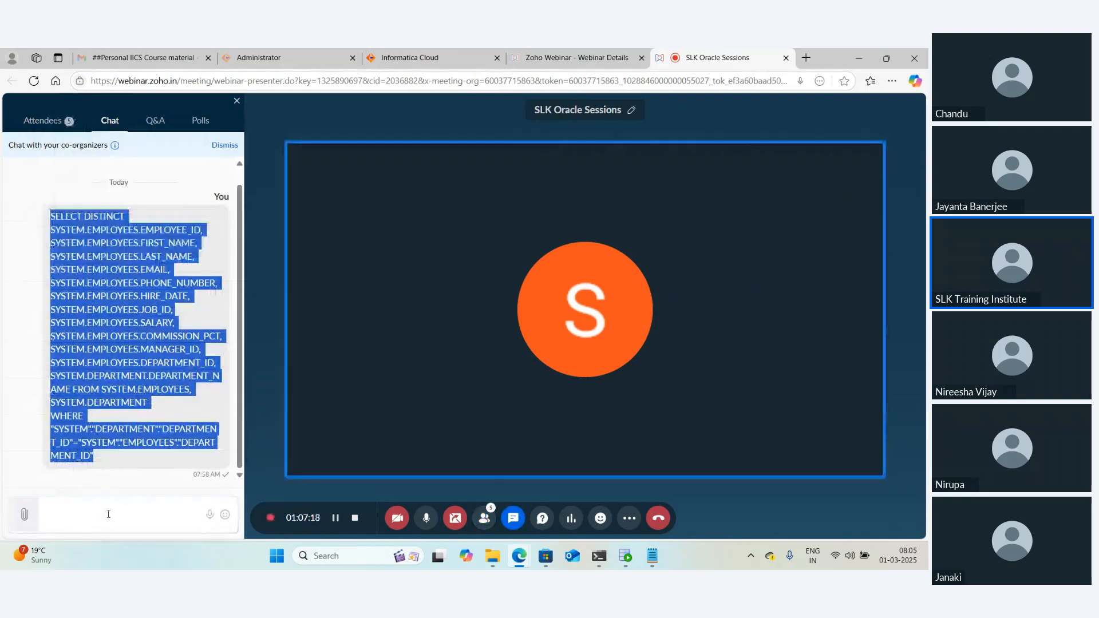
left_click(108, 514)
key("ctrl+v")
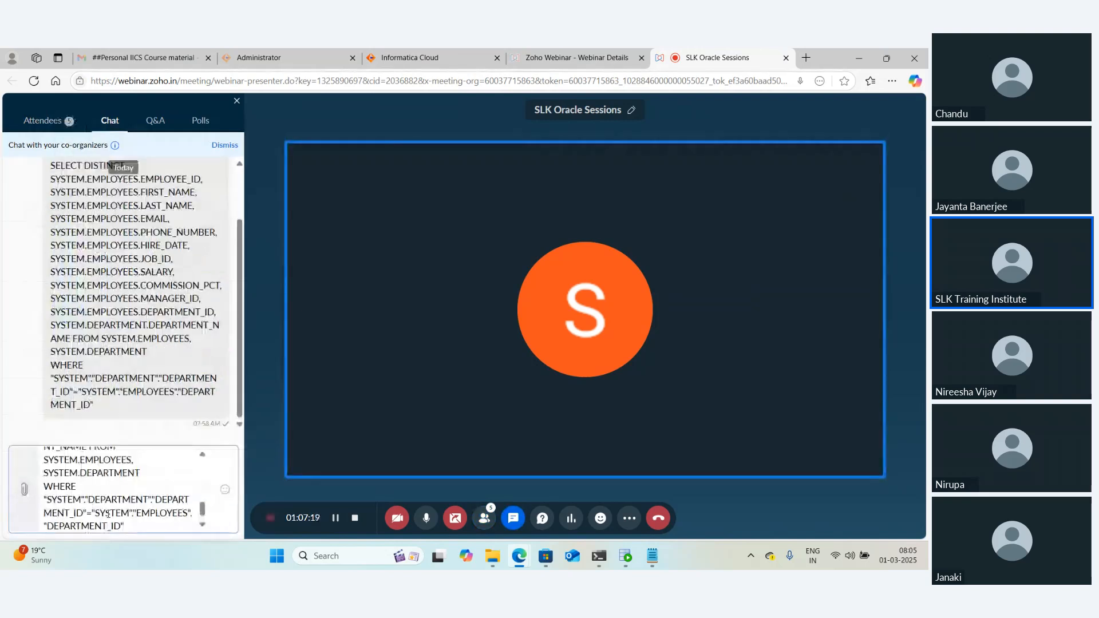
key("Return")
Switch to the mapping M_SLK18_SourceOptions in Informatica Cloud, browse its transformation palette, and return to the webinar session
key("alt+Tab")
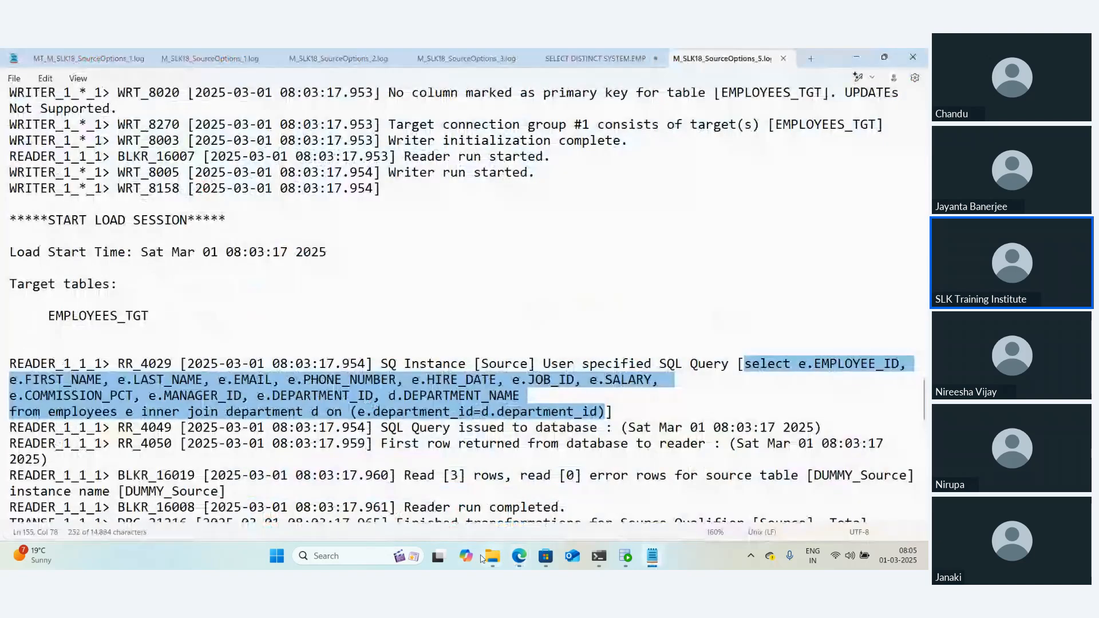
mouse_move(495, 561)
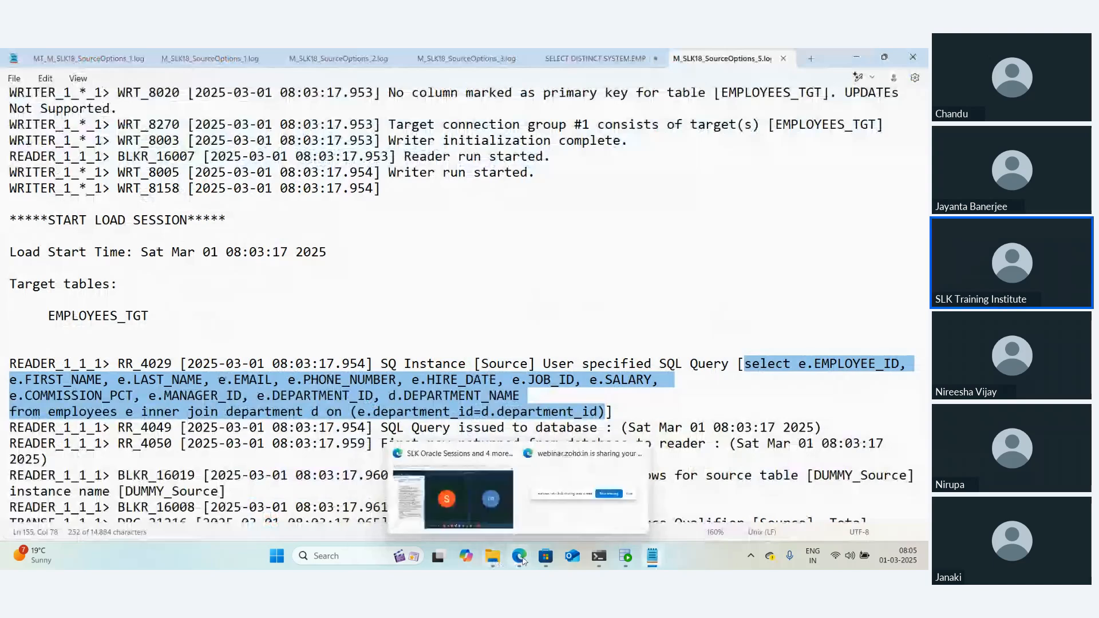
left_click(452, 492)
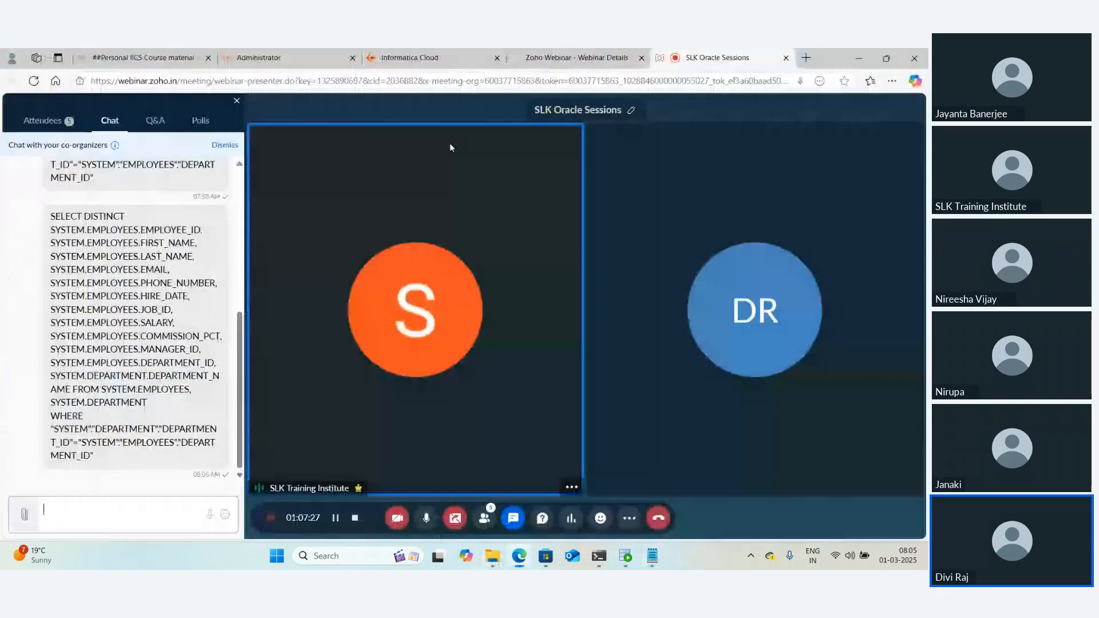
left_click(418, 57)
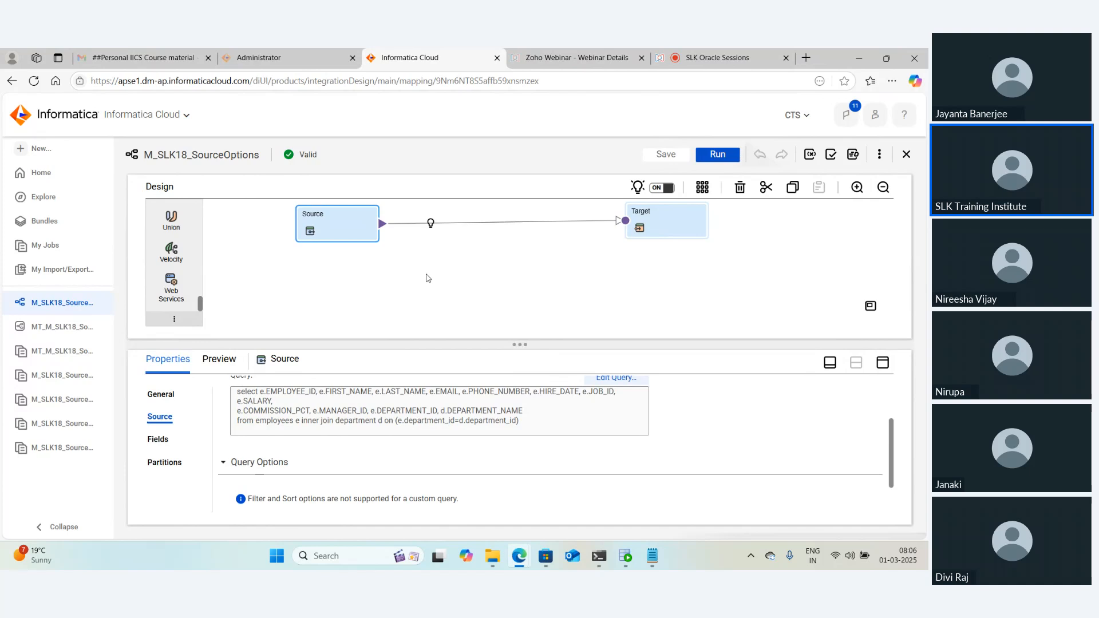
scroll(182, 269, "up", 3)
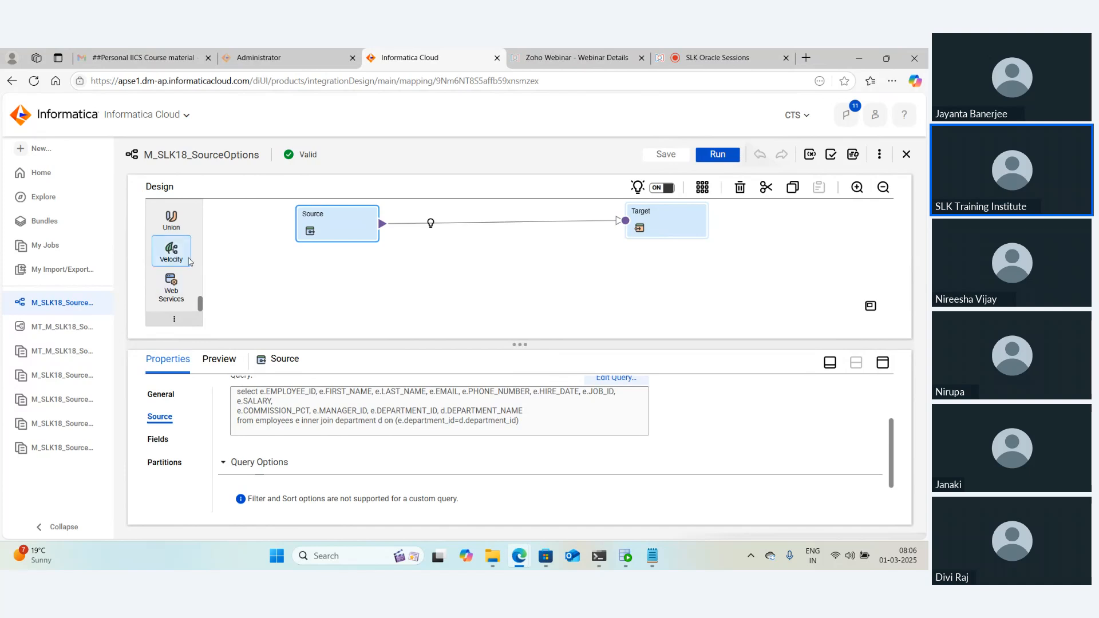
scroll(189, 262, "up", 3)
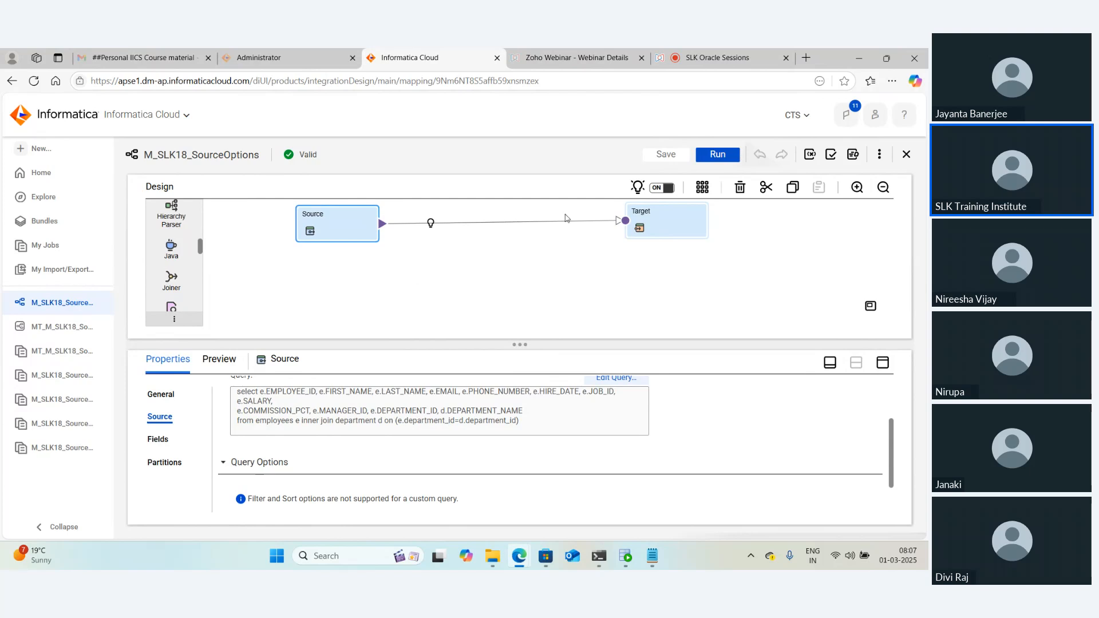
left_click(715, 57)
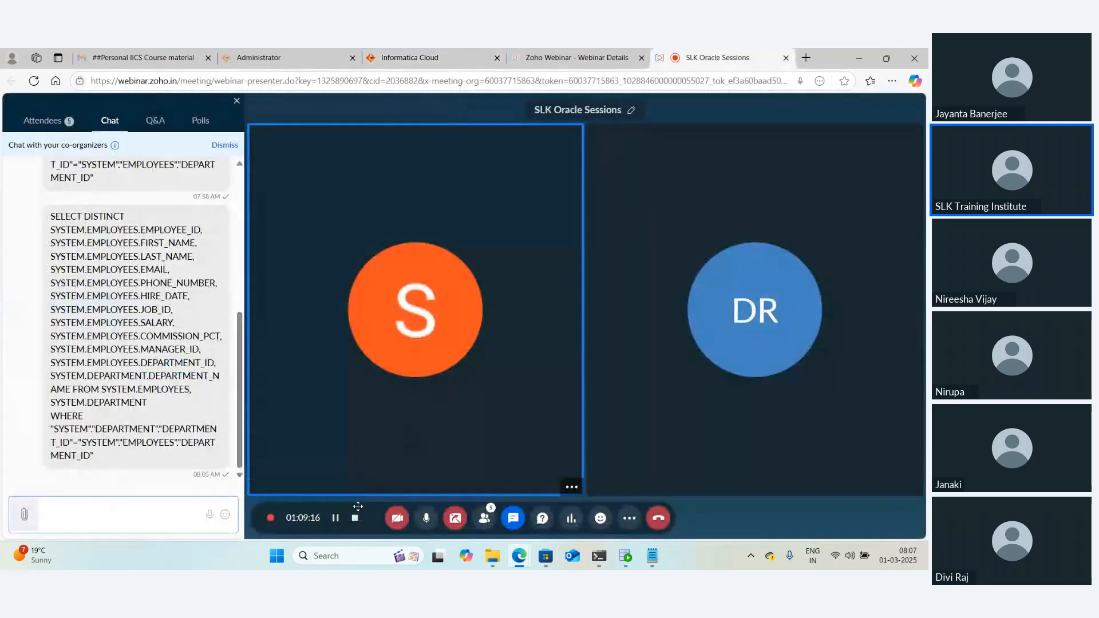